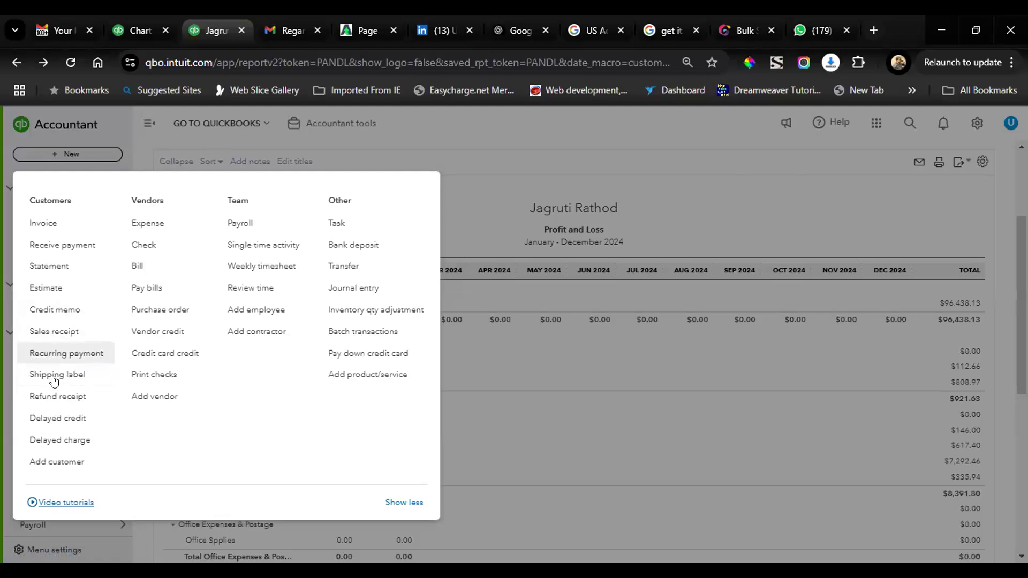
- Close the + New menu and abandon the ShipEngine shipping setup to return to Profit and Loss
key("Escape")
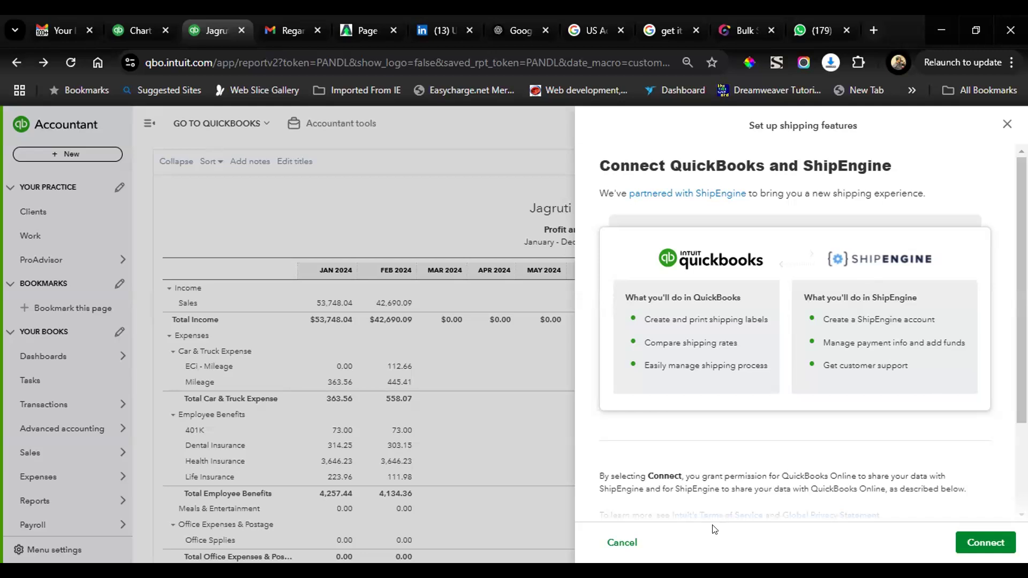
left_click(624, 542)
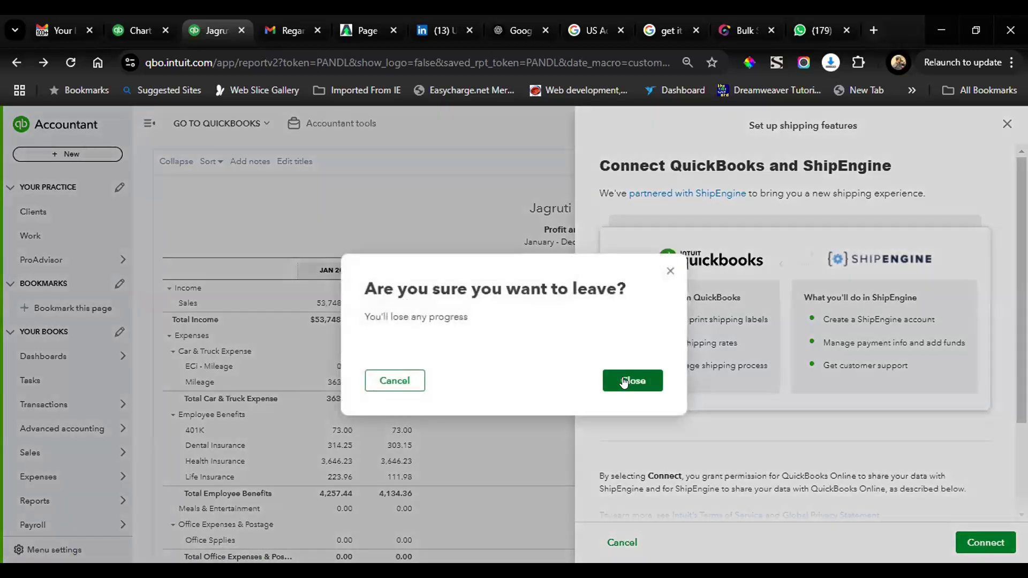
left_click(623, 382)
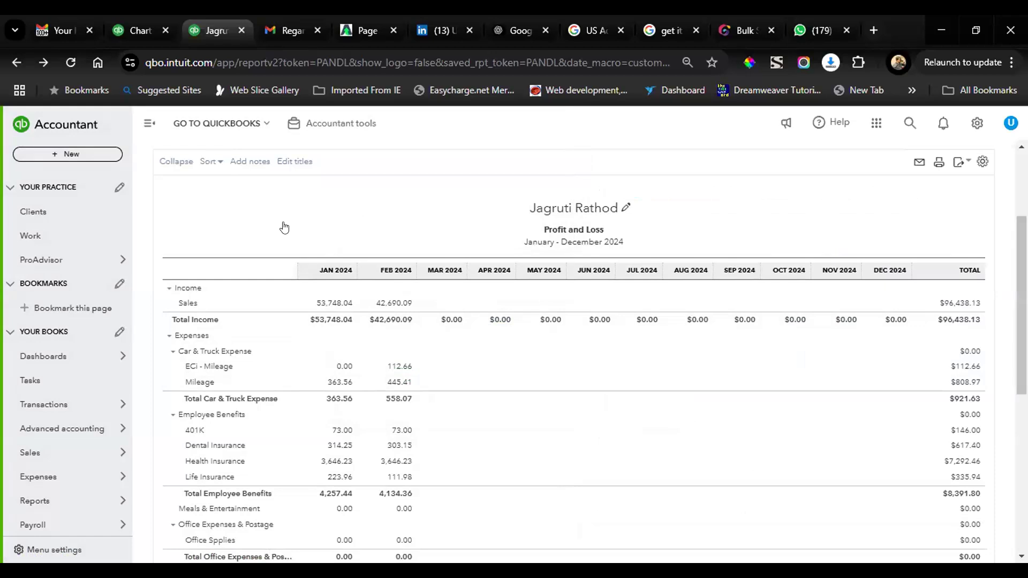
left_click(63, 154)
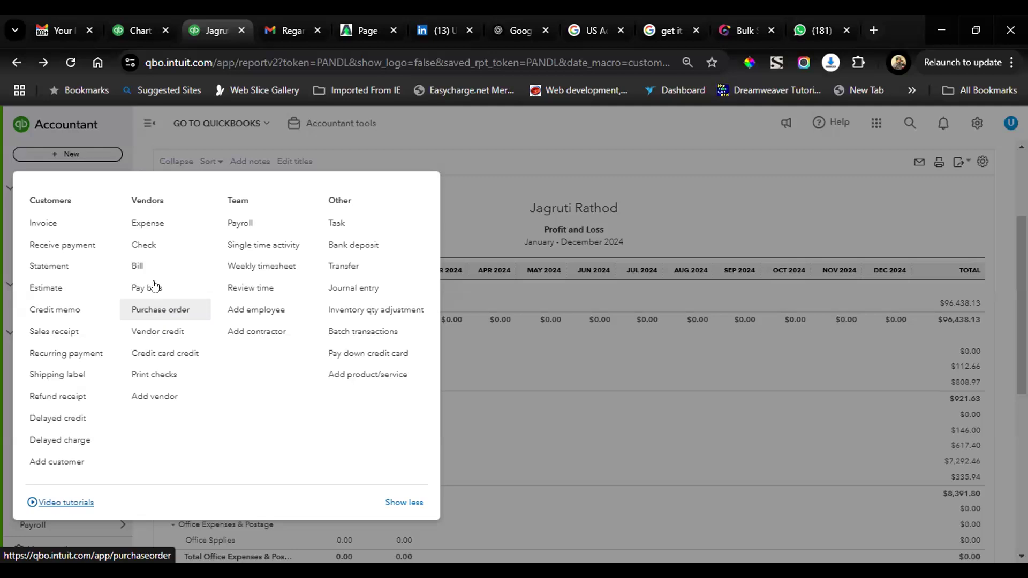
- Start a new expense and browse the category accounts list on its first line
left_click(153, 225)
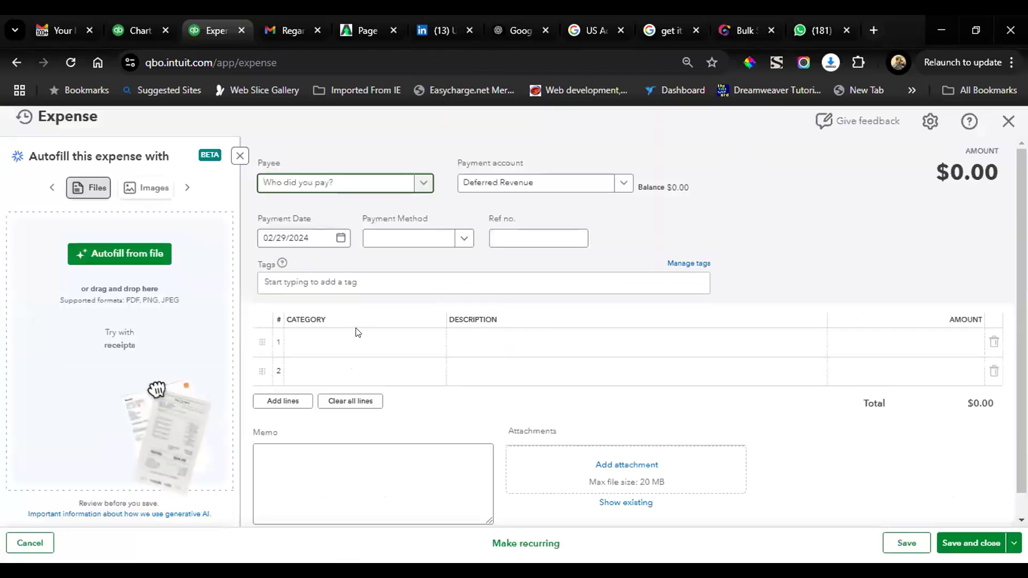
left_click(356, 343)
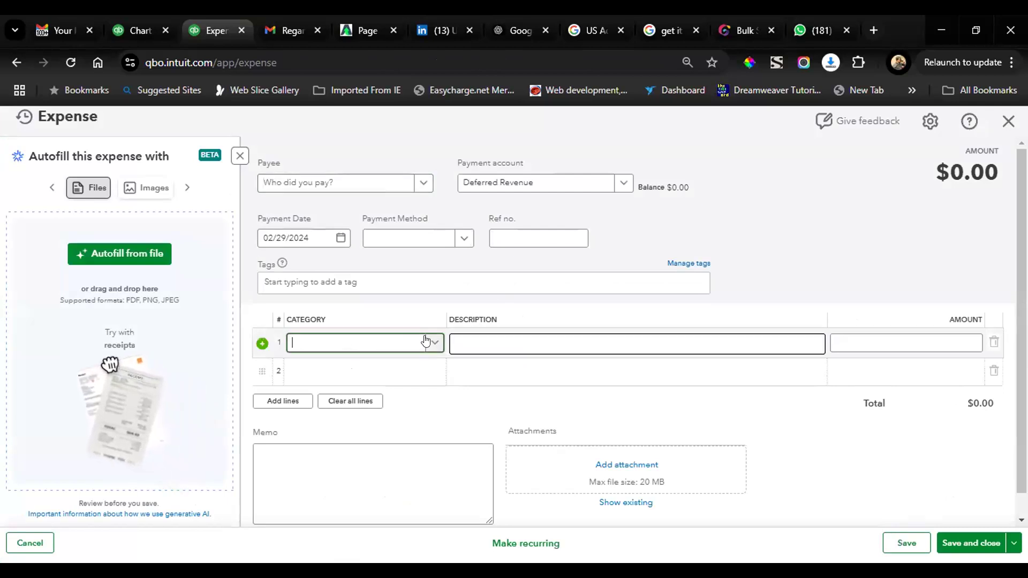
left_click(431, 343)
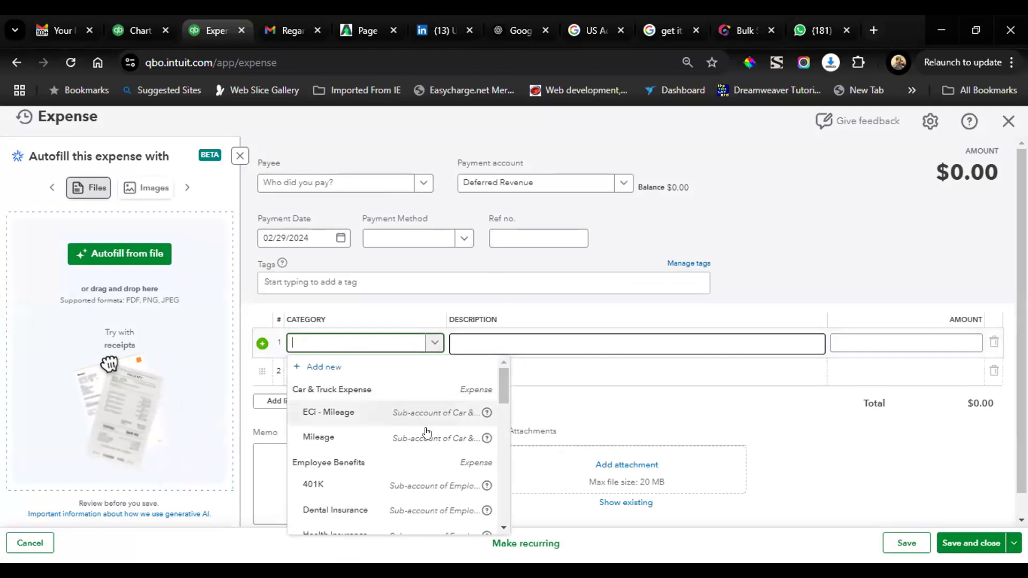
scroll(427, 432, "down", 15)
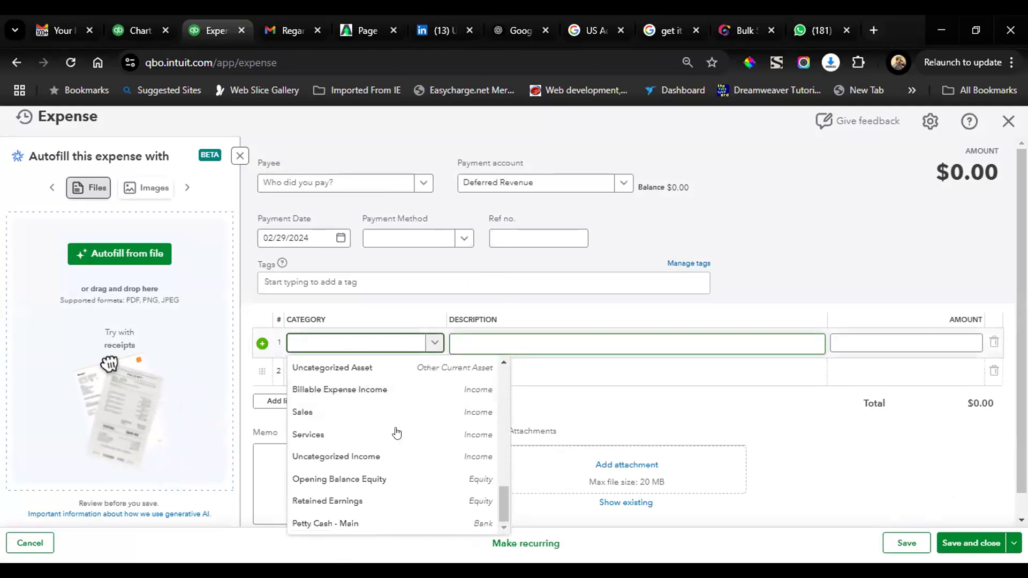
scroll(396, 433, "down", 1)
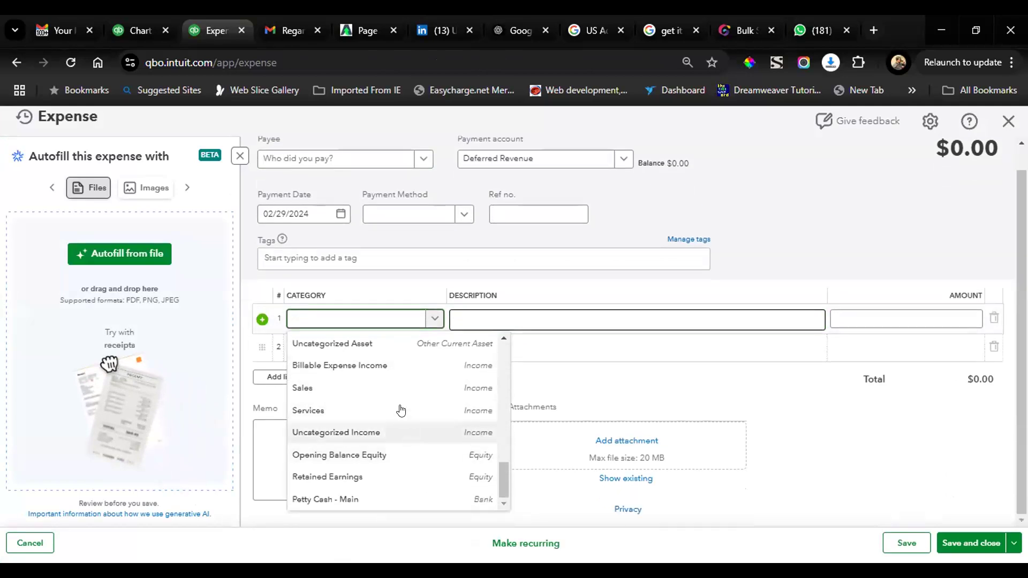
scroll(399, 407, "up", 3)
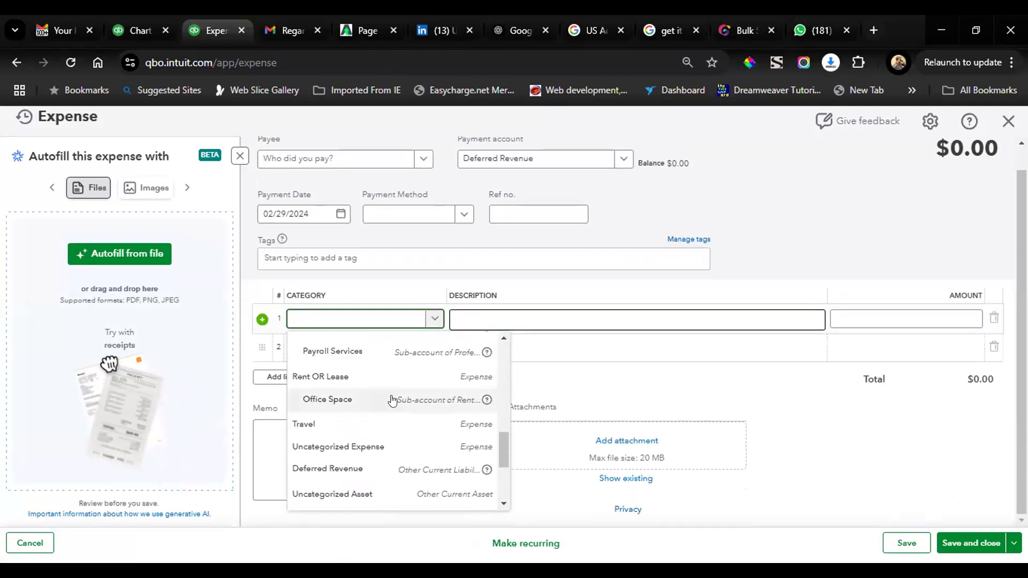
- Dismiss the Autofill and customisation panels and close the expense form without saving
left_click(237, 156)
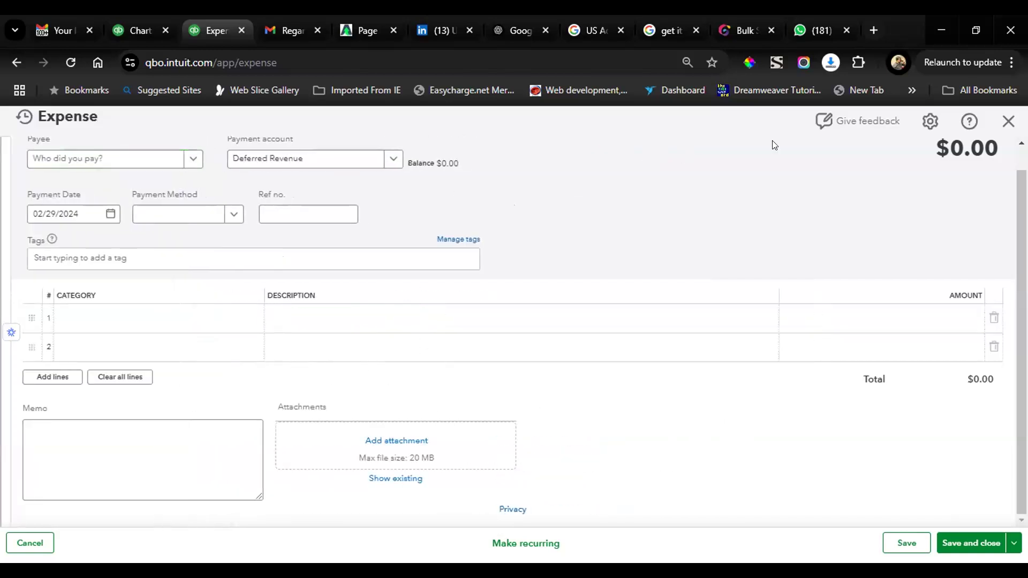
left_click(931, 122)
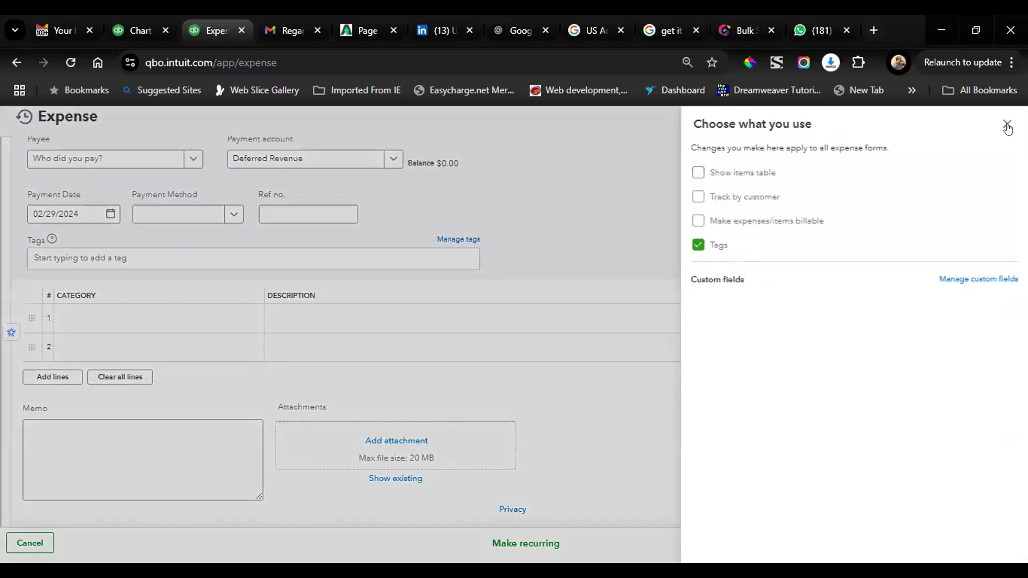
left_click(1006, 124)
left_click(1008, 123)
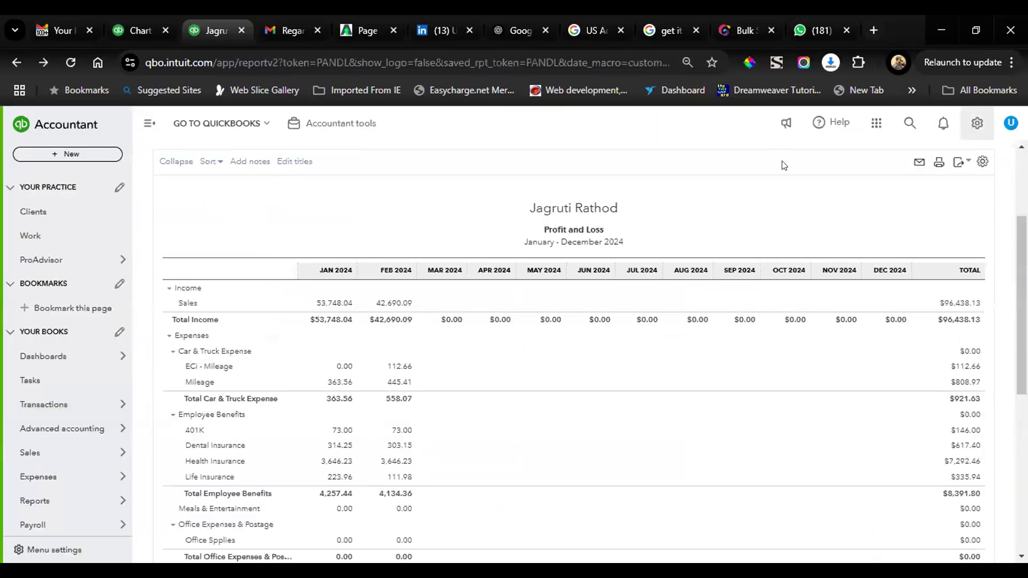
left_click(977, 123)
- Open Company settings and look through the Sales and Expenses settings
left_click(541, 190)
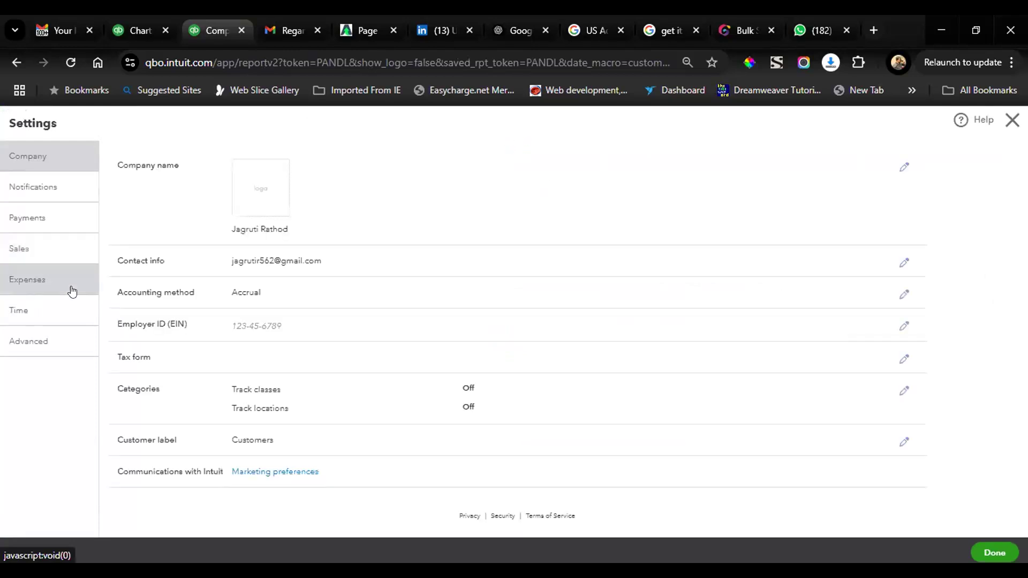
left_click(36, 276)
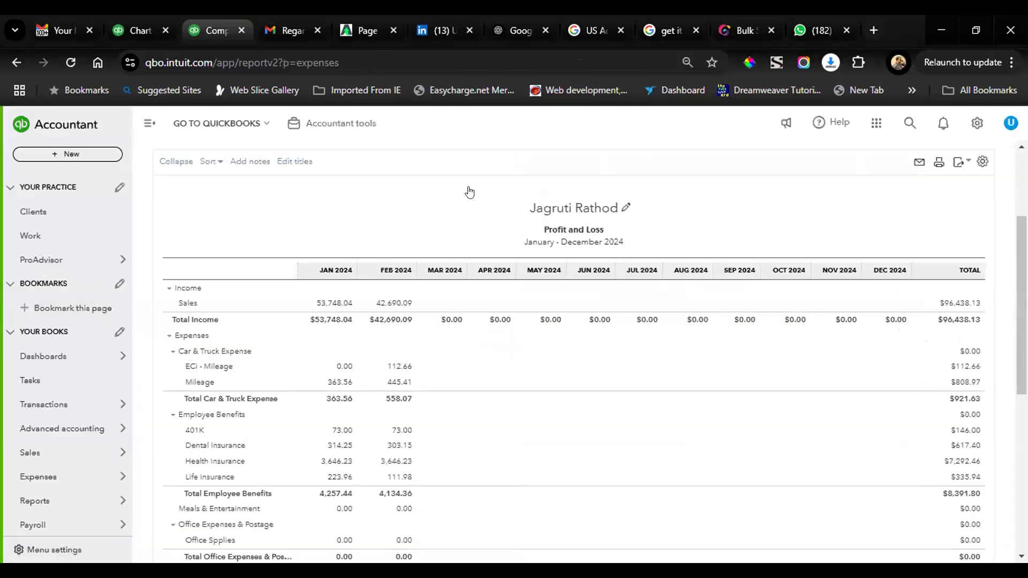
left_click(977, 123)
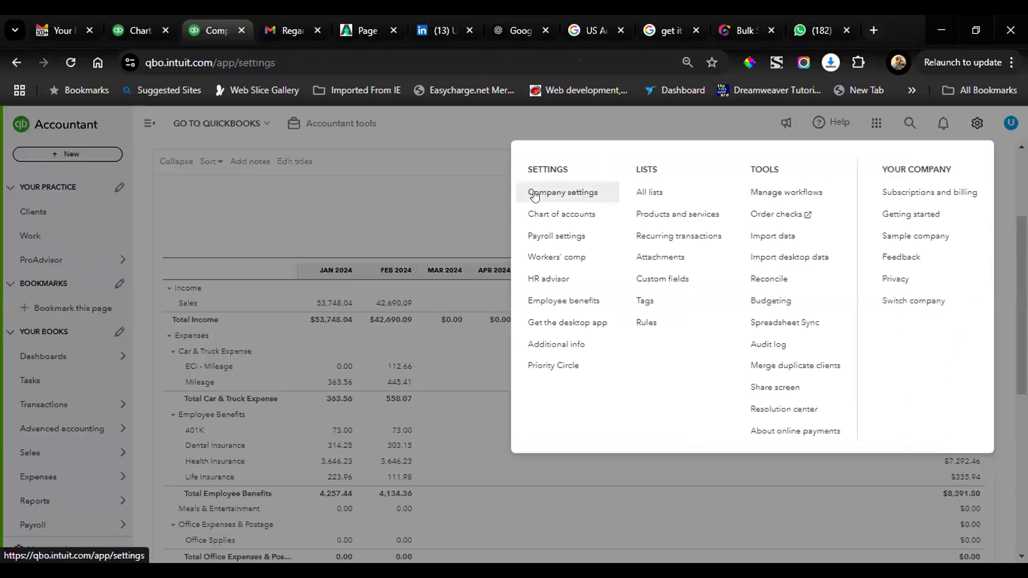
left_click(536, 199)
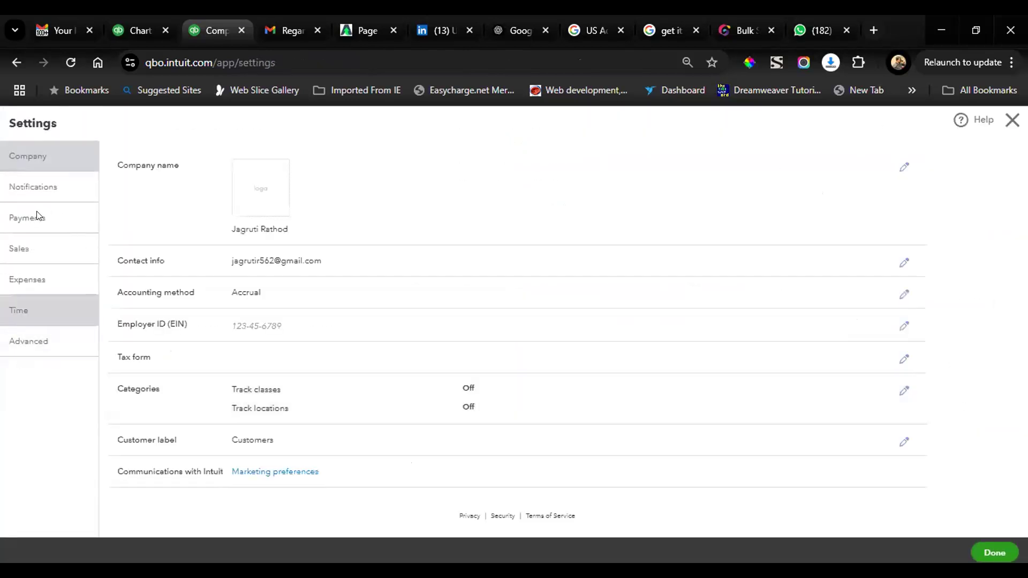
left_click(27, 244)
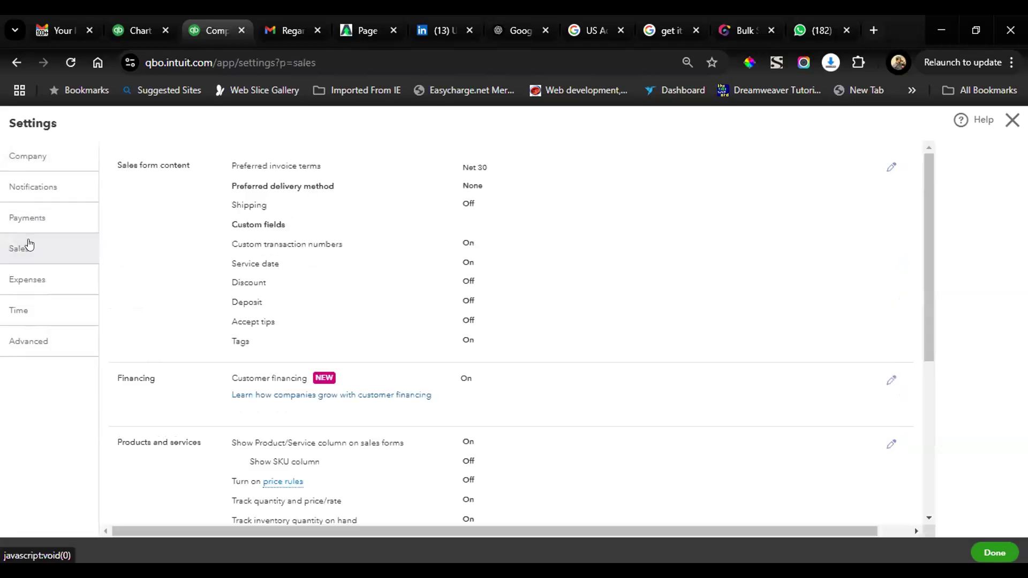
scroll(179, 360, "down", 3)
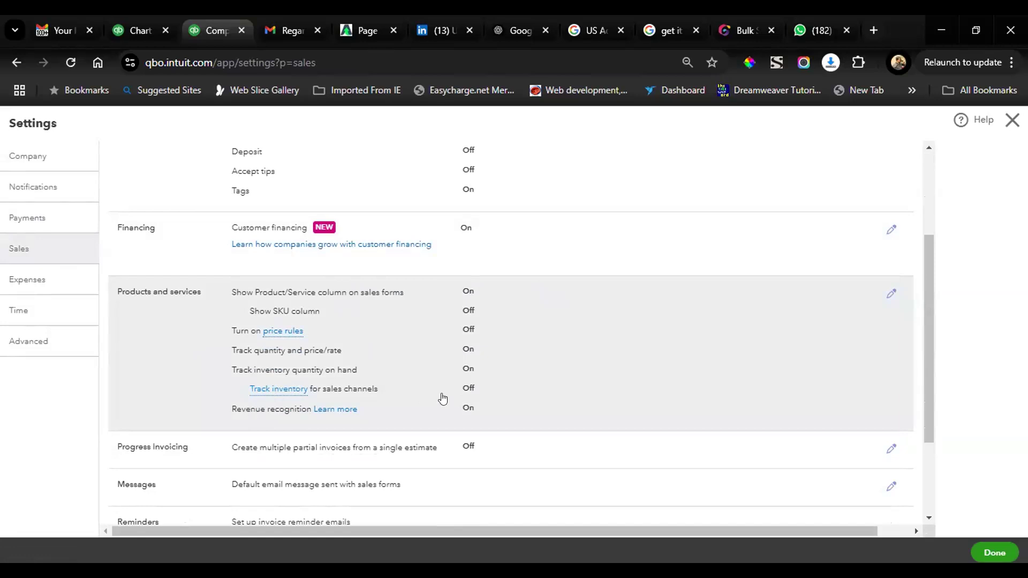
left_click(56, 285)
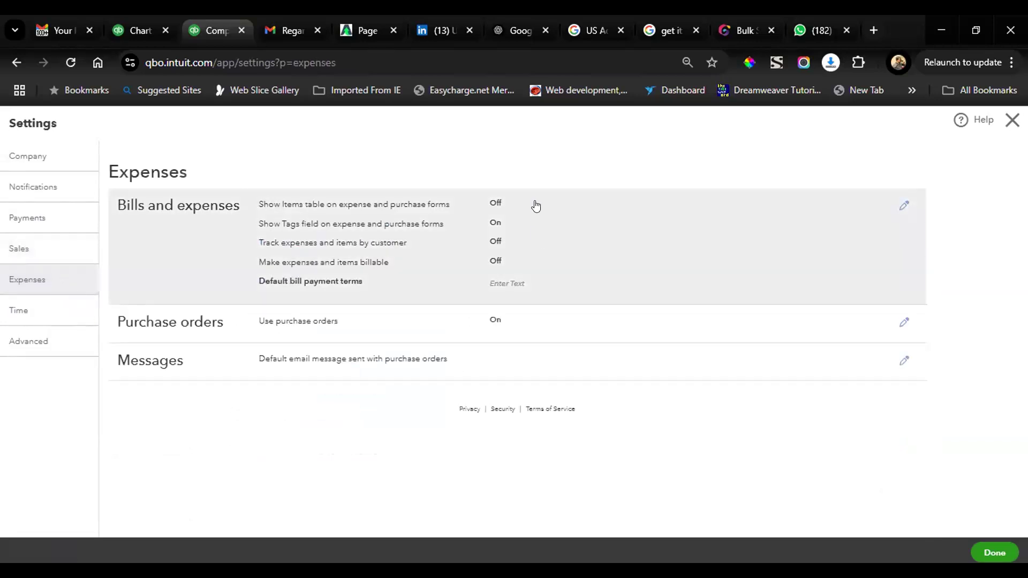
- Turn on Show Items table under Bills and expenses, save it, and close Settings
left_click(601, 224)
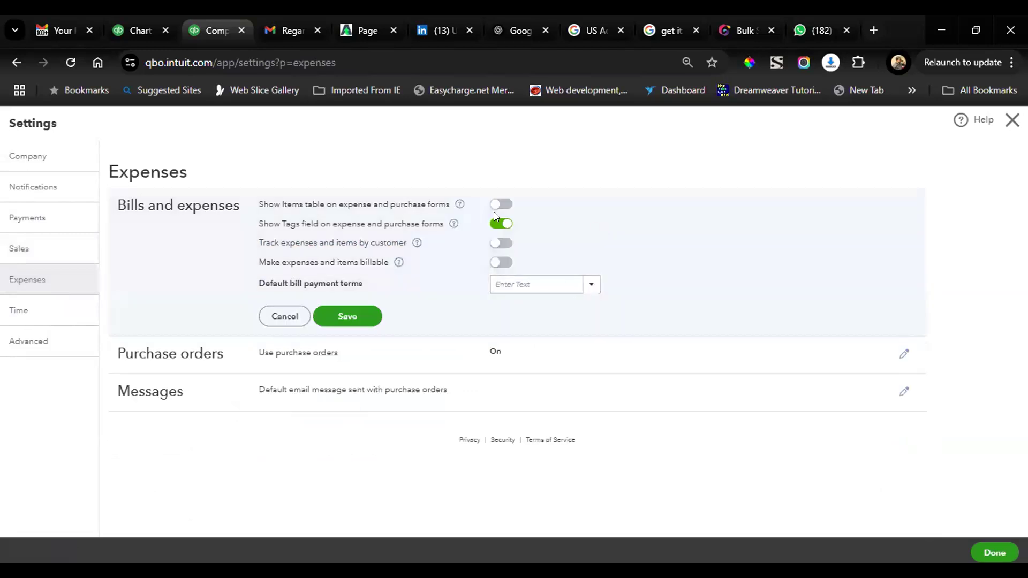
left_click(500, 204)
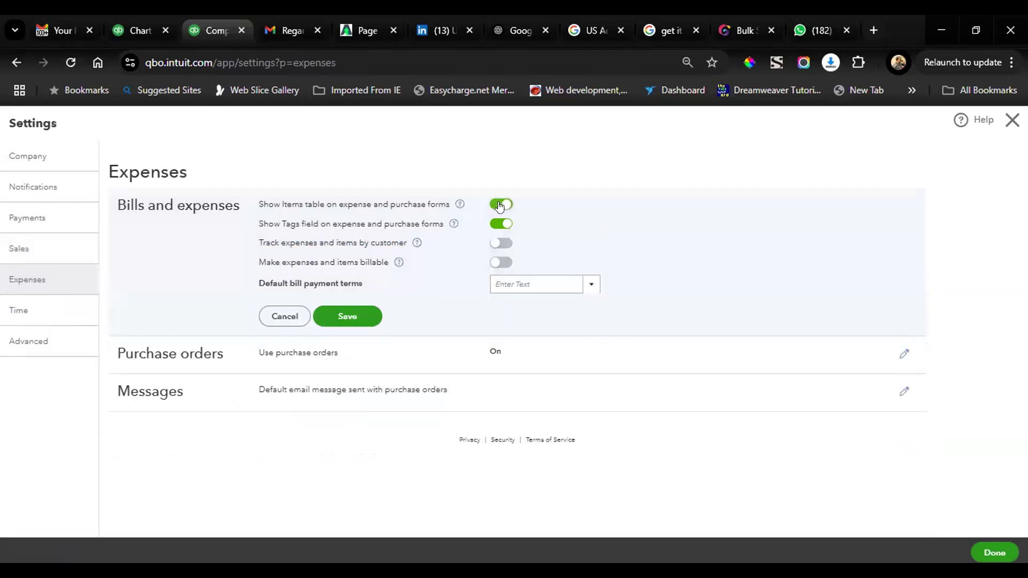
left_click(345, 319)
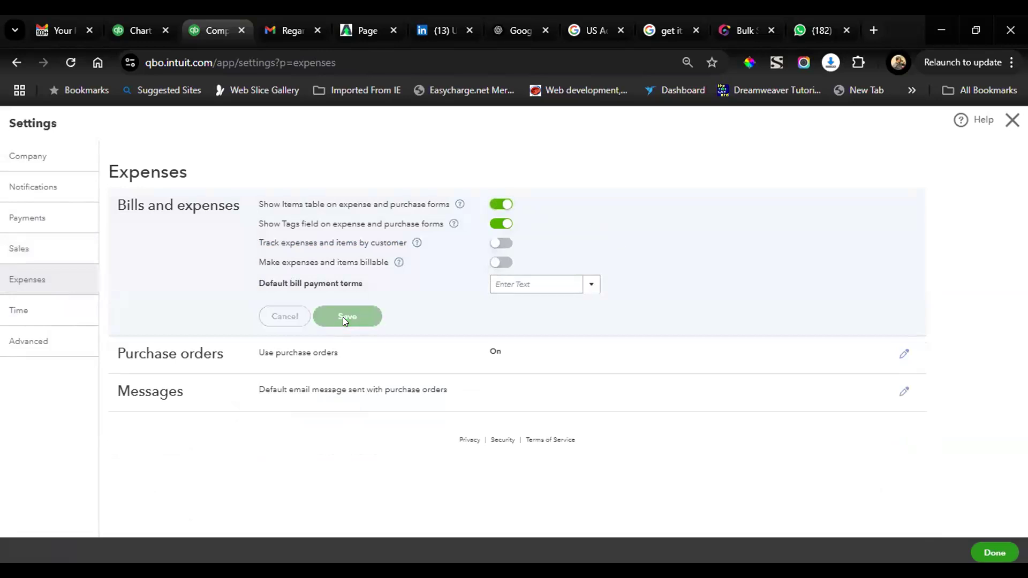
left_click(1009, 121)
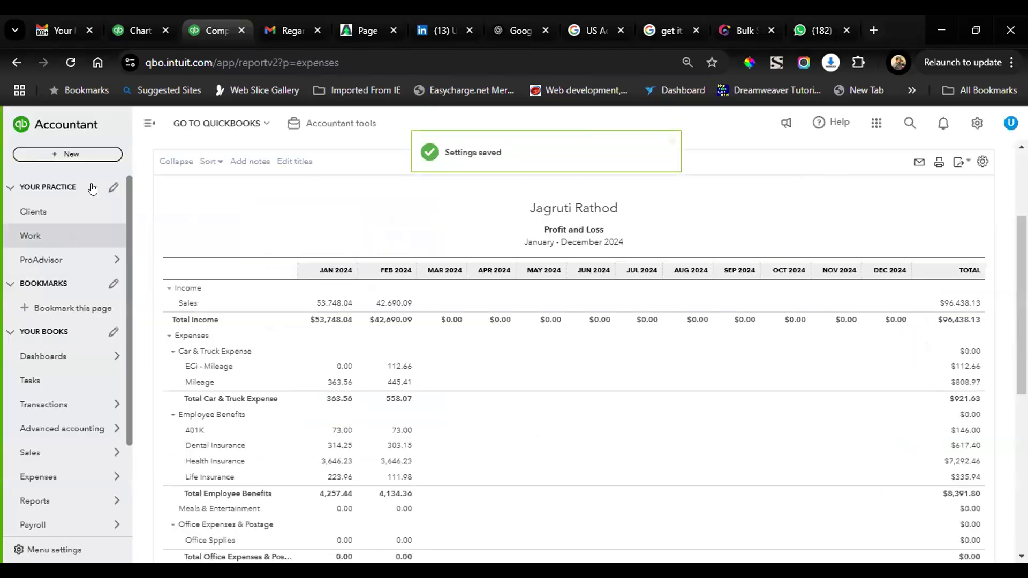
- Reload the report page, dismiss the 'Something went wrong' error, and close the reloading tab
left_click(68, 64)
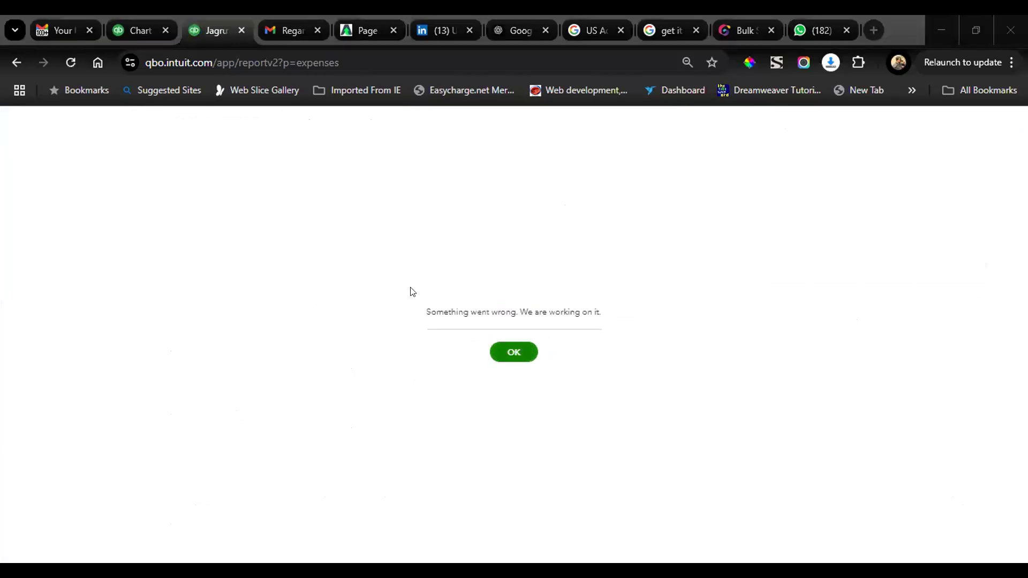
left_click(514, 352)
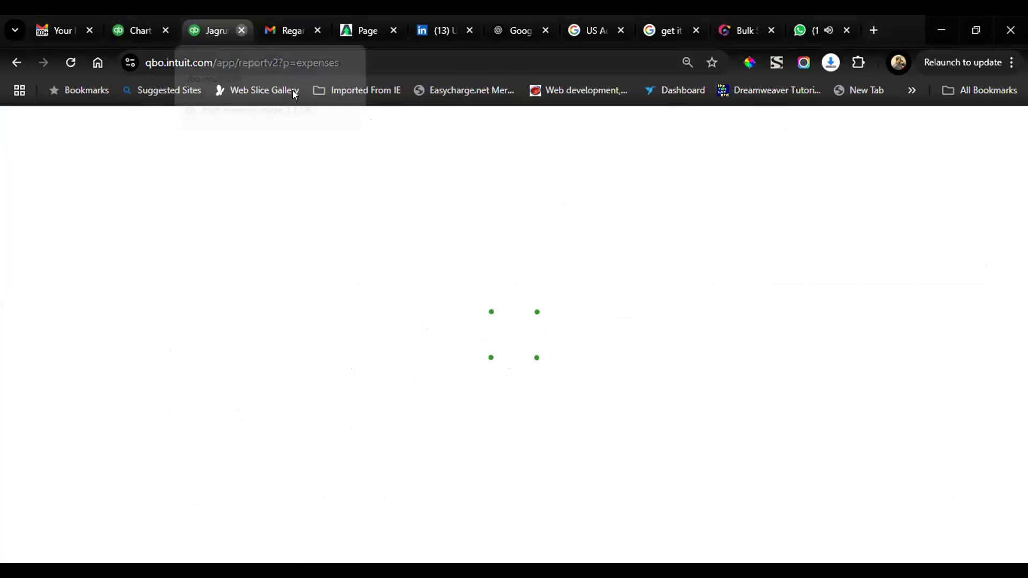
left_click(241, 30)
- Close the LinkedIn, Google, US Ac, get it and Bulk tabs, keeping Chart of accounts open
left_click(317, 30)
left_click(317, 31)
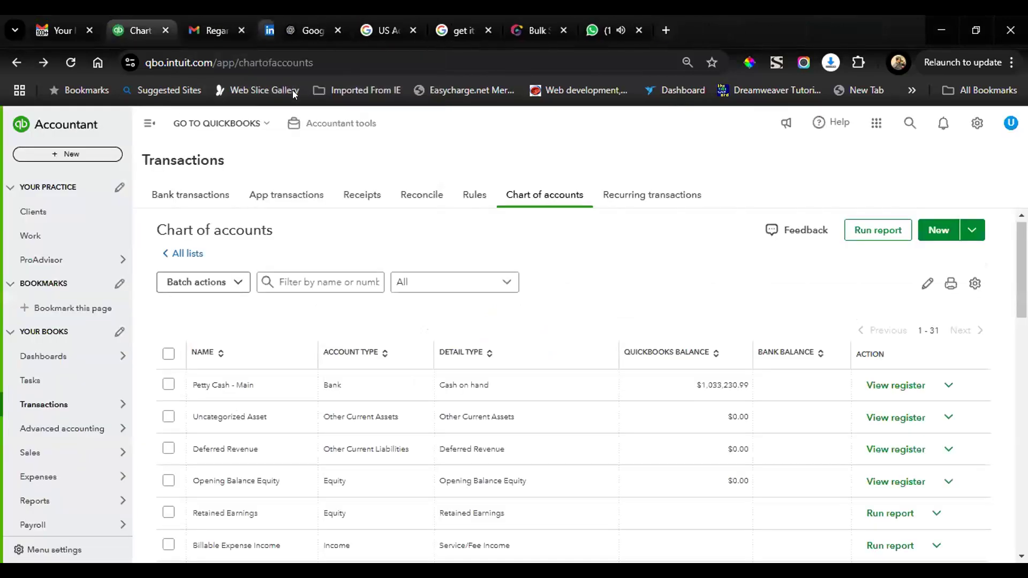
left_click(318, 30)
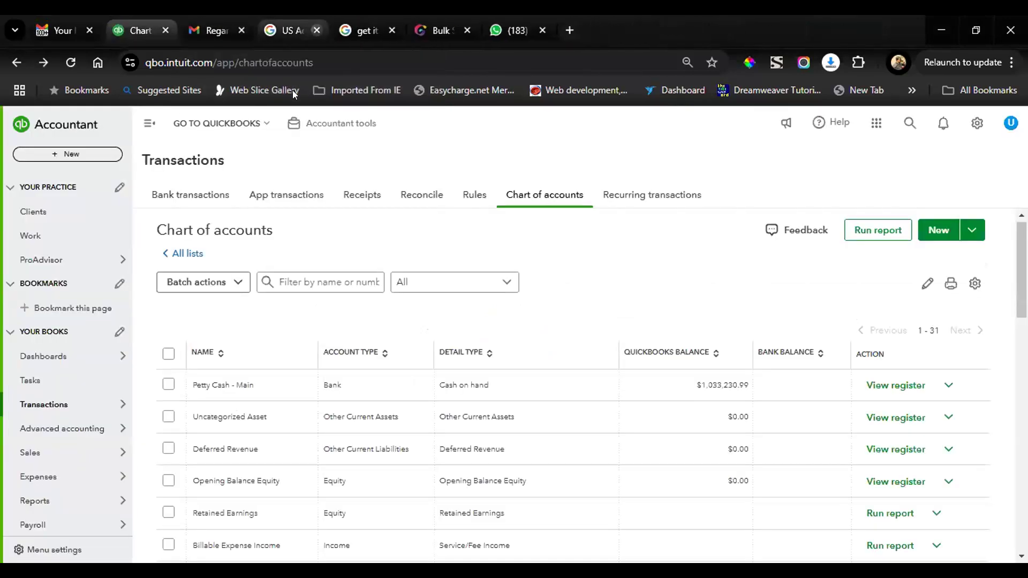
left_click(317, 31)
left_click(317, 31)
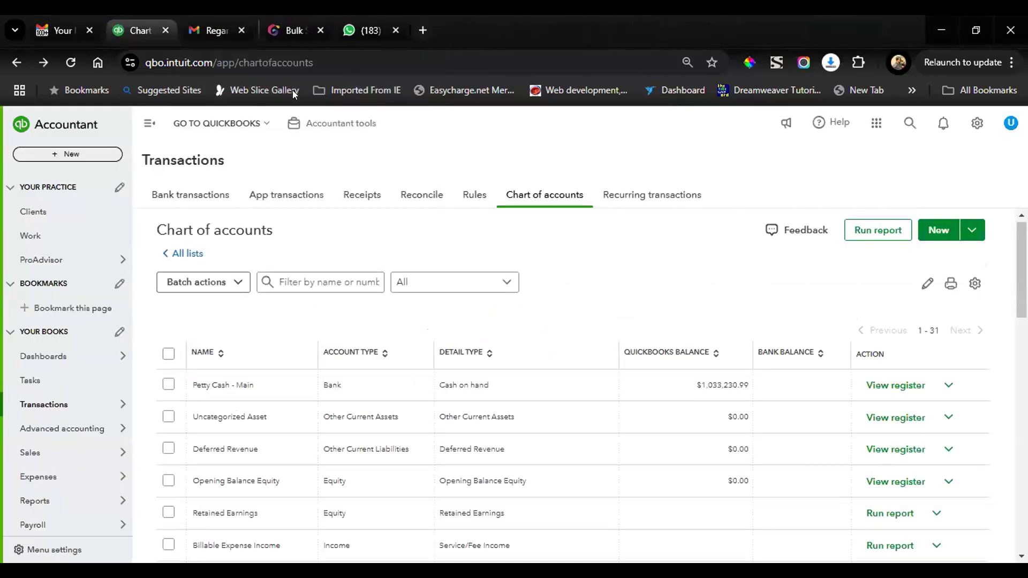
left_click(317, 31)
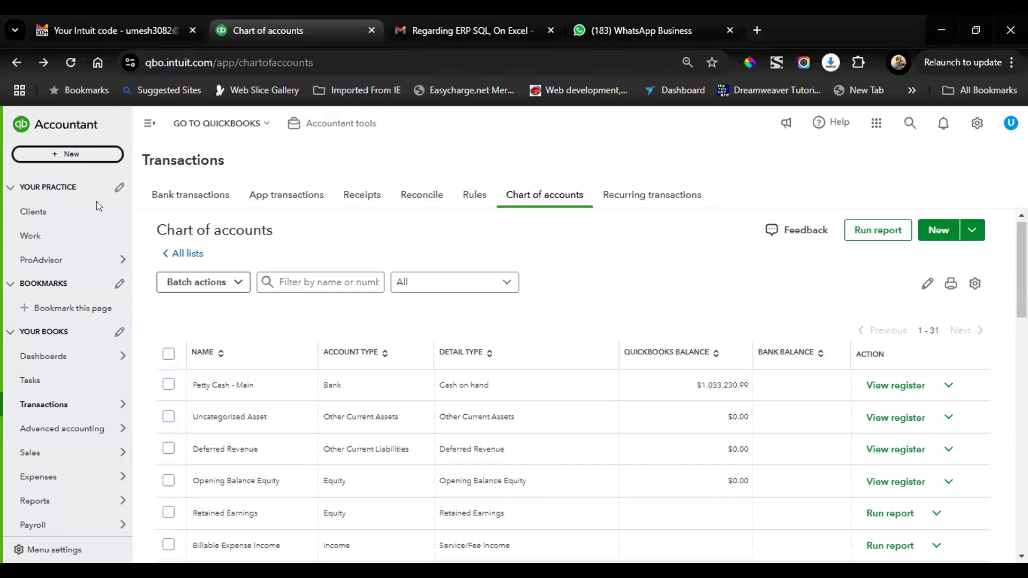
left_click(67, 153)
- Start a new expense, expand Item details, and list products and services for row 1
left_click(155, 222)
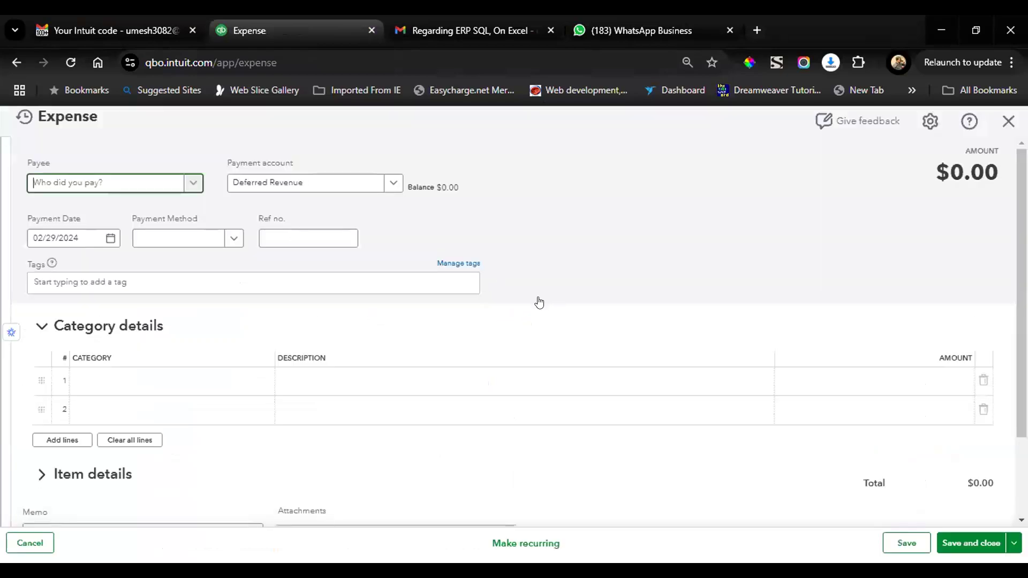
scroll(540, 303, "down", 2)
left_click(41, 369)
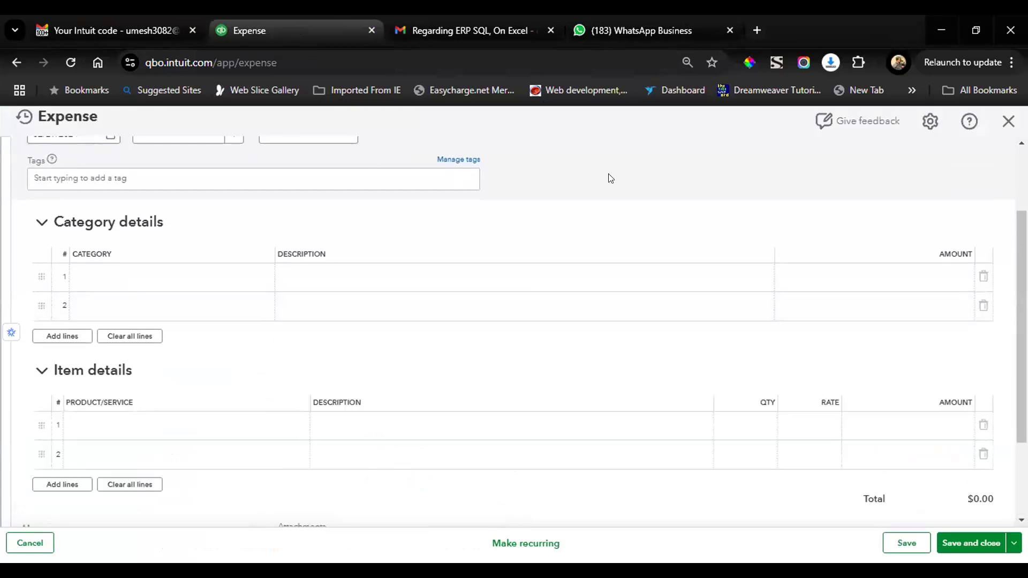
scroll(567, 249, "up", 2)
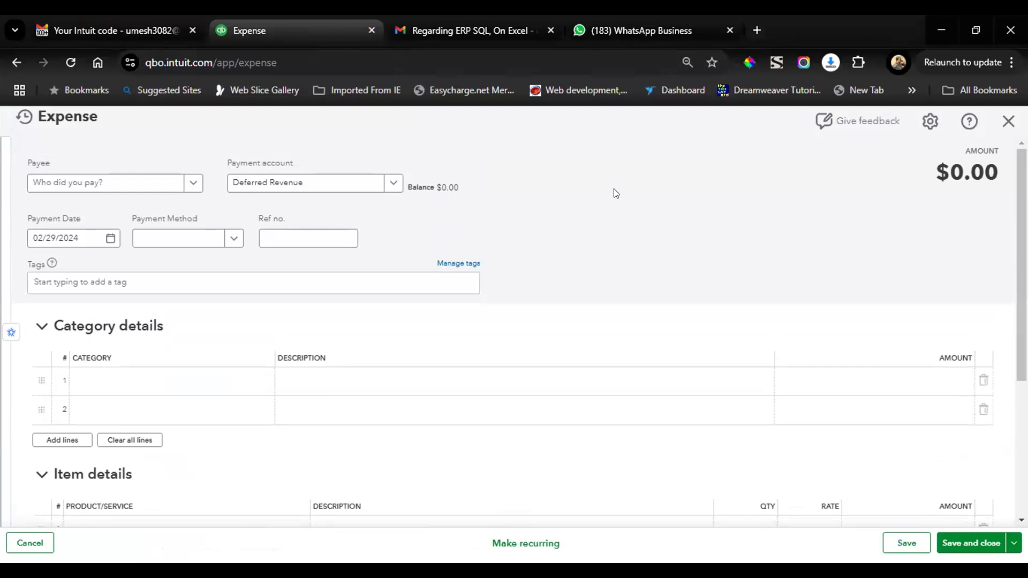
scroll(617, 225, "down", 4)
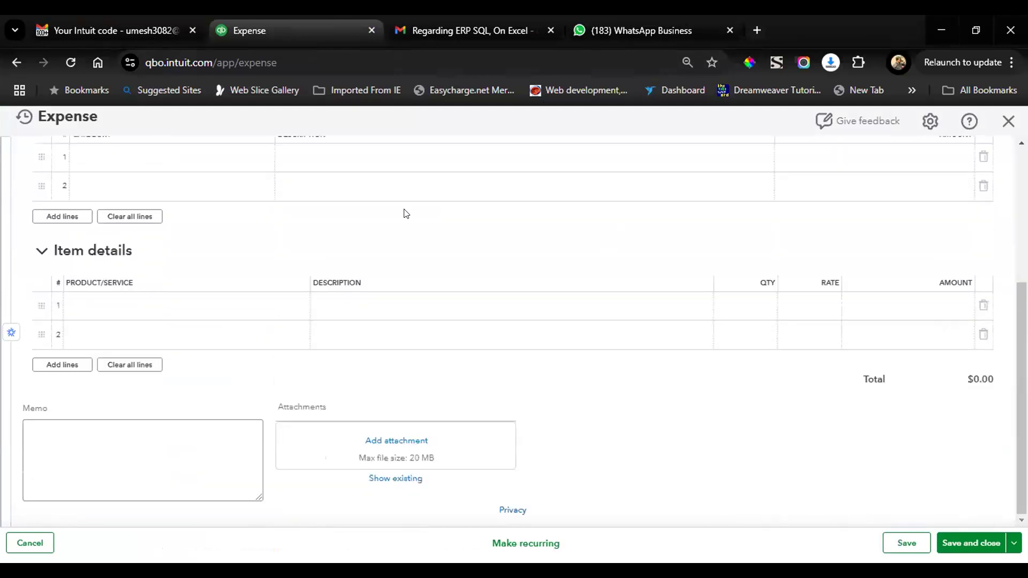
left_click(177, 306)
left_click(298, 305)
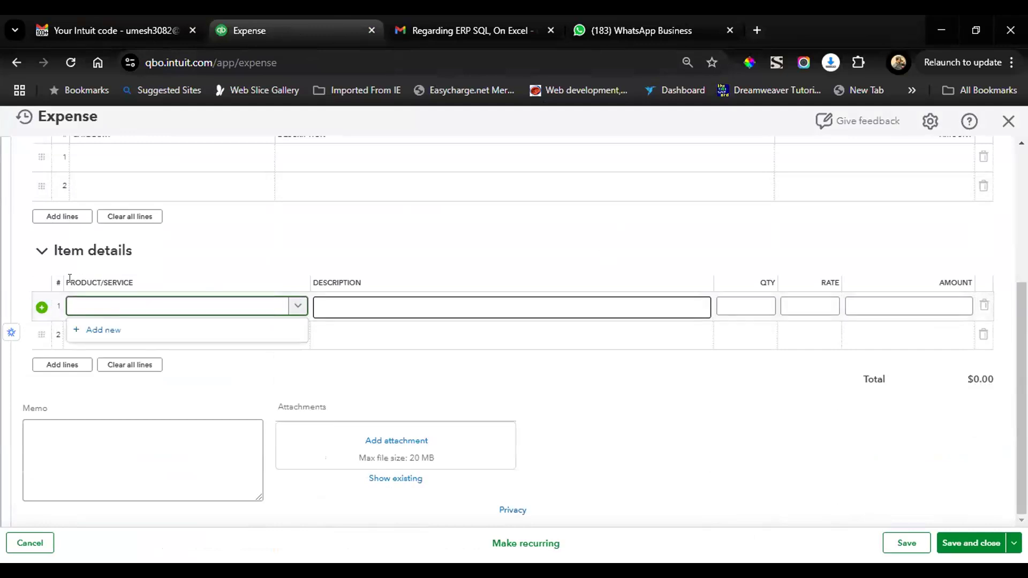
- Add a new product named 'Water Bottles' with item type Inventory item
left_click(109, 327)
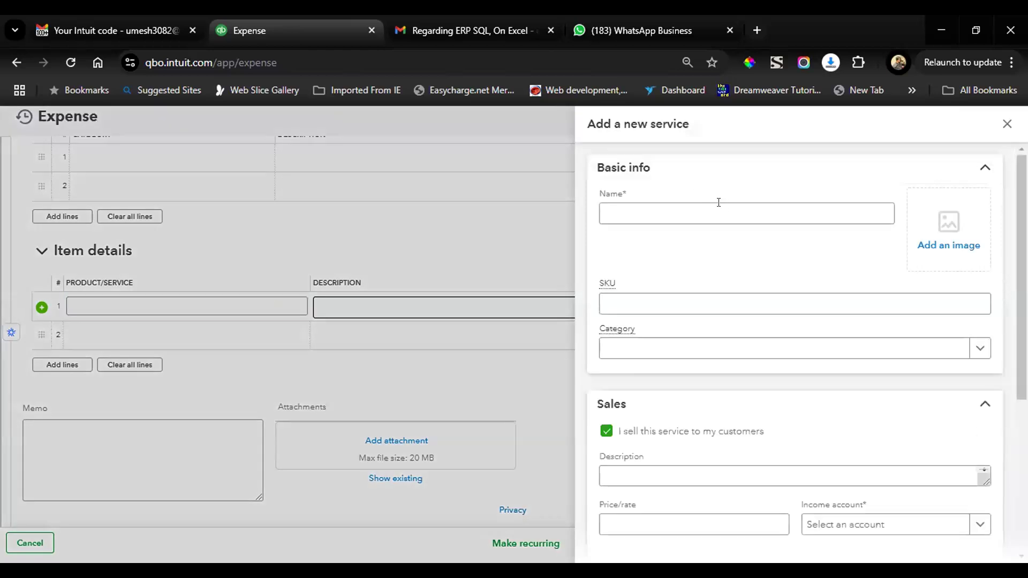
left_click(707, 204)
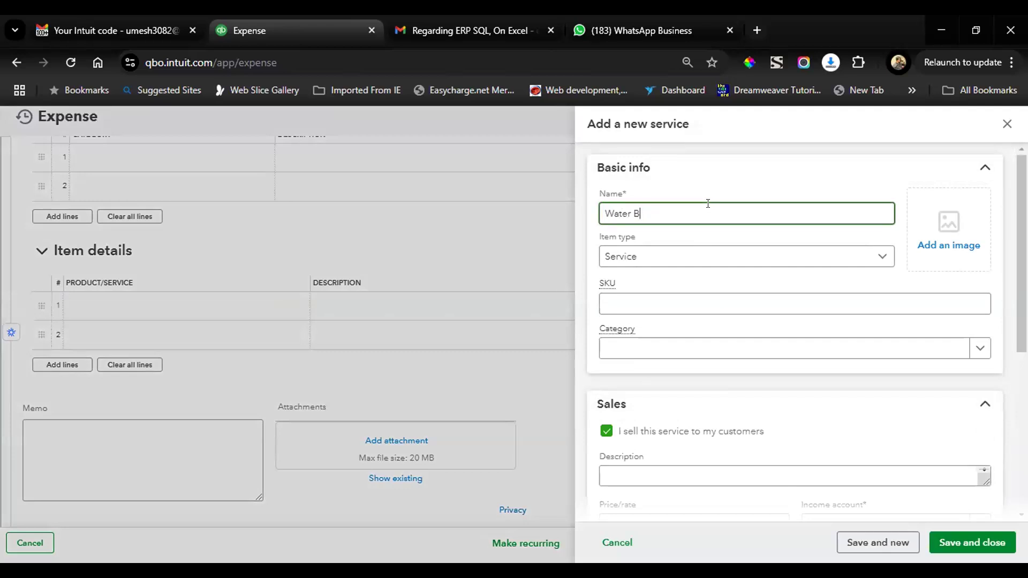
type("Water Bottles")
key("Tab")
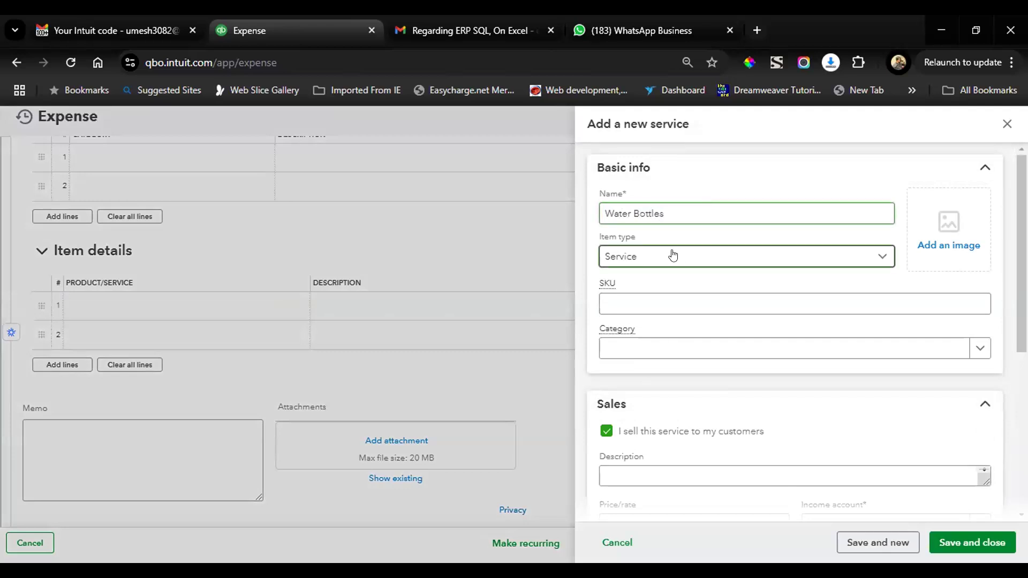
left_click(654, 259)
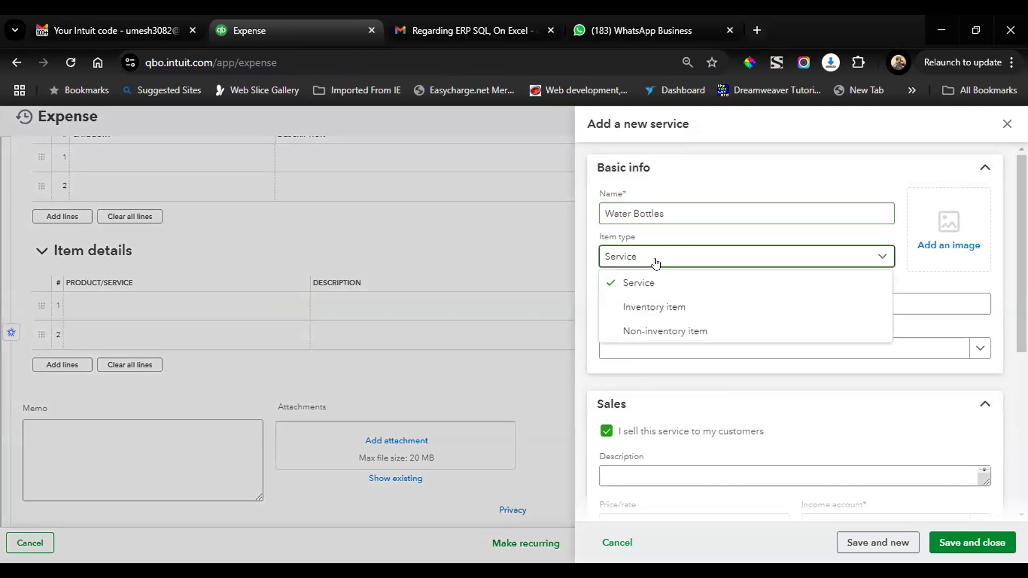
left_click(654, 307)
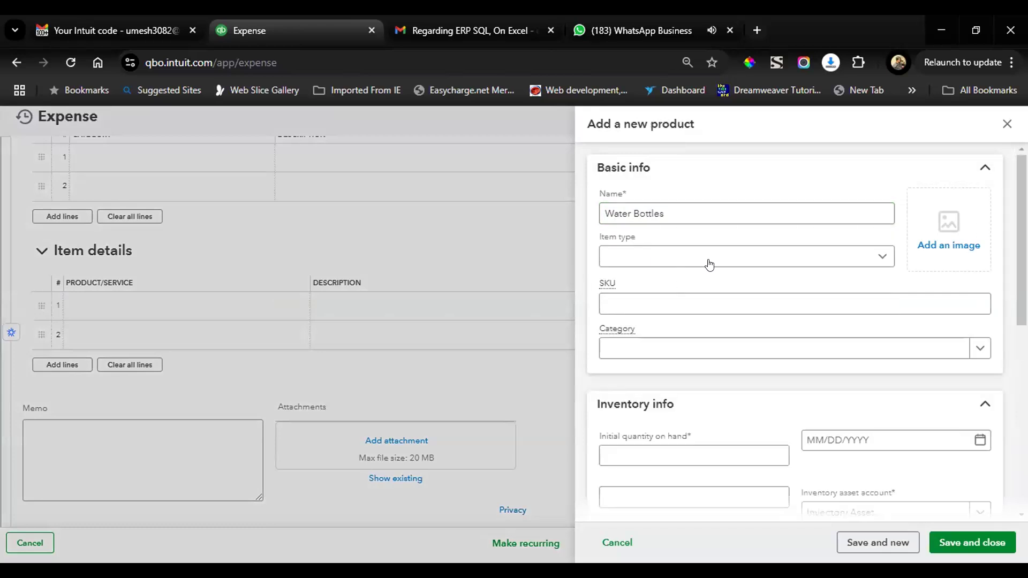
- Check the category options and the name, then collapse Basic info to reach inventory fields
left_click(666, 350)
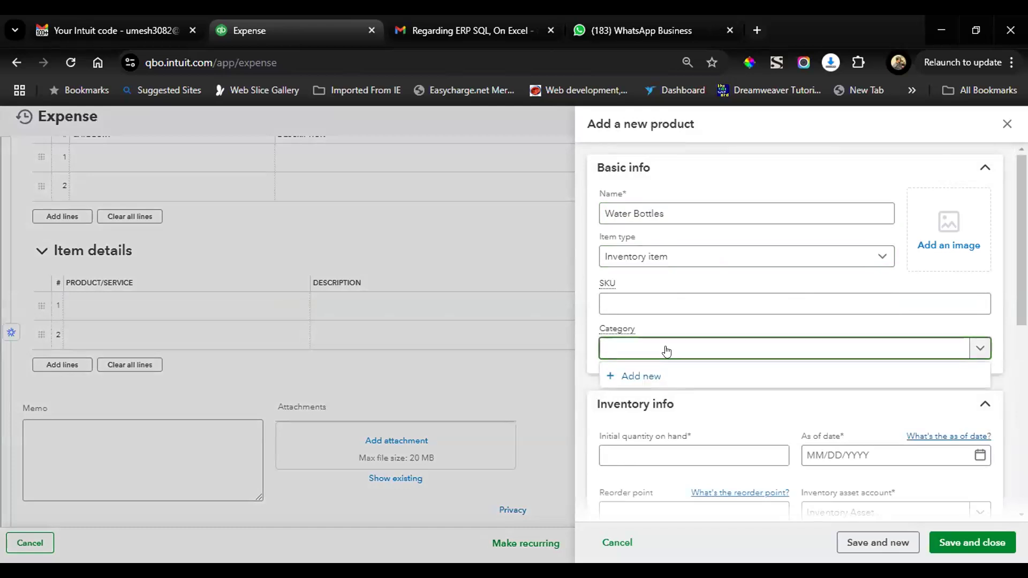
left_click(683, 279)
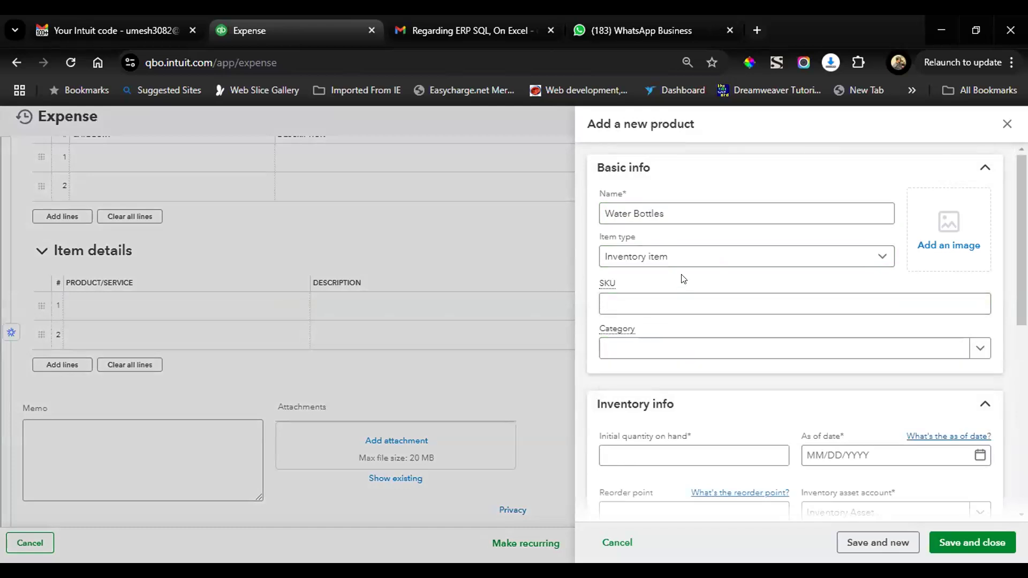
scroll(682, 278, "down", 2)
scroll(720, 193, "up", 2)
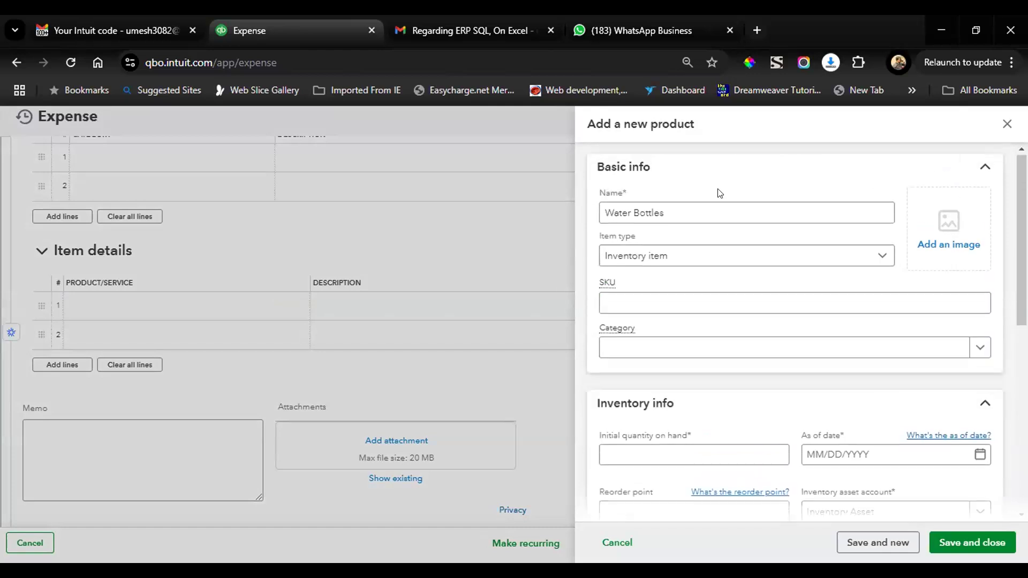
left_click(690, 171)
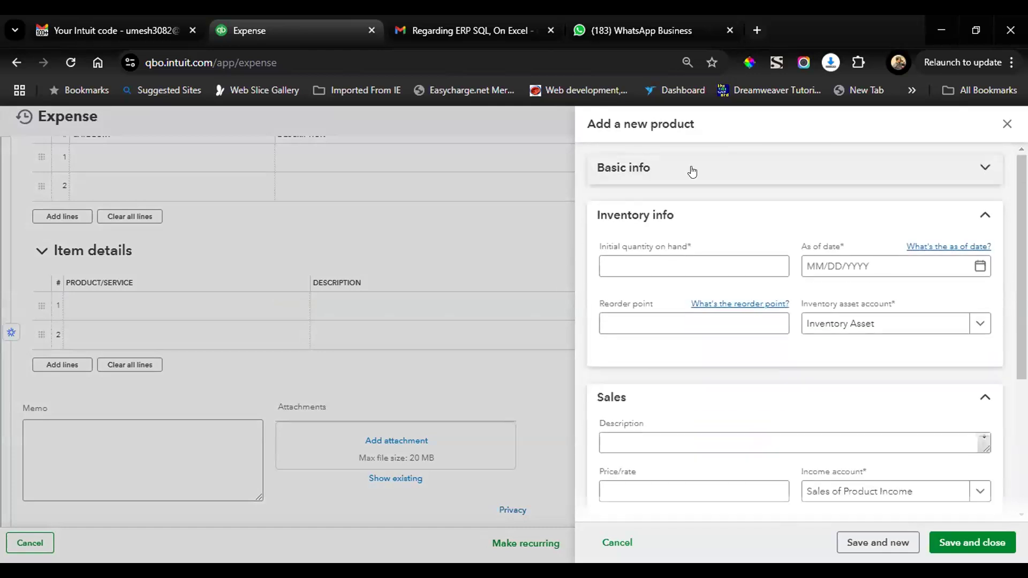
left_click(691, 171)
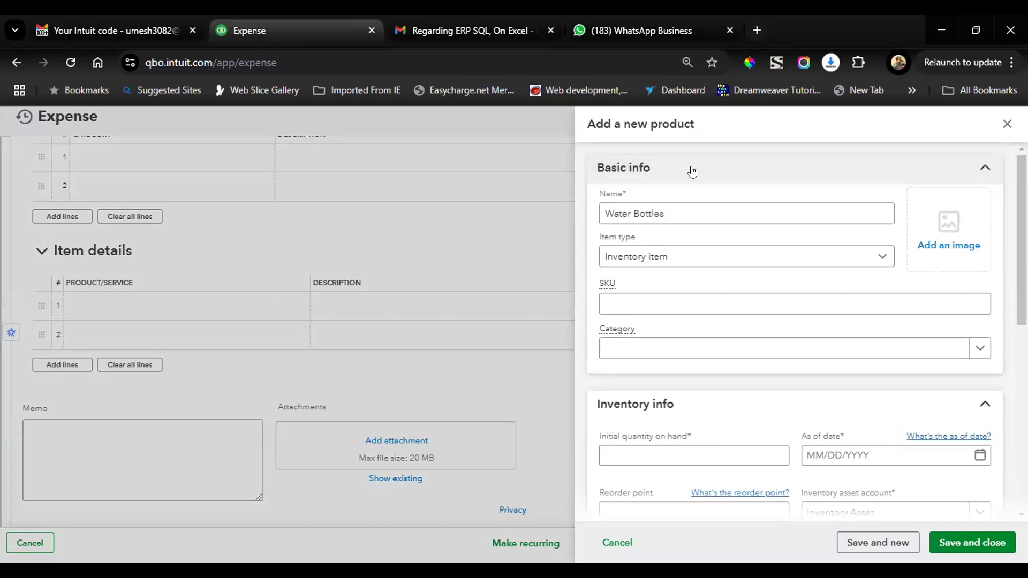
left_click(693, 171)
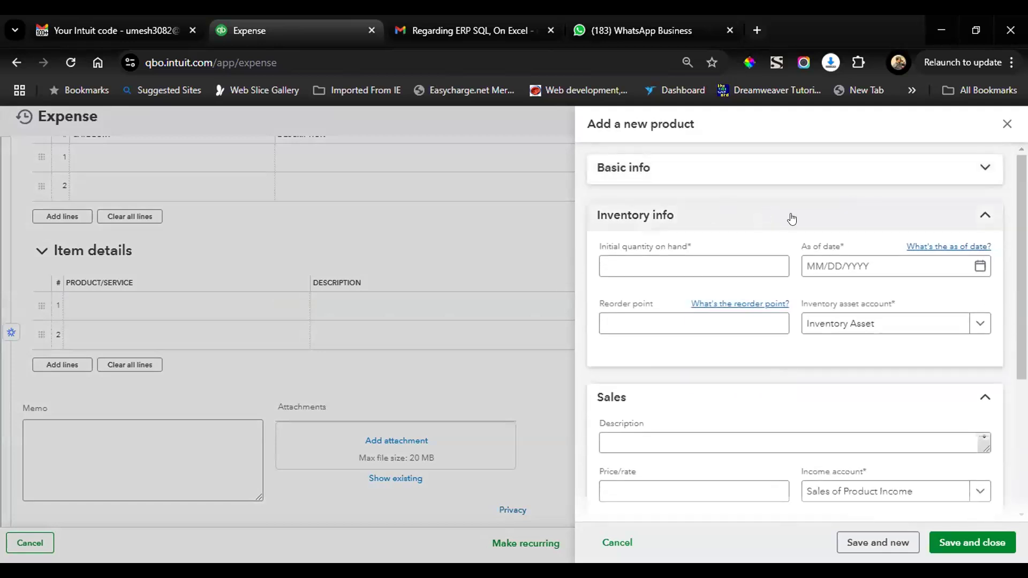
left_click(792, 169)
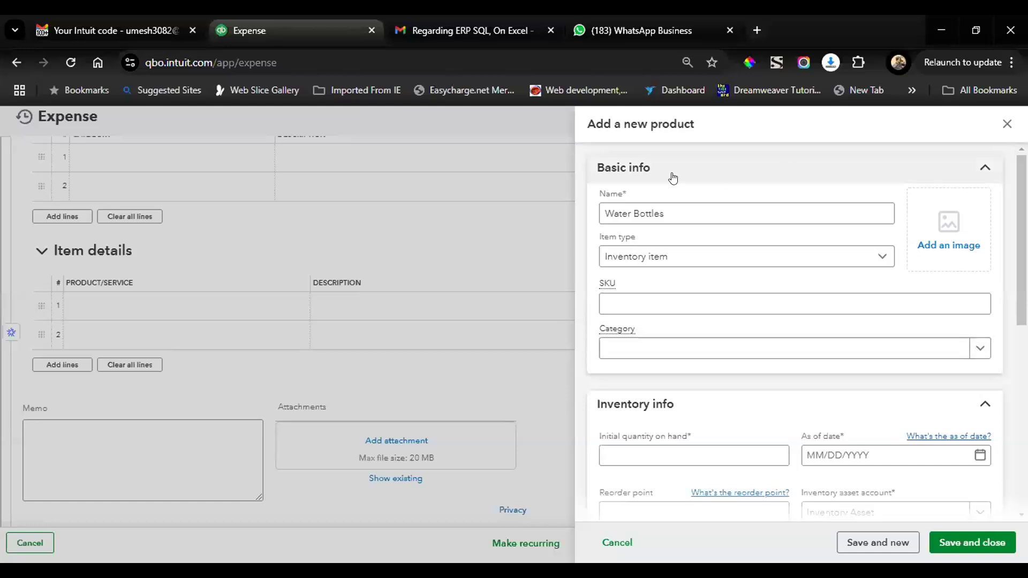
left_click(600, 208)
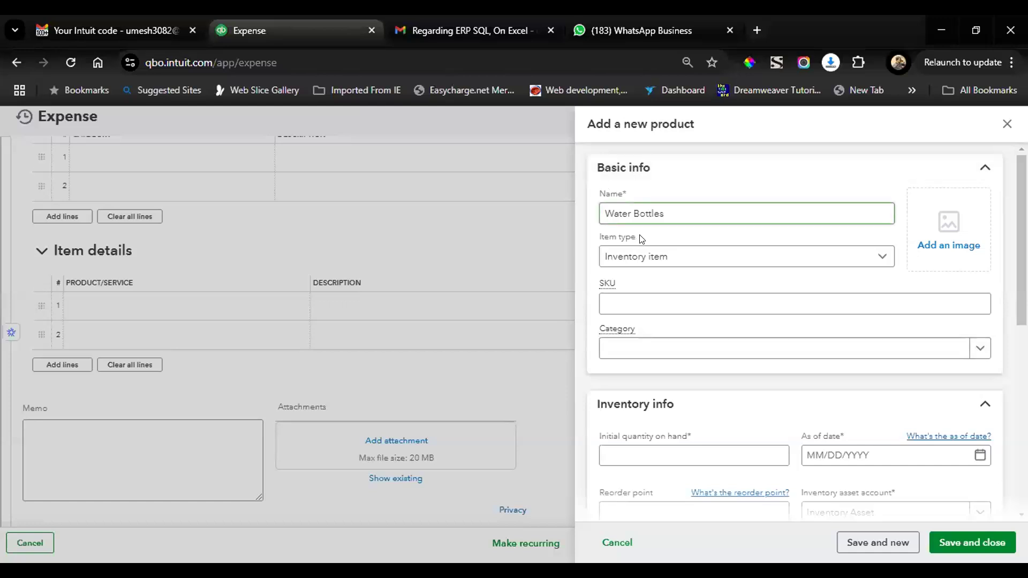
left_click(789, 173)
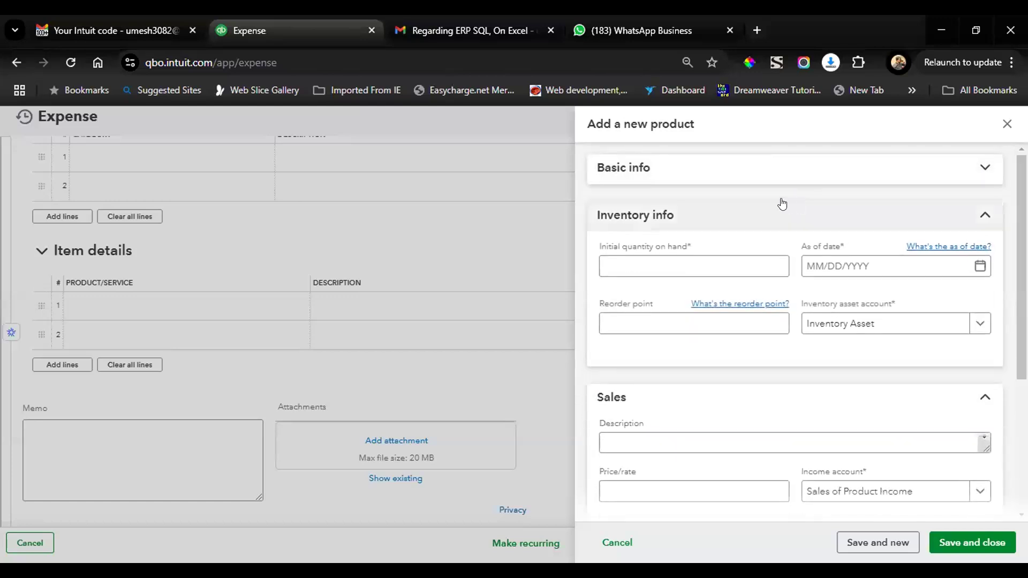
left_click(682, 263)
- Enter an initial quantity on hand of 0 as of 03/12/2025 for Water Bottles
left_click(683, 263)
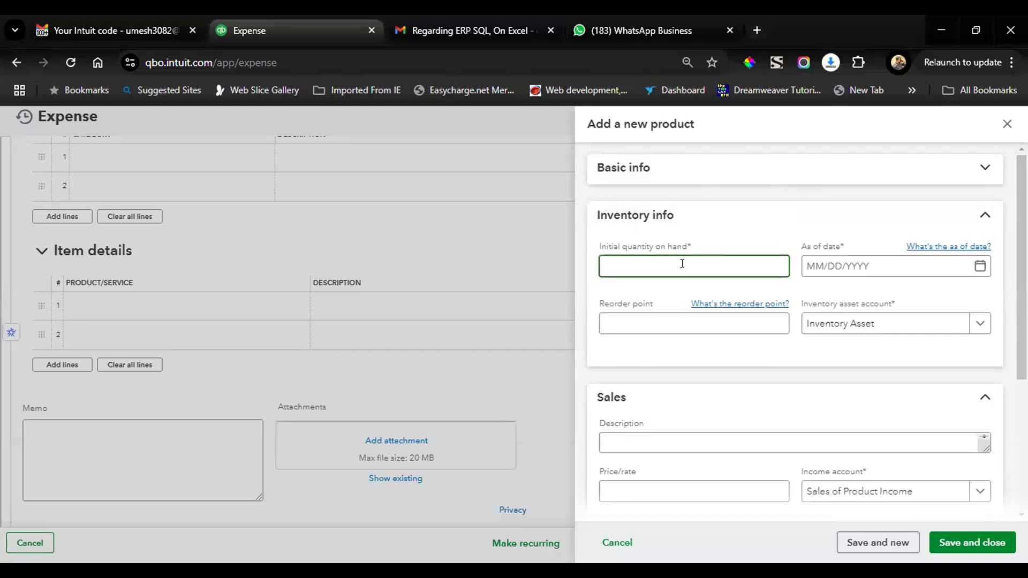
type("0")
key("Tab")
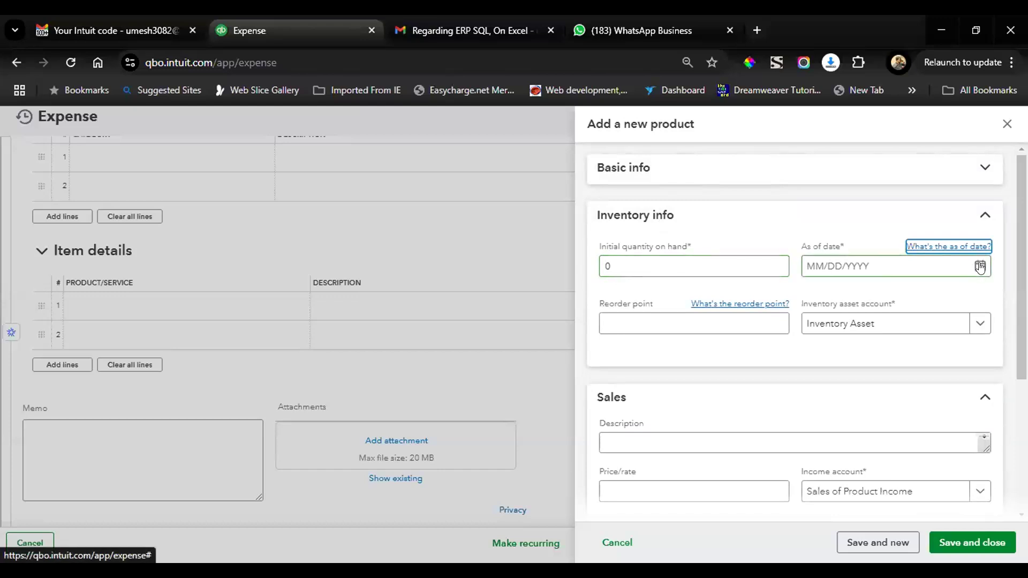
left_click(980, 266)
left_click(874, 379)
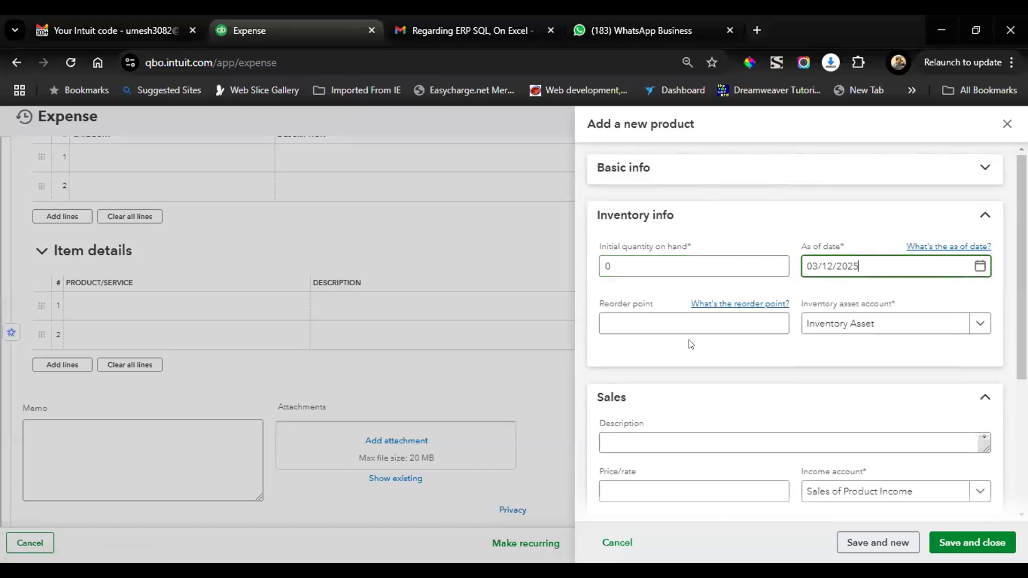
left_click(625, 323)
left_click(625, 322)
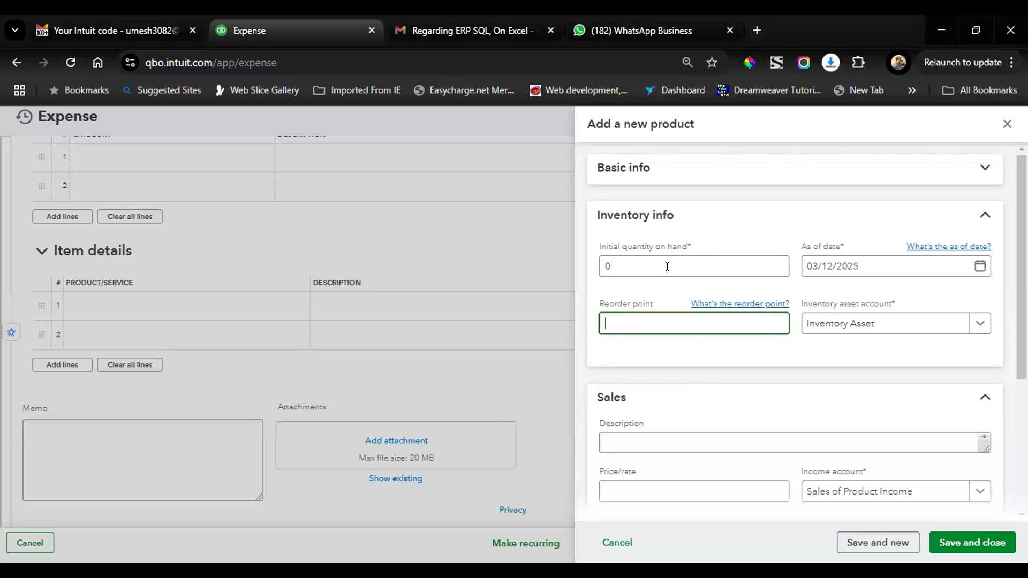
- Give Water Bottles sales description 'Water Bottles' and price 20 under Sales of Product Income
left_click(718, 217)
left_click(646, 298)
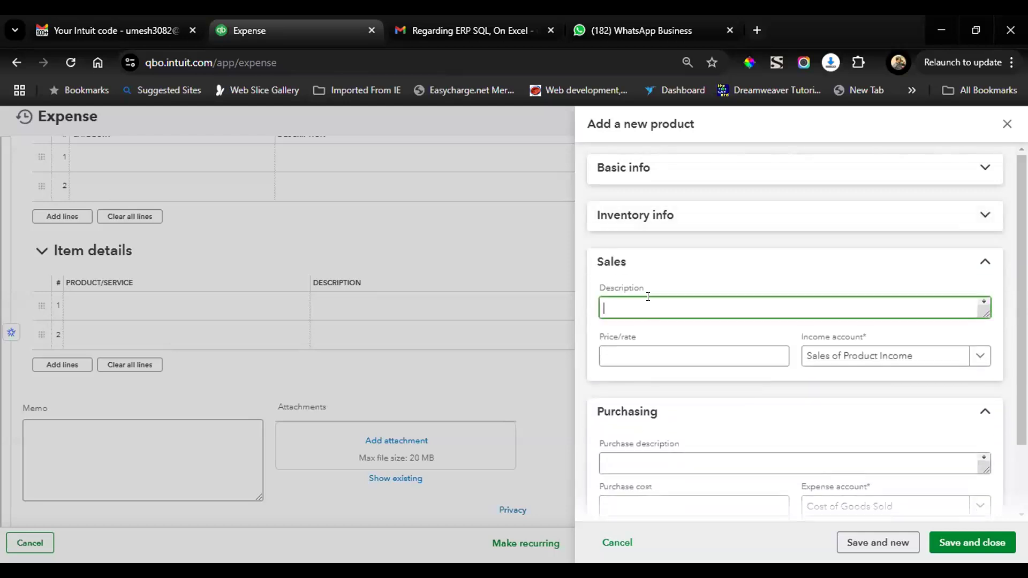
left_click(716, 174)
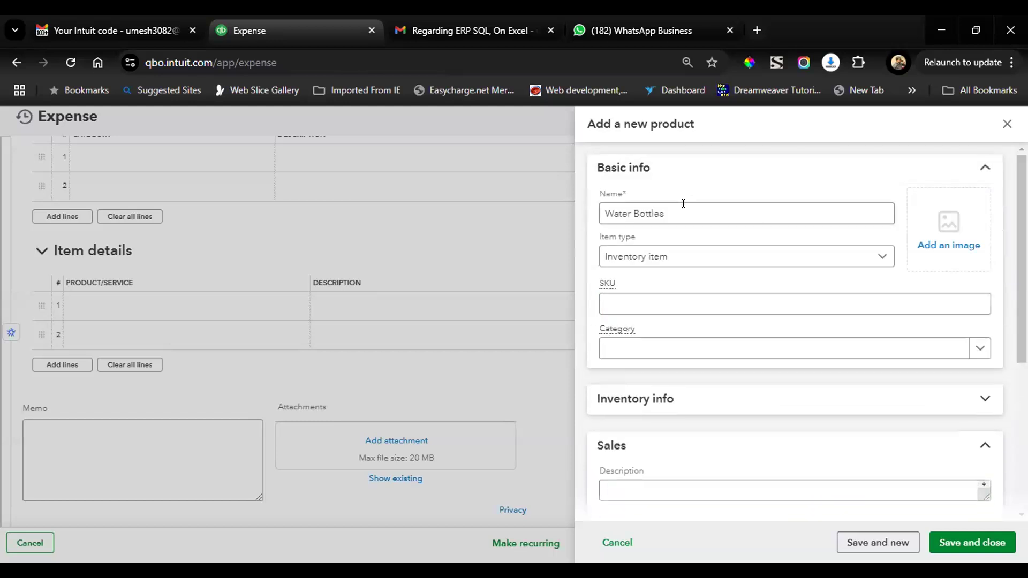
key("ctrl+c")
left_click(702, 167)
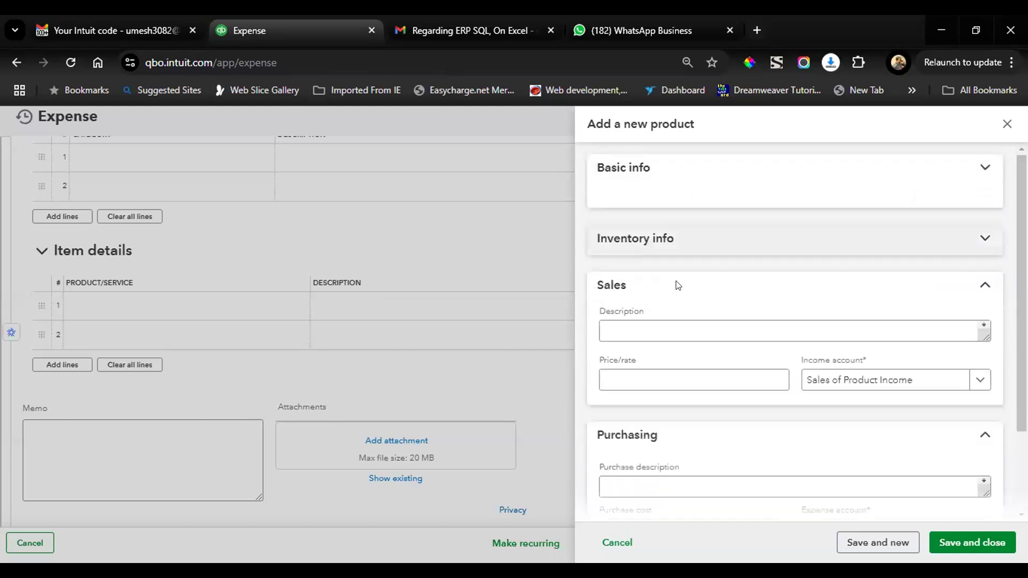
left_click(662, 307)
key("ctrl+v")
left_click(715, 351)
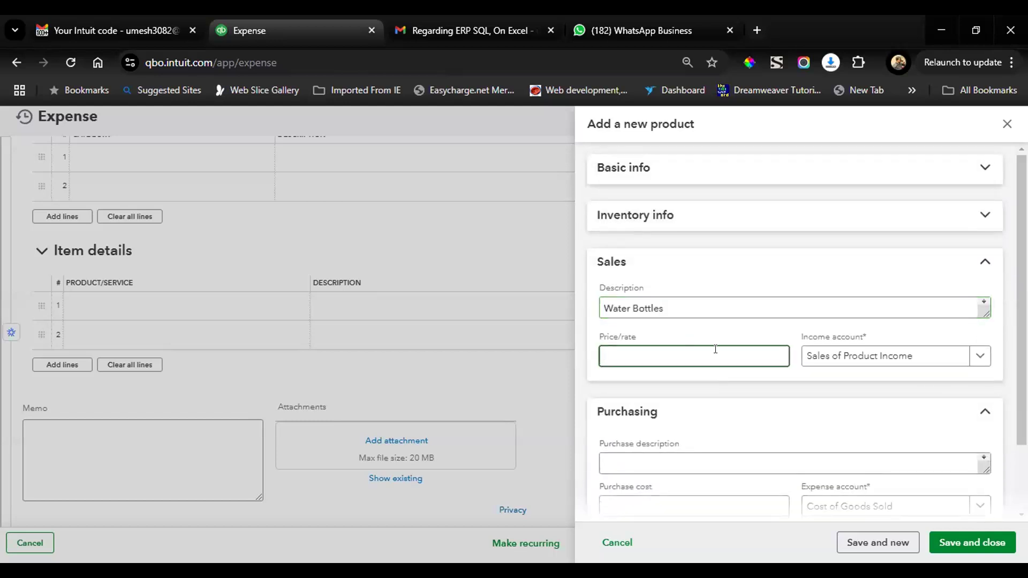
type("20")
key("Tab")
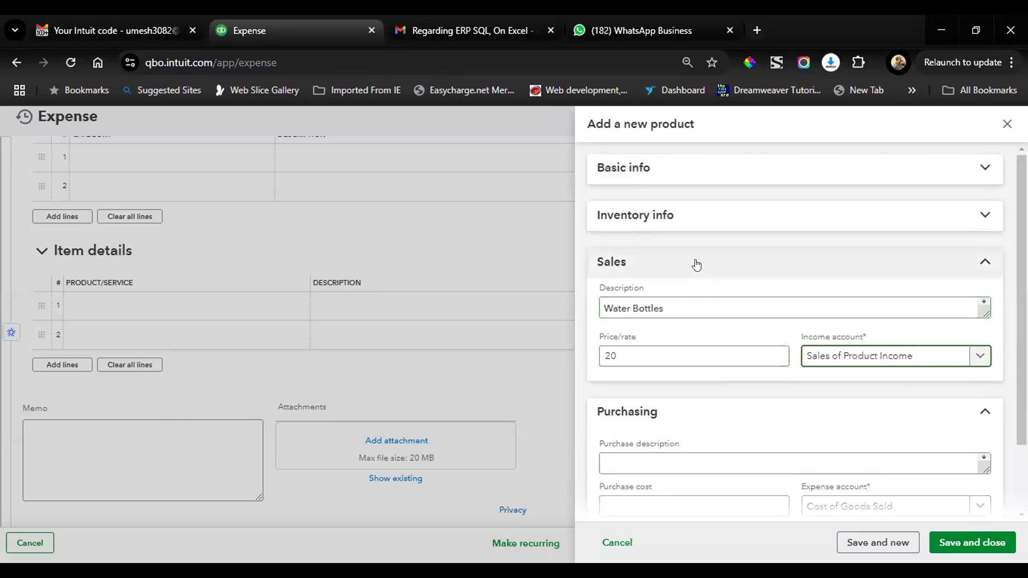
left_click(982, 358)
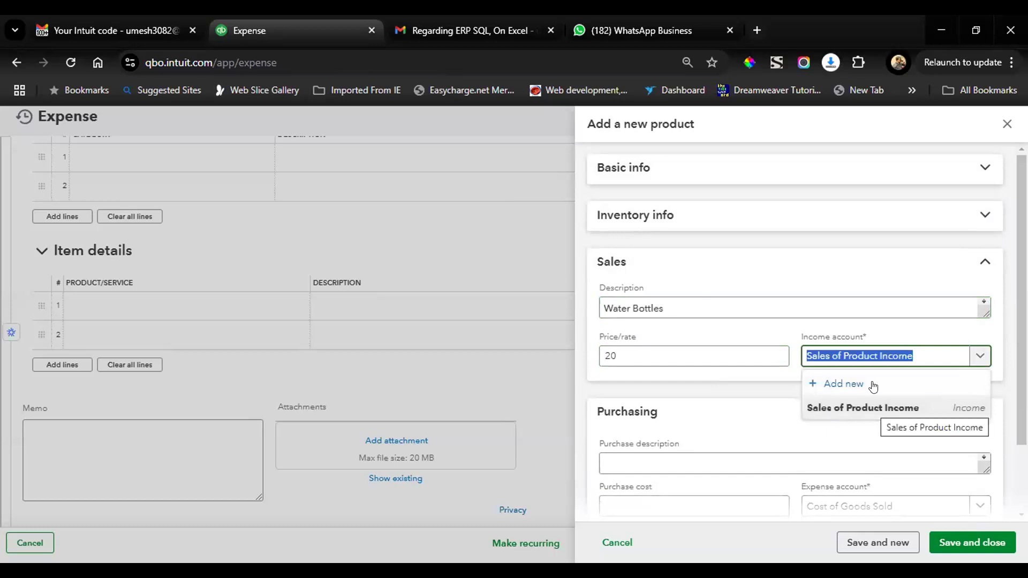
left_click(981, 358)
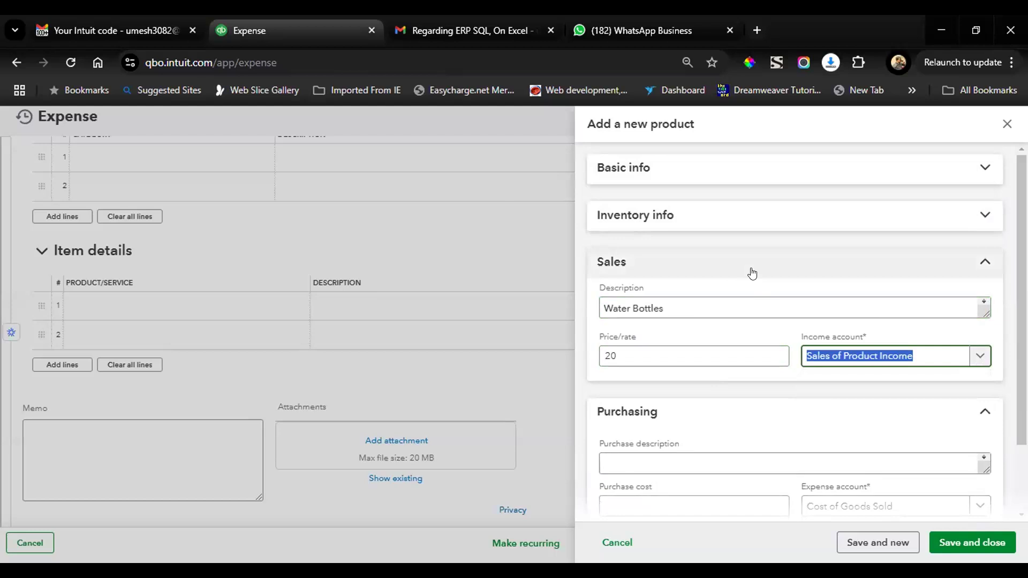
- Set purchase description 'Water Bottles' and cost 10, then save the product
left_click(748, 271)
left_click(675, 358)
type("Water Bottles")
left_click(656, 396)
type("10")
key("Tab")
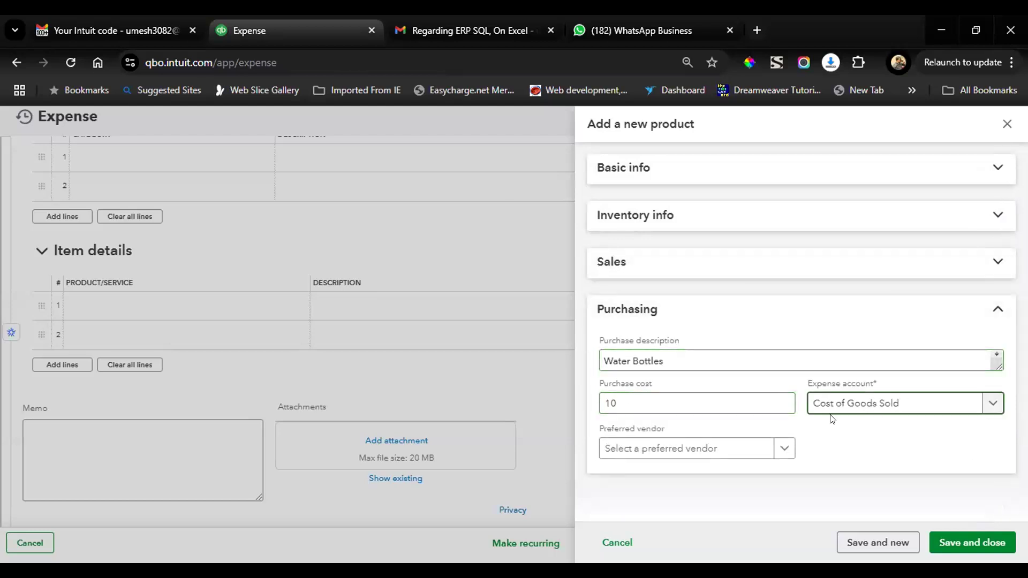
left_click(970, 541)
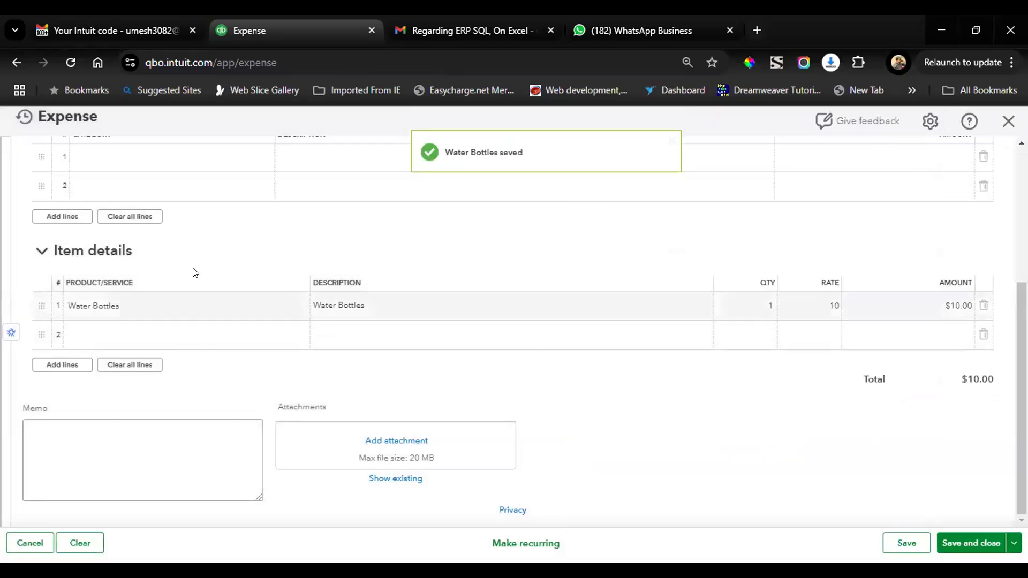
- Close the $10.00 expense form and confirm Yes to discard it unsaved
scroll(282, 273, "up", 3)
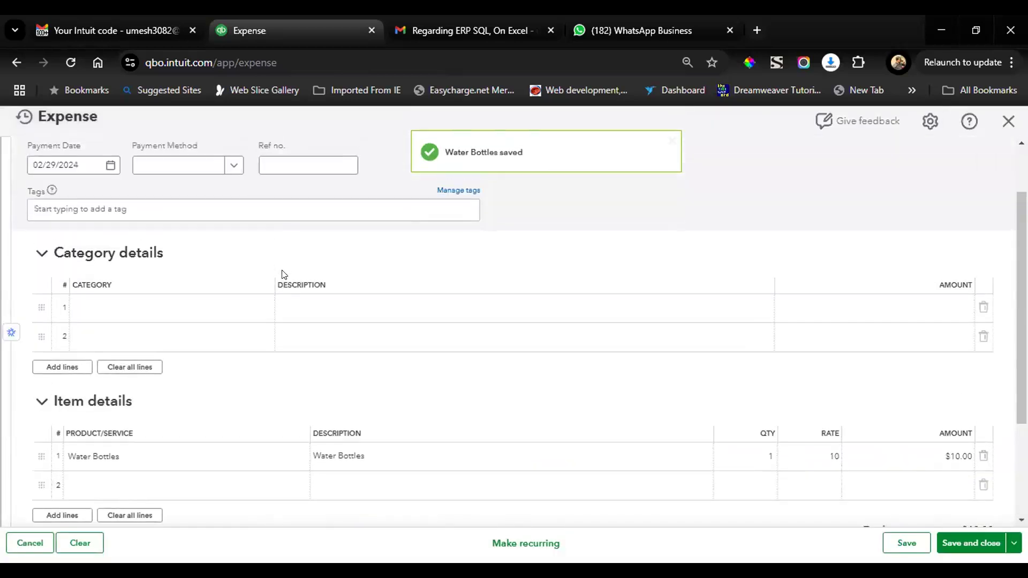
scroll(284, 274, "up", 1)
left_click_drag(47, 117, 634, 134)
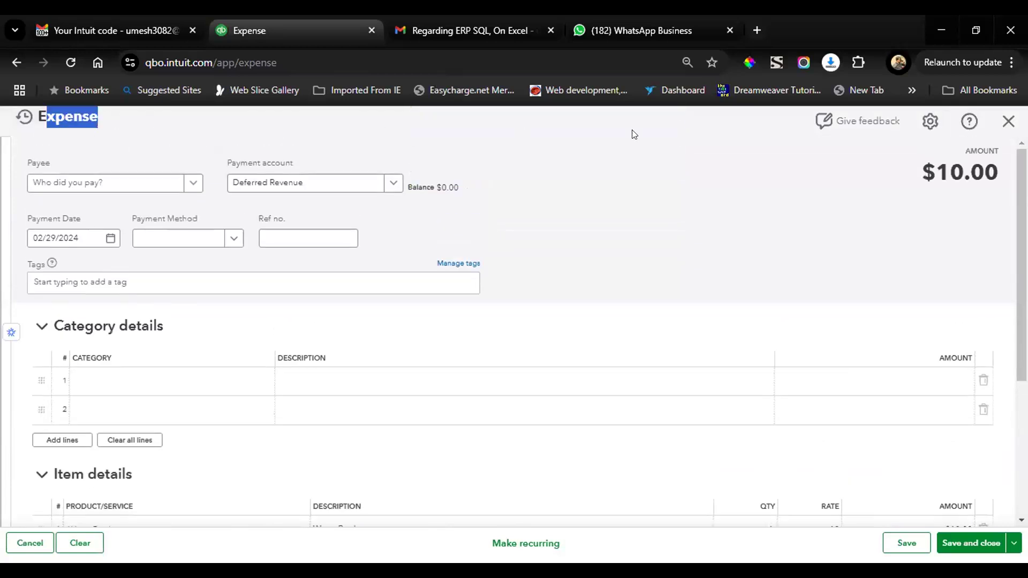
left_click(1009, 122)
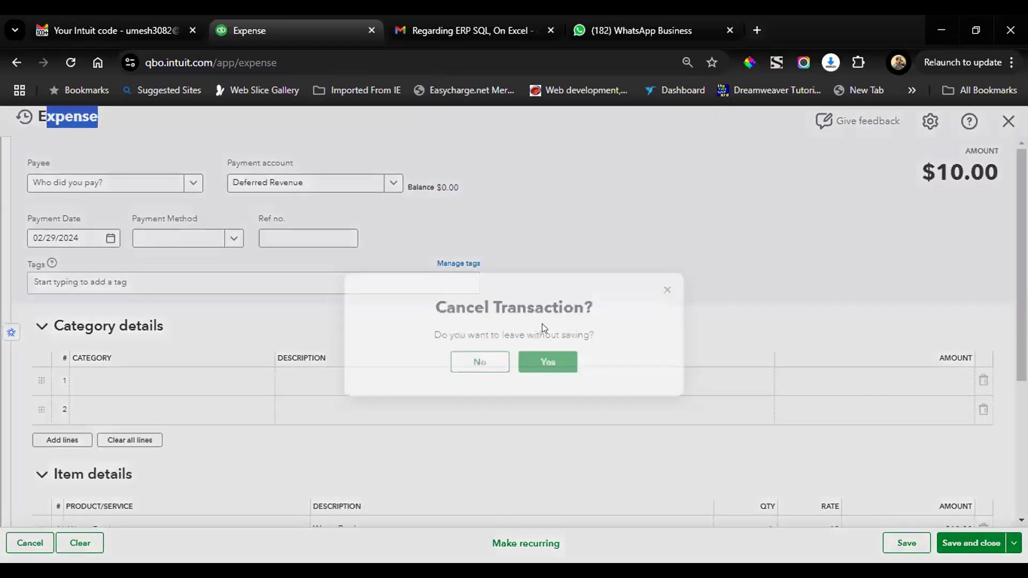
left_click(548, 362)
left_click(53, 154)
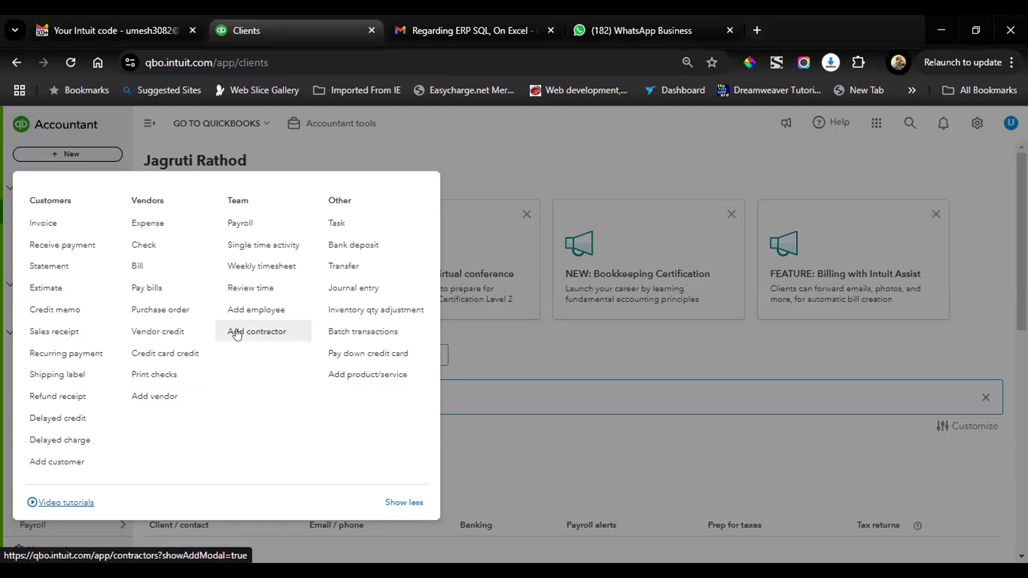
- Create a task named Payroll Entries, pick an assignee, and set its priority to Medium
left_click(366, 225)
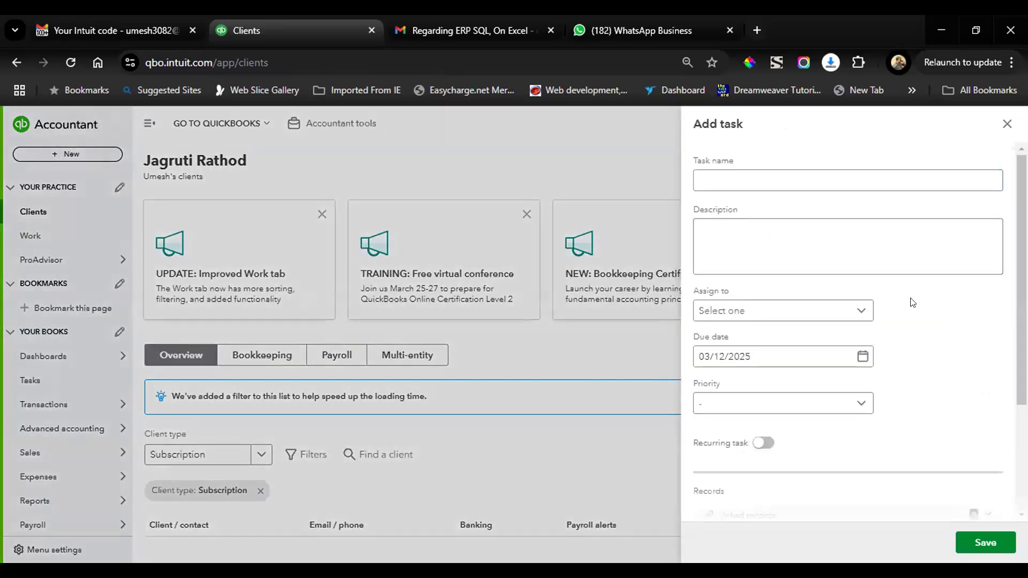
left_click(790, 172)
type("Pa")
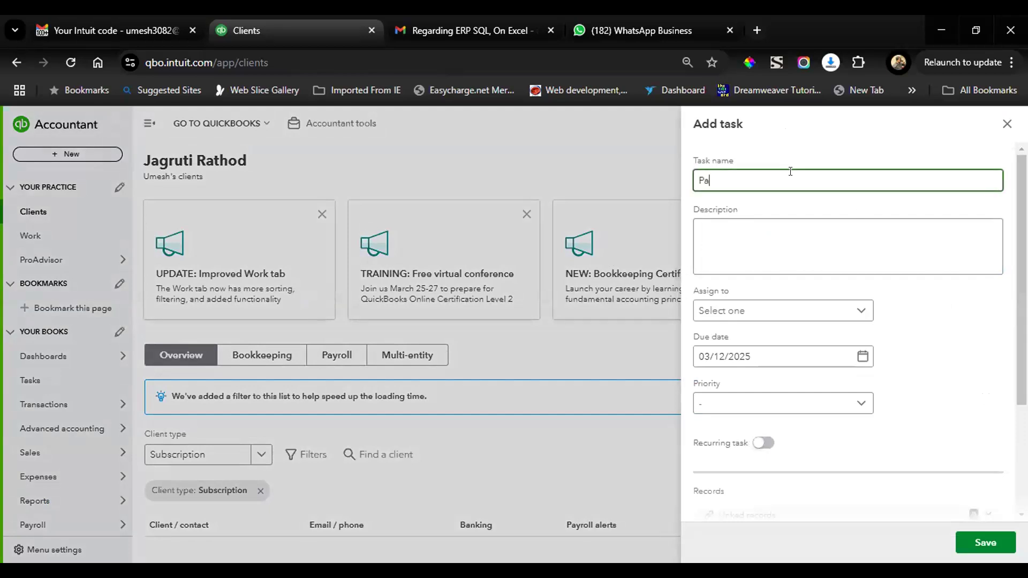
type("yroll Entries")
key("Tab")
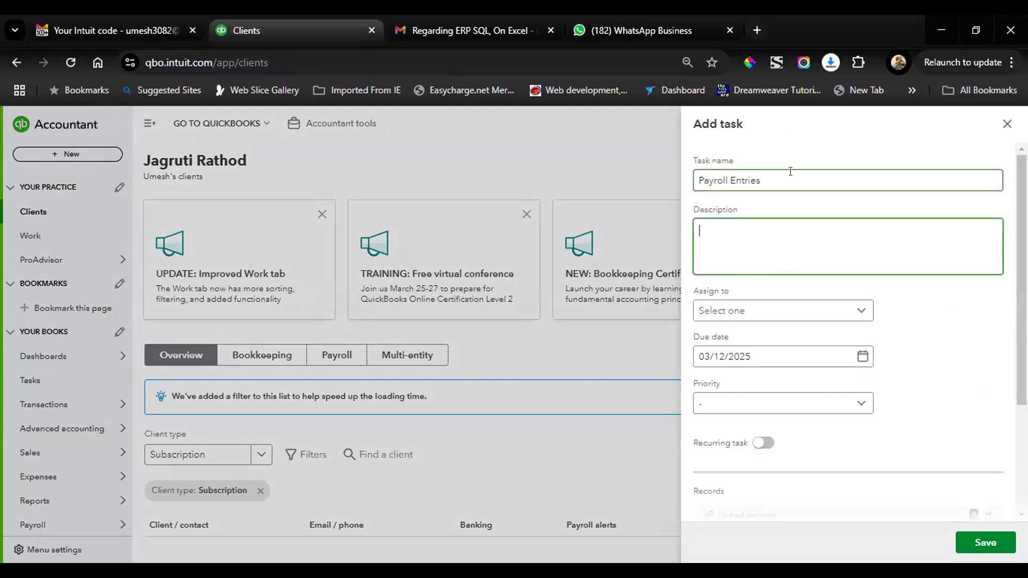
left_click(769, 310)
left_click(760, 336)
scroll(931, 328, "down", 2)
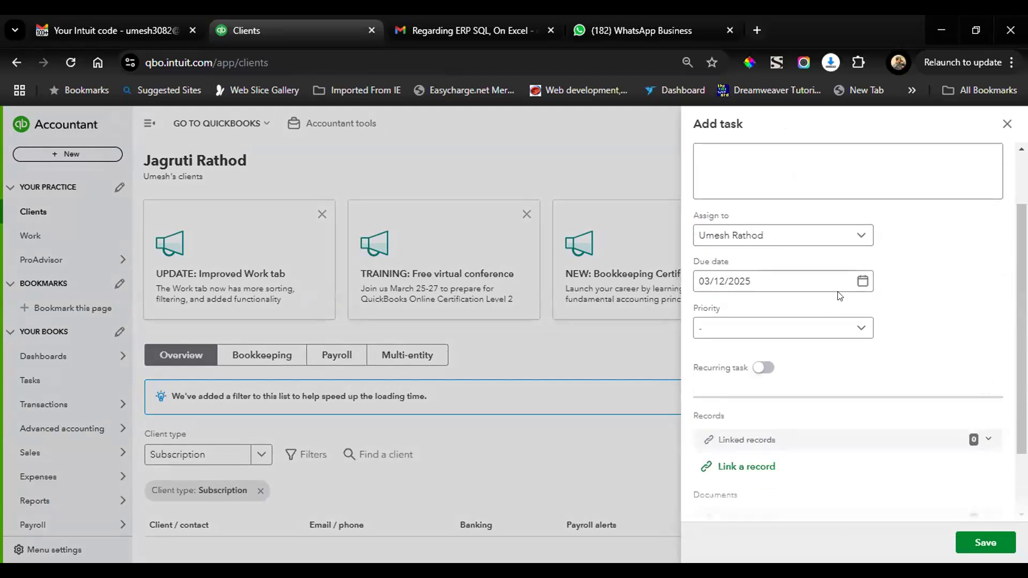
left_click(824, 333)
left_click(751, 406)
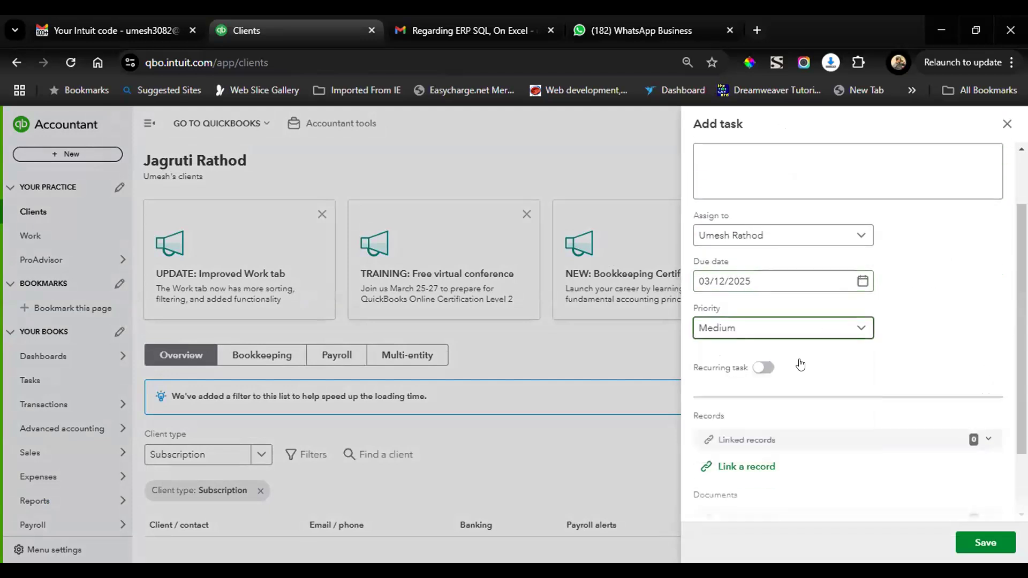
- Make the task recur weekly on Wednesdays, ending on 03/31/2025
left_click(763, 366)
scroll(905, 299, "down", 2)
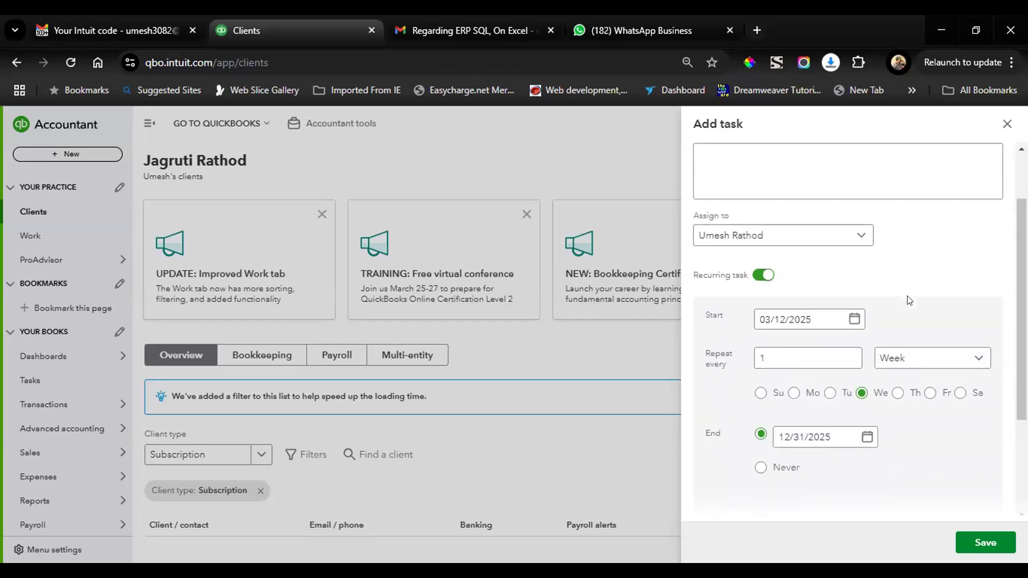
left_click(764, 360)
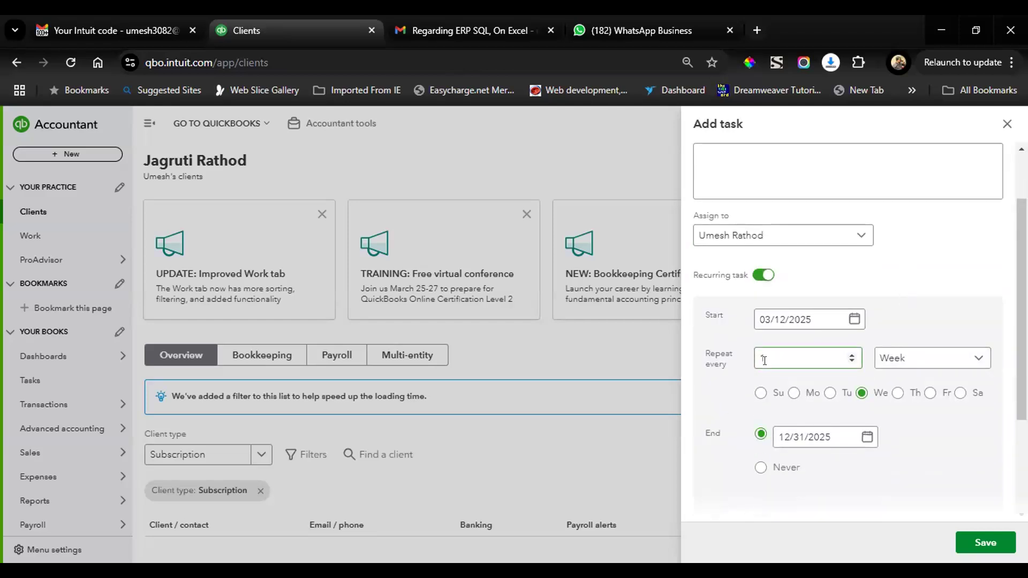
left_click(963, 362)
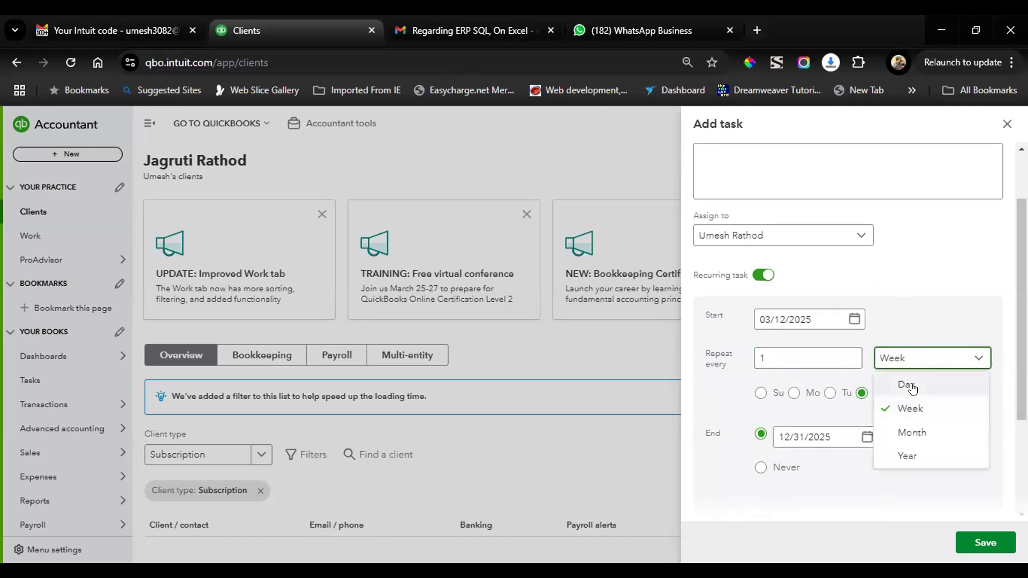
left_click(908, 313)
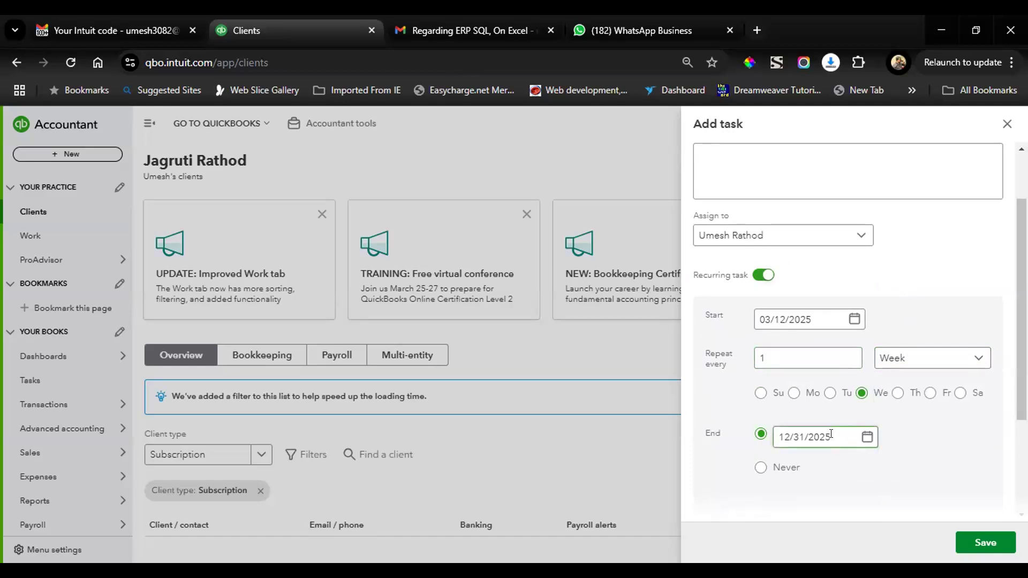
left_click(866, 437)
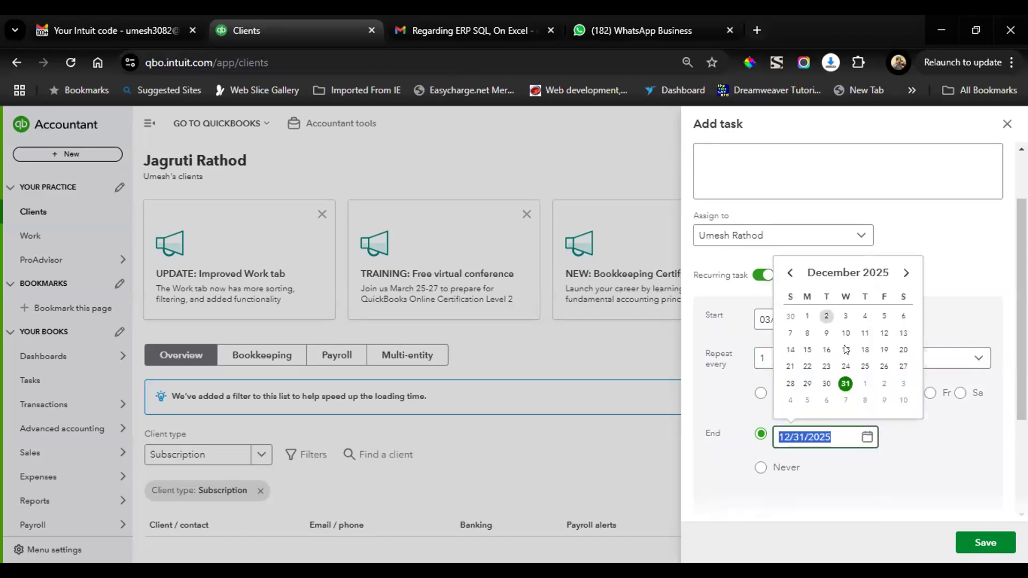
left_click(849, 434)
key("ctrl+a")
type("0331")
key("Tab")
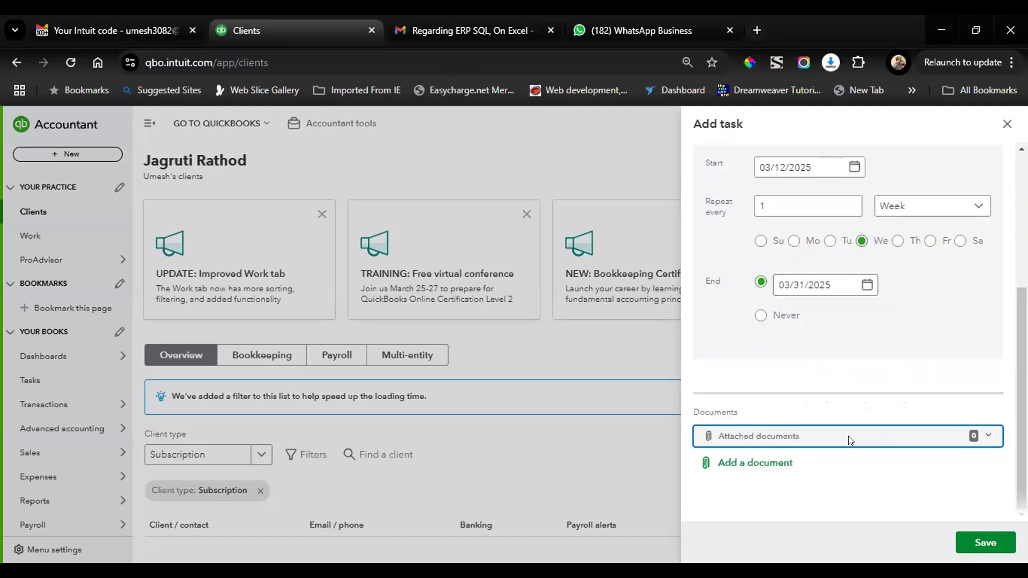
- Check the recurrence settings and save the recurring Payroll Entries task
scroll(928, 351, "up", 2)
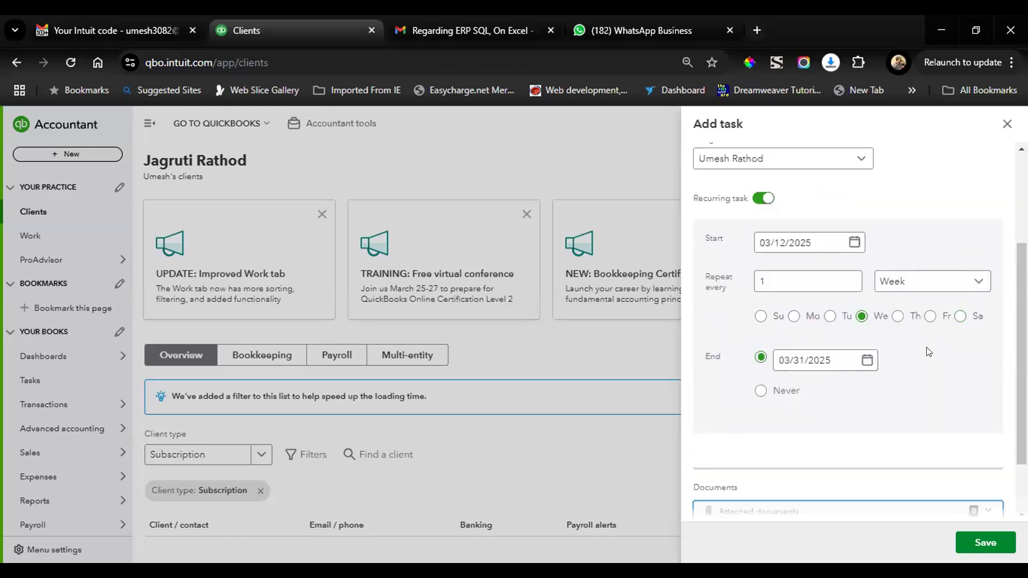
scroll(850, 375, "down", 2)
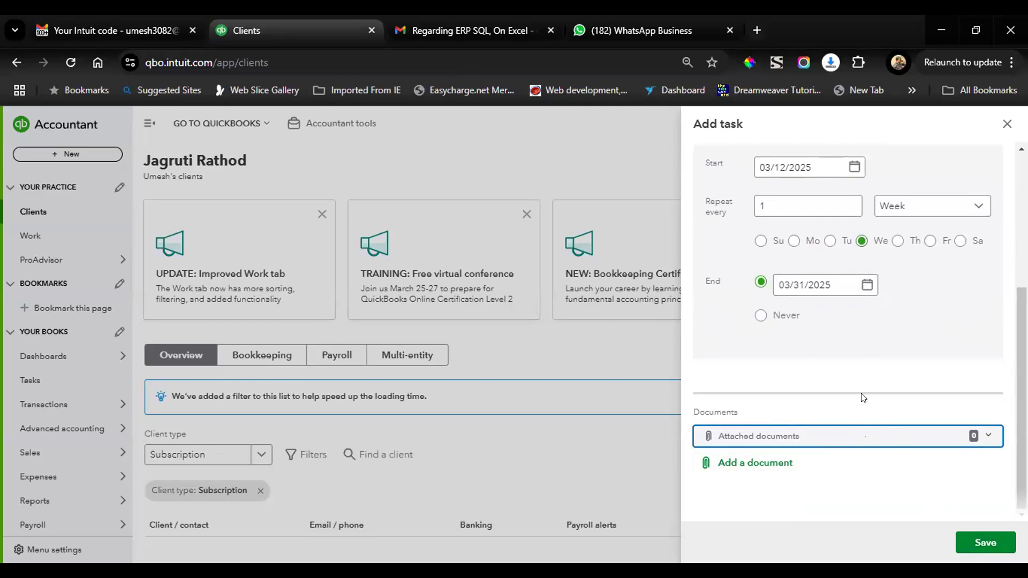
left_click(987, 433)
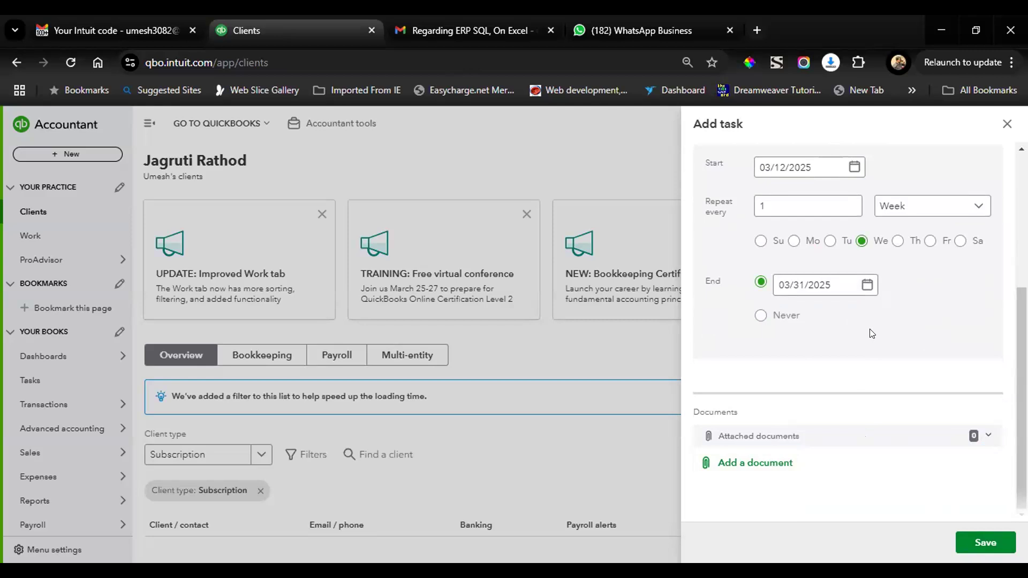
scroll(875, 337, "up", 2)
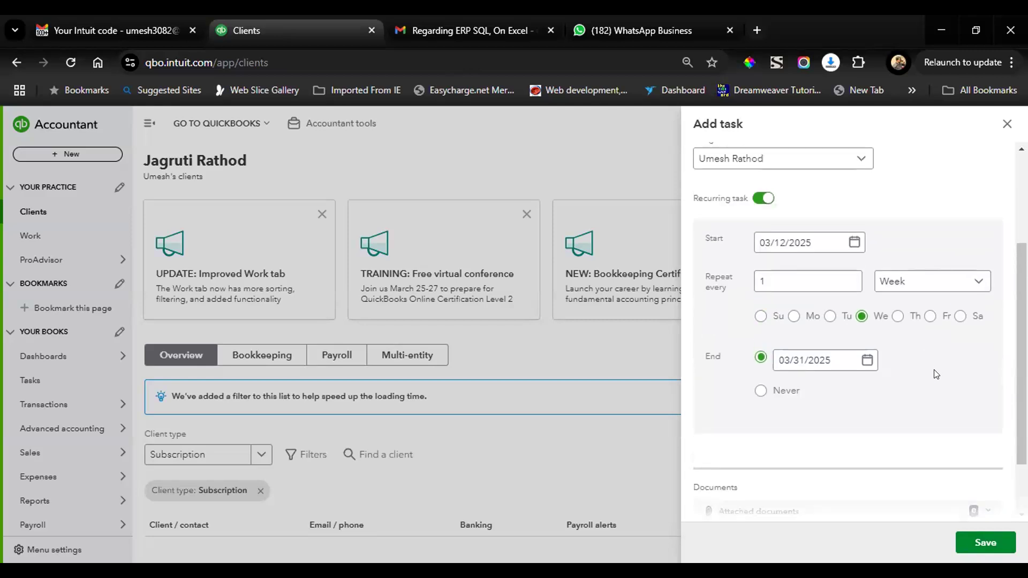
scroll(936, 374, "down", 2)
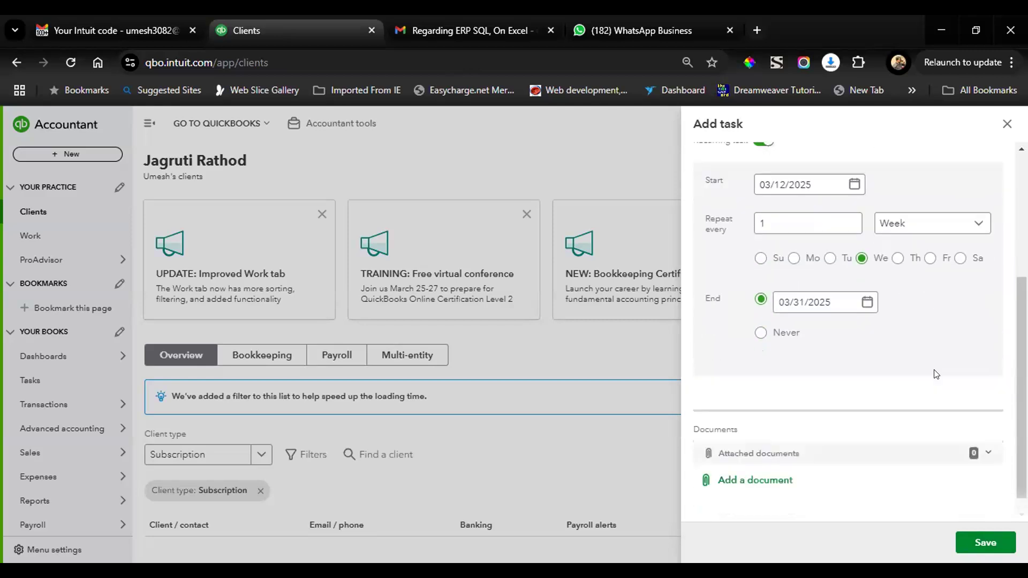
left_click(982, 538)
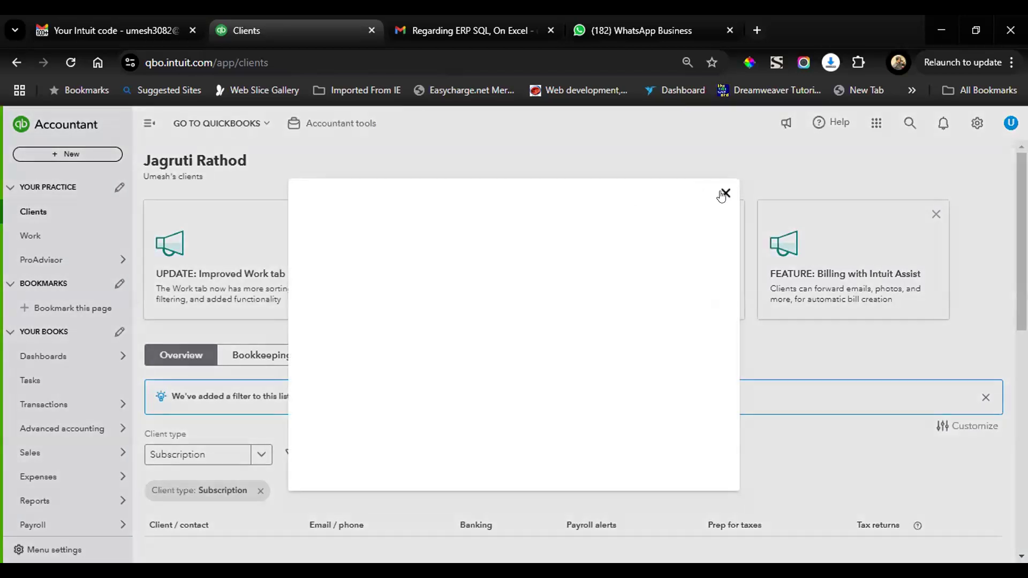
- Dismiss the popup, view the three Payroll Entries tasks in Tasks, then open + New
left_click(725, 194)
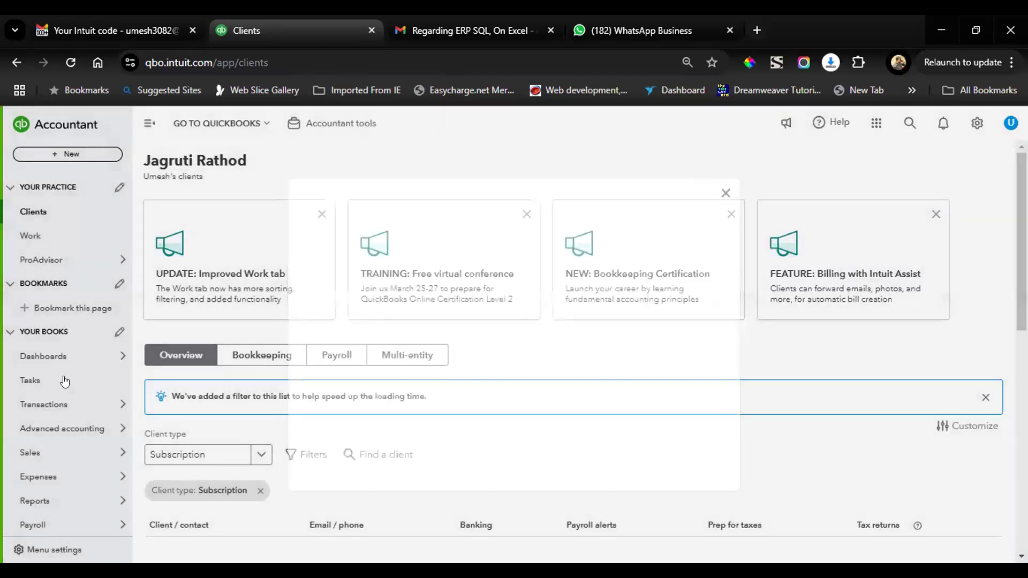
left_click(64, 381)
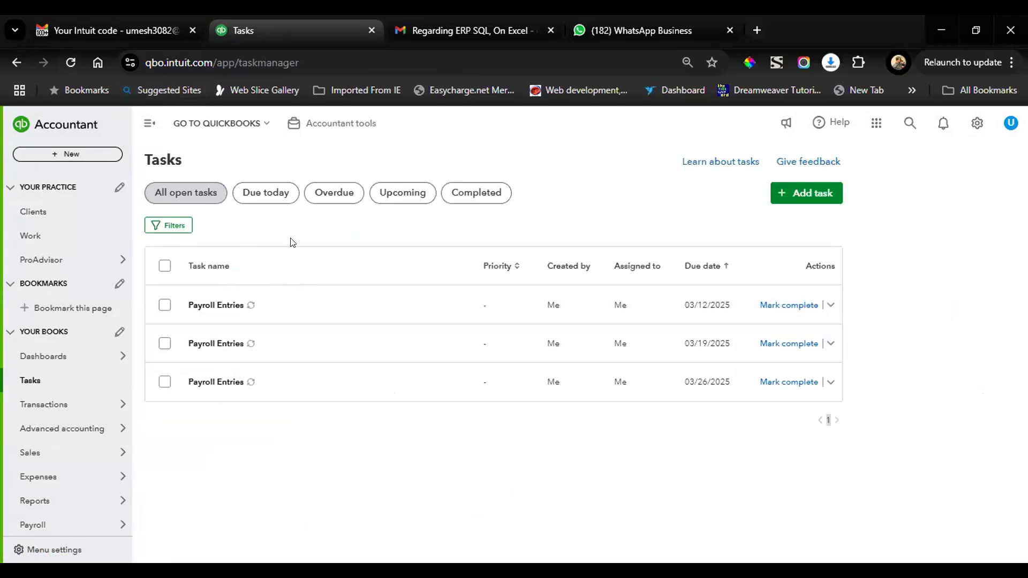
left_click(75, 154)
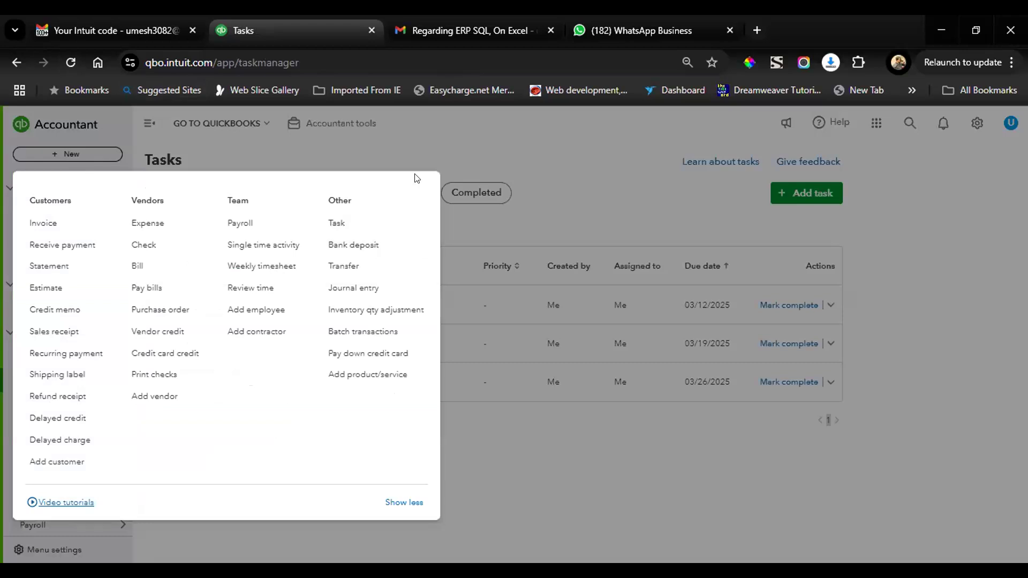
left_click(51, 117)
left_click(52, 151)
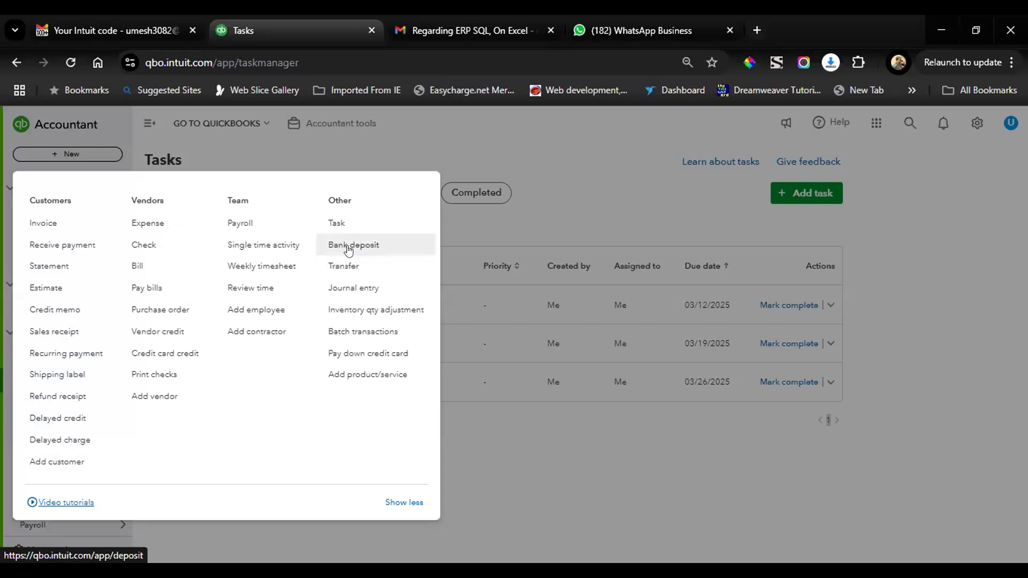
left_click(379, 268)
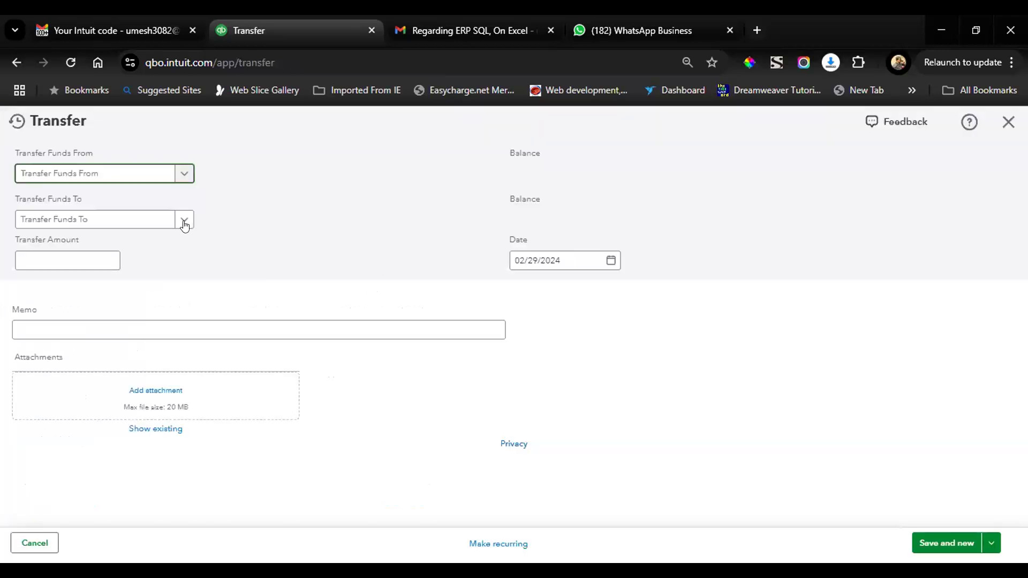
left_click(184, 174)
left_click(184, 177)
left_click(1009, 123)
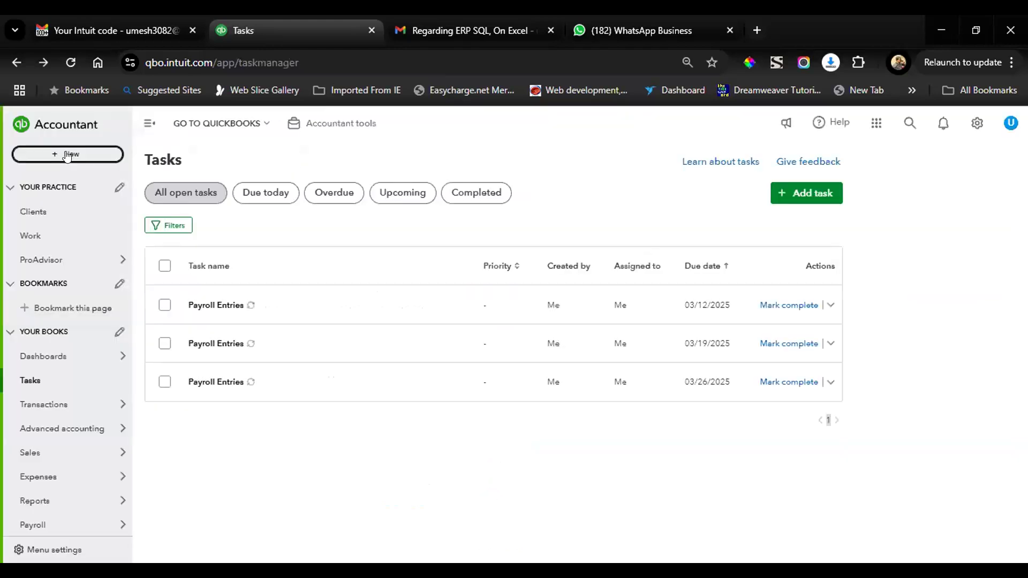
- Open the + New list over the Tasks page, close it, and reopen it
left_click(64, 155)
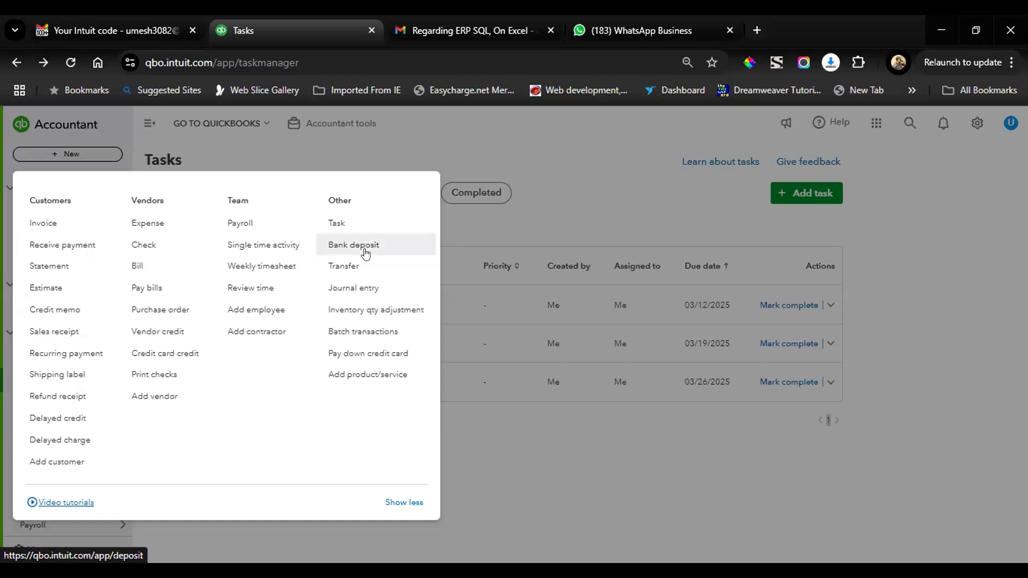
left_click(593, 215)
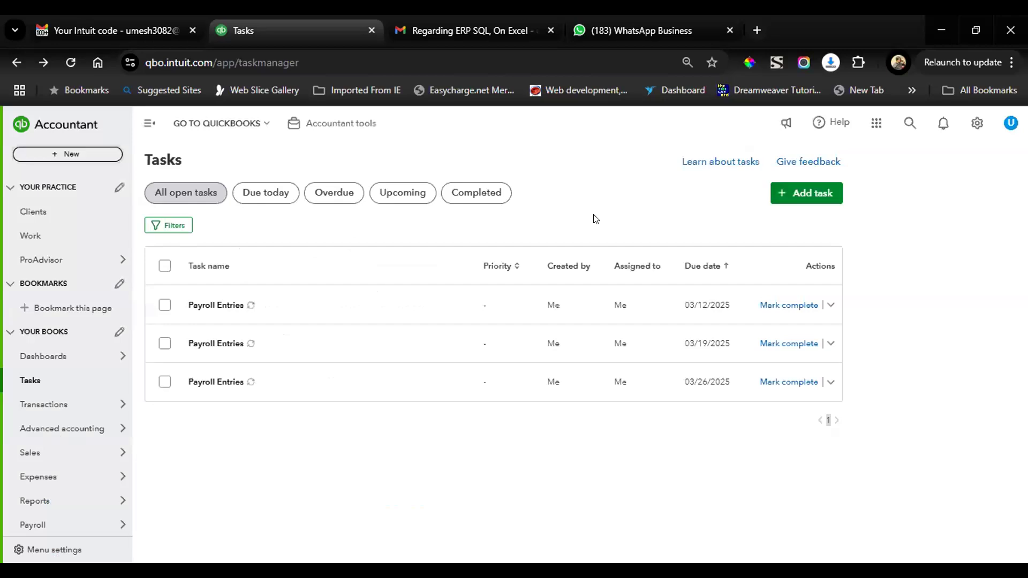
left_click(100, 155)
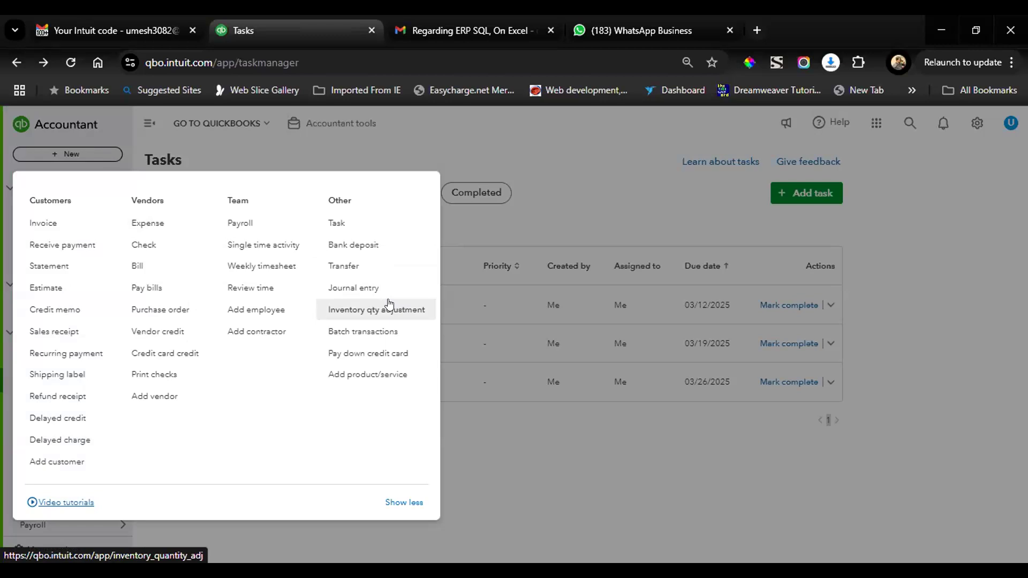
- Start inventory quantity adjustment #2 with reason Others and account Cost of Goods Sold
left_click(367, 311)
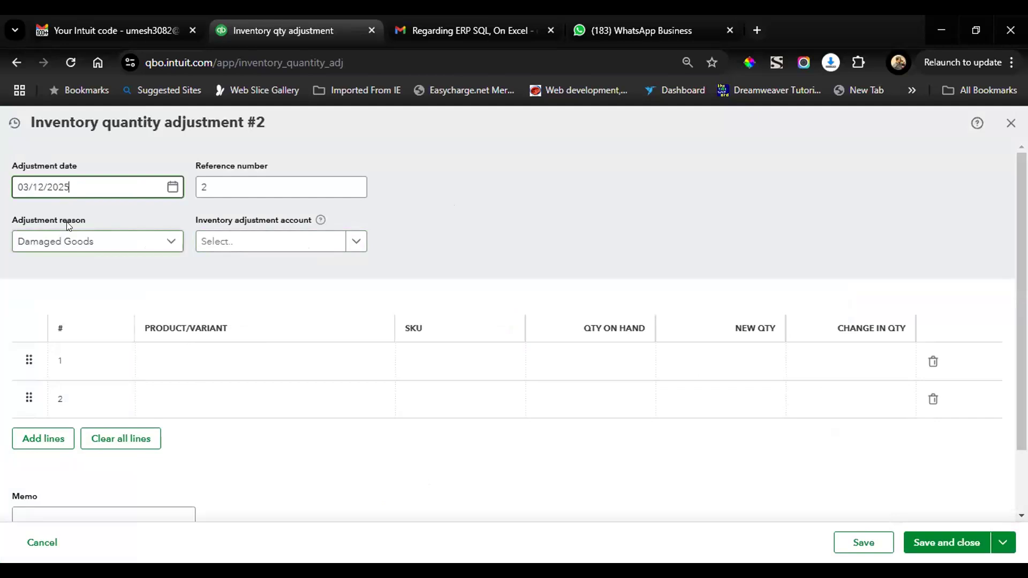
left_click(171, 241)
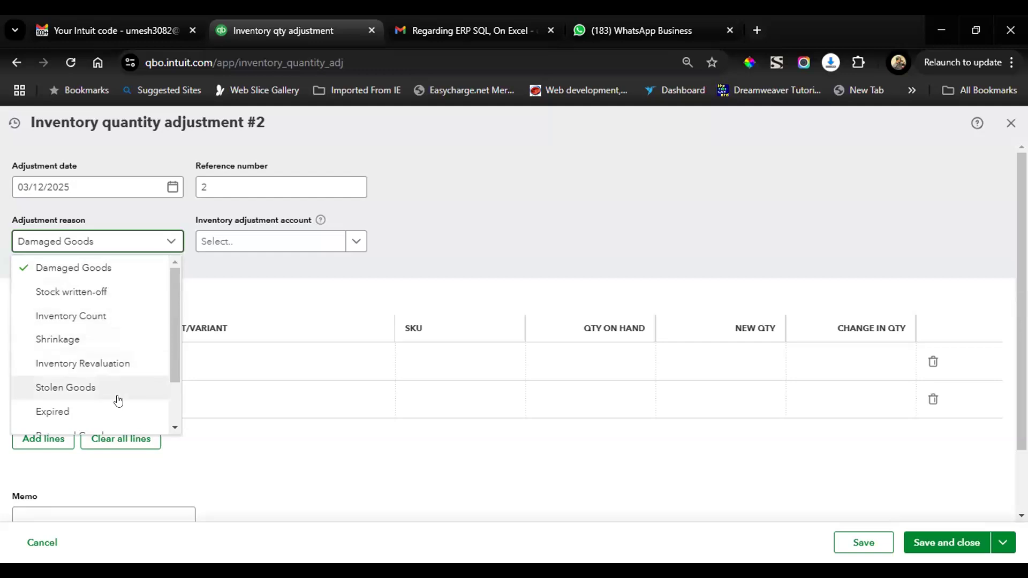
scroll(114, 405, "down", 2)
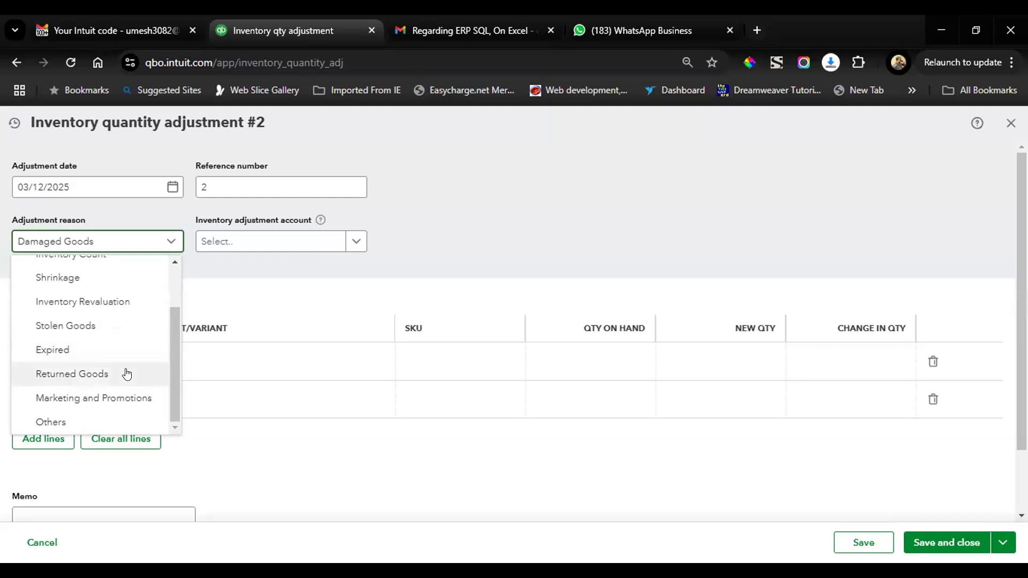
left_click(88, 421)
left_click(357, 241)
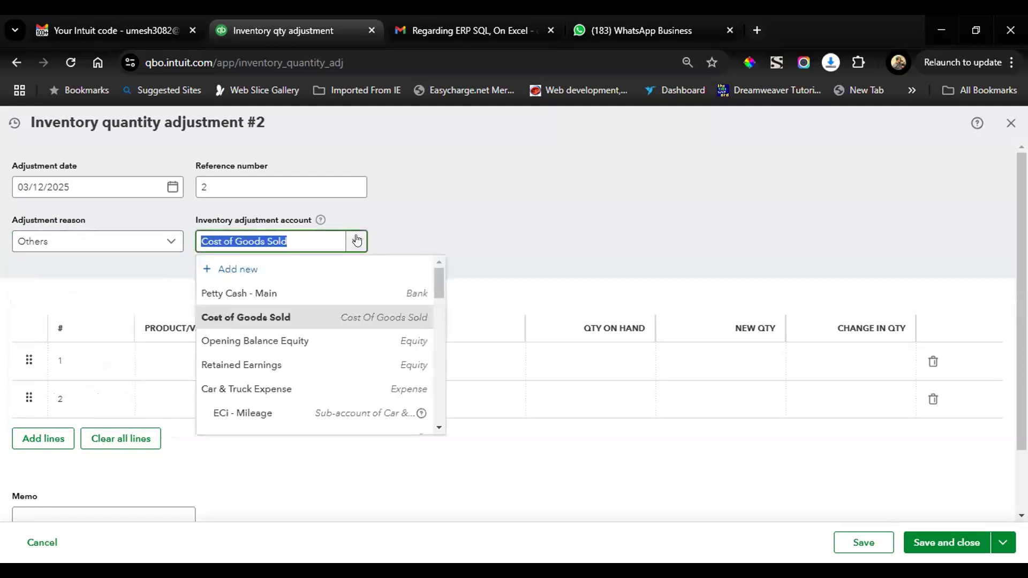
left_click(239, 317)
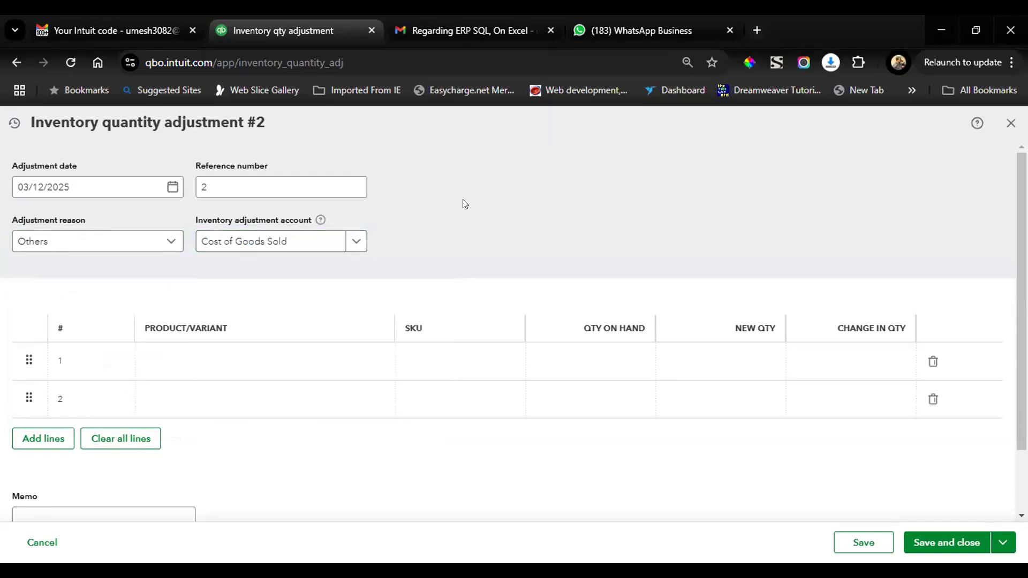
- Click into the first adjustment line, then close the form without saving
left_click(851, 360)
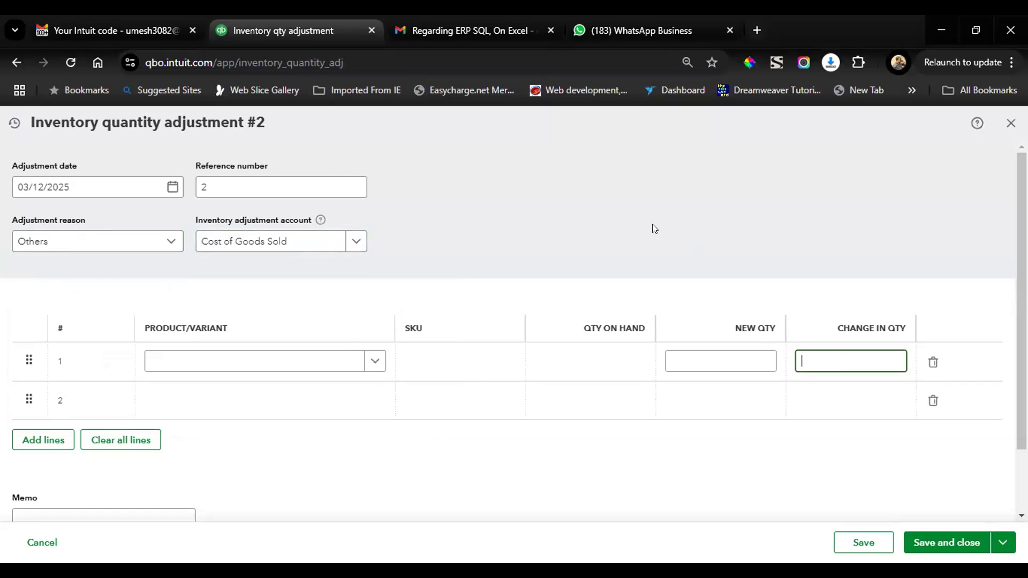
left_click(1011, 123)
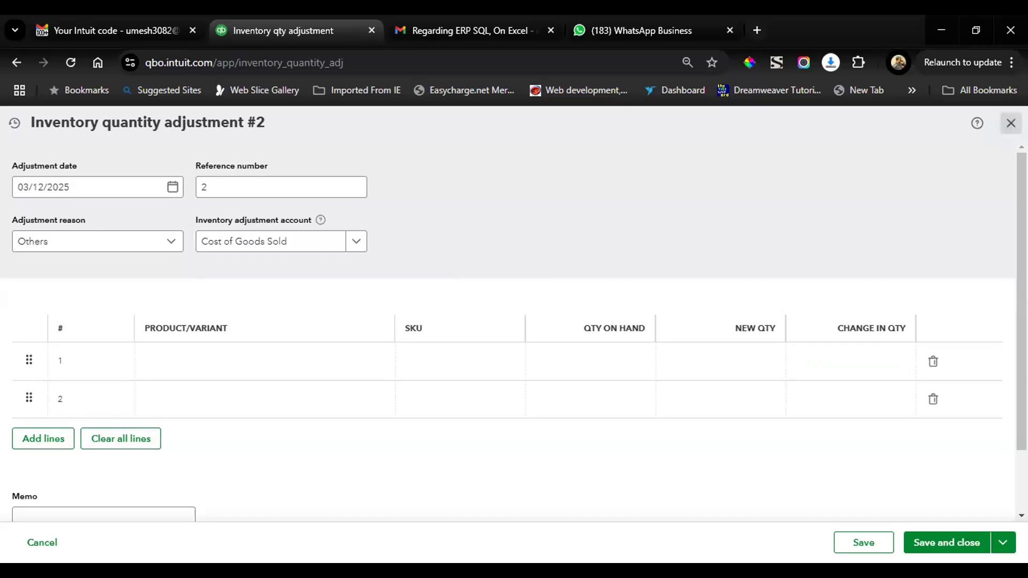
left_click(546, 365)
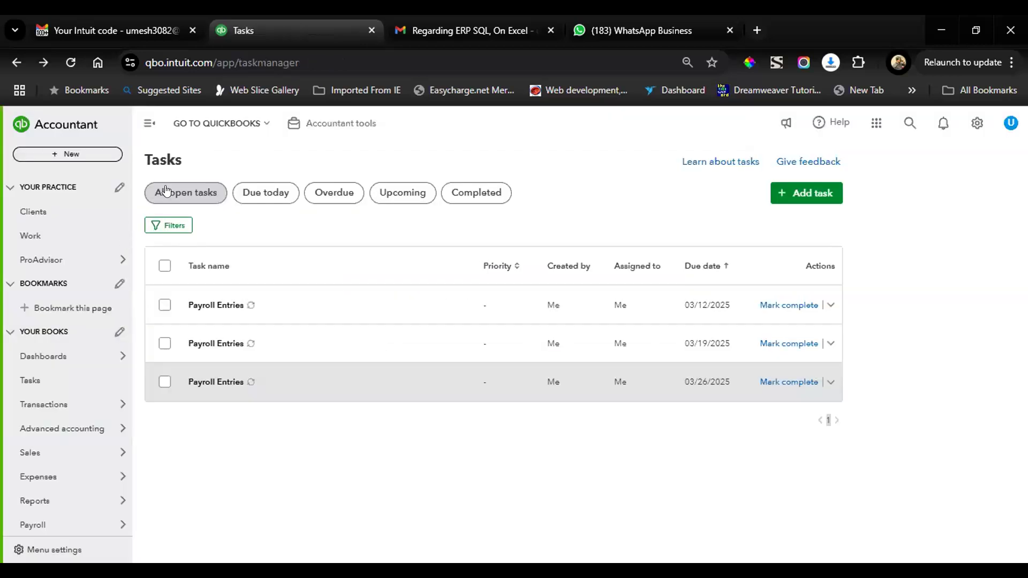
- Open Batch transactions, dismiss the introduction, and keep Invoices as the entity type
left_click(49, 154)
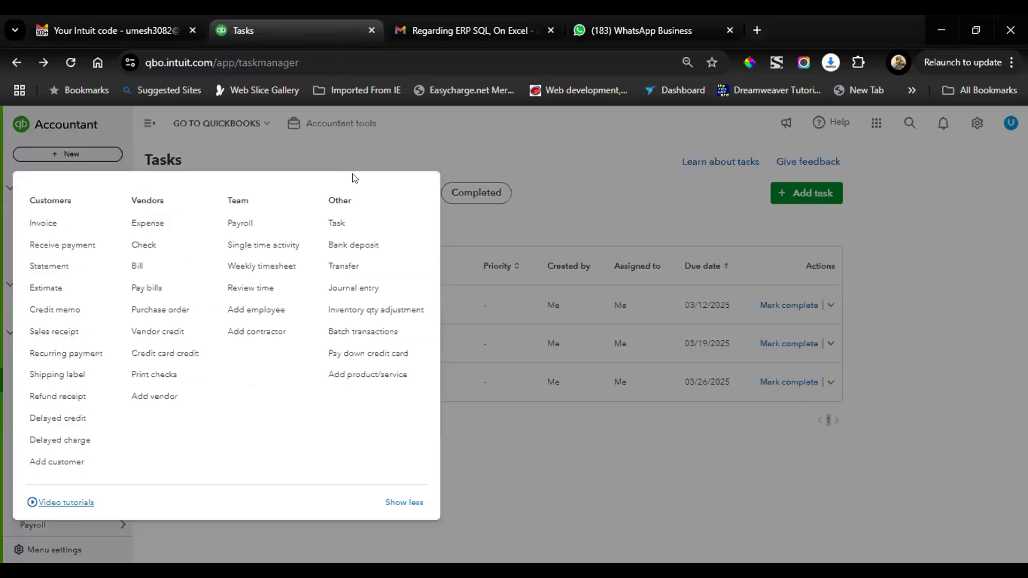
left_click(403, 336)
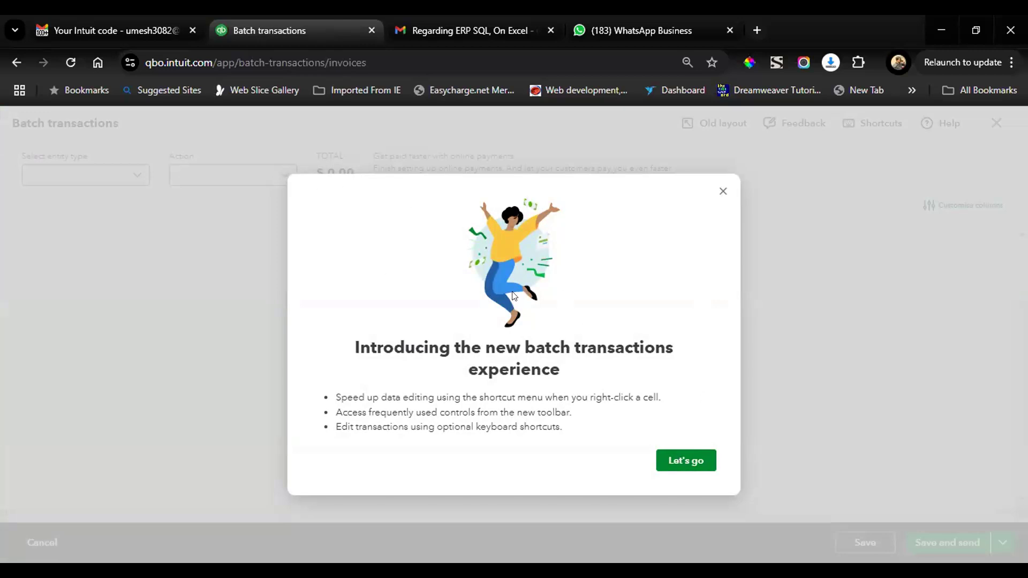
left_click(721, 192)
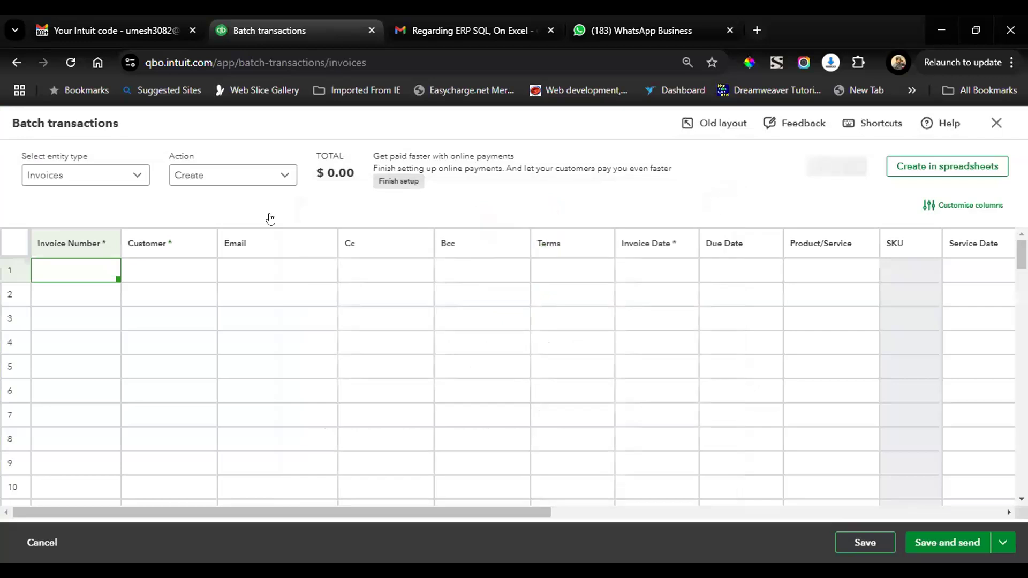
left_click(106, 177)
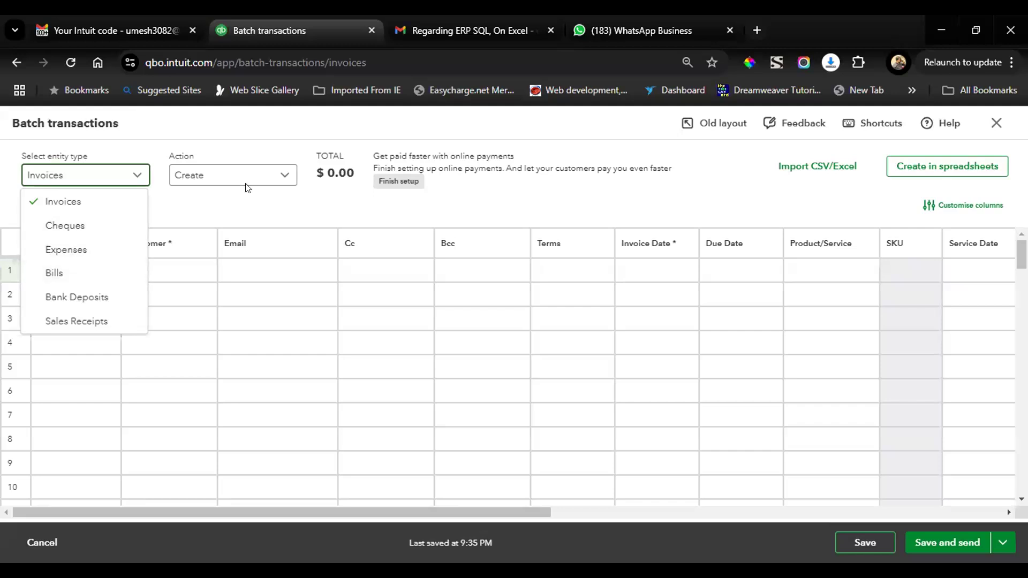
left_click(213, 204)
- Try the first invoice row's Number, Customer and Email cells and save options, then close
left_click(77, 275)
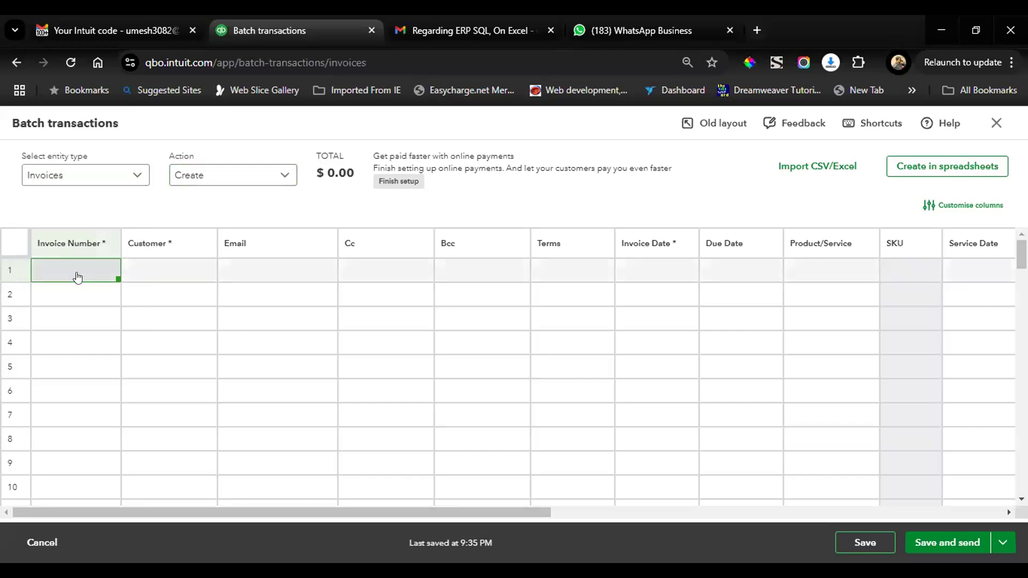
left_click(149, 276)
left_click(268, 275)
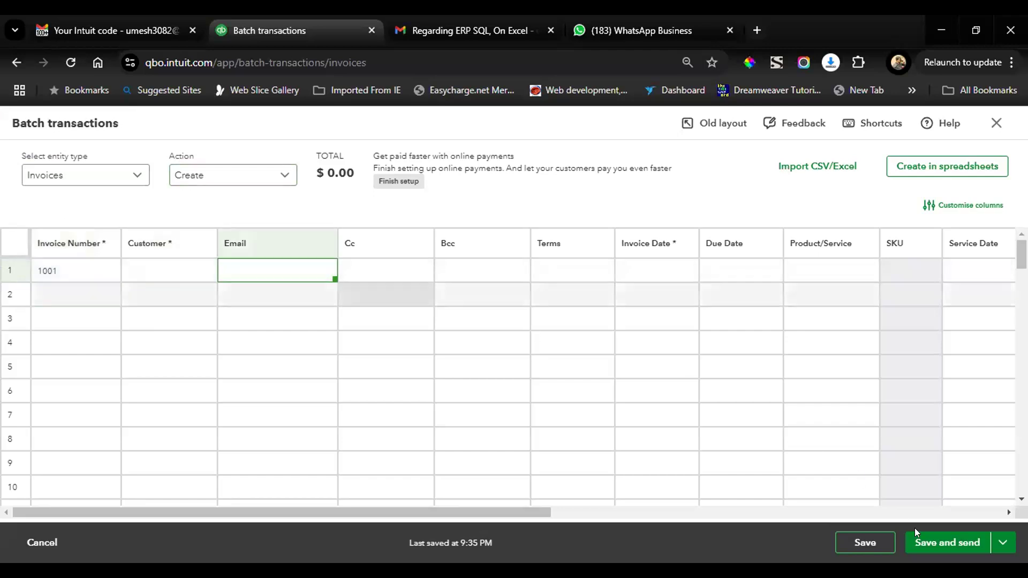
left_click(1003, 542)
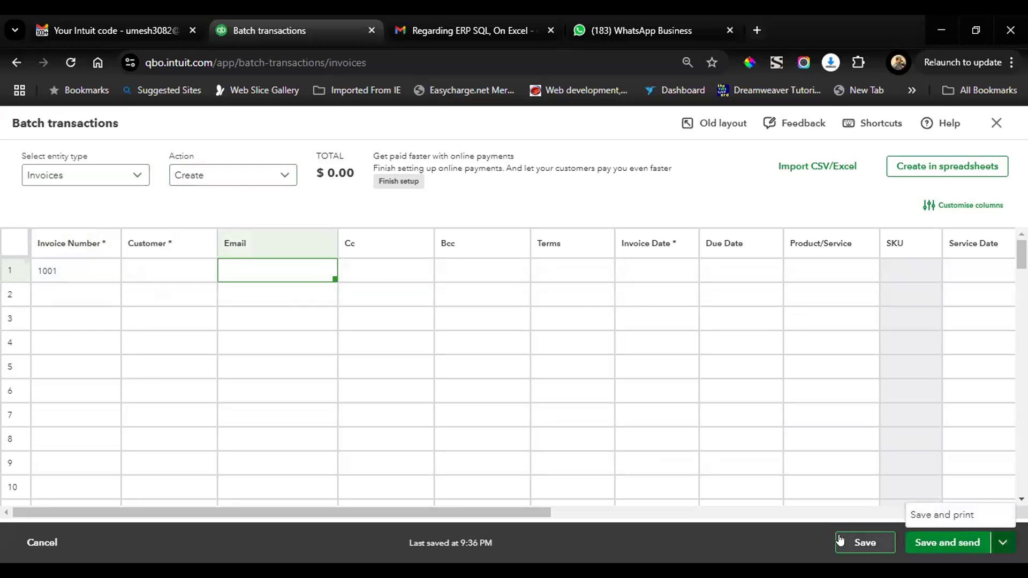
left_click(466, 206)
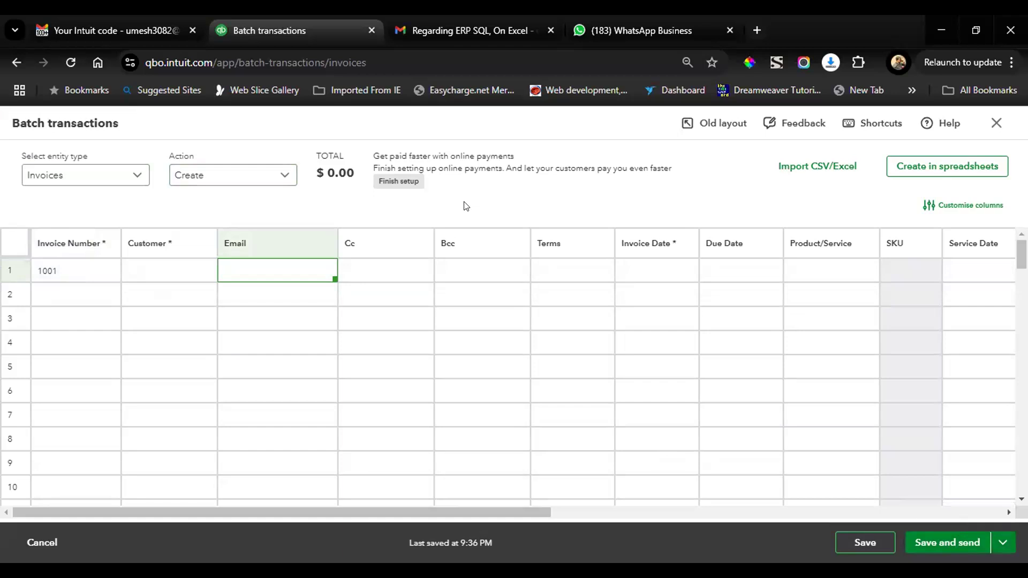
left_click(996, 129)
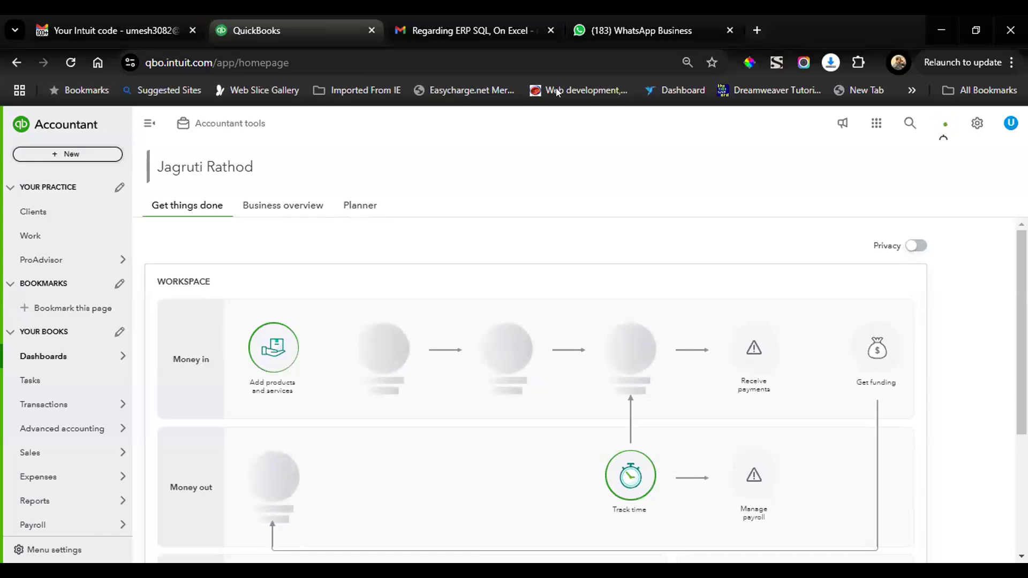
- Open + New, close and reopen it, then choose Add product/service under Other
left_click(66, 155)
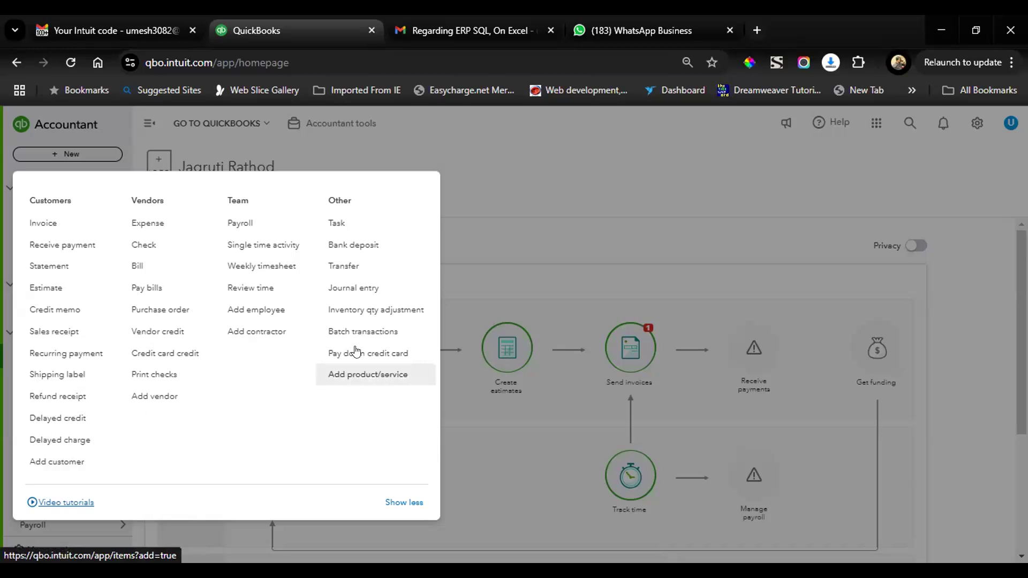
left_click(544, 198)
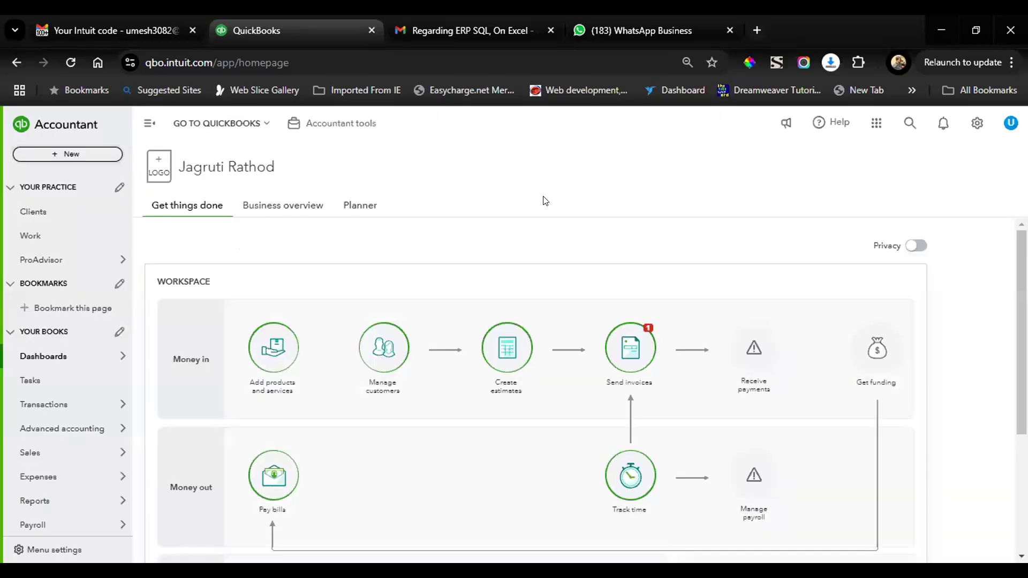
left_click(54, 155)
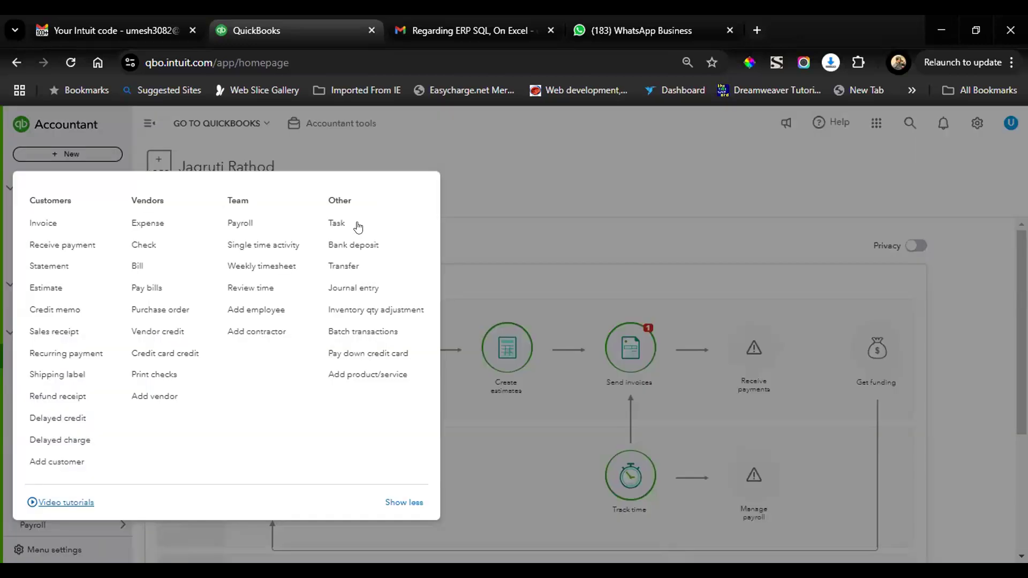
left_click(357, 375)
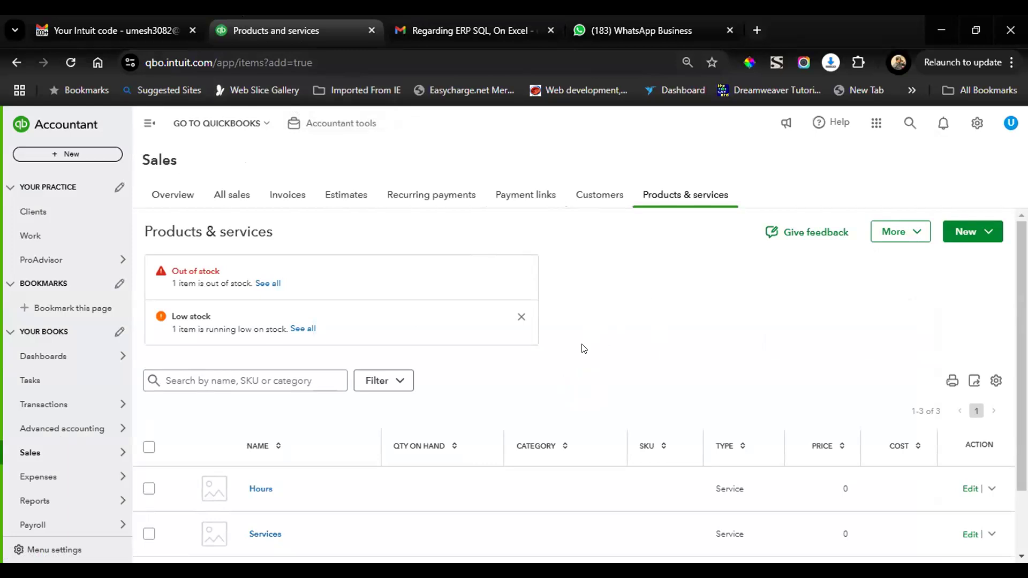
scroll(583, 348, "down", 2)
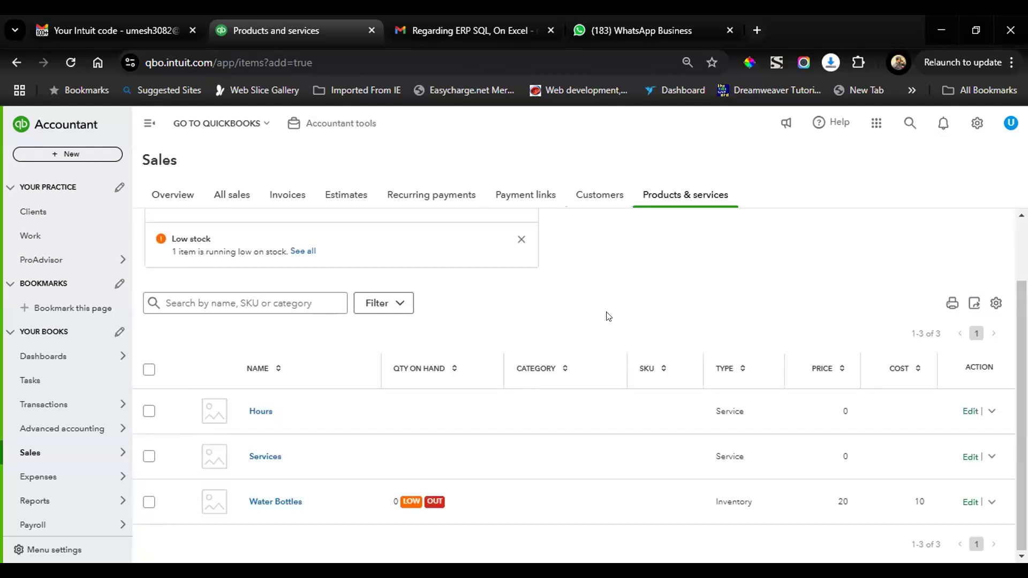
scroll(594, 344, "up", 2)
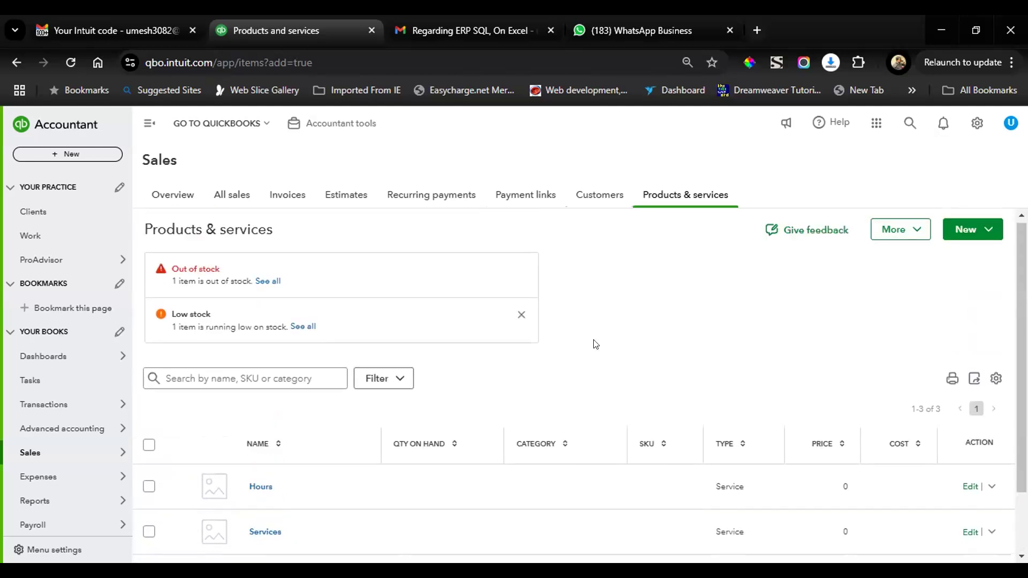
scroll(618, 340, "down", 2)
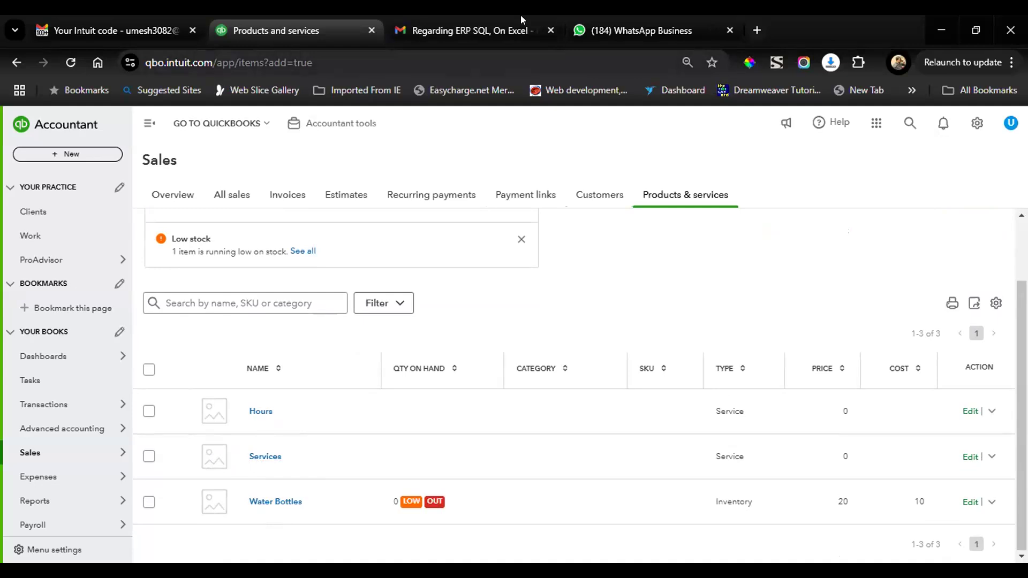
- Go to Tools > Import data and browse record types, keeping Invoices selected
left_click(976, 123)
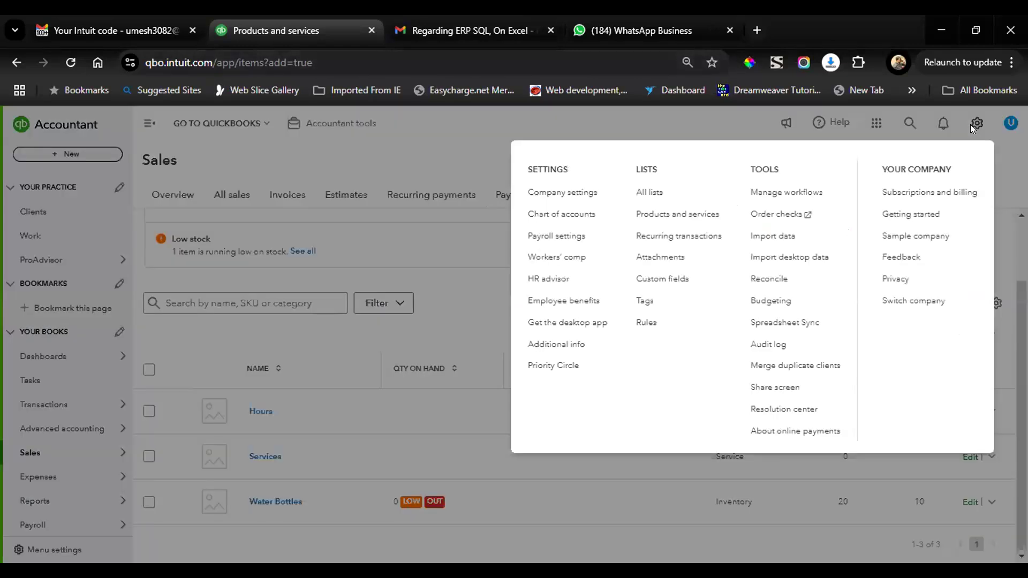
left_click(781, 237)
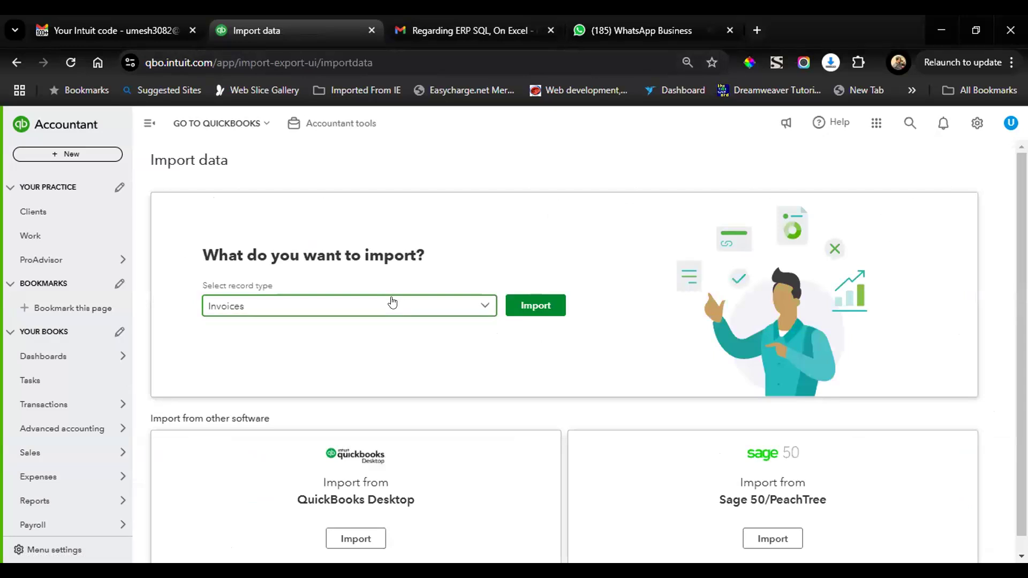
left_click(392, 299)
scroll(423, 399, "down", 2)
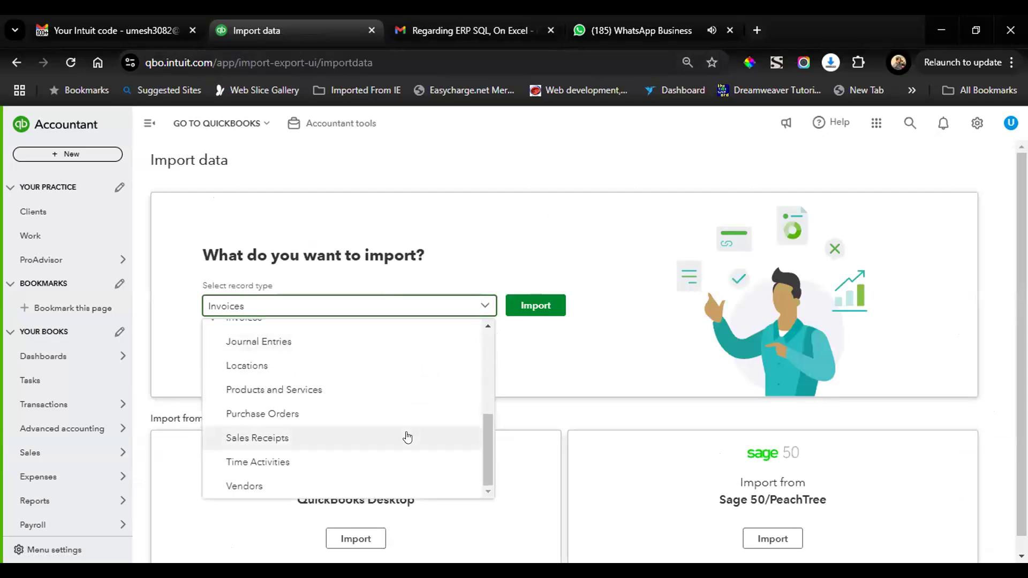
scroll(416, 439, "up", 3)
scroll(415, 424, "up", 1)
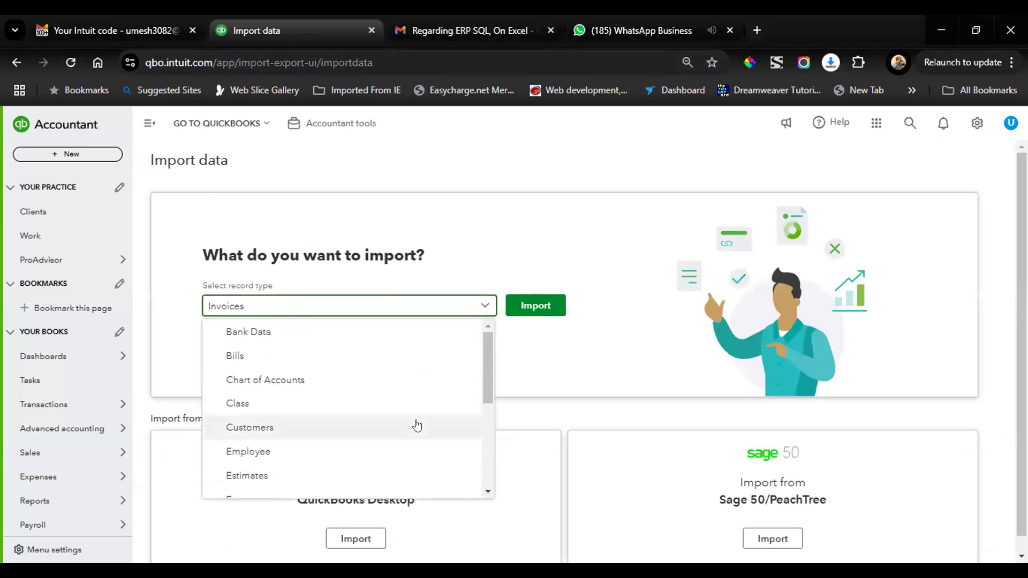
scroll(408, 406, "down", 2)
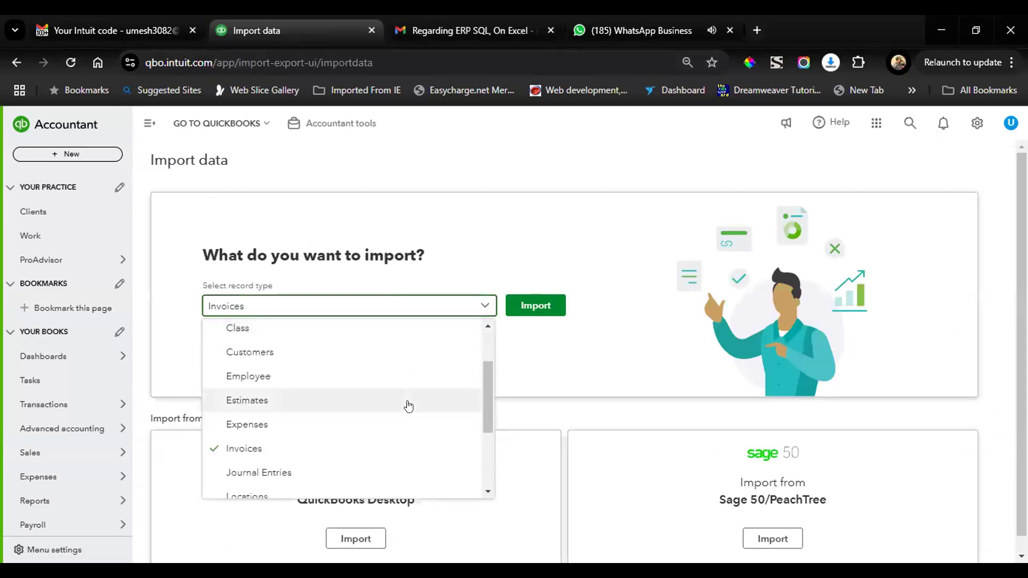
scroll(409, 406, "down", 1)
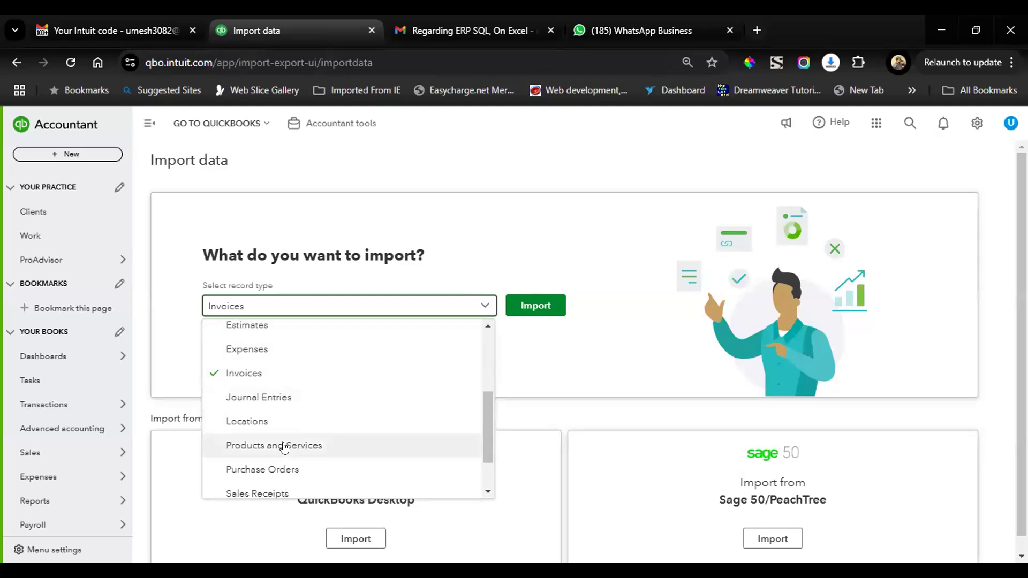
left_click(377, 219)
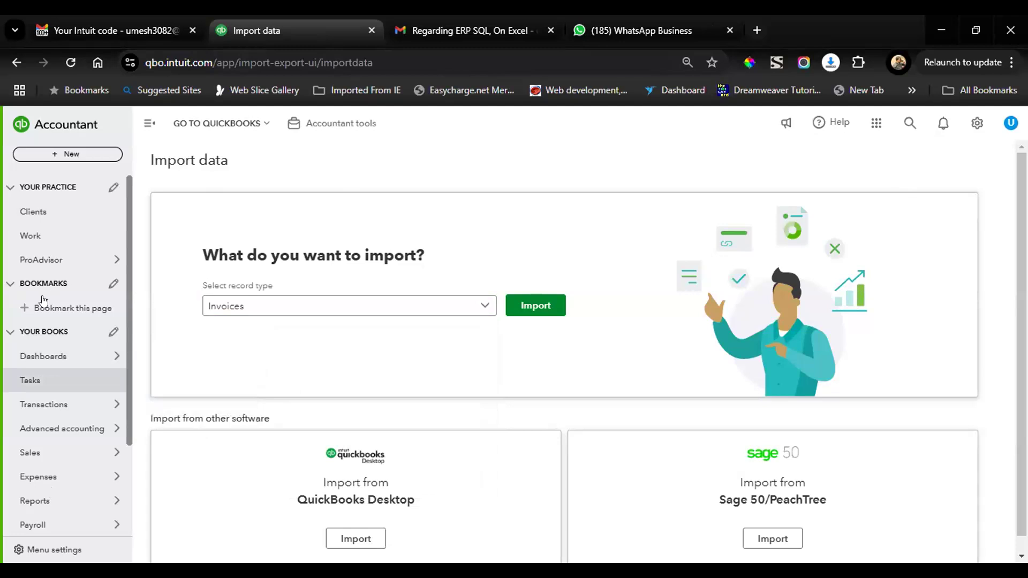
- Bookmark Bank transactions, Revenue recognition, Invoices and Bills in the sidebar
left_click(15, 187)
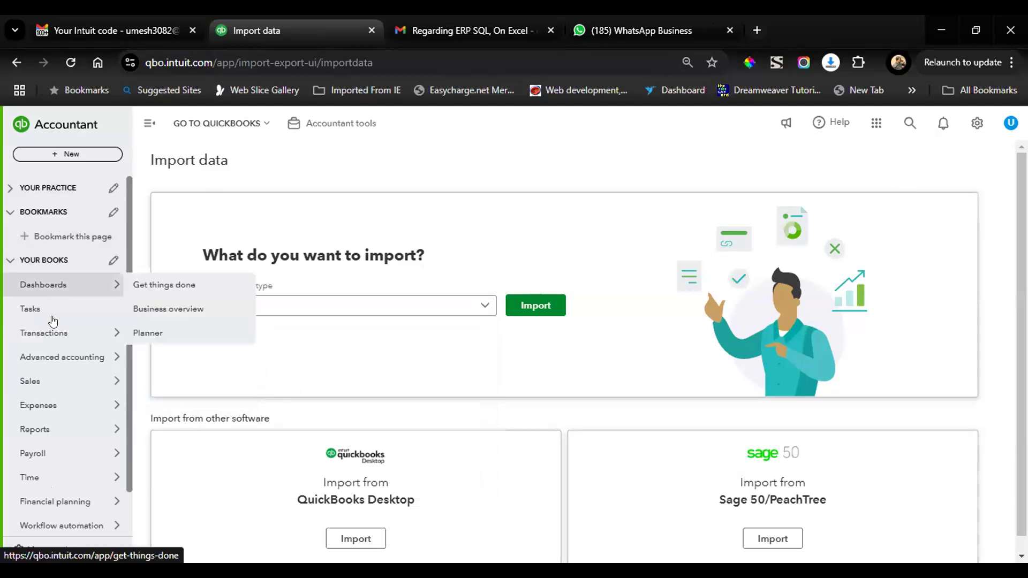
mouse_move(51, 332)
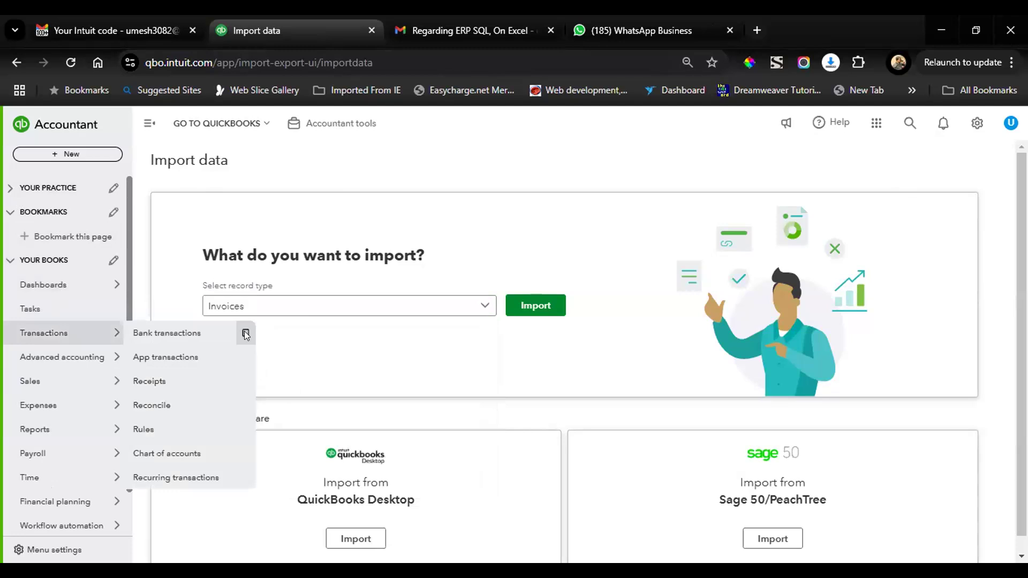
left_click(245, 333)
mouse_move(58, 384)
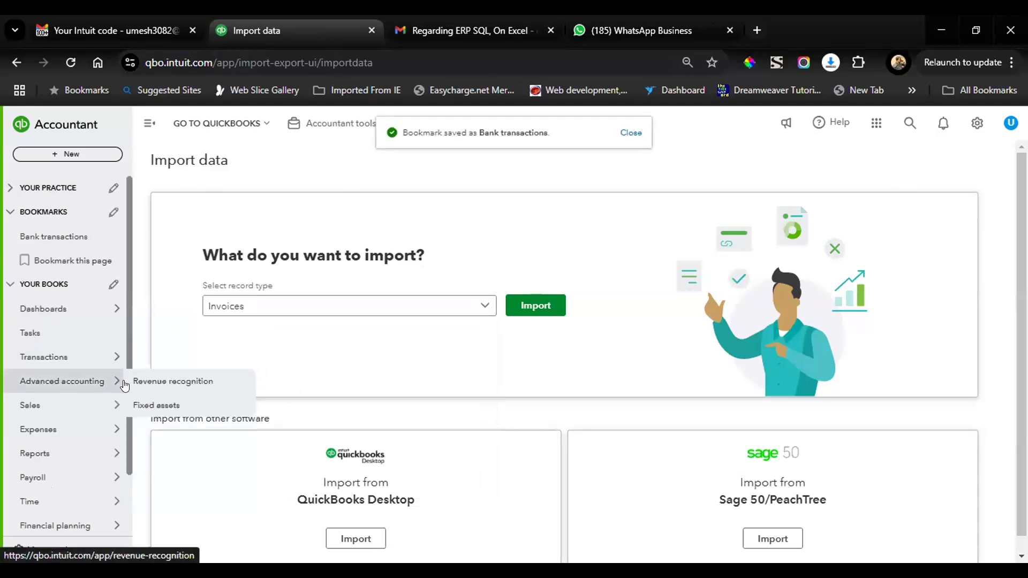
left_click(245, 381)
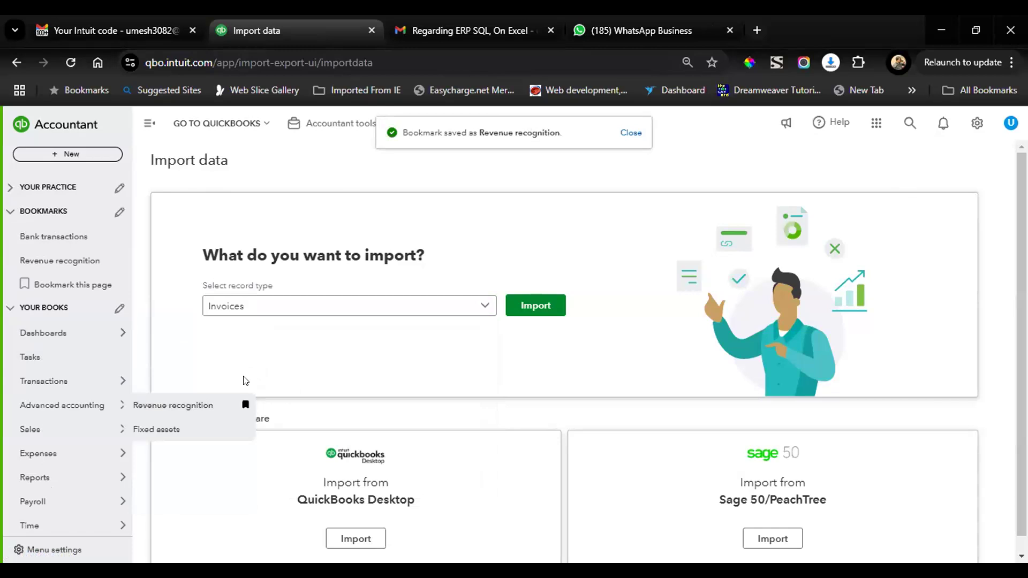
mouse_move(69, 432)
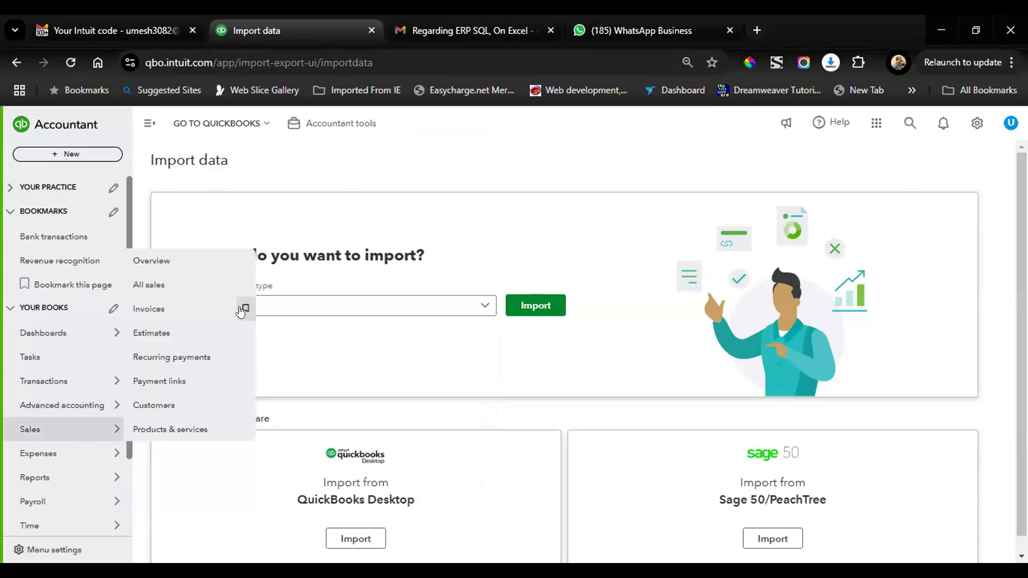
left_click(242, 309)
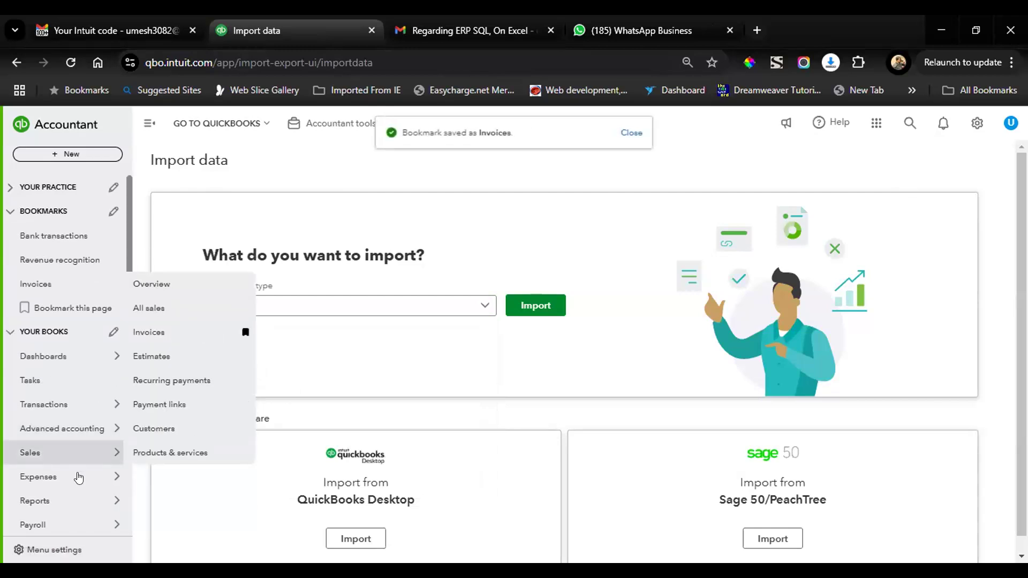
mouse_move(113, 472)
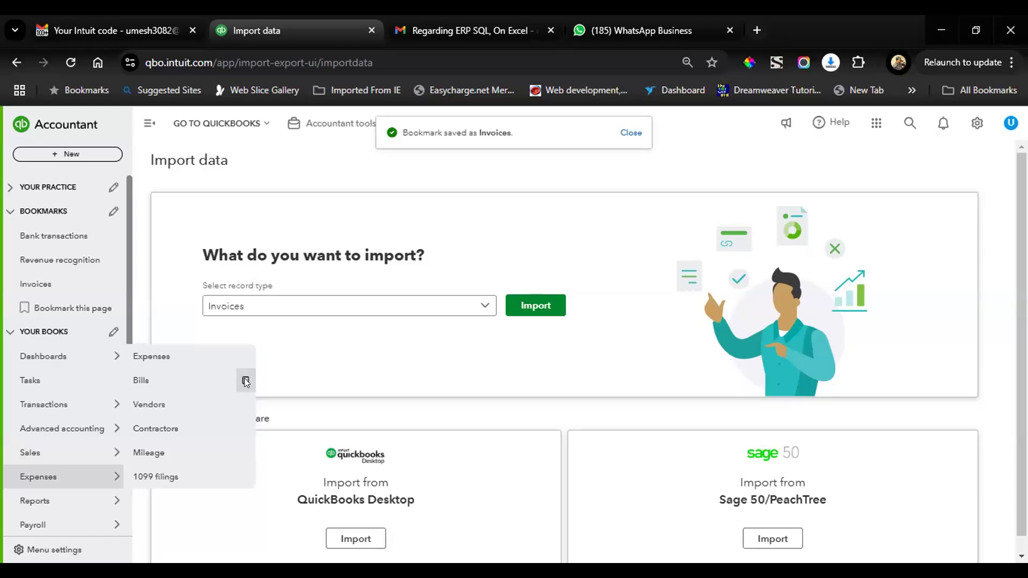
left_click(244, 379)
- Bookmark Customers, Vendors and Standard reports, then collapse the YOUR BOOKS list
mouse_move(100, 383)
scroll(101, 383, "down", 1)
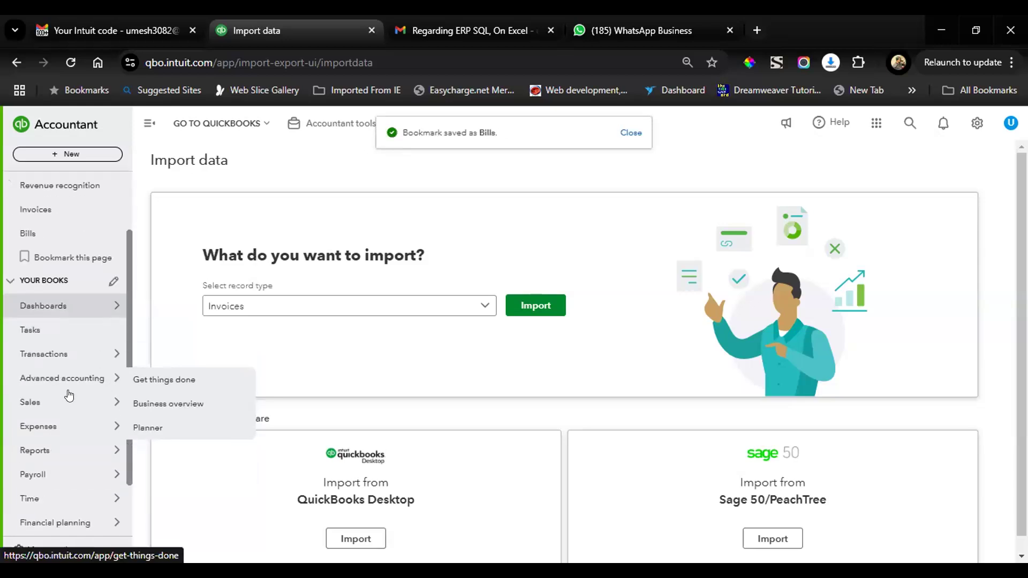
mouse_move(62, 404)
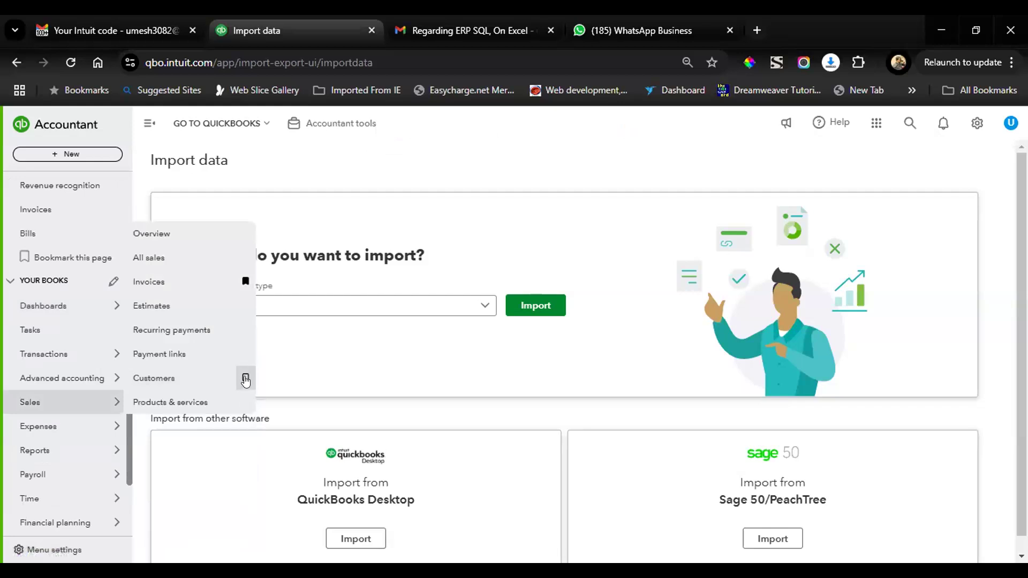
left_click(245, 379)
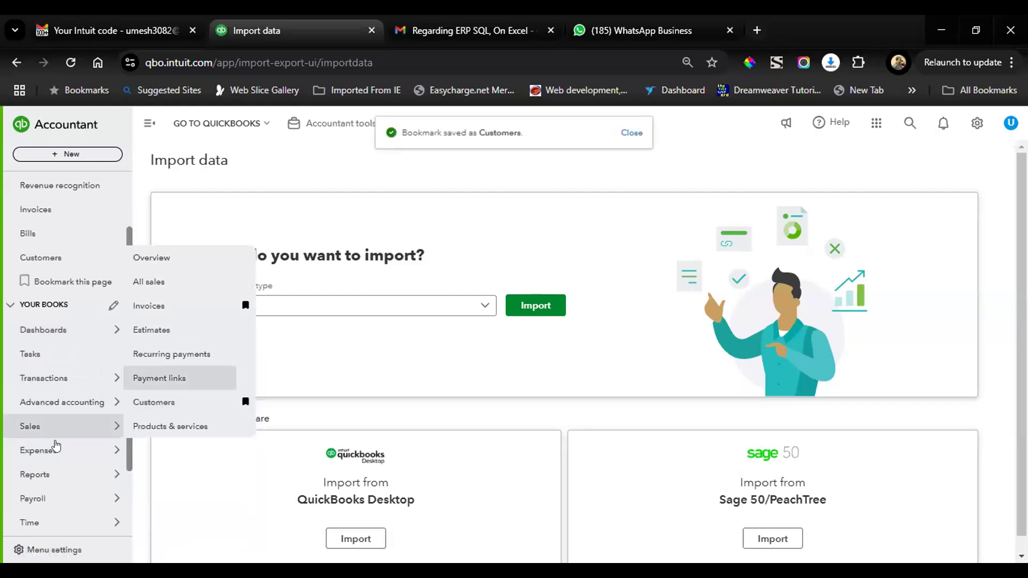
mouse_move(63, 450)
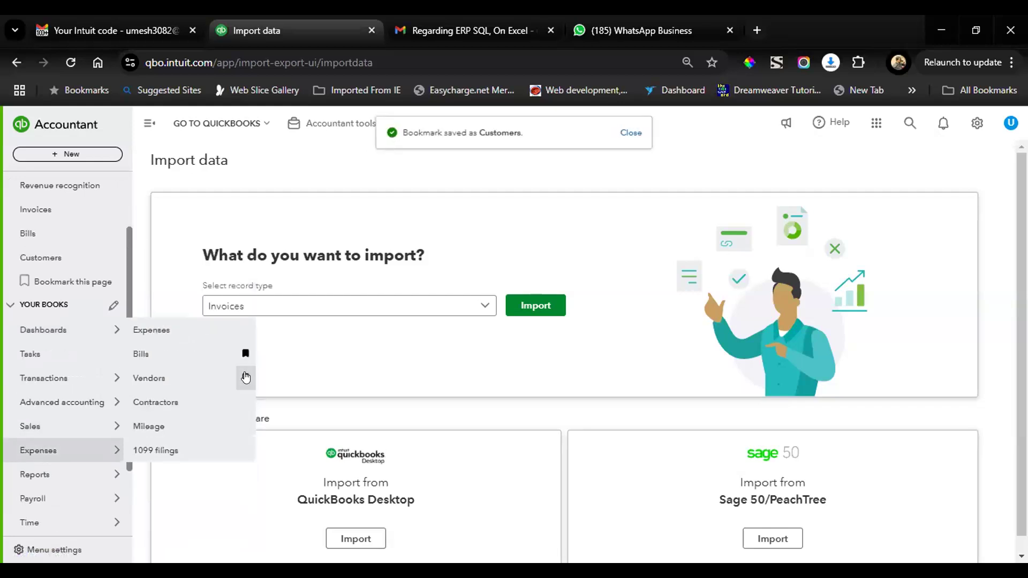
left_click(246, 375)
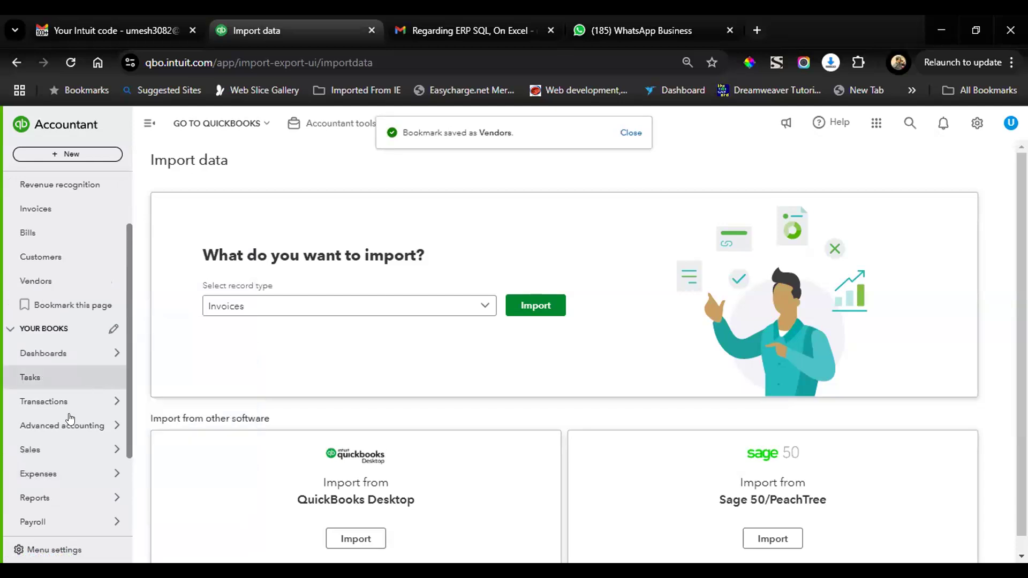
scroll(68, 420, "down", 1)
mouse_move(68, 421)
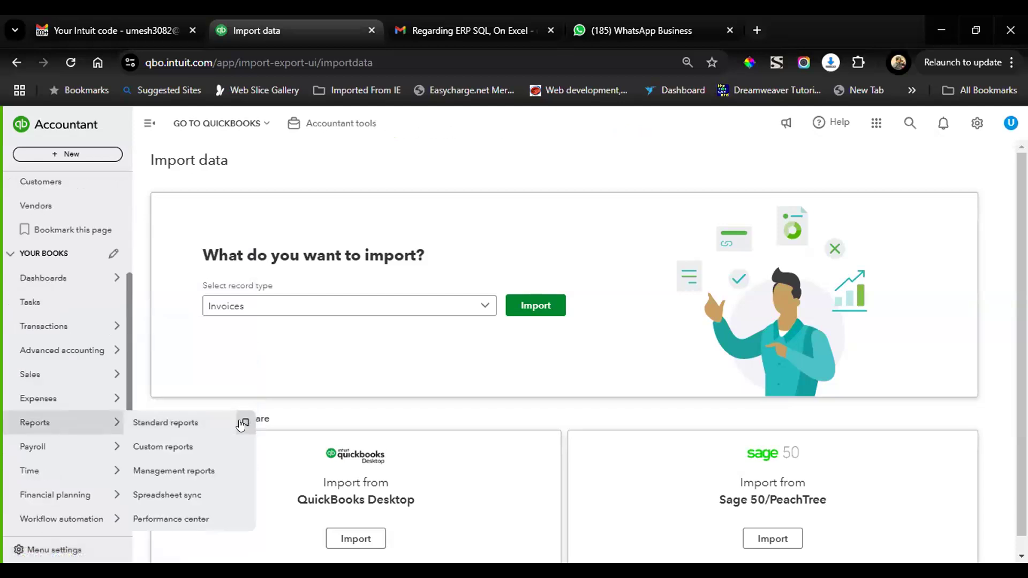
left_click(242, 424)
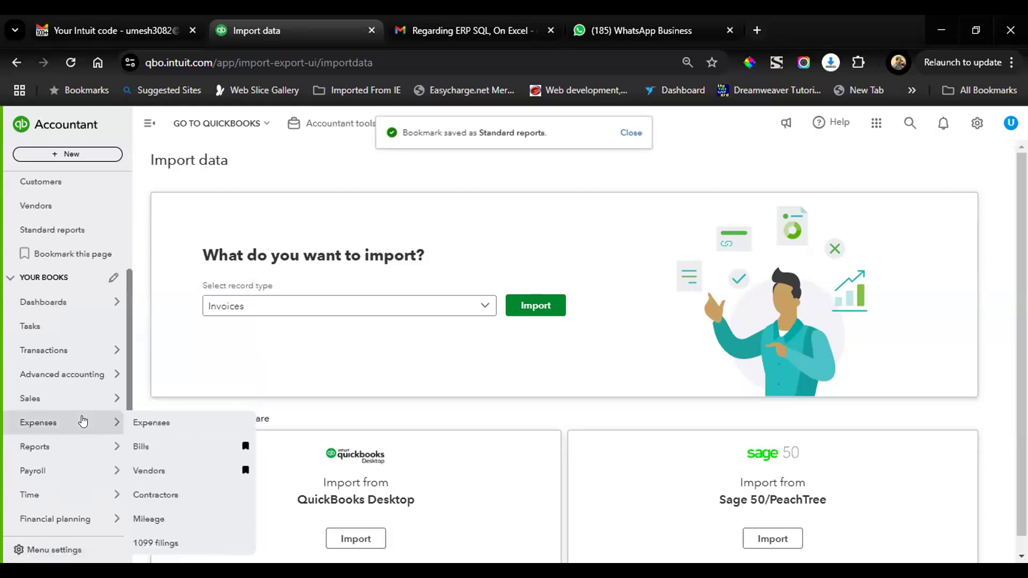
scroll(83, 421, "down", 1)
mouse_move(84, 466)
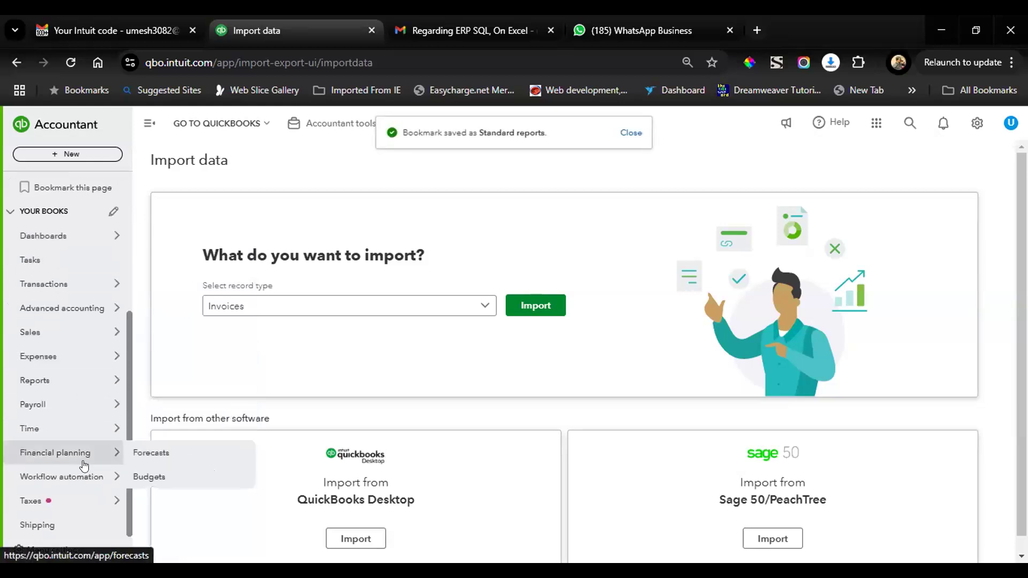
scroll(33, 426, "up", 4)
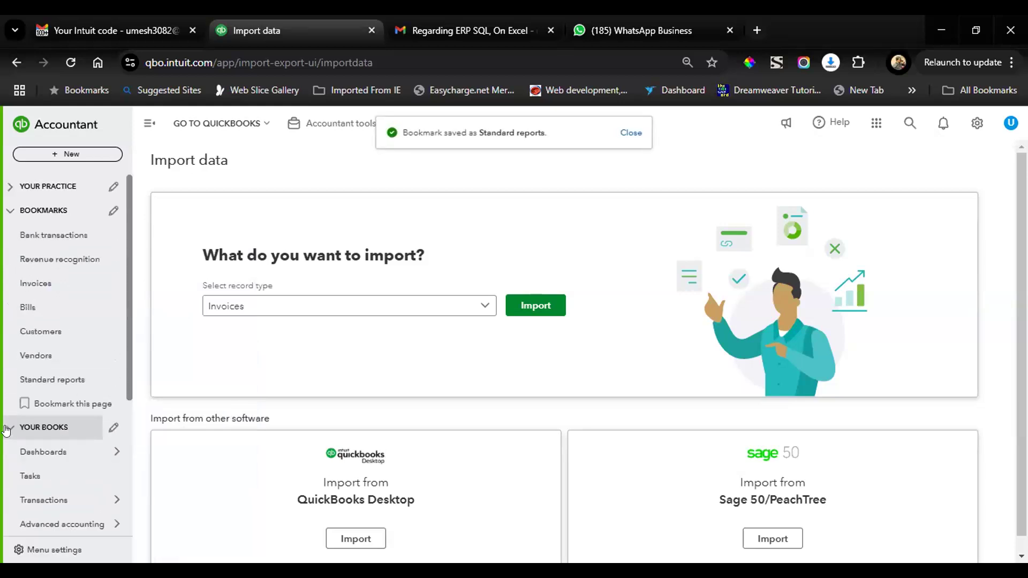
left_click(7, 430)
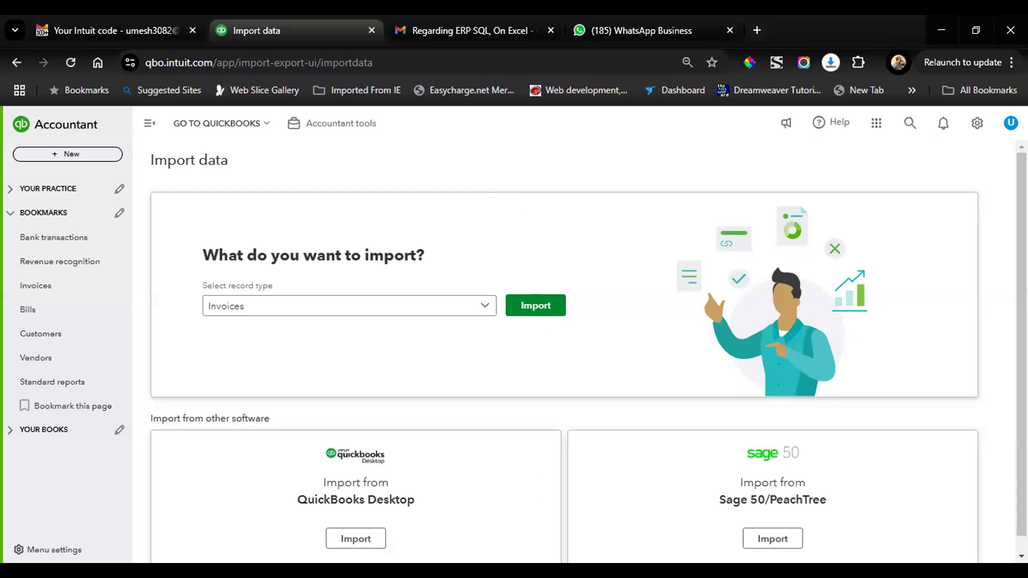
- Bookmark Chart of accounts under YOUR BOOKS and open it from its new bookmark
left_click(258, 480)
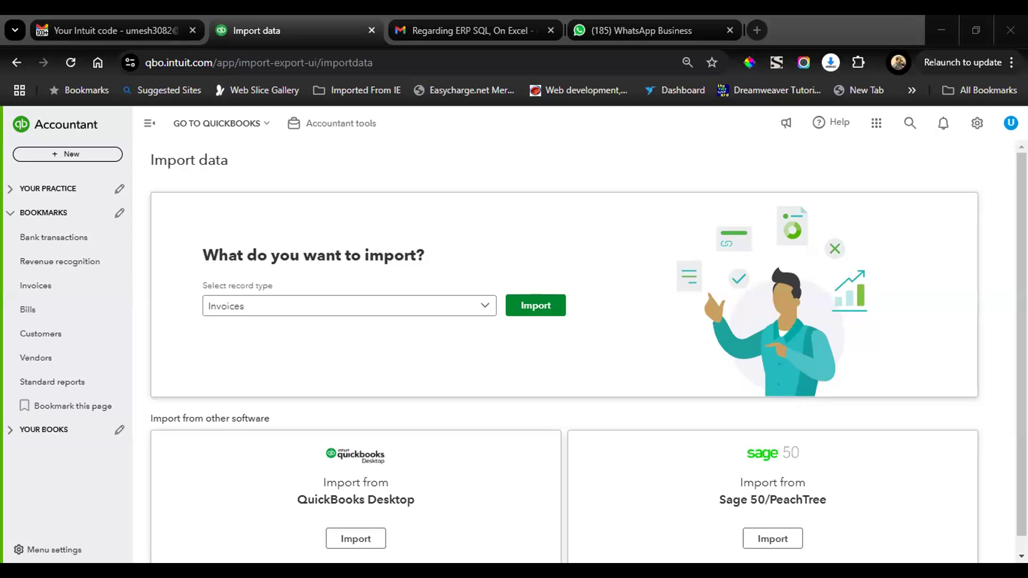
left_click(77, 250)
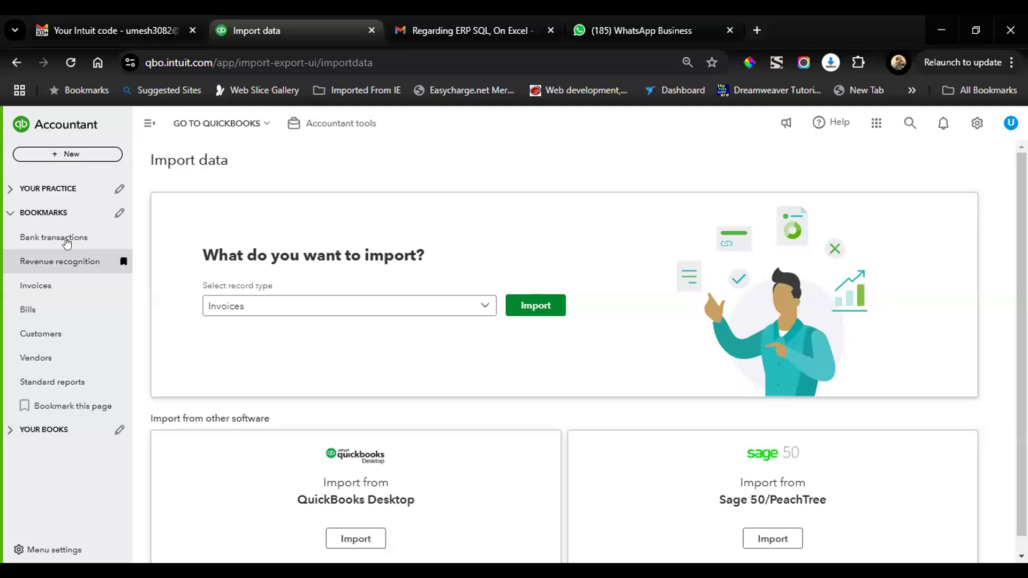
left_click(10, 428)
scroll(53, 374, "down", 3)
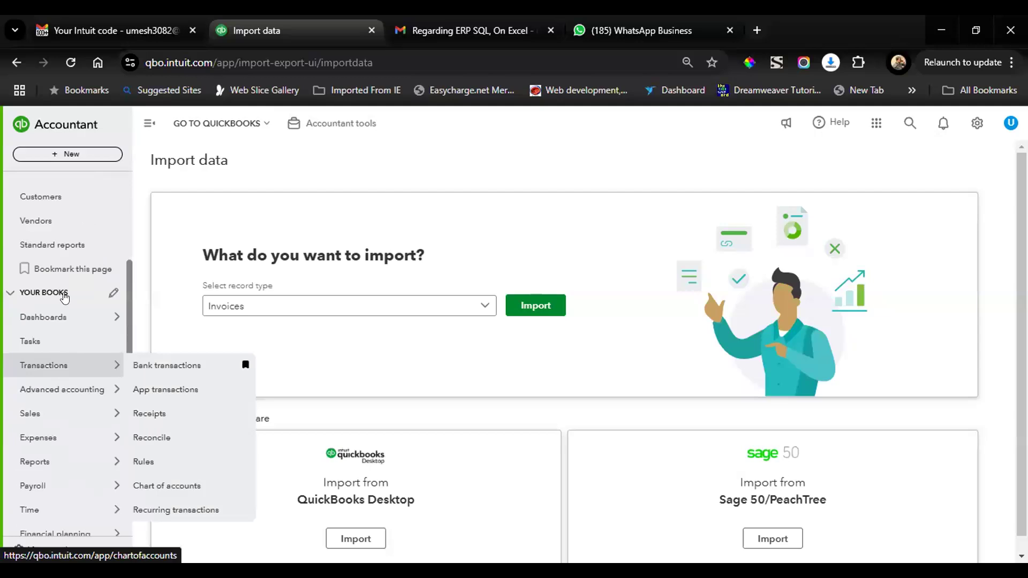
scroll(81, 292, "down", 2)
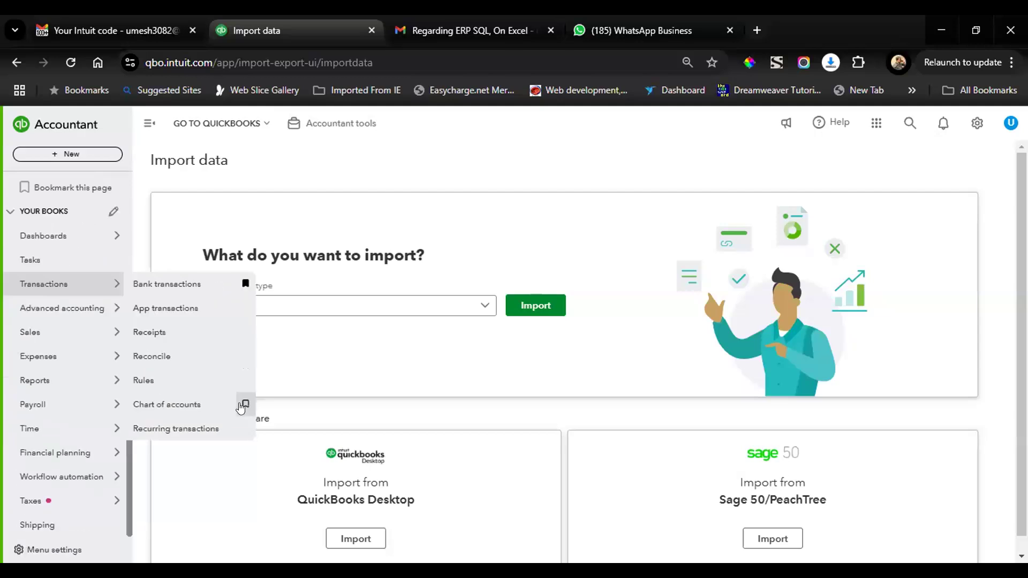
left_click(242, 406)
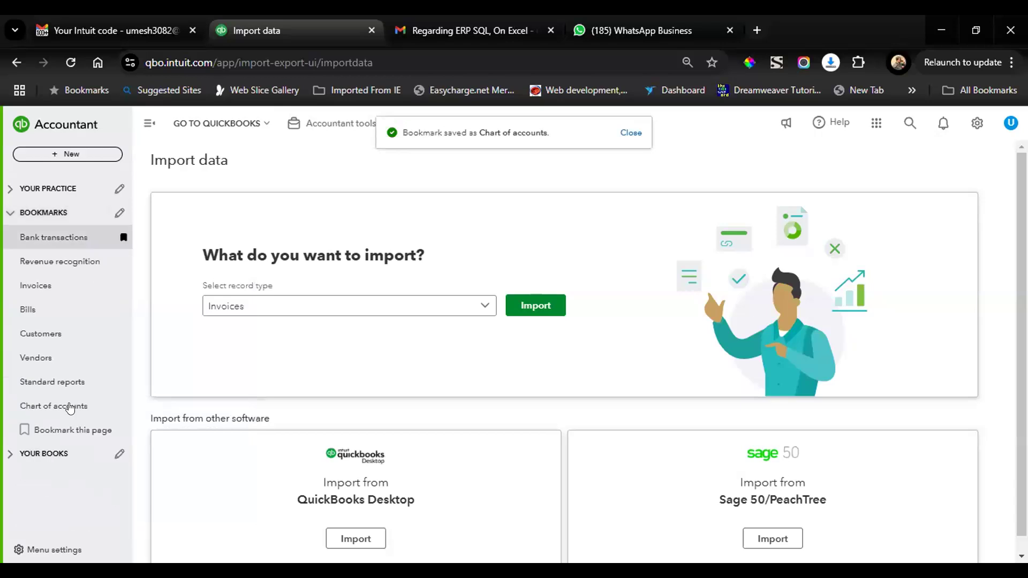
left_click(69, 407)
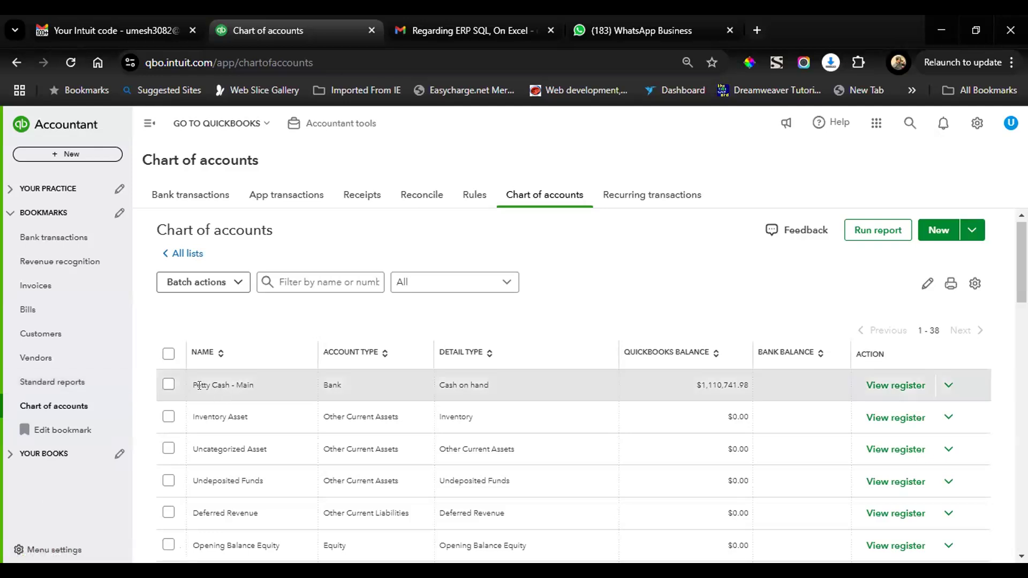
- Open the Petty Cash - Main register, dismiss its tour, and go back to Chart of Accounts
left_click_drag(192, 385, 261, 386)
double_click(330, 384)
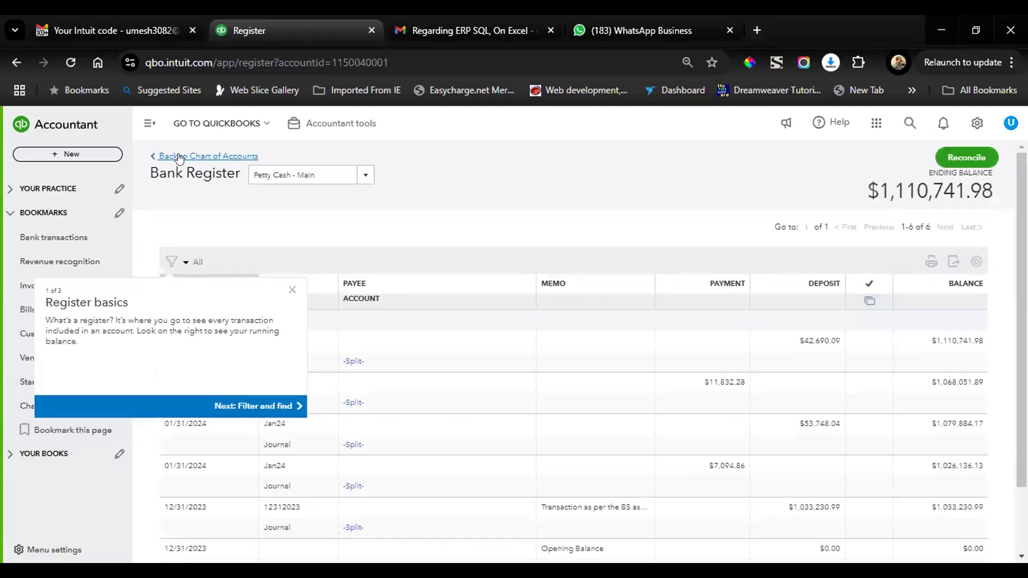
left_click(294, 292)
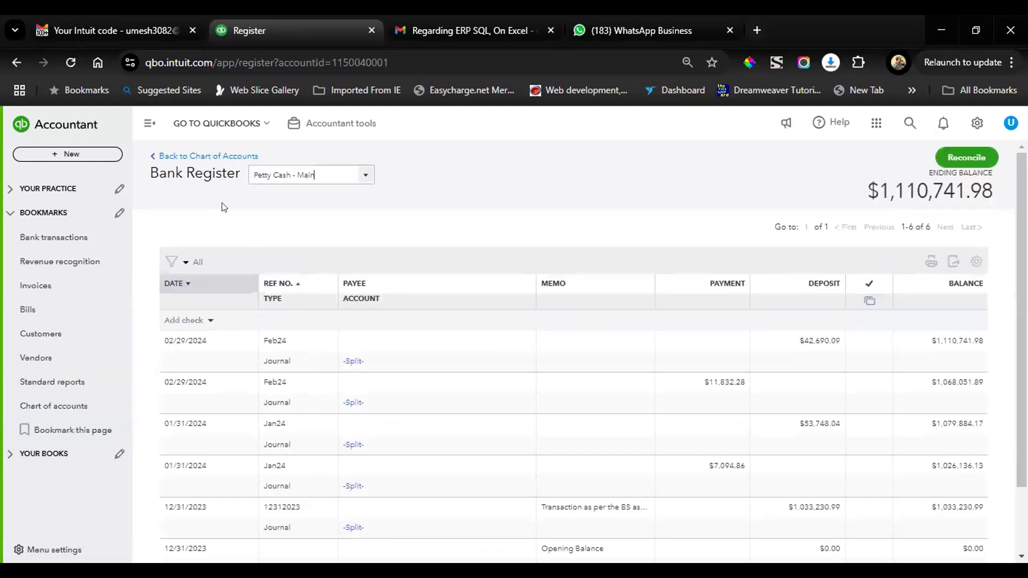
left_click(175, 154)
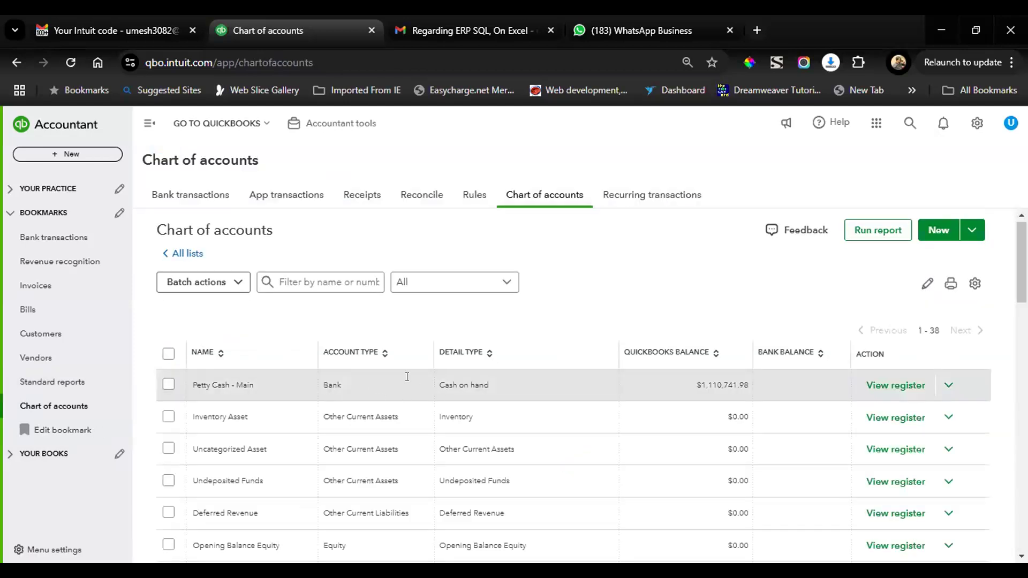
- Start a new account and try Accounts receivable, then Other Current Assets with its detail types
left_click(934, 235)
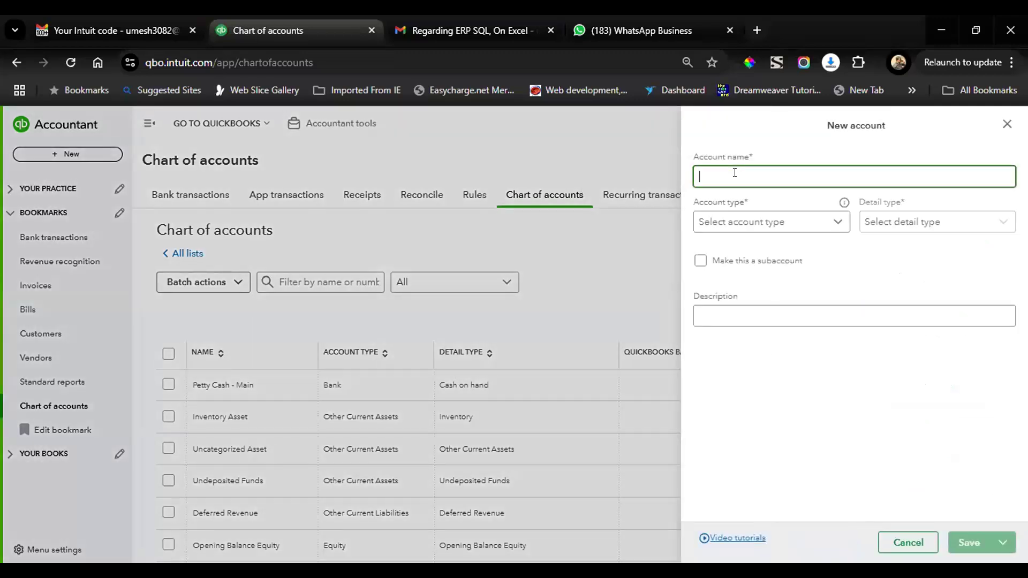
left_click(774, 222)
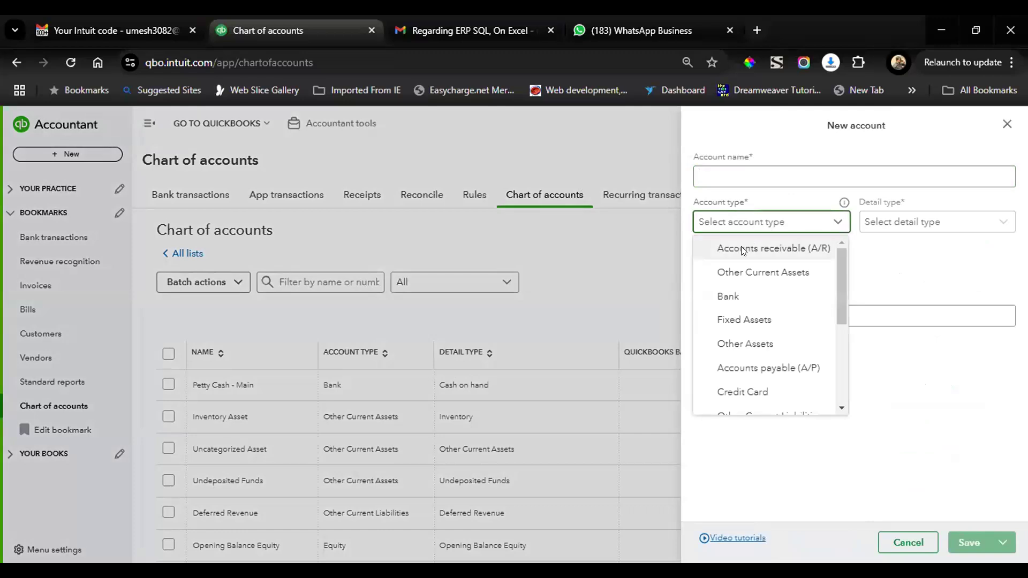
left_click(750, 247)
left_click(794, 224)
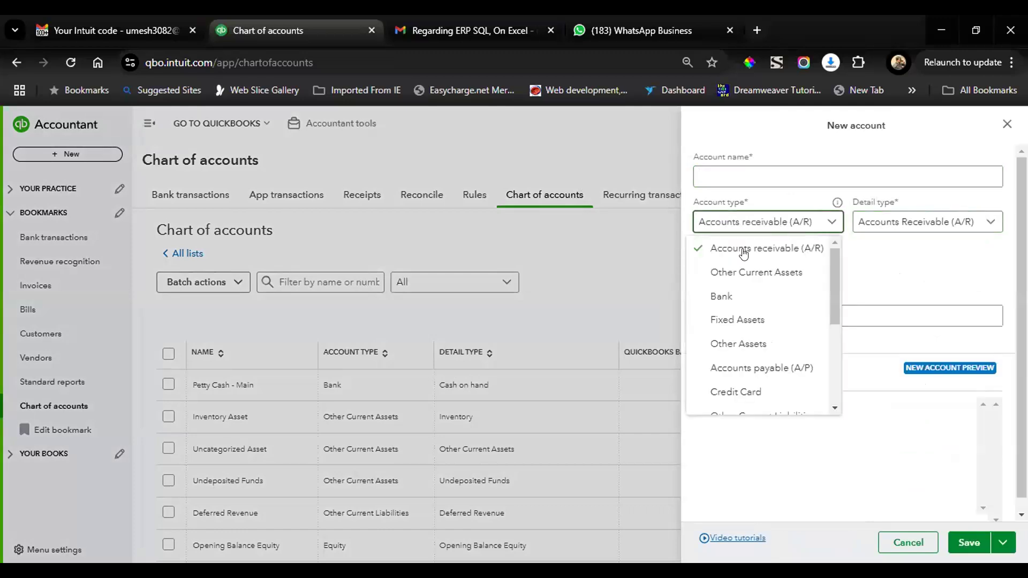
left_click(729, 276)
left_click(874, 221)
scroll(885, 311, "down", 3)
scroll(968, 300, "up", 3)
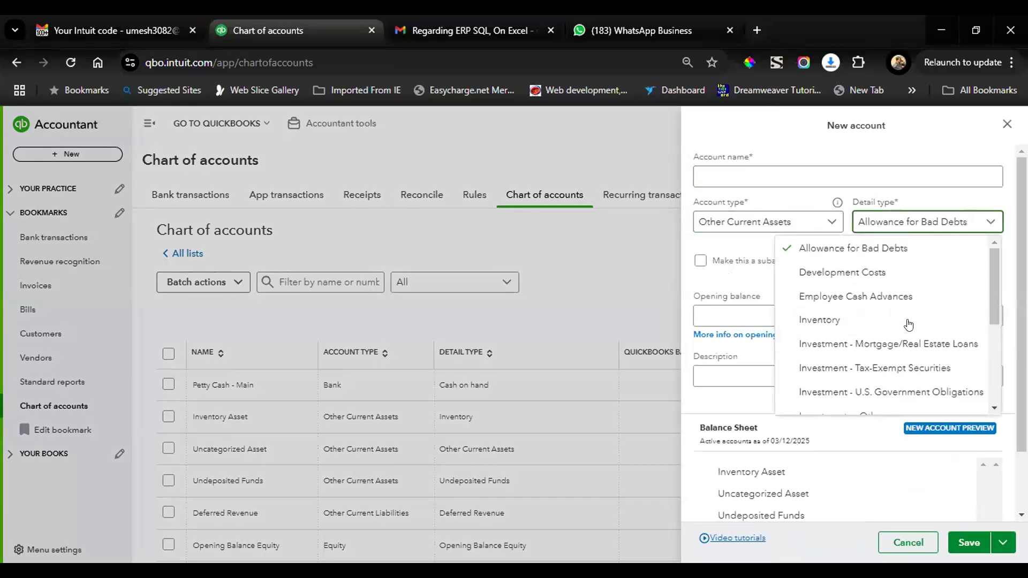
scroll(973, 304, "down", 3)
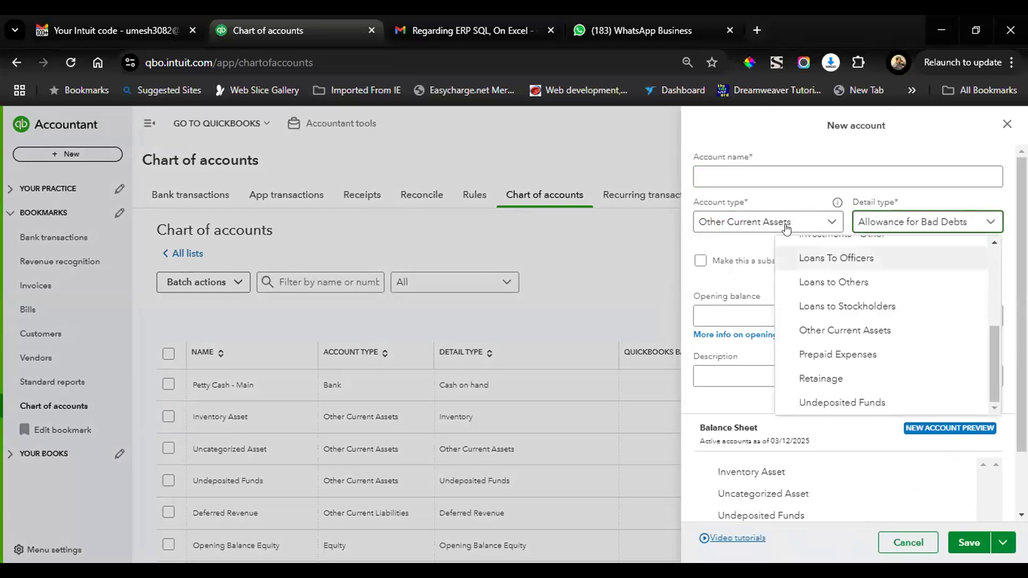
- Switch the account type to Bank, then Fixed Assets, reviewing each one's detail types
left_click(750, 222)
key("Return")
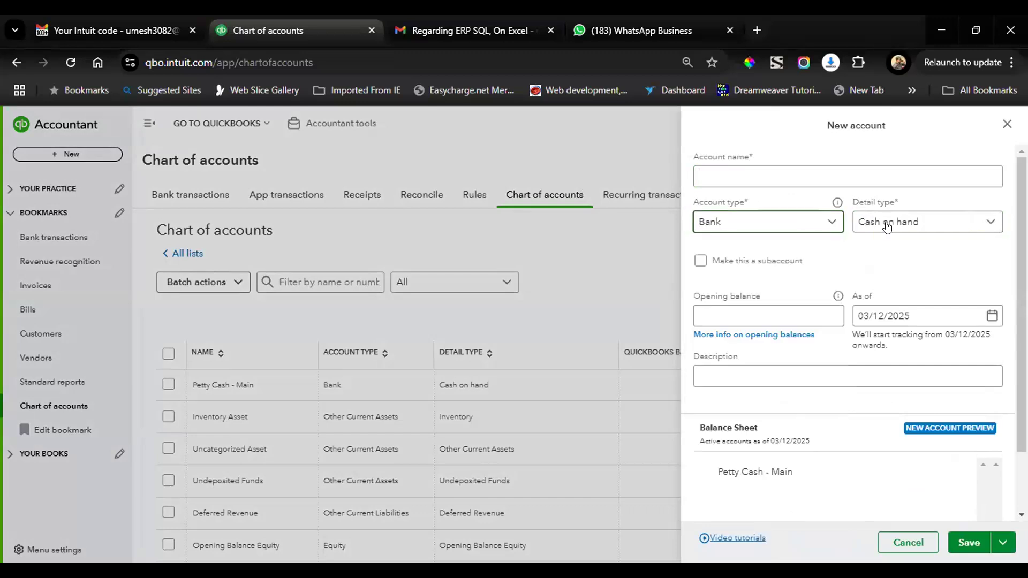
left_click(886, 223)
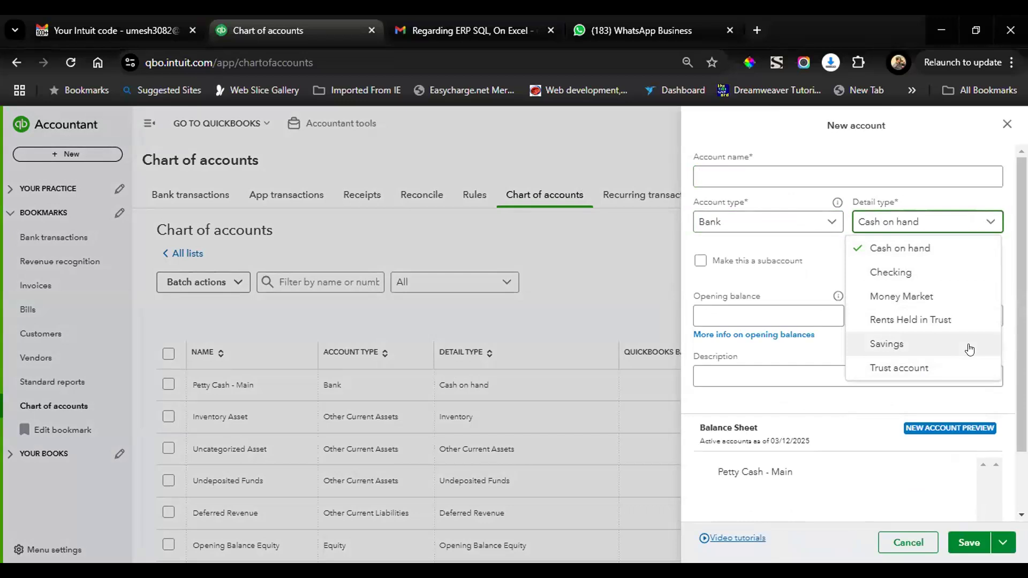
left_click(760, 223)
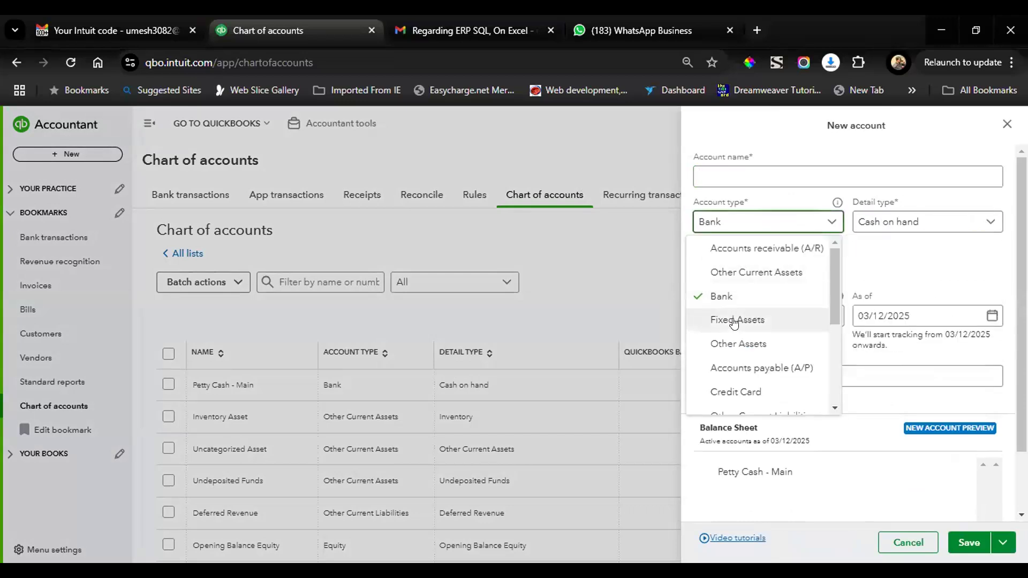
left_click(734, 321)
left_click(872, 222)
scroll(947, 329, "down", 3)
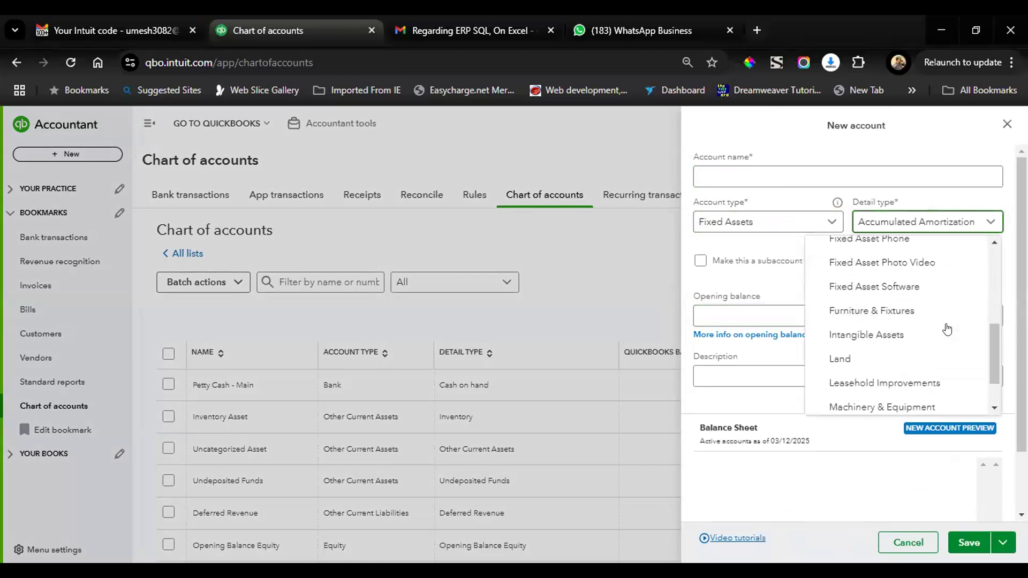
scroll(947, 328, "down", 2)
scroll(947, 329, "up", 5)
- Try Other Assets, Accounts payable (A/P) and Credit Card as the account type, checking detail types
left_click(725, 223)
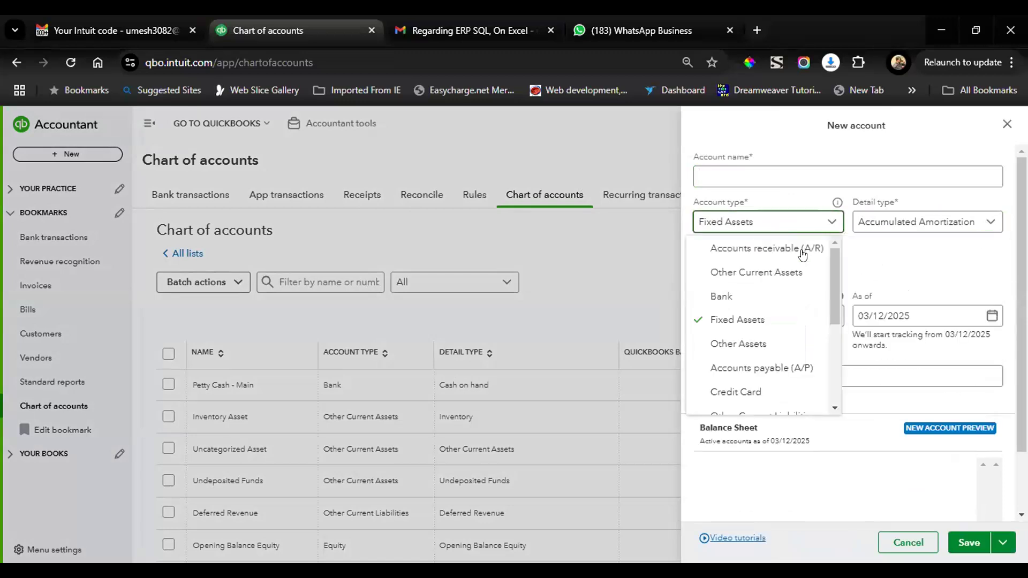
left_click(739, 344)
left_click(893, 220)
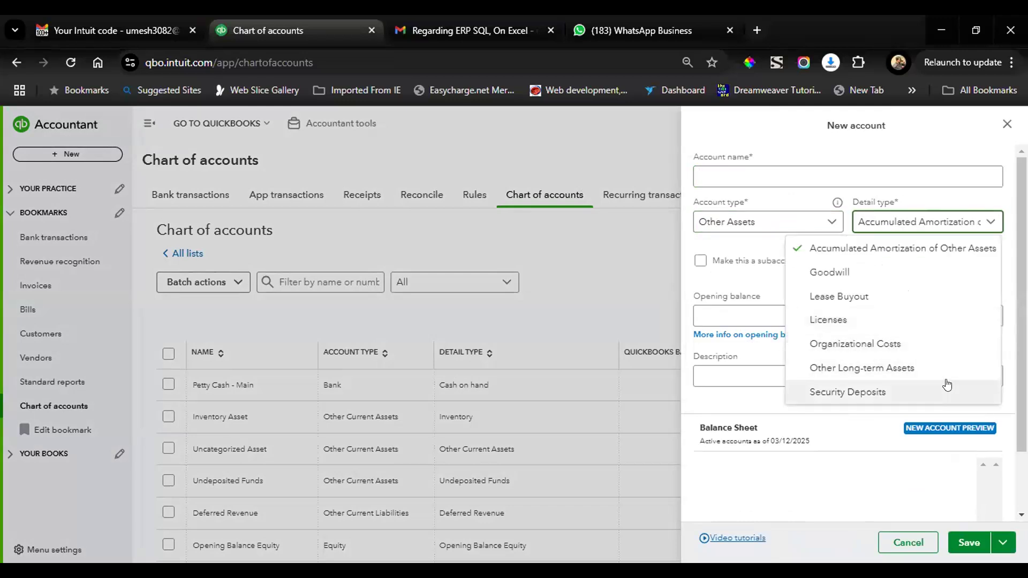
left_click(748, 222)
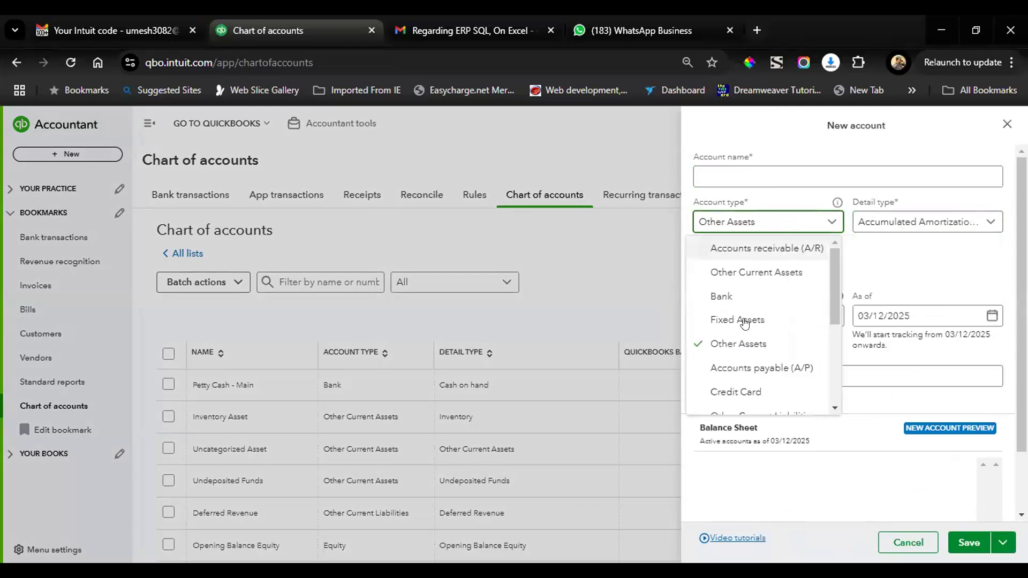
left_click(747, 368)
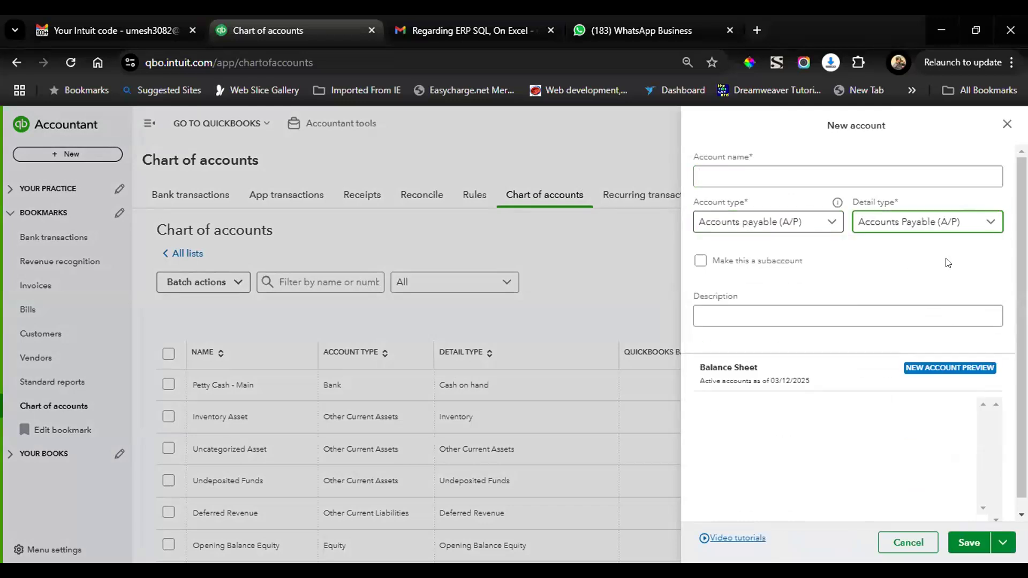
left_click(791, 222)
left_click(762, 395)
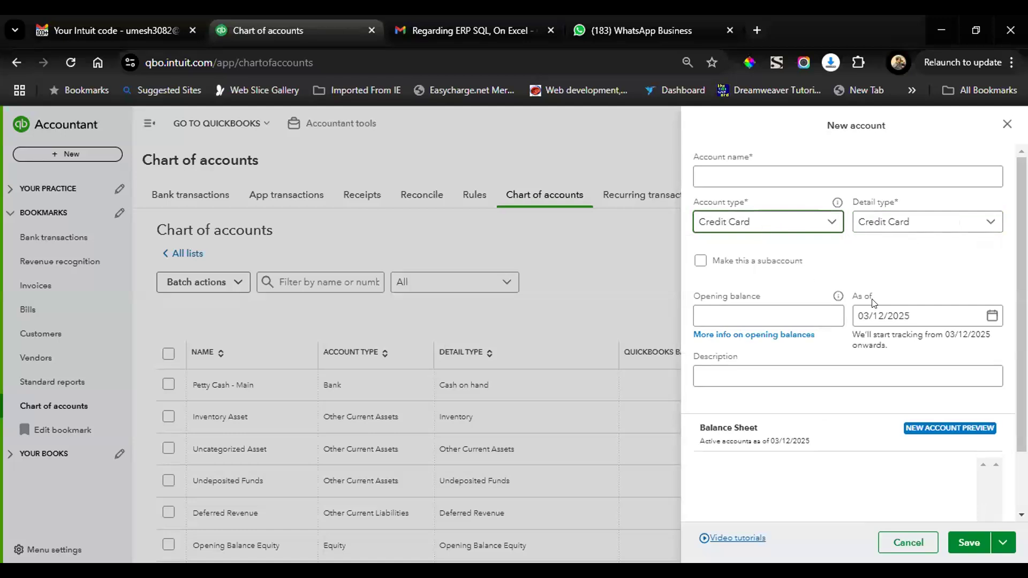
left_click(907, 223)
- Try Other Current Liabilities, settle on Accounts receivable (A/R), then switch to the email tab
left_click(766, 226)
scroll(776, 321, "down", 3)
left_click(778, 266)
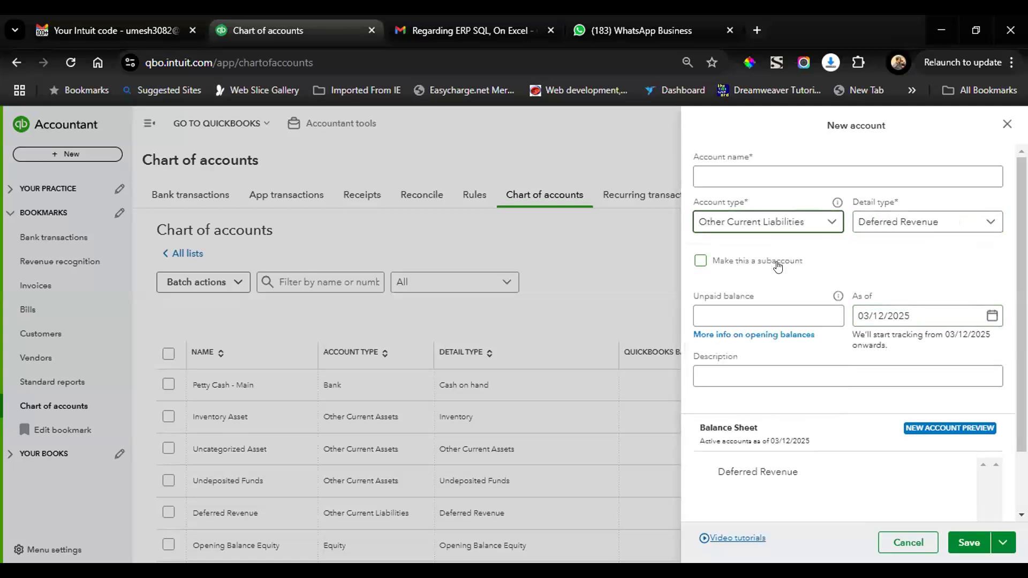
left_click(779, 228)
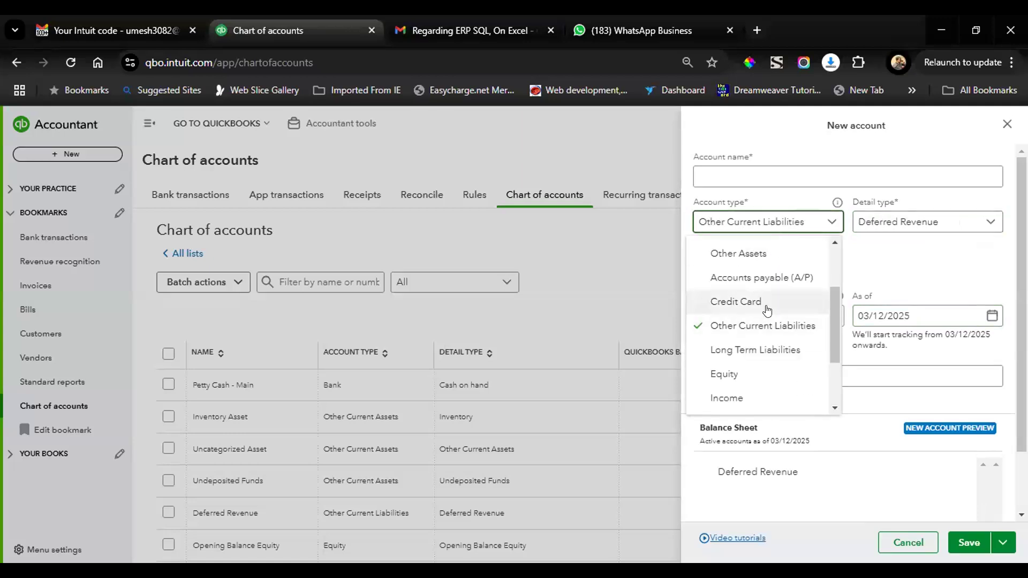
scroll(769, 305, "up", 2)
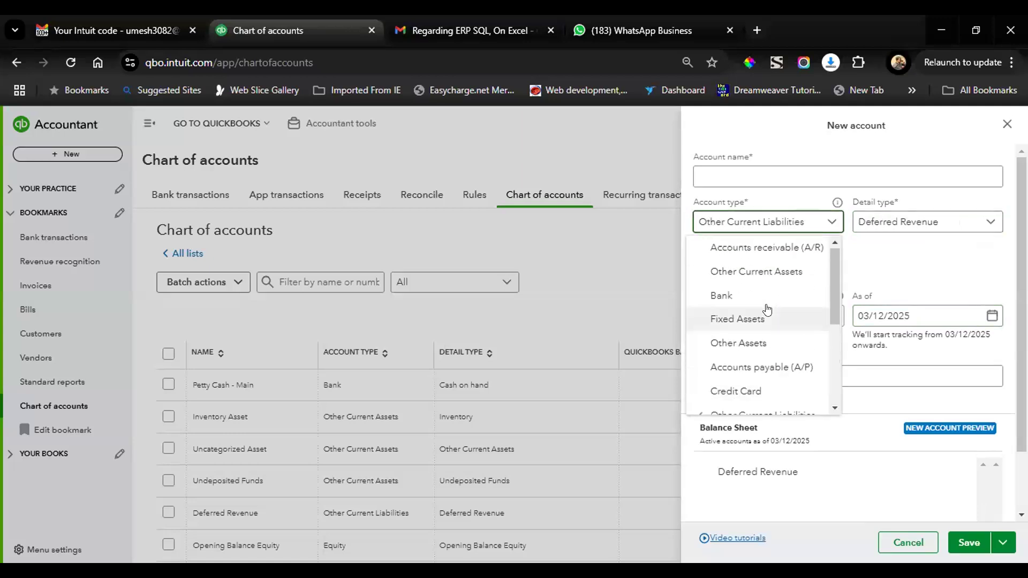
left_click(765, 248)
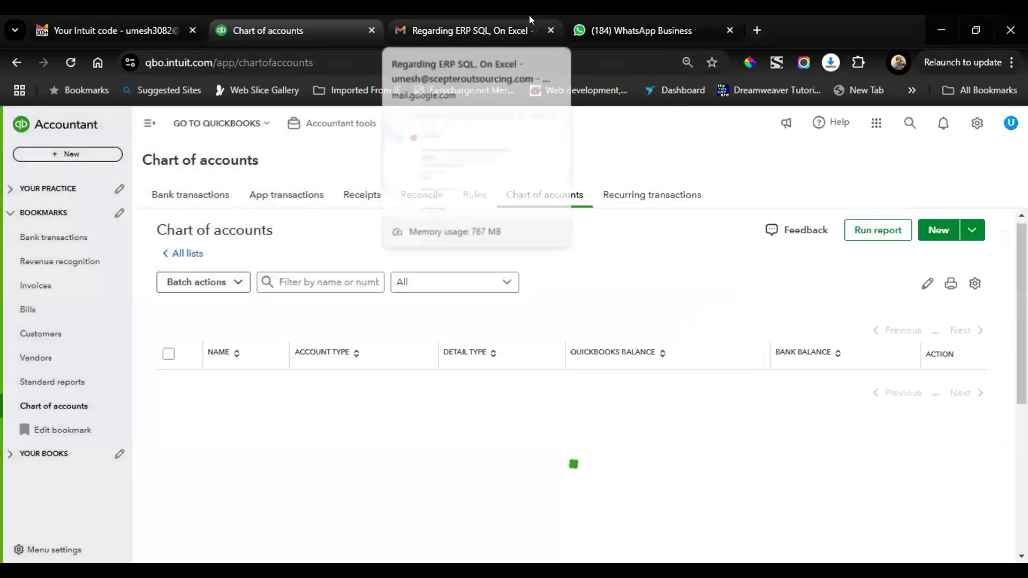
left_click(529, 15)
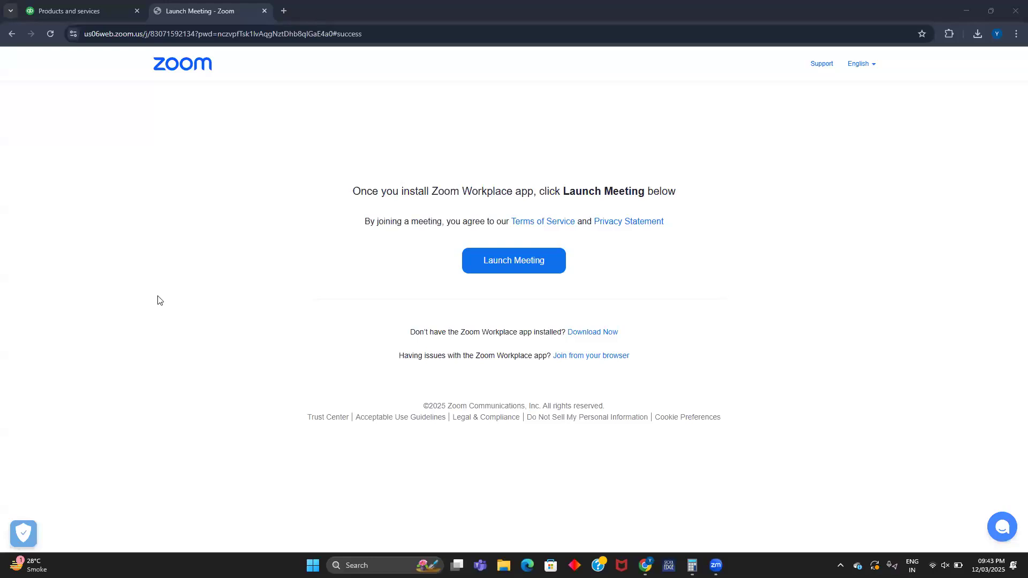
- Return to the QuickBooks Products and services browser tab
left_click(34, 10)
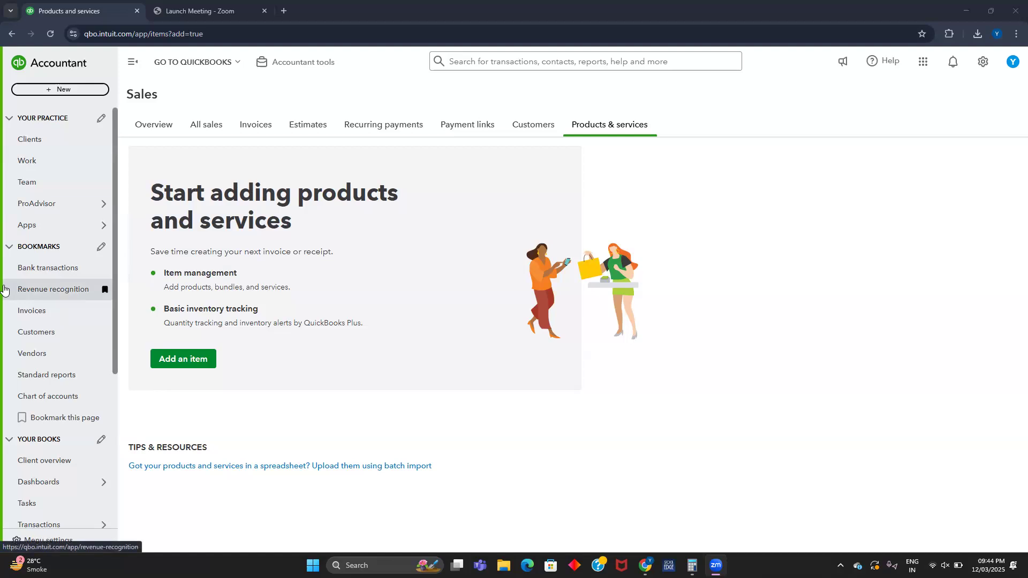
- Unpin Chart of accounts, re-bookmark it from the Transactions menu, and open it from Bookmarks
left_click(105, 396)
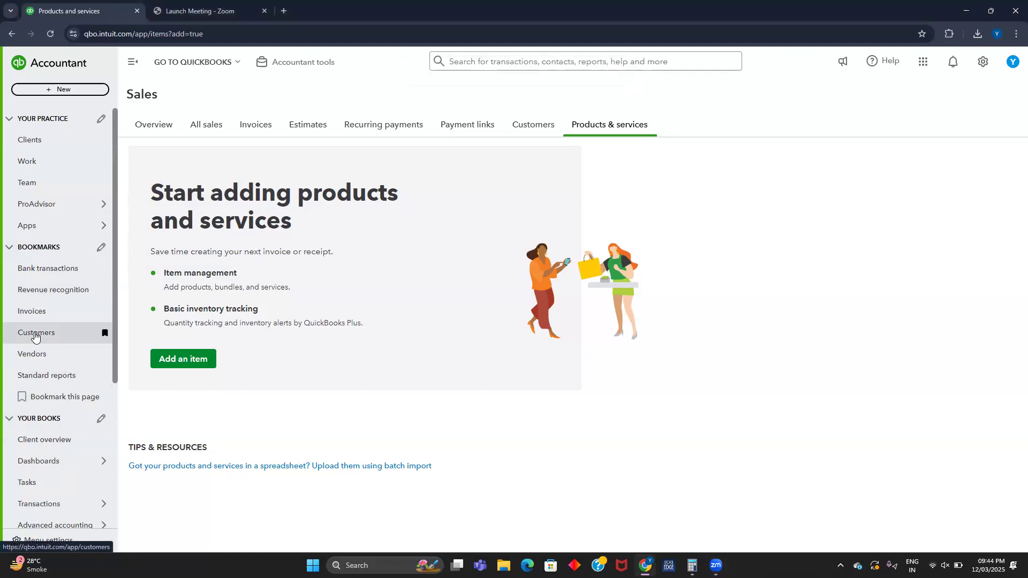
scroll(35, 336, "down", 1)
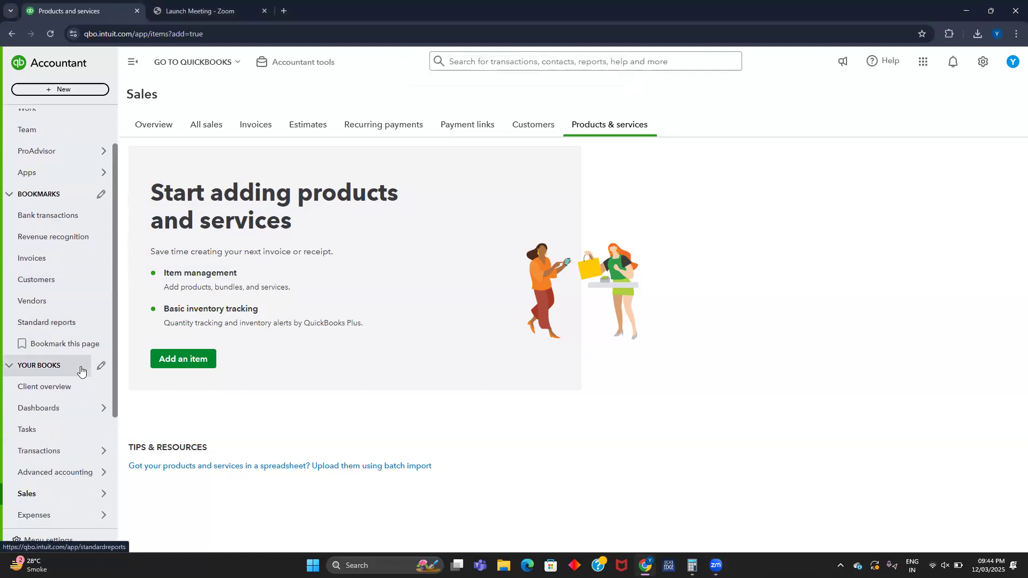
mouse_move(72, 414)
mouse_move(67, 450)
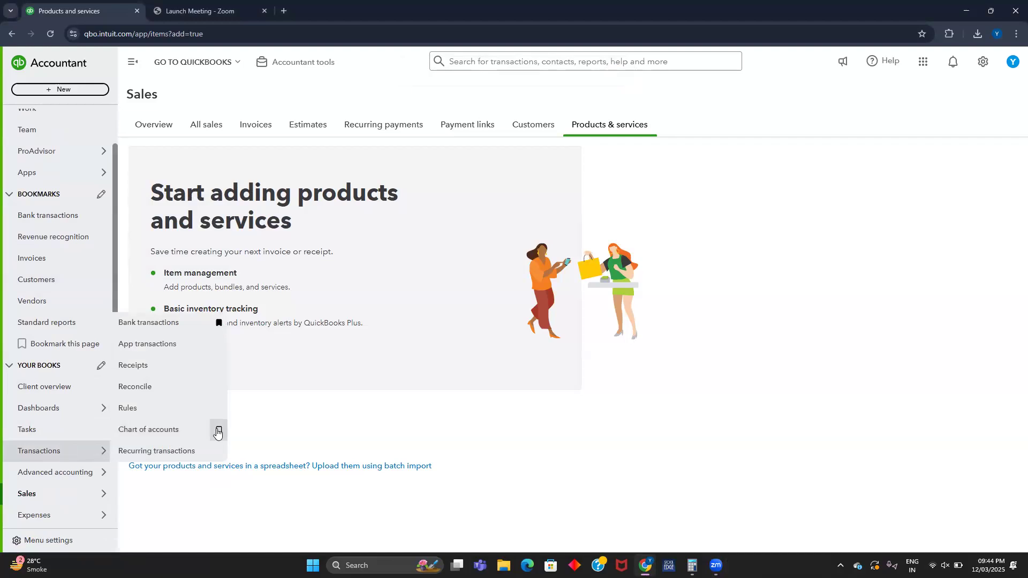
left_click(218, 433)
left_click(38, 385)
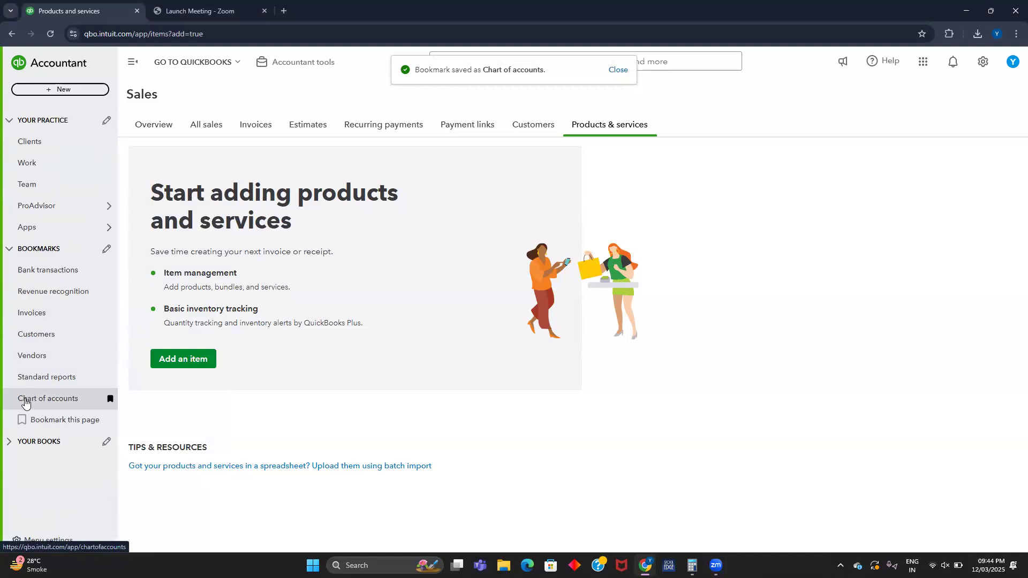
left_click(25, 403)
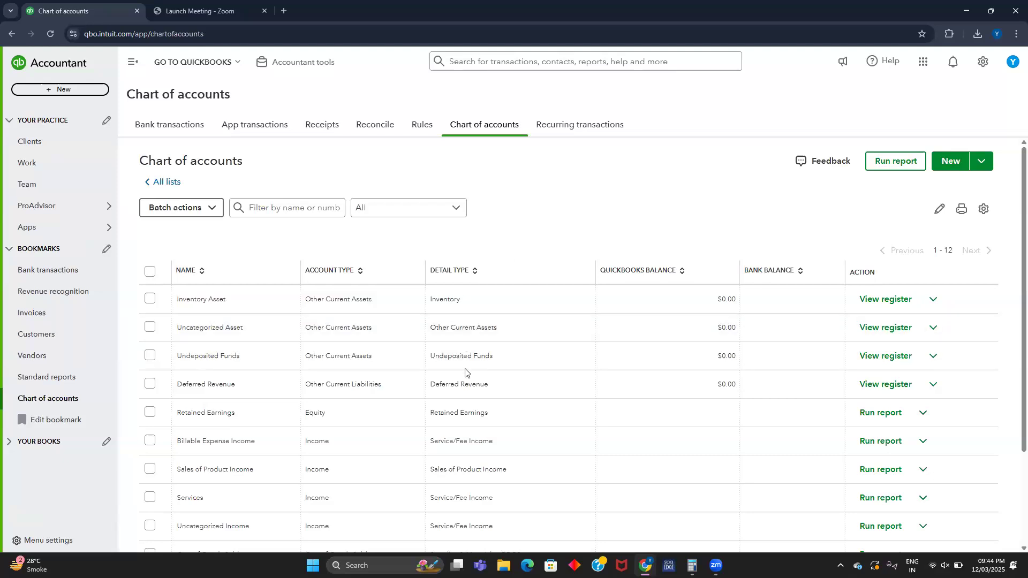
- Scroll through all 12 rows of the Chart of accounts, then start a new account
scroll(482, 373, "down", 1)
scroll(537, 384, "down", 1)
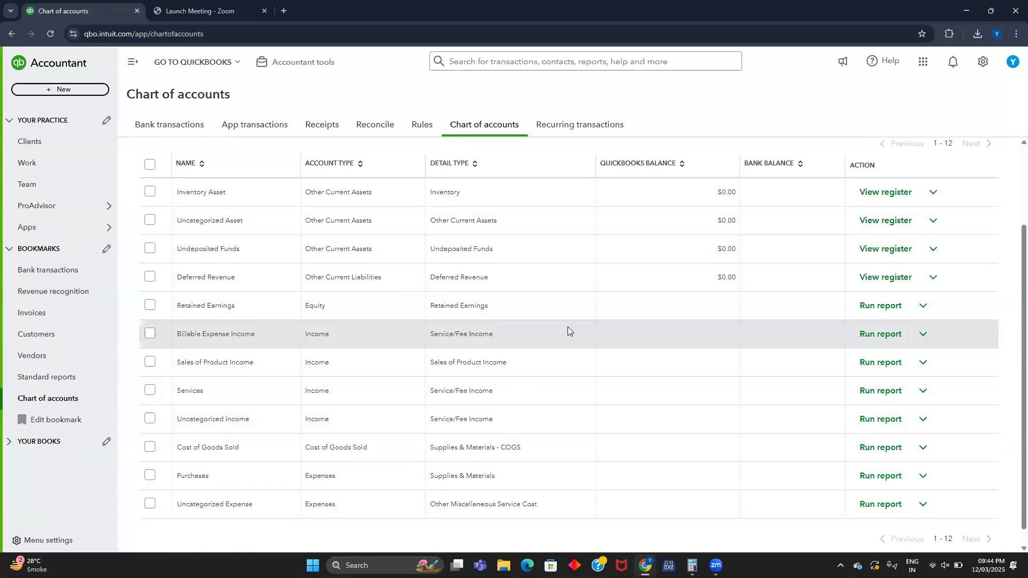
scroll(568, 327, "up", 1)
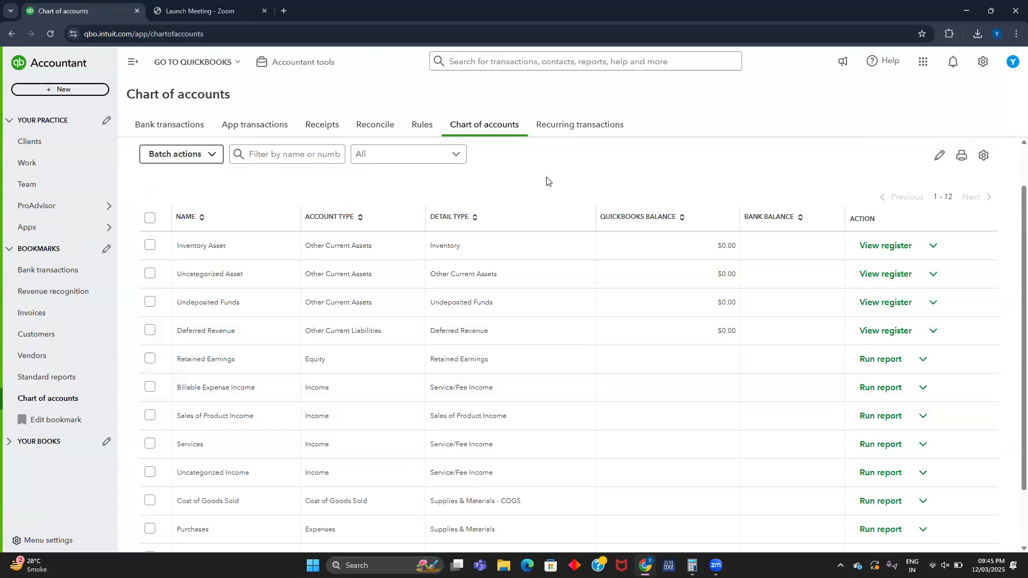
scroll(547, 181, "up", 1)
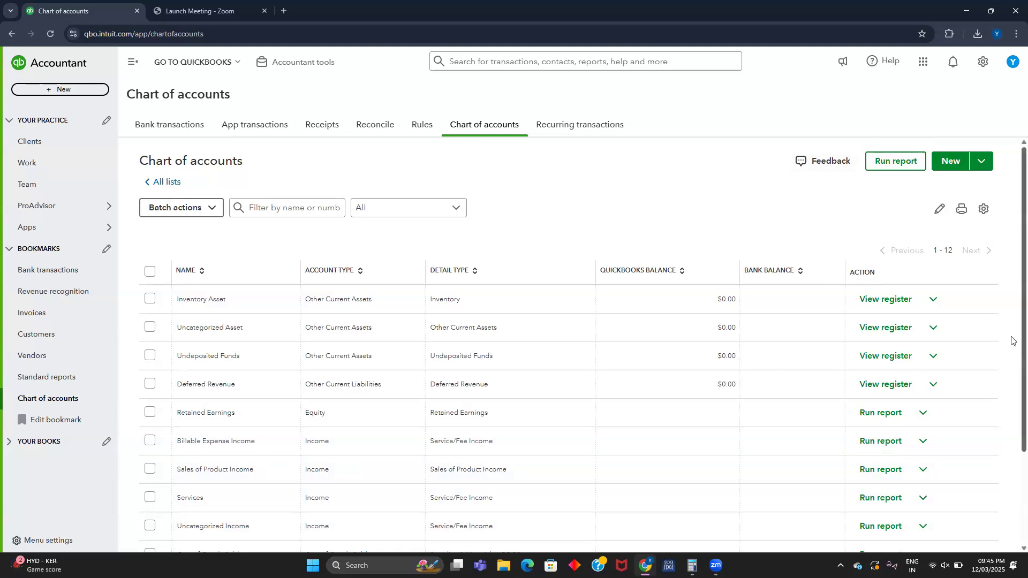
scroll(1011, 340, "down", 3)
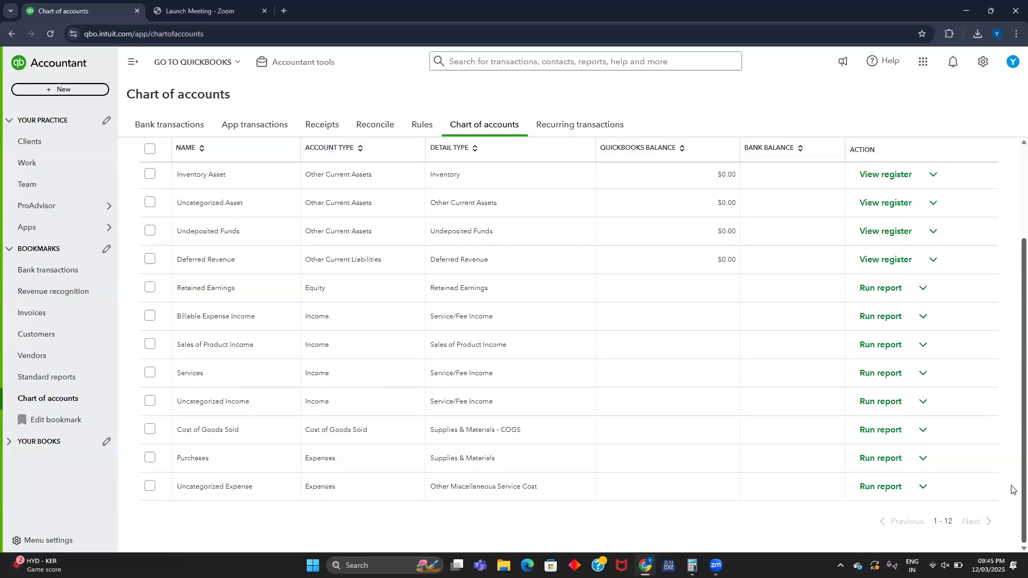
scroll(1012, 437, "up", 2)
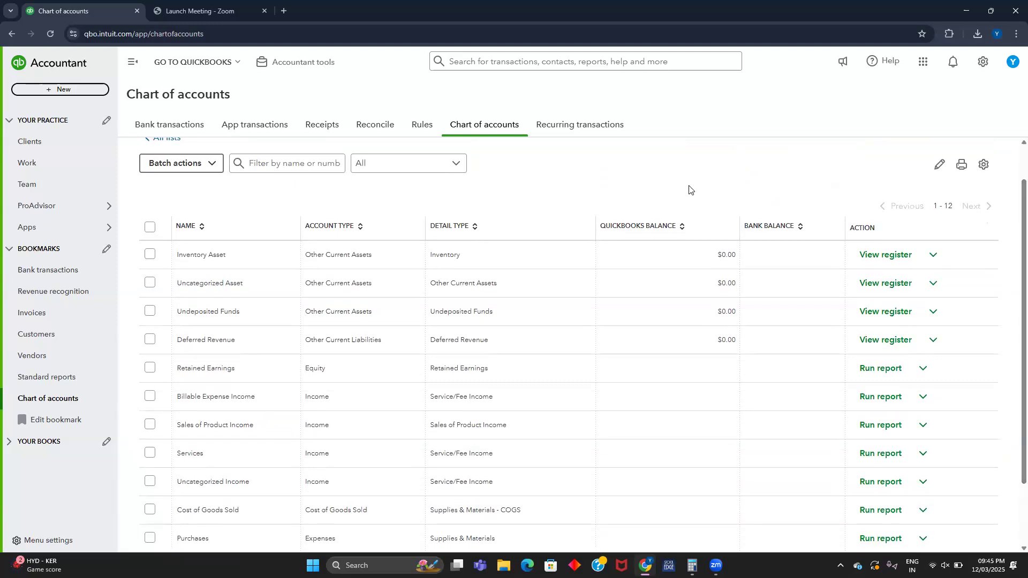
scroll(890, 75, "up", 1)
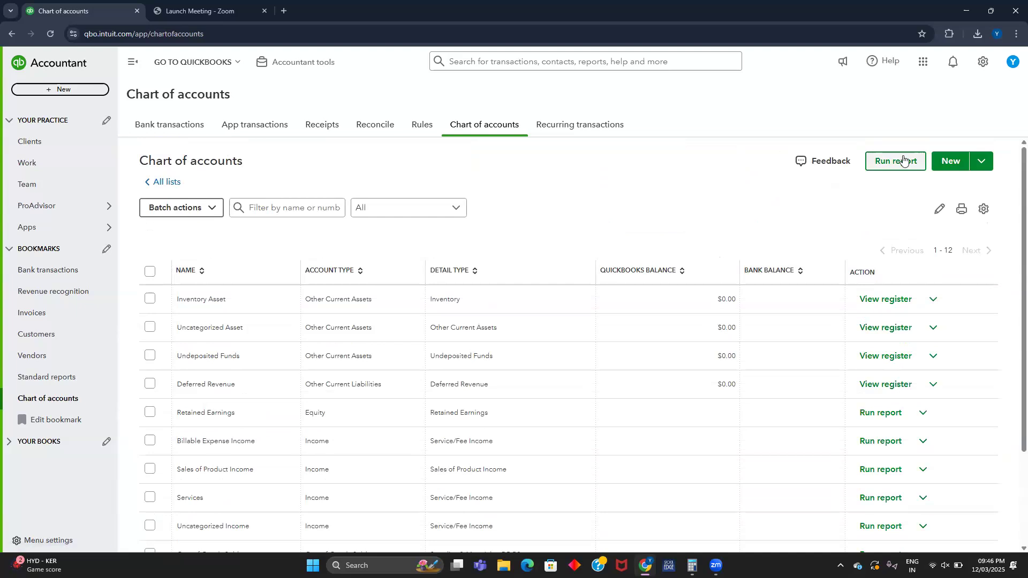
left_click(951, 161)
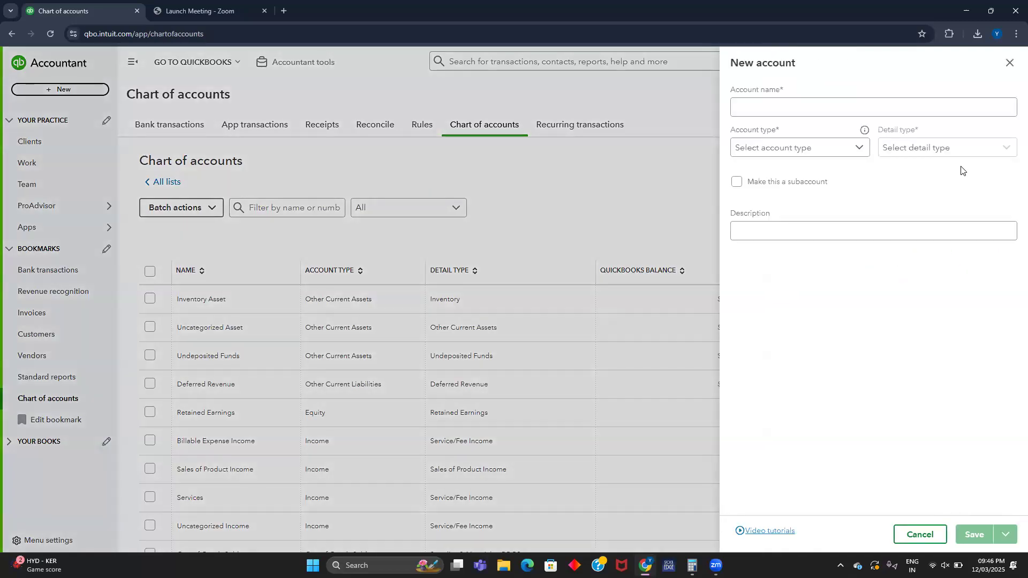
- Set the new account to Bank type with Cash on hand detail, then open a new browser tab
left_click(820, 106)
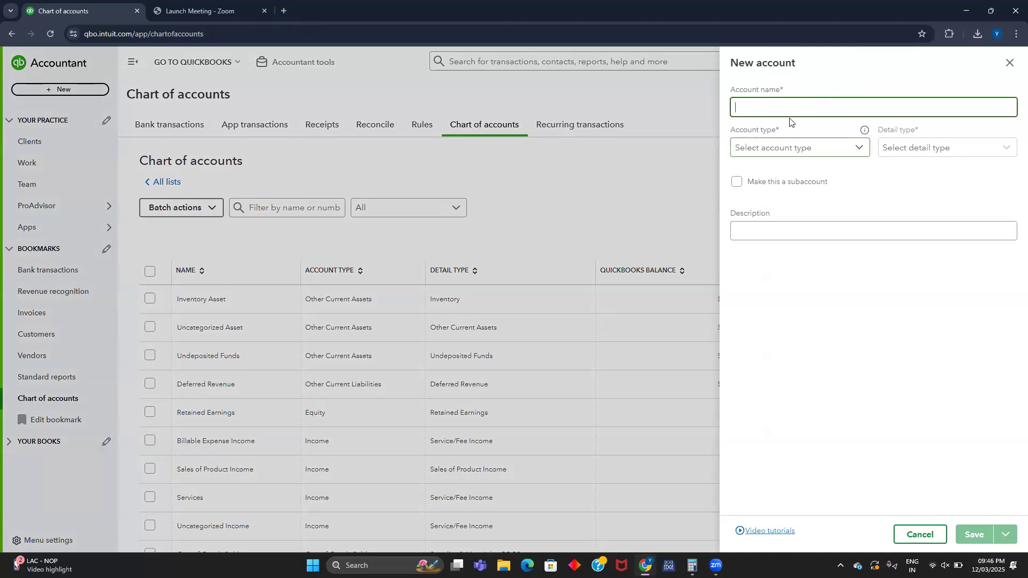
left_click(777, 152)
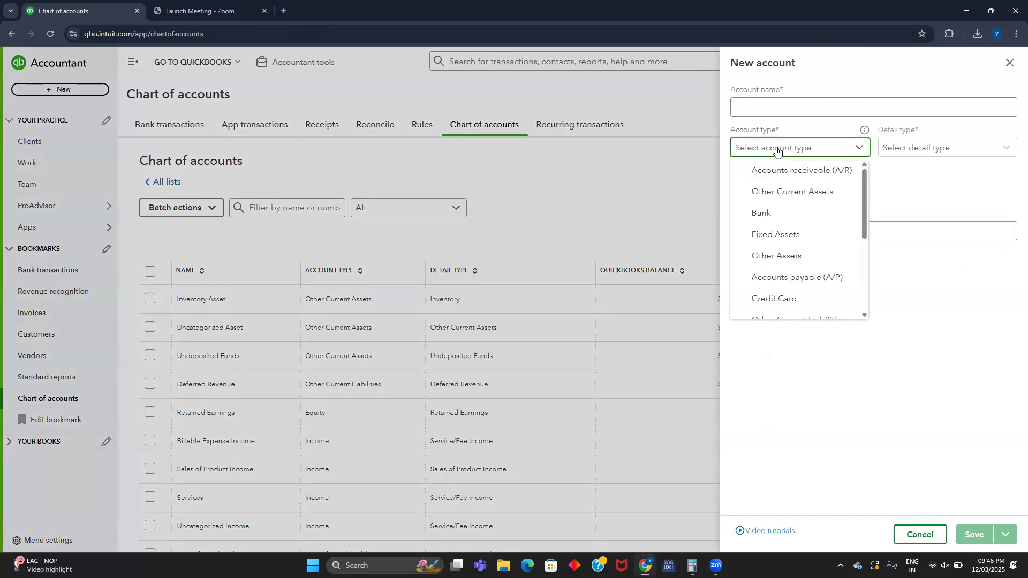
left_click(750, 217)
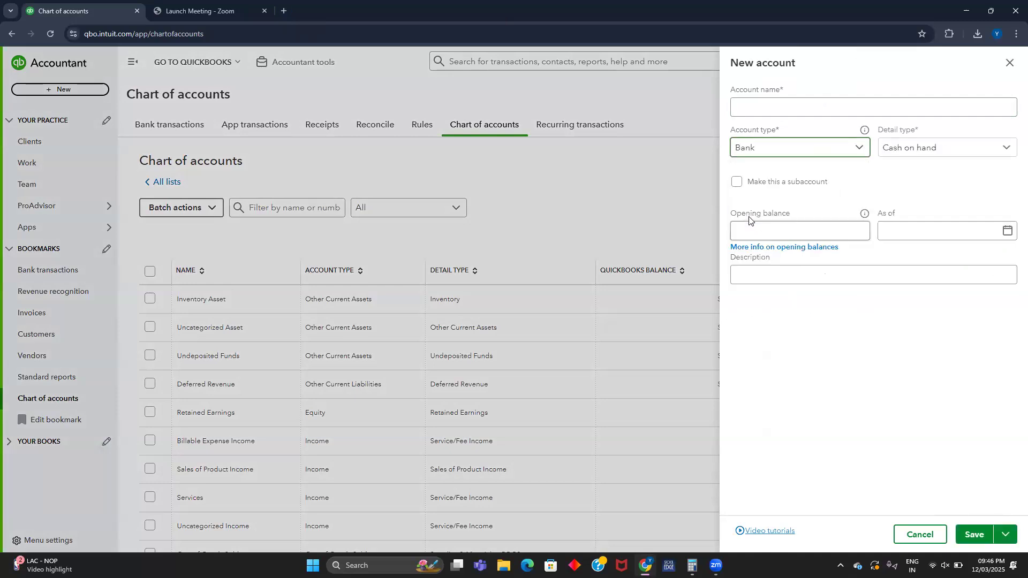
left_click(944, 150)
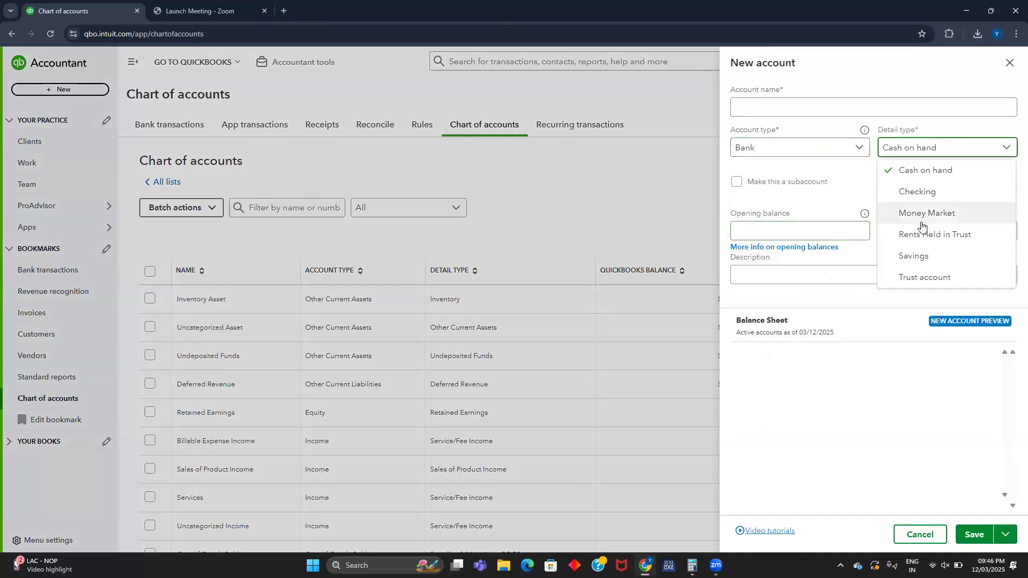
left_click(909, 157)
left_click(793, 109)
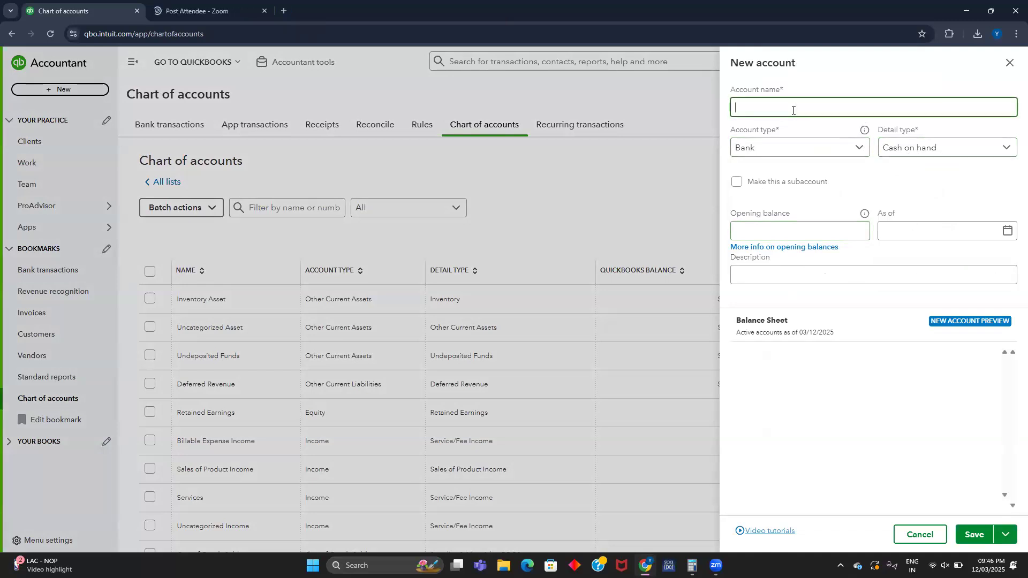
left_click(281, 14)
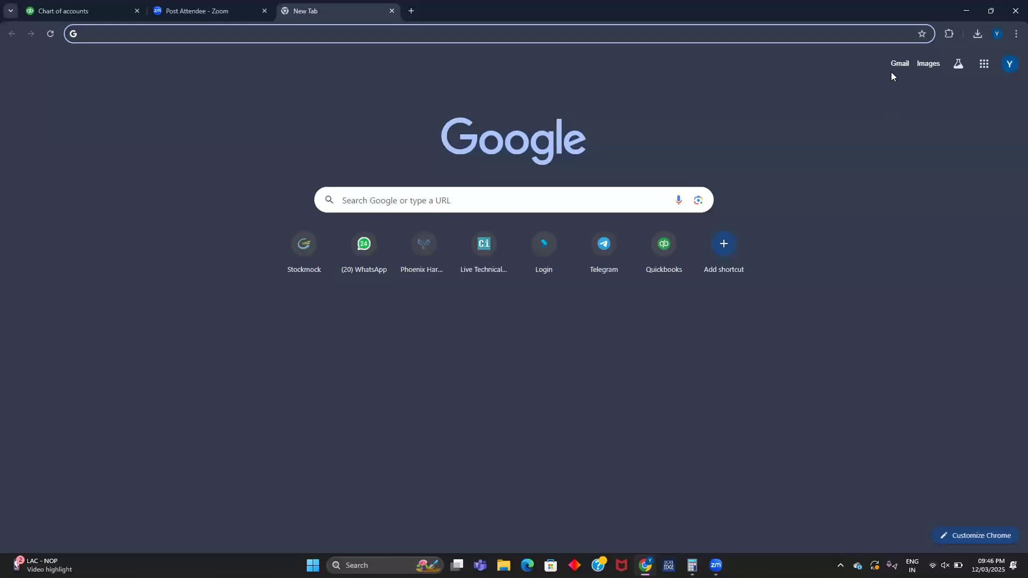
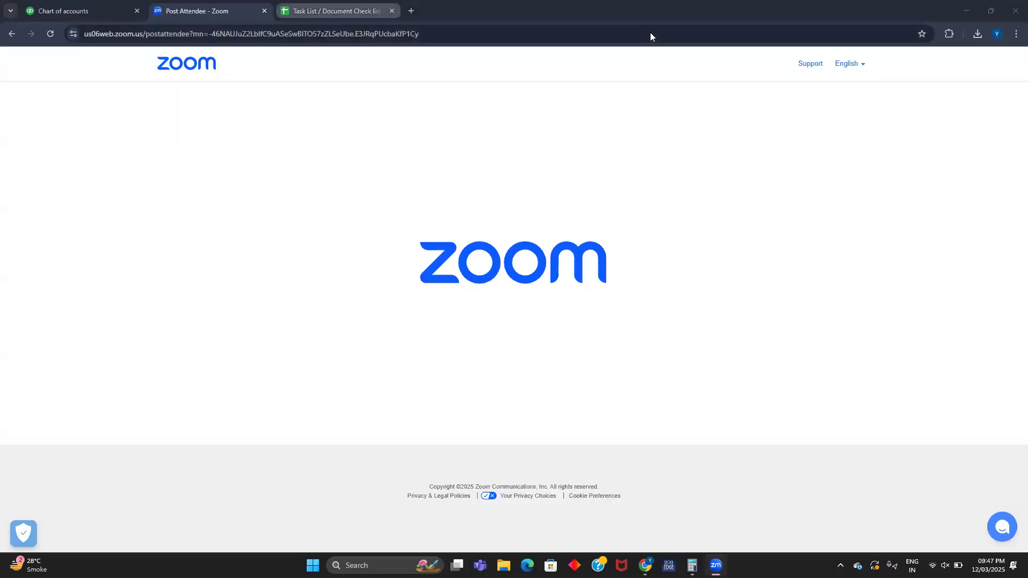
- Check the planning spreadsheet, then enter 'Checking' as the QuickBooks account name
left_click(337, 11)
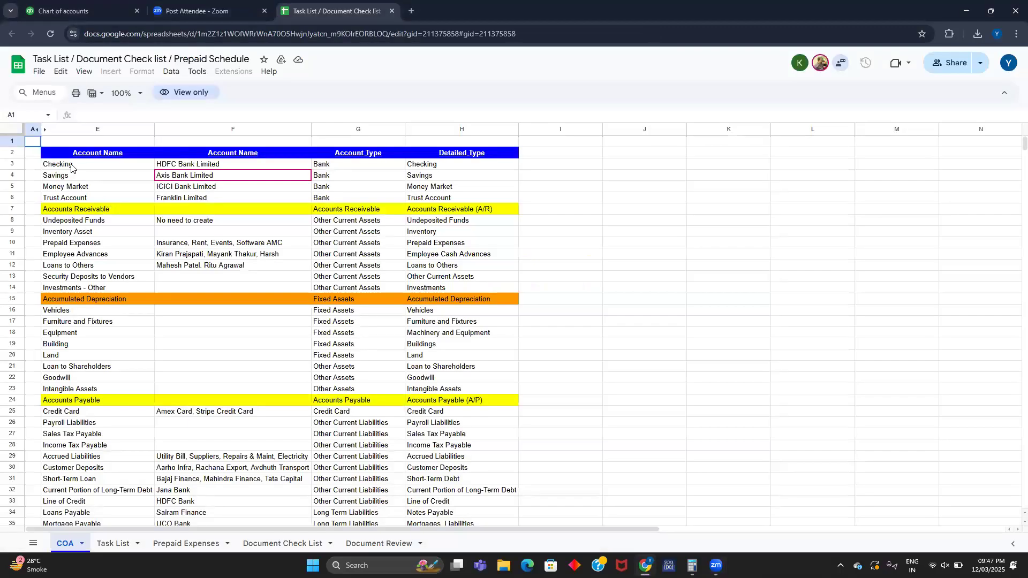
left_click(59, 4)
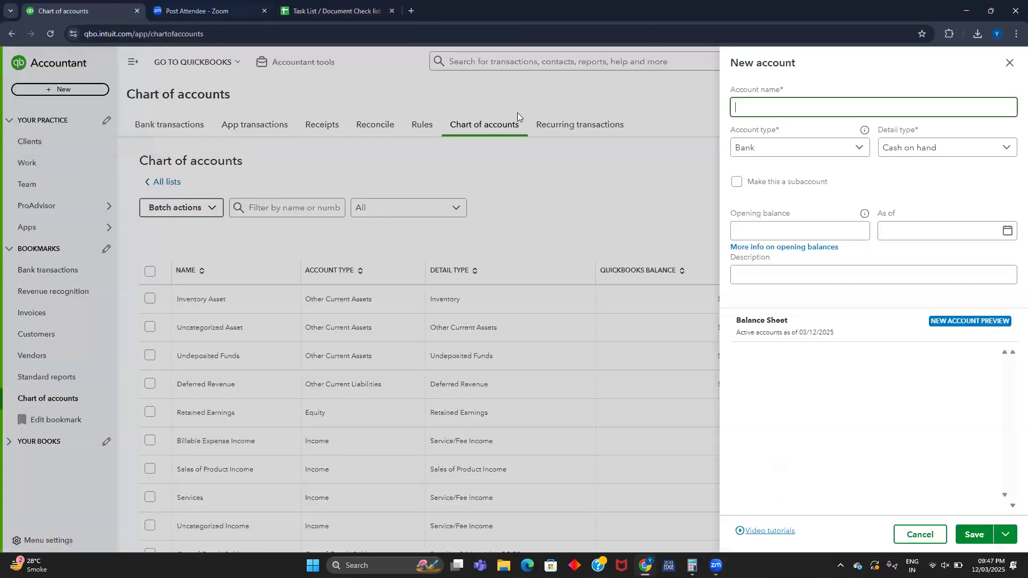
type("Chech")
key("BackSpace")
type("king")
- Close the Zoom tab and detach the Task List spreadsheet into its own window
left_click(213, 14)
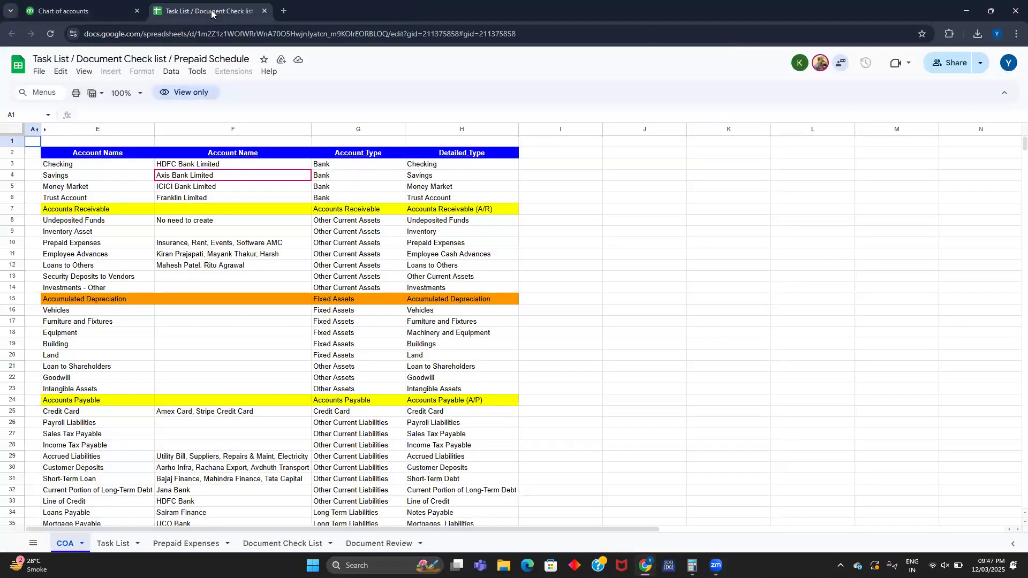
left_click(85, 7)
left_click_drag(174, 7, 814, 108)
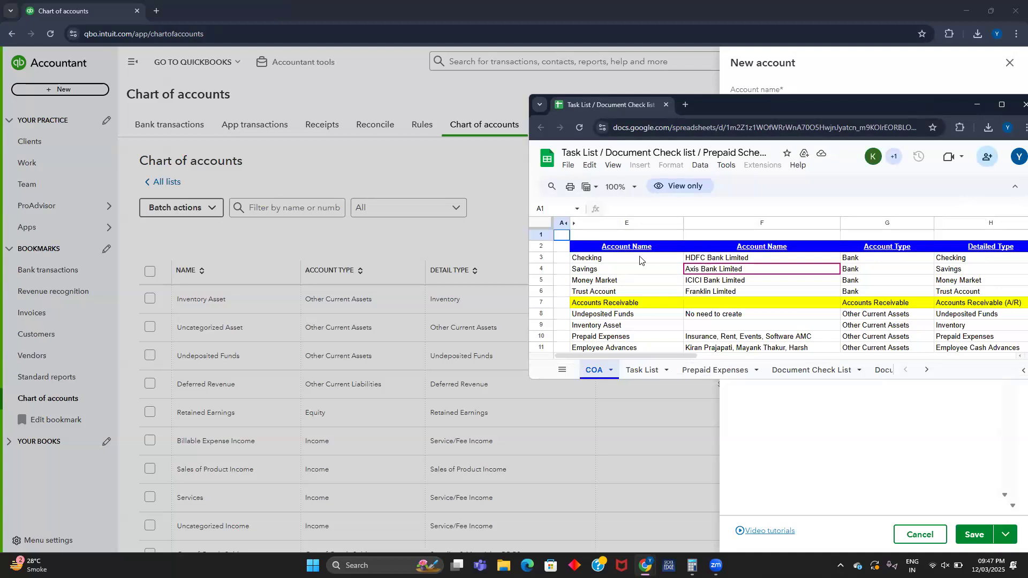
- Review the account name, type and detail type in cells F3–H3, then move the spreadsheet aside
left_click(750, 260)
left_click(877, 259)
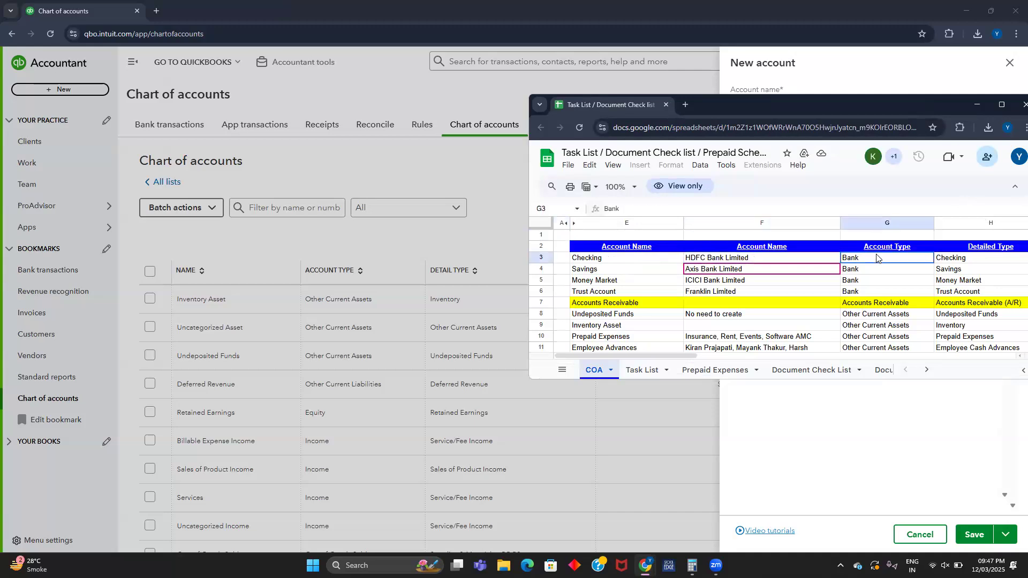
left_click(950, 260)
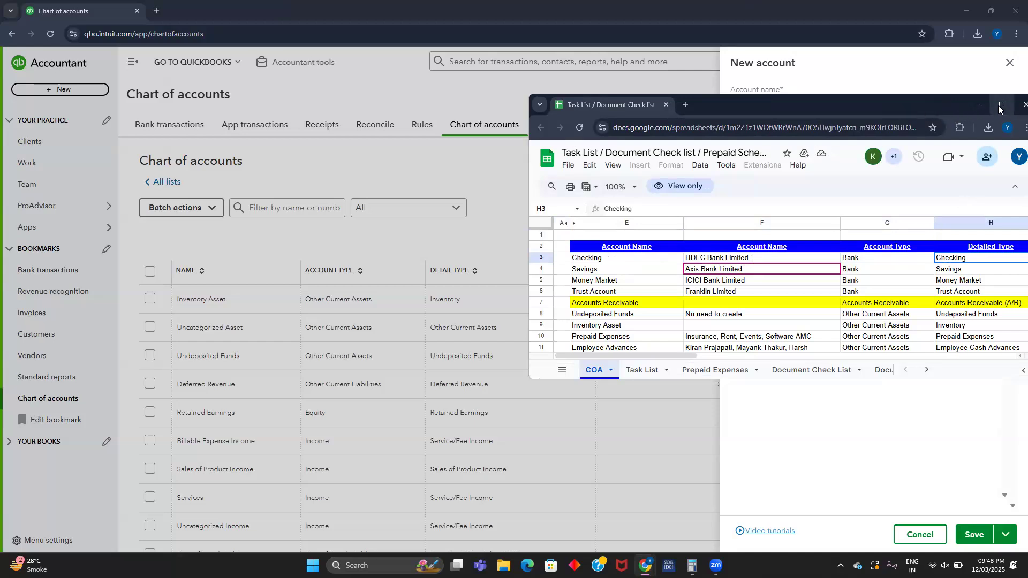
left_click_drag(781, 112, 414, 95)
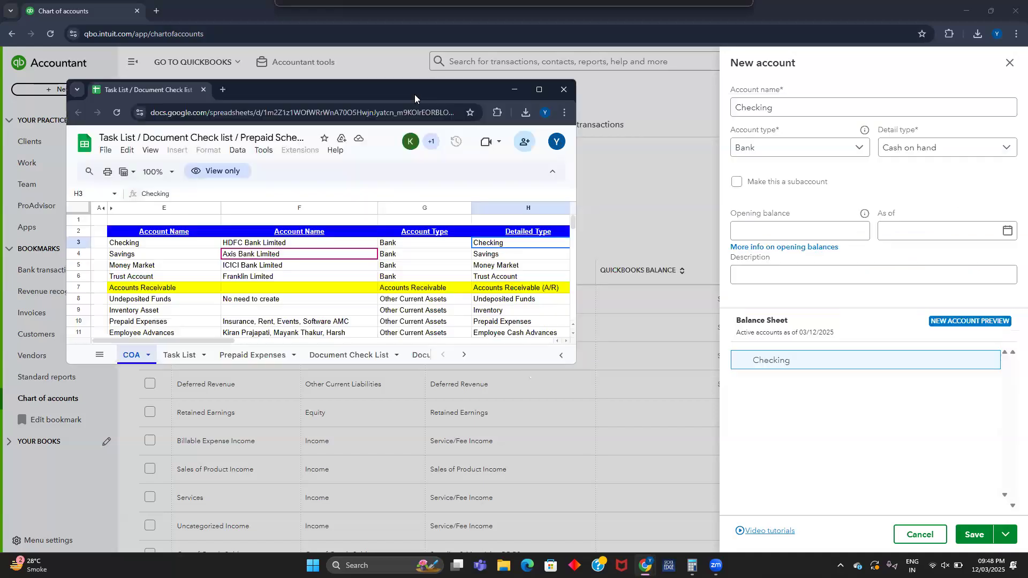
left_click(773, 110)
- Replace the account name 'Checking' with 'HDFC Bank Limited'
key("BackSpace")
key("BackSpace")
key("BackSpace")
key("BackSpace")
key("BackSpace")
key("BackSpace")
key("BackSpace")
key("BackSpace")
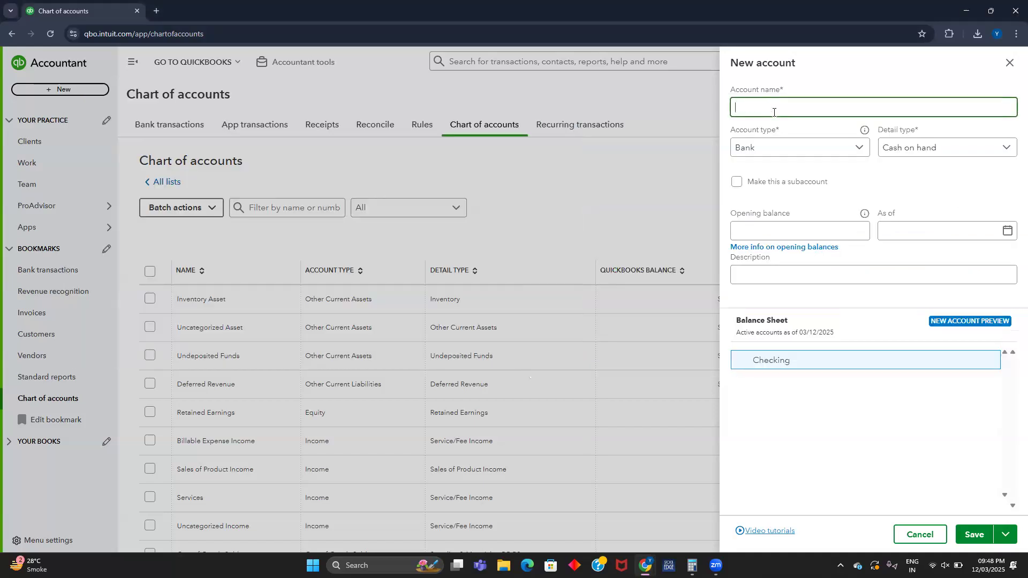
type("HDFC")
key("alt+Tab")
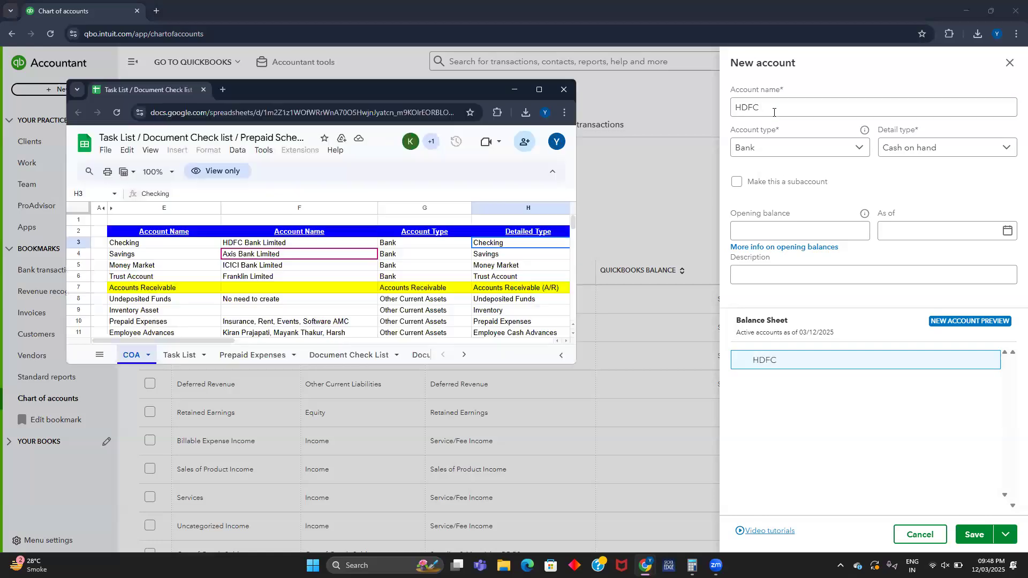
key("alt+Tab")
type("B")
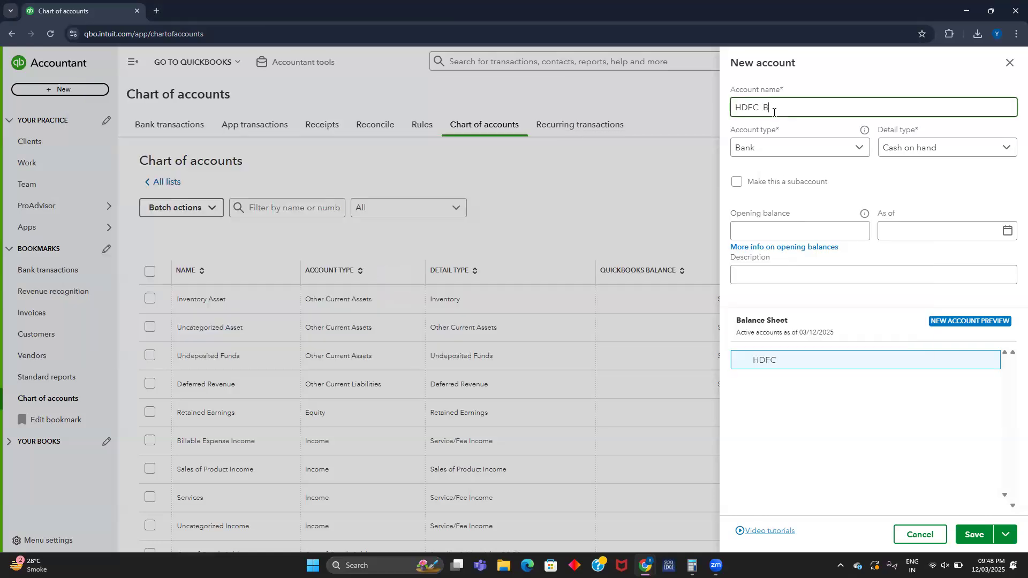
type("ank Limited")
key("super+Up")
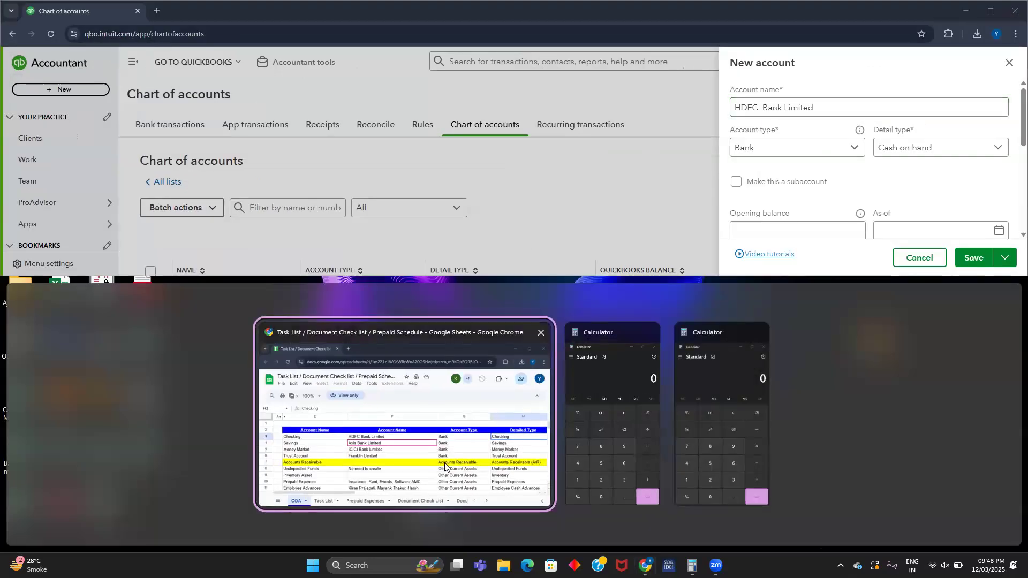
- Snap QuickBooks to the left half and the COA mapping spreadsheet to the right half
left_click(444, 463)
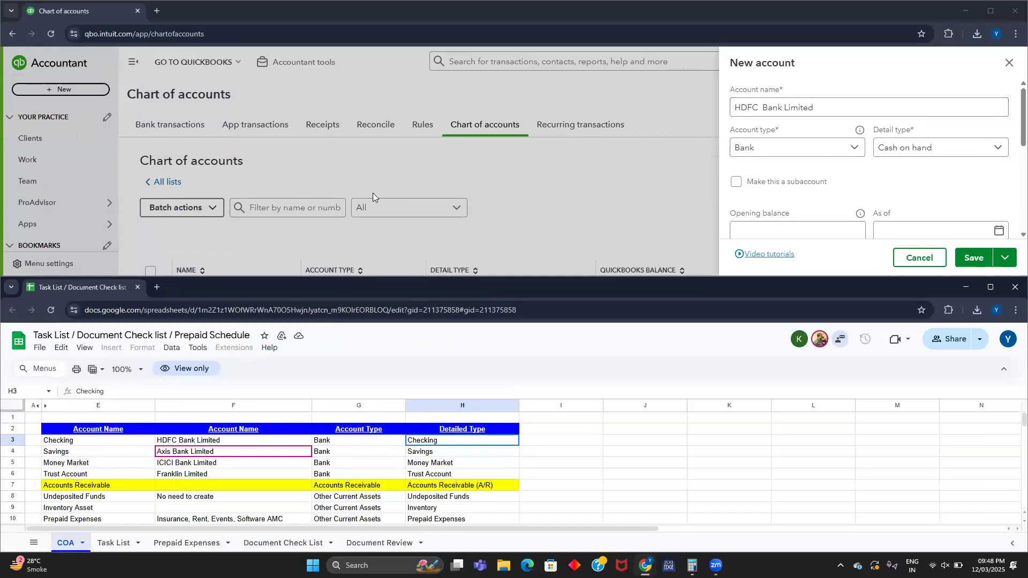
key("super+Left")
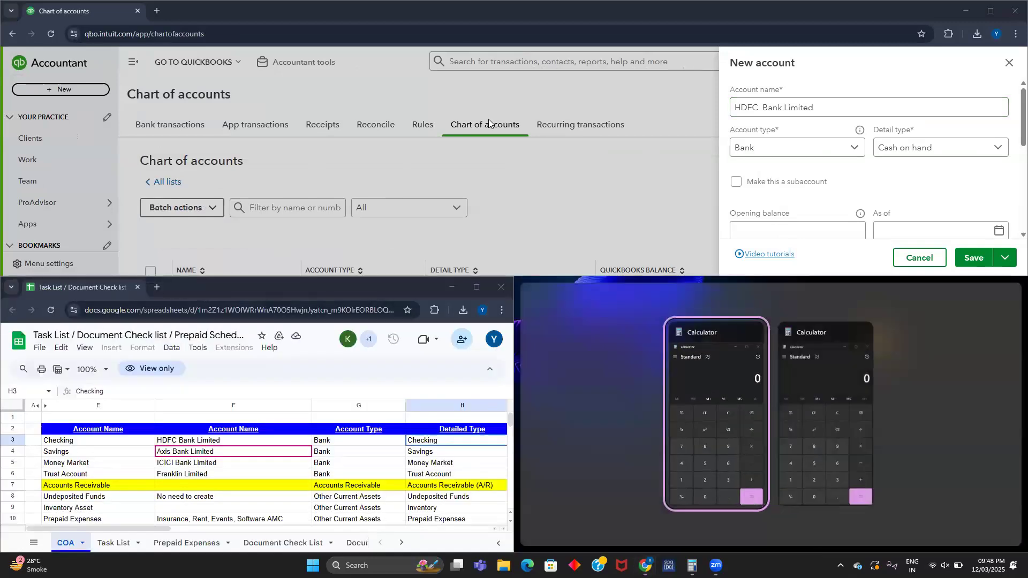
left_click(488, 119)
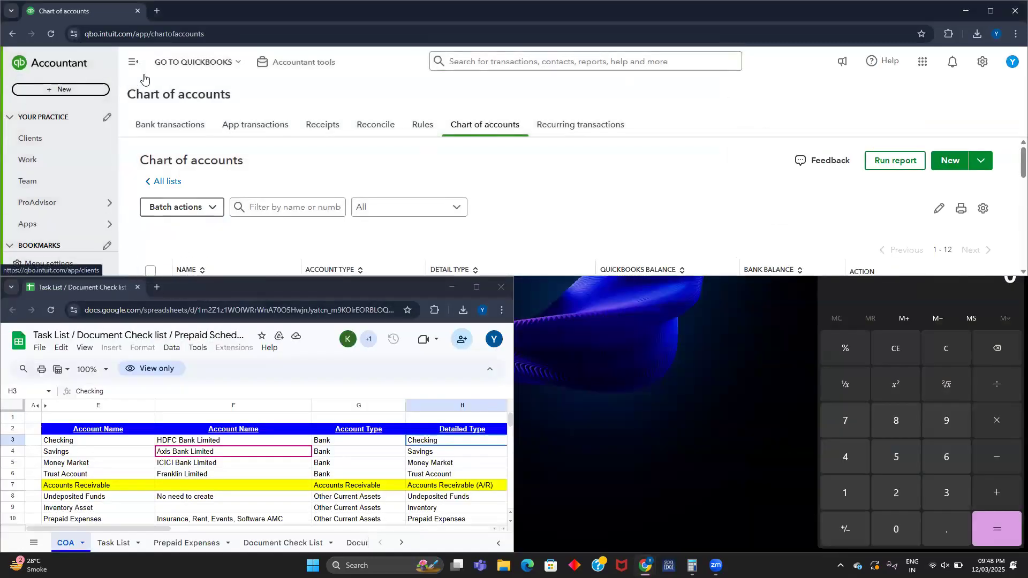
key("super+Up")
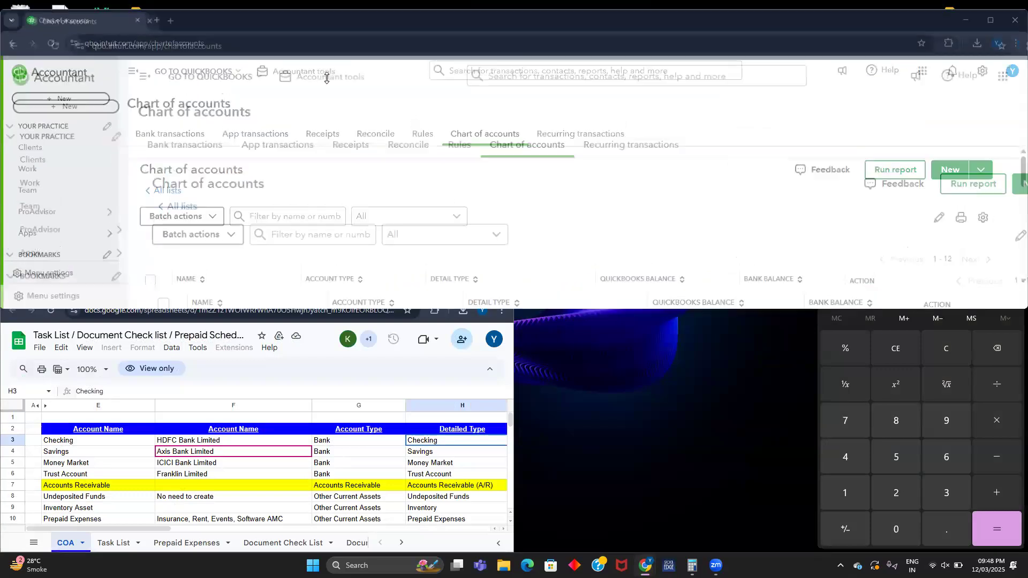
key("alt+Tab")
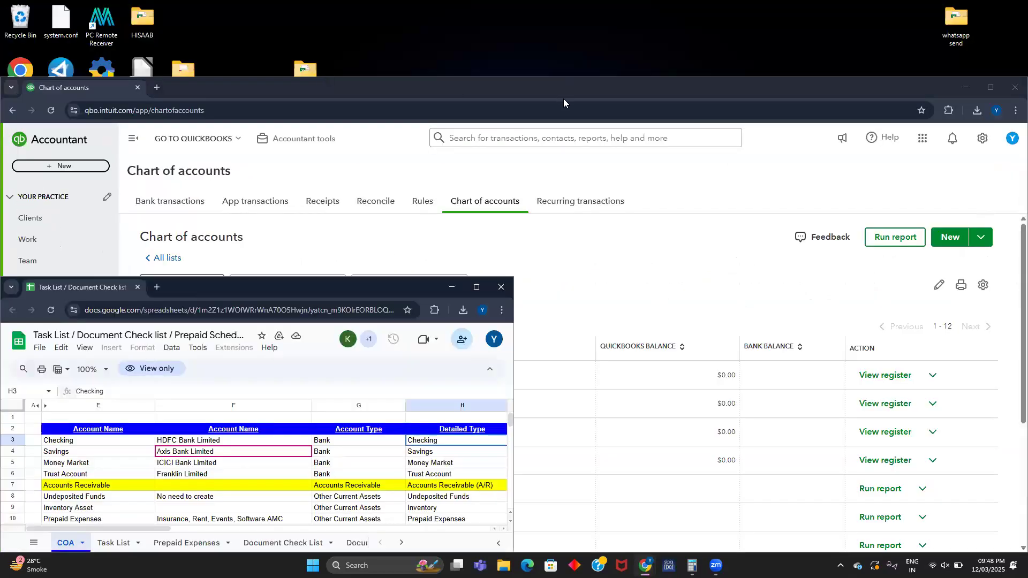
left_click(970, 91)
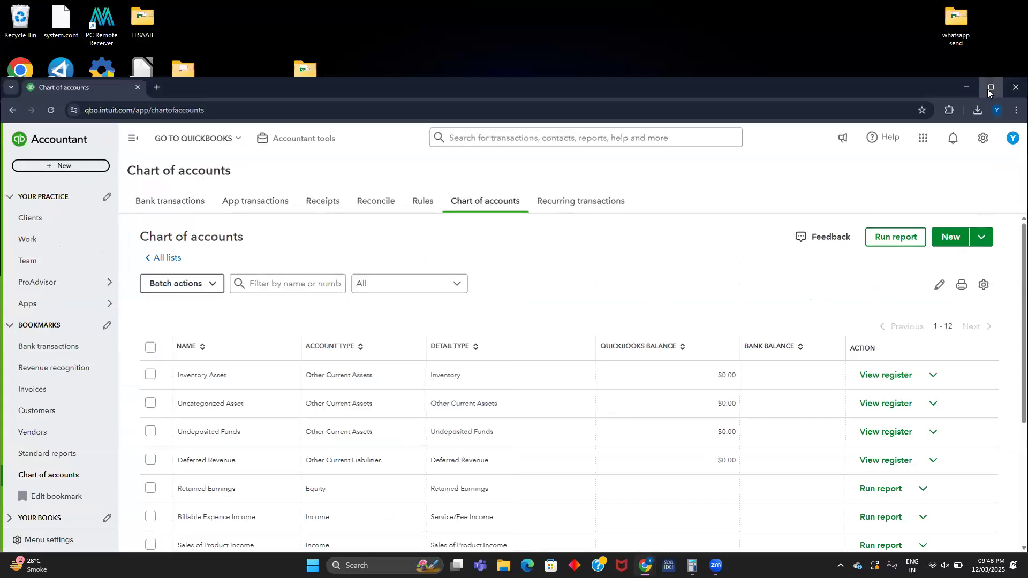
left_click(988, 88)
key("alt+Tab")
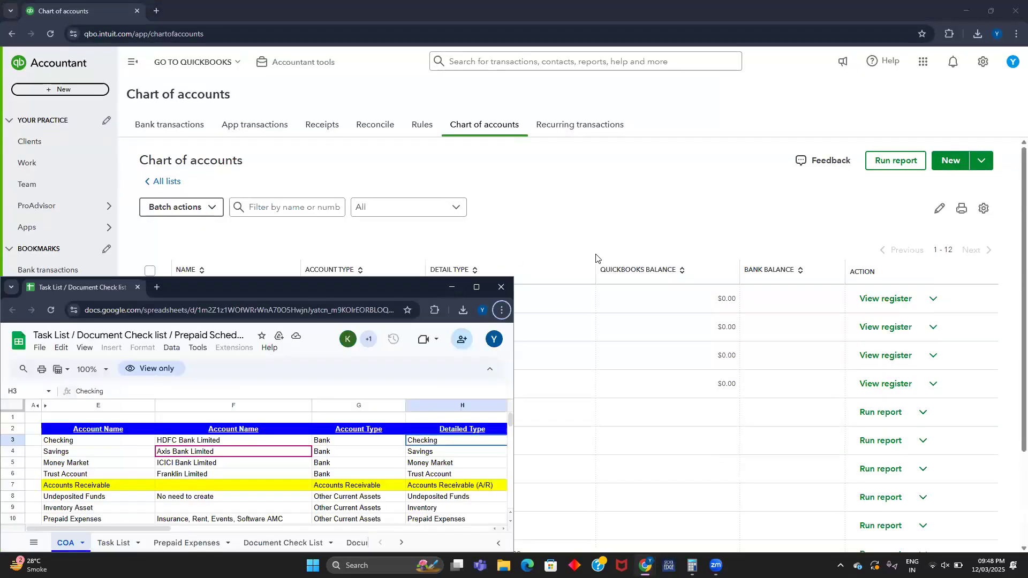
left_click(596, 257)
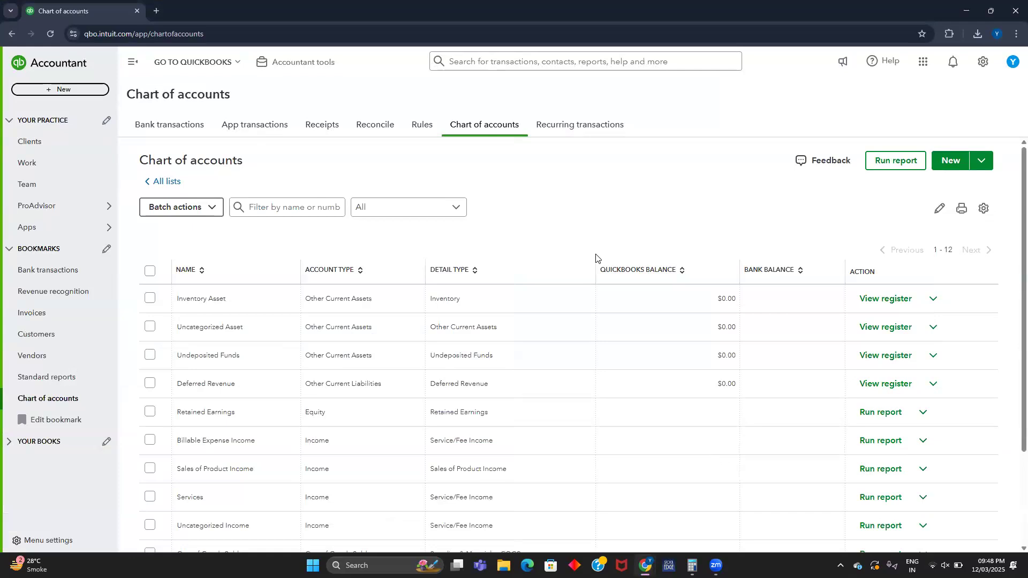
key("super+Left")
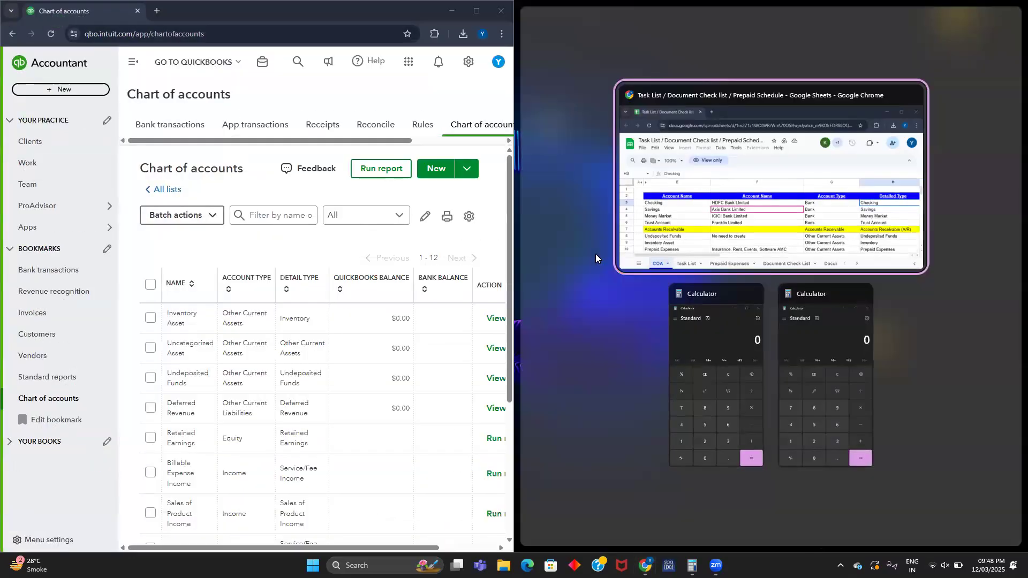
left_click(659, 245)
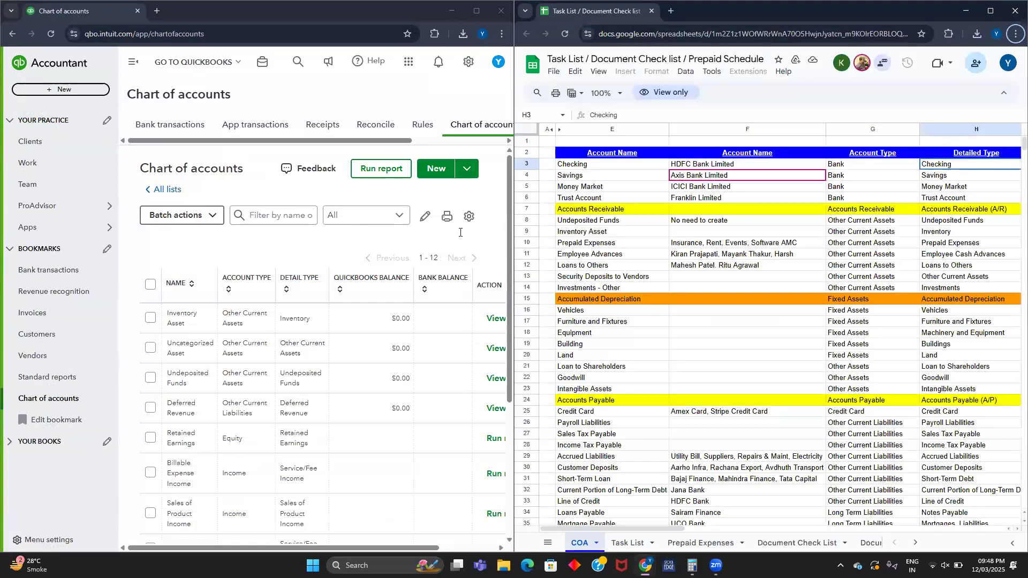
- Create and save HDFC Bank Limited as a Bank account with Checking detail type
left_click(427, 170)
left_click(427, 170)
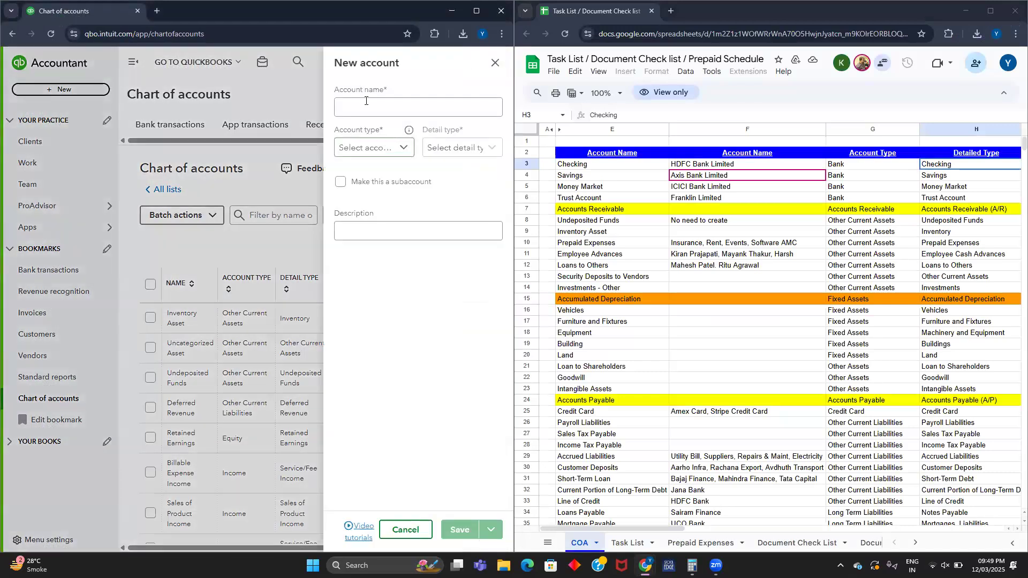
type("HD")
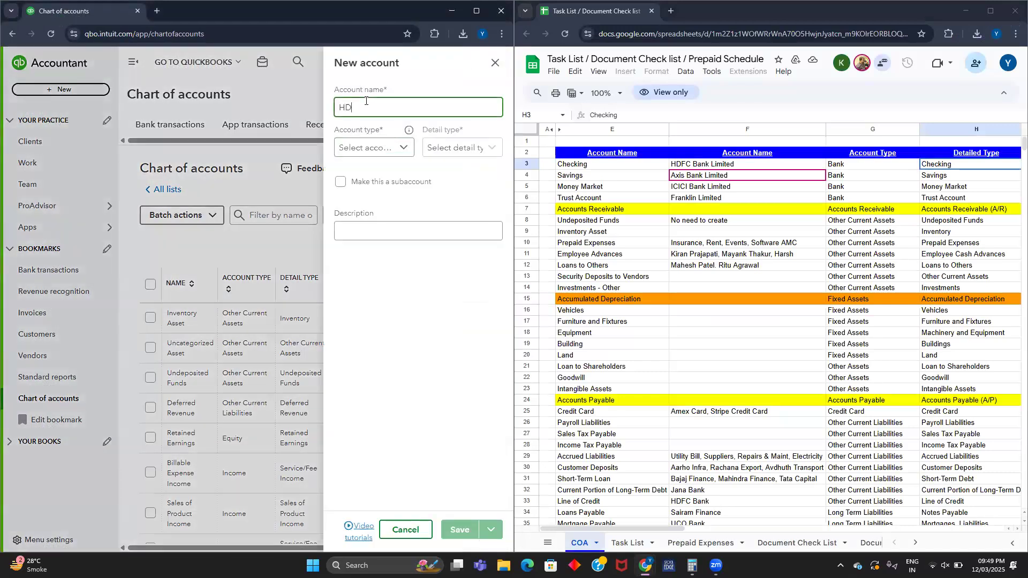
type("FC Bank Limited")
left_click(365, 147)
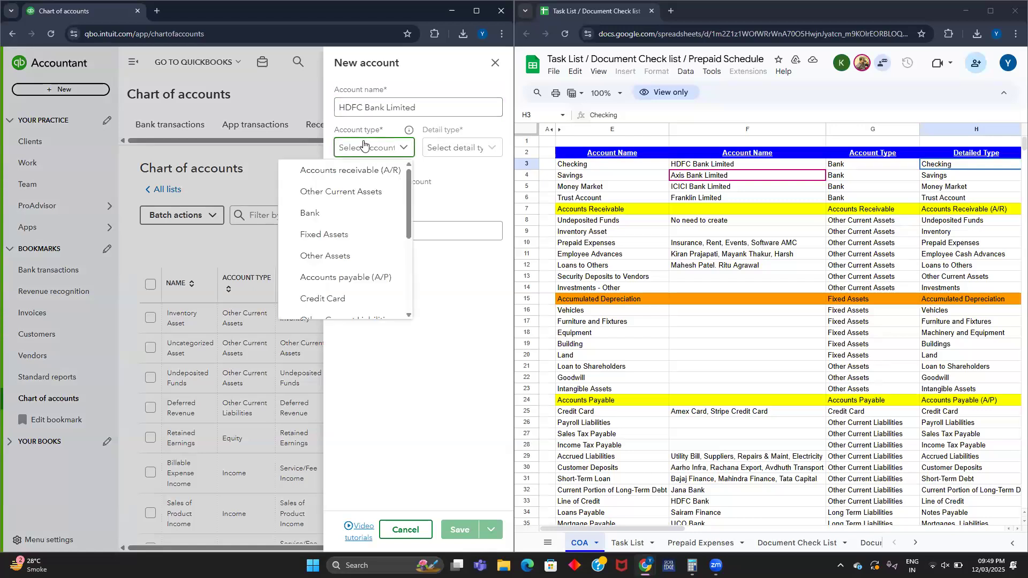
left_click(310, 213)
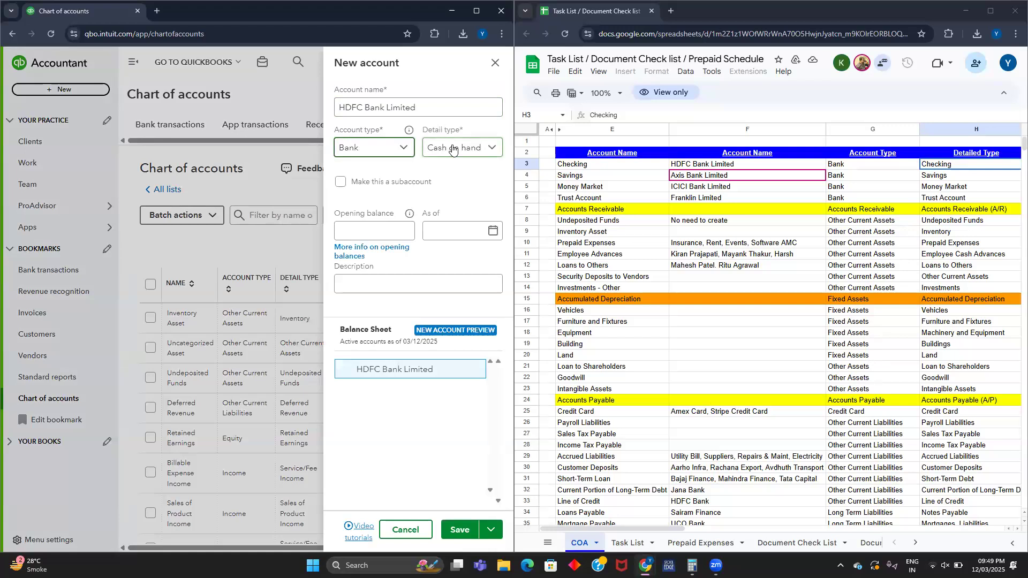
left_click(452, 149)
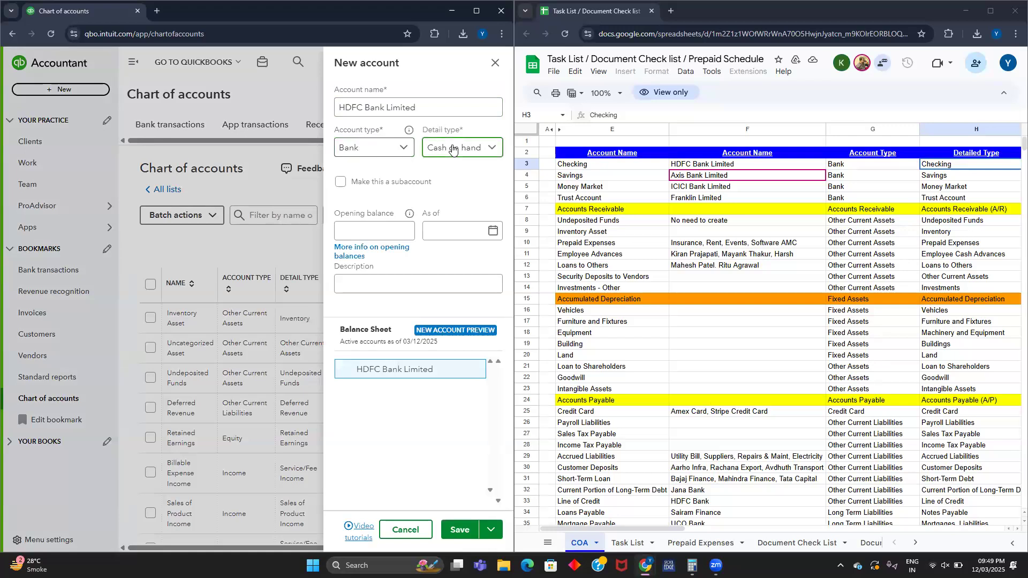
left_click(452, 149)
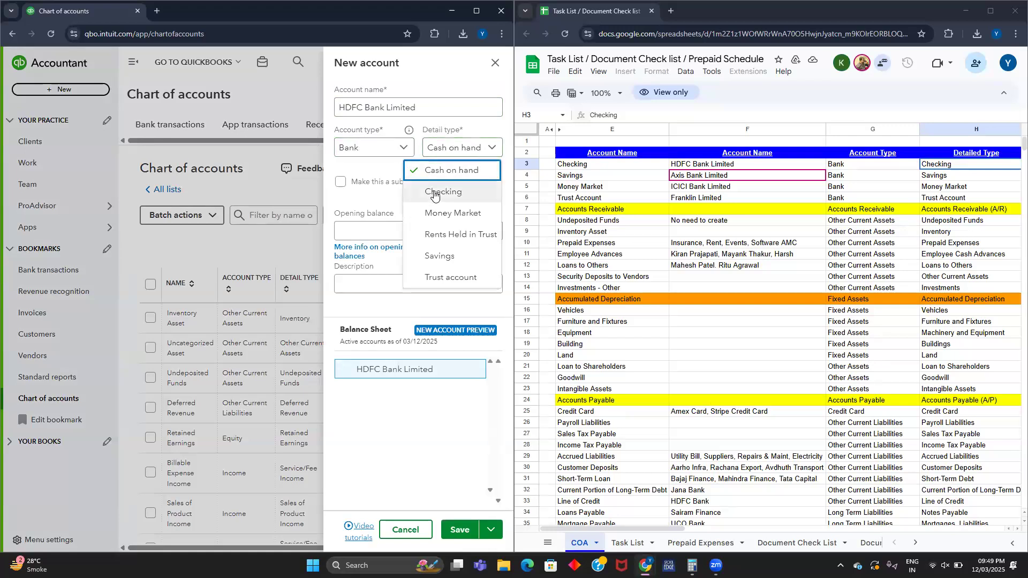
left_click(434, 191)
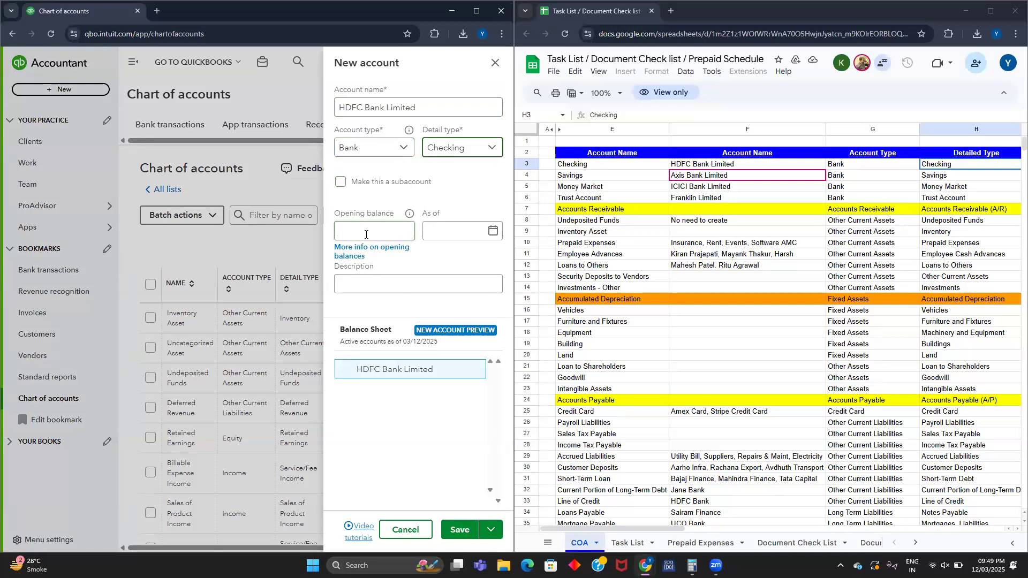
left_click(463, 529)
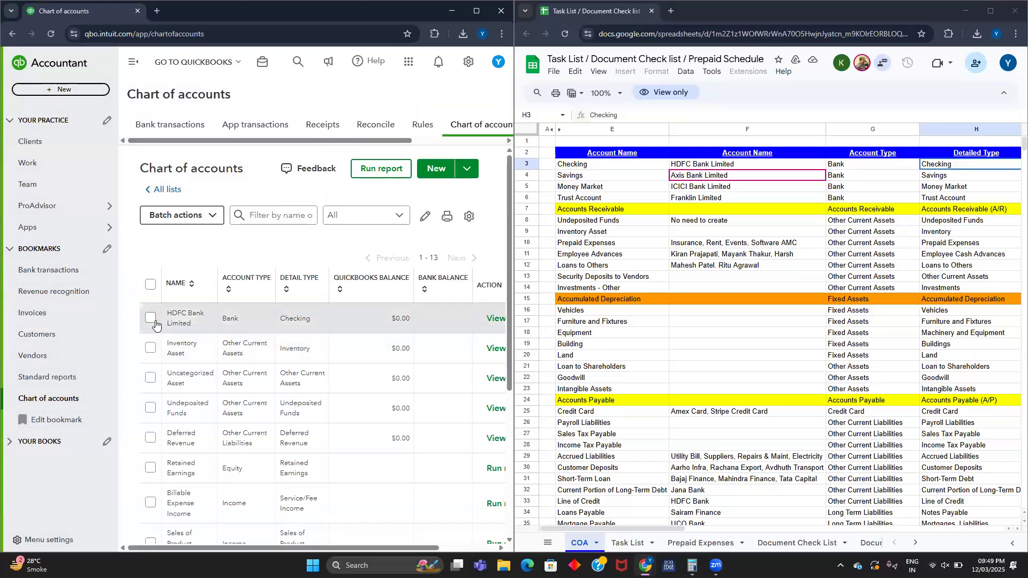
- Leave the HDFC Bank Limited register, dismissing its tour, and start a new account from the Chart of accounts
left_click(493, 320)
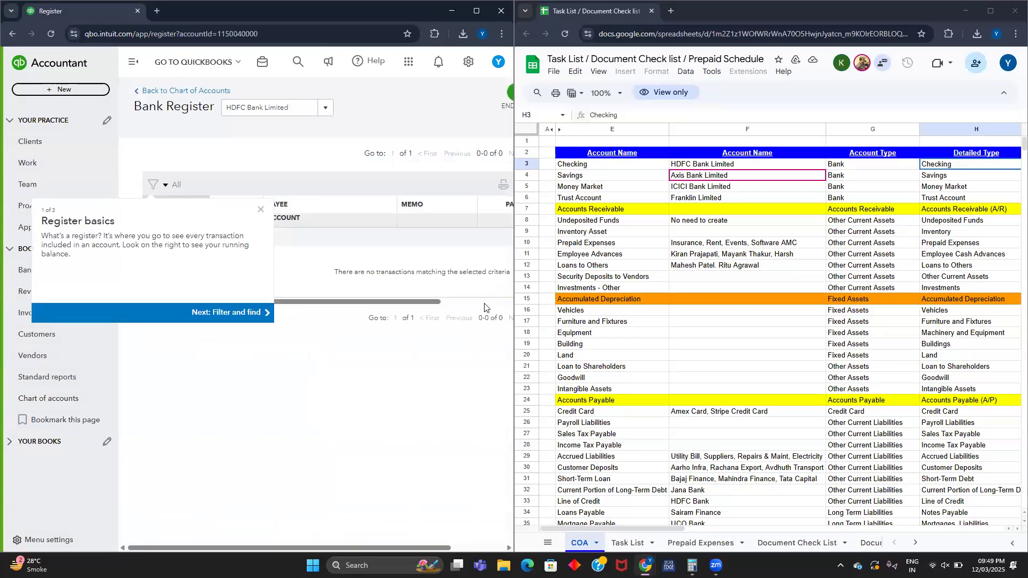
left_click(260, 209)
left_click_drag(261, 301, 507, 288)
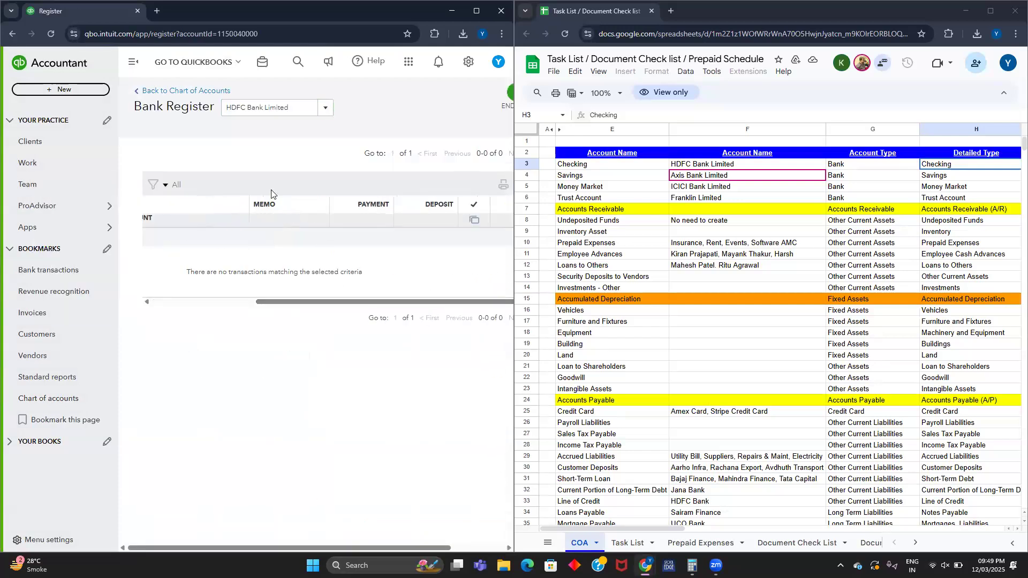
left_click(144, 91)
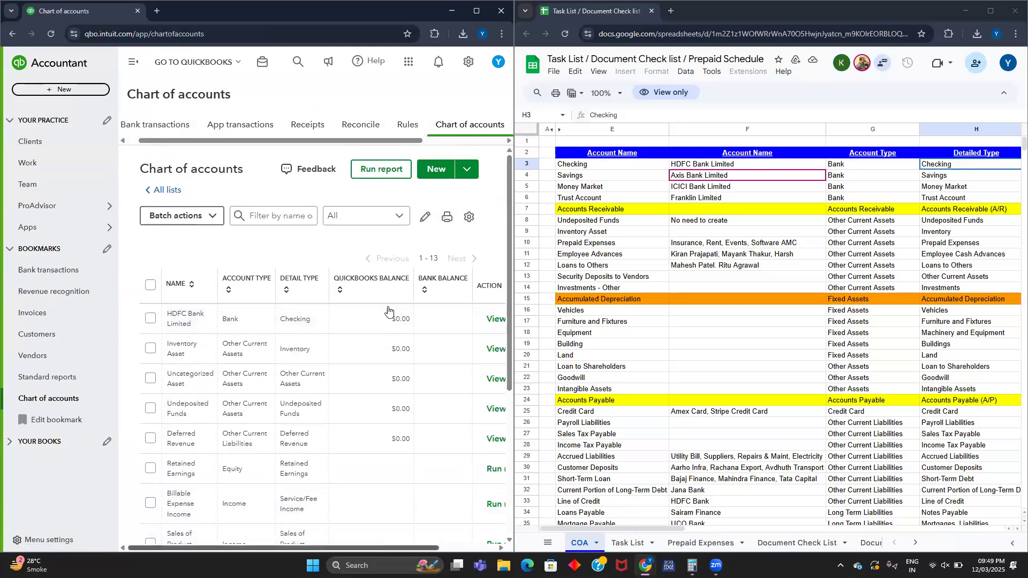
left_click(444, 177)
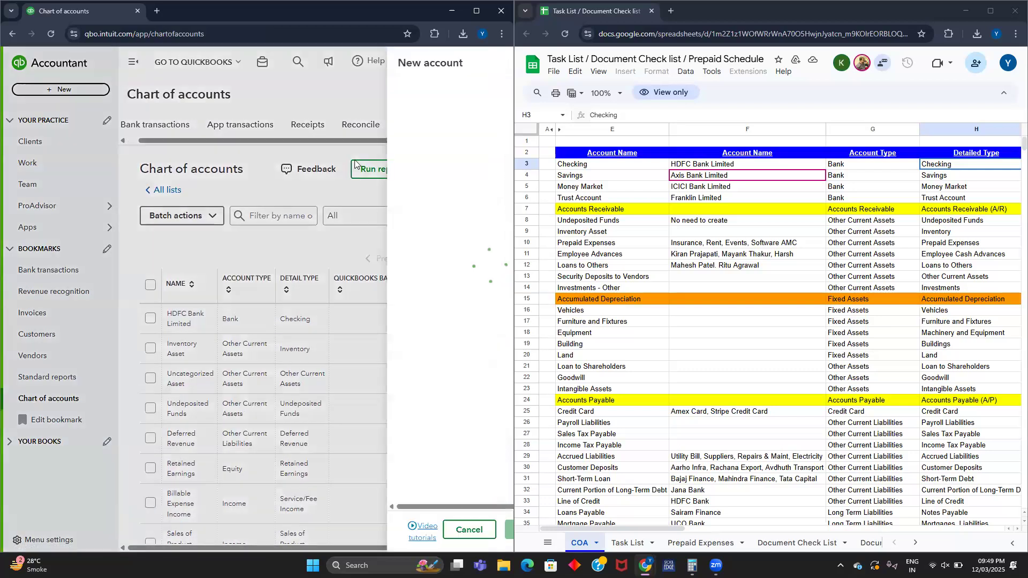
- Save Axis Bank Limited as a Bank account with Savings detail type
left_click(366, 111)
type("Axis Bank")
type("im")
key("BackSpace")
key("BackSpace")
type("imited")
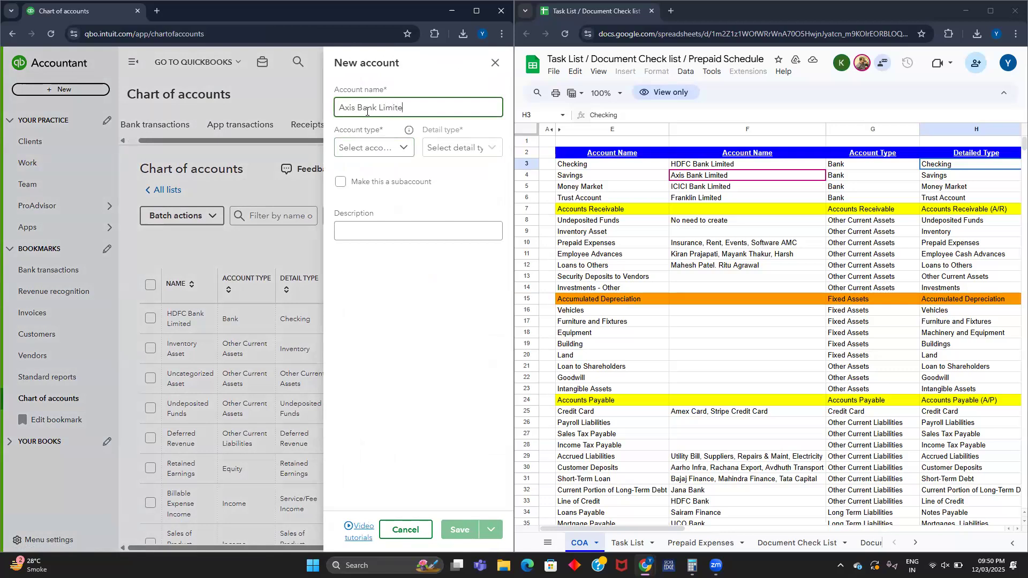
left_click(367, 145)
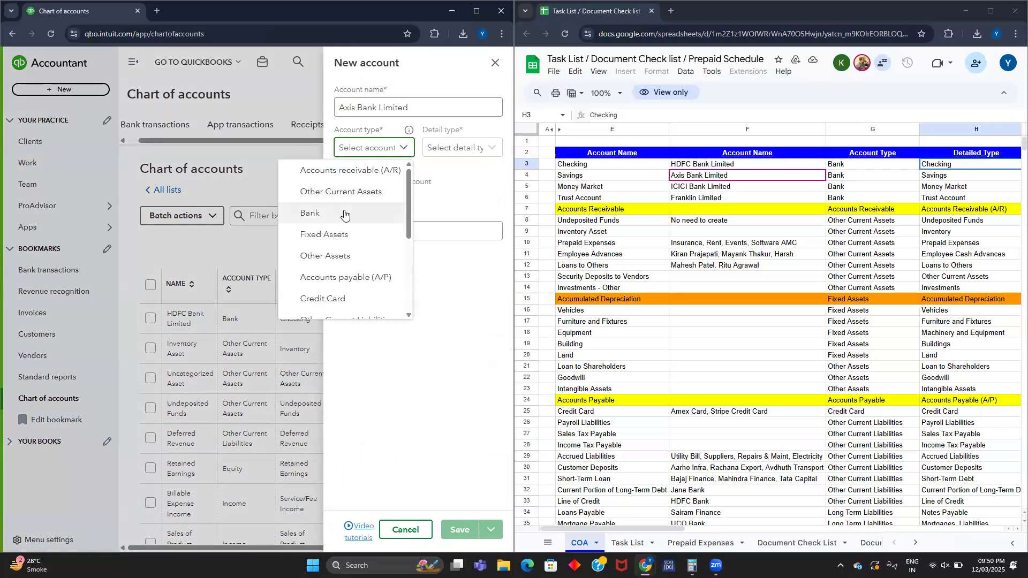
left_click(329, 212)
left_click(451, 152)
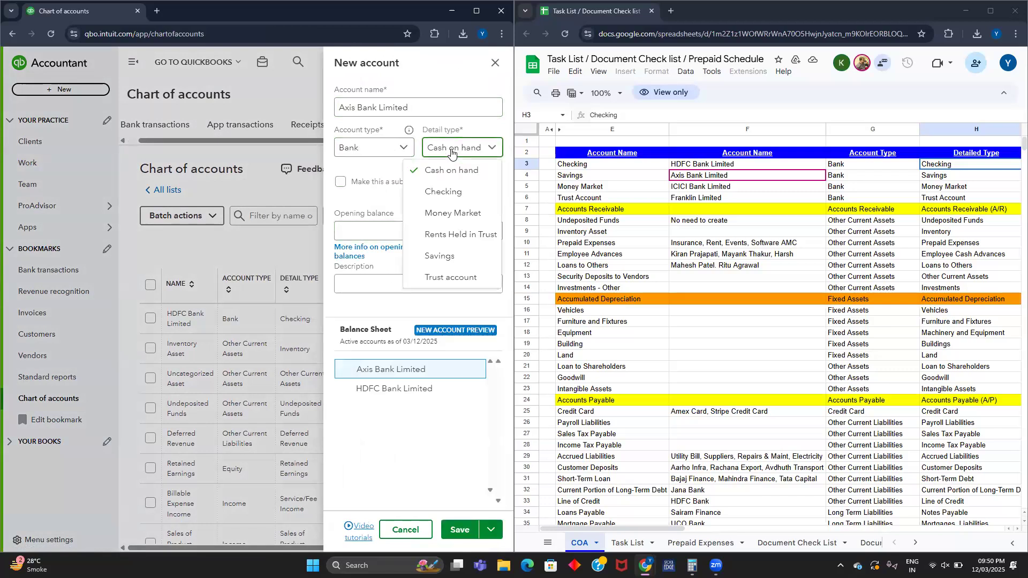
left_click(439, 256)
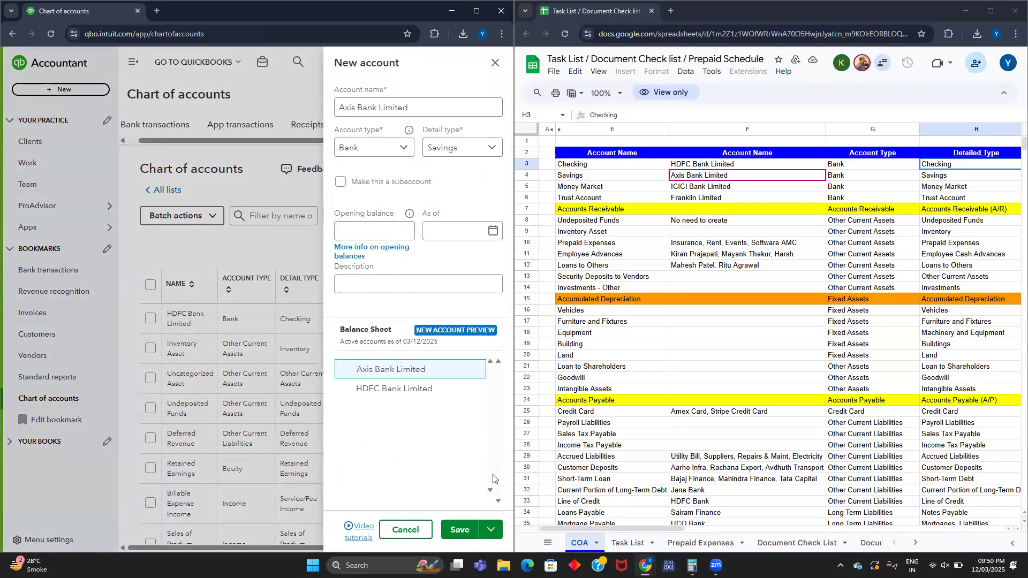
left_click(489, 529)
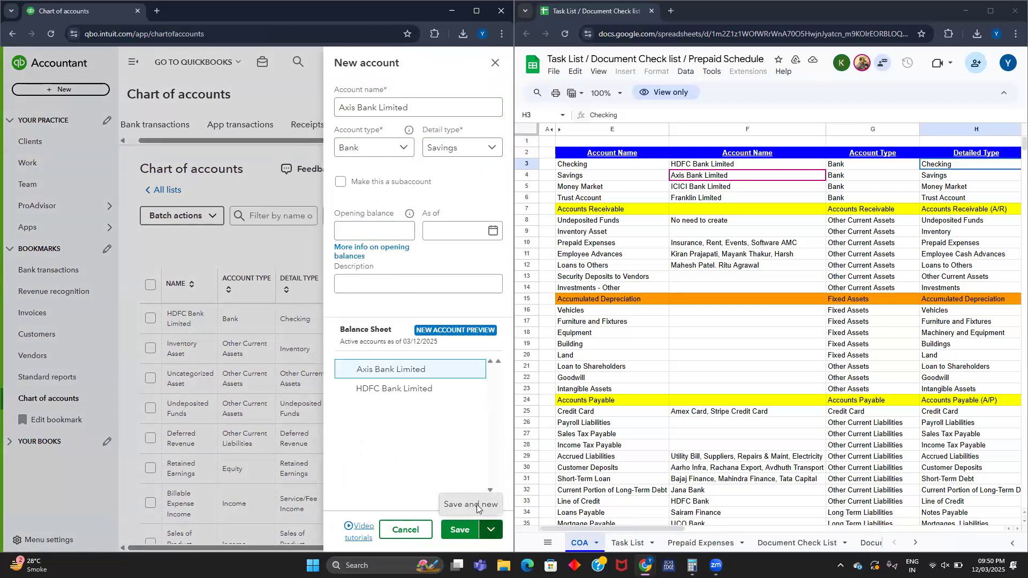
left_click(477, 505)
- Save ICICI Bank Limited as a Bank account with Money Market detail type
left_click(434, 106)
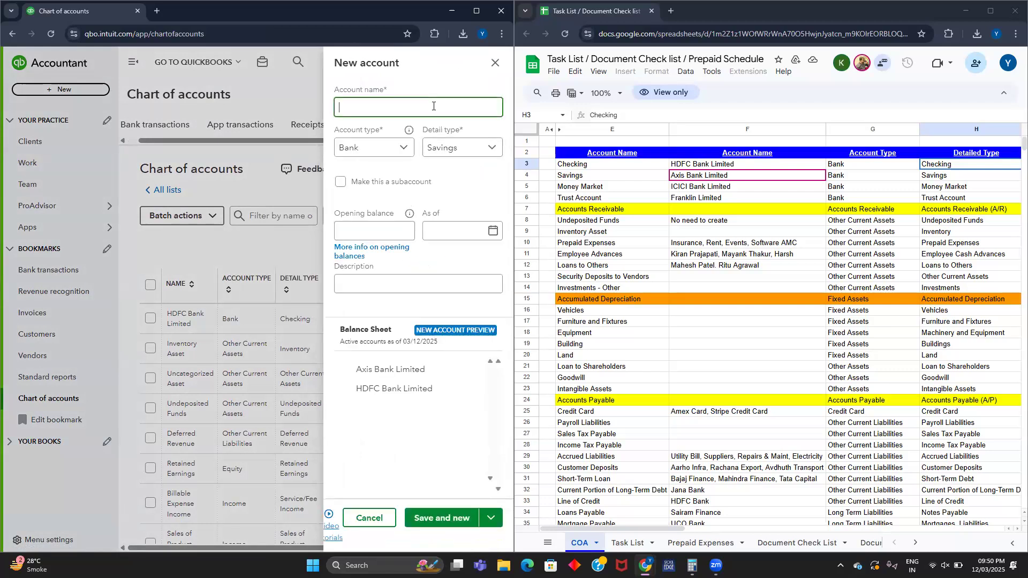
type("ICICI Bank Limited")
left_click(443, 155)
left_click(443, 156)
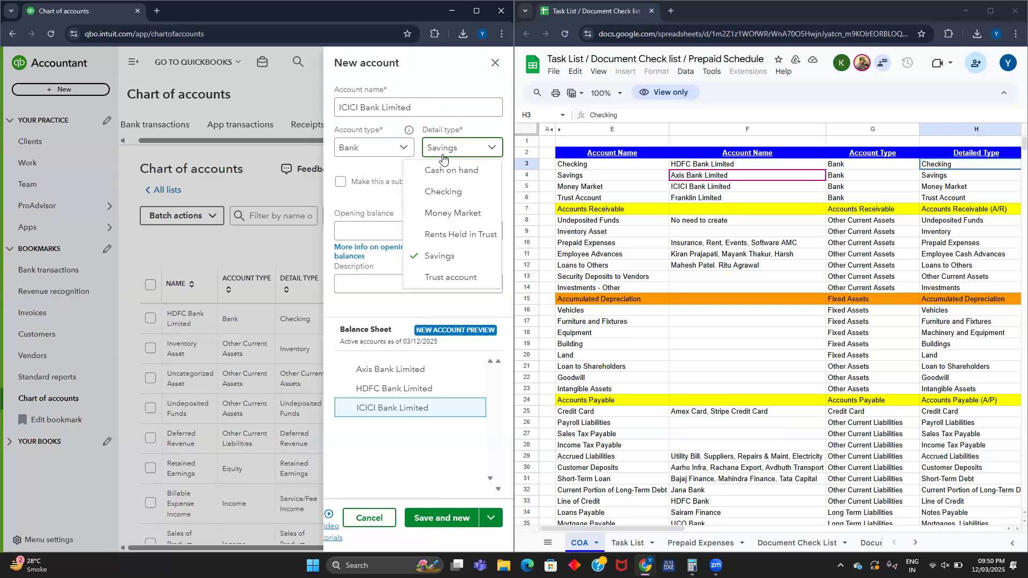
left_click(443, 209)
left_click(491, 520)
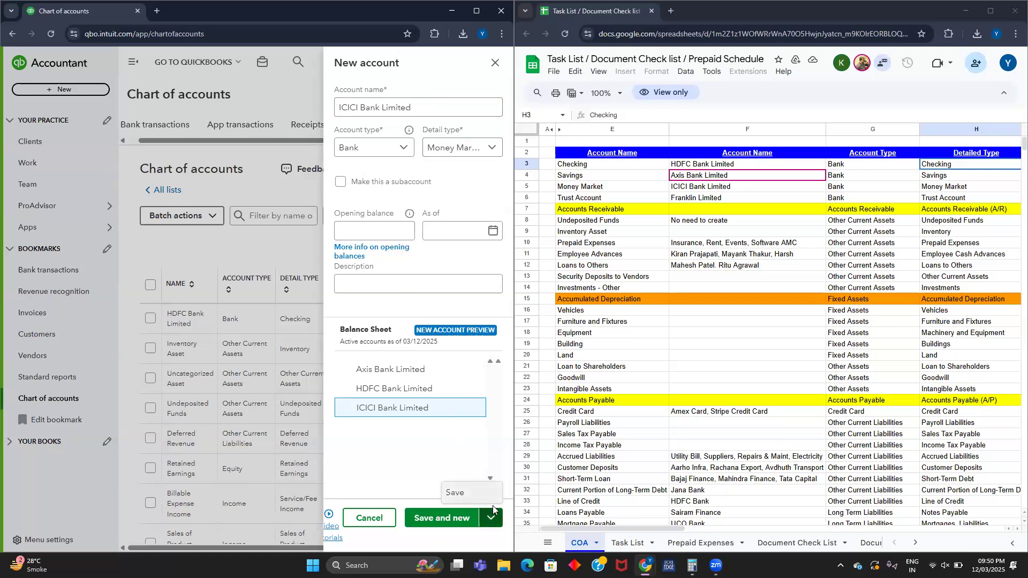
left_click(465, 518)
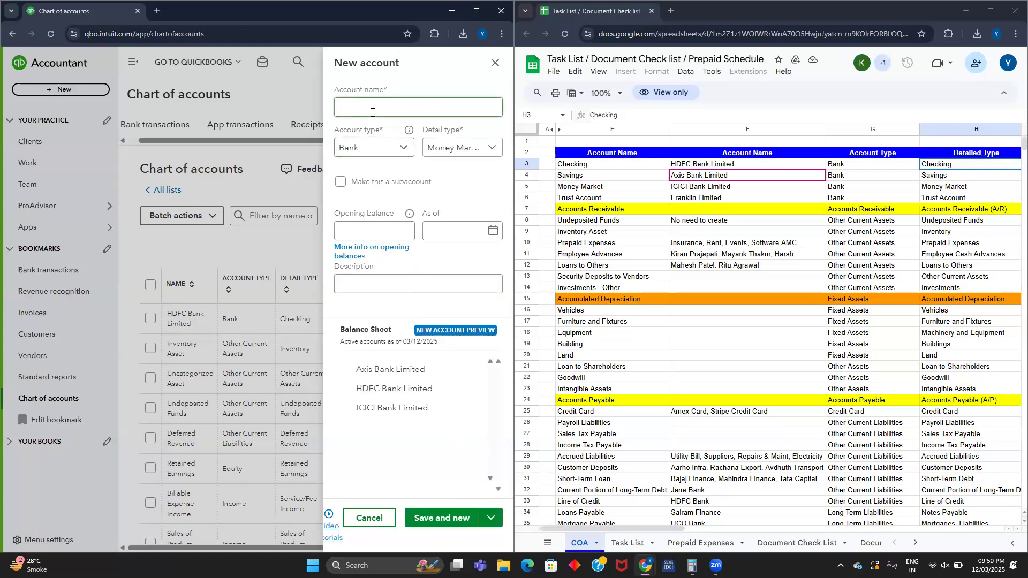
- Save Franklin Limited as a Bank account with Trust account detail type
type("Fran")
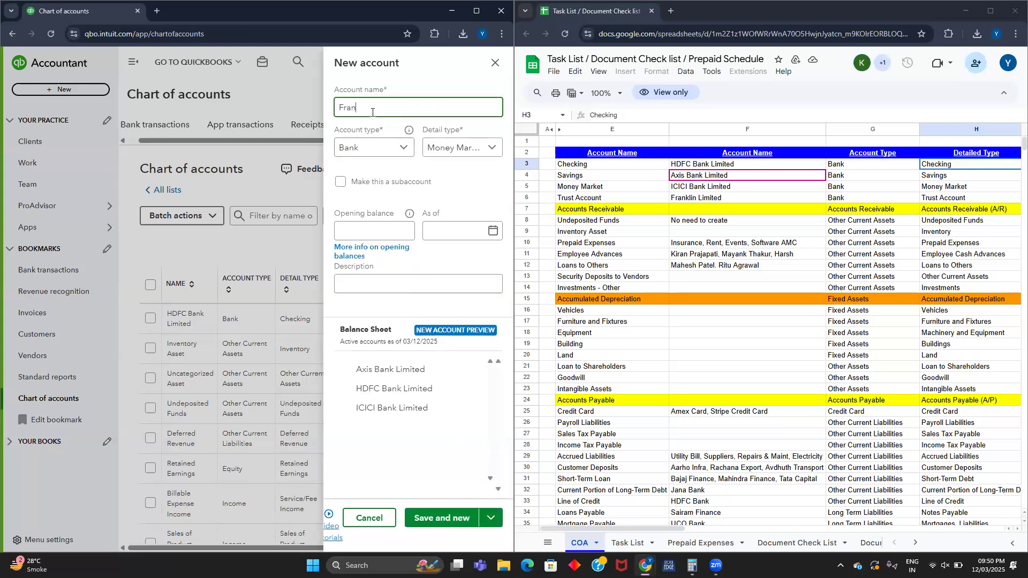
type("klin Limited")
left_click(478, 154)
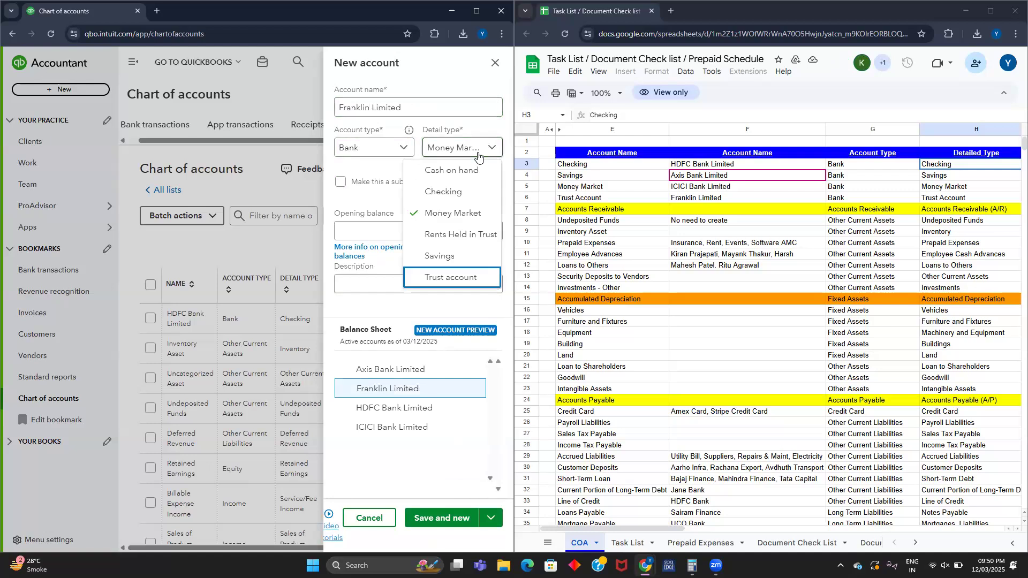
left_click(430, 273)
left_click(432, 522)
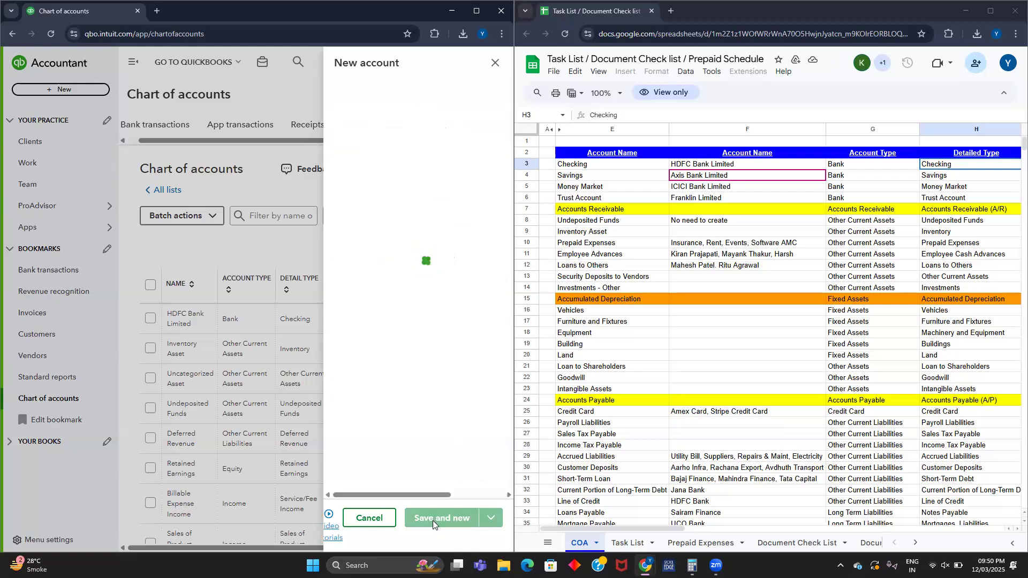
left_click(407, 111)
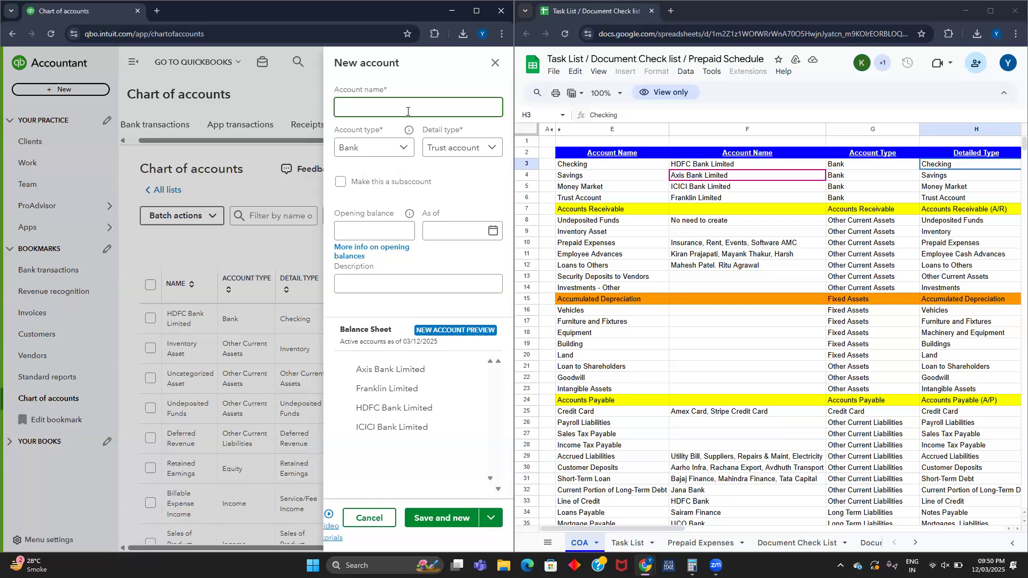
- Type 'Insurance Rent Events Software AMC' as the account name
type("Insurance Rent Events Software AMC")
- Compare the Inventory Asset and Prepaid Expenses rows in the sheet and browse the account types
left_click(605, 235)
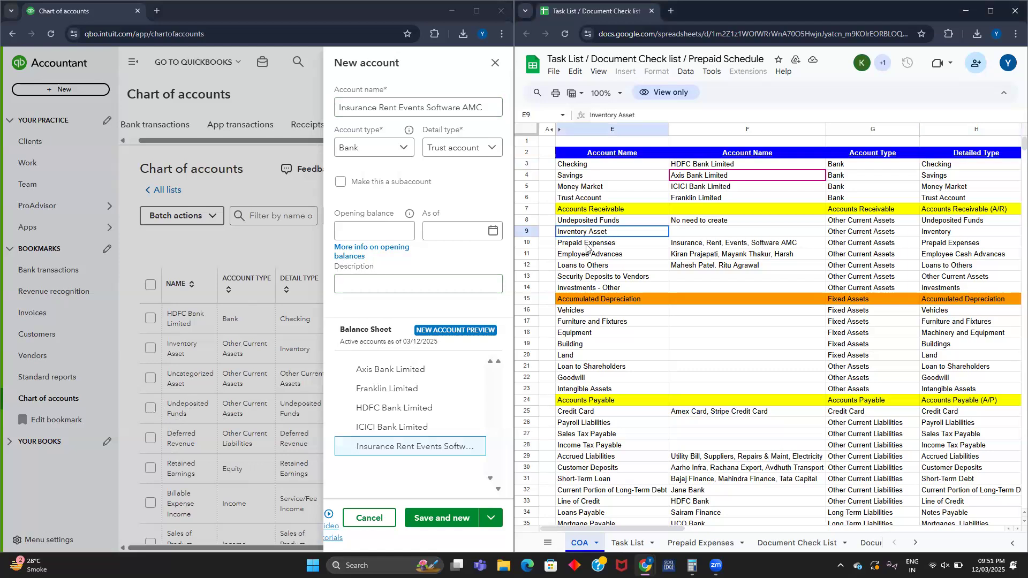
left_click(585, 248)
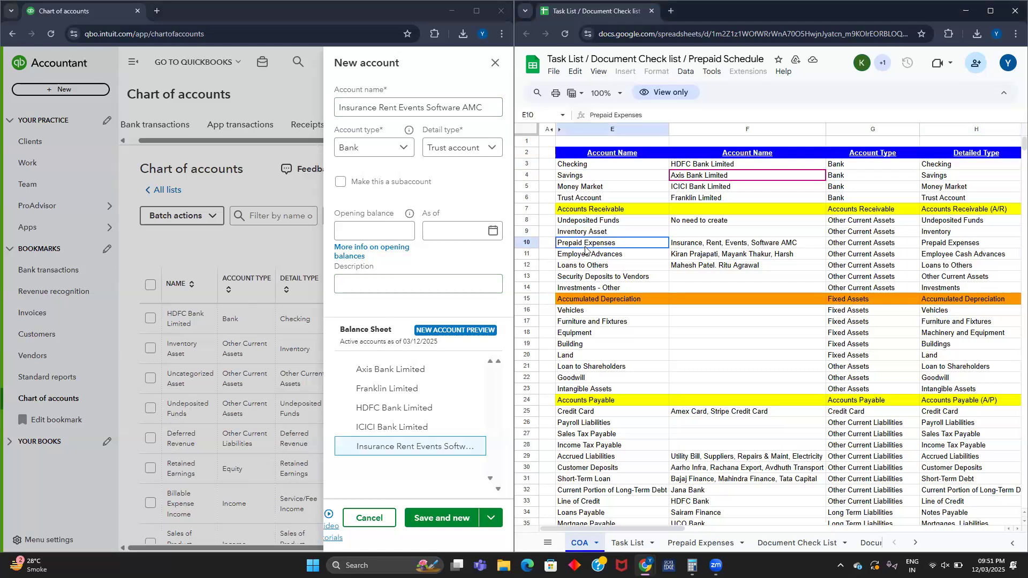
left_click(384, 147)
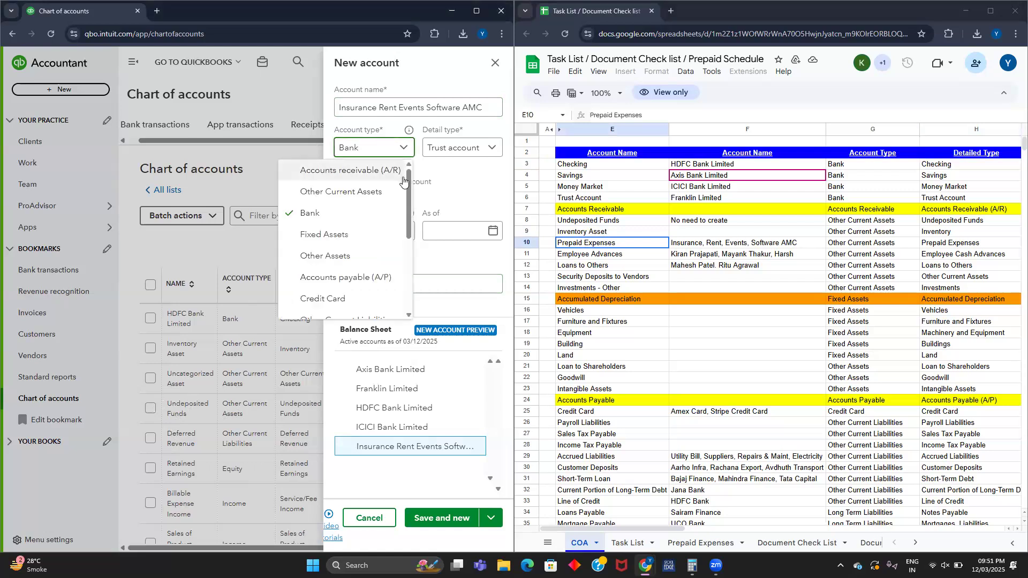
left_click_drag(409, 185, 427, 268)
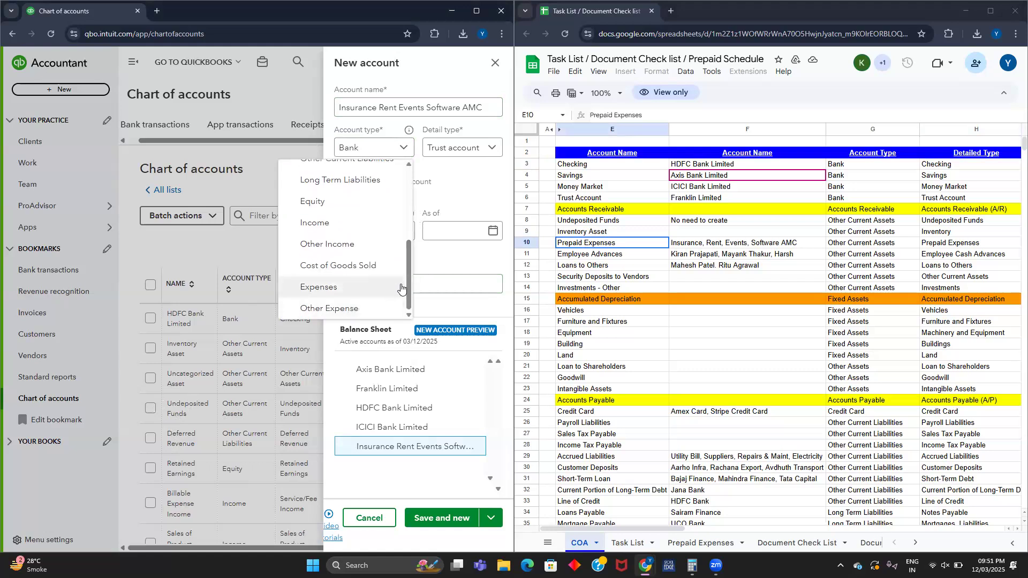
left_click_drag(408, 283, 405, 211)
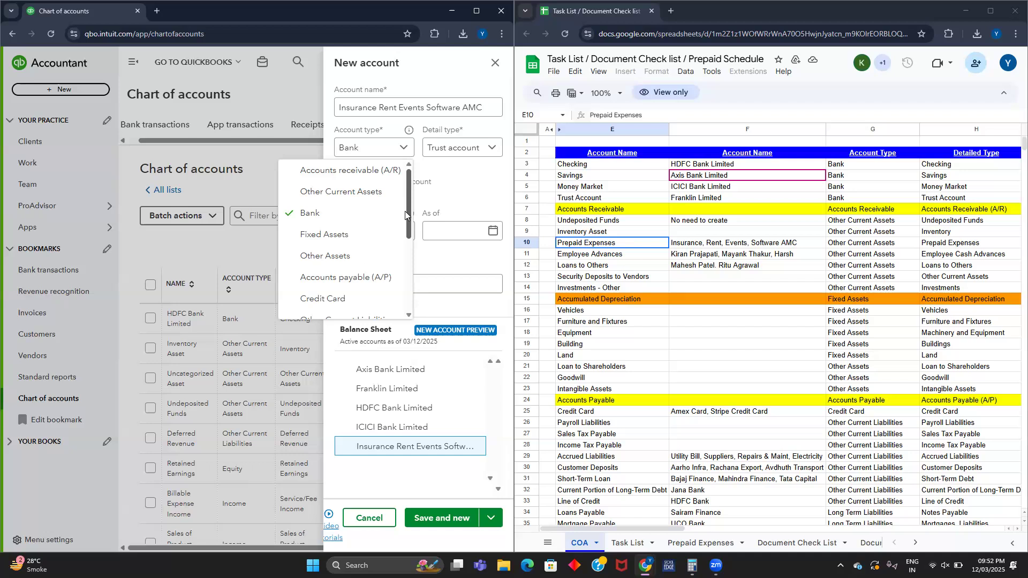
- Change the account name to 'Prepaid Expenses'
left_click(485, 108)
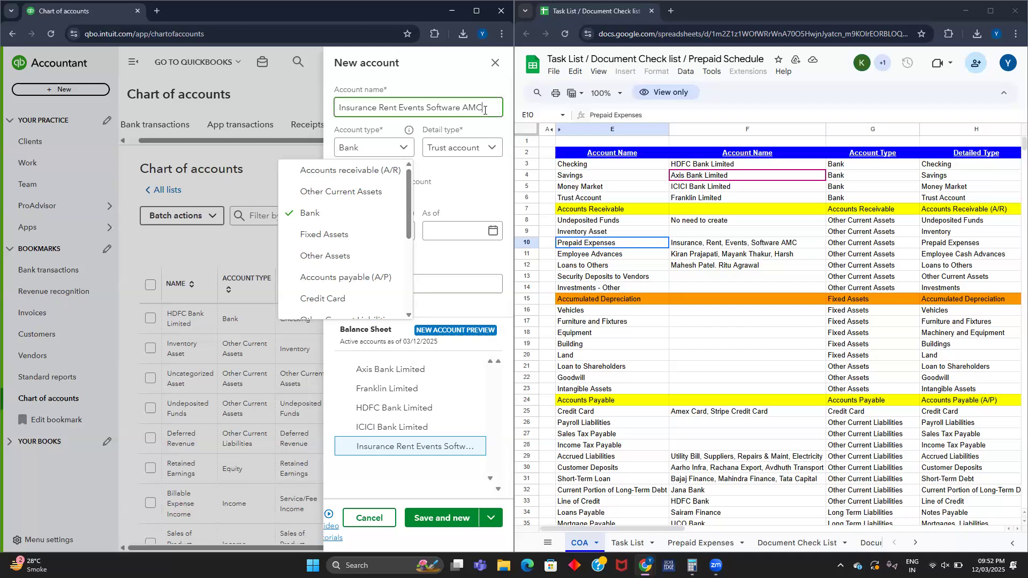
key("BackSpace")
key("BackSpace")
key("BackSpace")
key("BackSpace")
key("BackSpace")
key("BackSpace")
key("BackSpace")
key("BackSpace")
key("BackSpace")
key("BackSpace")
key("BackSpace")
key("BackSpace")
key("BackSpace")
key("BackSpace")
key("BackSpace")
key("BackSpace")
key("BackSpace")
key("BackSpace")
key("BackSpace")
key("BackSpace")
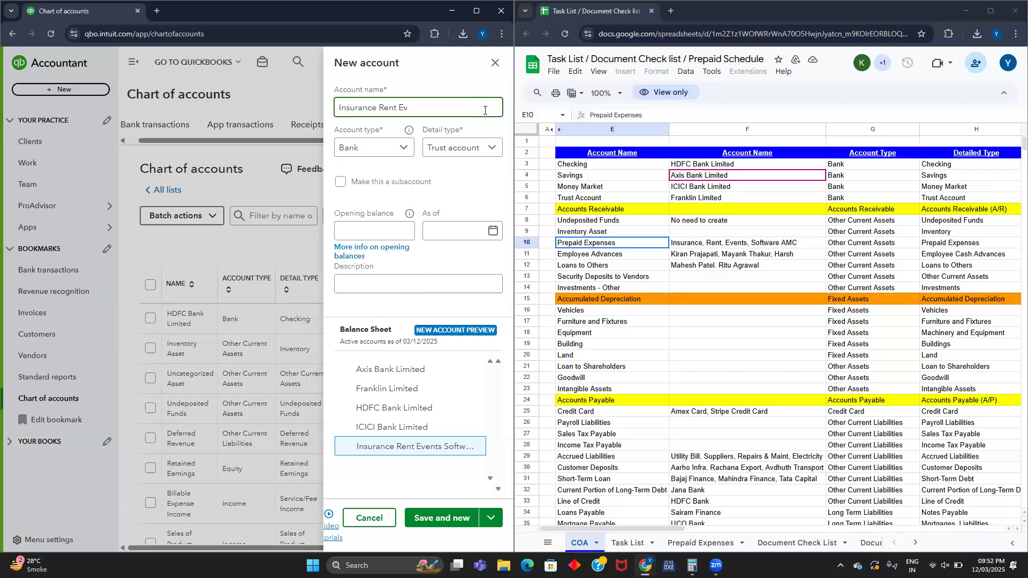
key("BackSpace")
key("BackSpace")
key("BackSpace")
key("BackSpace")
key("BackSpace")
key("BackSpace")
key("BackSpace")
key("BackSpace")
key("BackSpace")
key("BackSpace")
key("BackSpace")
key("BackSpace")
key("BackSpace")
key("BackSpace")
type("Prepaid Expenses")
left_click(366, 149)
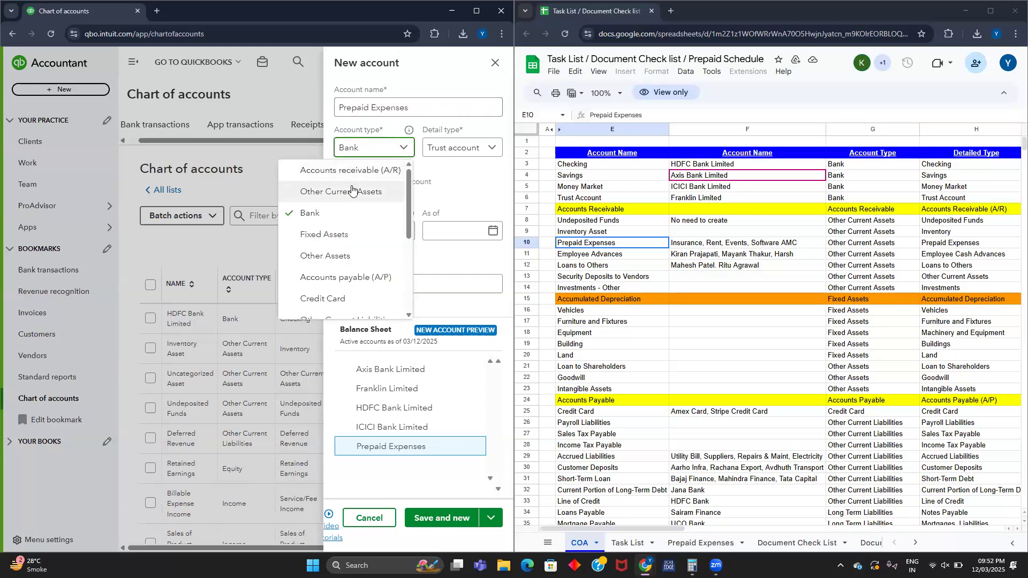
- Give Prepaid Expenses the Other Current Assets type and Prepaid Expenses detail type, then save it
left_click(348, 194)
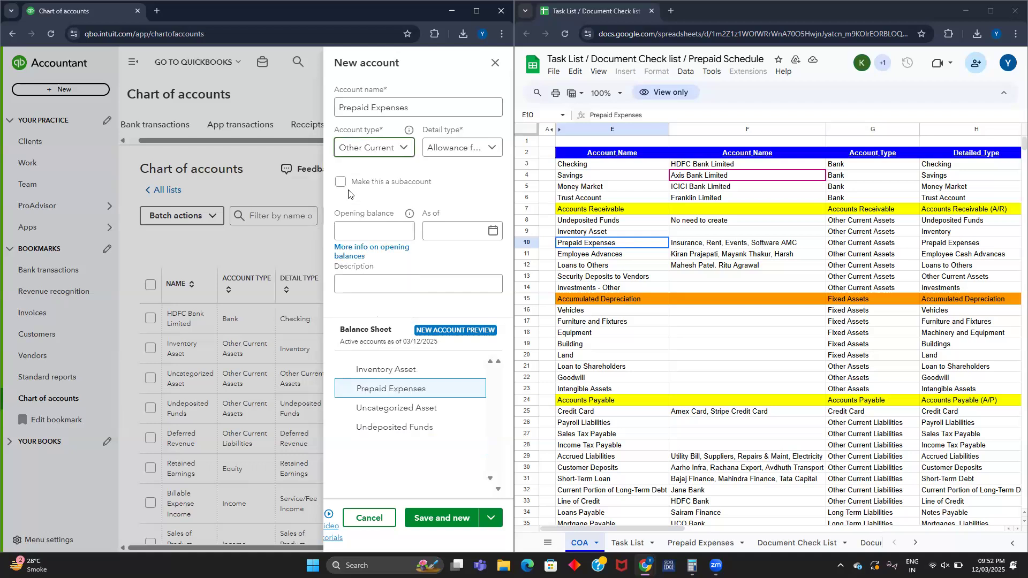
left_click(458, 148)
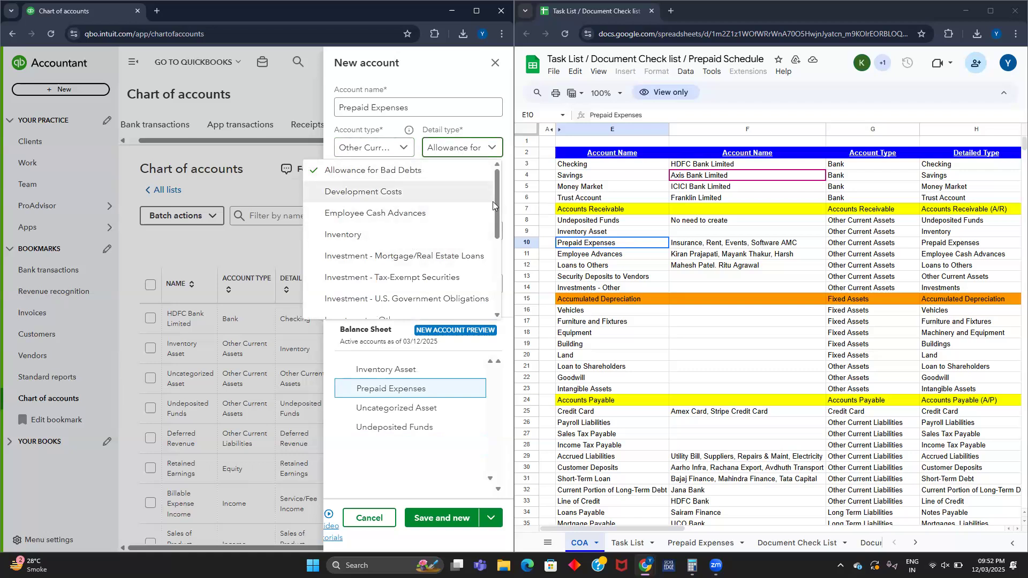
left_click_drag(496, 203, 491, 276)
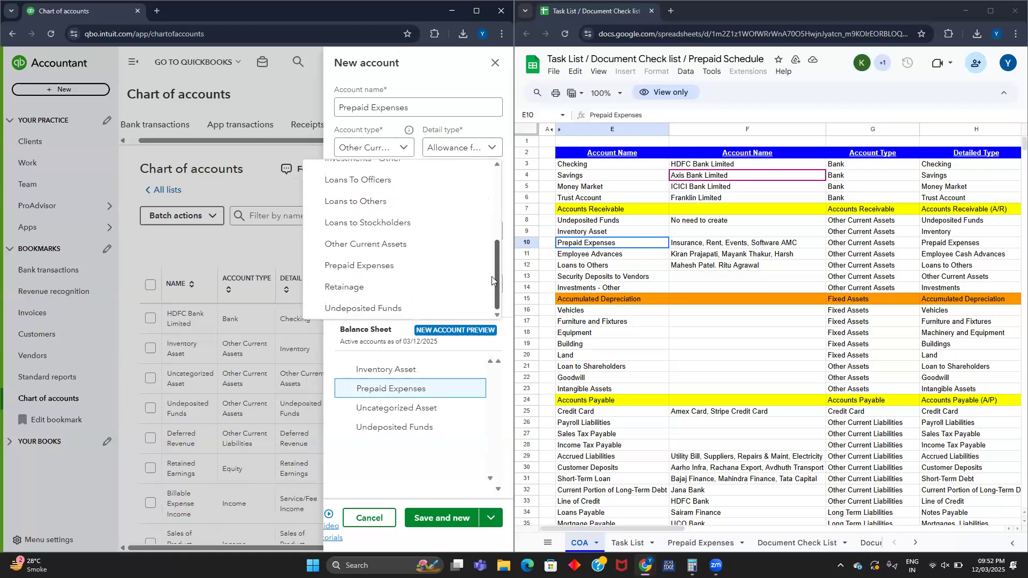
left_click(332, 269)
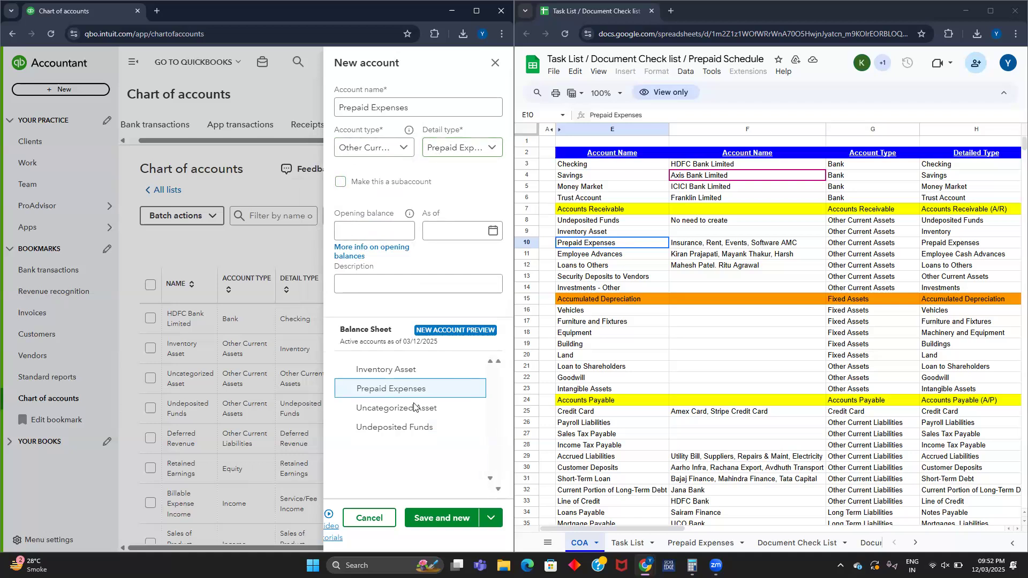
left_click(437, 517)
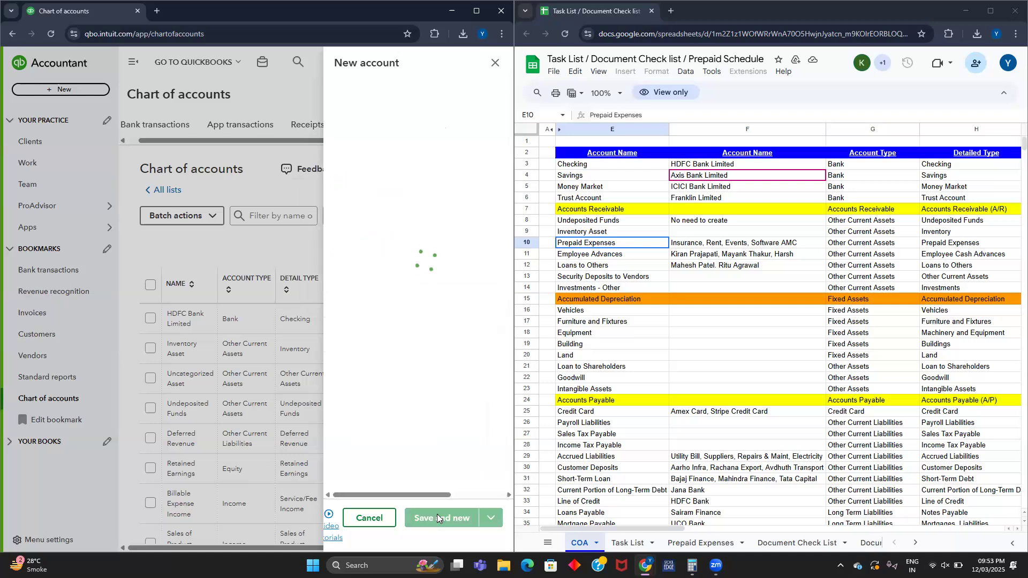
- Save Insurance as an Other Current Assets sub-account with Prepaid Expenses as parent
left_click(369, 114)
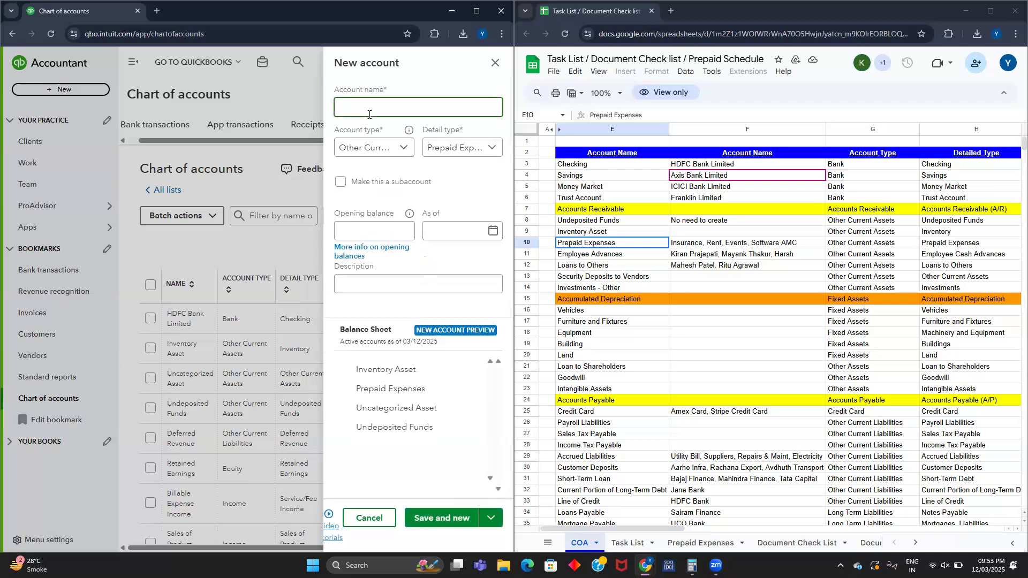
type("Insurance")
left_click(367, 152)
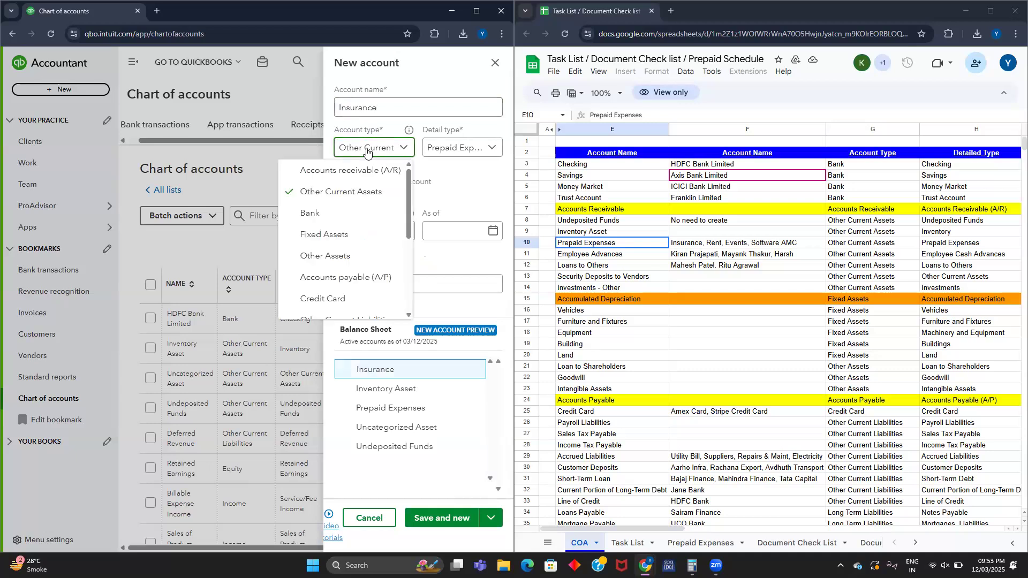
mouse_move(409, 188)
left_mouse_down()
mouse_move(419, 276)
mouse_move(413, 179)
left_mouse_up()
left_click(343, 185)
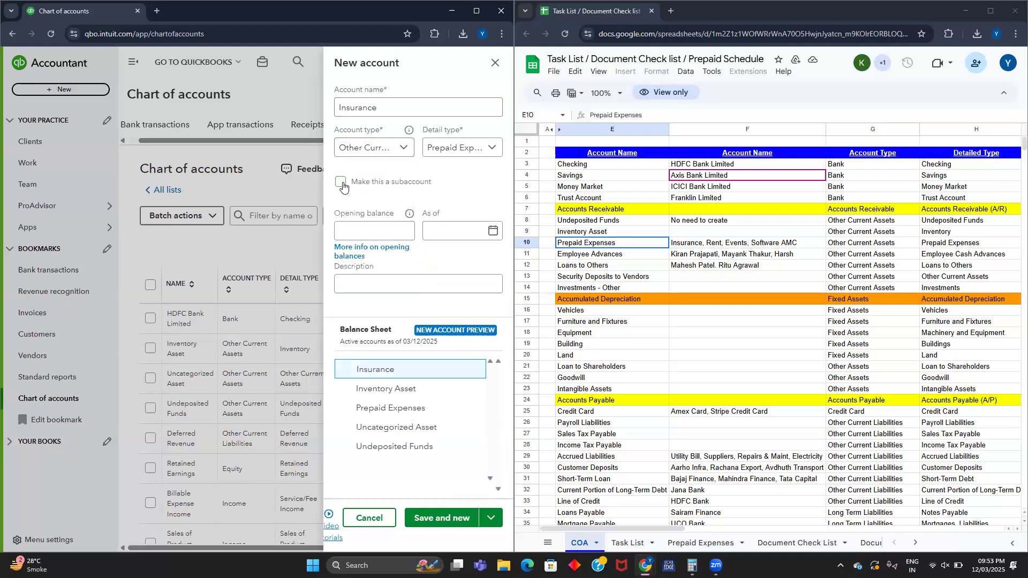
left_click(341, 183)
left_click(363, 221)
type("pre")
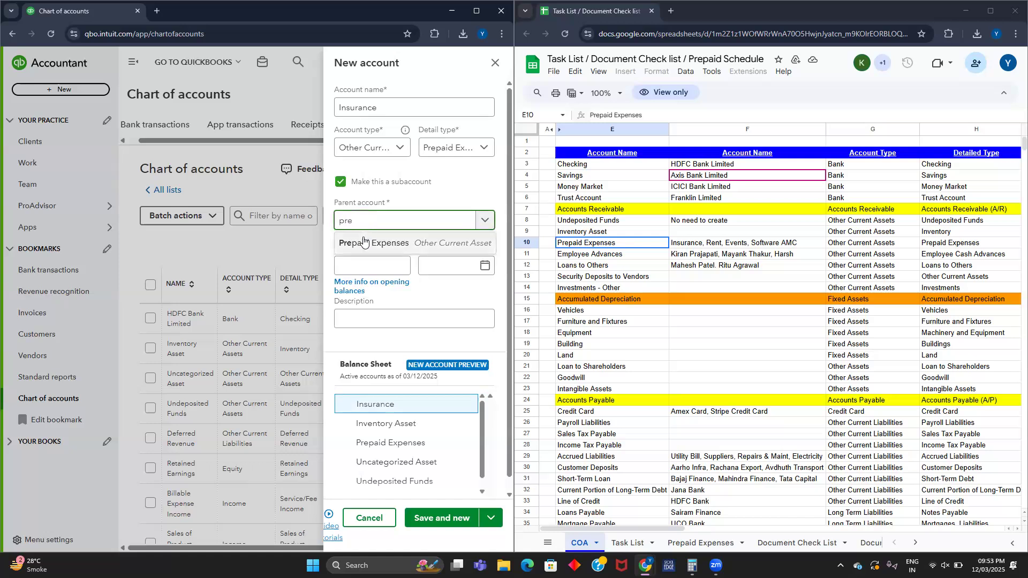
left_click(363, 243)
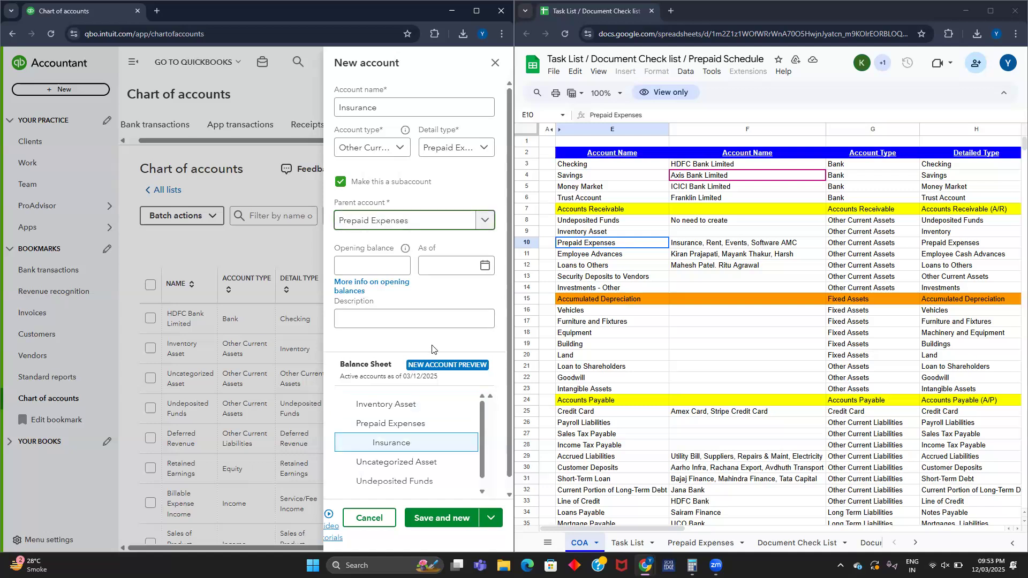
left_click(432, 527)
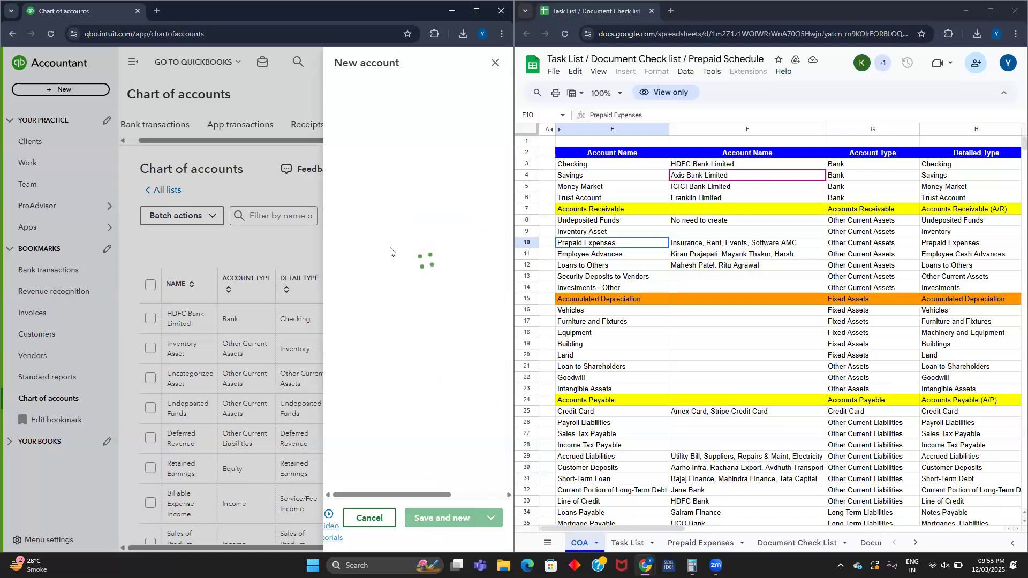
- Save Rent as a sub-account of Prepaid Expenses
left_click(358, 105)
type("Rent")
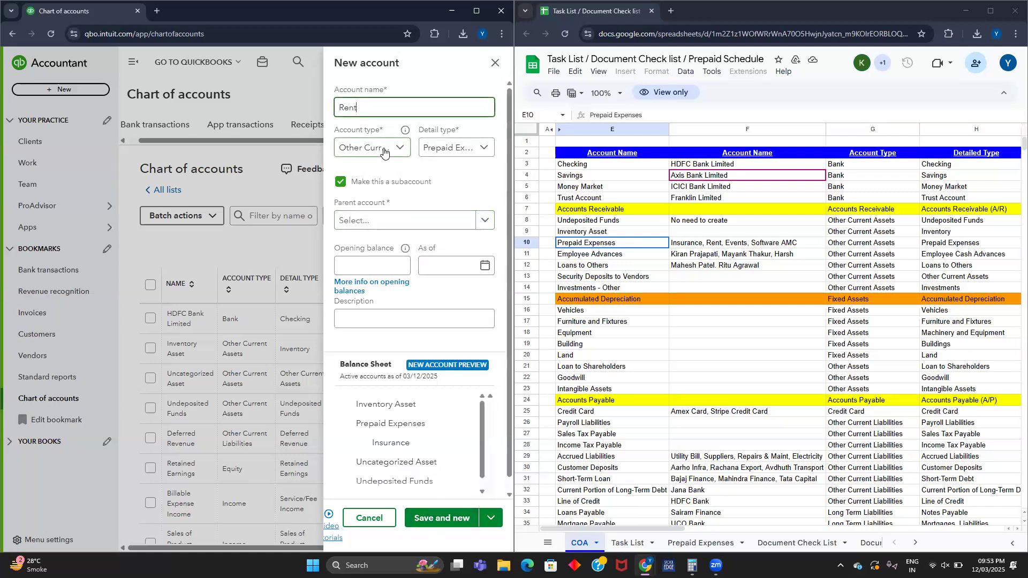
left_click(365, 224)
type("pre")
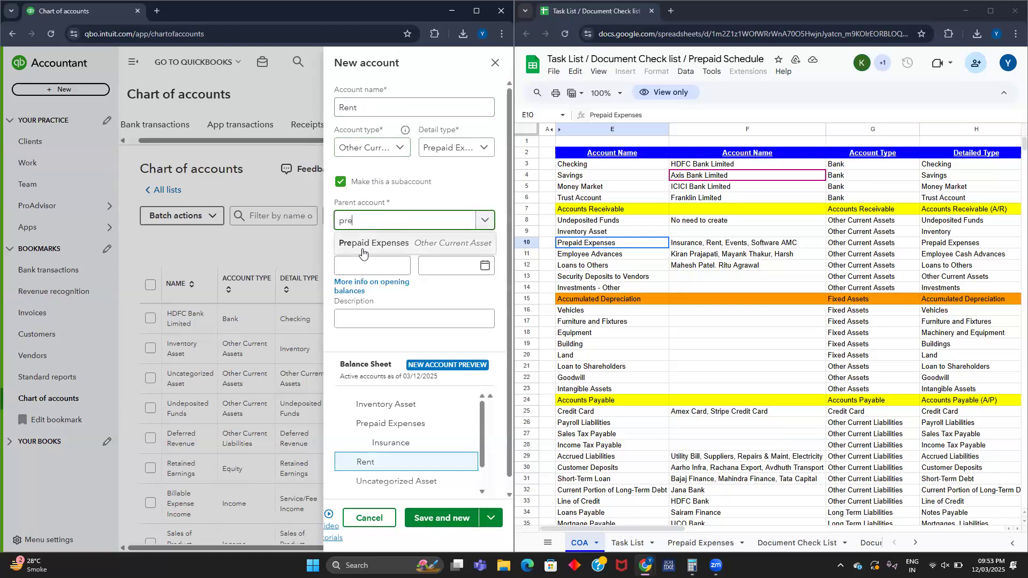
left_click(370, 244)
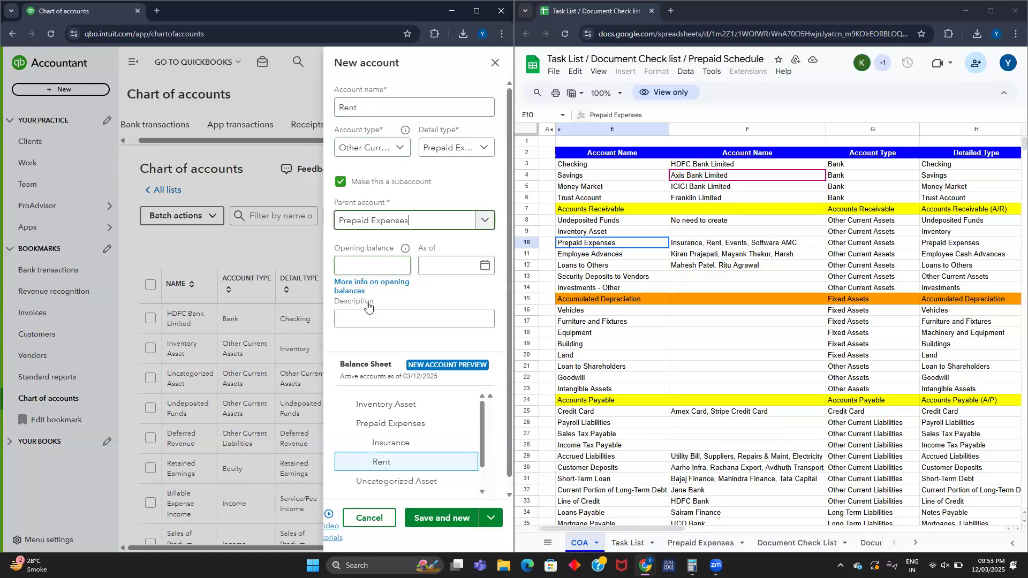
left_click(440, 522)
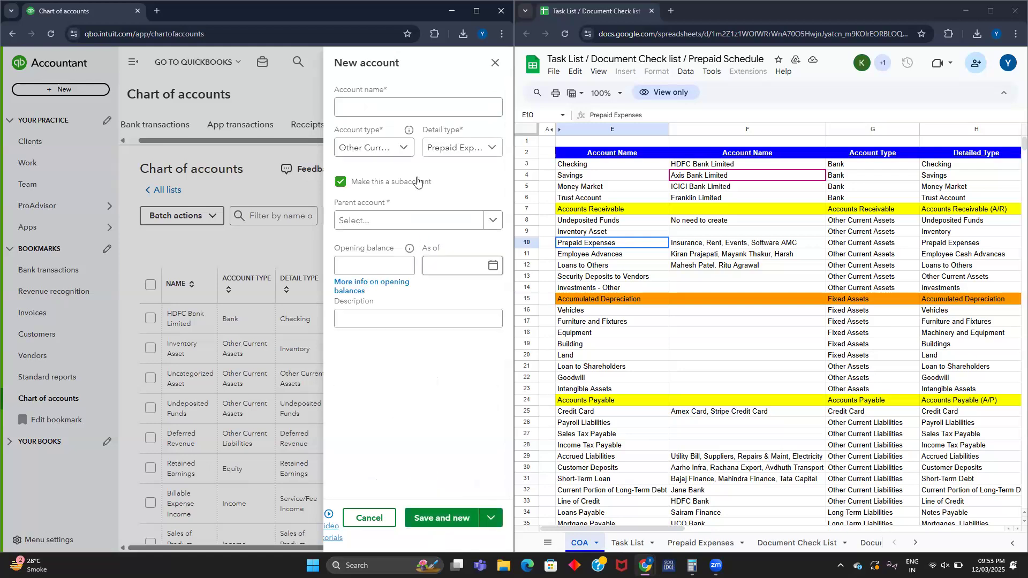
- Save Events as a sub-account of Prepaid Expenses
left_click(384, 115)
type("Events")
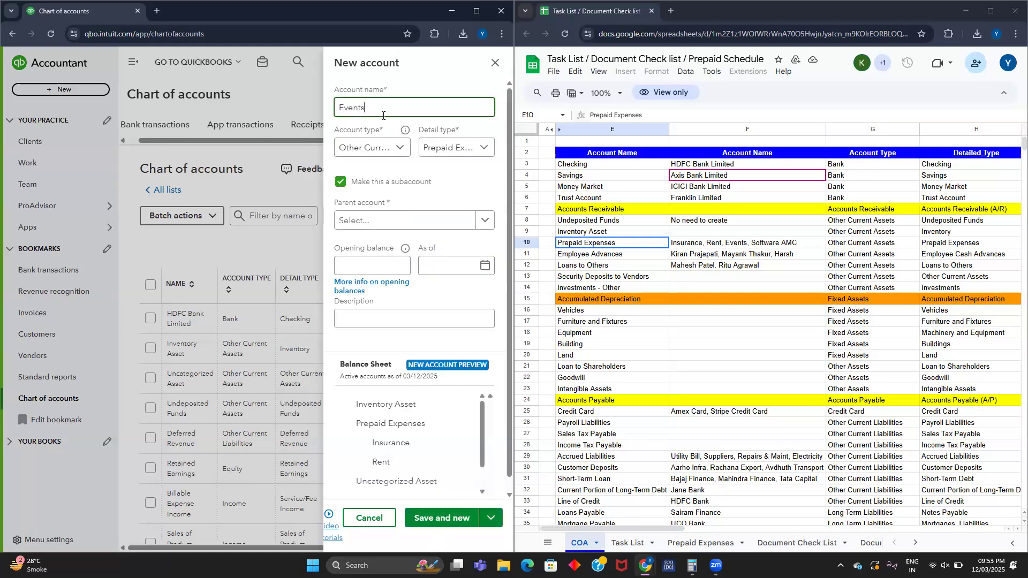
left_click(371, 214)
type("pre")
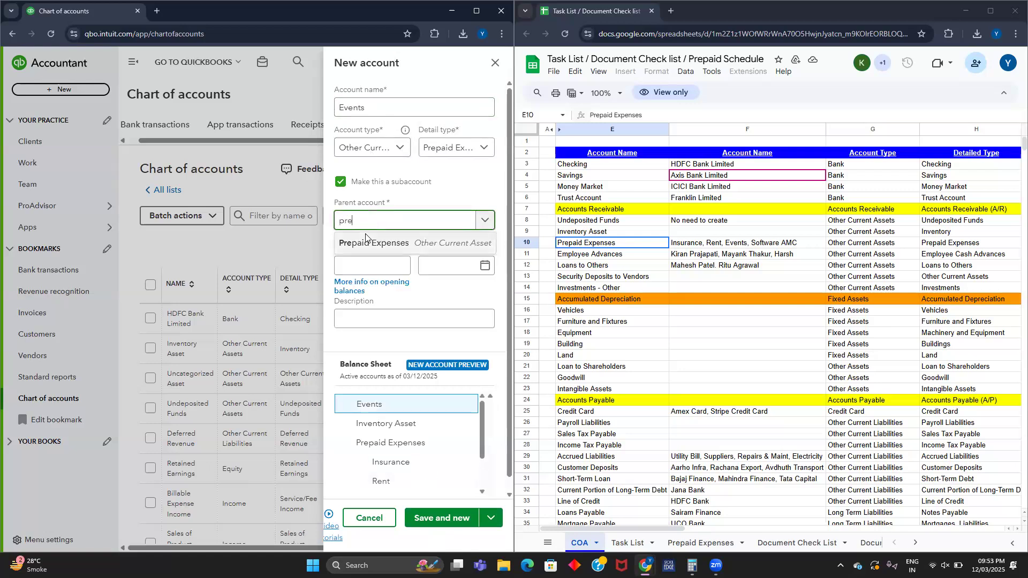
left_click(366, 239)
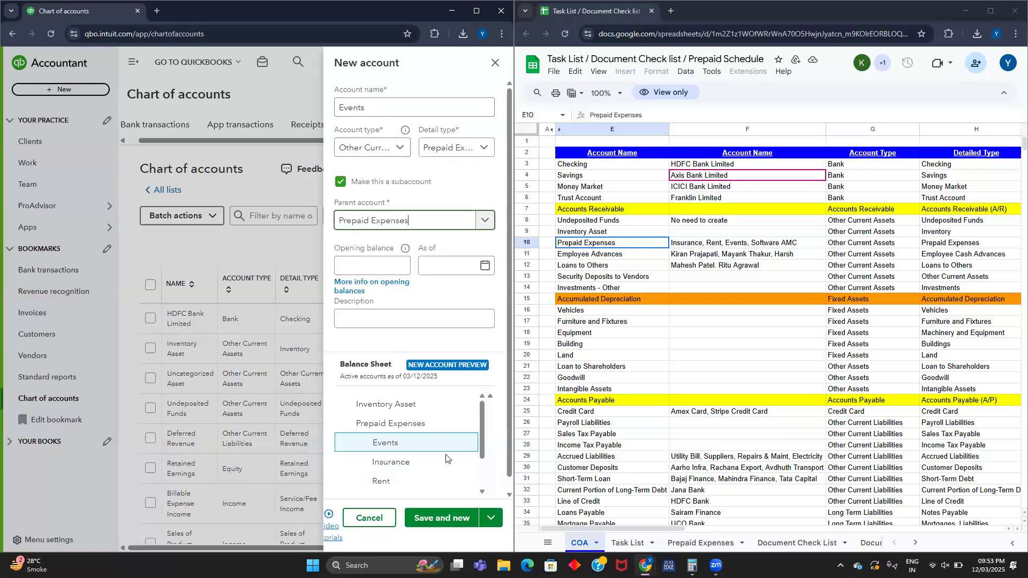
left_click(431, 514)
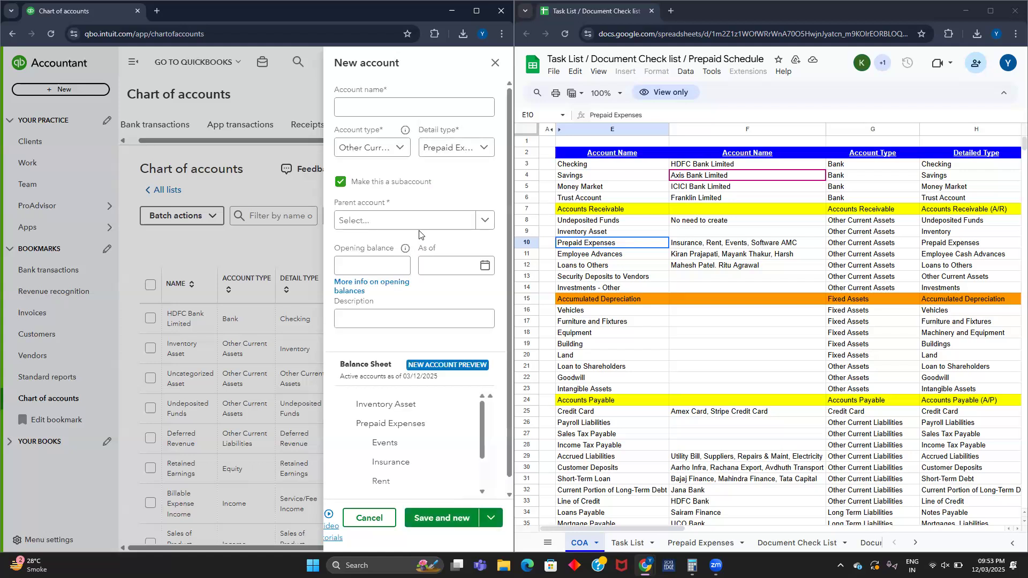
left_click(383, 111)
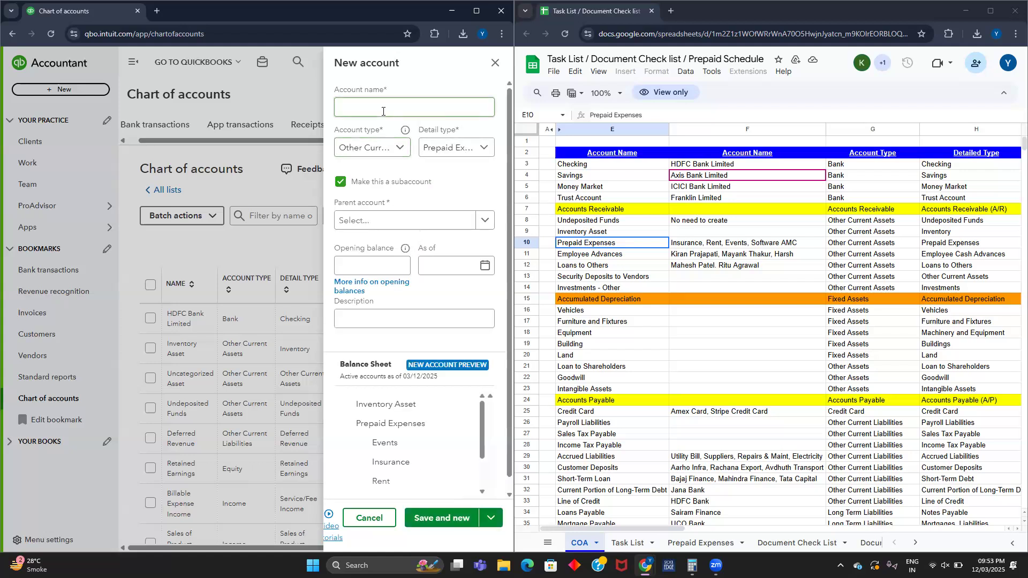
- Clear the typed name and set Prepaid Expenses as the parent account
type("Software")
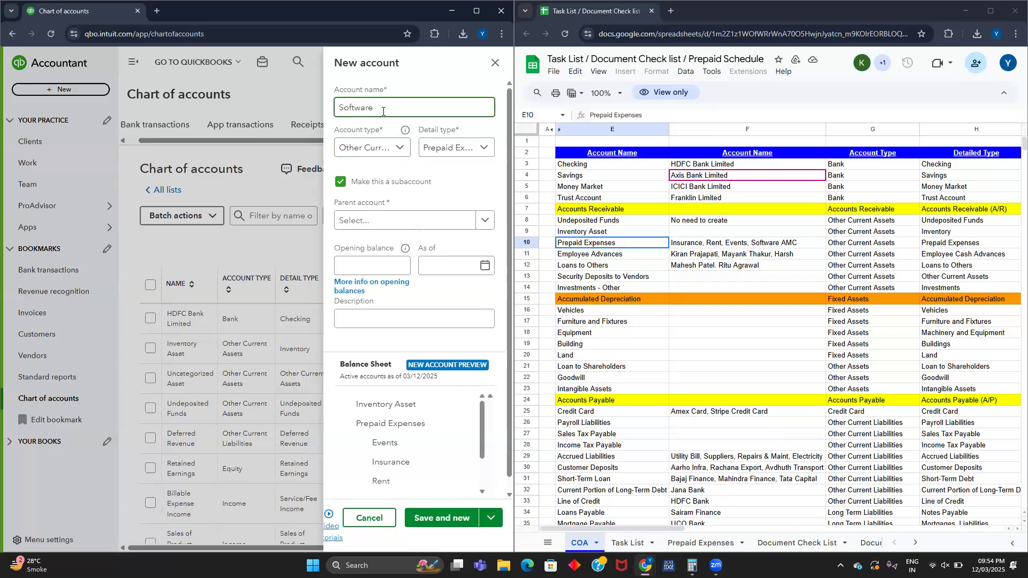
key("BackSpace")
key("BackSpace")
key("BackSpace")
key("BackSpace")
key("BackSpace")
key("BackSpace")
key("BackSpace")
key("BackSpace")
left_click(368, 217)
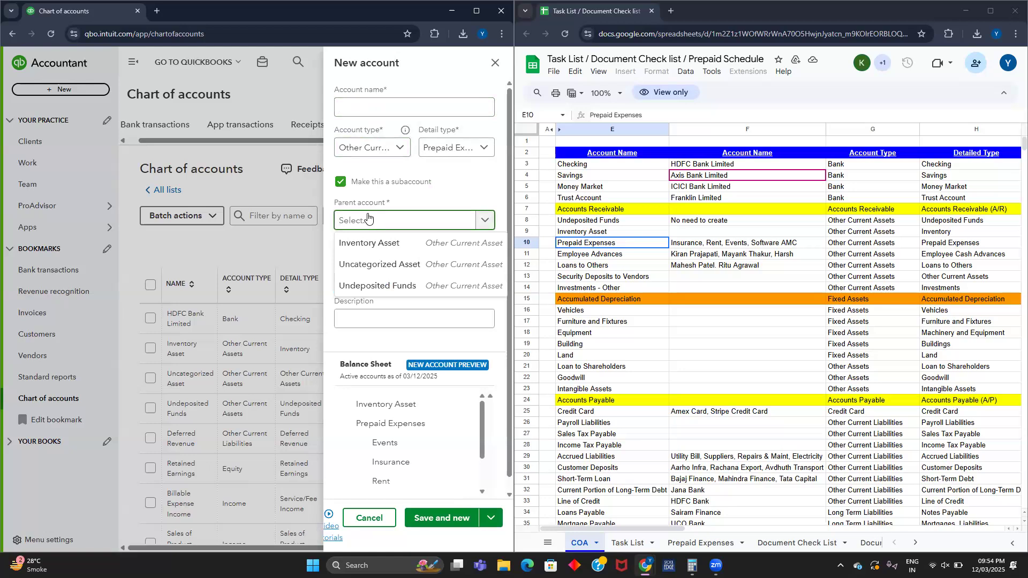
type("Softw")
key("BackSpace")
key("BackSpace")
key("BackSpace")
key("BackSpace")
key("BackSpace")
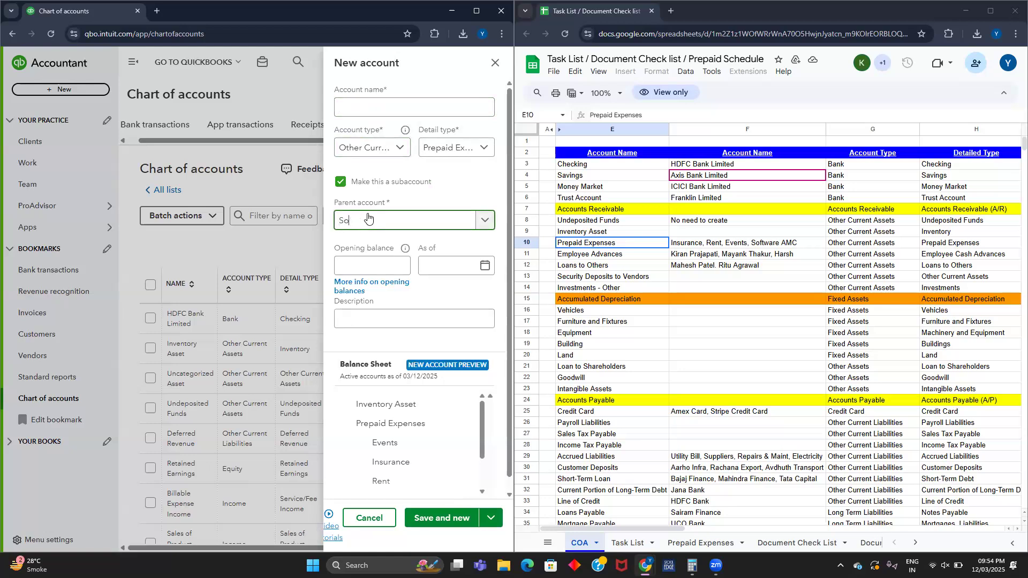
type("Prepa")
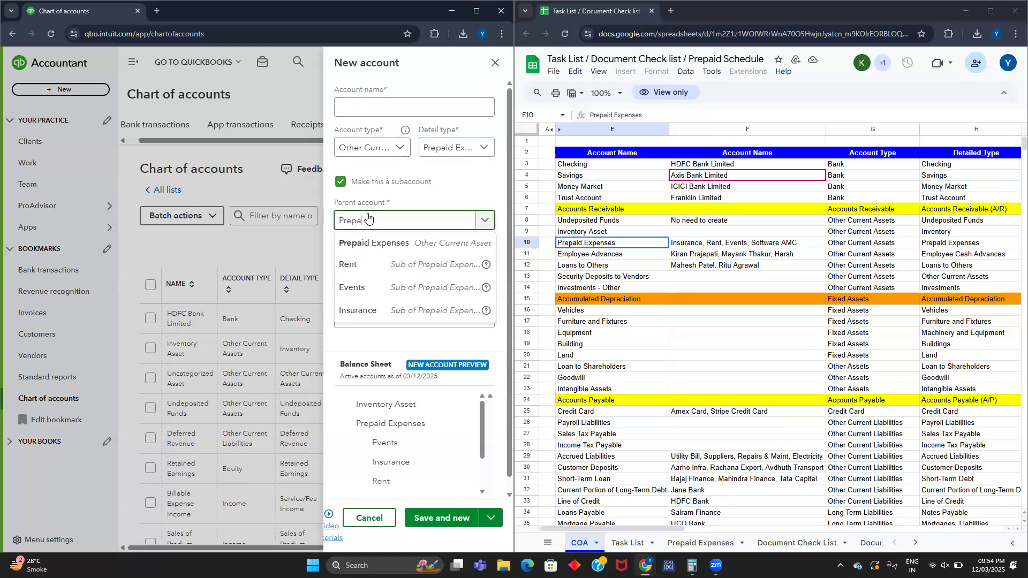
left_click(365, 244)
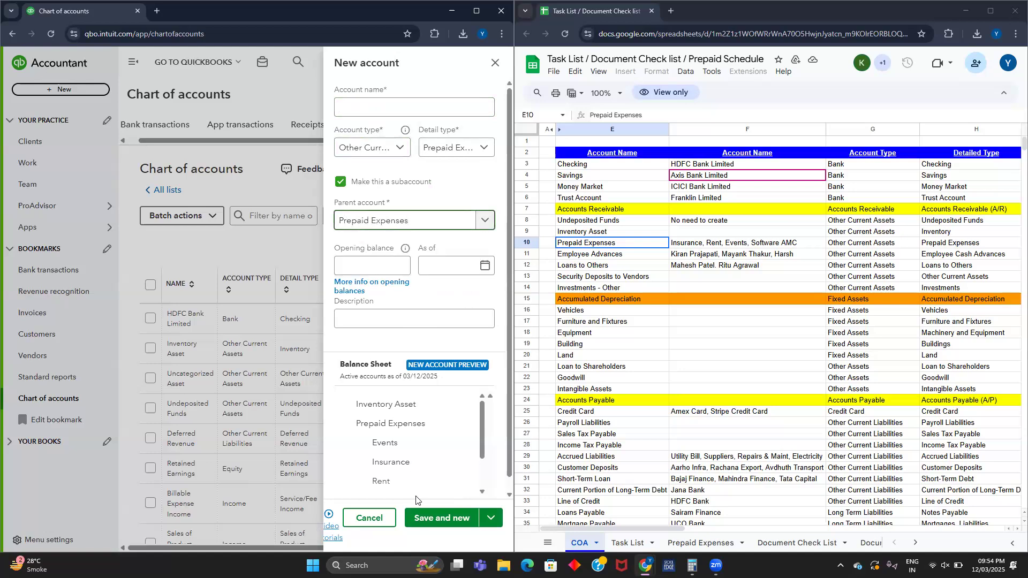
- Try saving the sub-account as Events, which is rejected as a duplicate name
left_click(433, 519)
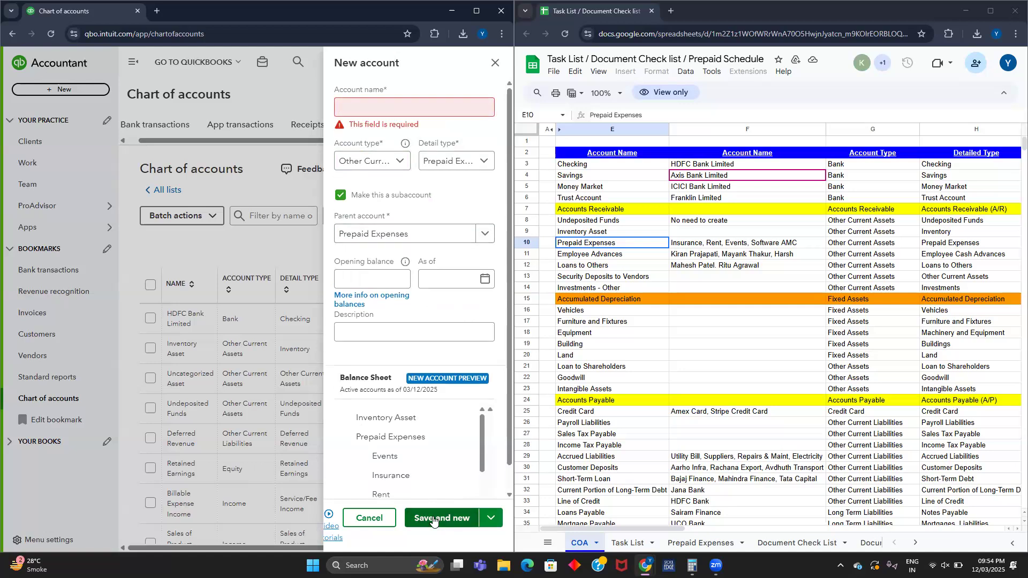
left_click(349, 110)
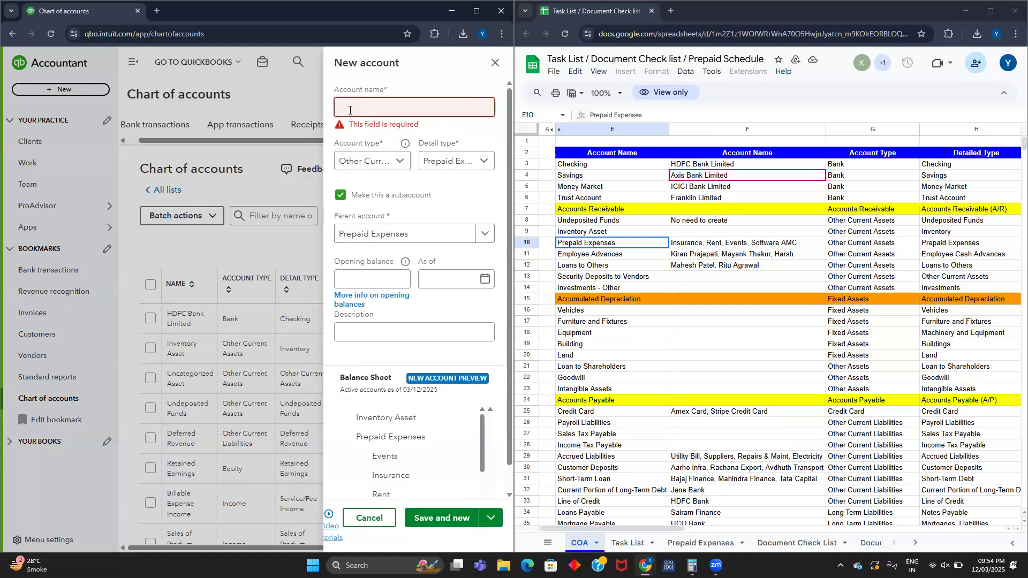
type("Events")
left_click(426, 521)
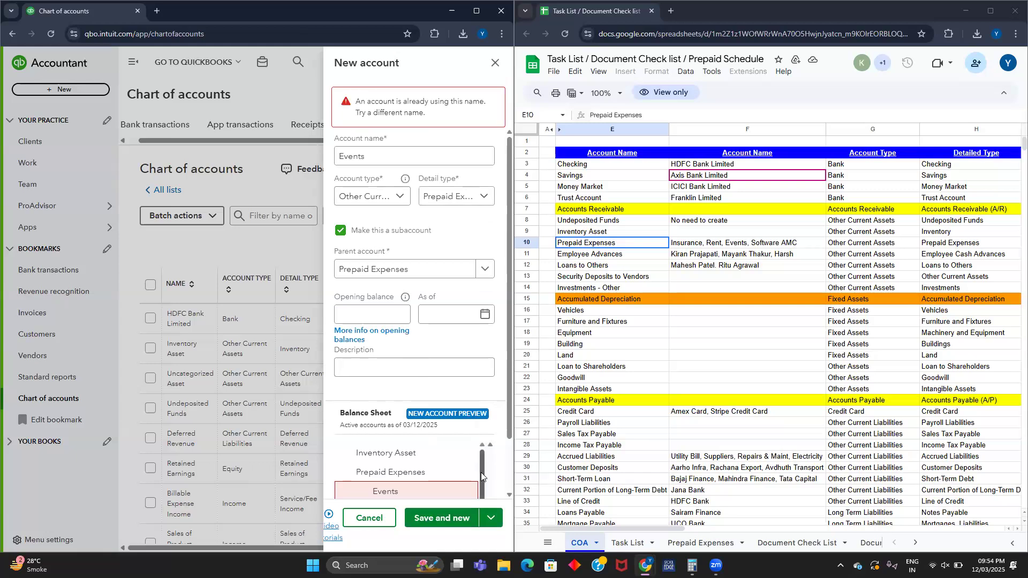
scroll(481, 475, "down", 3)
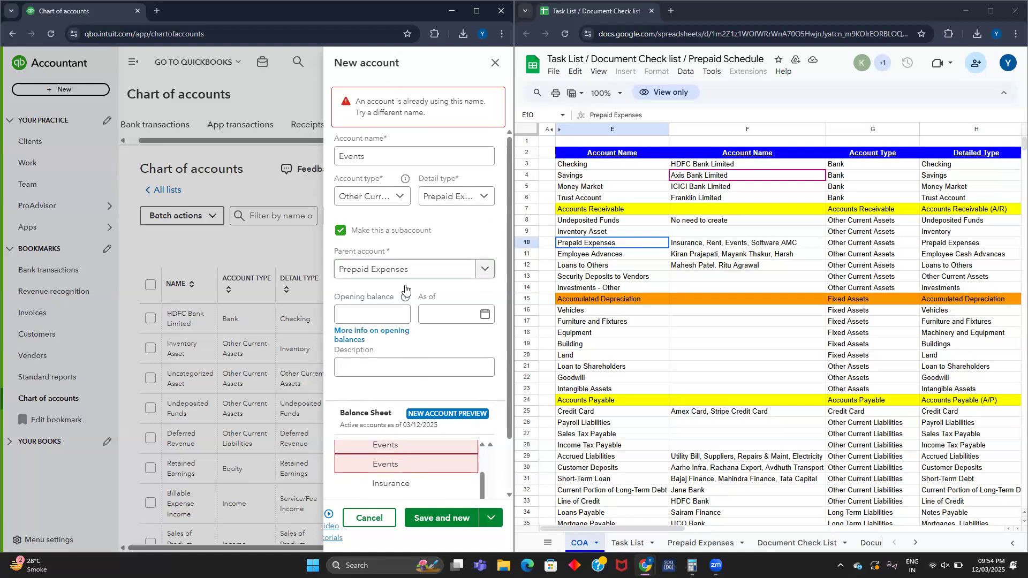
- Replace the rejected name Events with Software in the account name
left_click(381, 152)
key("BackSpace")
key("BackSpace")
key("BackSpace")
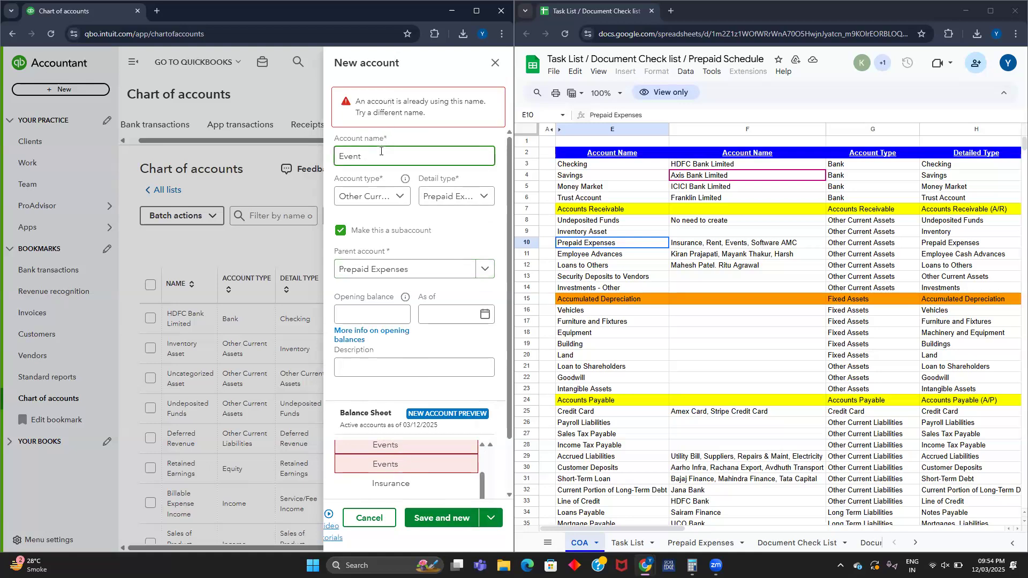
key("BackSpace")
key("BackSpace")
key("BackSpace")
type("Software")
left_click(483, 486)
left_click_drag(484, 486, 477, 509)
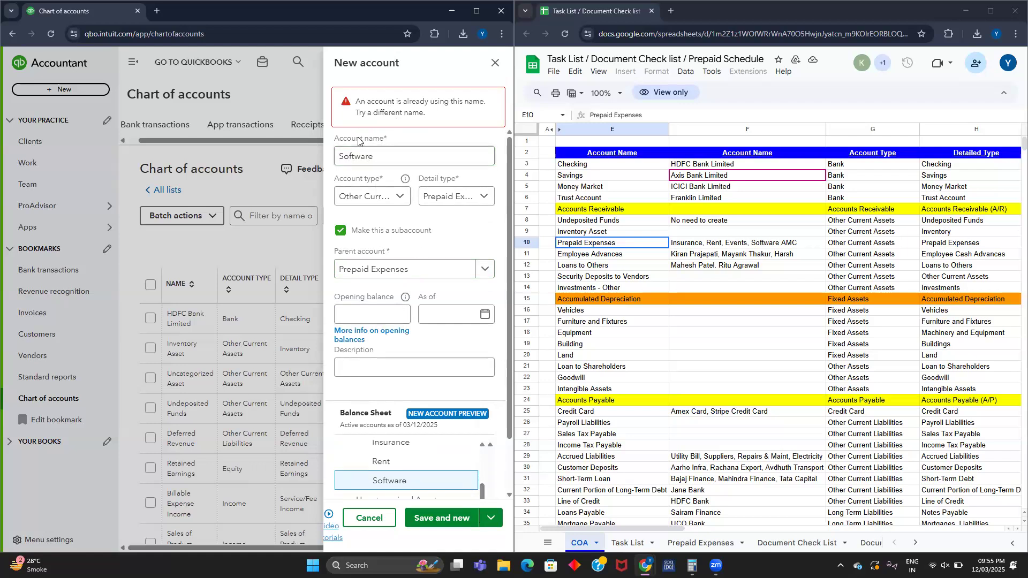
- Rename the account to AMC and save it under Prepaid Expenses
left_click(387, 153)
key("BackSpace")
key("BackSpace")
key("BackSpace")
key("BackSpace")
key("BackSpace")
key("BackSpace")
key("BackSpace")
key("BackSpace")
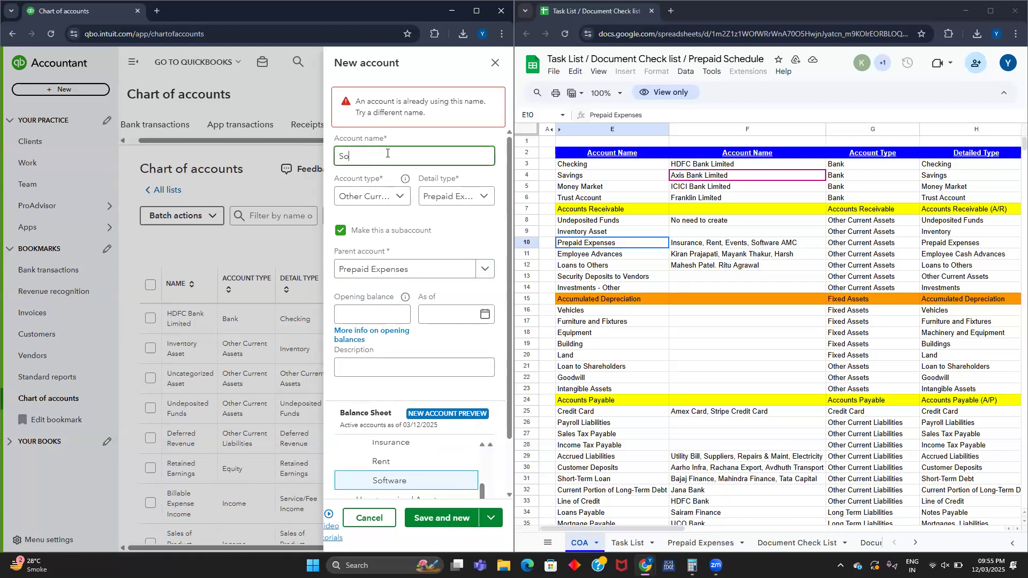
type("AMC")
left_click(435, 516)
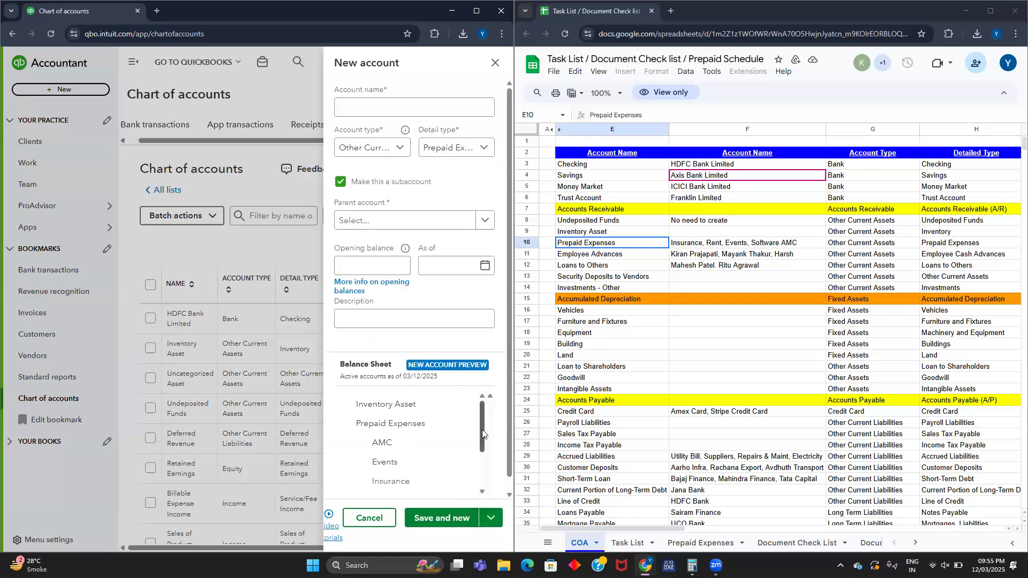
- Create Software with parent Prepaid Expenses and save it with Save and new
mouse_move(482, 429)
left_mouse_down()
mouse_move(485, 471)
mouse_move(477, 426)
mouse_move(477, 440)
left_mouse_up()
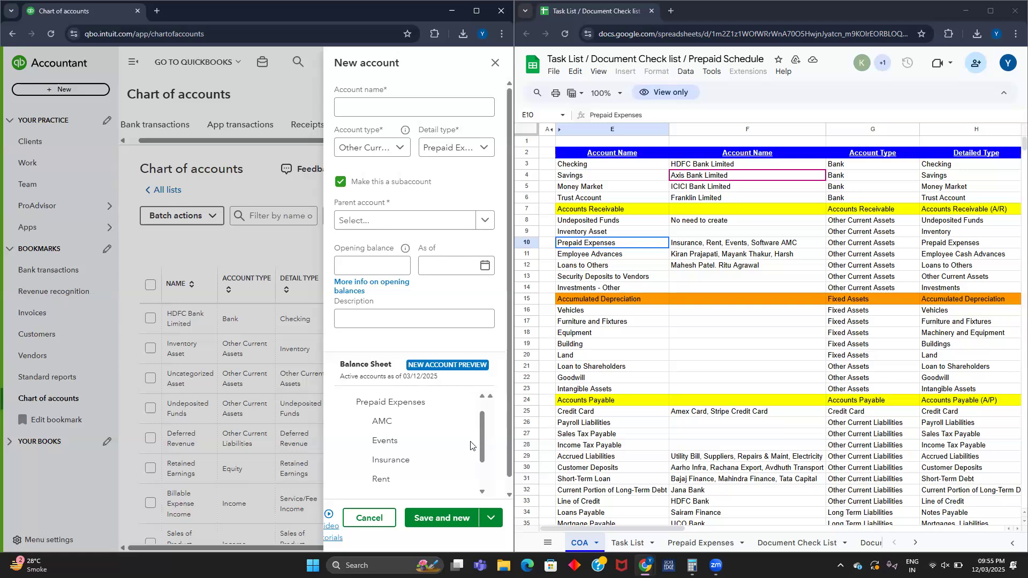
left_click_drag(483, 443, 475, 406)
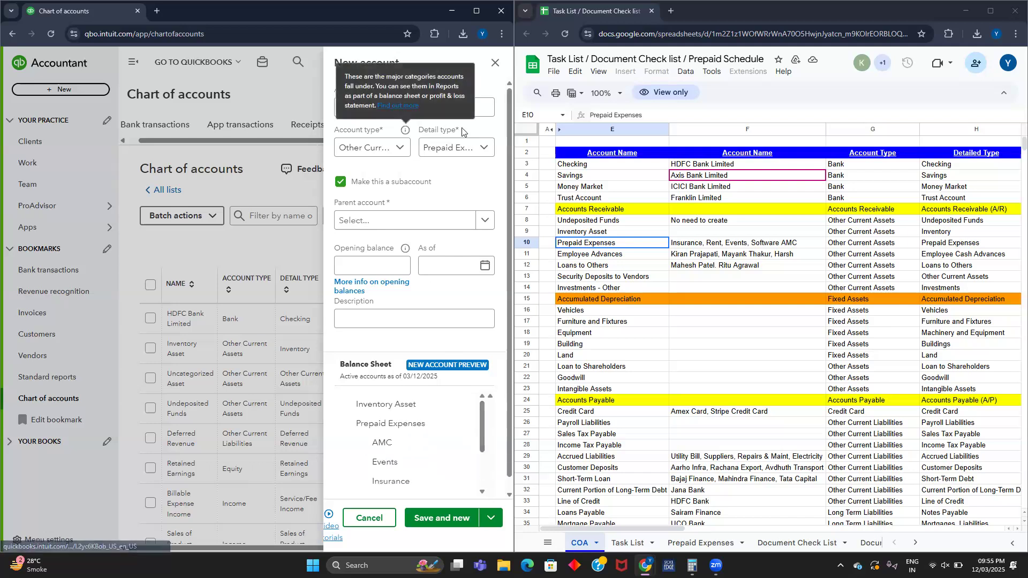
left_click(472, 111)
type("S")
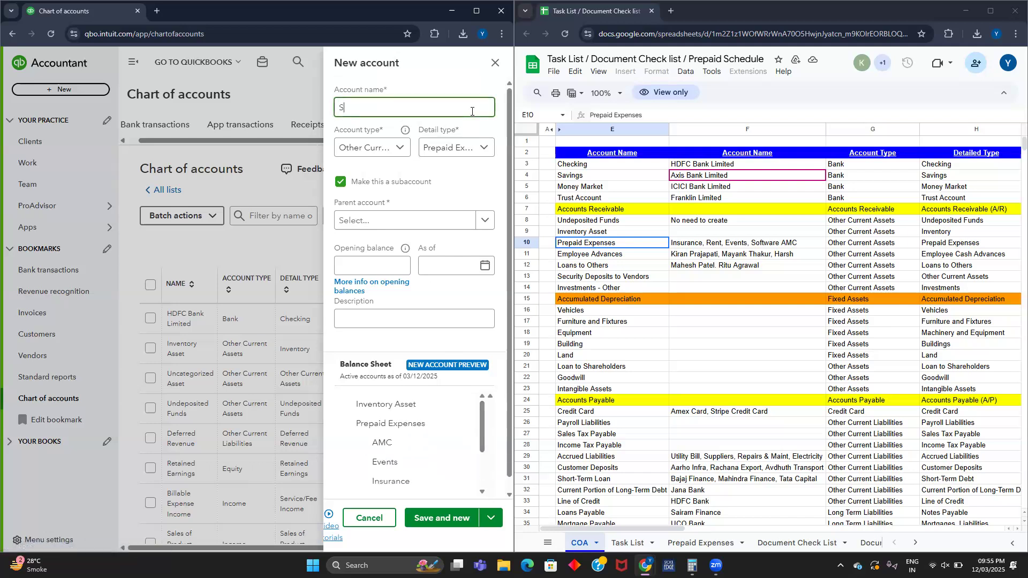
type("oftware")
left_click(416, 224)
type("pre")
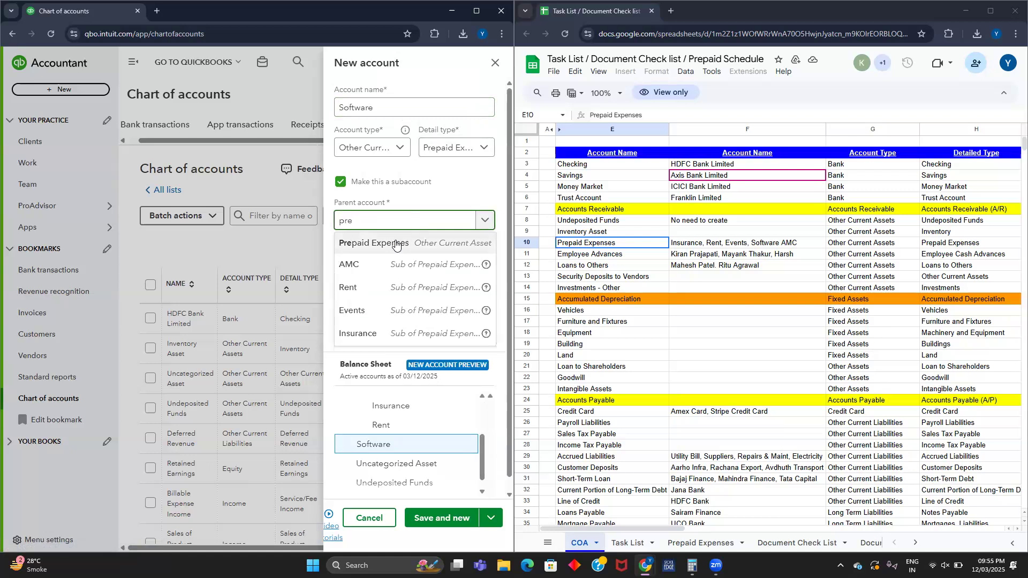
left_click(397, 243)
left_click(432, 519)
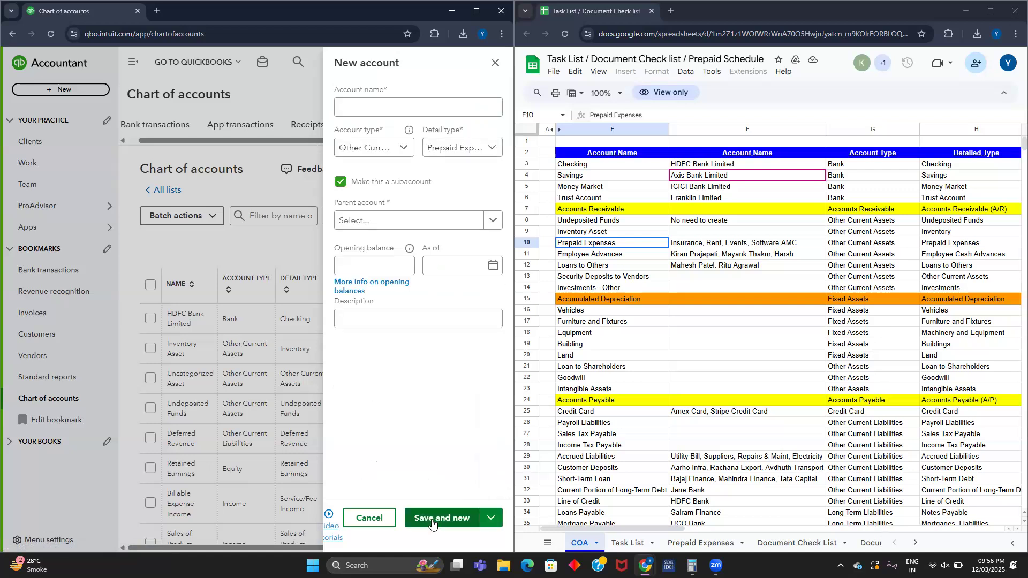
mouse_move(483, 423)
left_mouse_down()
mouse_move(486, 476)
mouse_move(477, 409)
left_mouse_up()
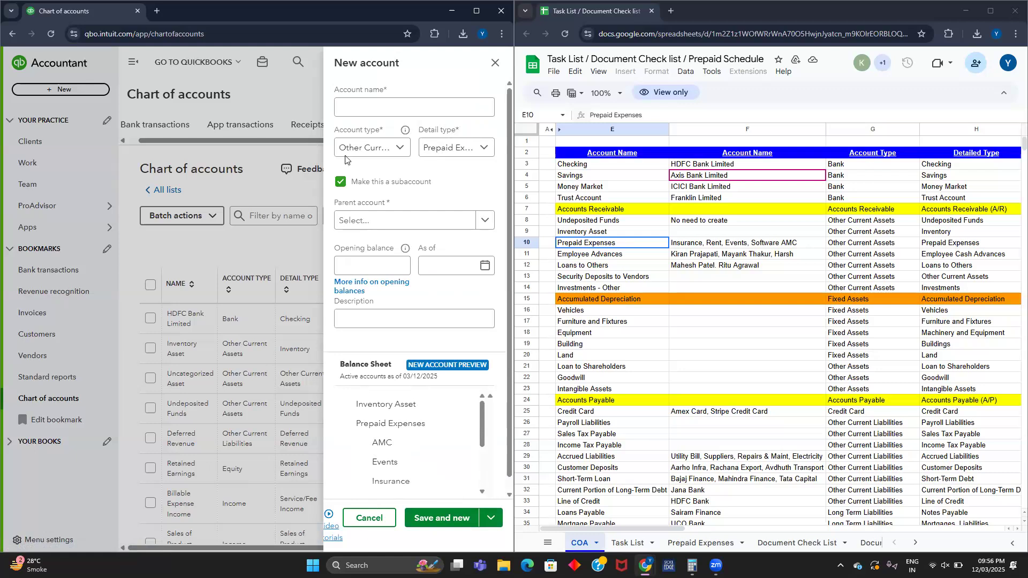
left_click(355, 114)
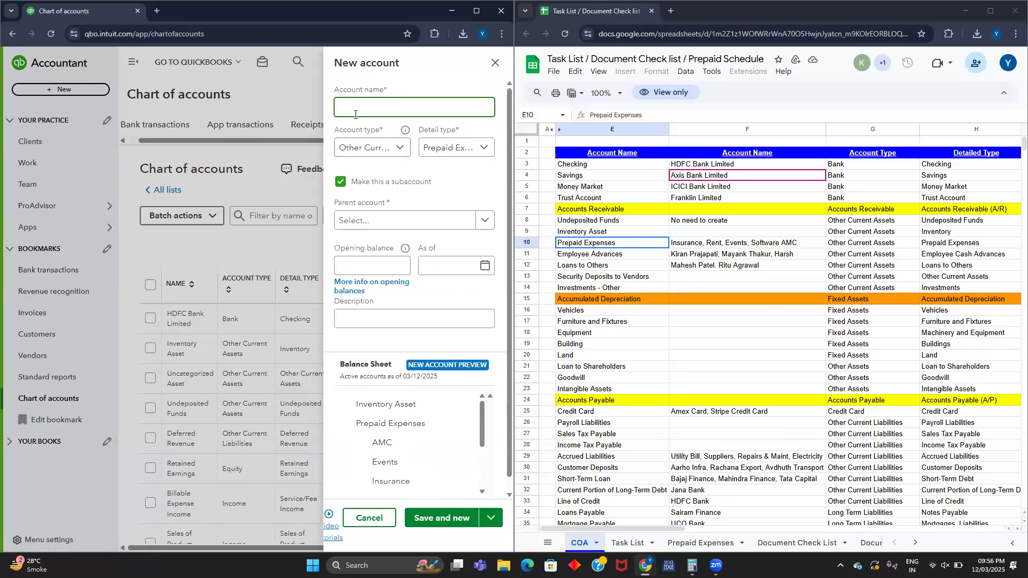
- Save Employee Advances as a top-level account with Employee Cash Advances detail type
type("Employee Advances")
left_click(340, 182)
left_click(399, 158)
left_click(400, 159)
left_click(450, 148)
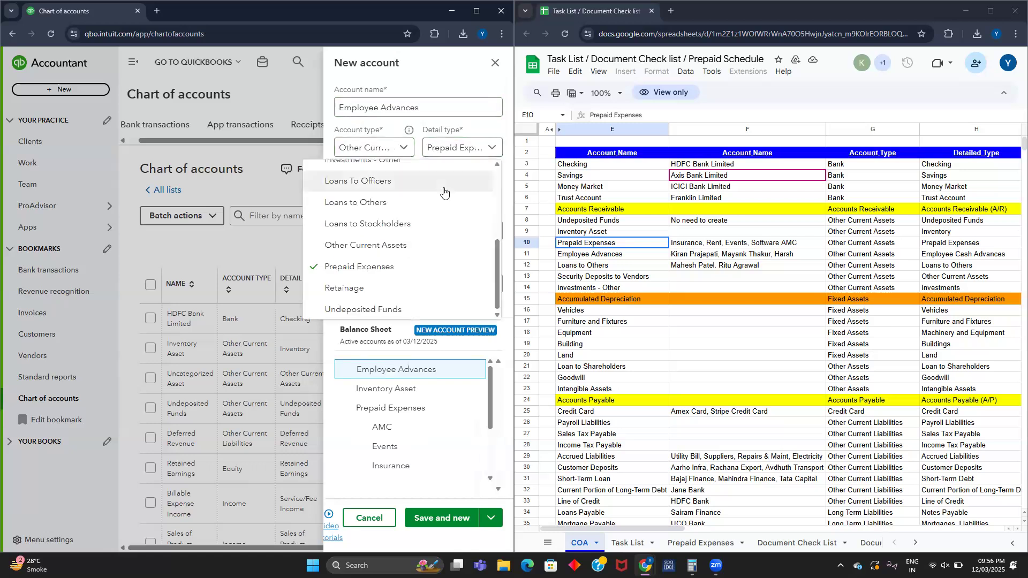
left_click_drag(498, 253, 495, 170)
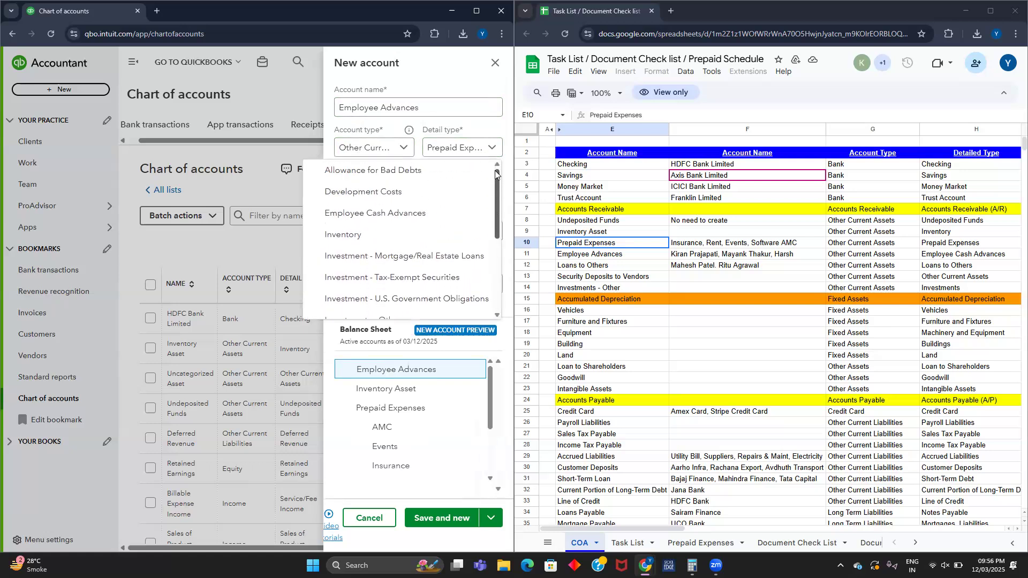
left_click(363, 221)
left_click(350, 222)
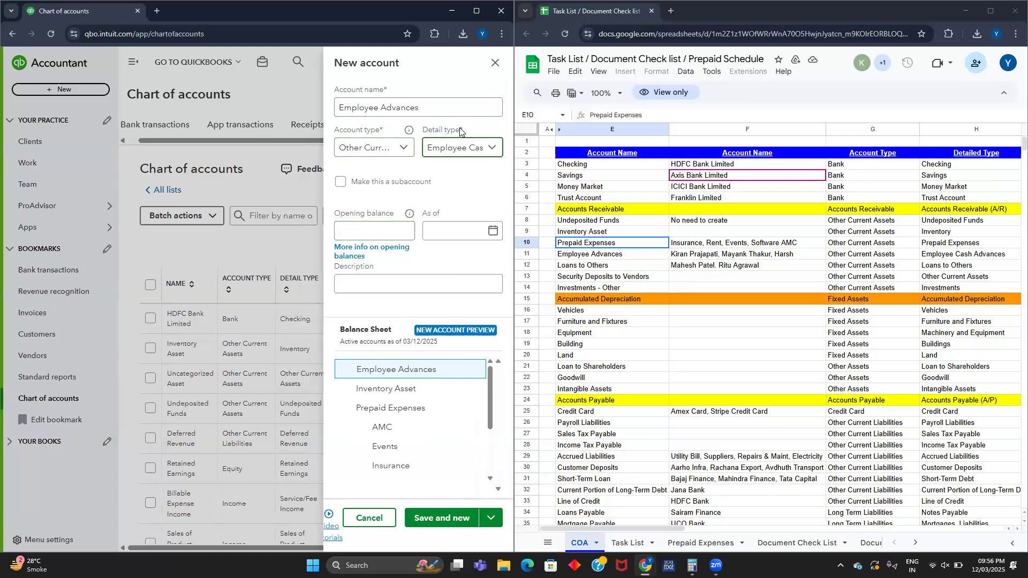
left_click(438, 518)
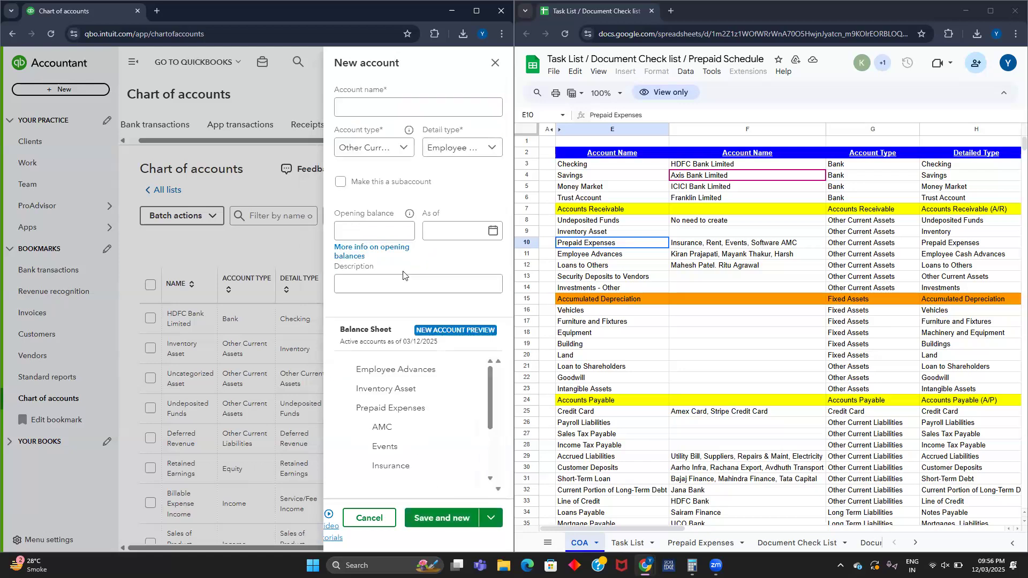
- Create a subaccount named for the first employee under Employee Advances and save
type("K")
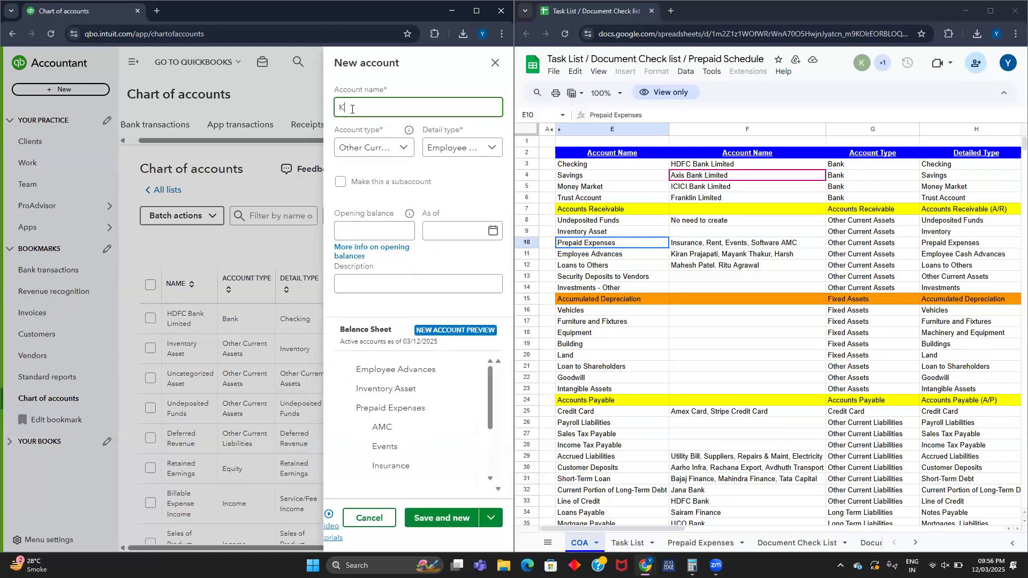
type("iran")
left_click(350, 184)
left_click(366, 227)
type("E")
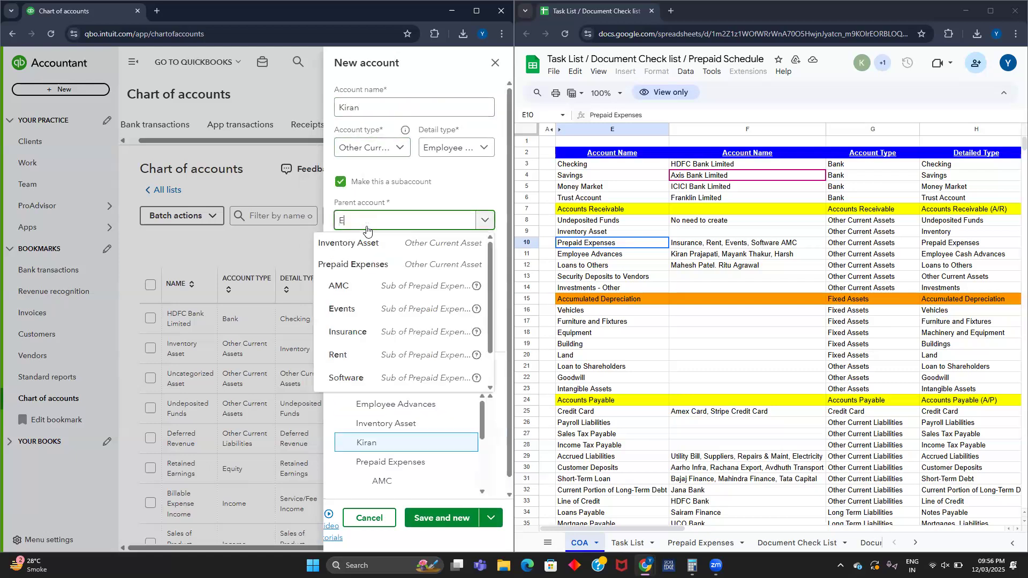
type("mpl")
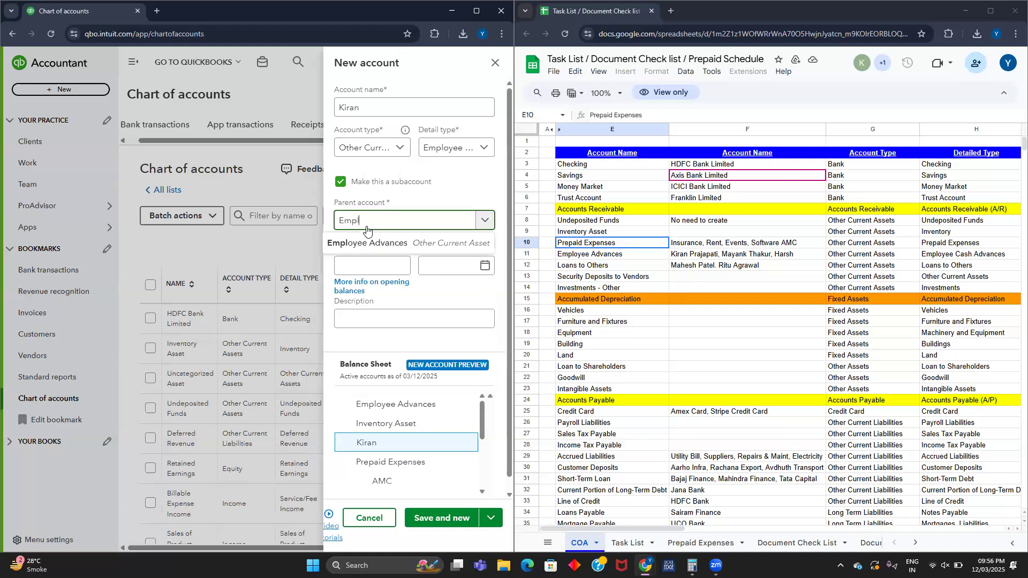
left_click(367, 242)
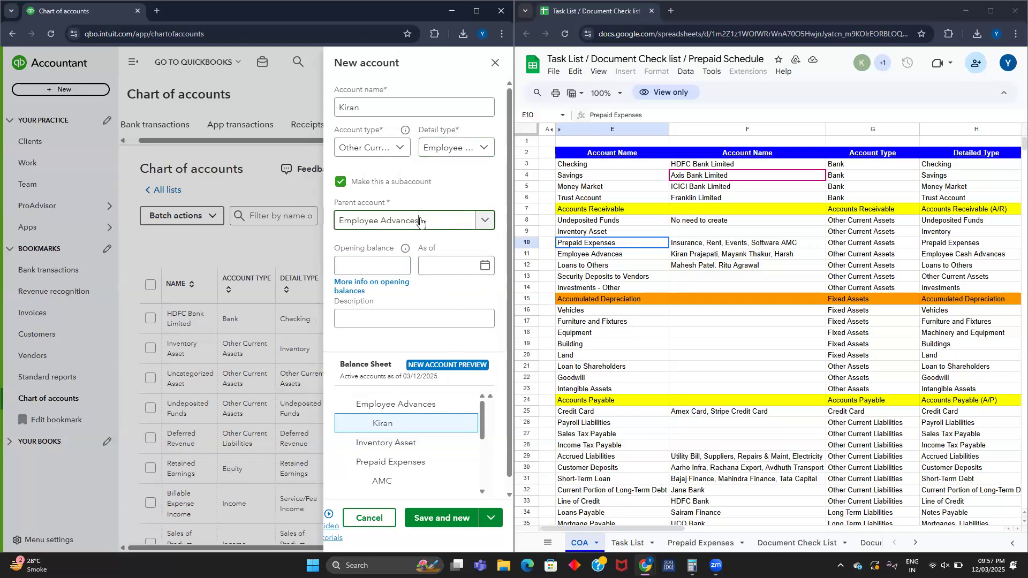
left_click(432, 509)
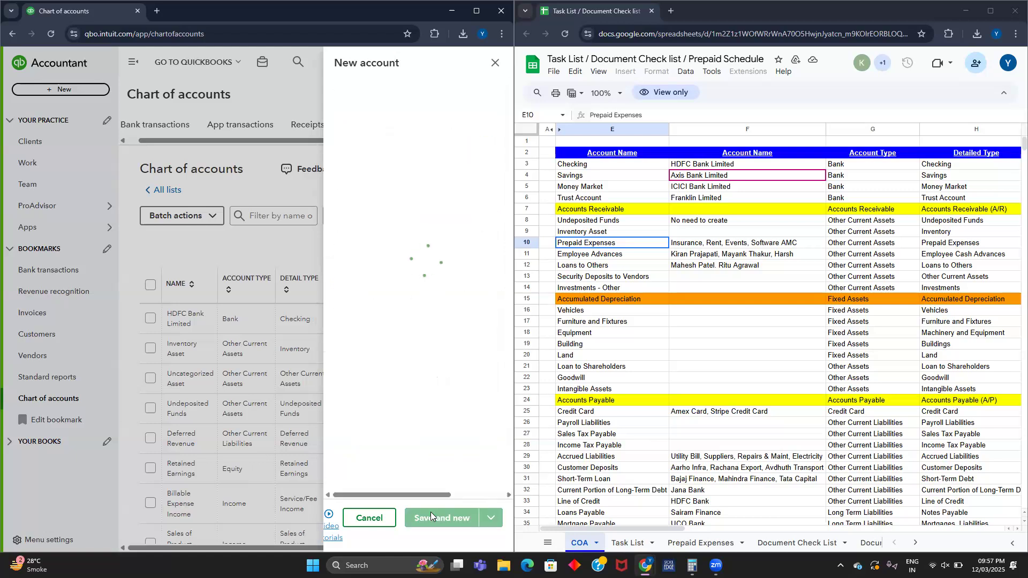
- Add the second employee's account under Employee Advances and save it
left_click(367, 110)
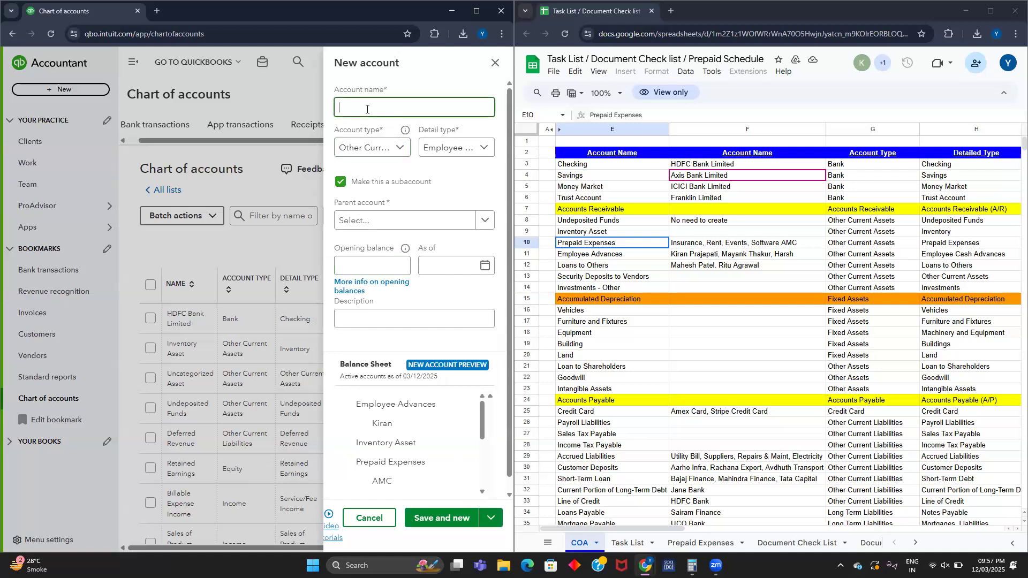
left_click(422, 234)
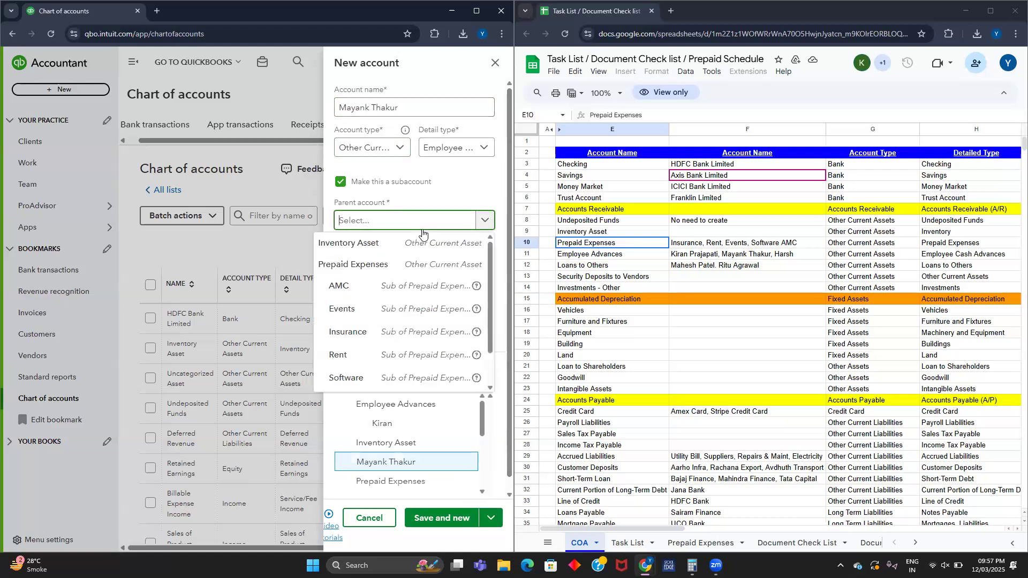
type("empl")
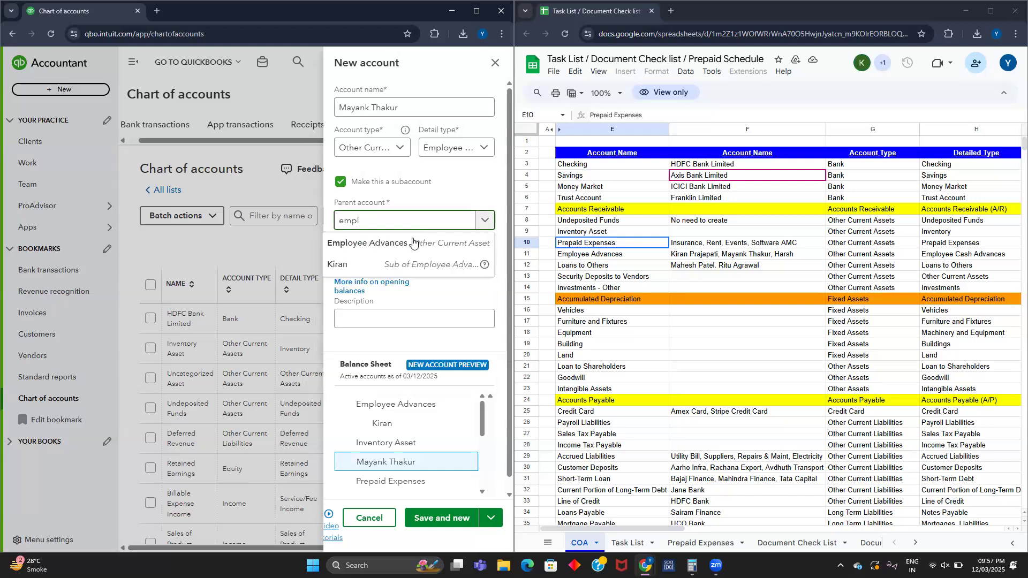
left_click(413, 242)
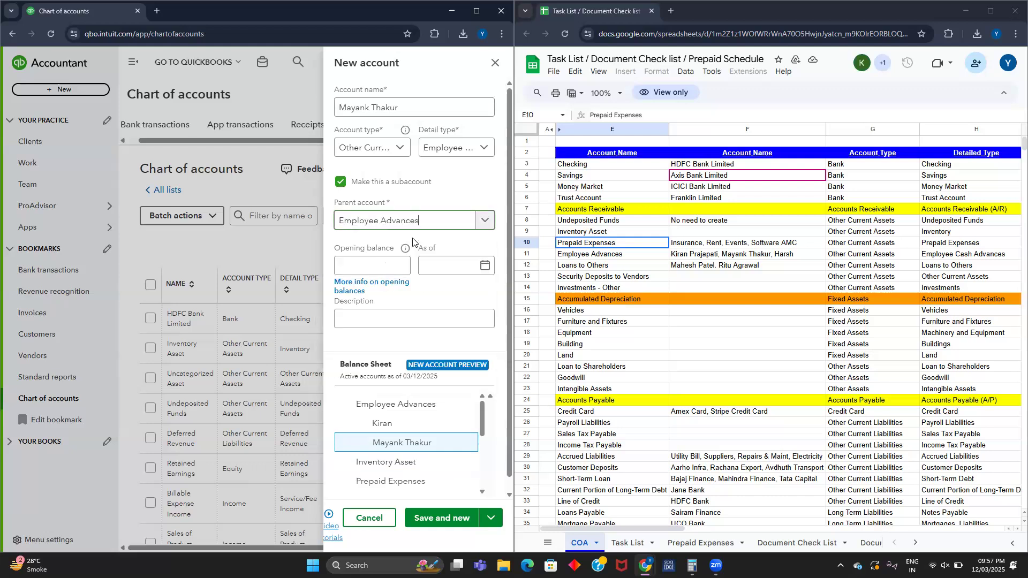
left_click(445, 513)
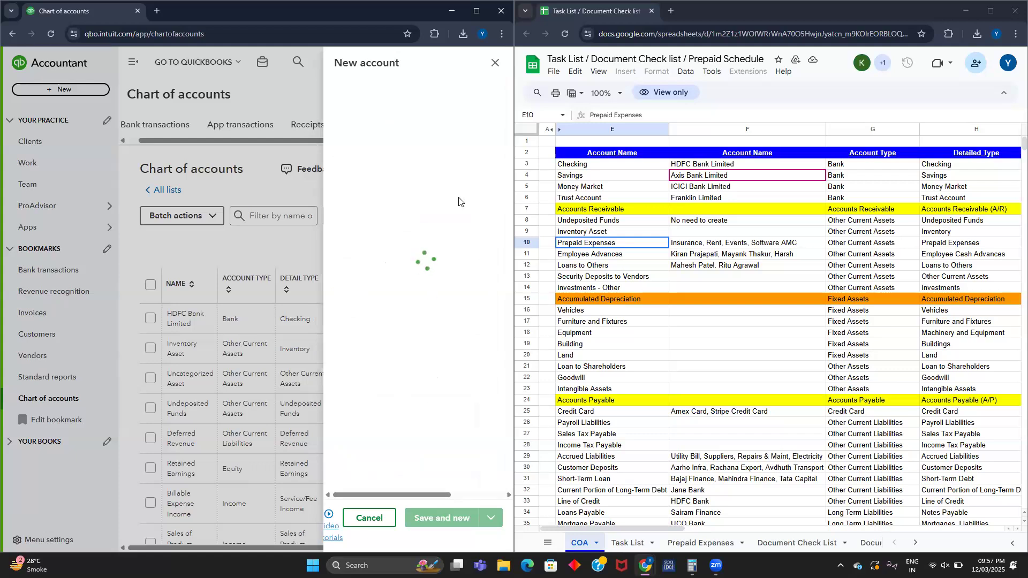
- Add the third employee's account under Employee Advances and save it
left_click(394, 110)
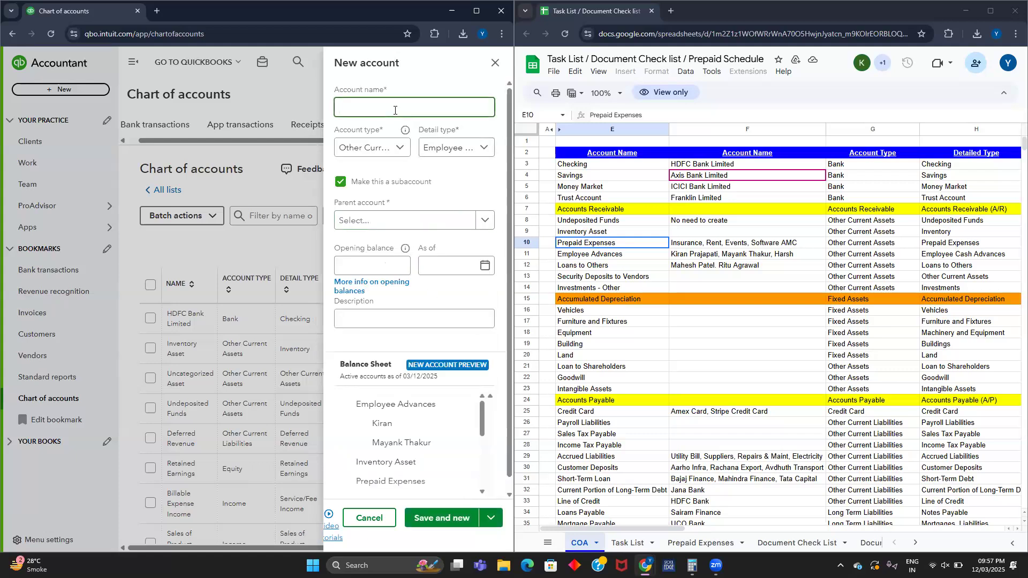
type("Harsh")
left_click(398, 218)
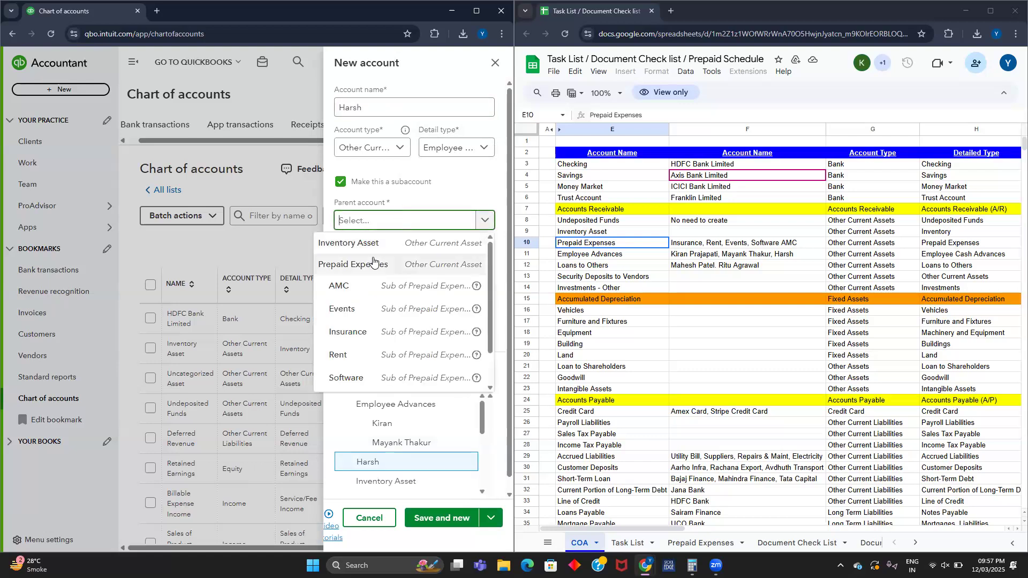
left_click(372, 225)
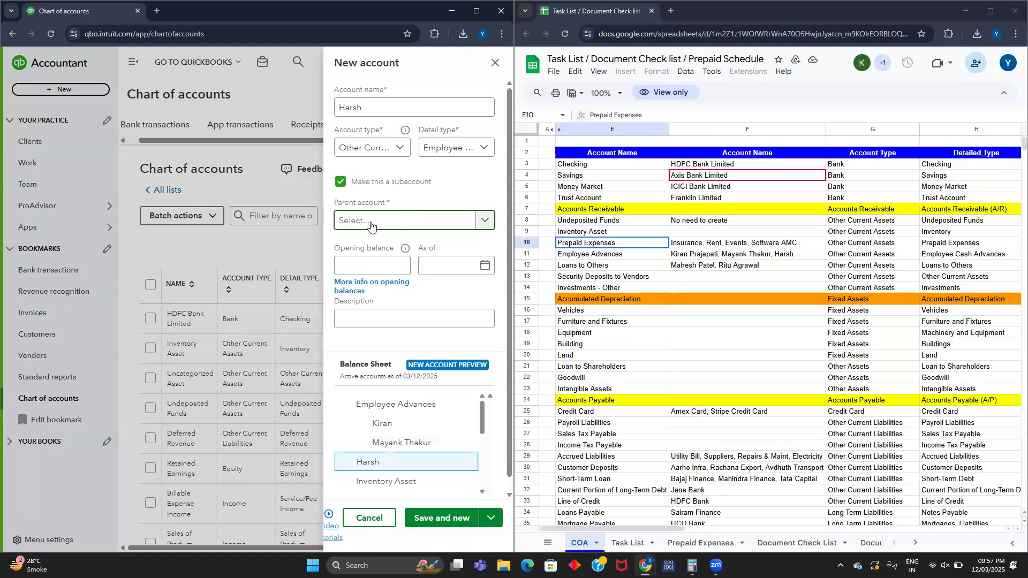
left_click(371, 225)
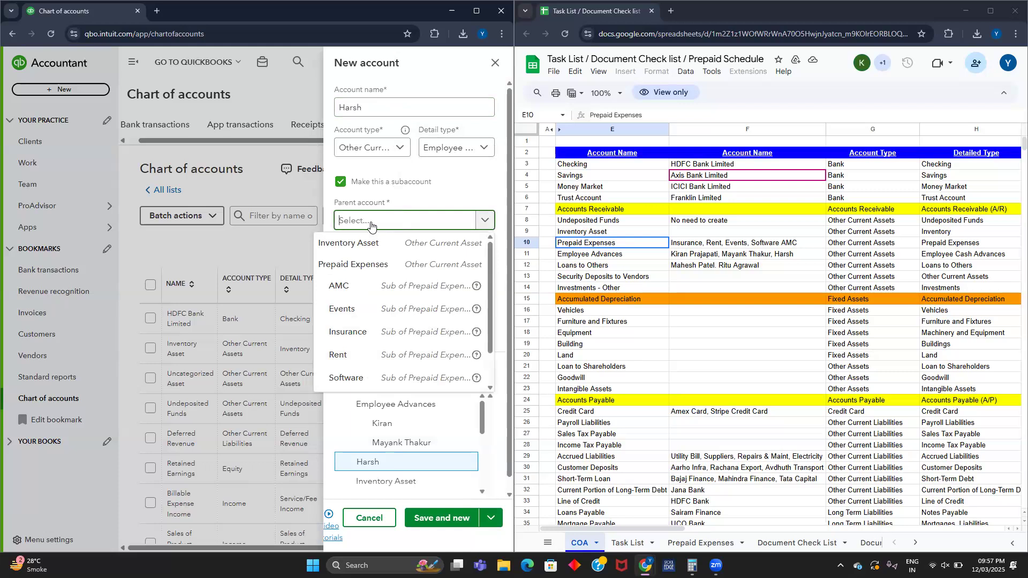
type("Empl")
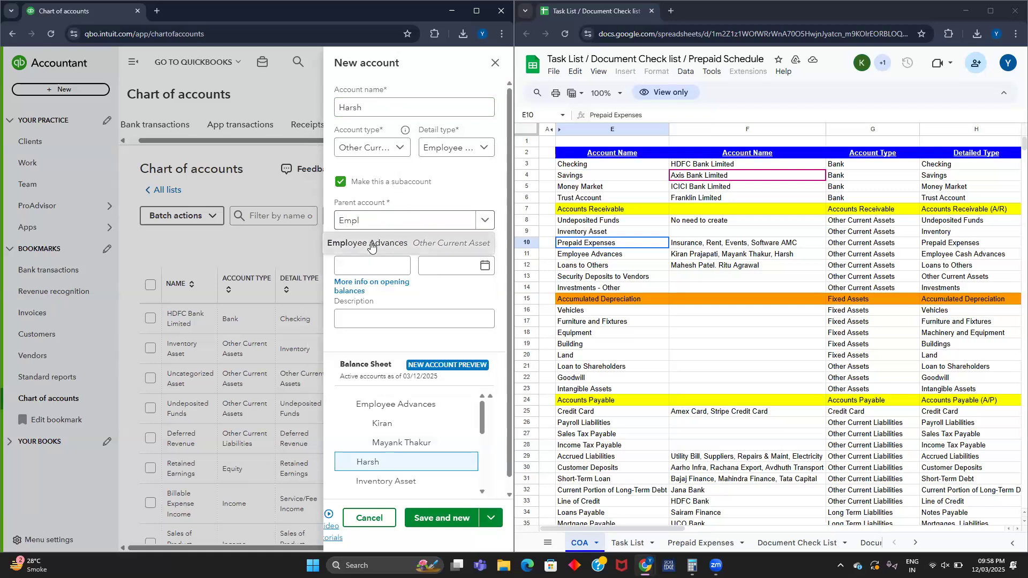
left_click(370, 244)
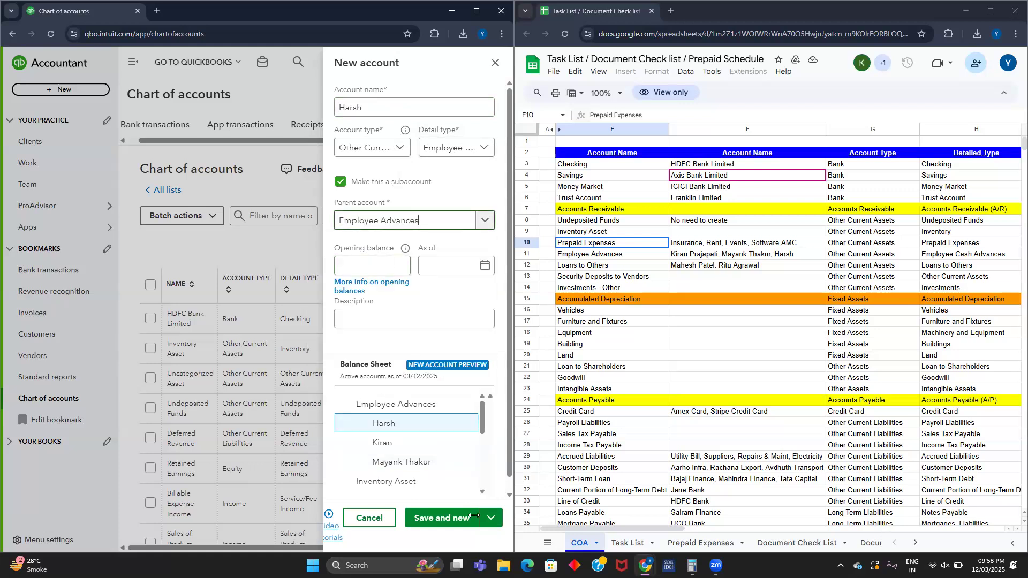
left_click(448, 511)
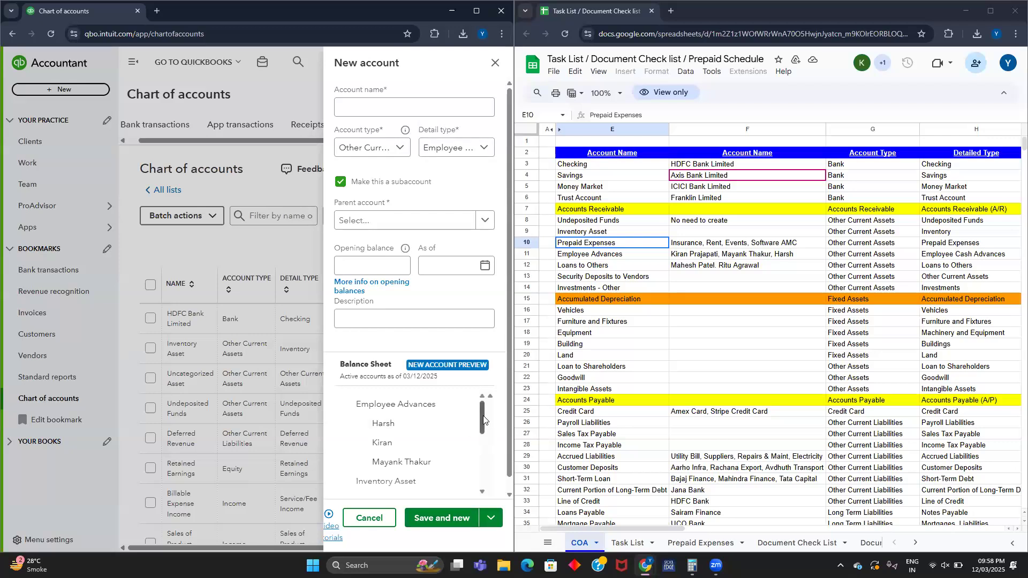
- On the blank form, glance at the Detail type and Account type lists
mouse_move(483, 420)
left_mouse_down()
mouse_move(486, 473)
mouse_move(480, 410)
left_mouse_up()
left_click(386, 111)
left_click(435, 149)
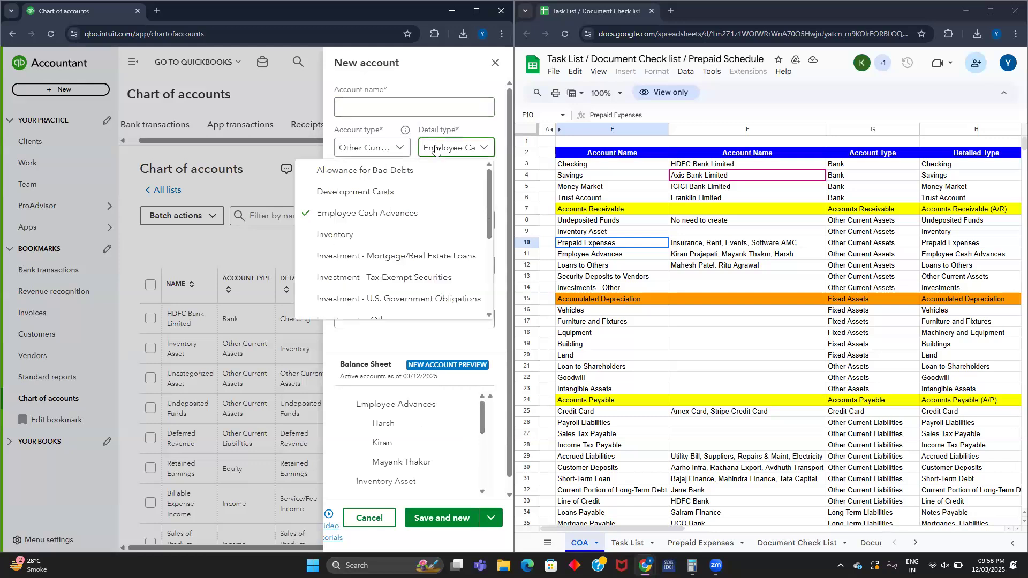
scroll(374, 246, "down", 2)
left_click(360, 150)
left_click(360, 150)
left_click(359, 150)
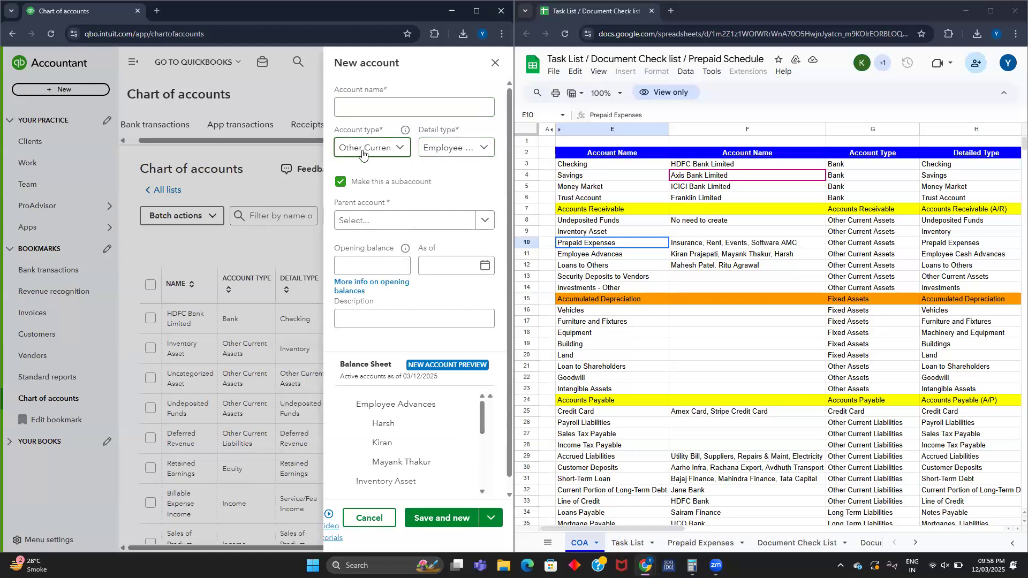
- Scroll the account types, recheck Employee Cash Advances detail, and reopen Account type
left_click(359, 146)
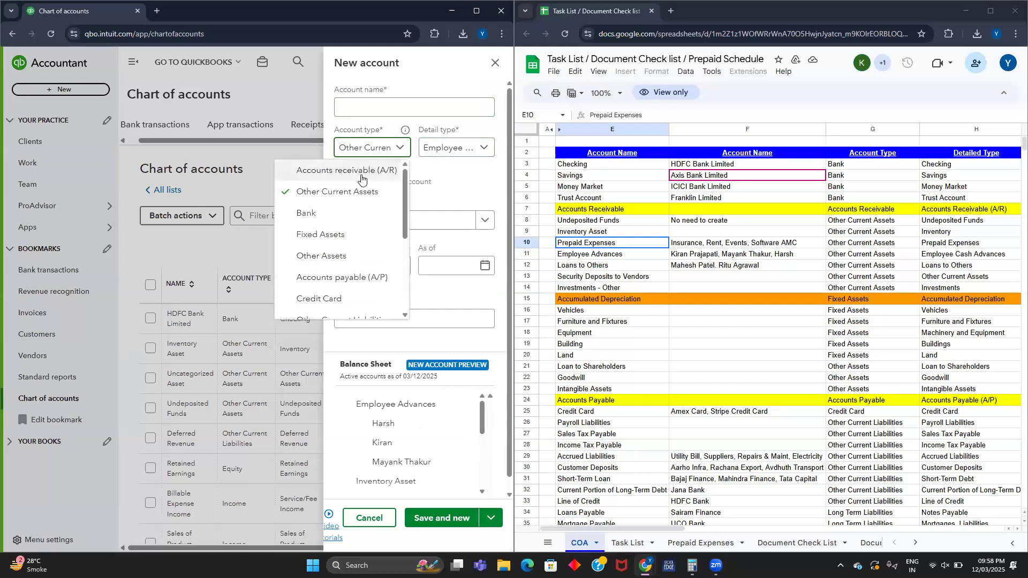
scroll(345, 260, "down", 2)
scroll(342, 268, "down", 2)
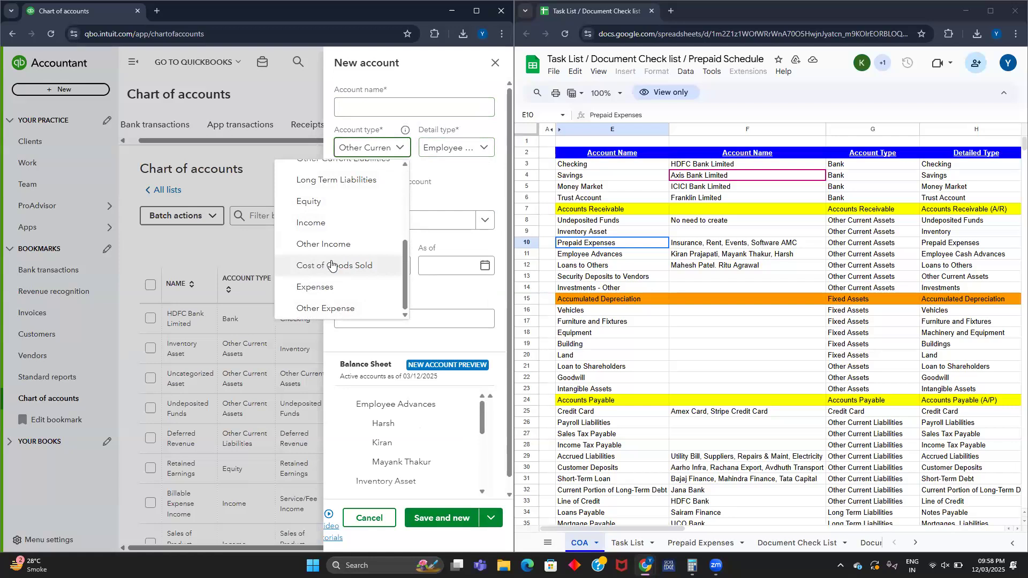
scroll(327, 243, "up", 5)
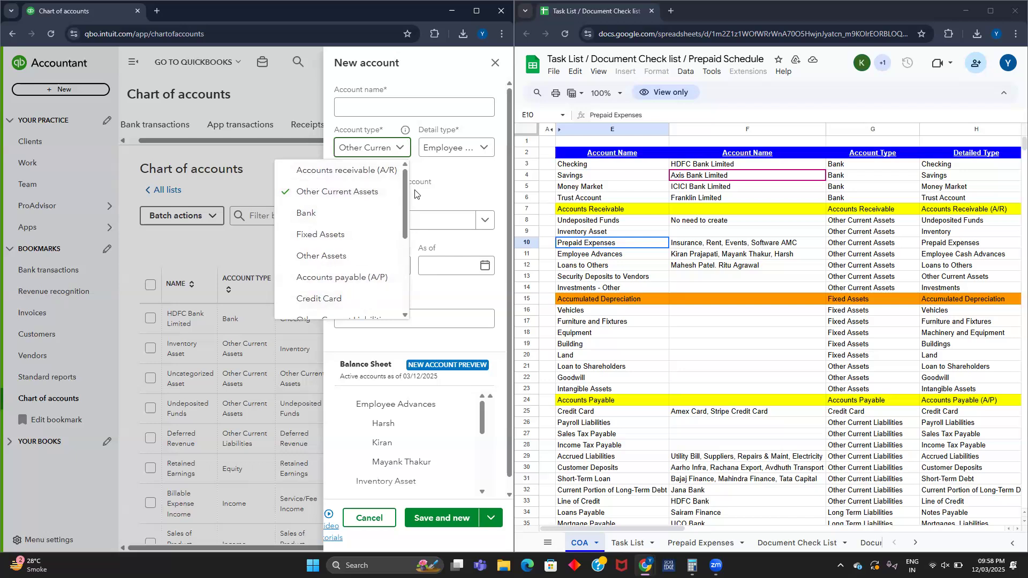
left_click(457, 152)
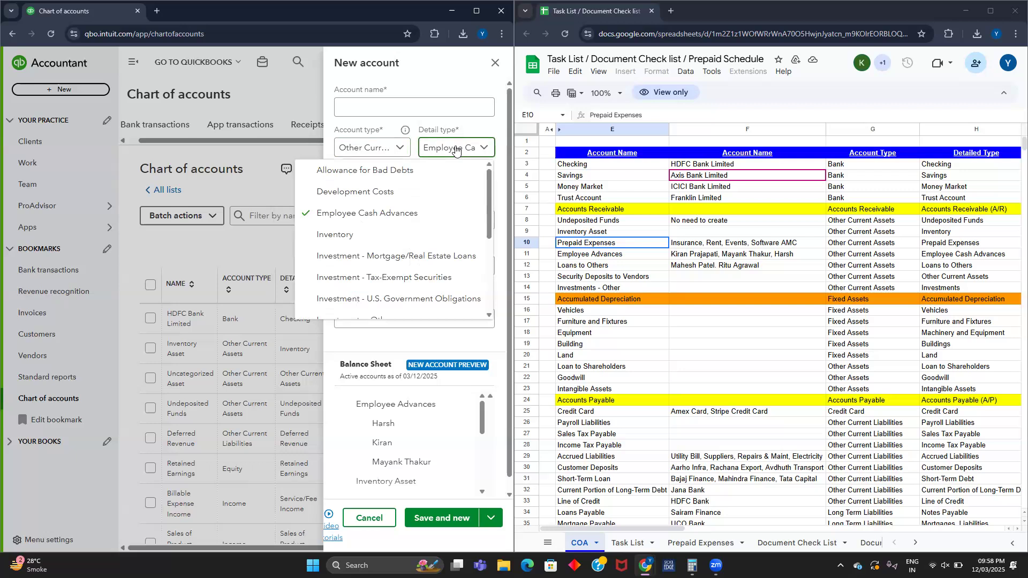
left_click(456, 150)
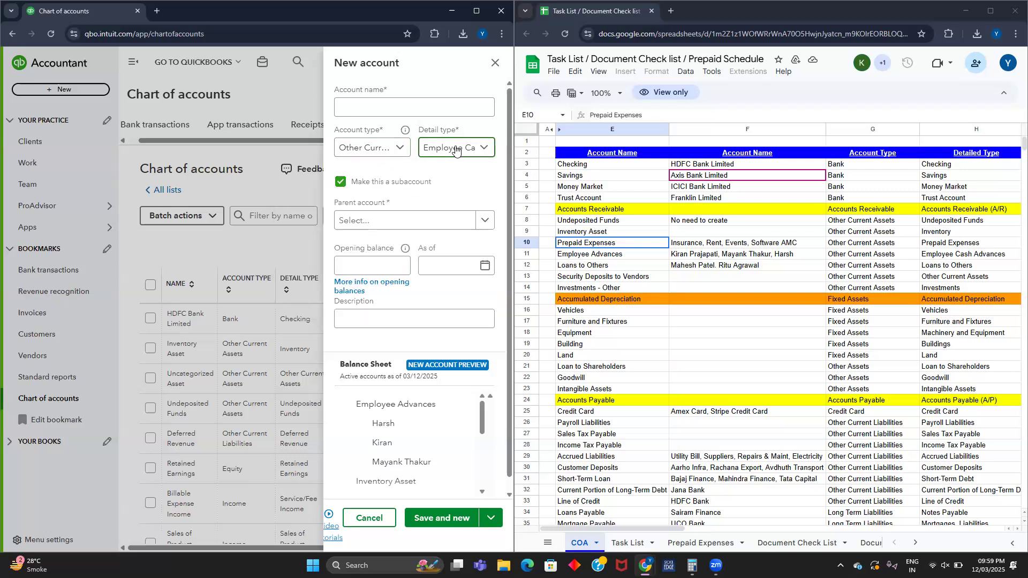
left_click(389, 150)
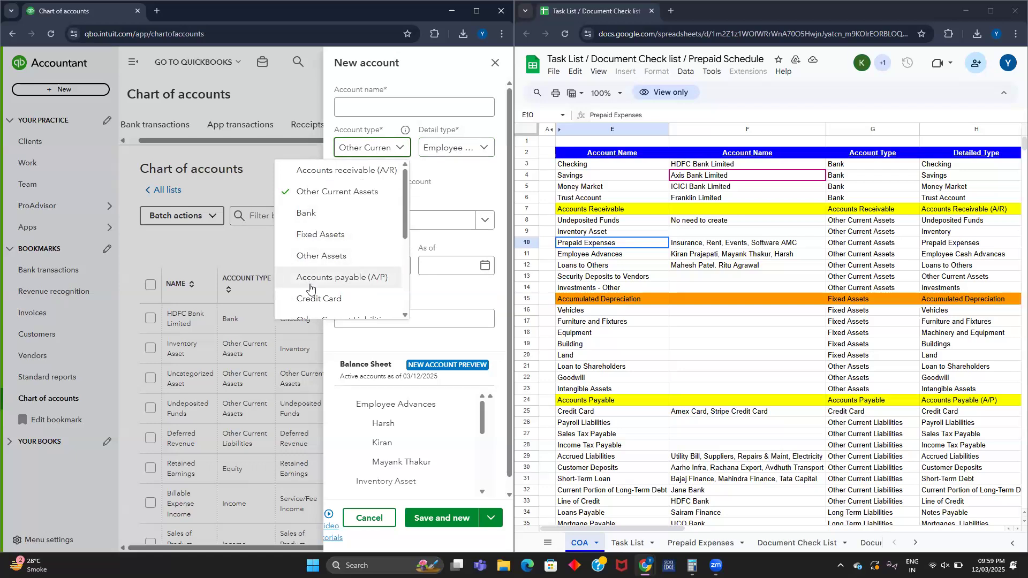
- Enter 'Loans to Others' as the new account's name, correcting typos
left_click(450, 184)
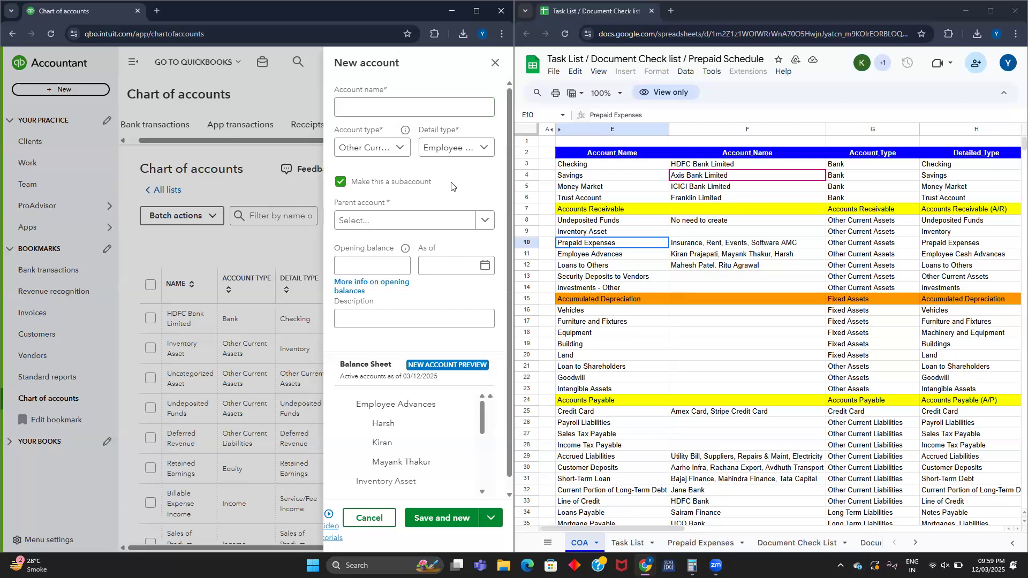
left_click(369, 101)
type("Loans tov")
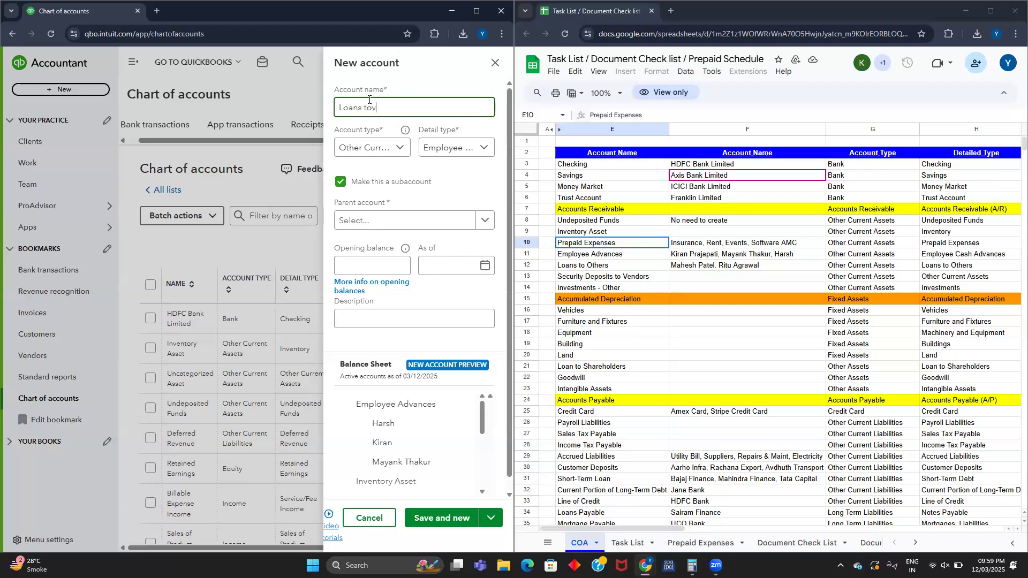
key("BackSpace")
type("Oht")
key("BackSpace")
key("BackSpace")
type("thers")
- Keep Other Current Assets, set detail type Loans to Others, make it top-level, save
left_click(372, 154)
left_click(372, 153)
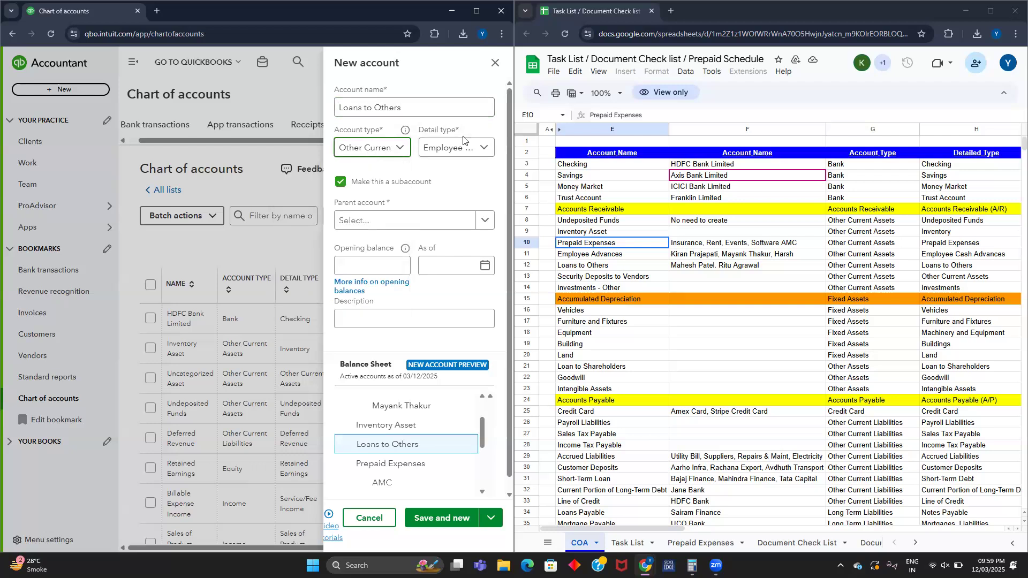
left_click(459, 147)
scroll(385, 241, "down", 3)
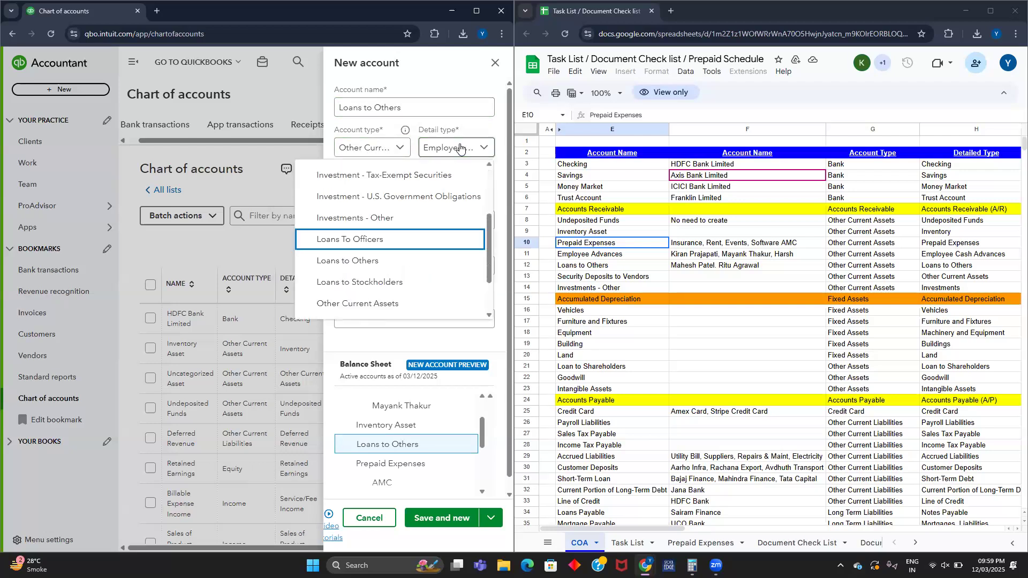
left_click(378, 258)
left_click(337, 184)
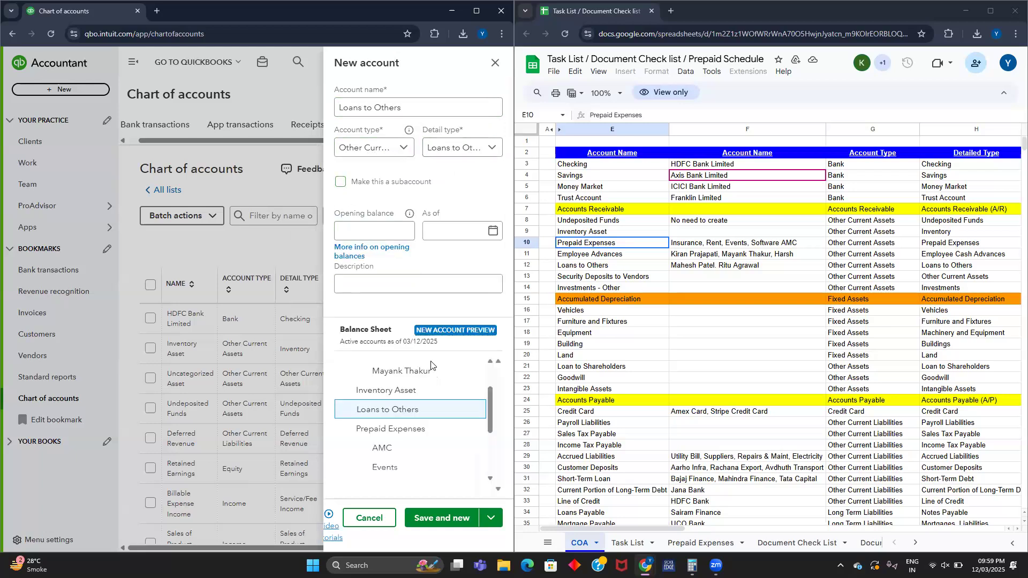
left_click(441, 512)
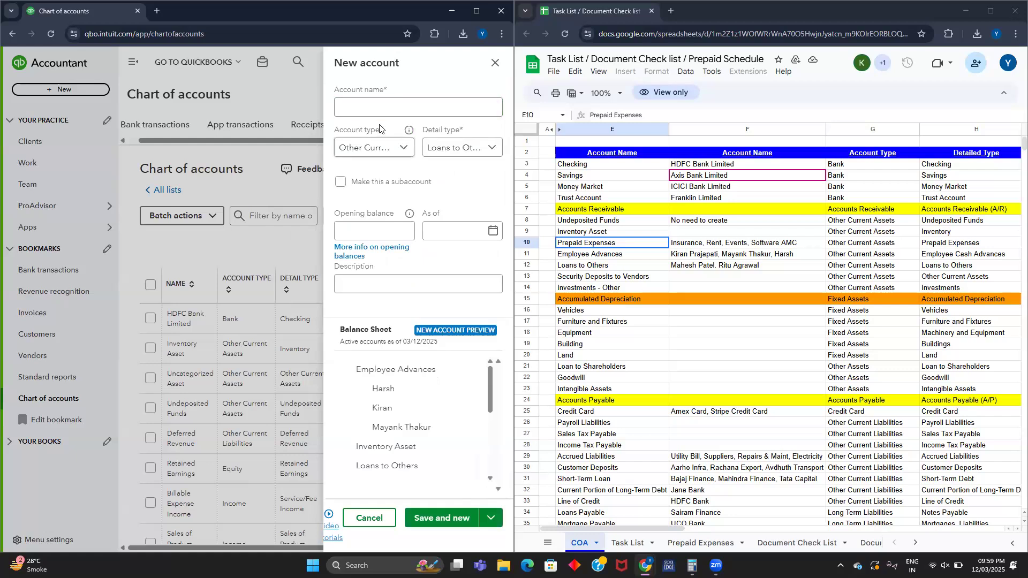
- Add the first borrower as a subaccount under Loans to Others and save
left_click(365, 107)
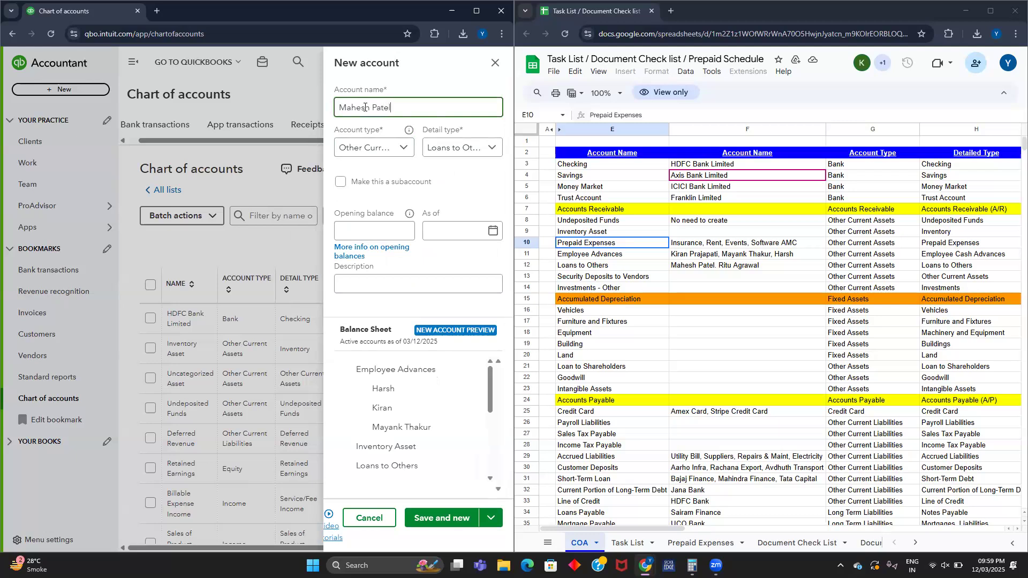
left_click(341, 183)
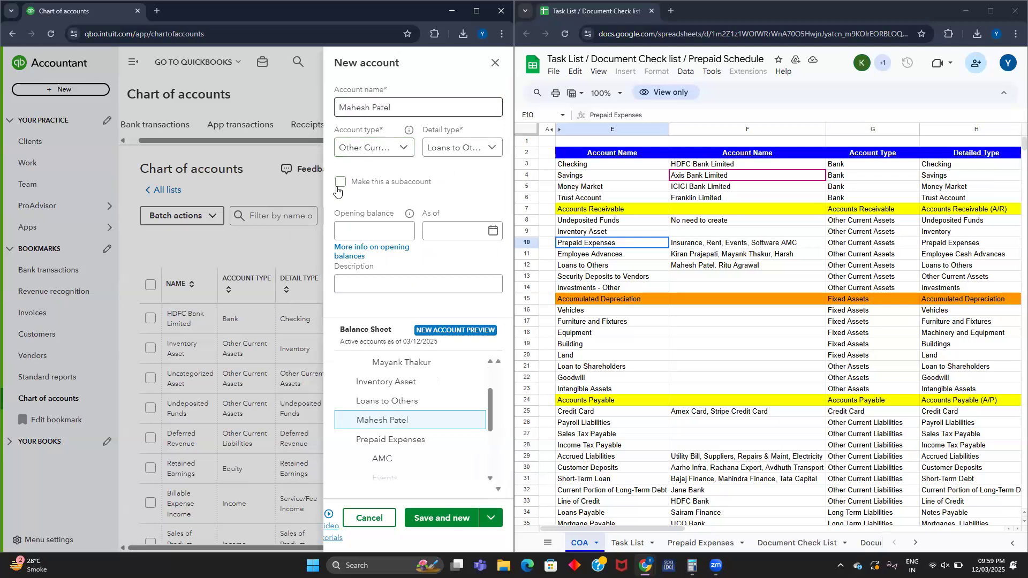
left_click(352, 230)
type("loans")
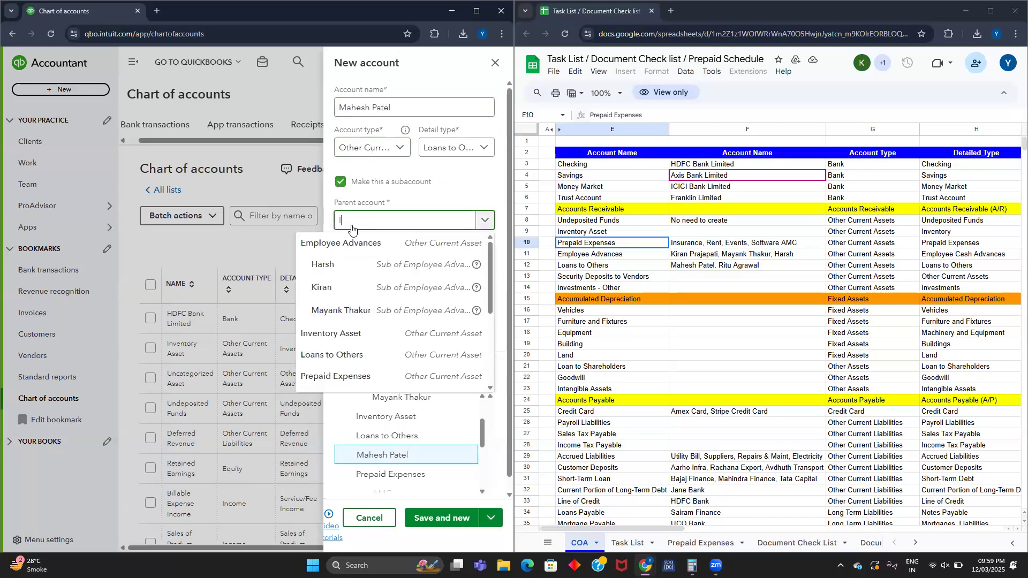
left_click(362, 241)
left_click(431, 519)
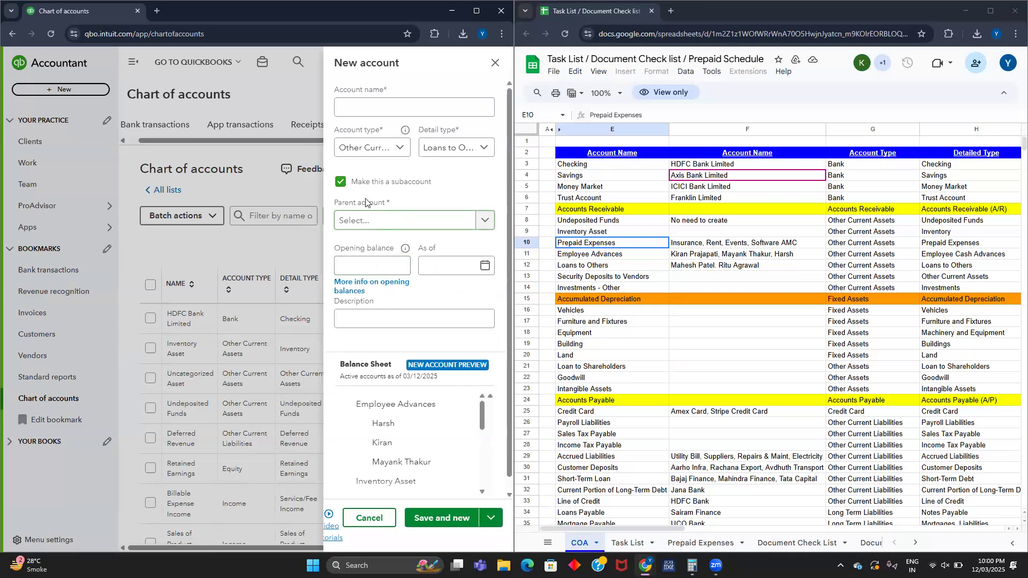
- Add the second borrower under Loans to Others, fixing a name typo, and save
left_click(352, 102)
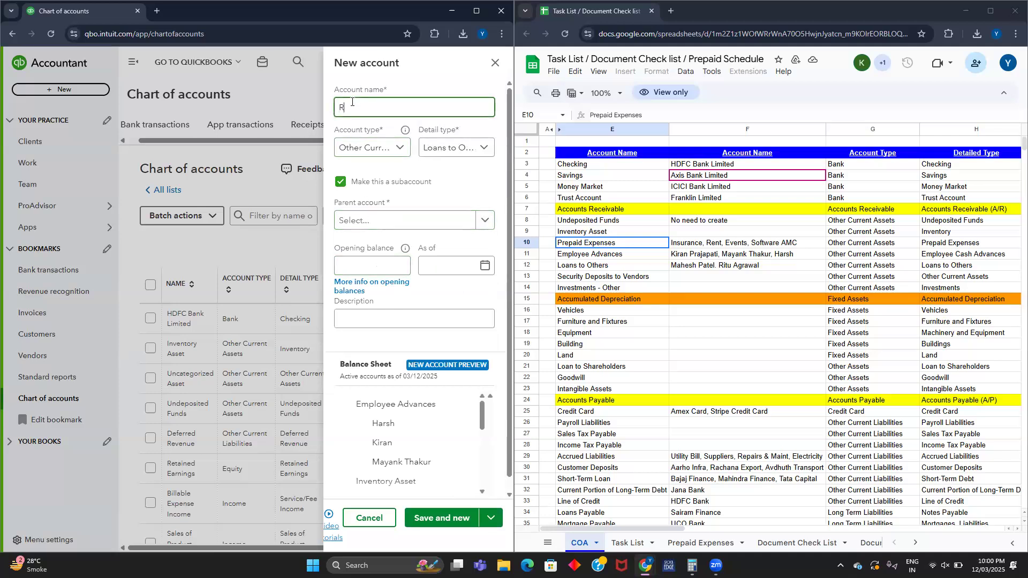
left_click(364, 216)
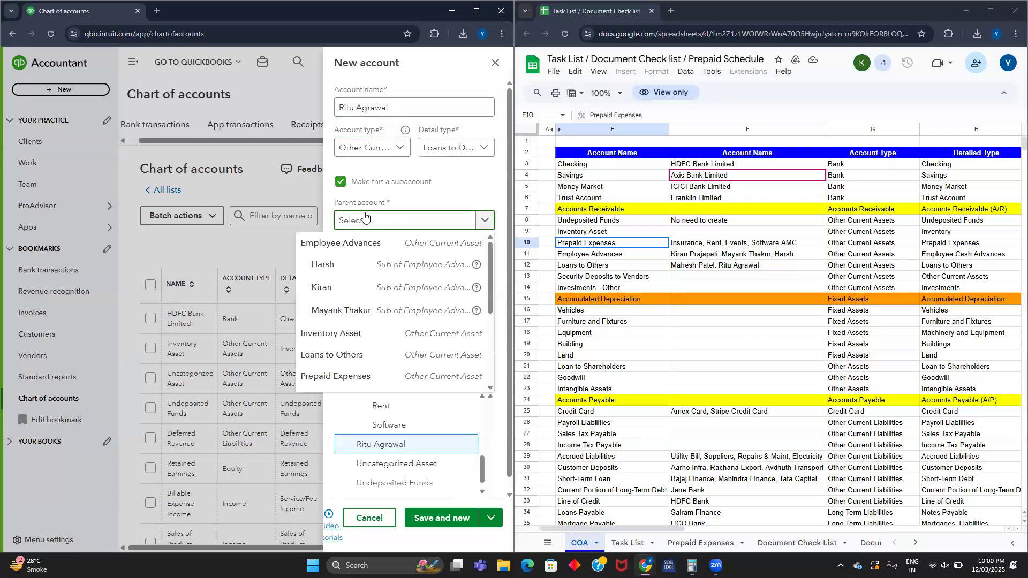
type("loans")
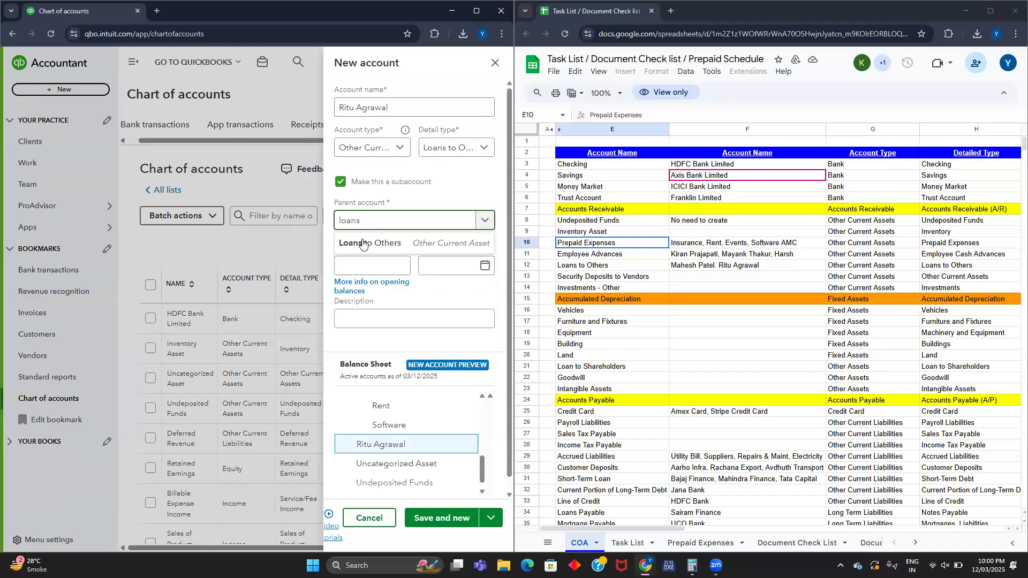
left_click(363, 243)
left_click(430, 522)
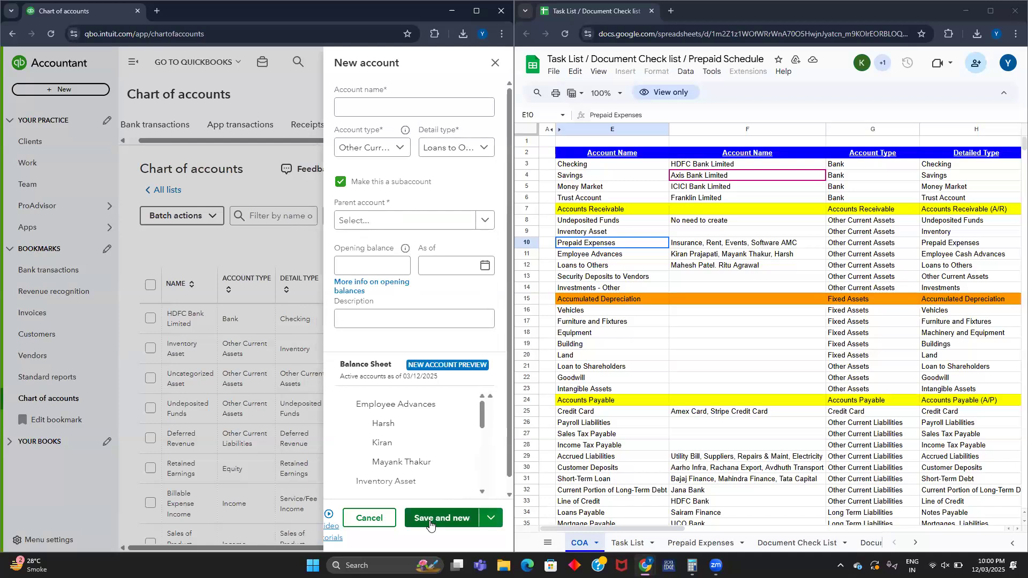
left_click(841, 391)
key("Down")
key("Down")
key("Down")
key("Down")
key("Down")
key("Down")
key("Down")
key("Down")
key("Down")
key("Down")
key("Down")
key("Down")
key("Down")
key("Down")
key("Down")
key("Down")
key("Down")
key("Down")
key("Down")
key("Down")
key("Left")
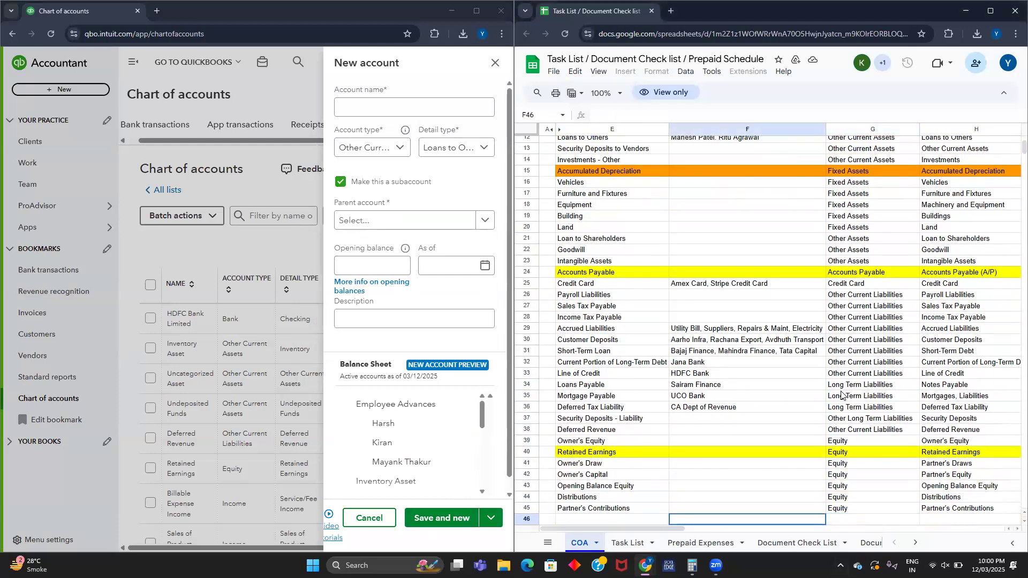
key("Left")
key("Down")
key("Down")
key("Down")
key("Down")
key("Down")
key("Down")
key("Down")
key("Down")
key("Down")
key("Down")
key("Down")
key("Down")
key("Down")
key("Down")
key("Down")
key("Down")
key("Down")
key("Down")
key("Down")
key("Down")
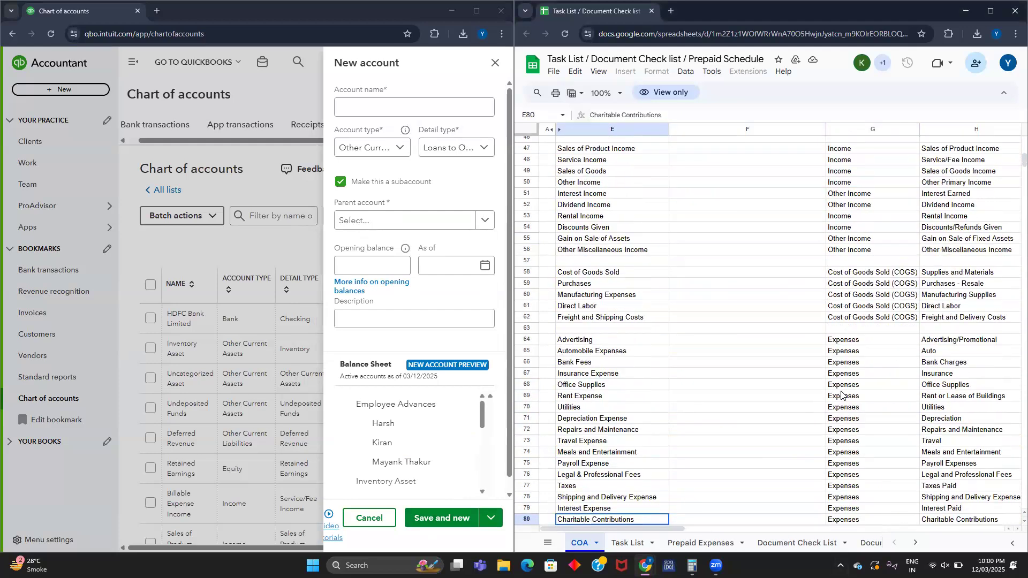
key("Down")
key("Down")
key("Down")
key("Down")
key("Down")
key("Down")
key("Down")
key("Down")
key("Down")
key("Down")
key("Down")
key("Down")
key("Down")
key("Down")
key("Right")
key("Up")
key("Up")
key("Up")
key("Up")
key("Up")
key("Up")
key("Up")
key("Up")
key("Up")
key("Up")
key("Up")
key("Up")
key("Up")
key("Up")
key("Up")
key("Up")
key("Up")
key("Up")
key("Up")
key("Up")
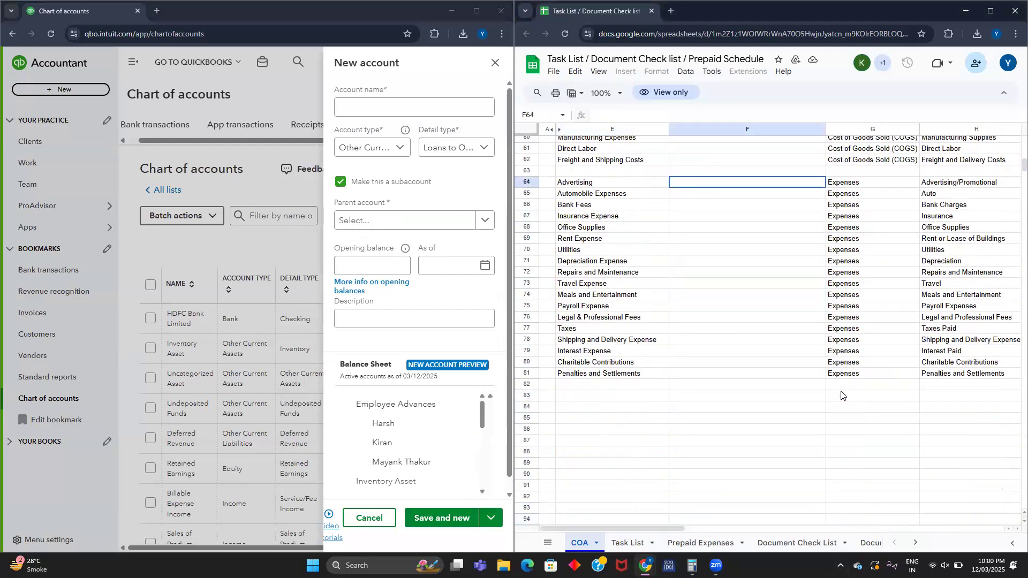
key("Up")
key("Up")
key("Up")
key("Up")
key("Up")
key("Up")
key("Up")
key("Up")
key("Up")
key("Up")
key("Up")
key("Up")
key("Up")
key("Up")
key("Up")
key("Up")
key("Up")
key("Up")
key("Up")
key("Up")
key("Up")
key("Up")
key("Up")
key("Up")
key("Up")
key("Up")
key("Up")
key("Up")
key("Up")
key("Up")
key("Up")
key("Up")
key("Up")
key("Up")
key("Up")
key("Up")
key("Up")
key("Up")
key("Up")
key("Up")
key("Down")
key("Down")
key("Down")
key("Down")
key("Down")
key("Down")
key("Down")
key("Down")
key("Down")
key("Down")
key("Down")
key("Down")
key("Down")
key("Down")
key("Down")
key("Down")
key("Down")
key("Down")
key("Down")
key("Down")
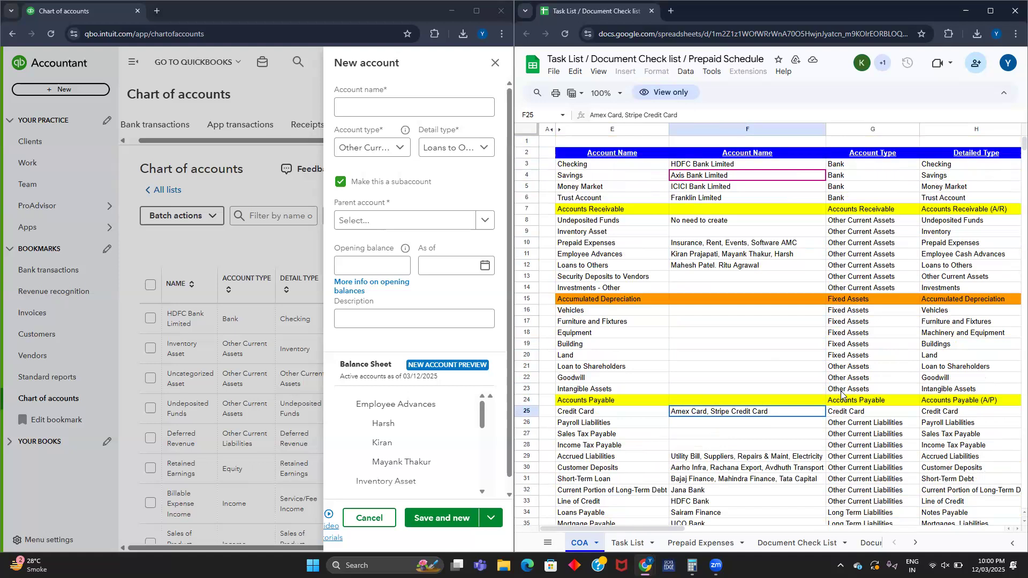
key("Down")
key("Down")
key("Down")
key("Down")
key("Down")
key("Down")
key("Down")
key("Down")
key("Down")
key("Down")
key("Down")
key("Down")
key("Down")
key("Down")
key("Down")
key("Down")
key("Down")
key("Down")
key("Down")
key("Down")
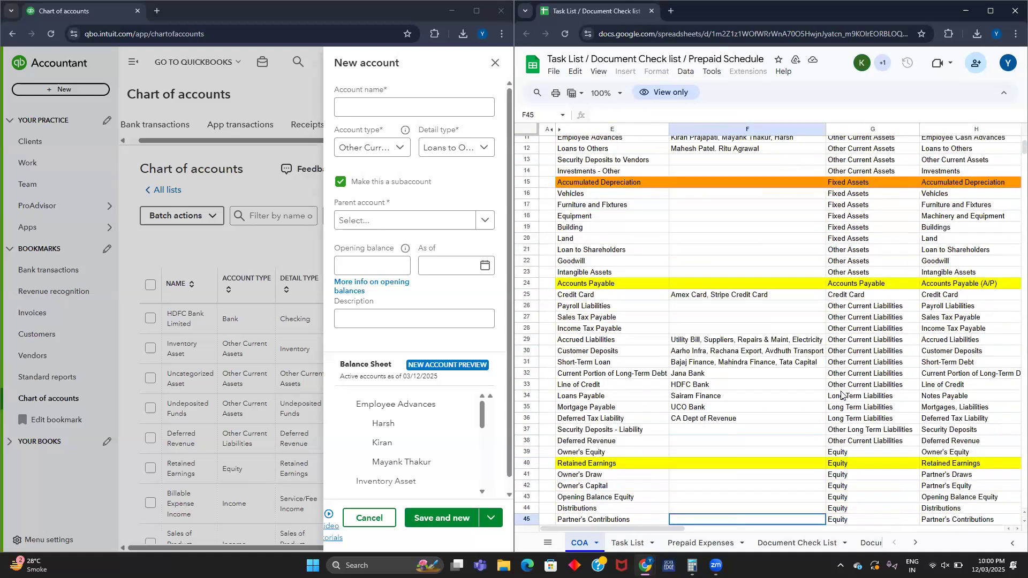
key("Down")
key("Down")
key("Down")
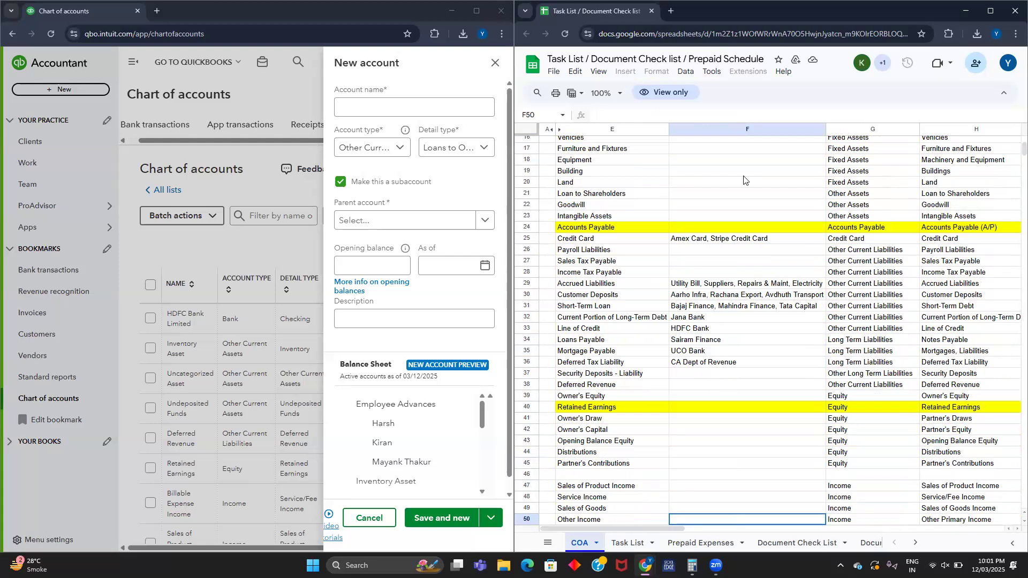
key("Down")
key("Down")
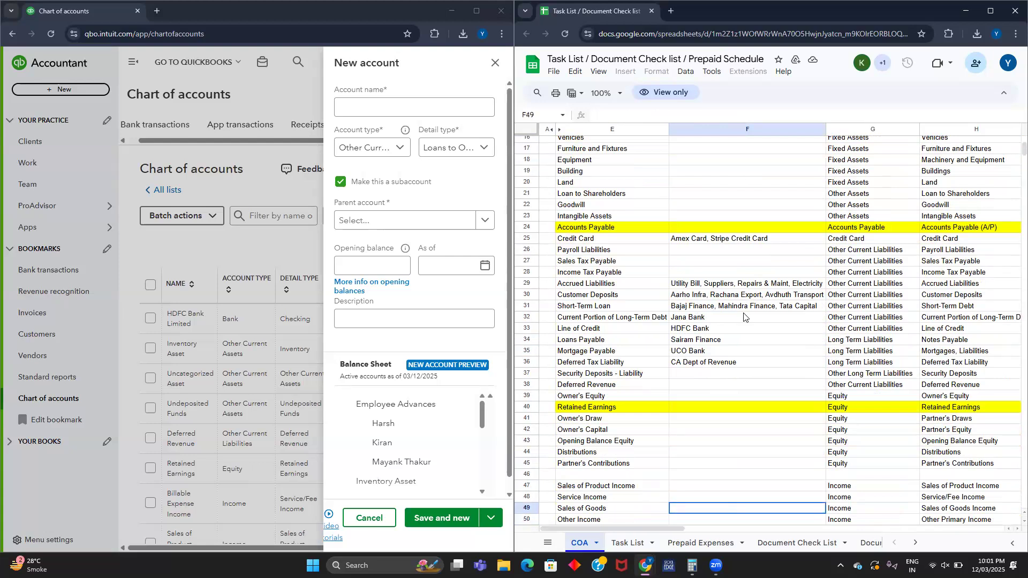
key("Down")
key("Down")
key("Down")
key("Down")
key("Down")
key("Down")
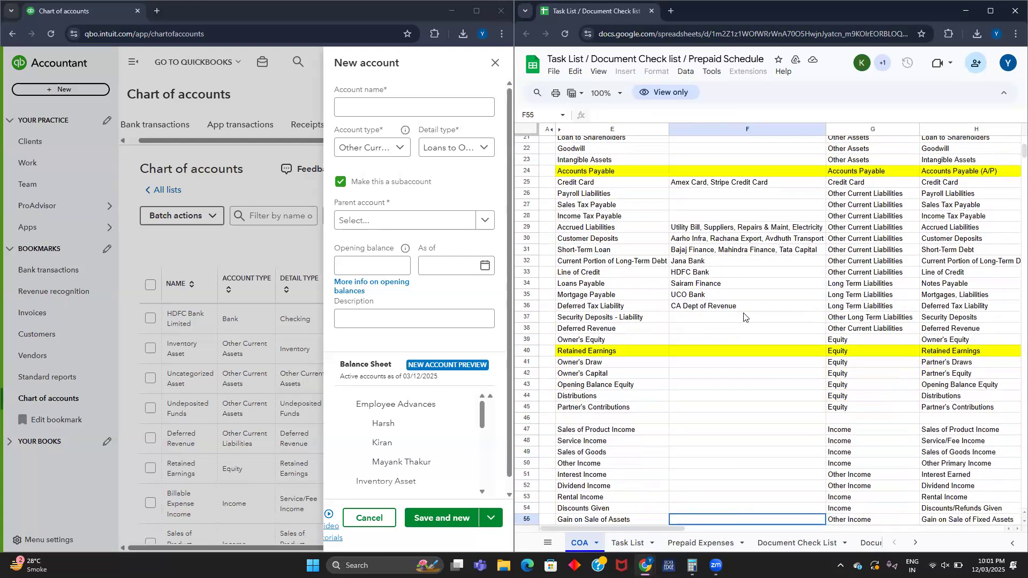
key("Up")
key("Up")
key("Up")
key("Up")
key("Up")
key("Up")
key("Up")
key("Up")
key("Up")
key("Up")
key("Up")
key("Up")
key("Up")
key("Up")
key("Up")
key("Up")
key("Up")
key("Up")
key("Up")
key("Up")
key("Up")
key("Up")
key("Up")
key("Up")
key("Up")
key("Up")
key("Up")
key("Up")
key("Up")
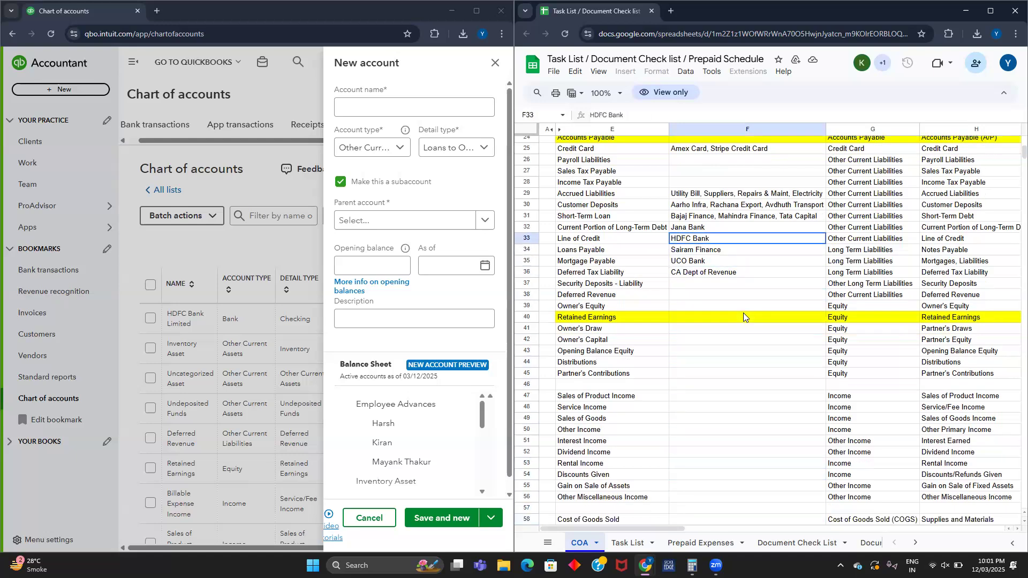
key("Left")
key("Down")
key("Down")
key("Down")
key("Down")
key("Down")
key("Up")
key("Up")
key("Up")
key("Up")
key("Up")
key("Up")
key("Up")
key("Up")
key("Down")
key("Down")
key("Down")
key("Down")
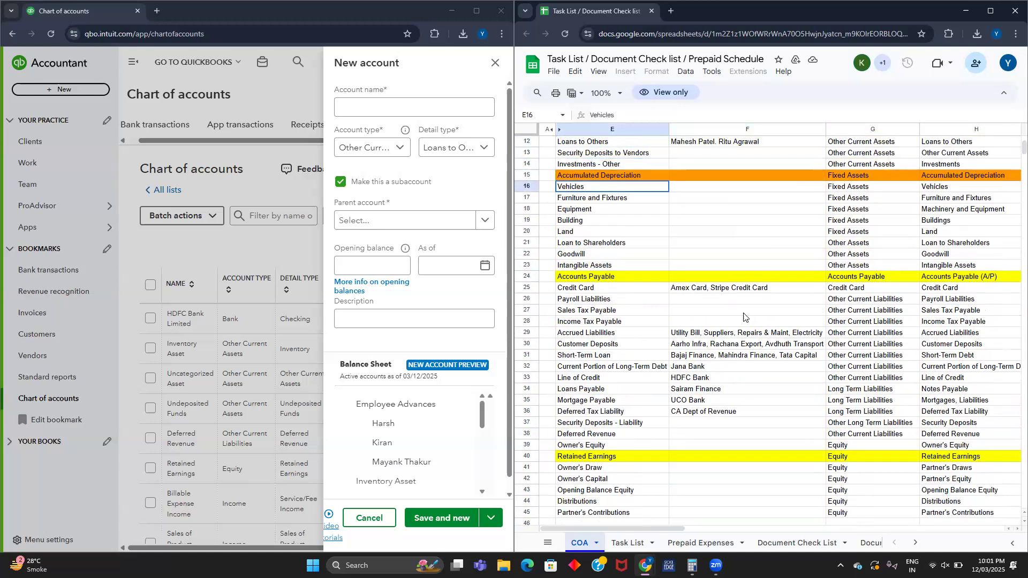
- Name the new account Vehicles with account type Fixed Assets
left_click(421, 107)
type("Vehicles")
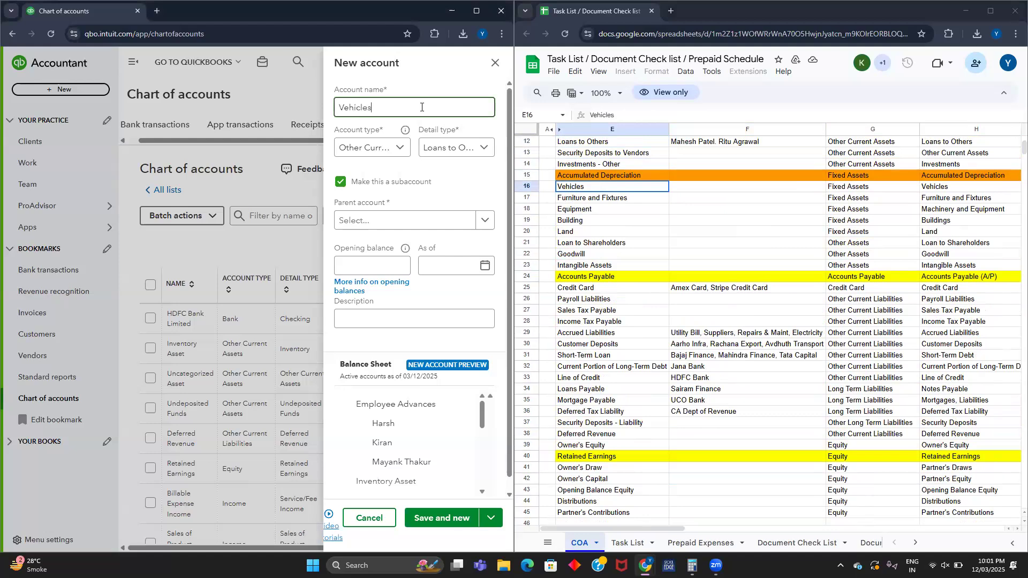
left_click(388, 150)
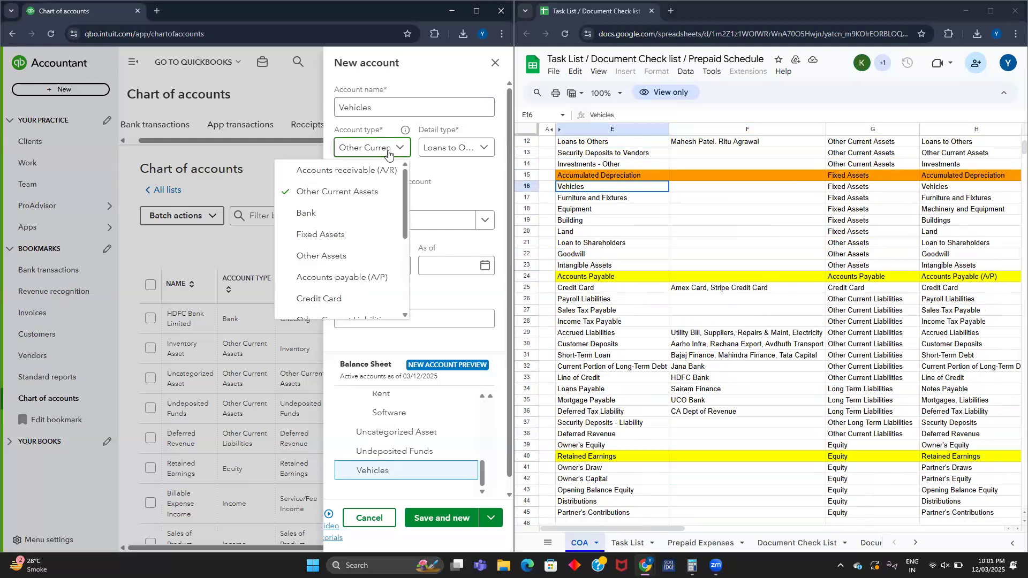
key("f")
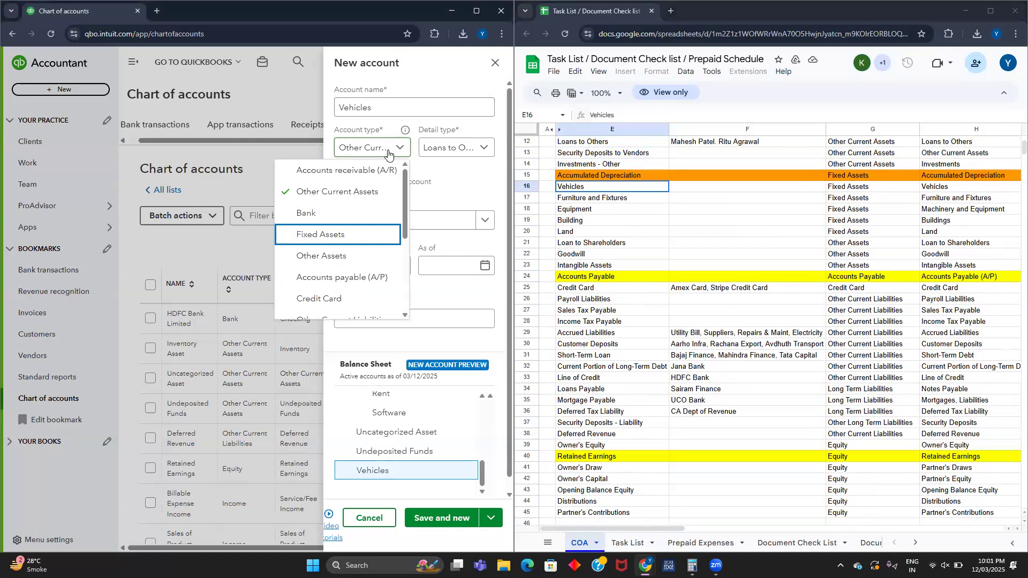
left_click(335, 235)
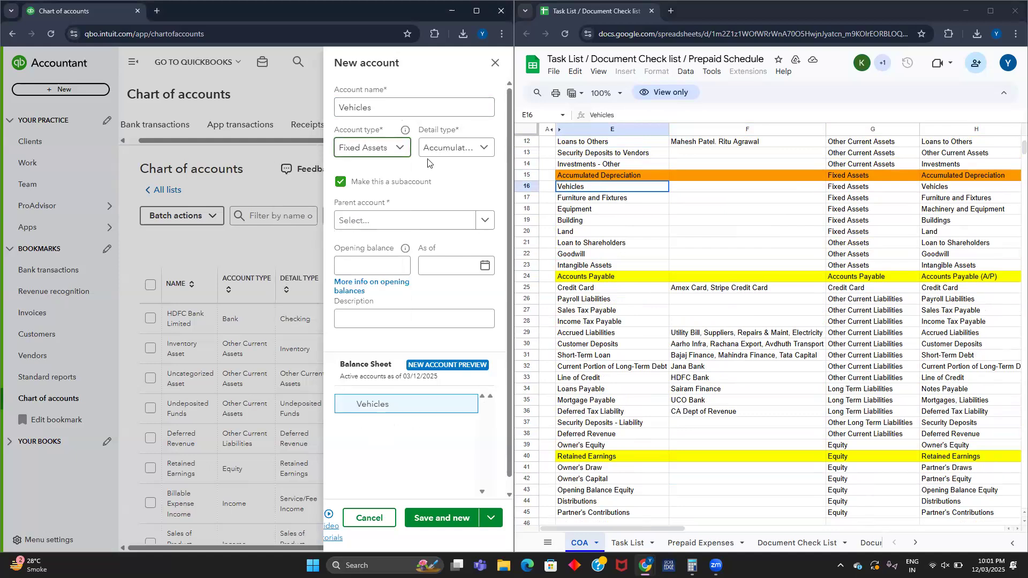
- Set detail type to Vehicles, keep it top-level, and save with Save and new
left_click(456, 149)
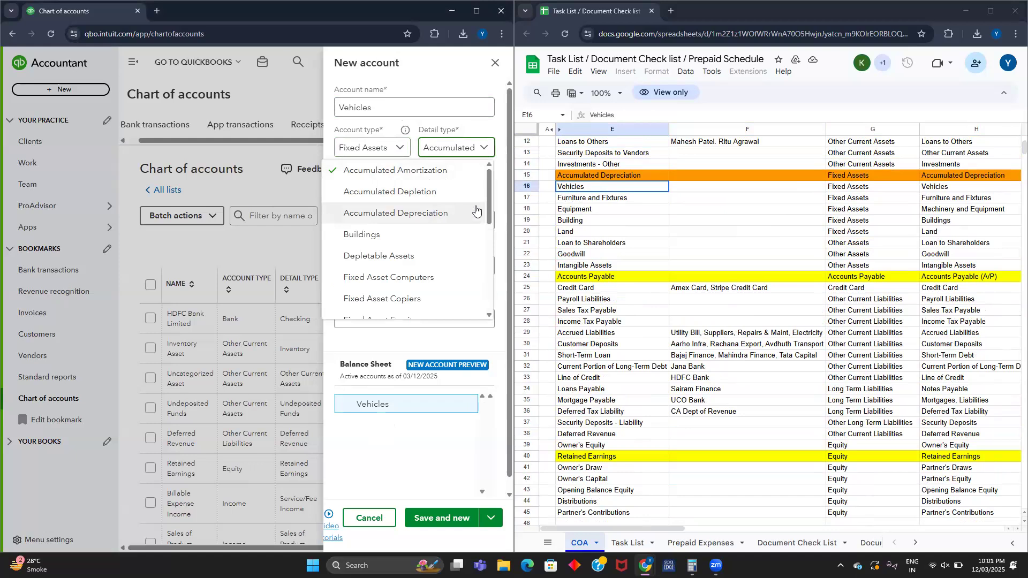
left_click_drag(489, 209, 491, 244)
scroll(472, 246, "up", 3)
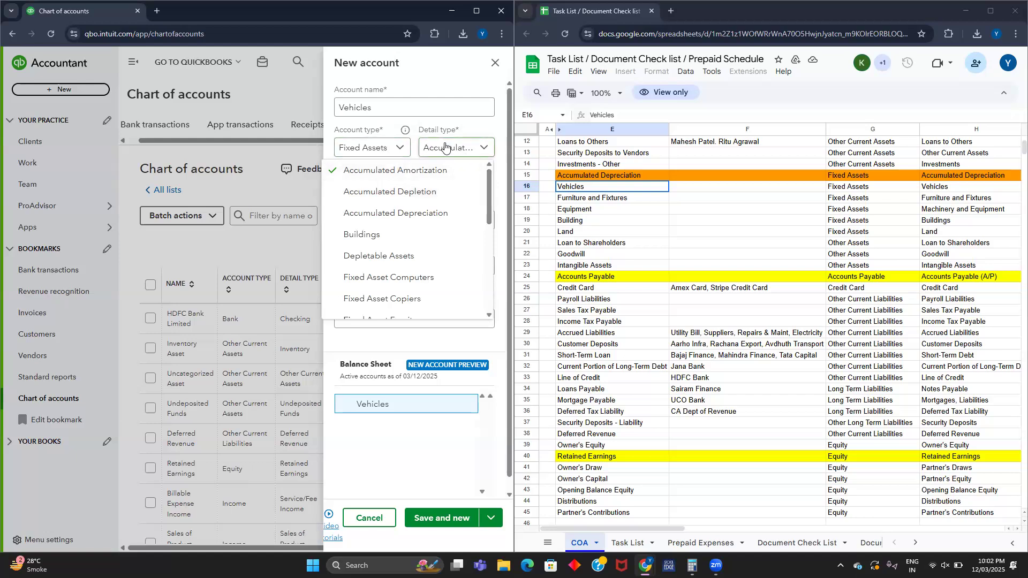
left_click_drag(488, 204, 490, 300)
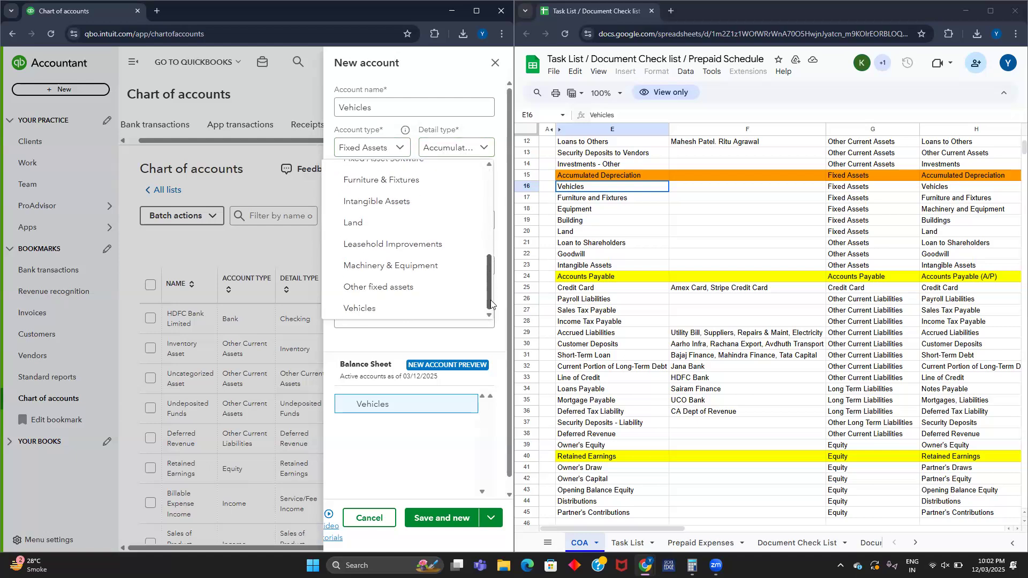
left_click(418, 309)
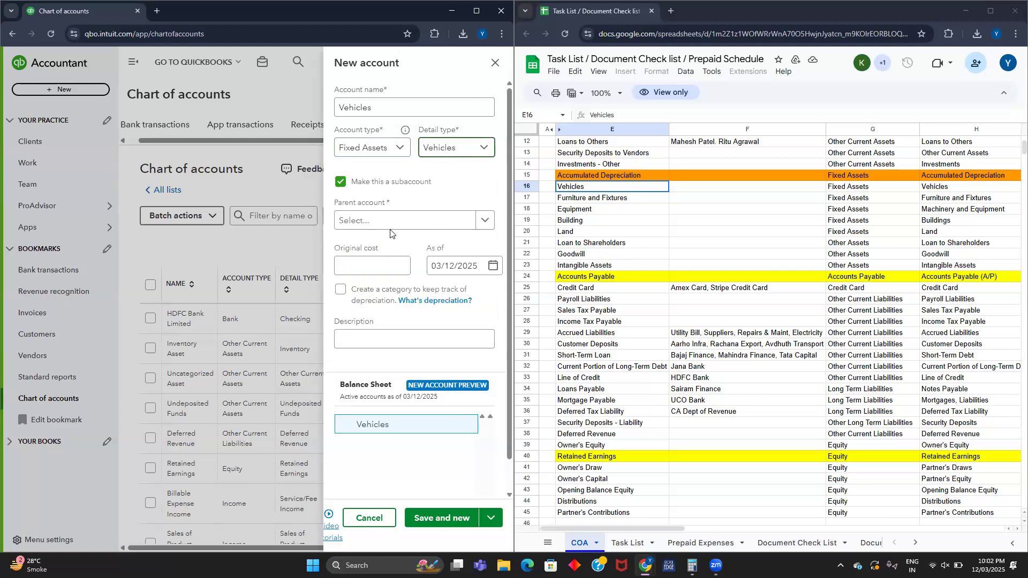
left_click(340, 182)
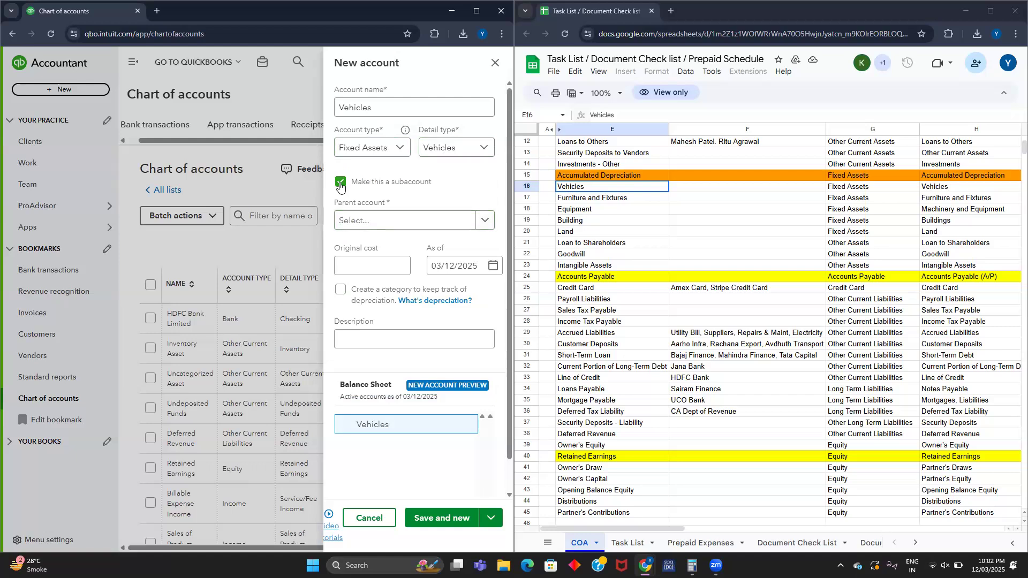
left_click(447, 513)
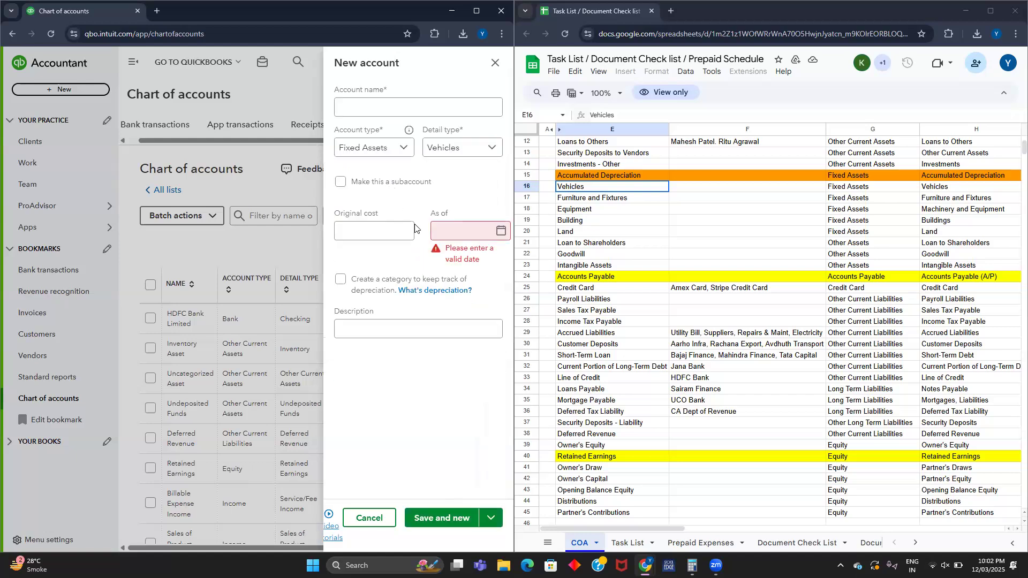
left_click(449, 236)
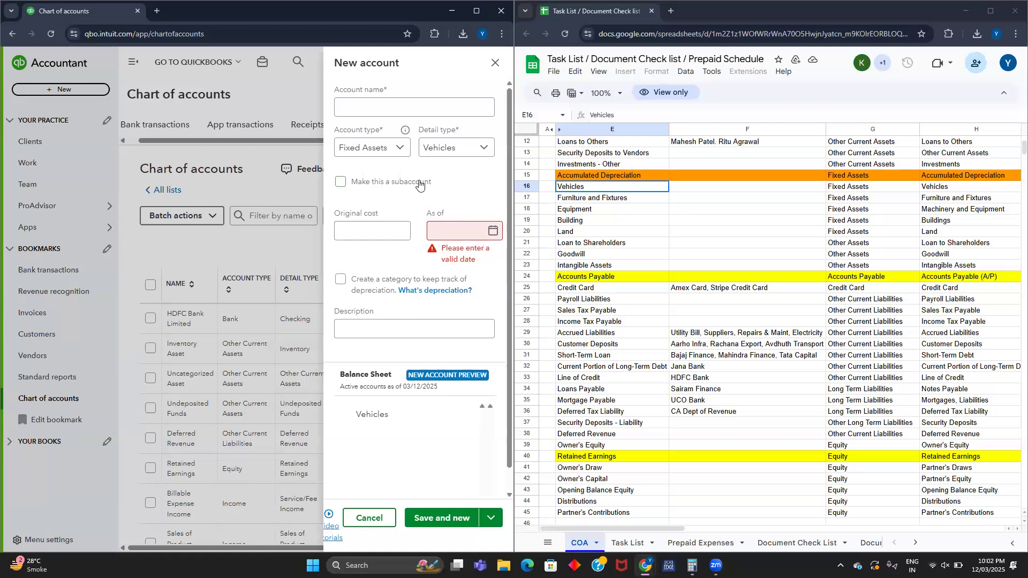
left_click(359, 109)
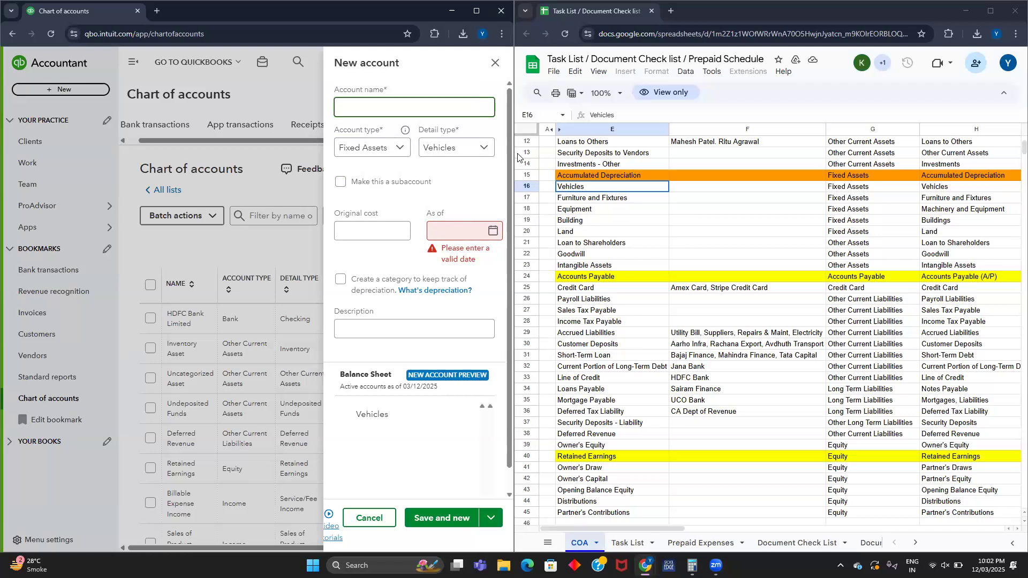
scroll(512, 361, "down", 1)
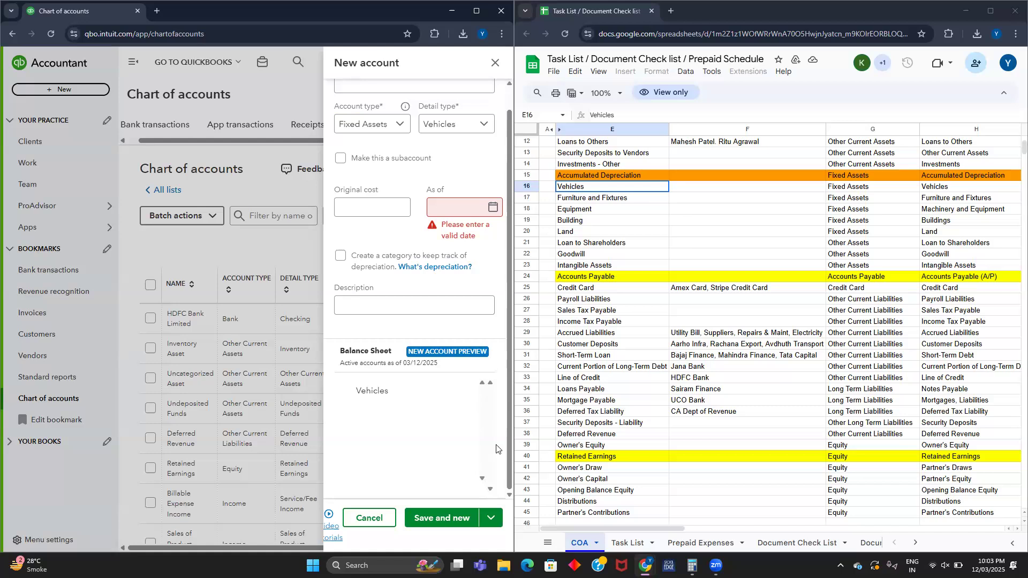
left_click_drag(508, 423, 505, 366)
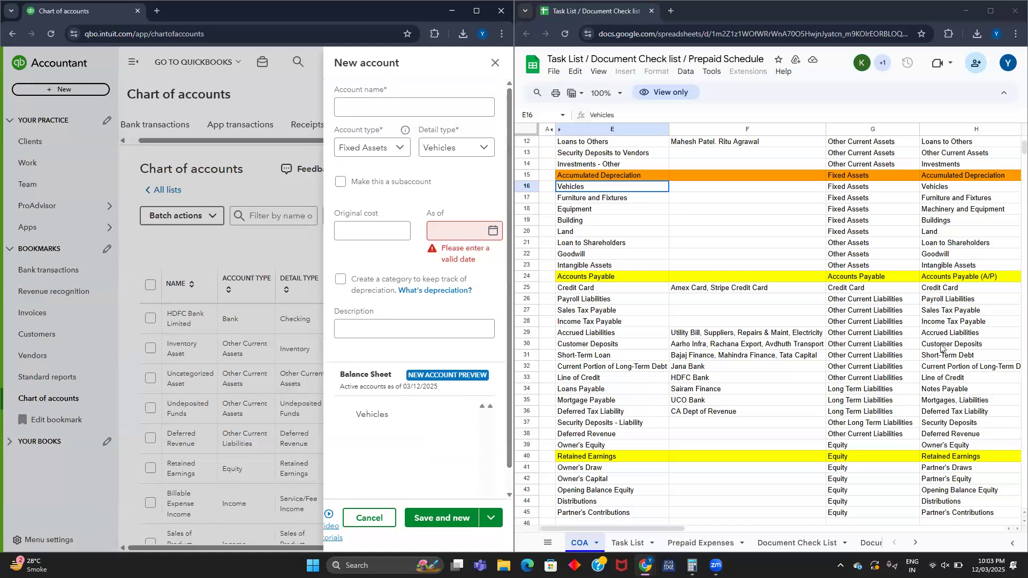
left_click(1017, 152)
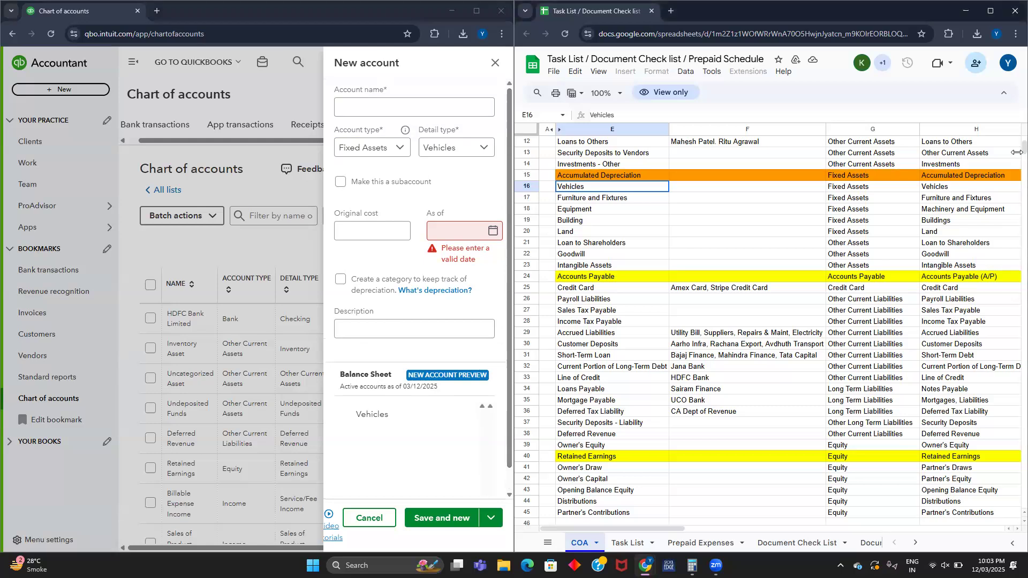
scroll(1013, 151, "up", 3)
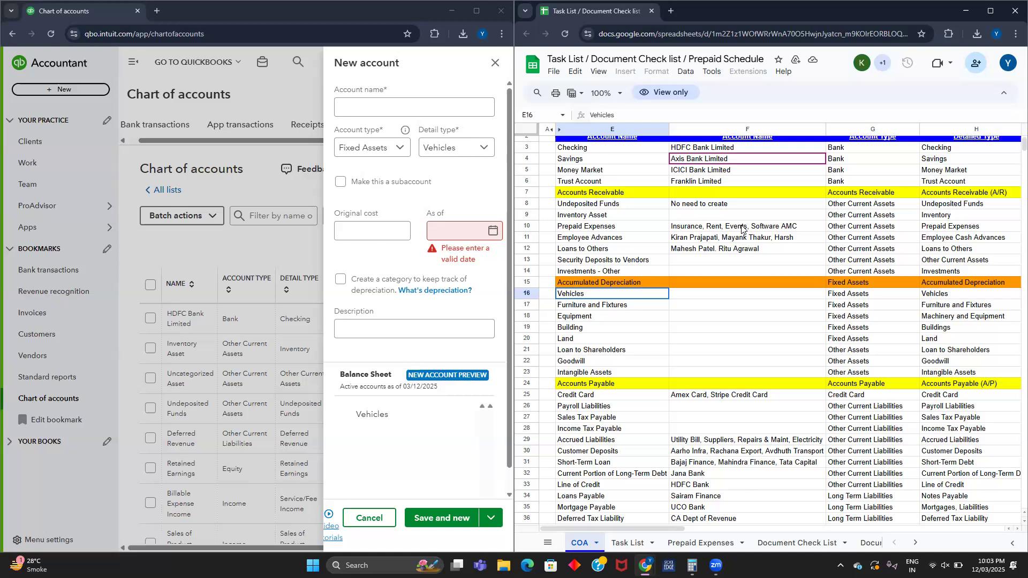
left_click(416, 94)
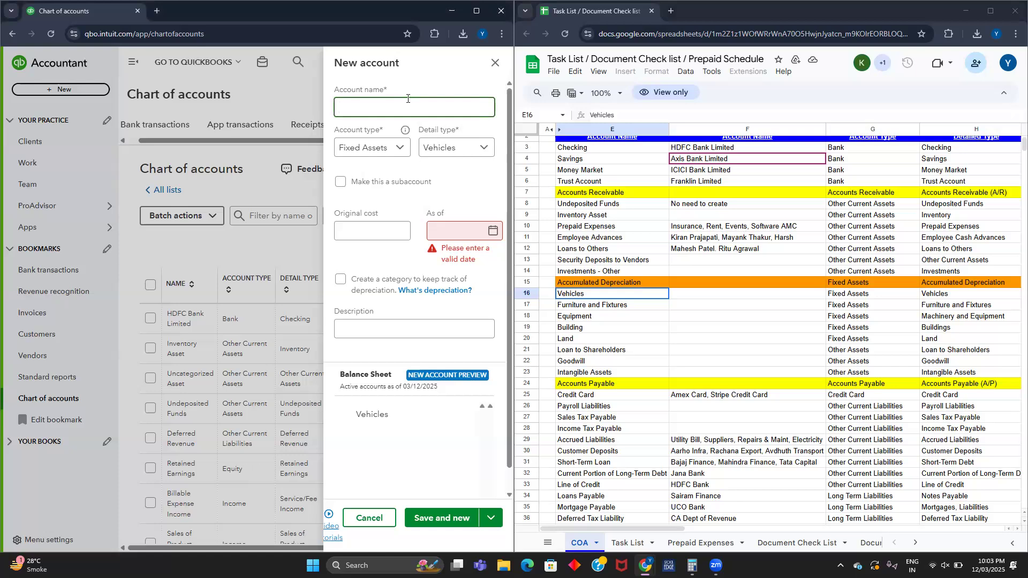
- Create 'Accumulated Depreciation - Vehicle' as a subaccount with parent Vehicles and save
type("Accumulated Depreciation - Vehicle")
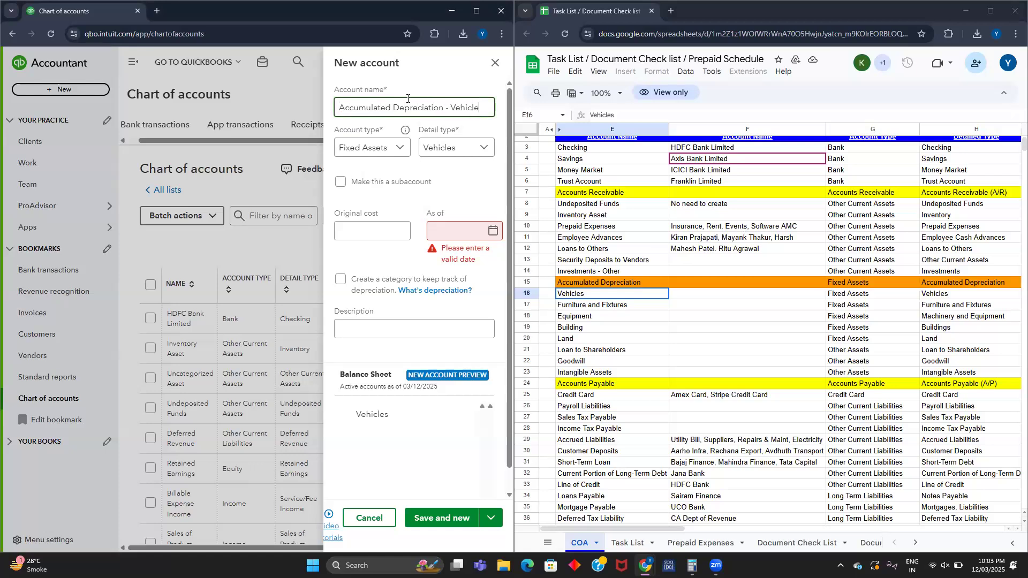
left_click(341, 182)
left_click(350, 218)
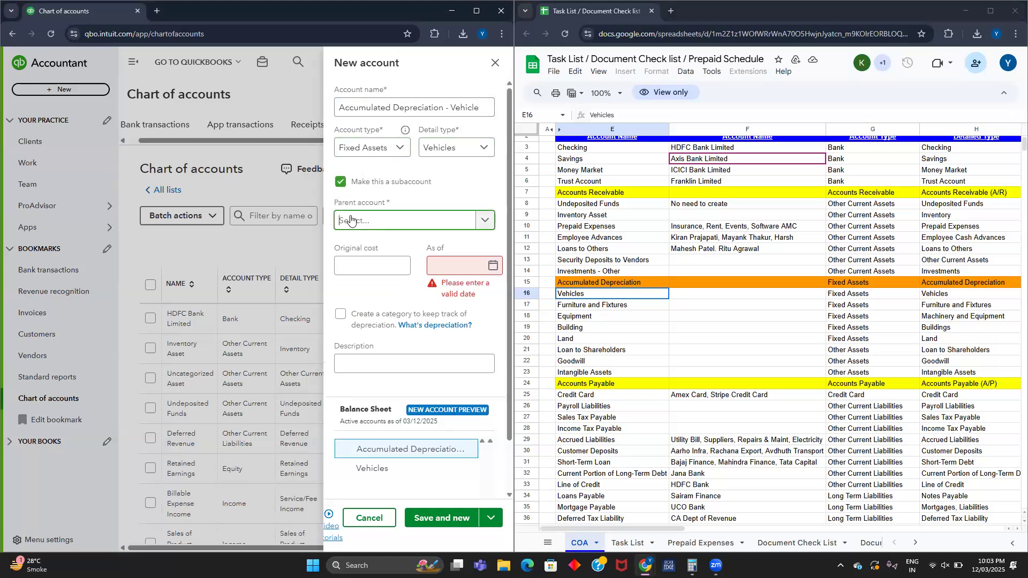
type("vehi")
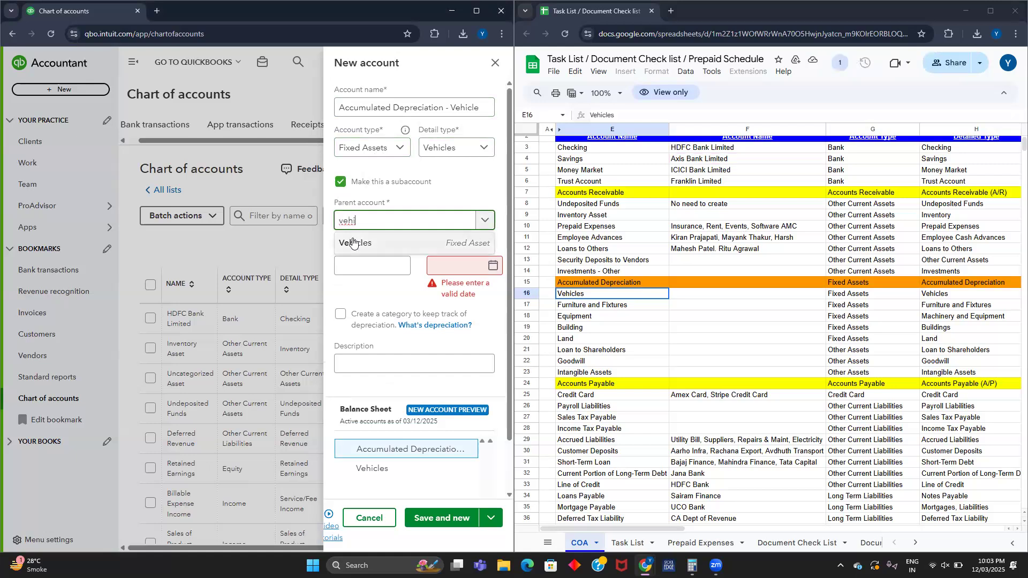
left_click(355, 243)
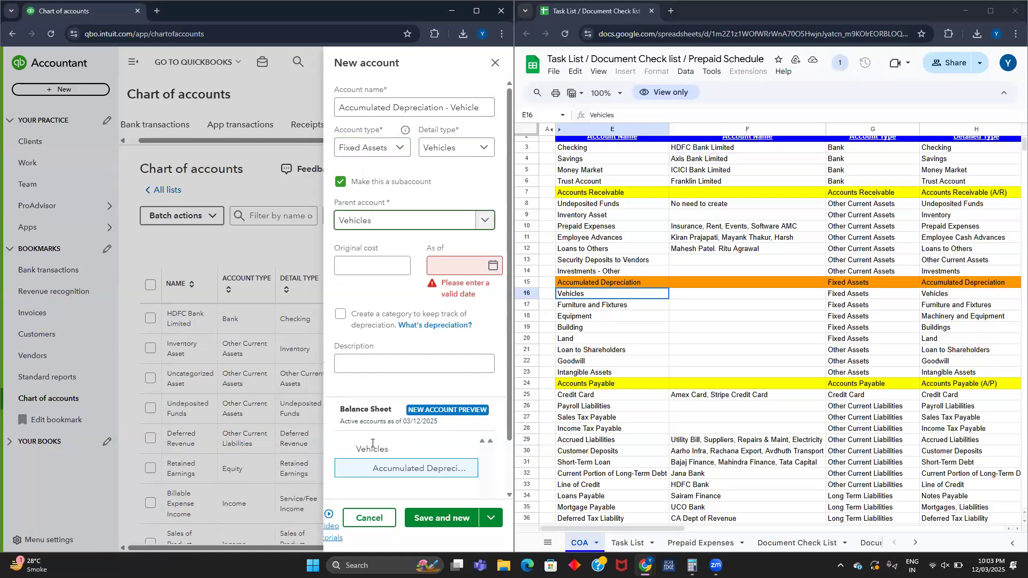
left_click(431, 518)
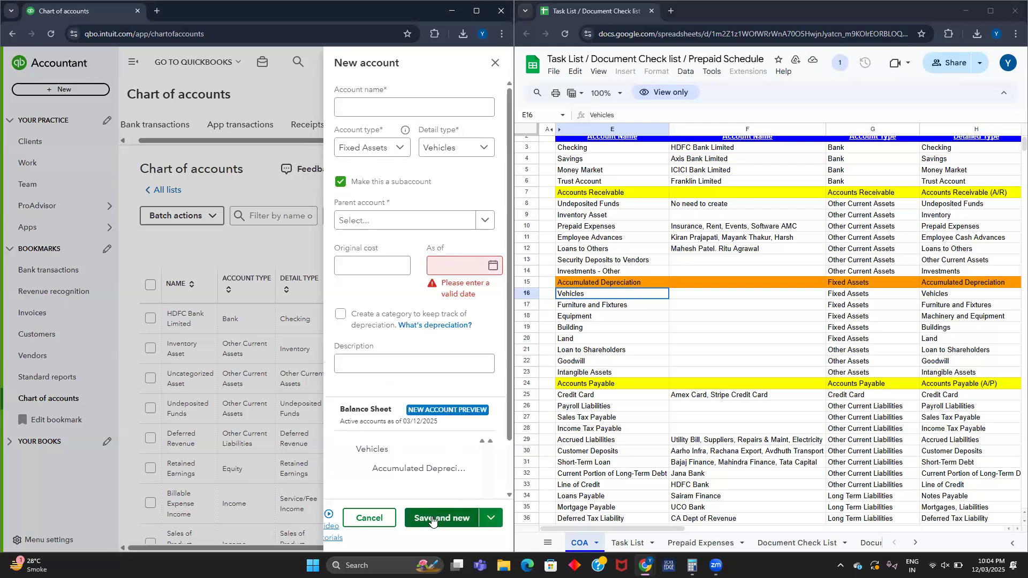
scroll(508, 403, "down", 1)
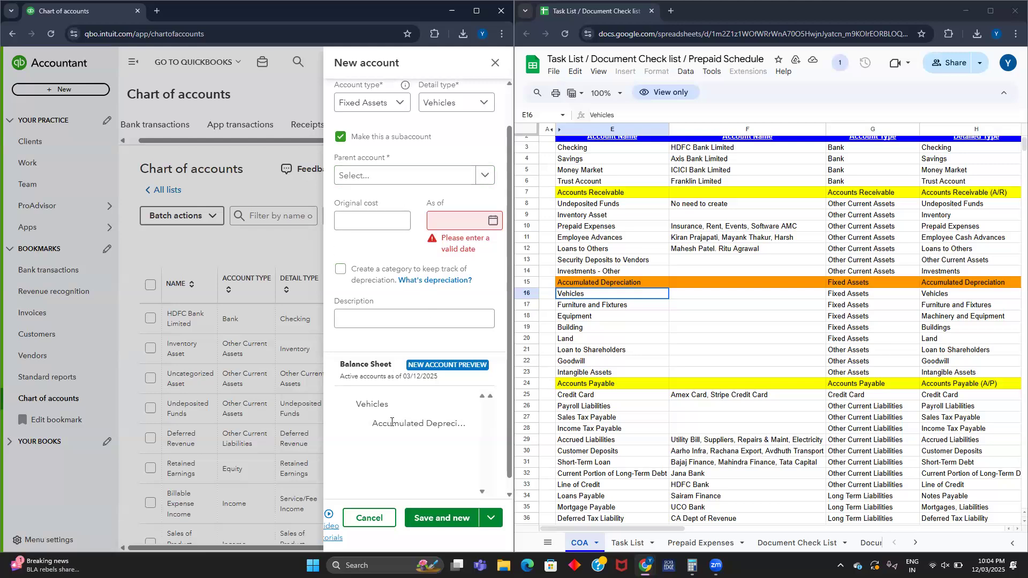
left_click(389, 182)
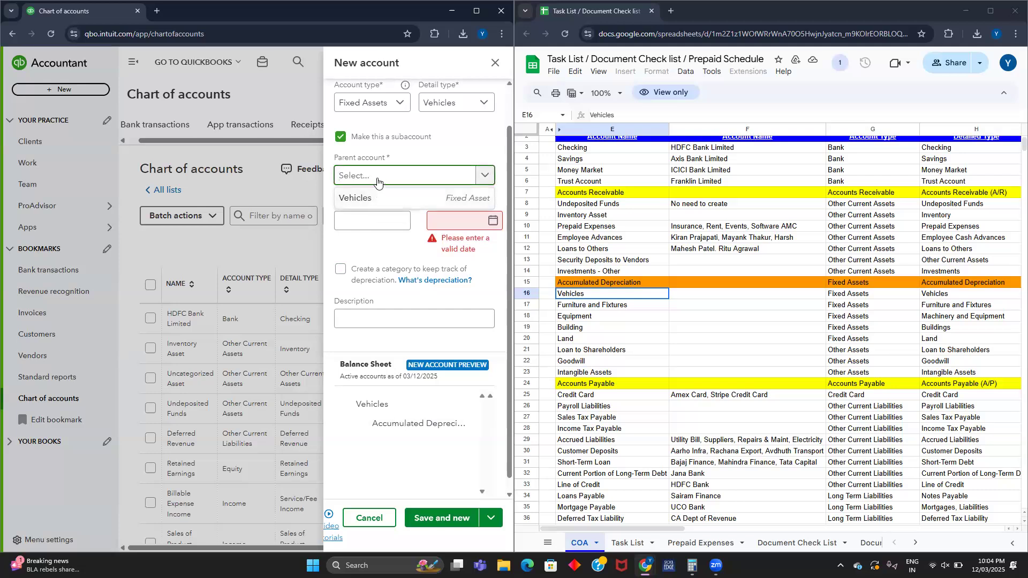
left_click(390, 414)
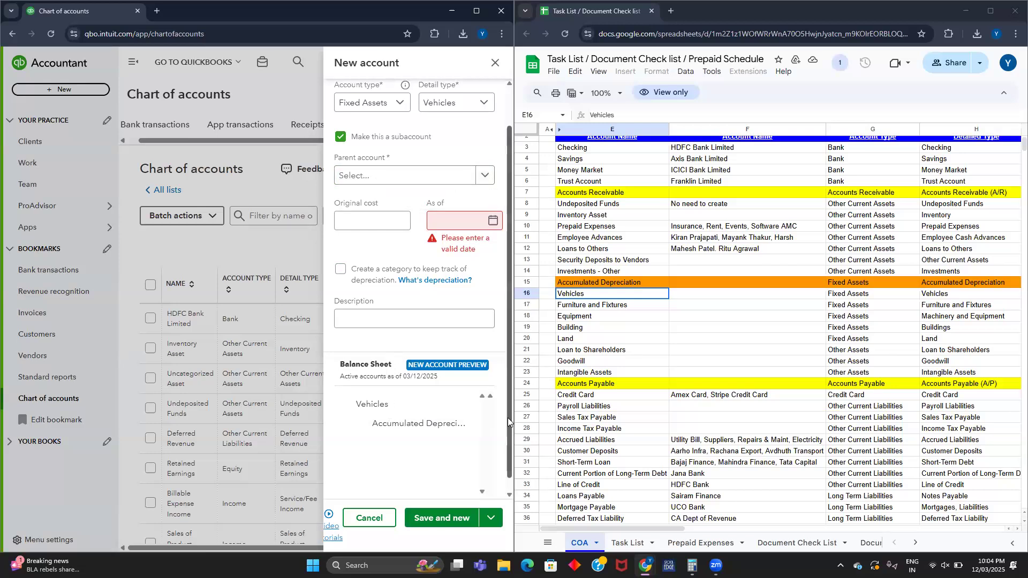
scroll(510, 446, "down", 1)
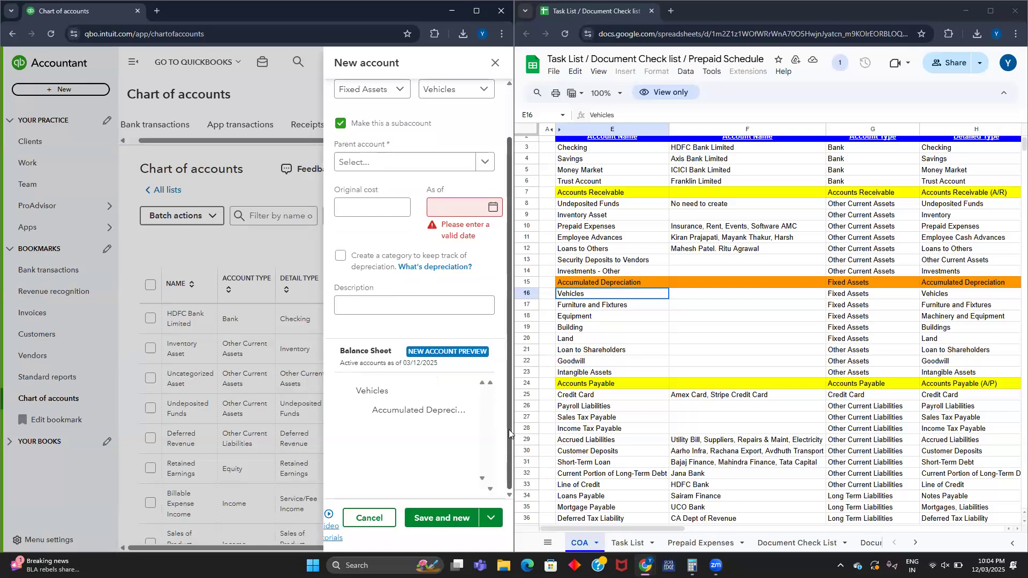
scroll(506, 272, "up", 2)
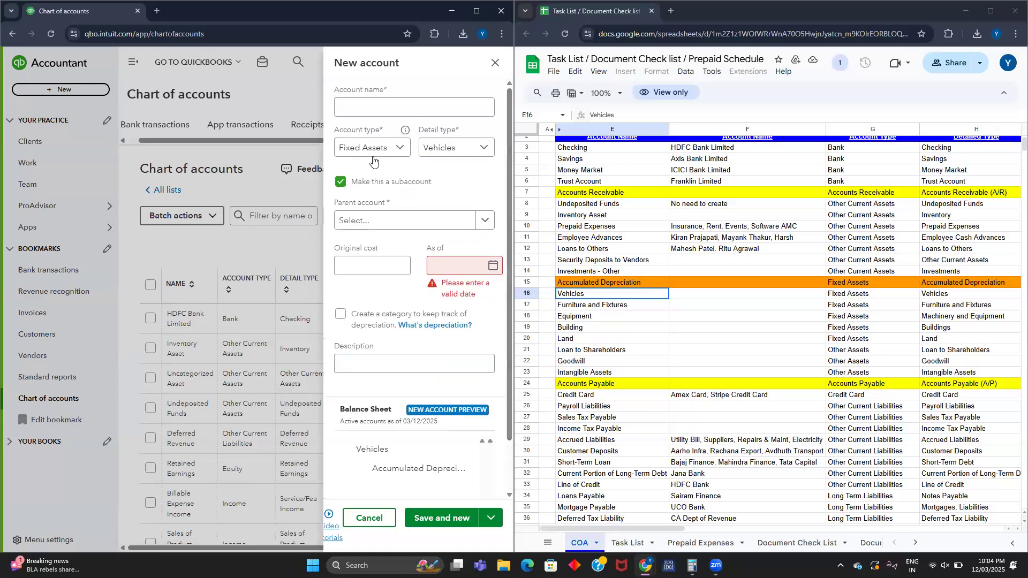
left_click(378, 109)
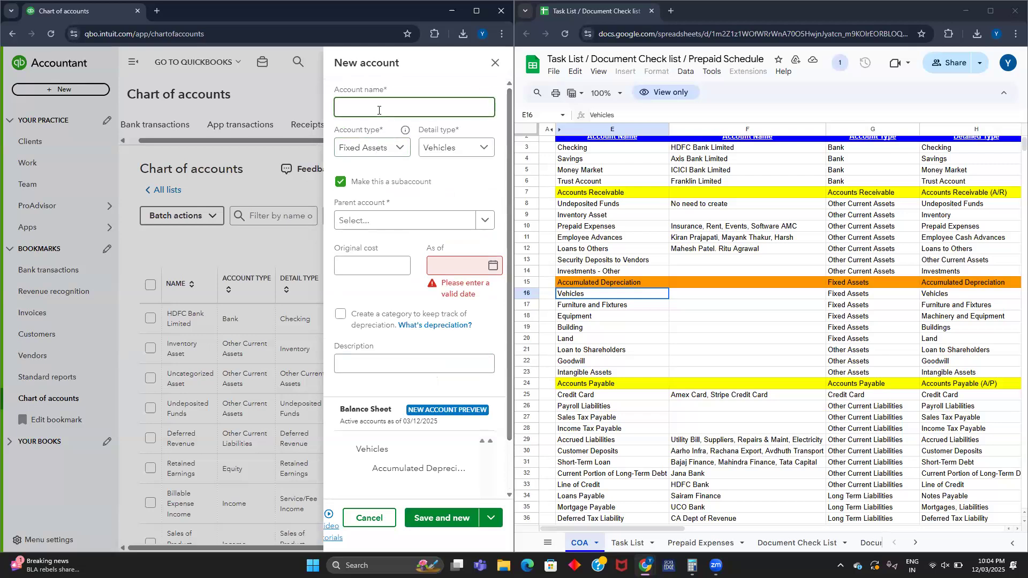
left_click(399, 470)
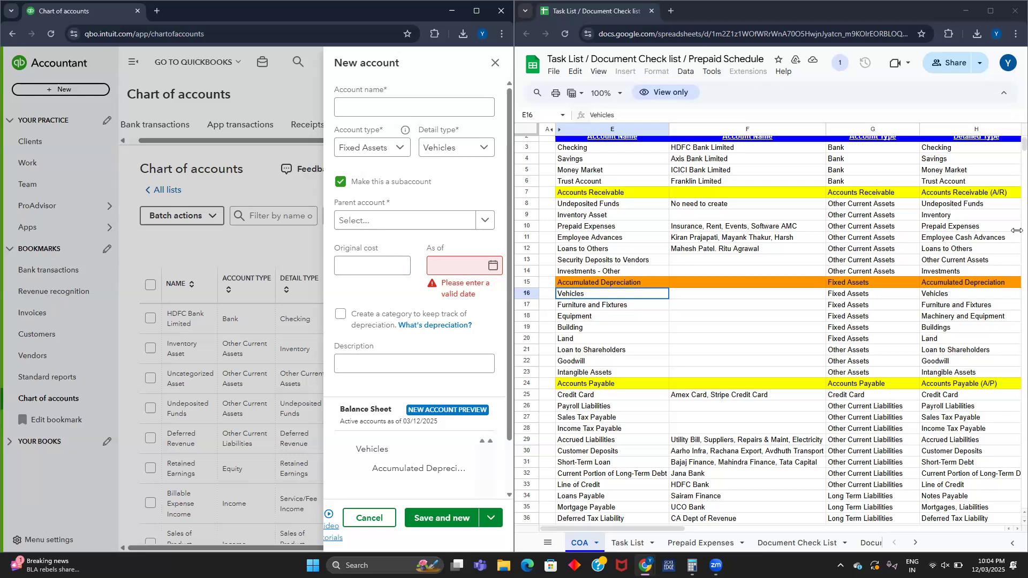
left_click(589, 395)
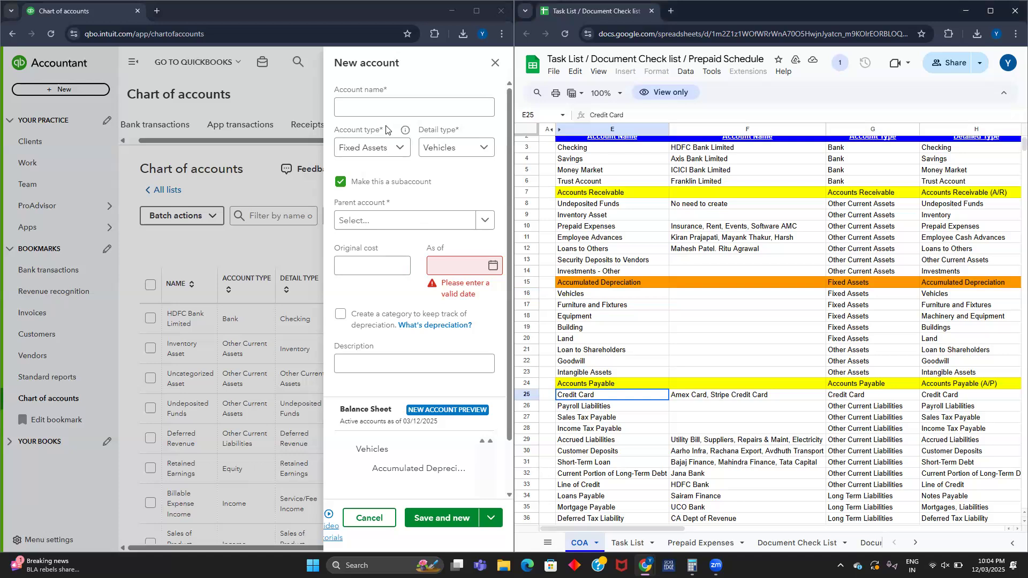
key("Down")
key("Down")
key("Down")
key("Down")
key("Down")
key("Down")
key("Down")
key("Down")
key("Down")
key("Down")
key("Down")
key("Down")
key("Down")
key("Down")
key("Down")
key("Down")
key("Down")
key("Down")
key("Down")
key("Down")
key("Down")
key("Down")
key("Down")
key("Down")
key("Down")
key("Down")
key("Up")
key("Up")
key("Up")
key("Up")
key("Up")
key("Up")
key("Up")
key("Up")
key("Up")
key("Up")
key("Up")
key("Up")
key("Up")
key("Up")
key("Up")
key("Up")
key("Up")
key("Up")
key("Up")
key("Up")
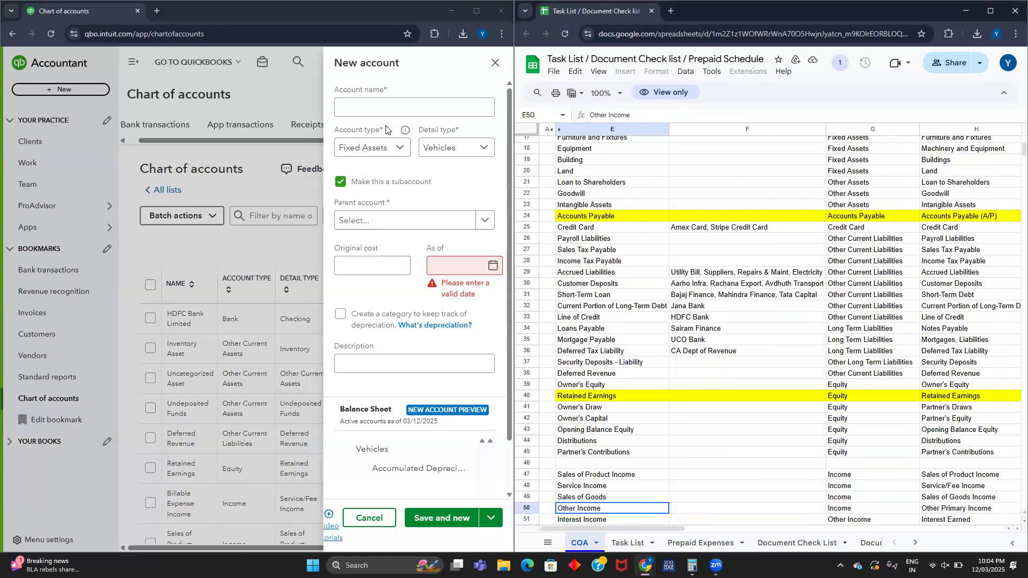
key("Up")
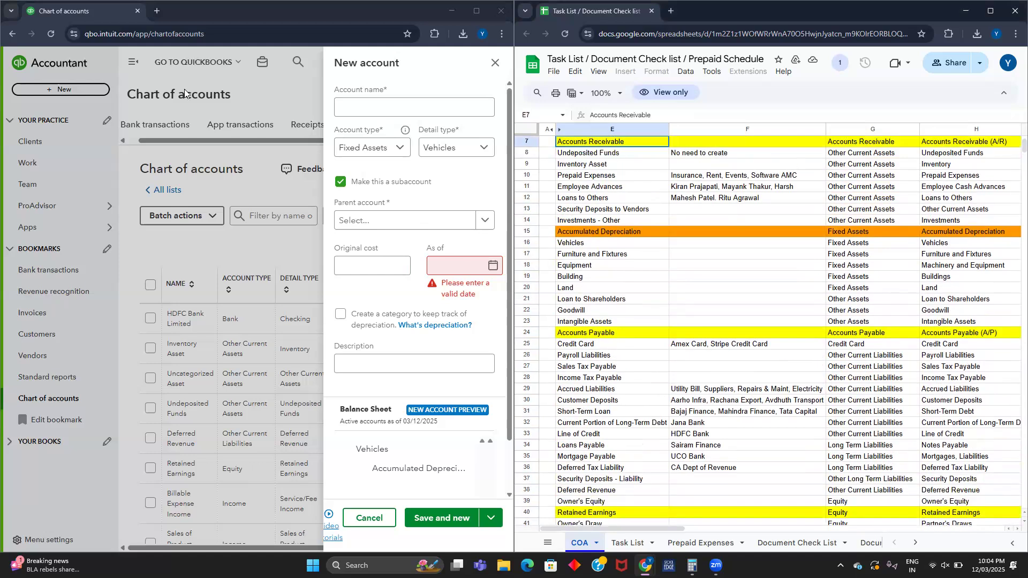
- Close the new account form and start adding a customer from the + New menu
left_click(299, 80)
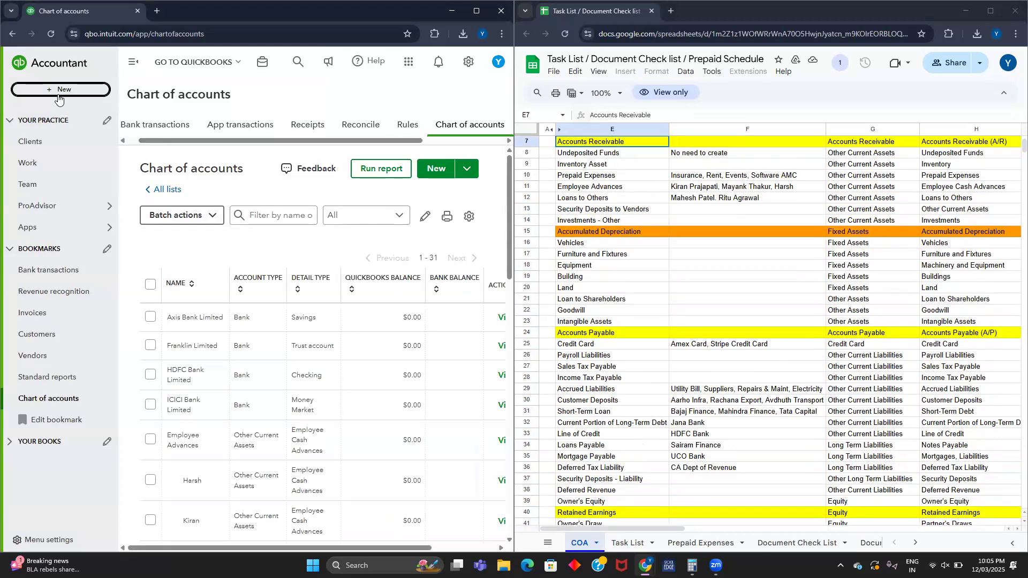
left_click(57, 91)
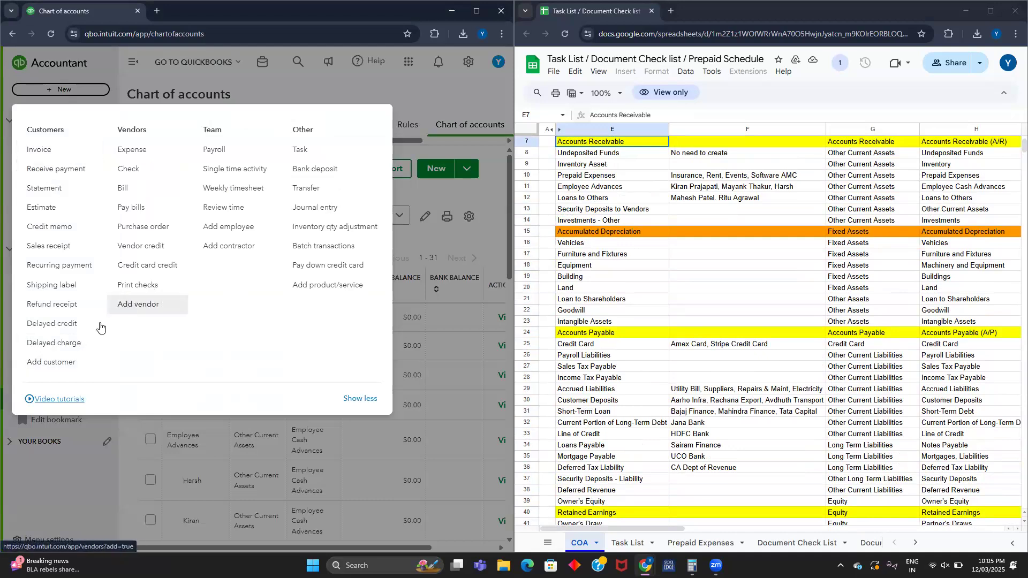
left_click(57, 364)
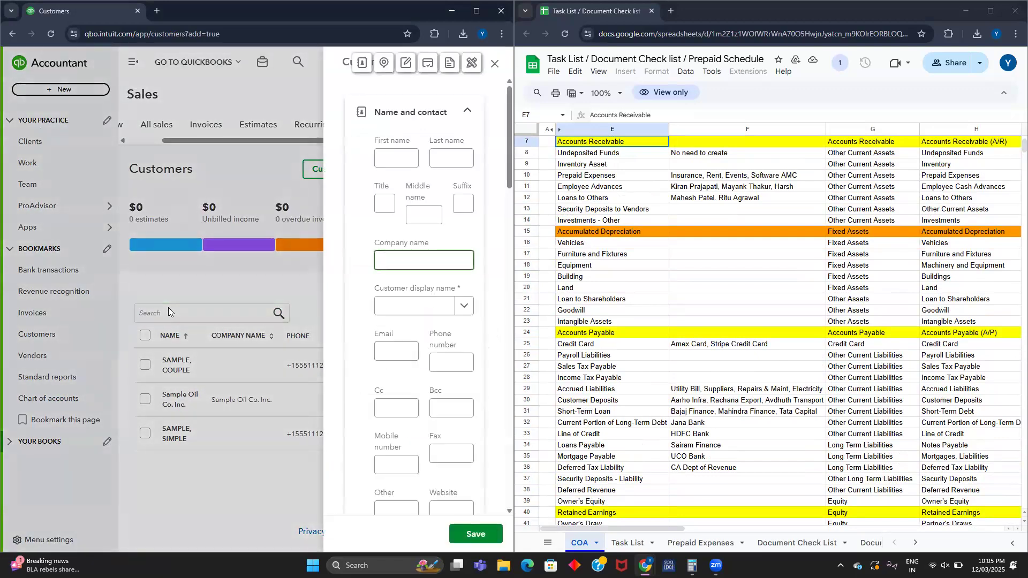
- Close the side-by-side Google Sheets spreadsheet window
left_click(168, 307)
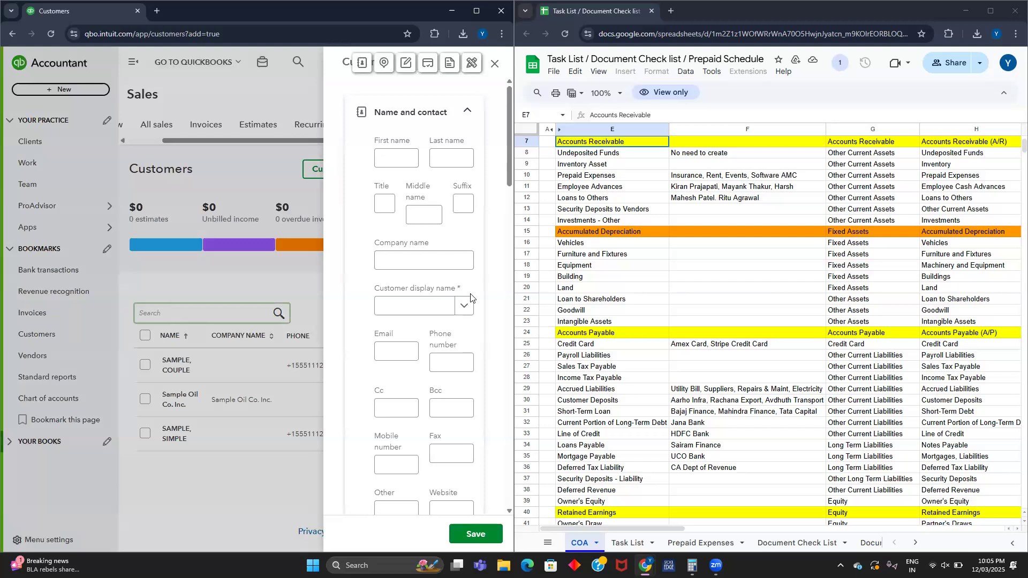
left_click(611, 348)
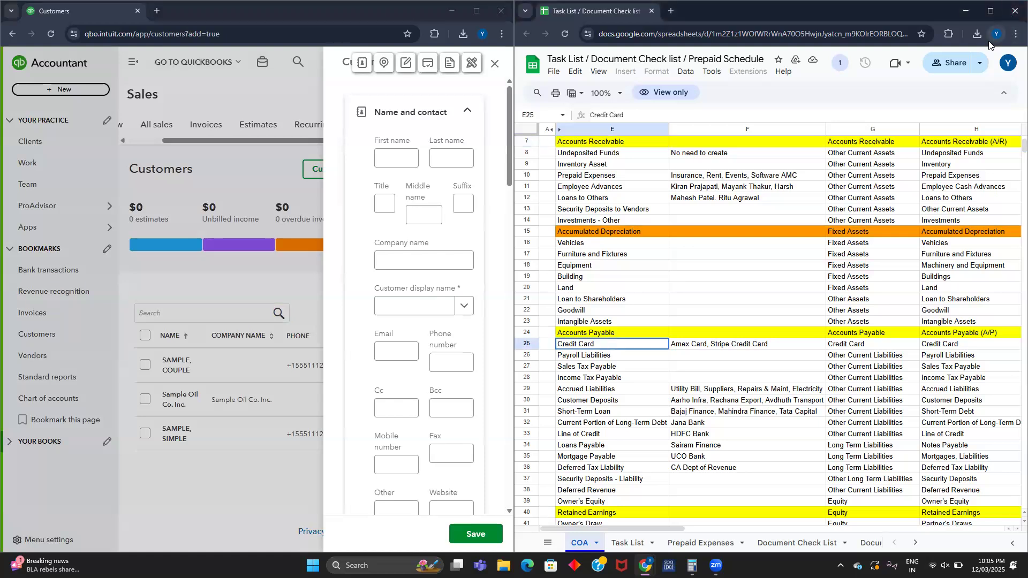
left_click(748, 257)
left_click(1015, 10)
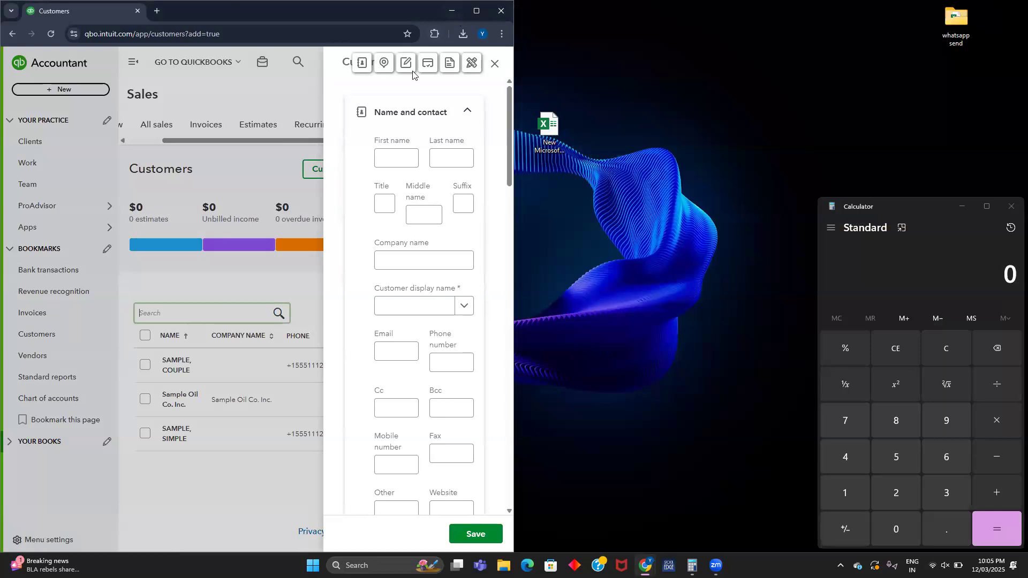
- Undock and maximize the Chrome window so the new-customer form fills the screen
left_click_drag(235, 6, 368, 61)
double_click(368, 54)
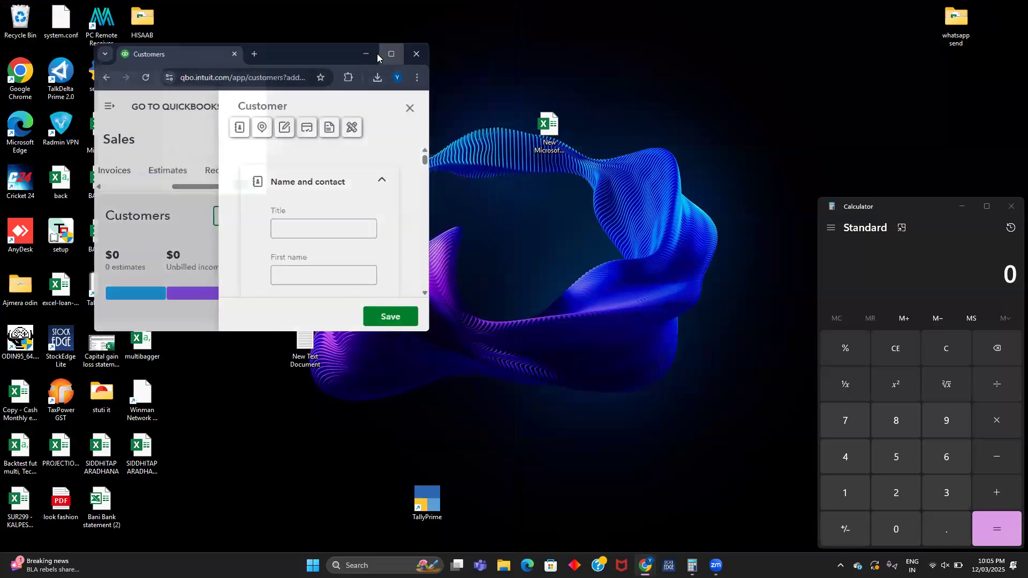
left_click(697, 161)
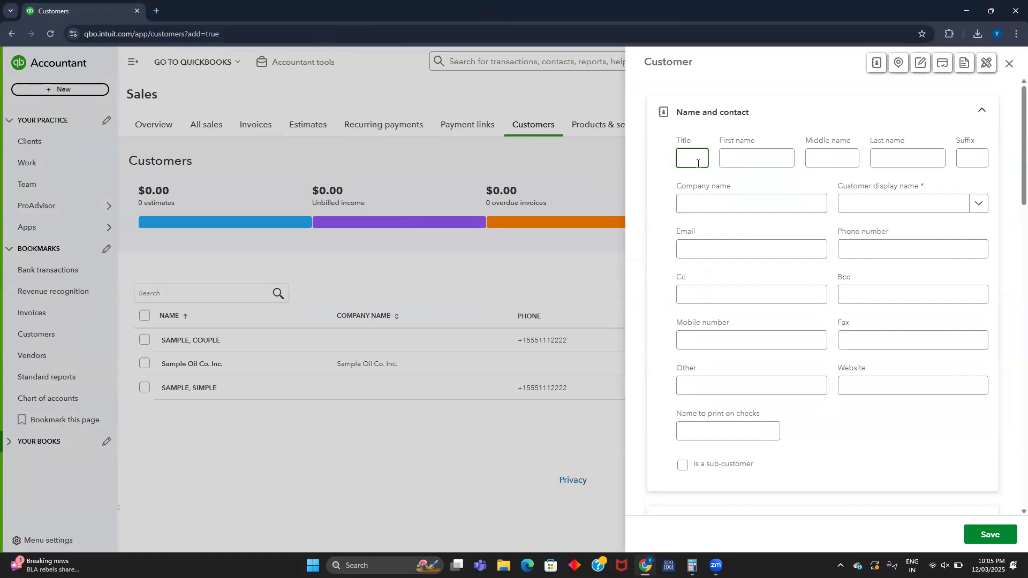
- Enter the customer's first name, last name and company name
left_click(736, 157)
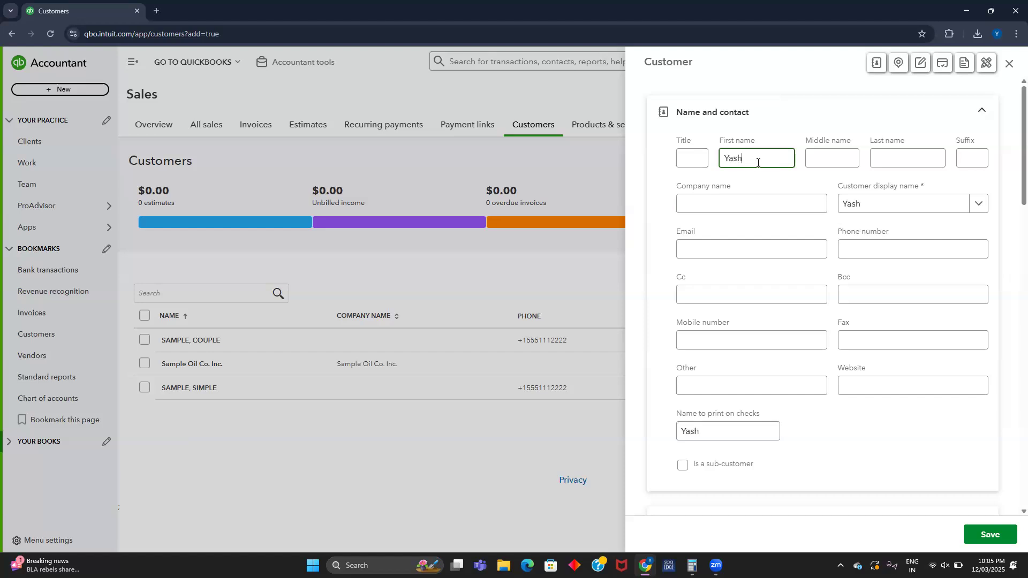
left_click(833, 159)
left_click(885, 160)
left_click(795, 209)
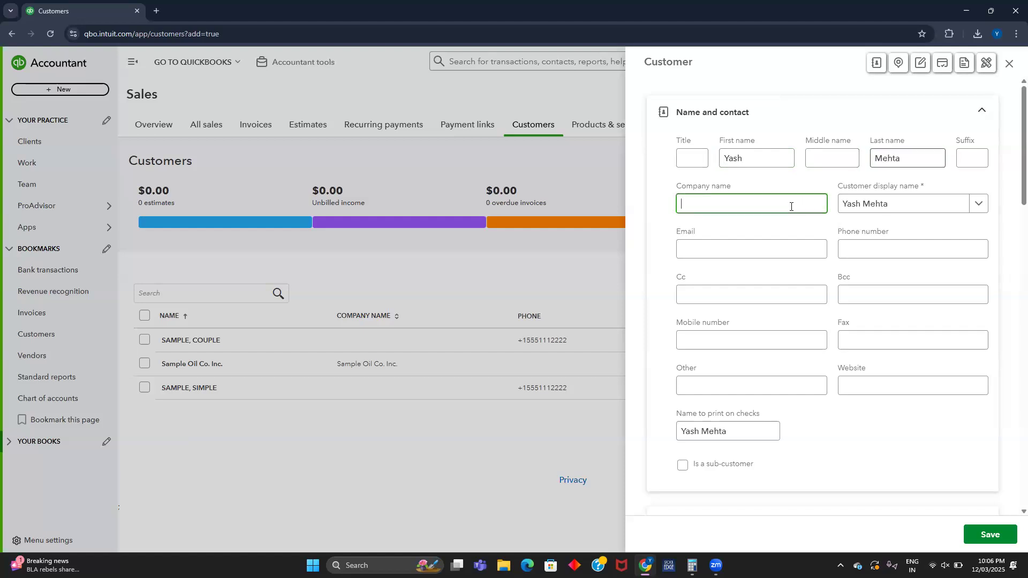
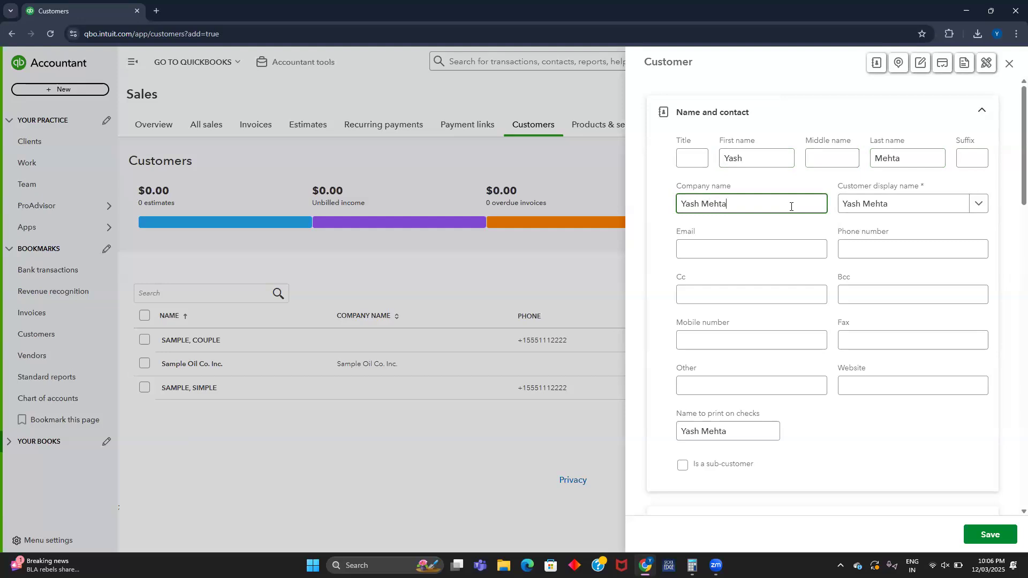
key("Tab")
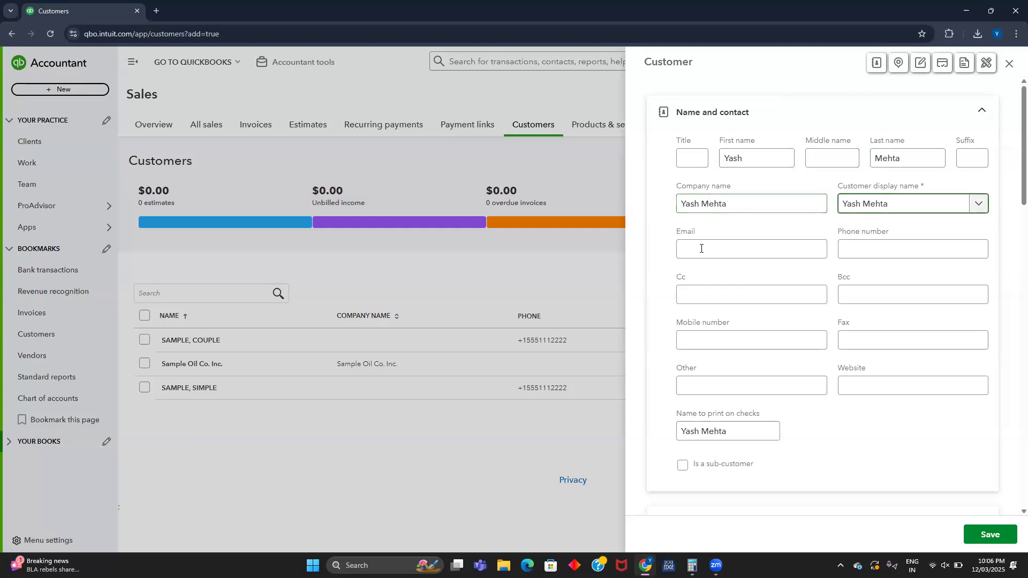
- Fill in the customer's e-mail address and phone number
left_click(691, 247)
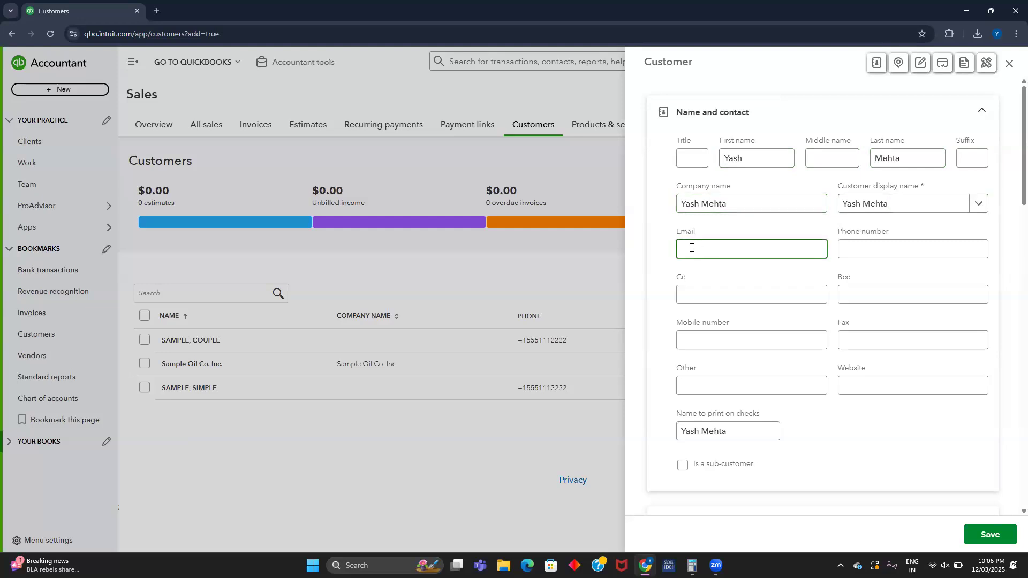
left_click(850, 260)
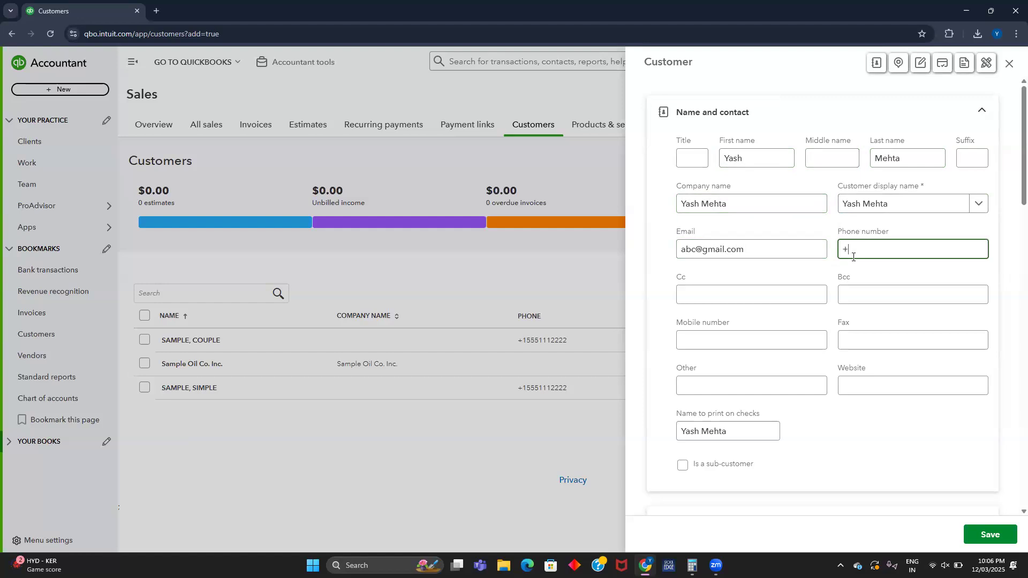
left_click(702, 294)
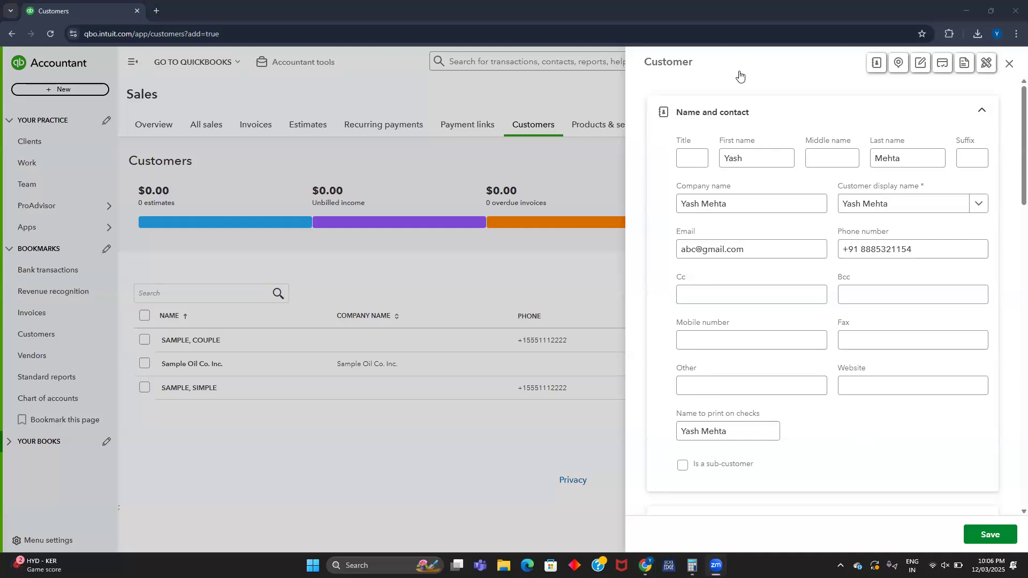
left_click(727, 114)
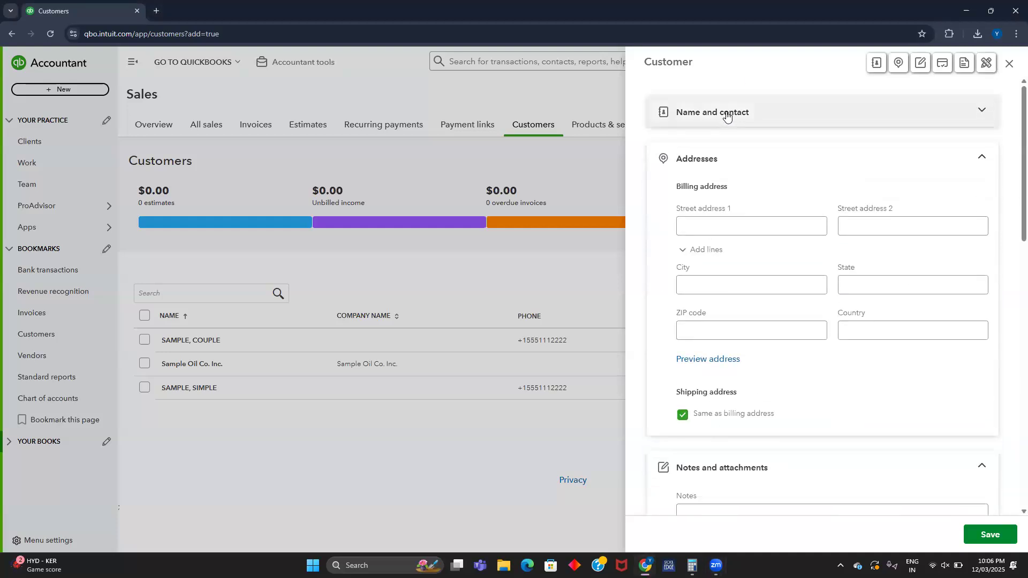
left_click(714, 157)
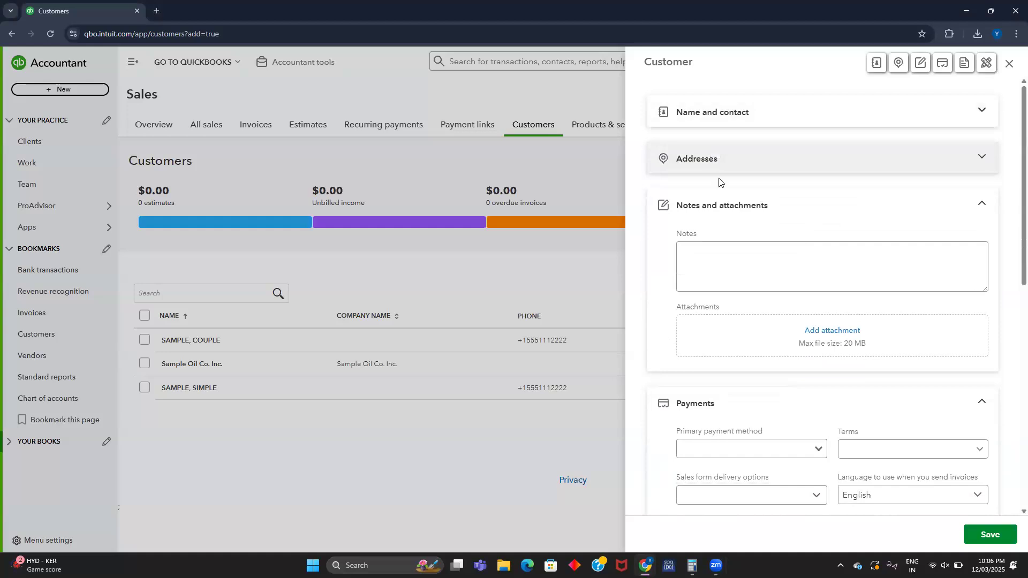
left_click(726, 207)
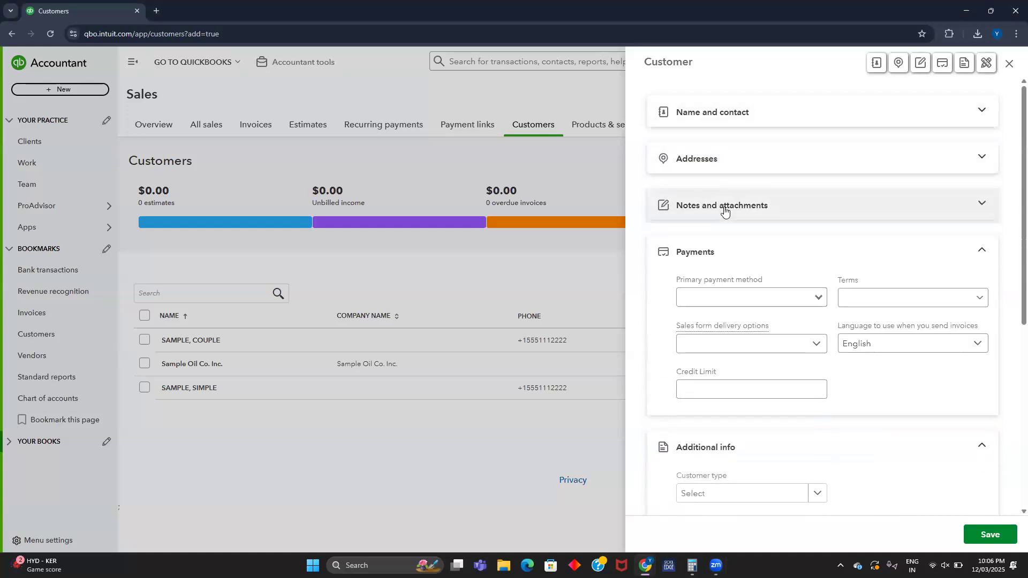
left_click(726, 249)
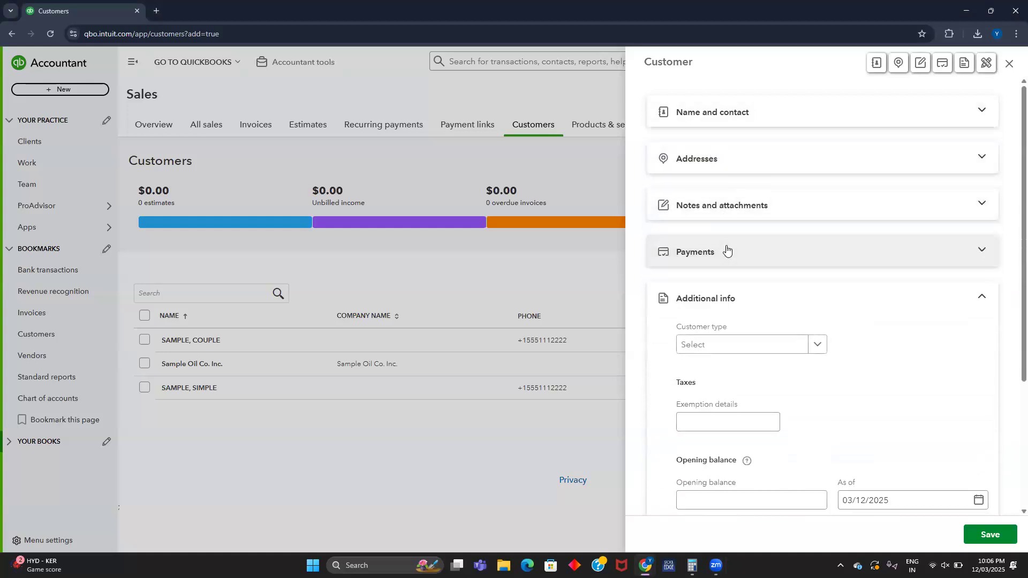
left_click(733, 295)
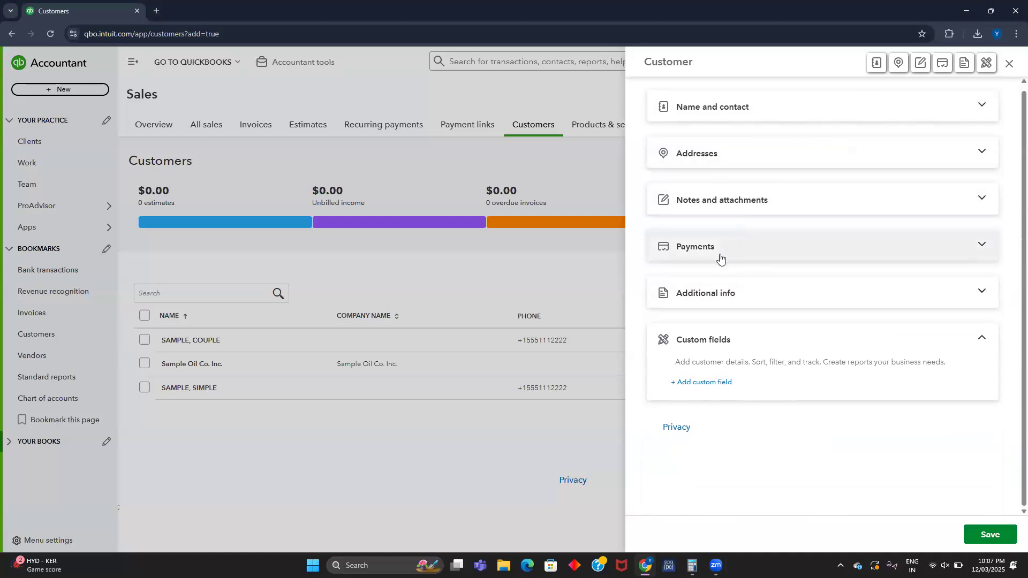
left_click(821, 105)
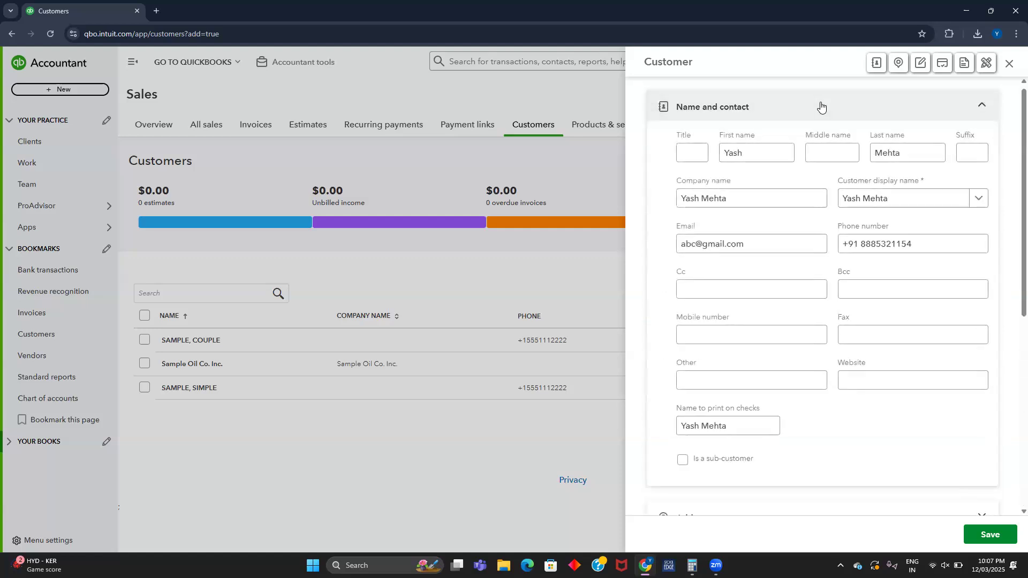
left_click(822, 106)
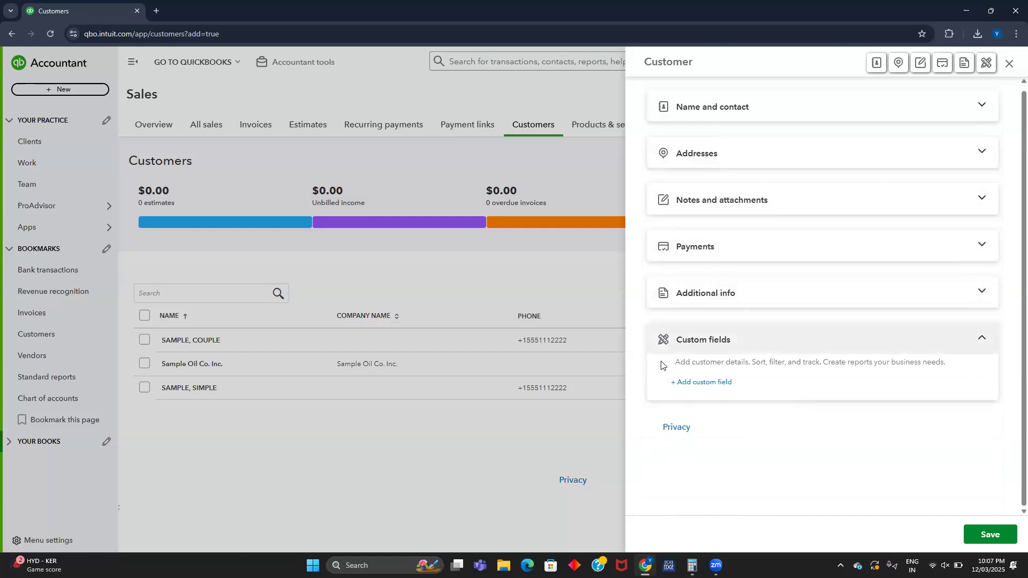
left_click(755, 108)
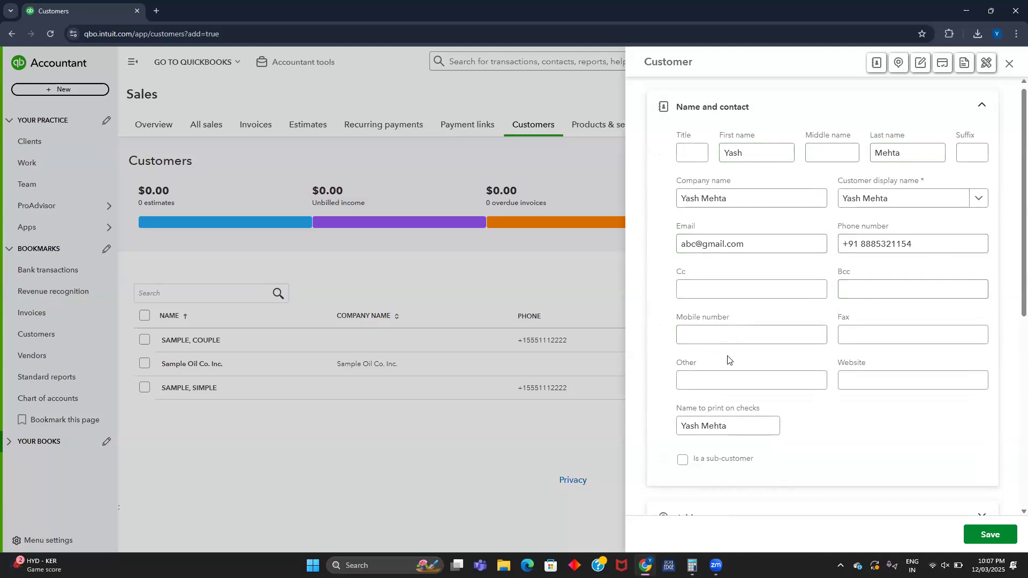
scroll(736, 357, "down", 1)
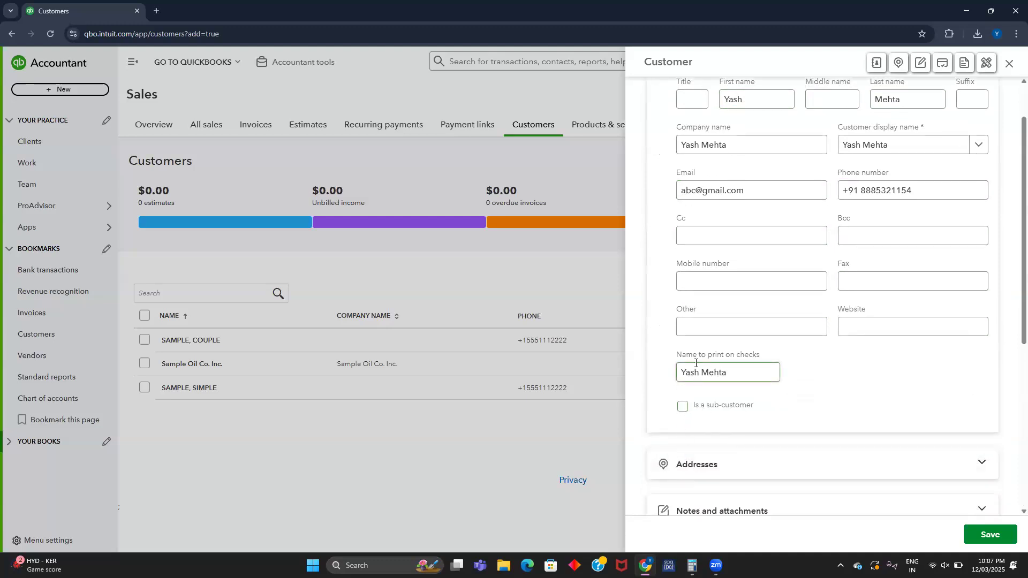
left_click(764, 370)
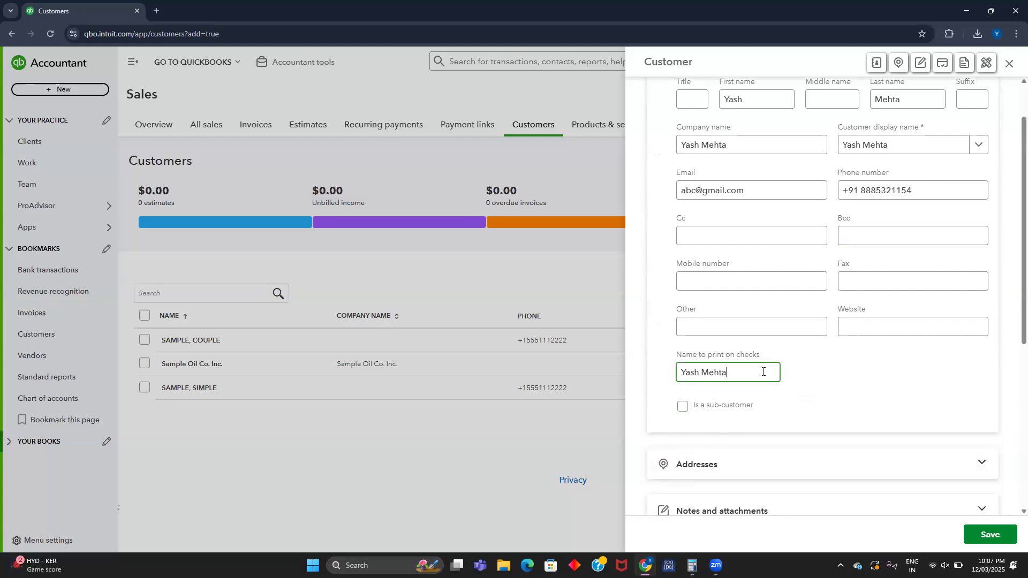
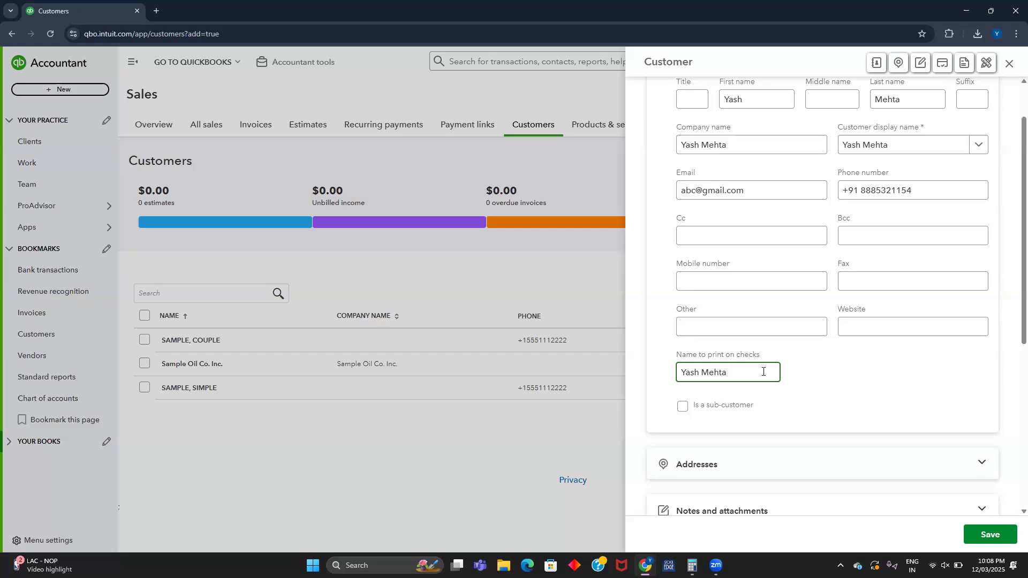
- Finish the print-on-checks name and briefly collapse Name and contact to view the address fields
left_click(823, 368)
scroll(821, 365, "down", 1)
scroll(822, 366, "up", 2)
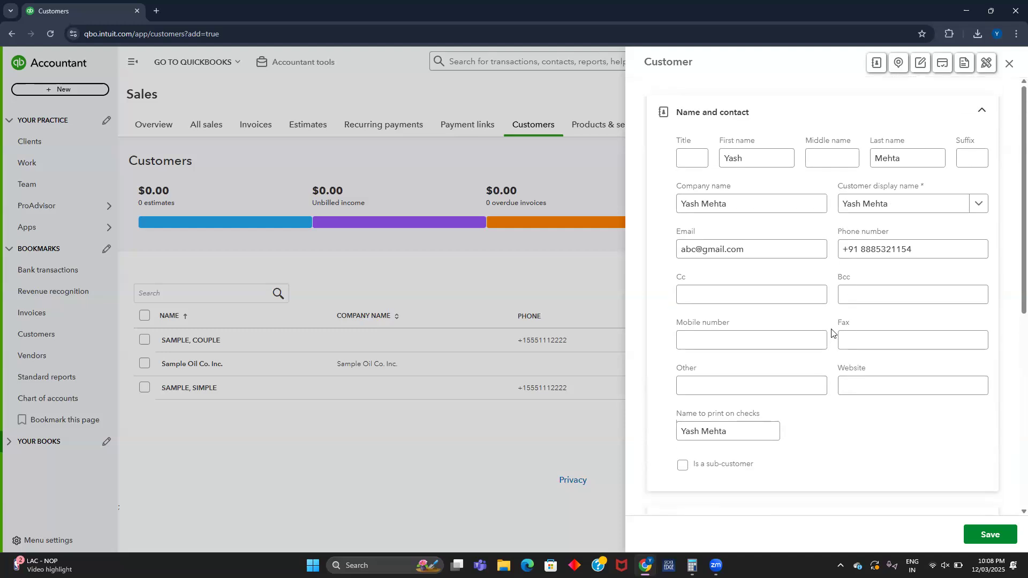
left_click(741, 111)
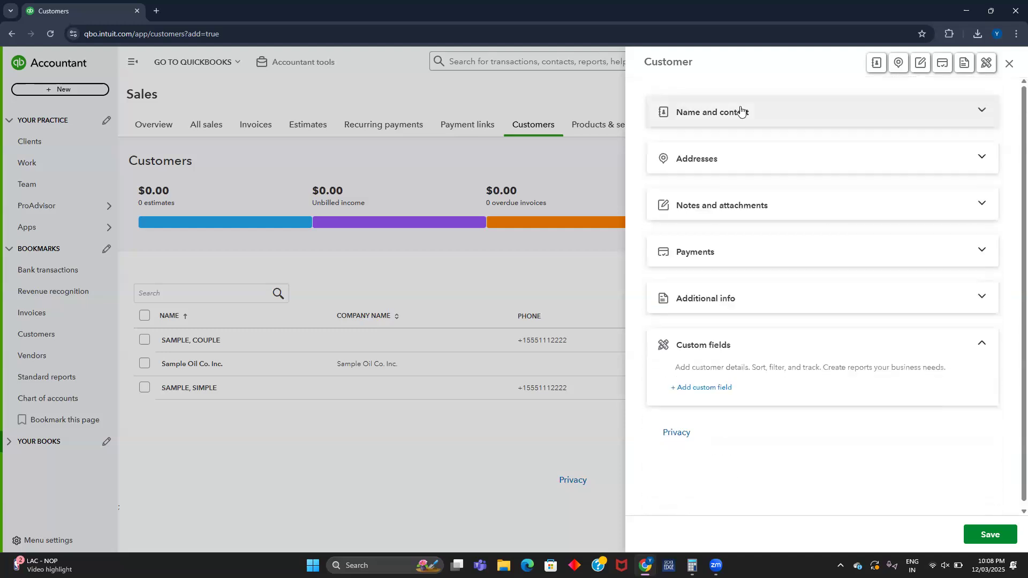
left_click(750, 161)
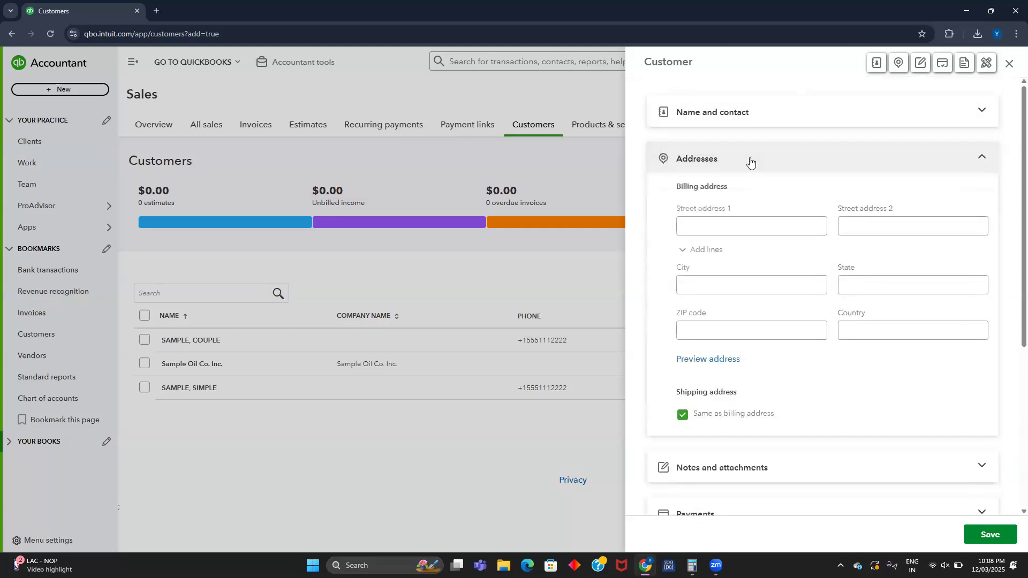
left_click(766, 115)
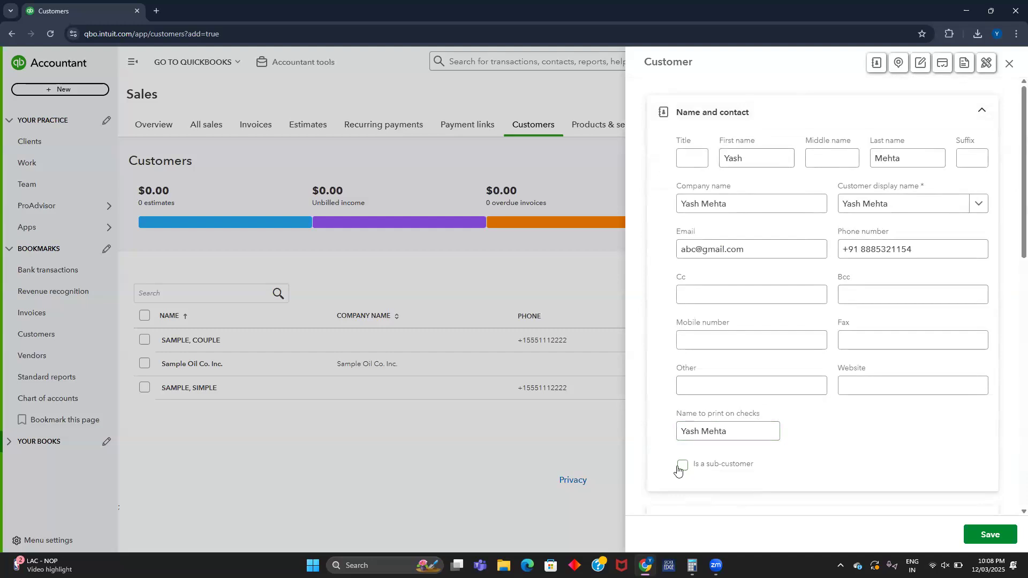
- Mark the customer as a sub-customer, check the parent choices, then revert to a regular customer
left_click(682, 466)
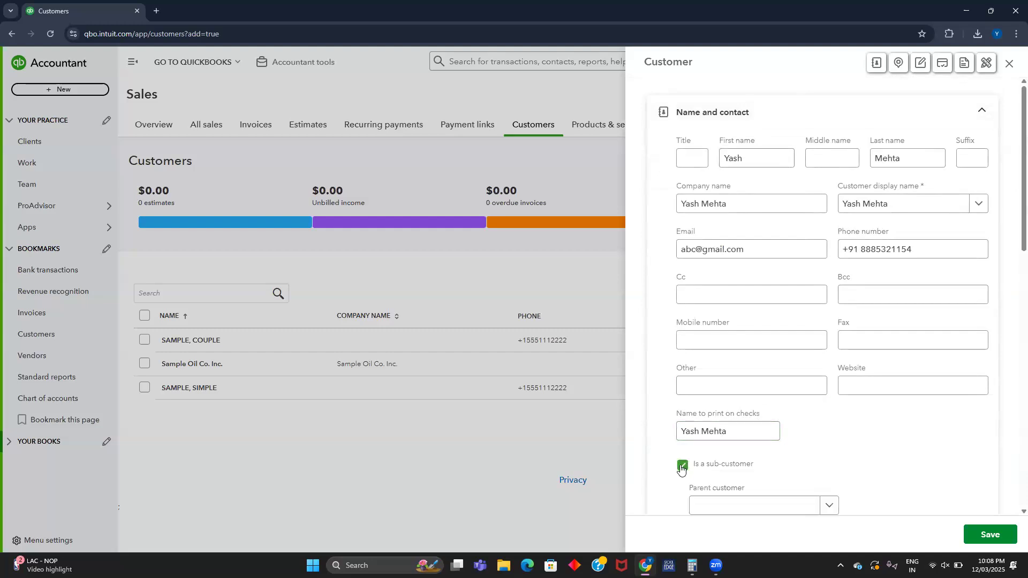
scroll(838, 453, "down", 1)
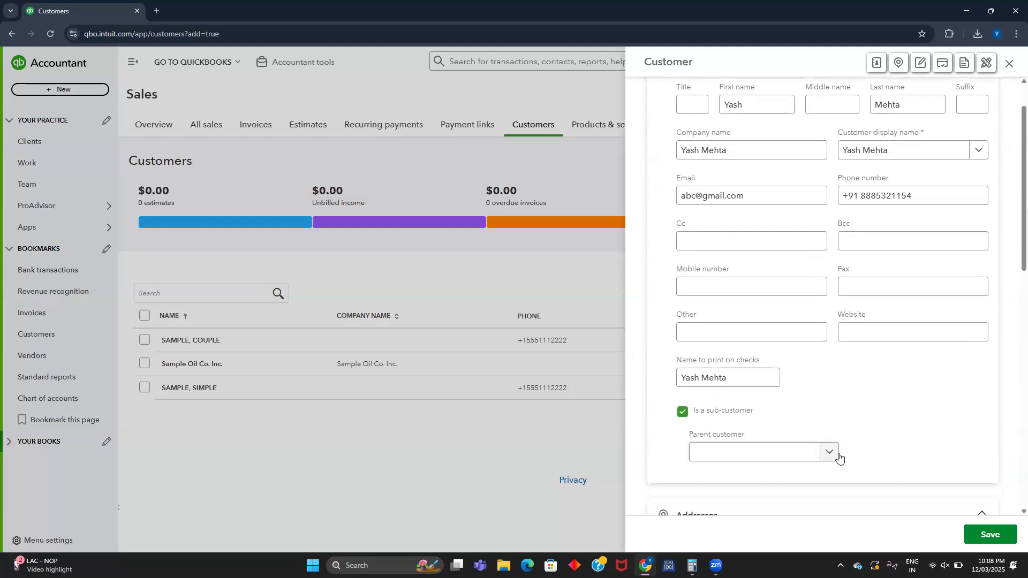
left_click(830, 452)
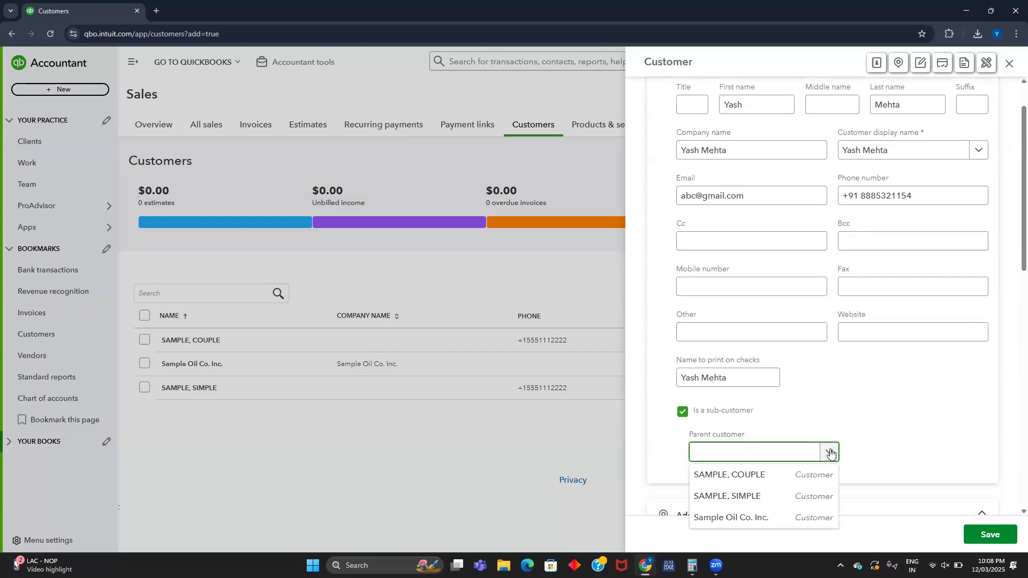
left_click(682, 415)
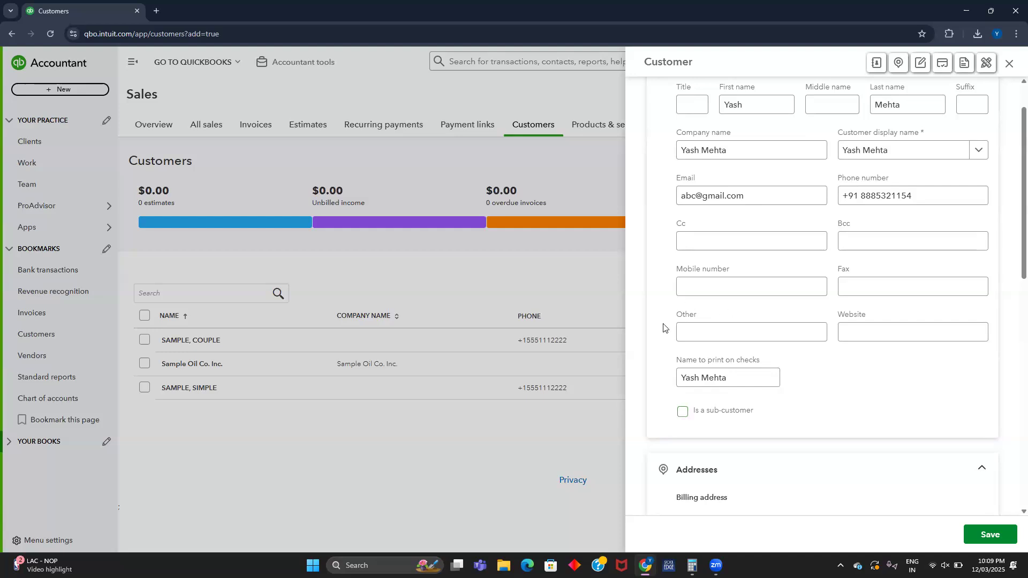
- Recheck the Name and contact section, the print-on-checks name and the display name choices
scroll(655, 337, "up", 1)
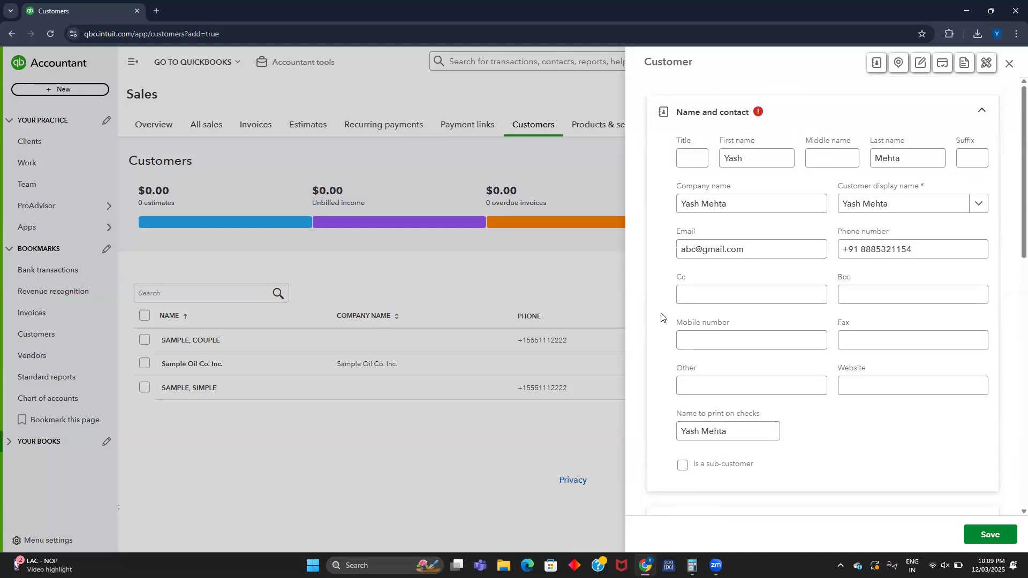
left_click(790, 110)
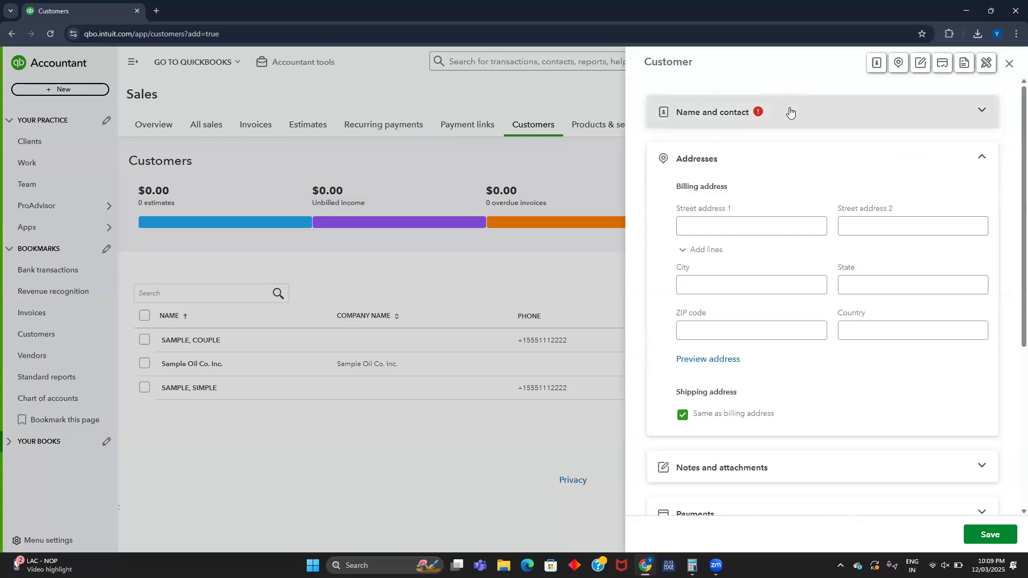
left_click(789, 112)
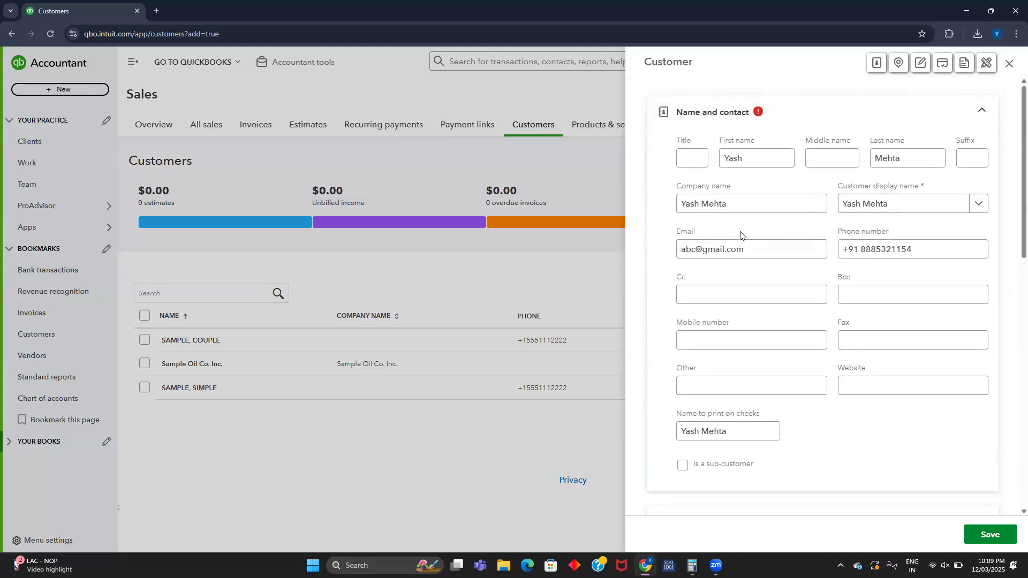
scroll(760, 257, "down", 1)
left_click(739, 379)
scroll(766, 225, "up", 1)
left_click(767, 156)
left_click(977, 203)
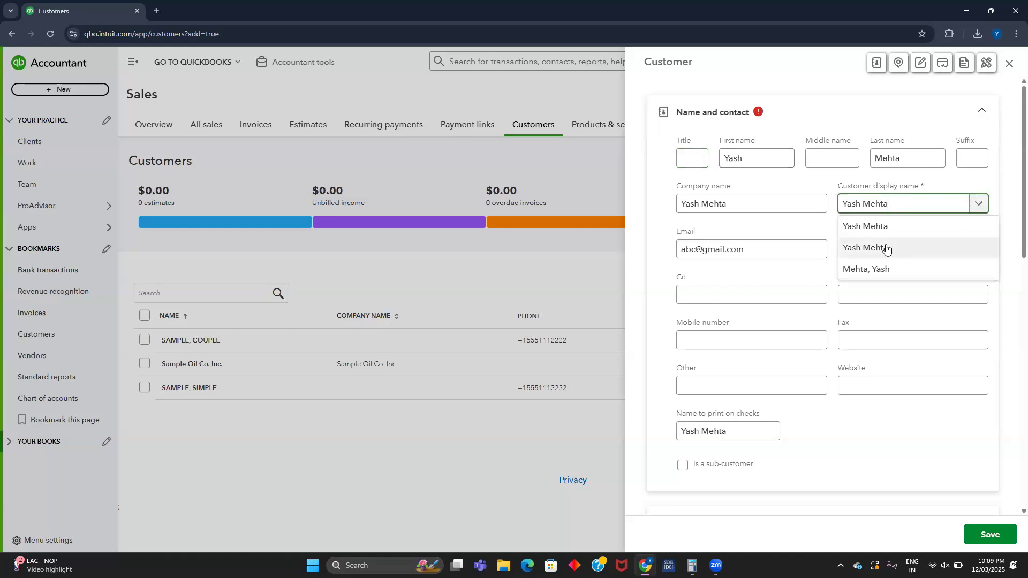
left_click(772, 159)
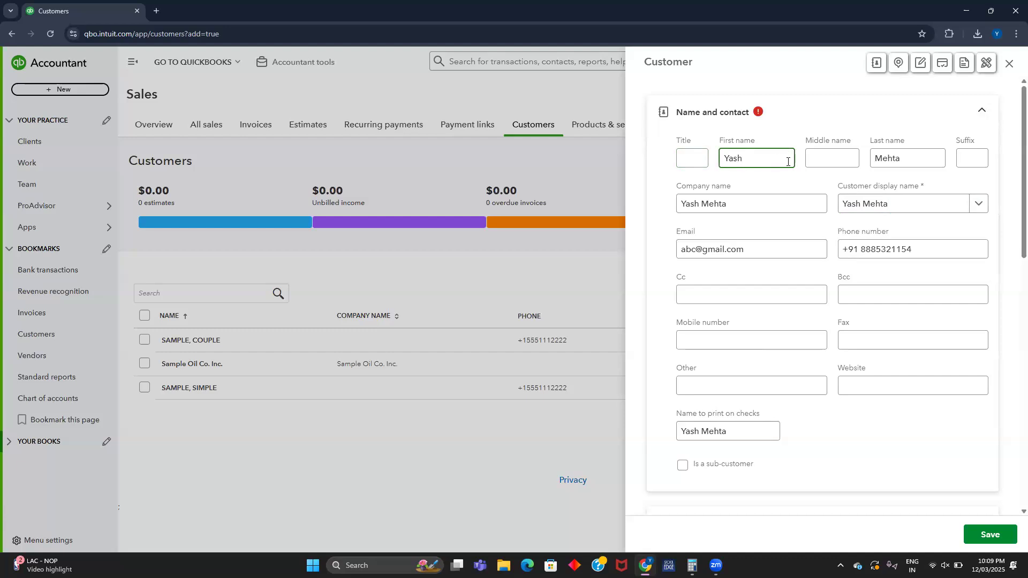
- Correct the first name, replacing the stray 'a' with 'vi'
type("a")
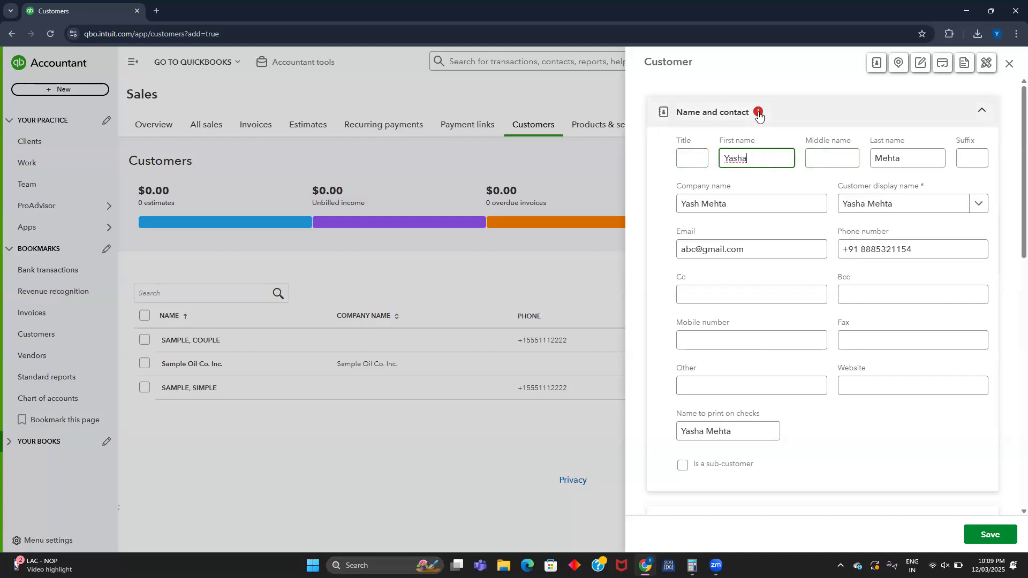
left_click(759, 116)
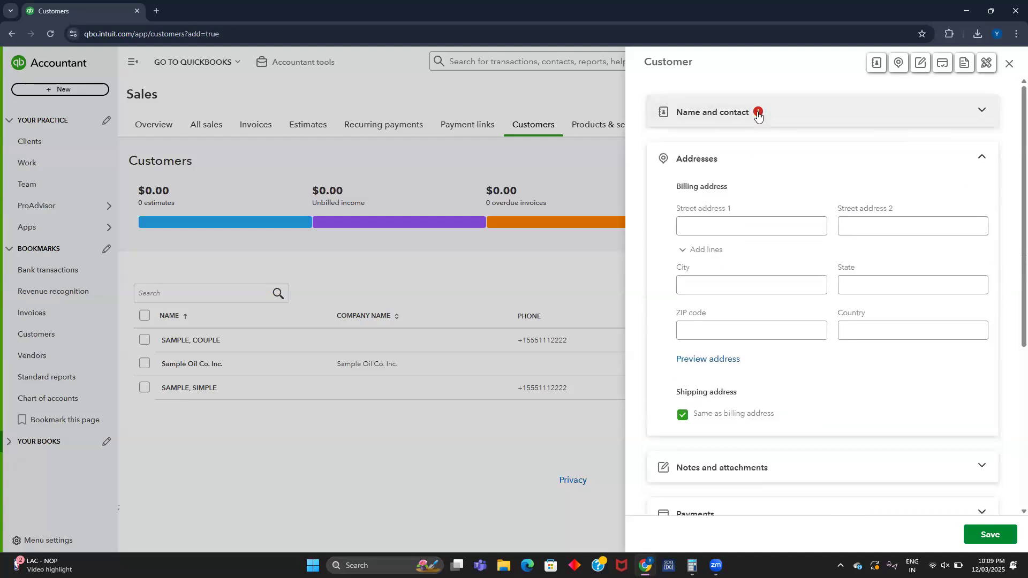
left_click(757, 116)
left_click(756, 119)
left_click(755, 118)
left_click(752, 153)
key("BackSpace")
type("vi")
- Add 'vi' to the company name to match, then step through Email and Phone
left_click(742, 204)
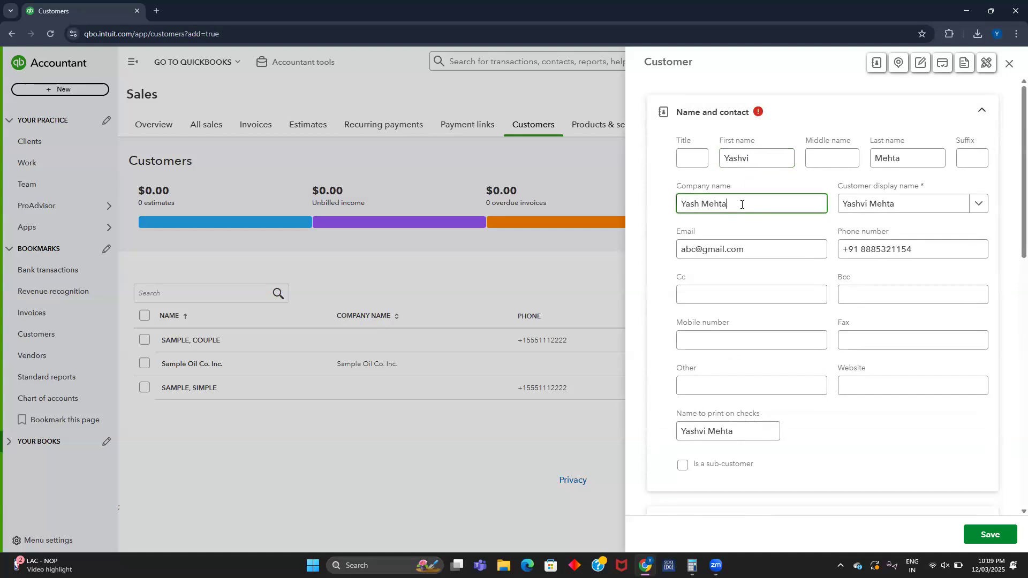
type("vi")
left_click(764, 246)
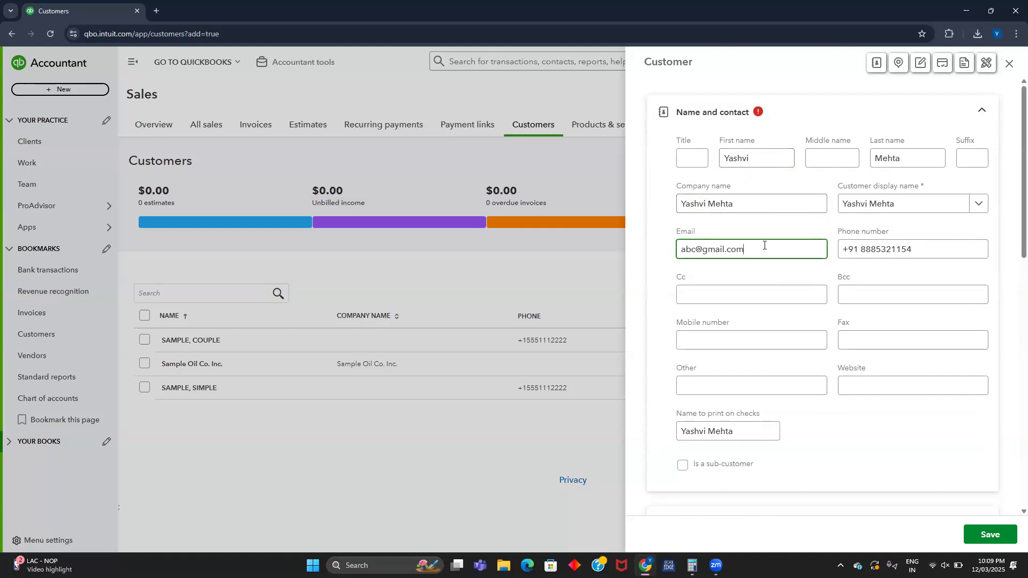
key("Tab")
left_click(825, 468)
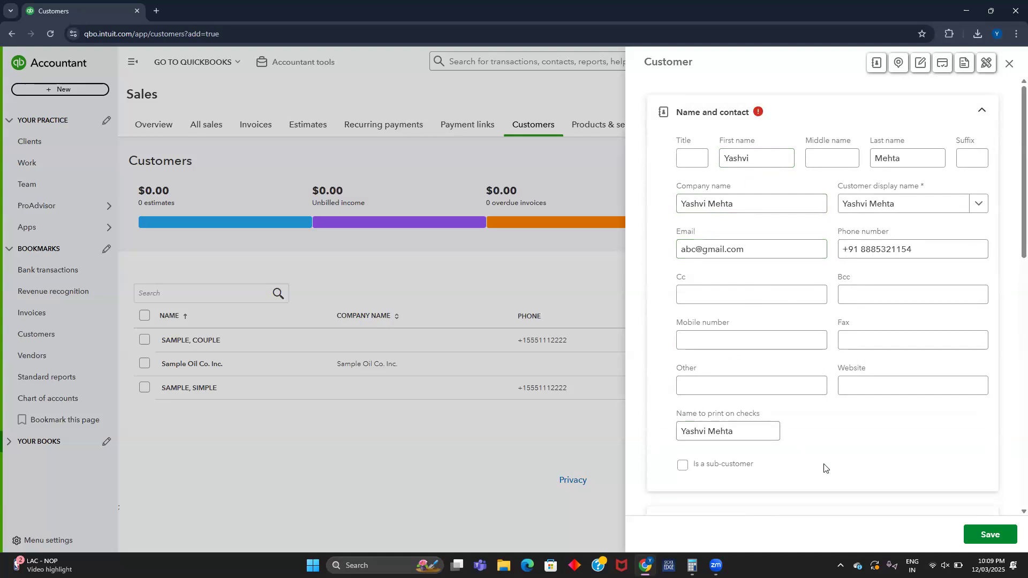
left_click(758, 117)
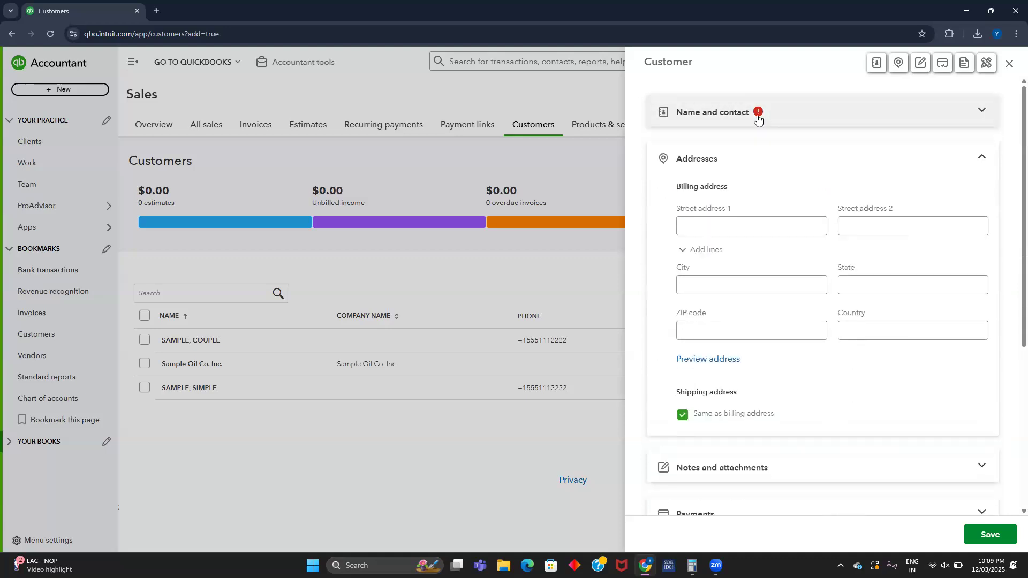
left_click(757, 117)
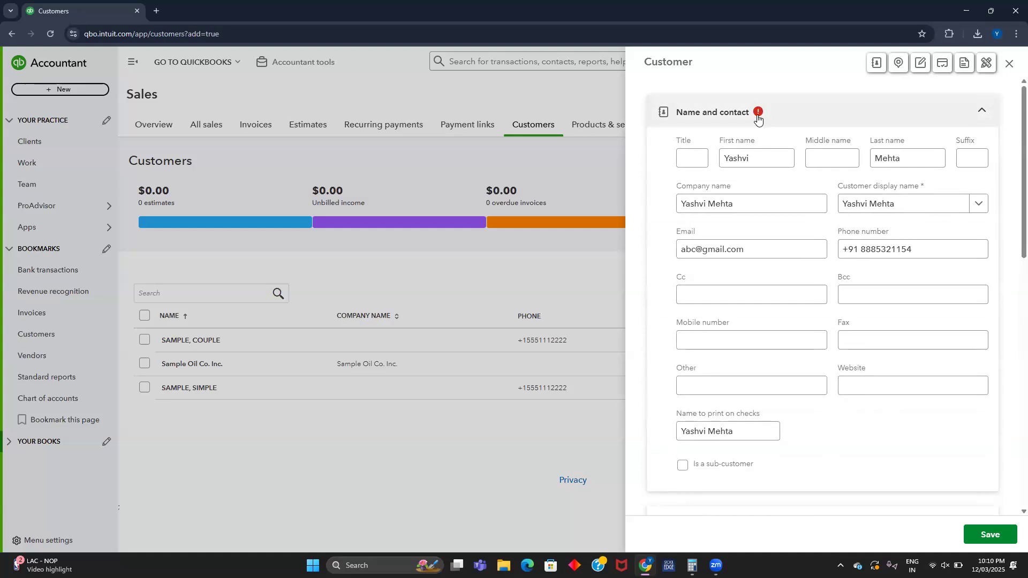
- Discard the unsaved customer and start a fresh new-customer form
left_click(1008, 63)
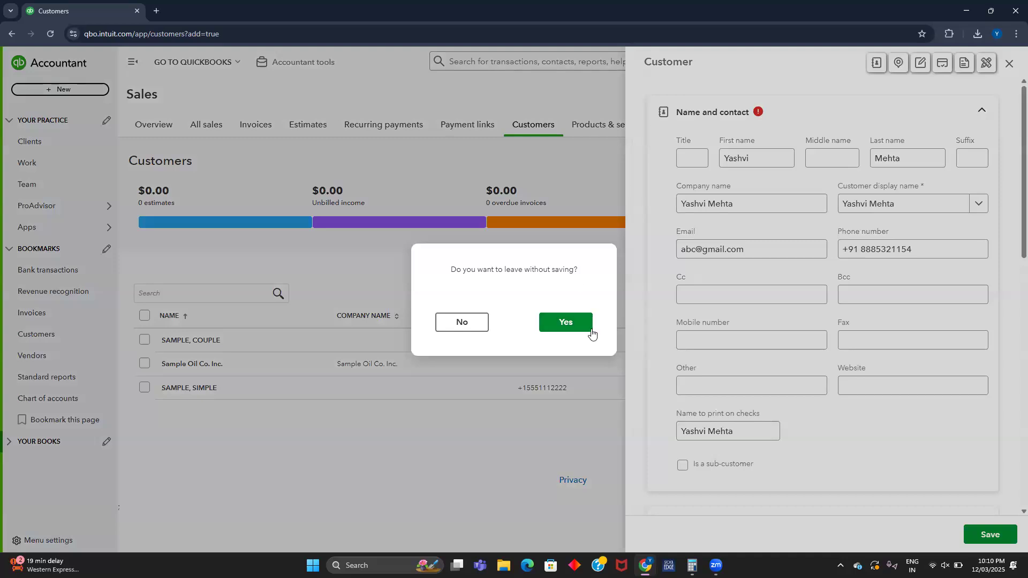
left_click(563, 324)
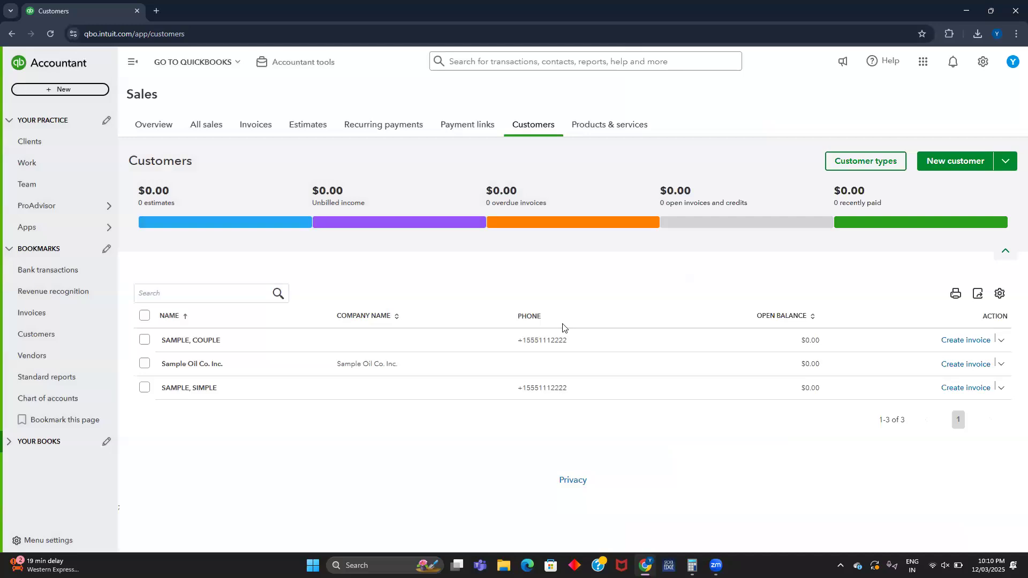
left_click(945, 162)
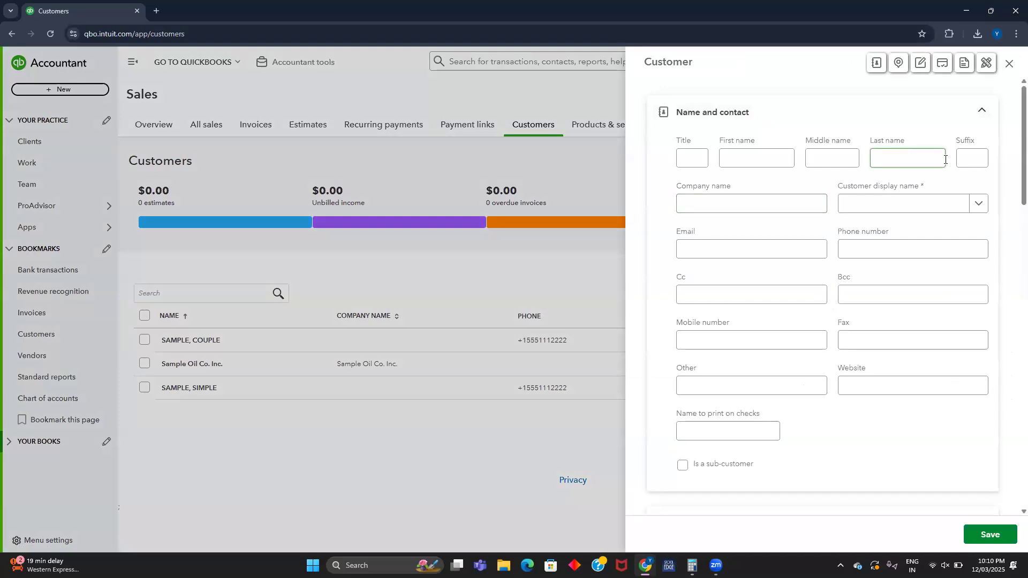
- Enter the customer's first name, last name and matching company name, fixing the capitalisation
left_click(775, 154)
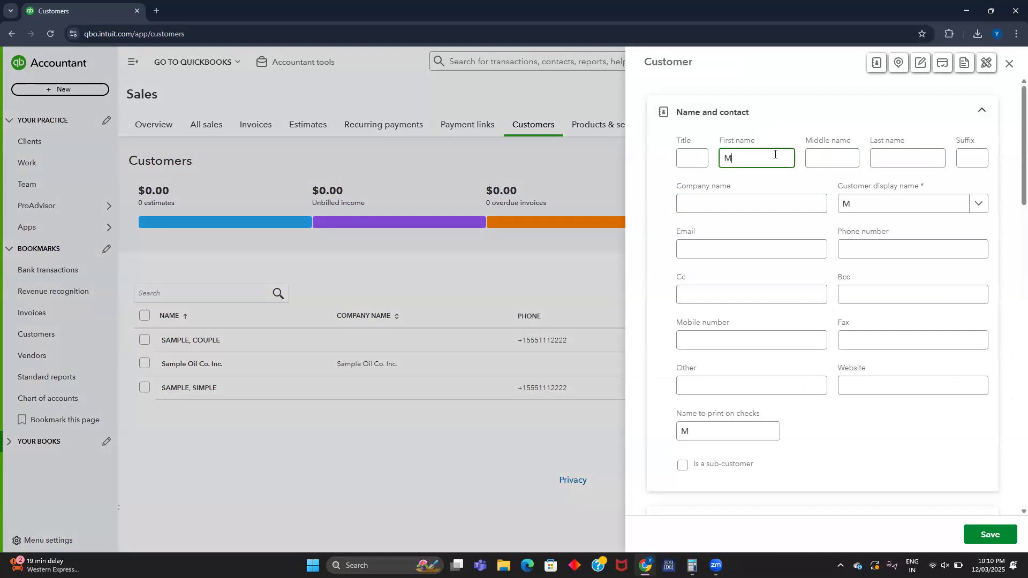
left_click(894, 154)
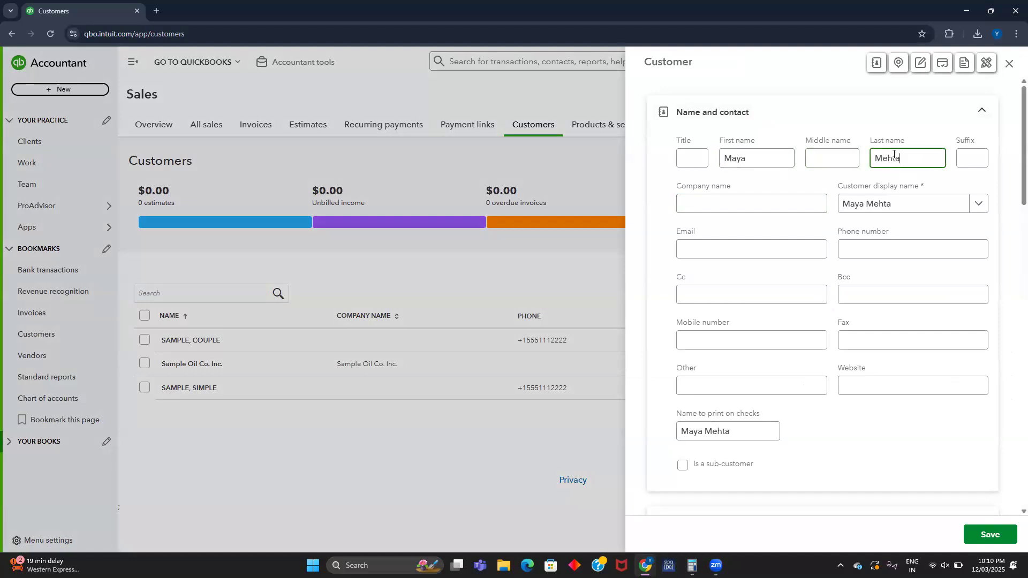
left_click(780, 197)
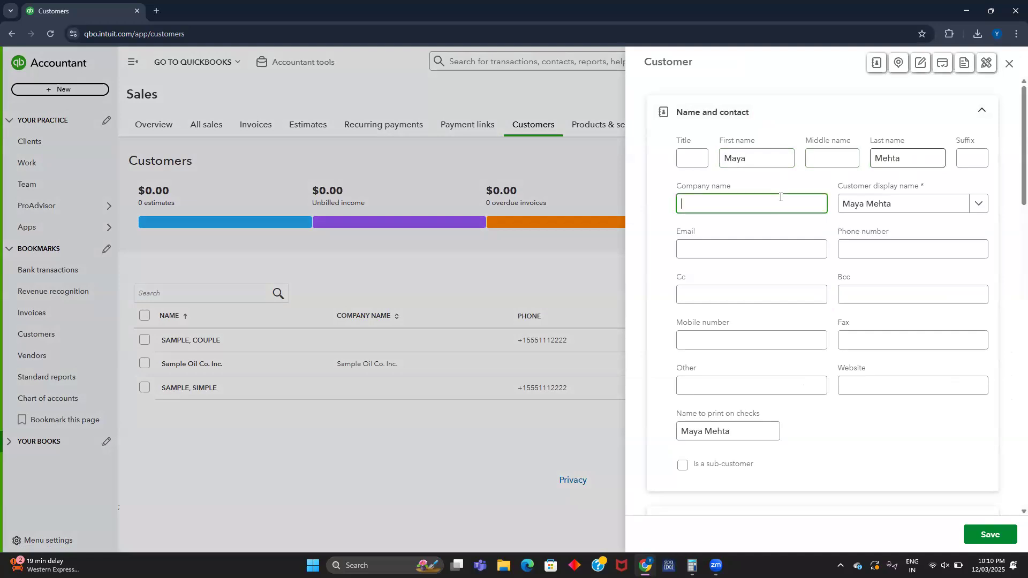
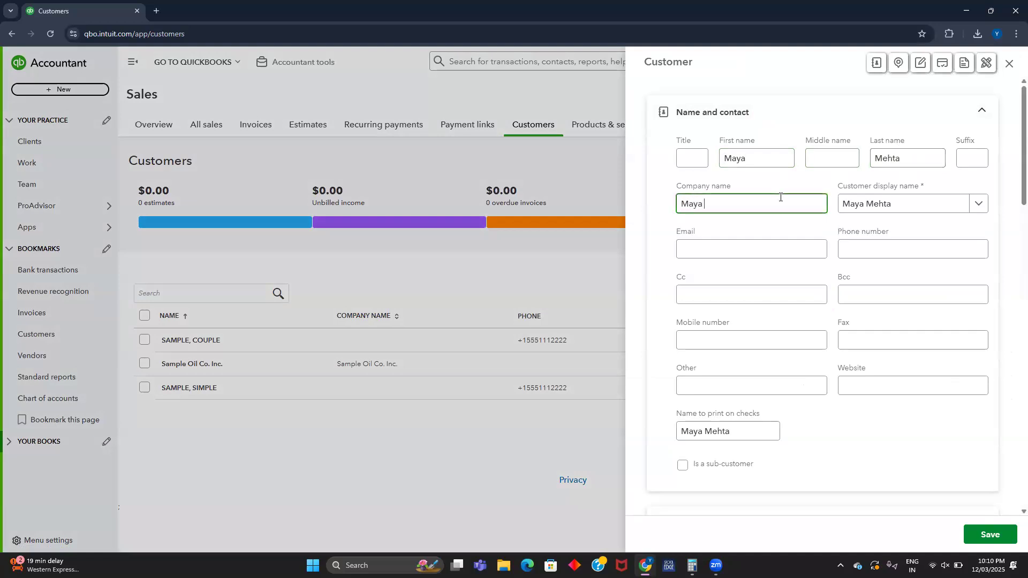
type("ehta")
- Fill in the customer's e-mail address and phone number, removing the stray space
left_click(746, 242)
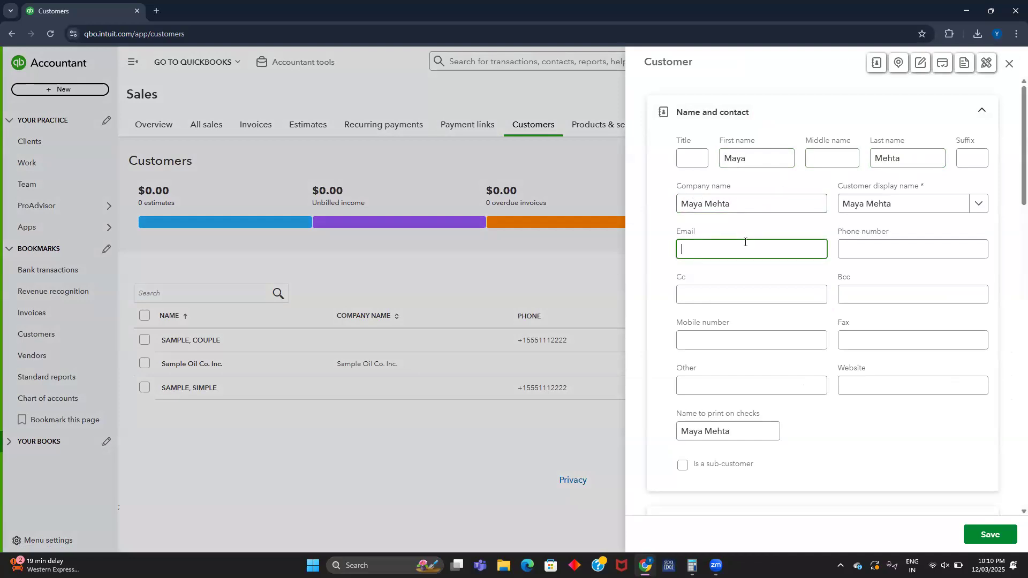
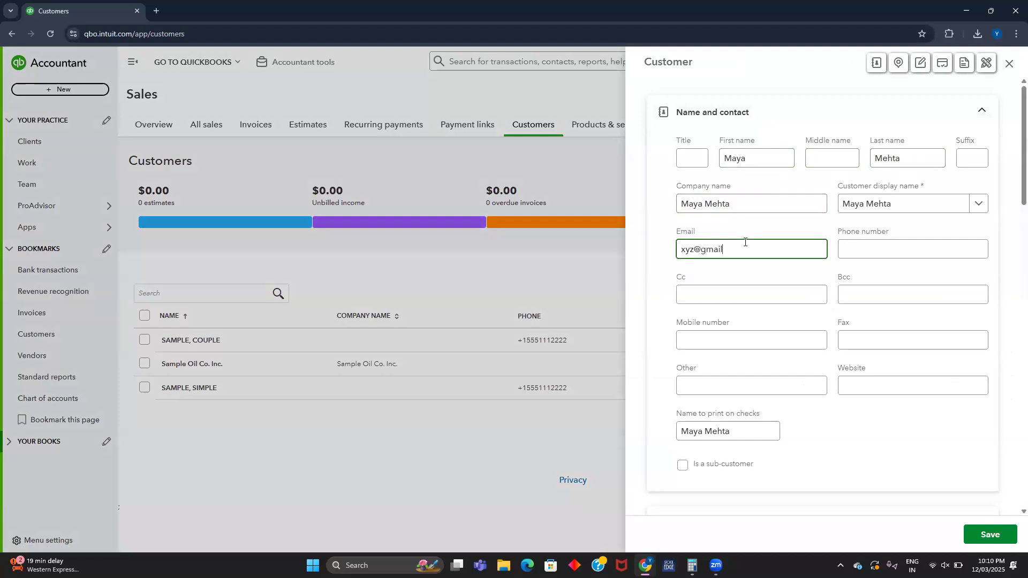
left_click(850, 250)
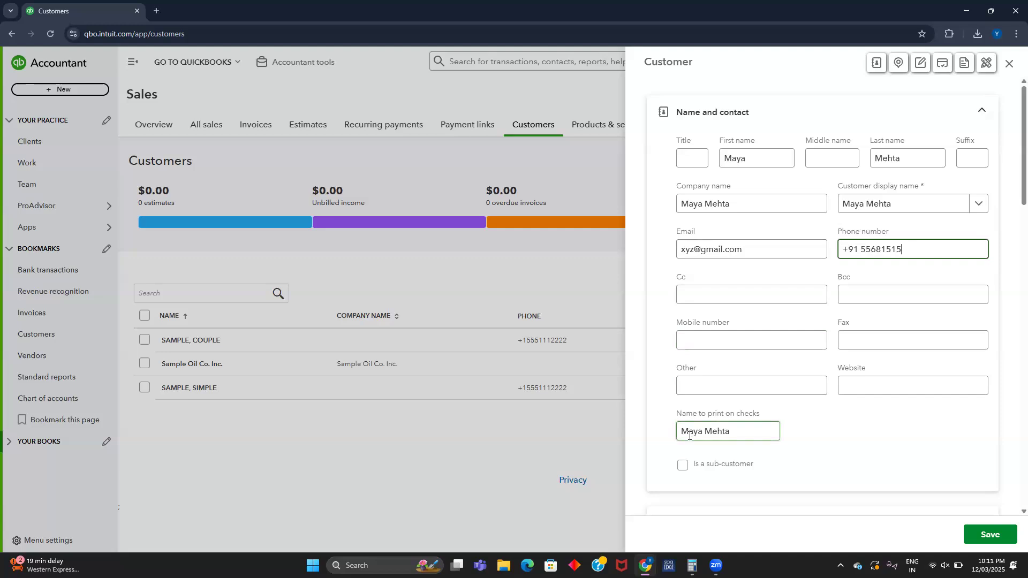
left_click(982, 110)
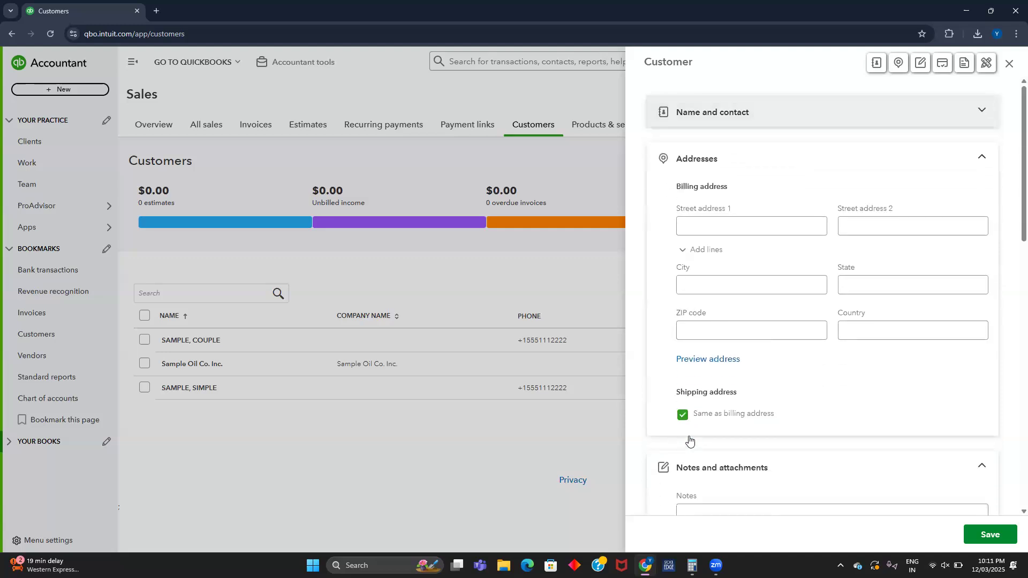
- Enter both billing street lines, the city and the ZIP code, correcting the mistyped ZIP
left_click(712, 217)
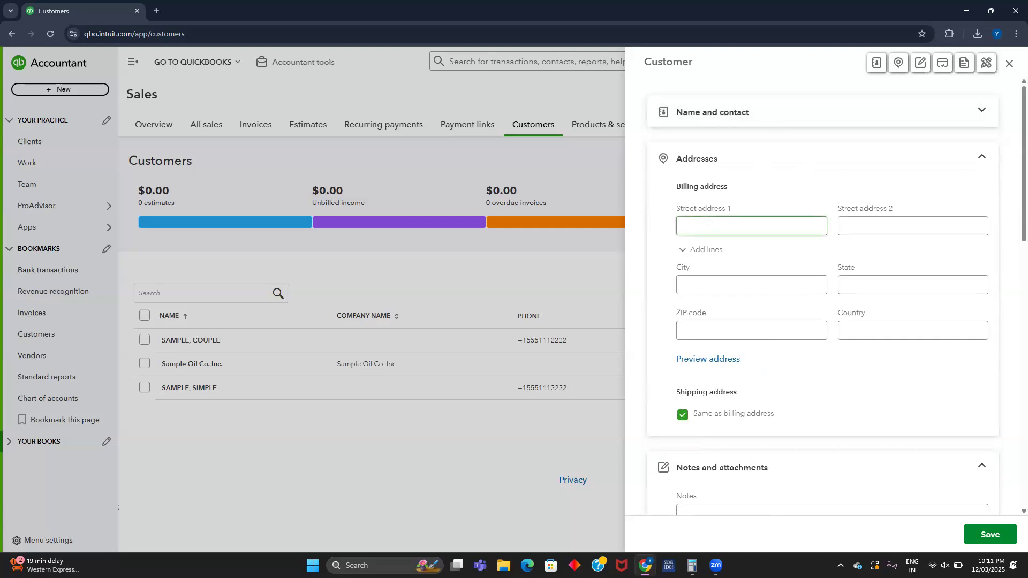
left_click(709, 226)
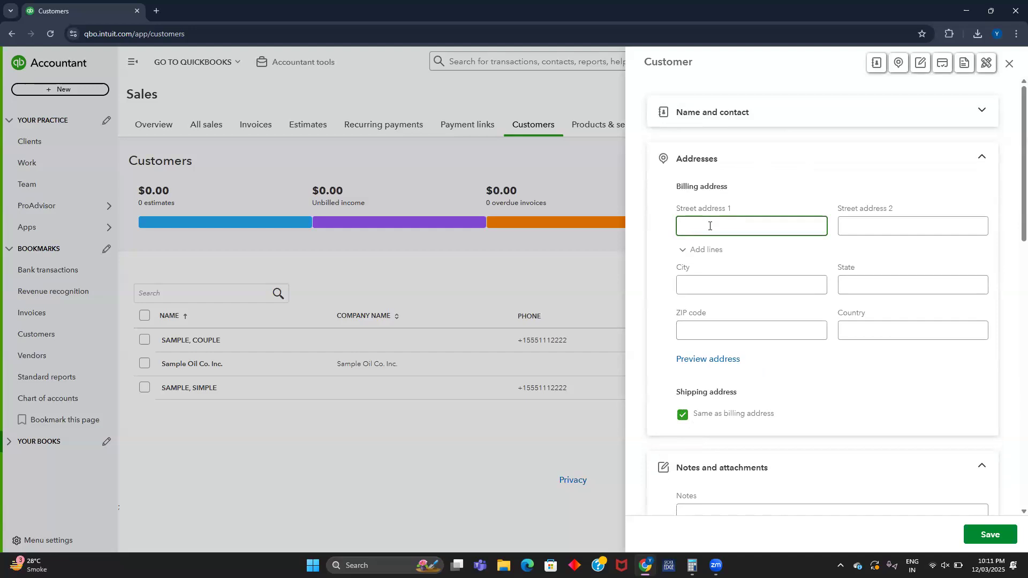
type("5th avenue")
left_click(875, 227)
type("Main Street")
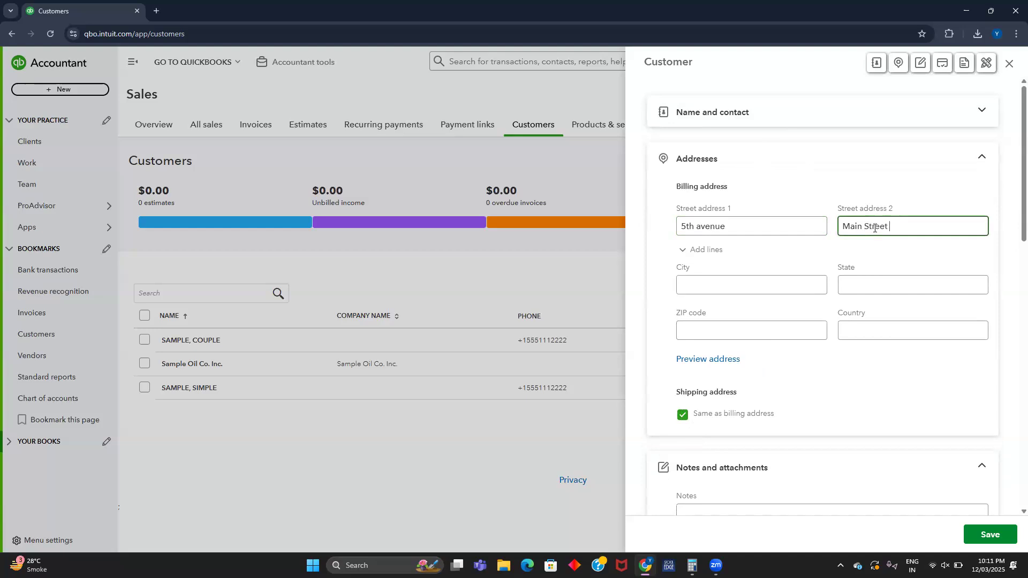
left_click(780, 288)
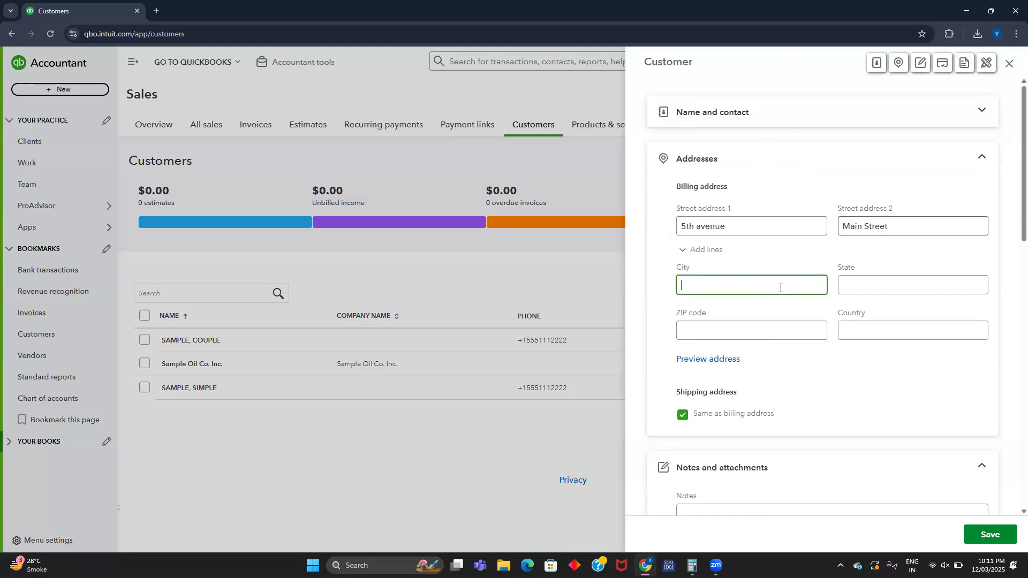
type("New Yo")
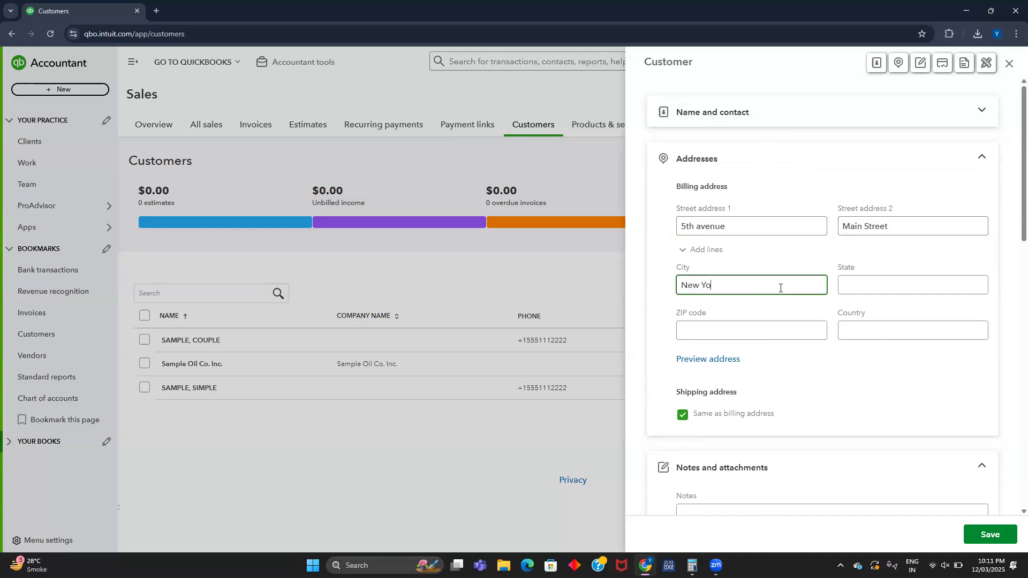
type("rlk")
left_click(863, 289)
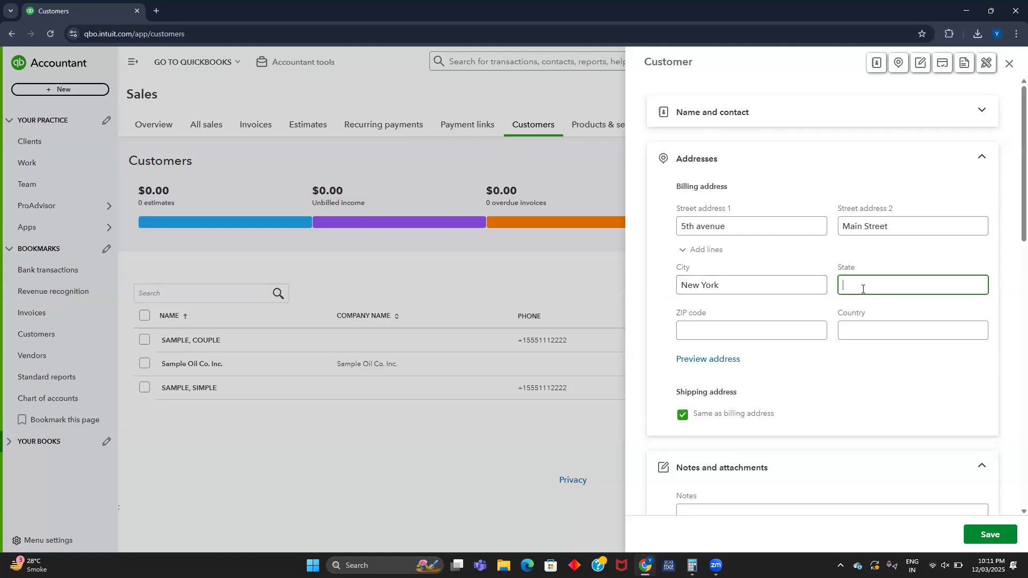
type("US")
key("BackSpace")
key("BackSpace")
left_click(715, 324)
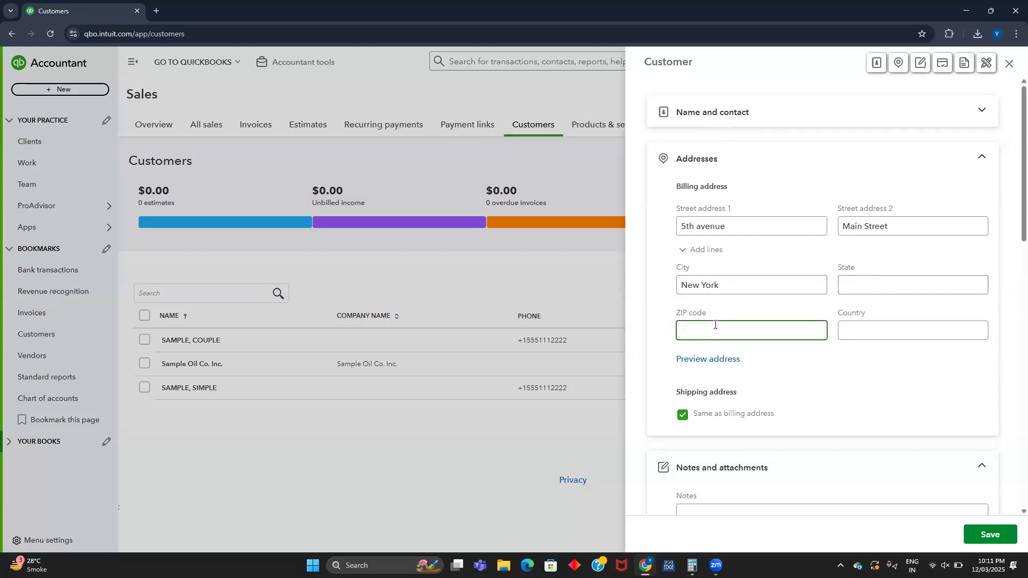
type("110015")
double_click(715, 324)
key("BackSpace")
type("11015")
key("Tab")
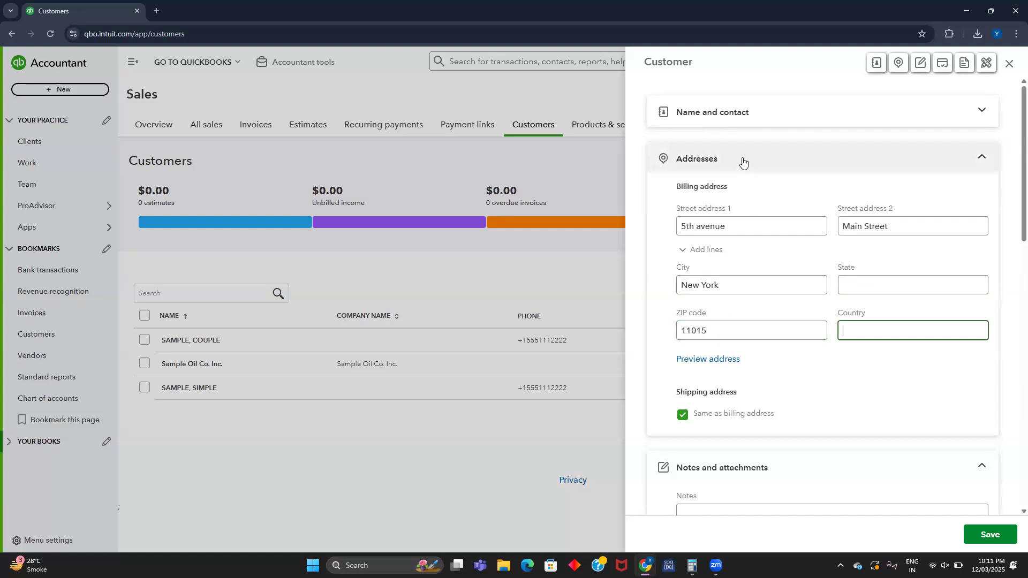
- Correct the first street line and fill in the billing state and country
left_click(751, 228)
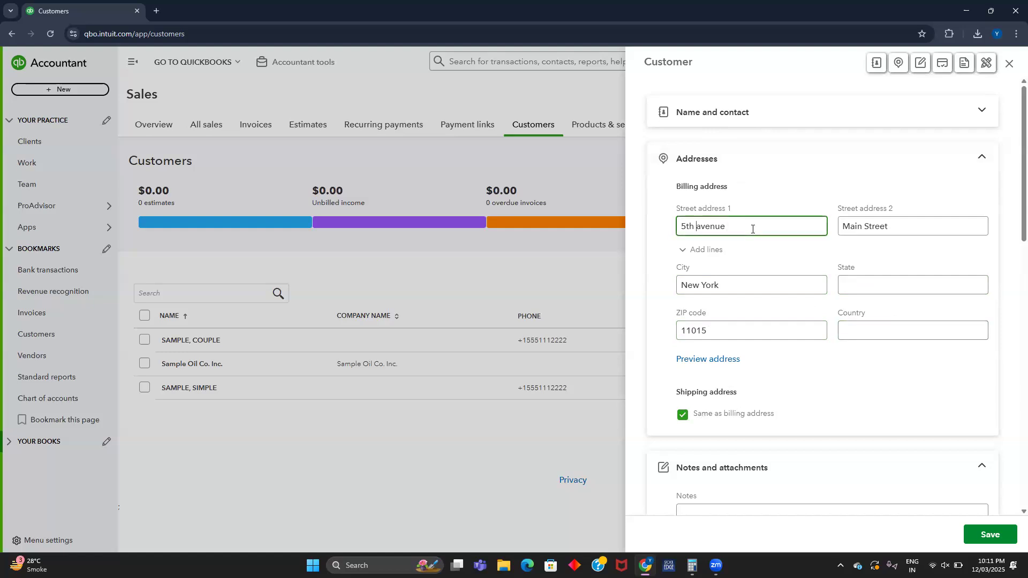
type("A")
key("Tab")
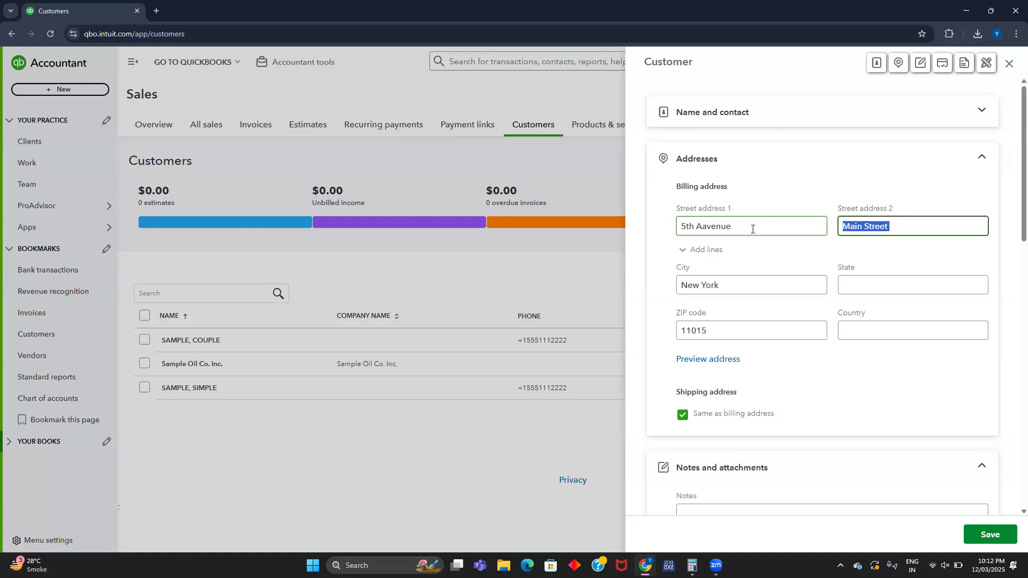
key("Tab")
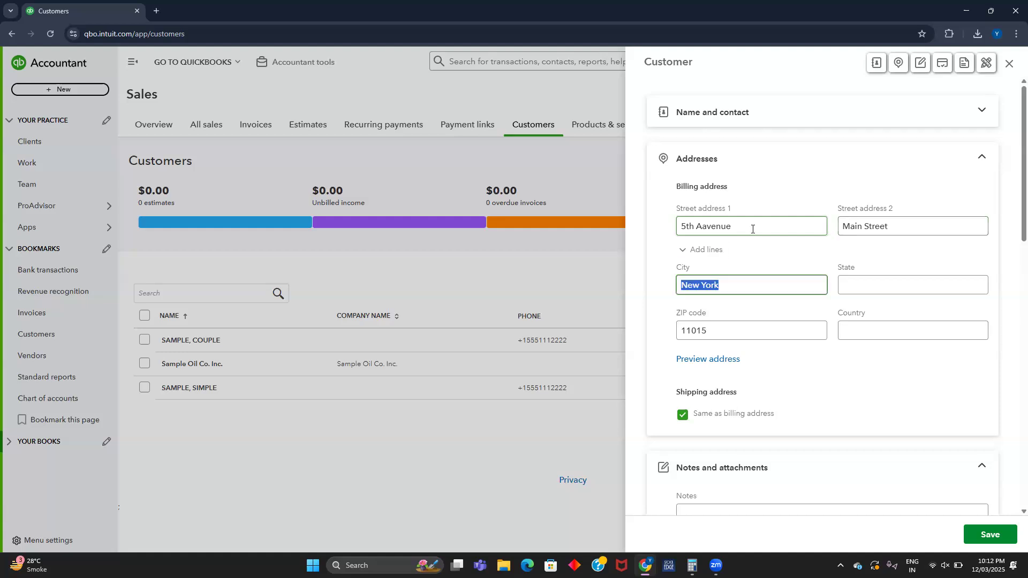
key("Tab")
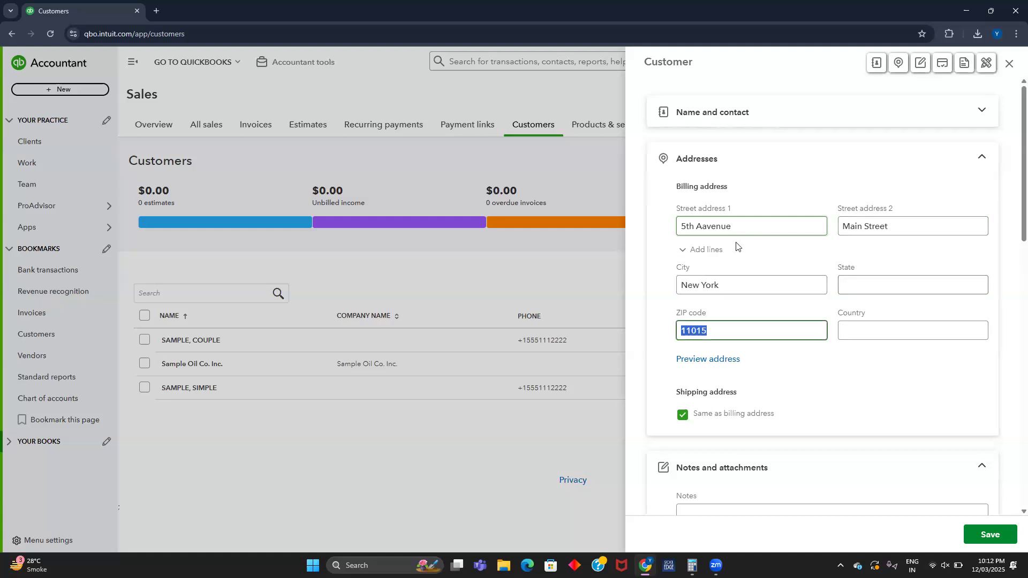
left_click(895, 283)
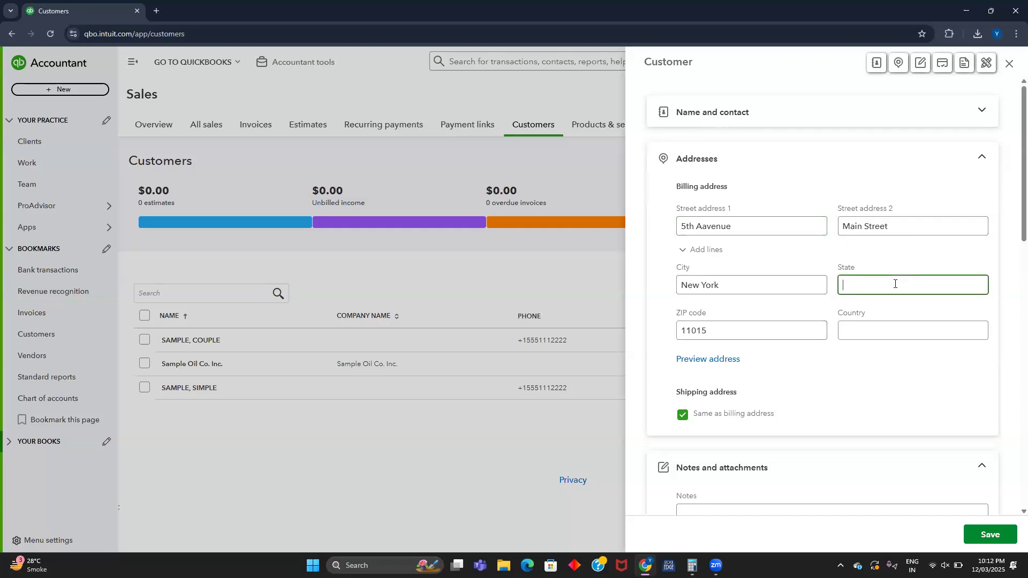
type("NY")
key("Tab")
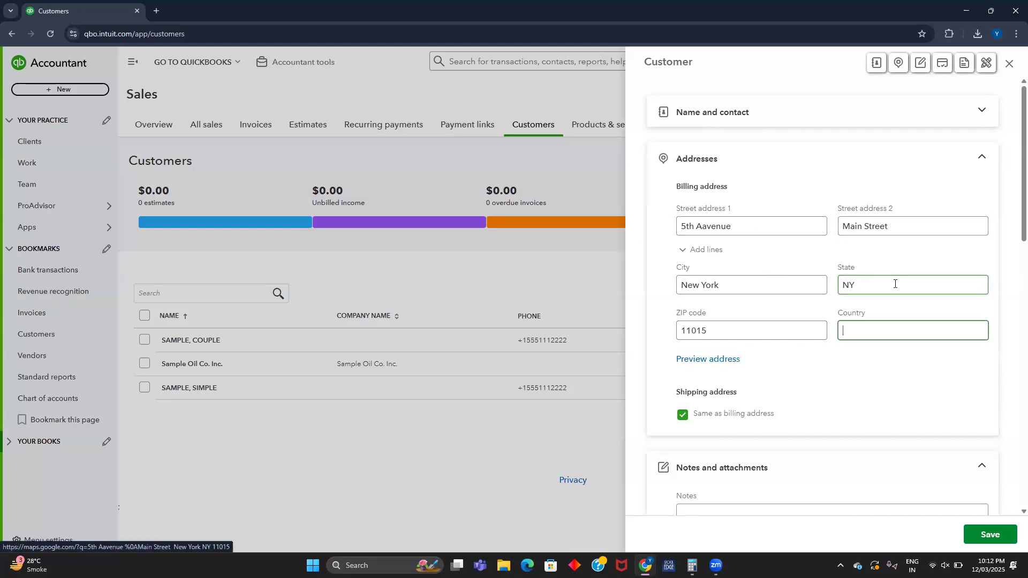
type("USA")
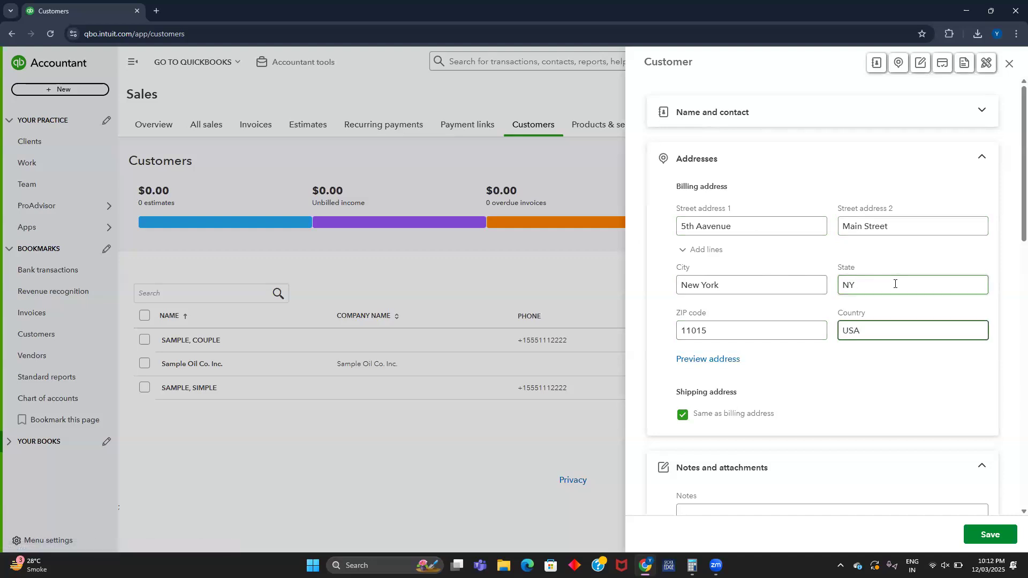
left_click(743, 161)
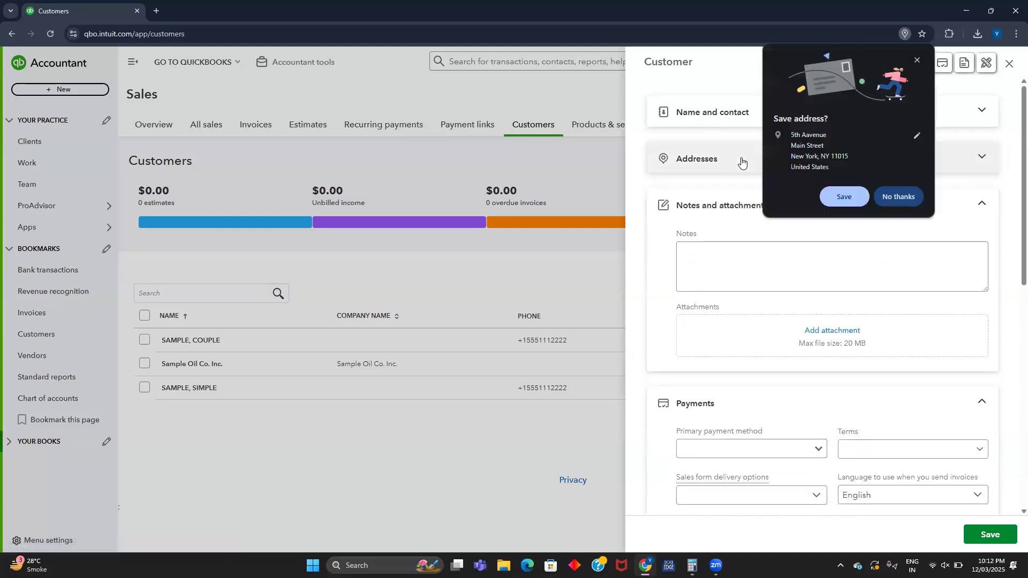
- Decline Chrome's Save address offer and collapse Notes and attachments to reveal Payments
left_click(766, 260)
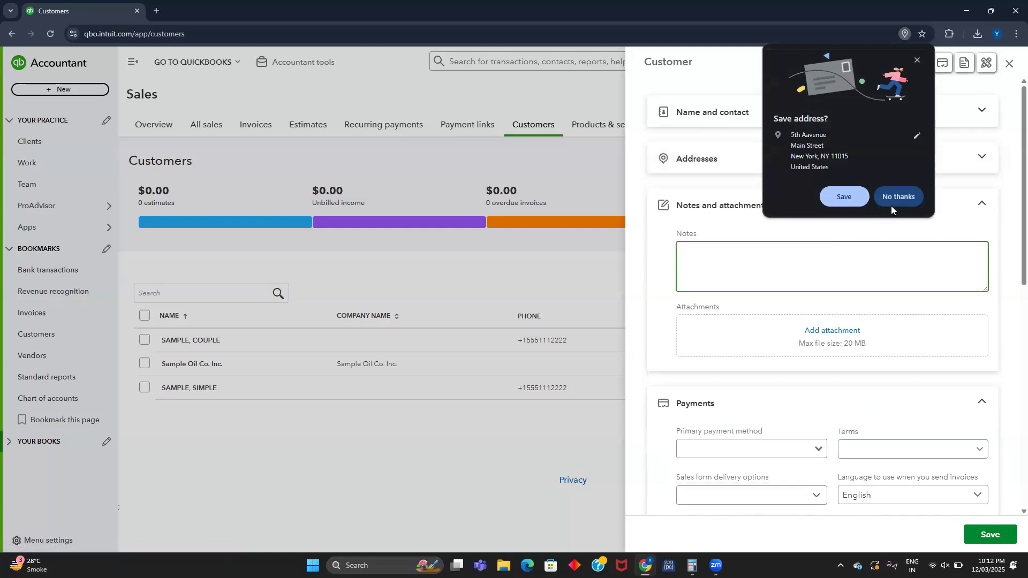
left_click(942, 46)
left_click(741, 262)
left_click(885, 192)
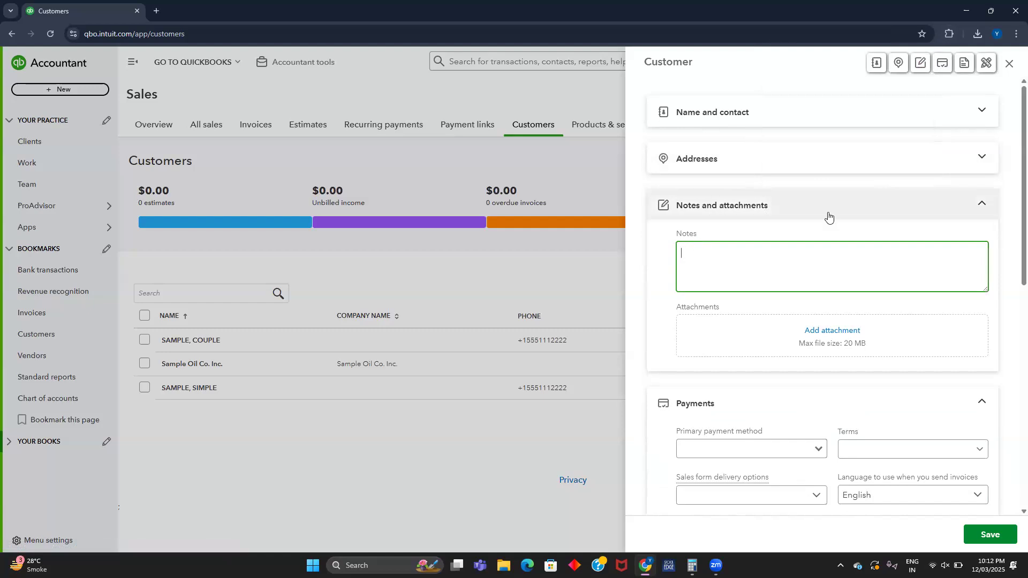
left_click(981, 207)
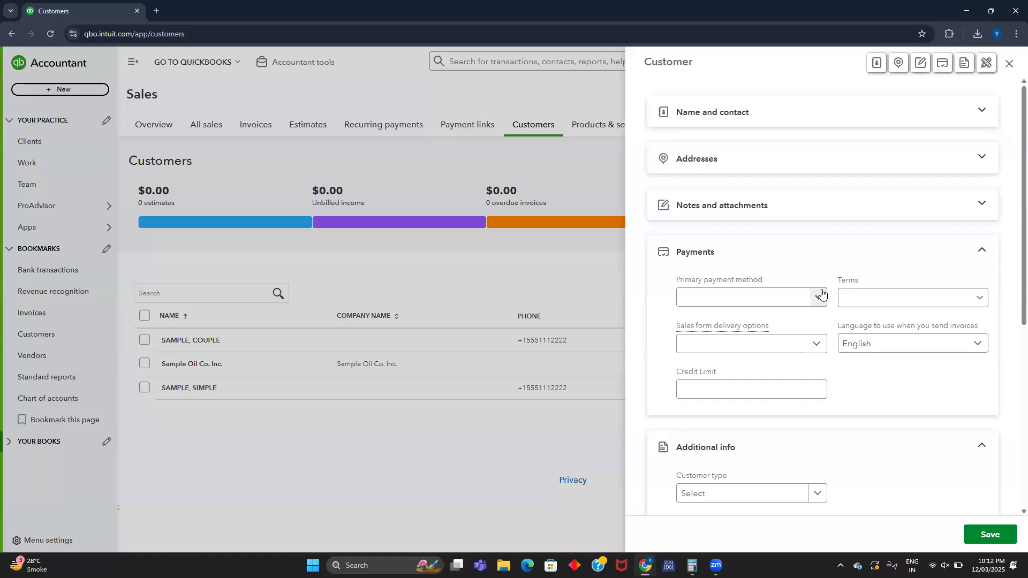
- Set the customer's payment terms to Net 15
left_click(795, 205)
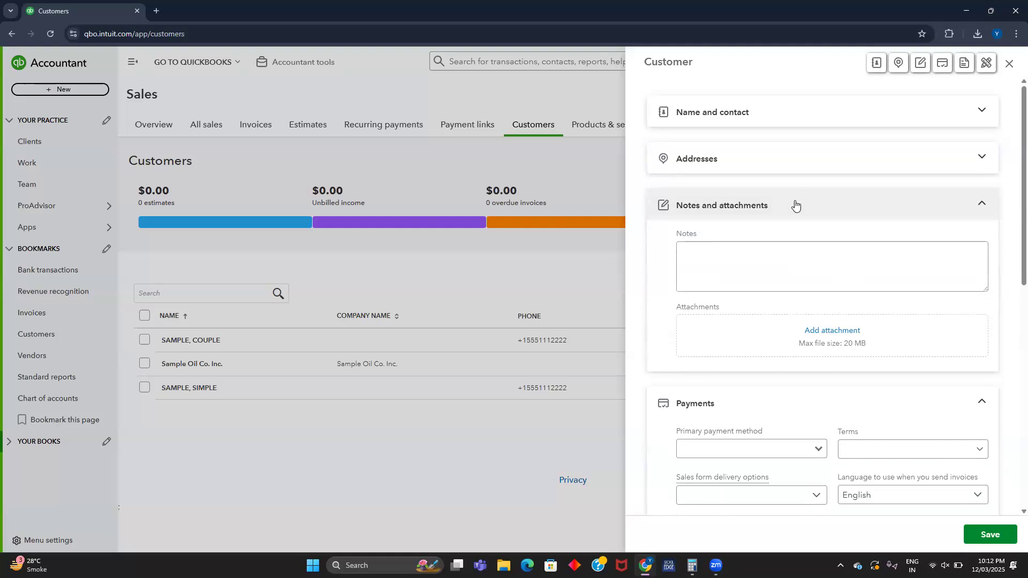
left_click(795, 206)
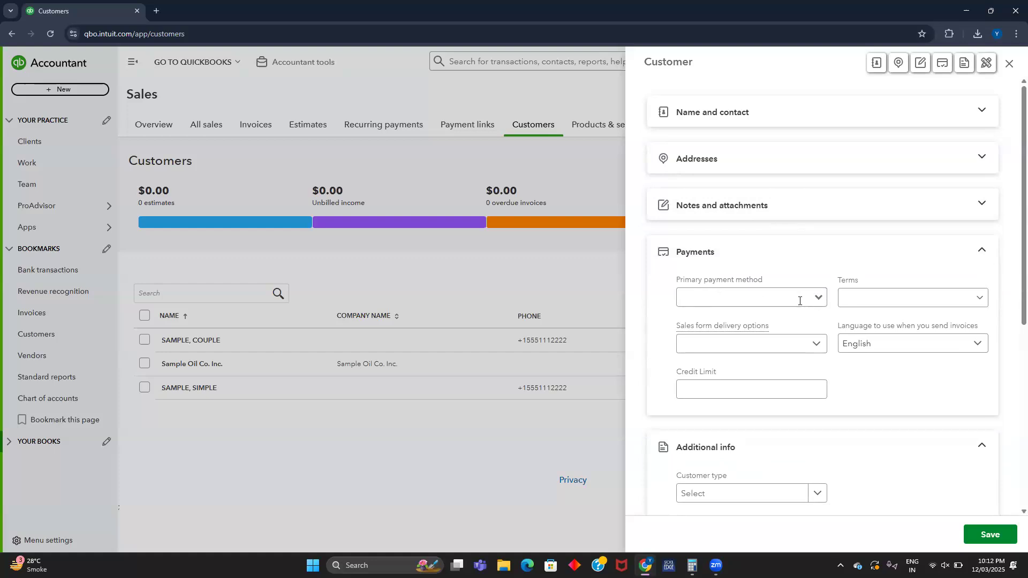
left_click(818, 300)
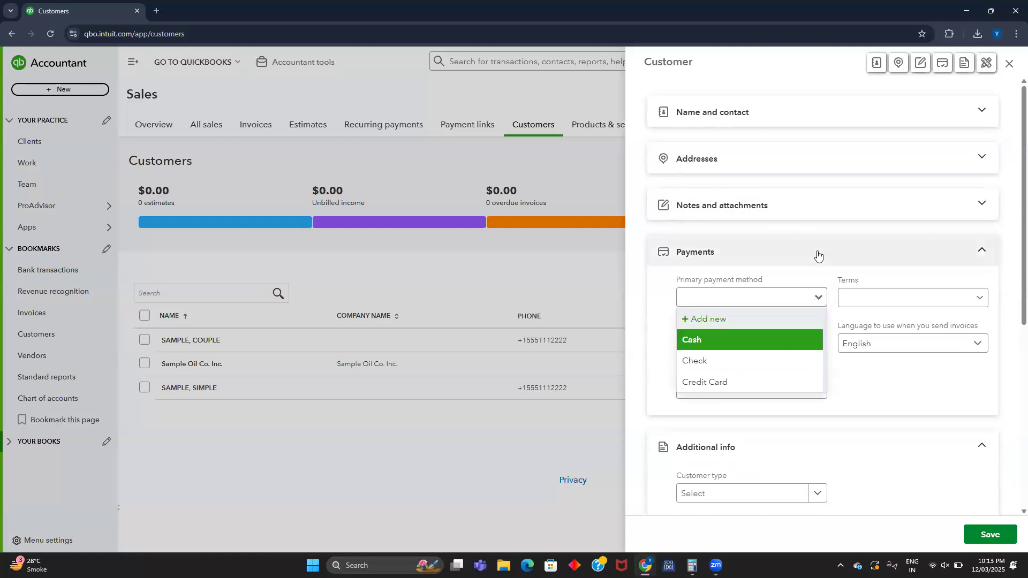
left_click(916, 298)
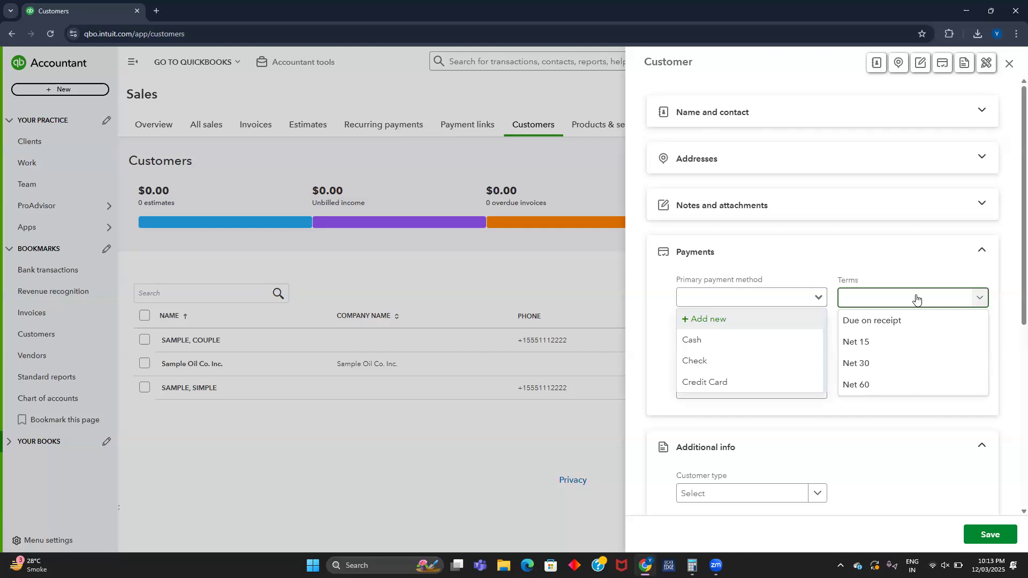
left_click(863, 341)
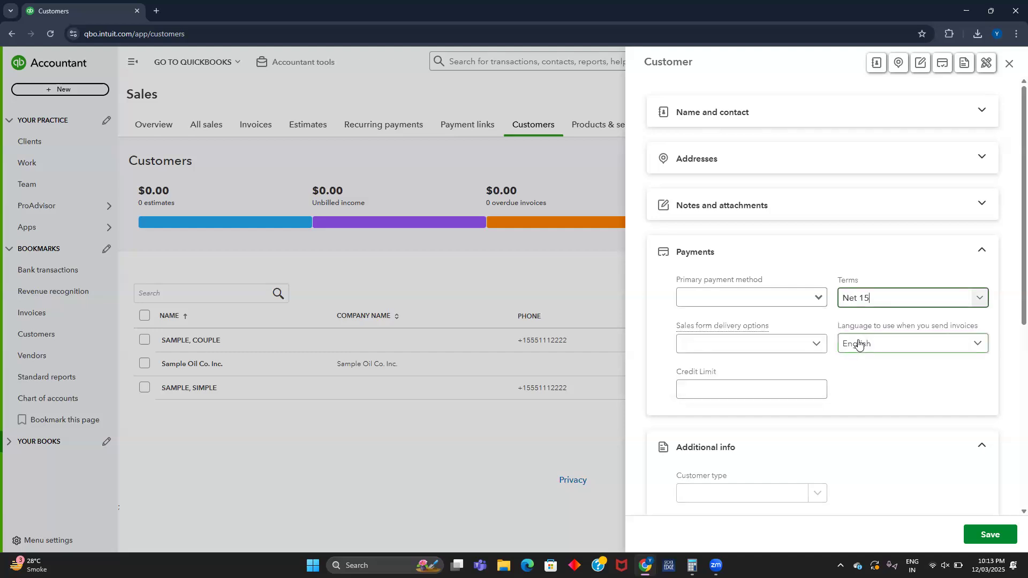
- Choose Check as primary payment method and Use company default for sales form delivery
left_click(703, 297)
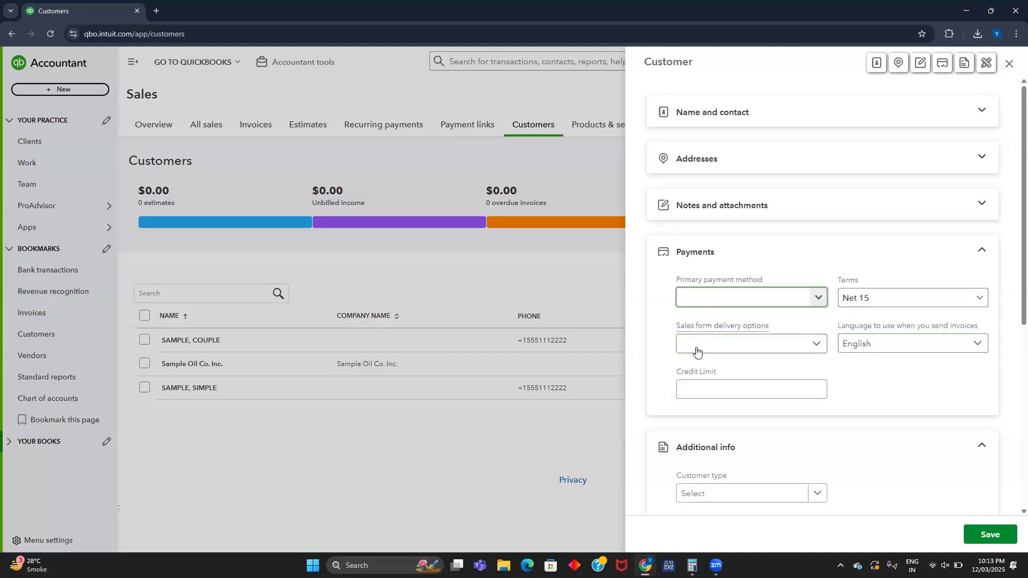
left_click(819, 299)
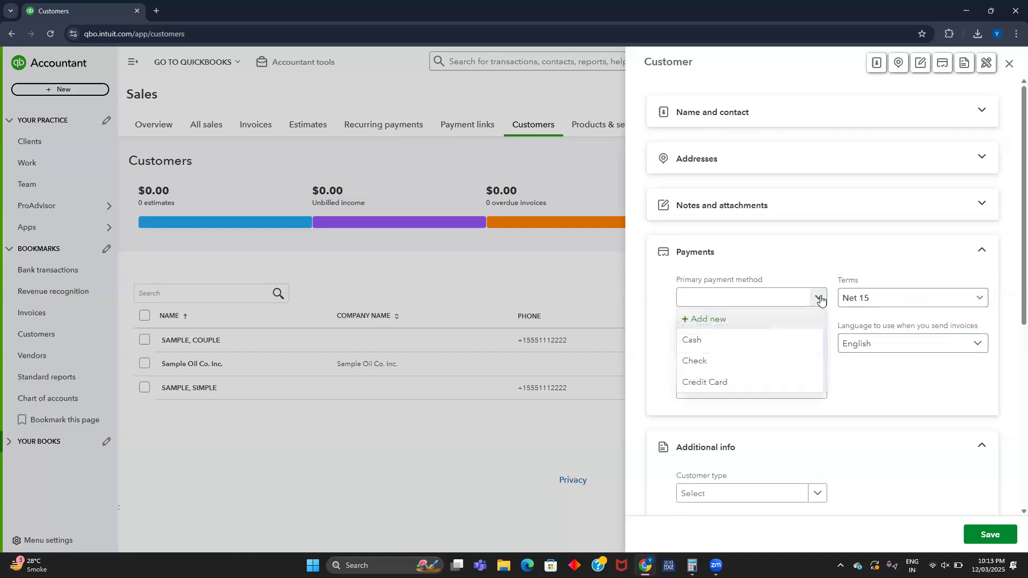
left_click(696, 363)
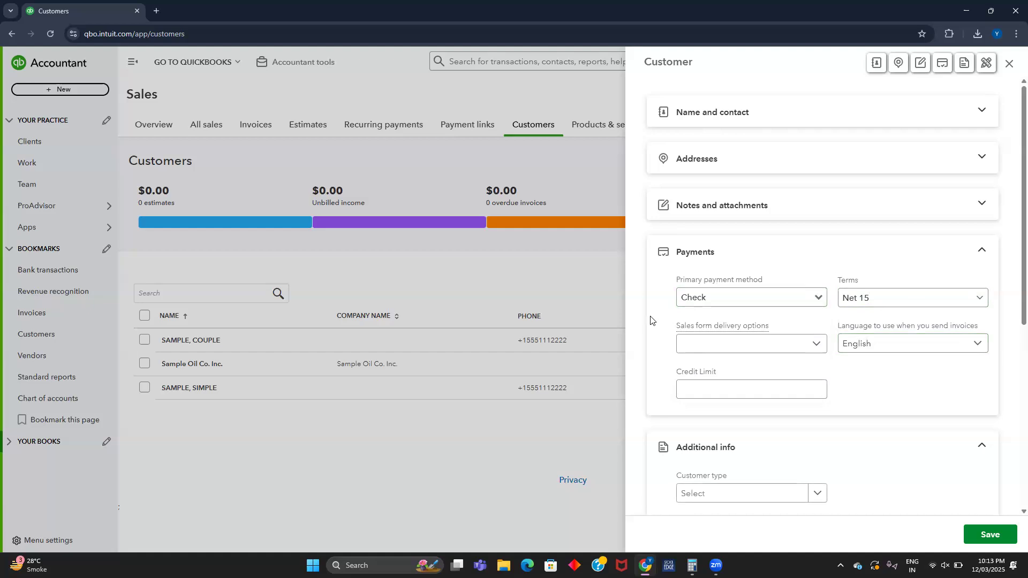
left_click(730, 347)
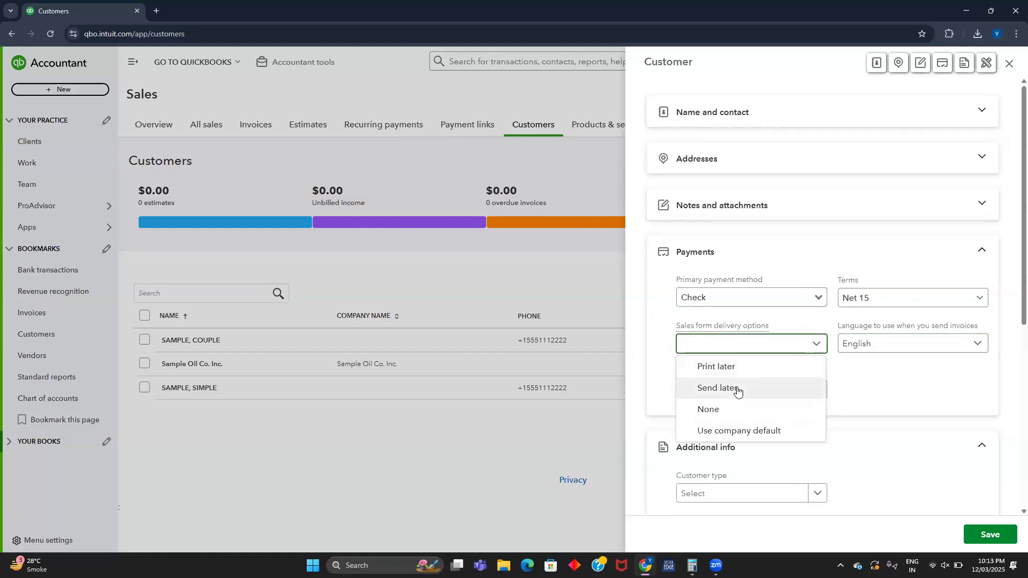
left_click(726, 431)
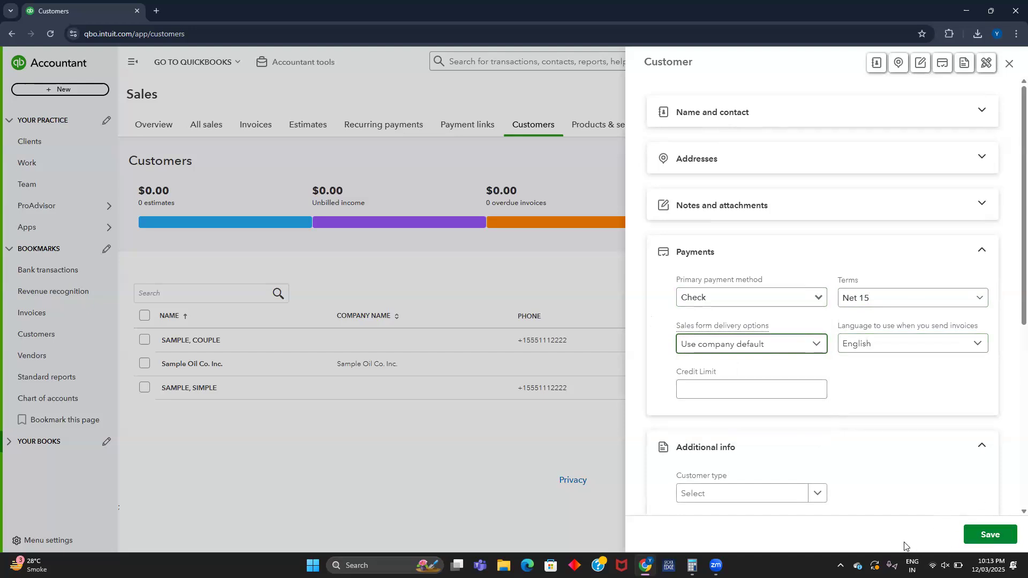
- Confirm Use company default delivery and English as the invoice language
left_click(757, 345)
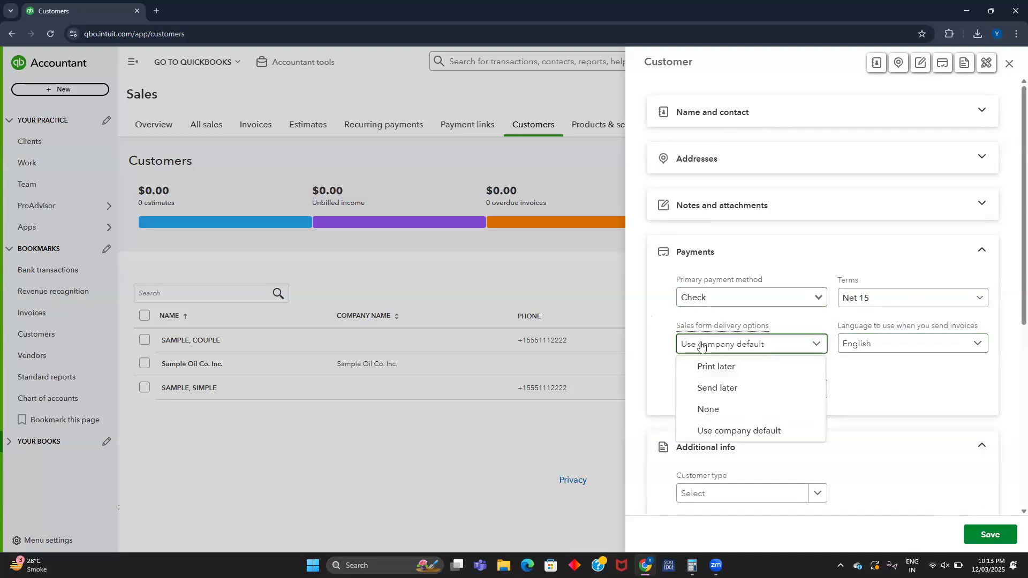
left_click(696, 426)
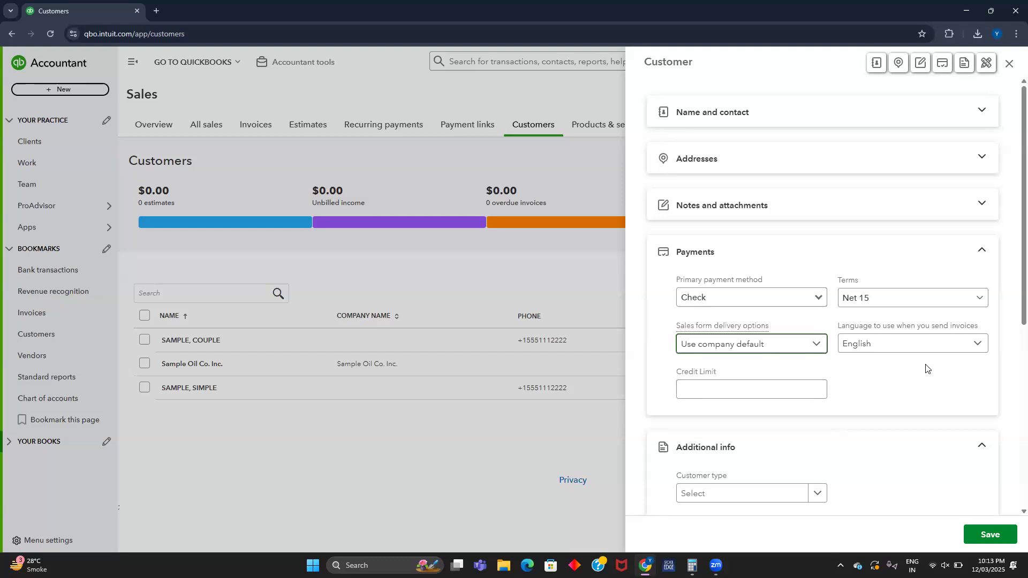
left_click(876, 343)
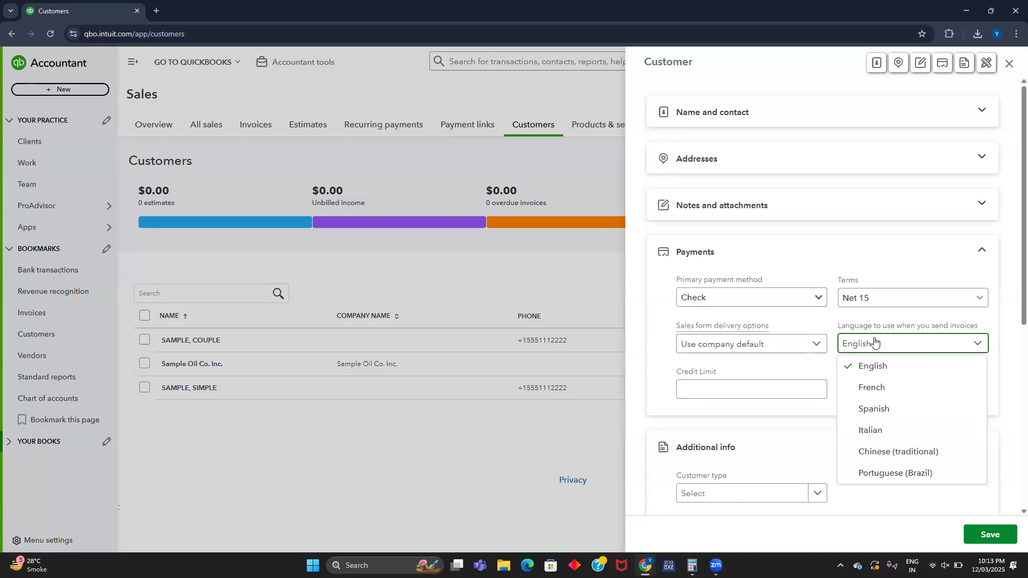
left_click(874, 342)
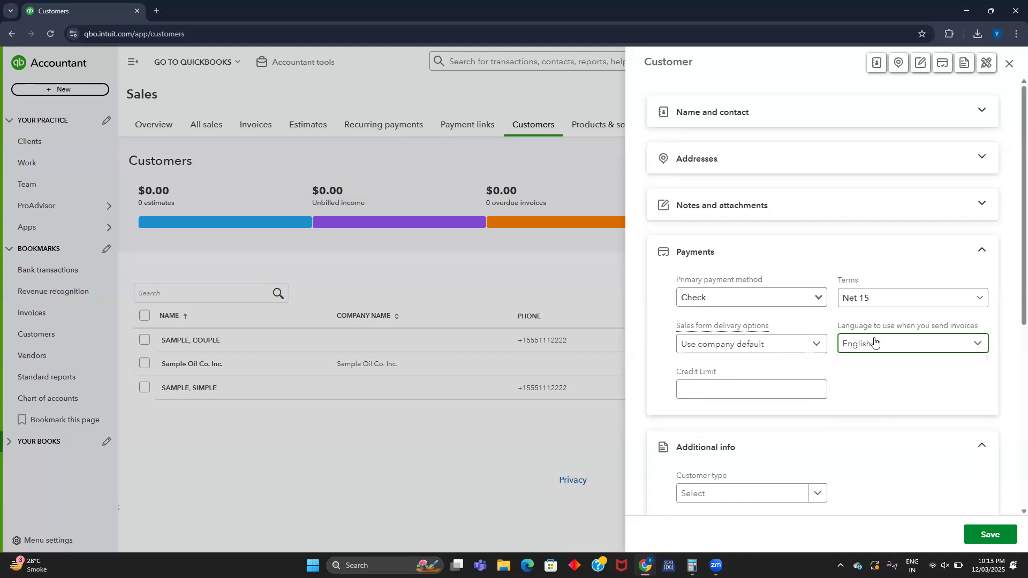
left_click(776, 349)
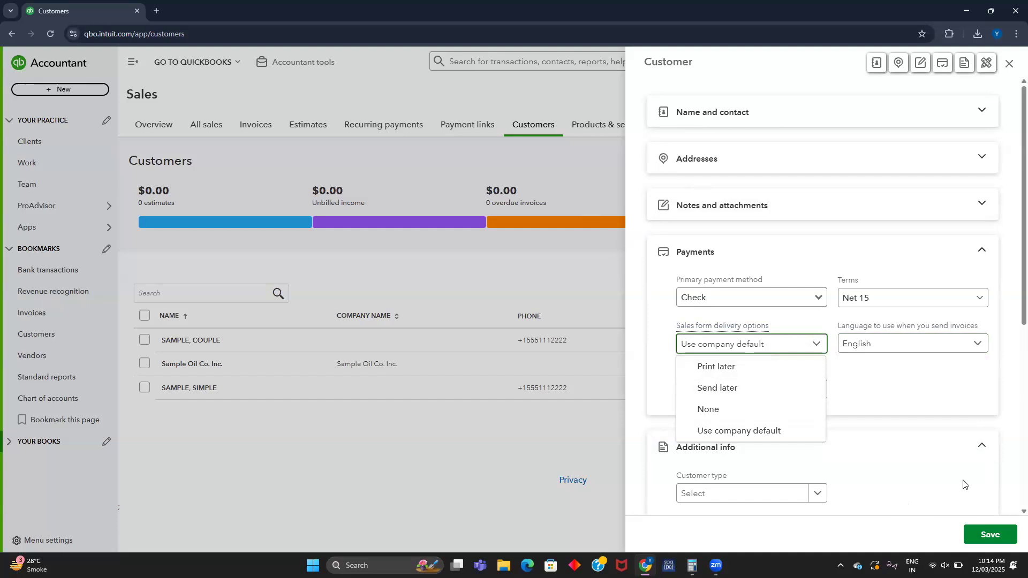
left_click(870, 379)
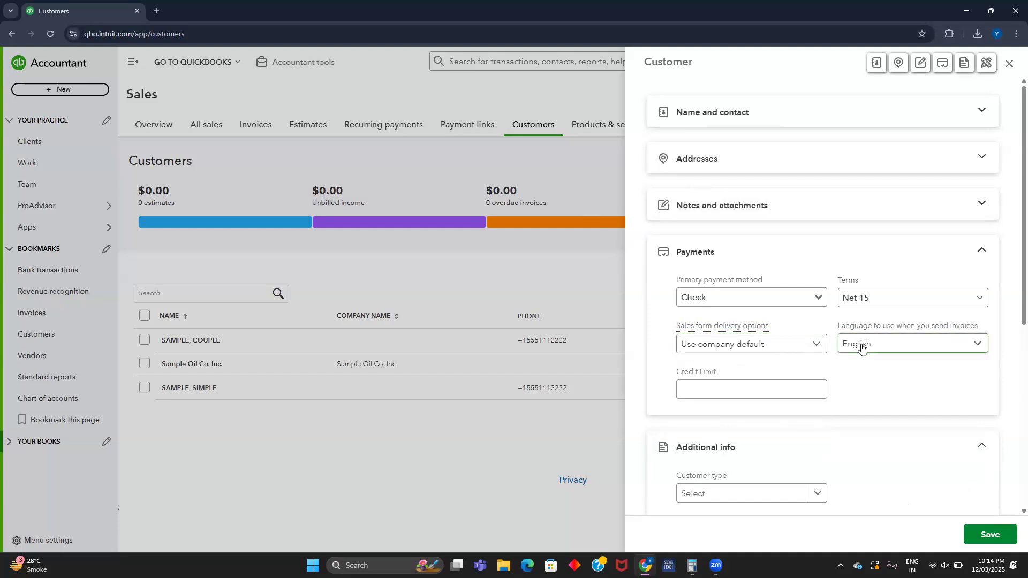
left_click(862, 348)
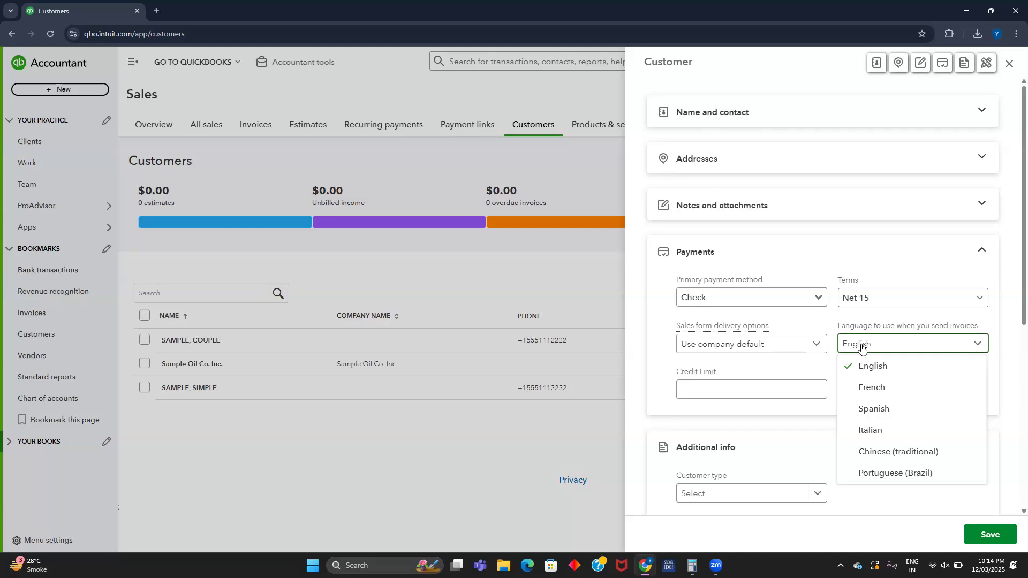
left_click(862, 348)
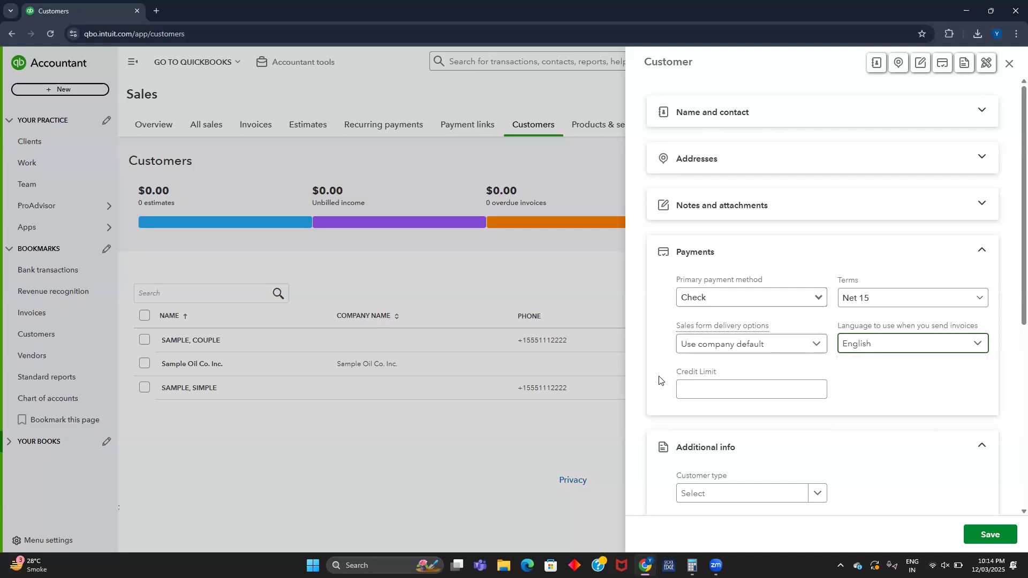
- Enter a credit limit of 5000 and collapse the Payments section
left_click(698, 388)
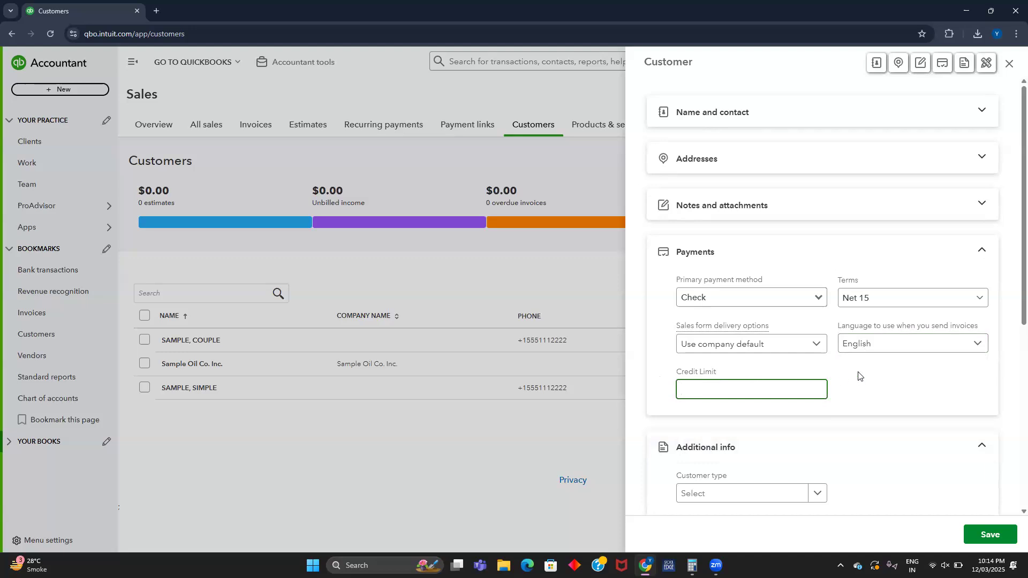
type("5000")
left_click(755, 256)
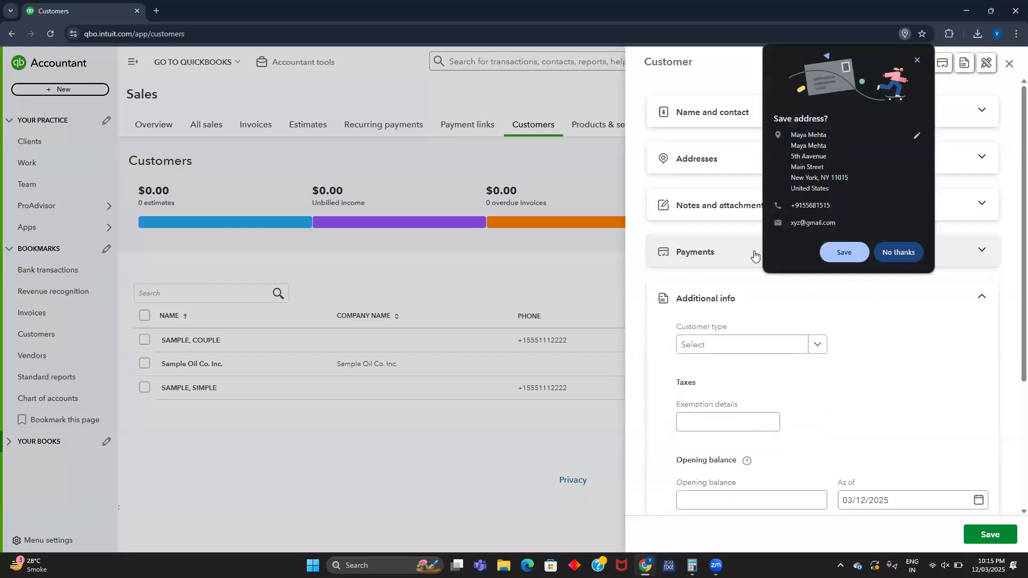
- Decline Chrome's save-address offer, leave tax exemption and opening balance blank, and collapse Additional info
left_click(893, 253)
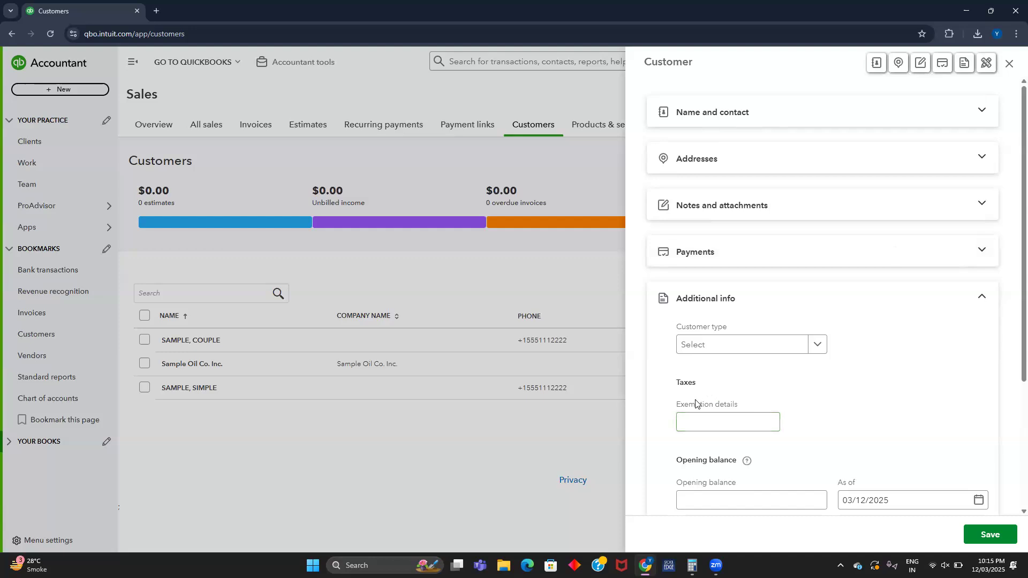
left_click(722, 421)
left_click(797, 404)
scroll(809, 405, "down", 1)
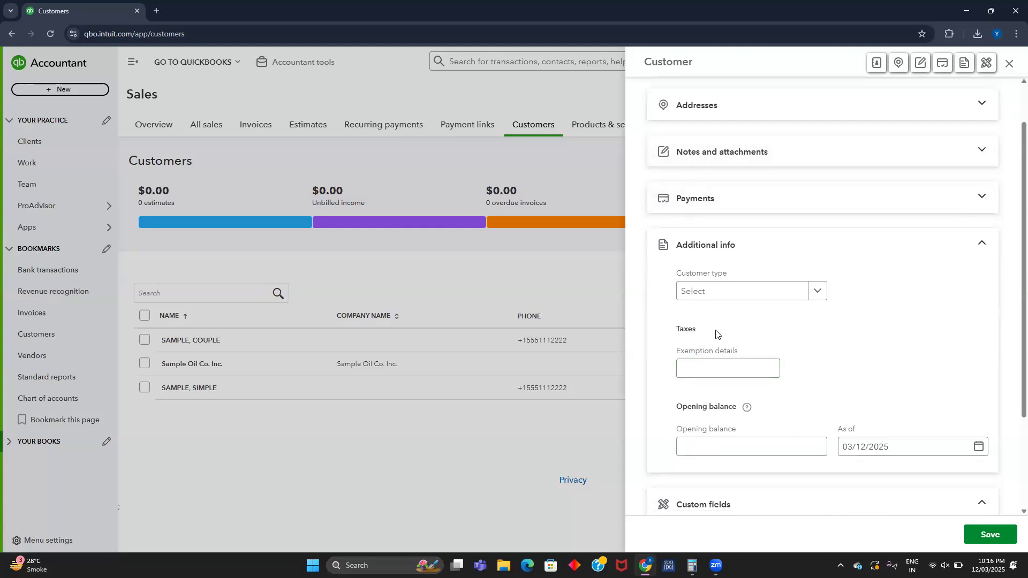
left_click(739, 368)
scroll(878, 367, "down", 1)
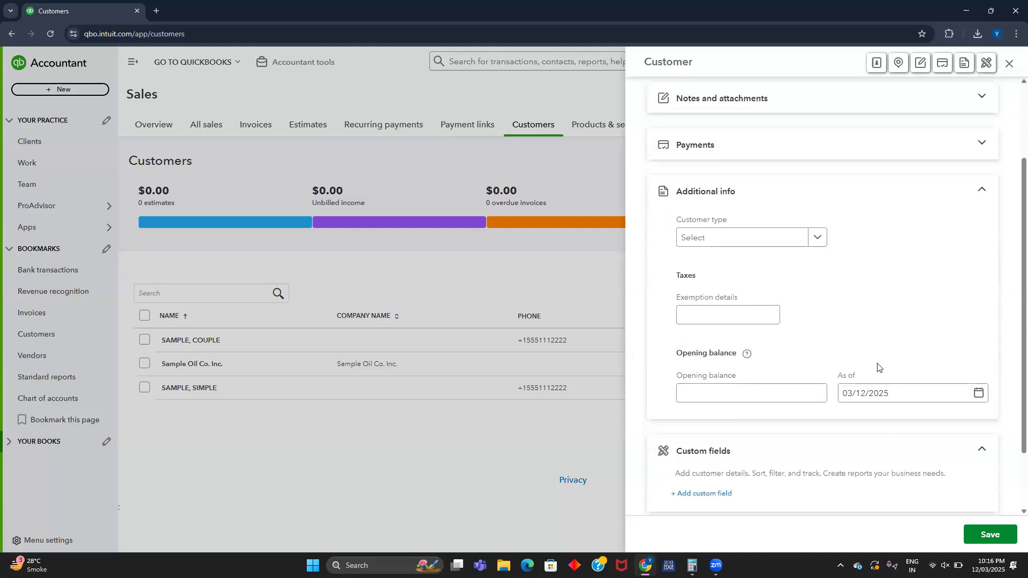
left_click(708, 393)
left_click(915, 393)
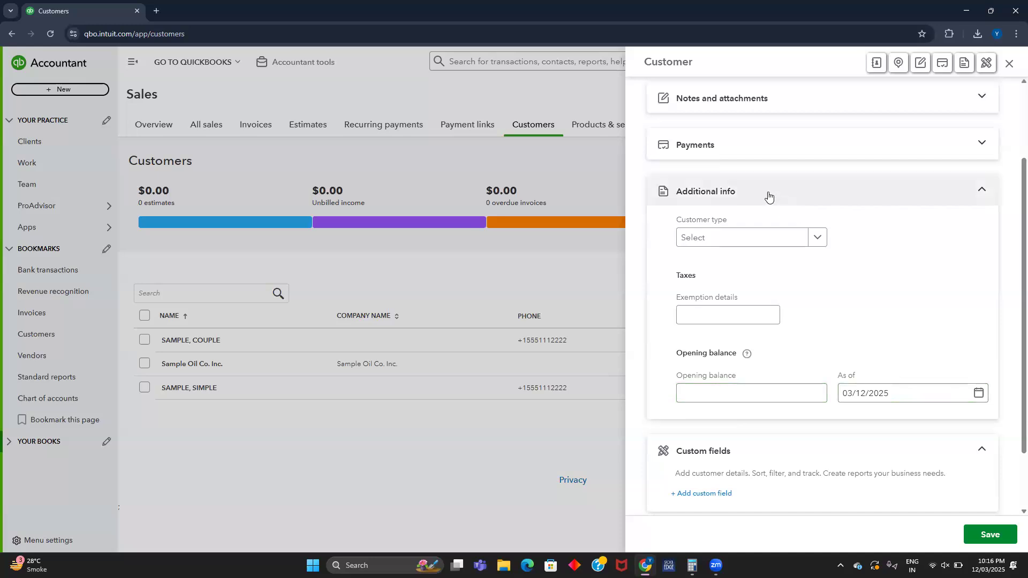
left_click(749, 194)
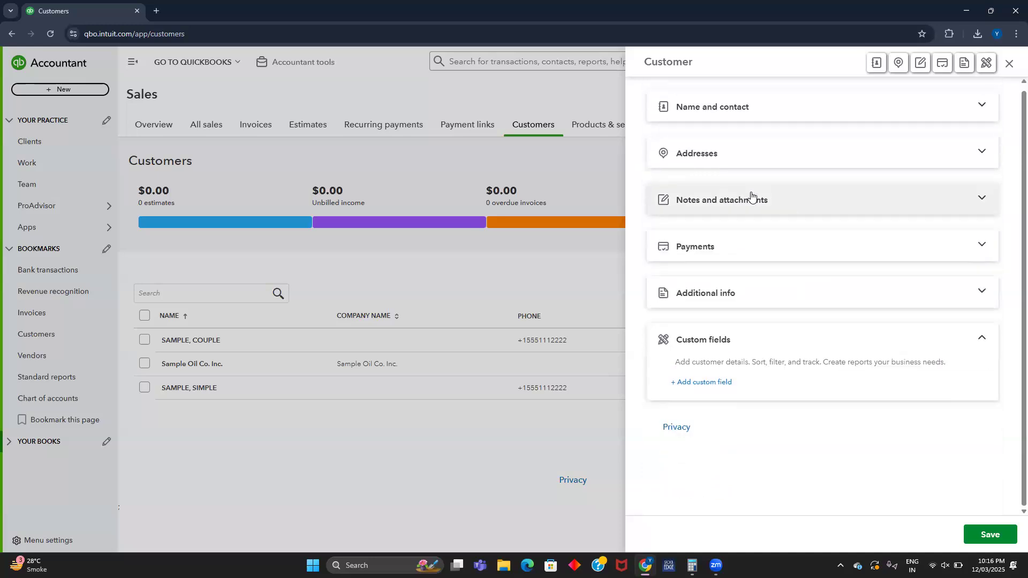
- Start a custom field from the Customer Type suggestion and rename it 'Agent'
left_click(711, 383)
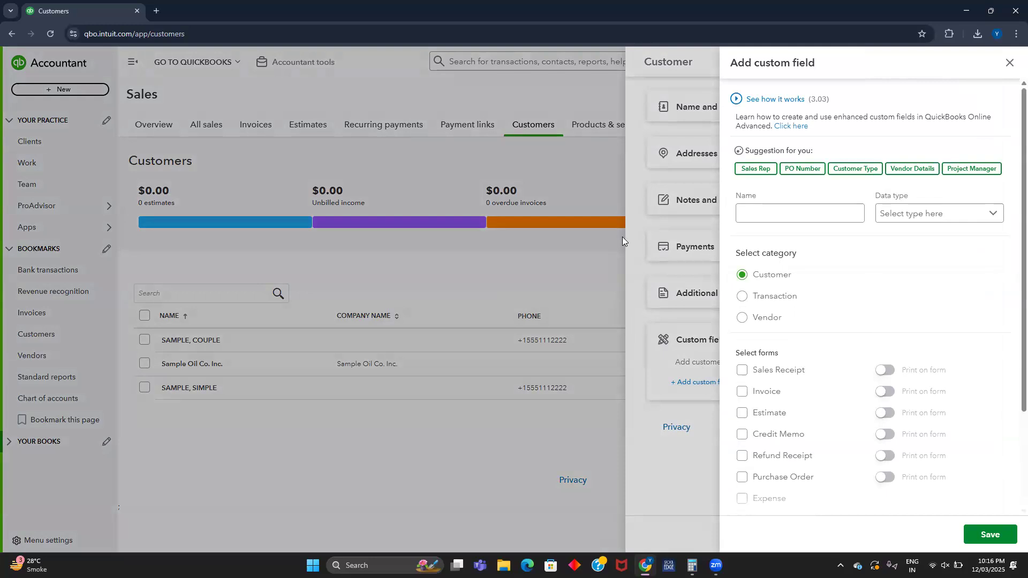
left_click(841, 170)
left_click(781, 212)
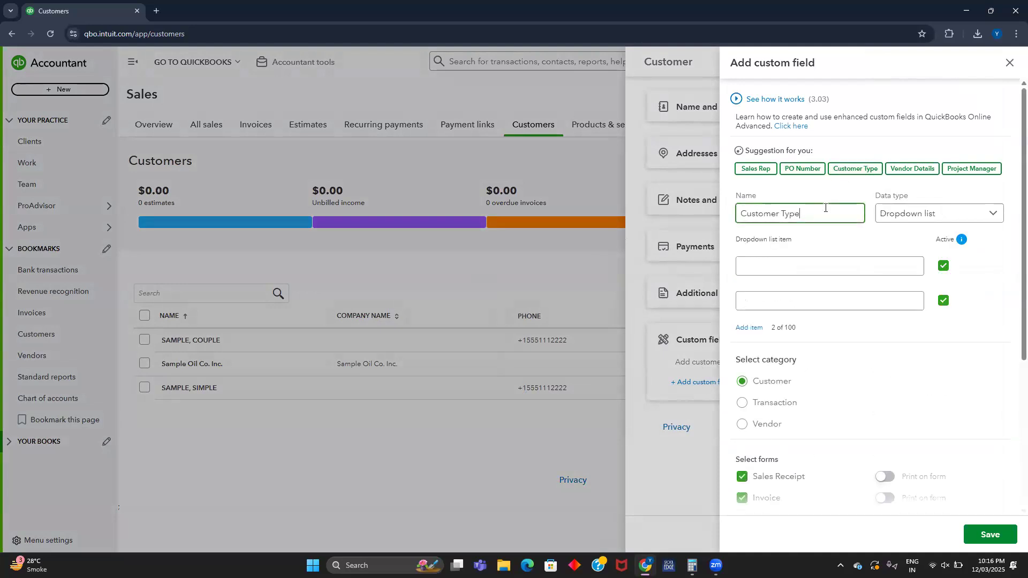
triple_click(825, 208)
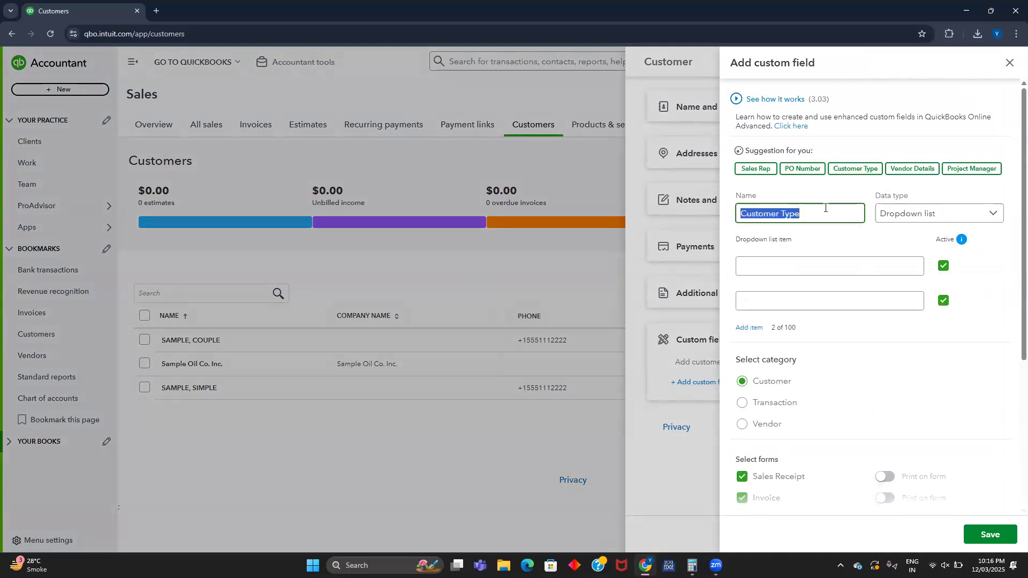
type("Agent")
key("Tab")
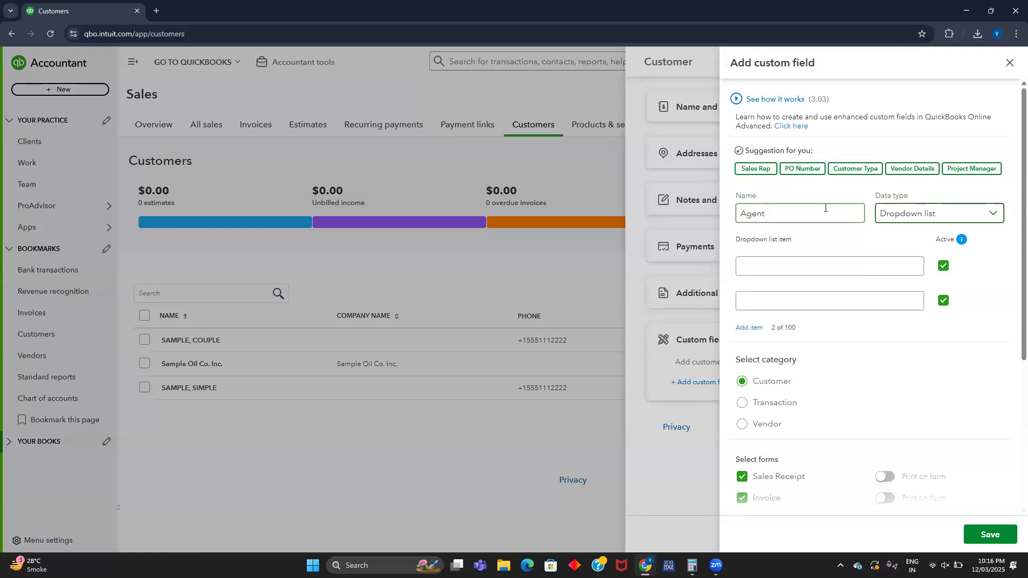
left_click(824, 208)
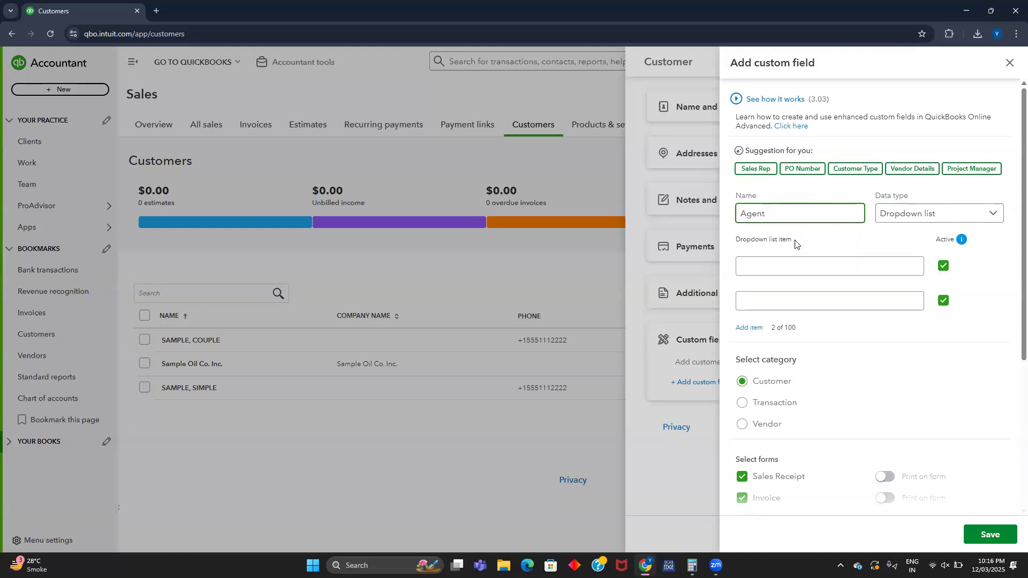
- Set the Agent field's data type to Text and number, then change it to Dropdown list
left_click(937, 216)
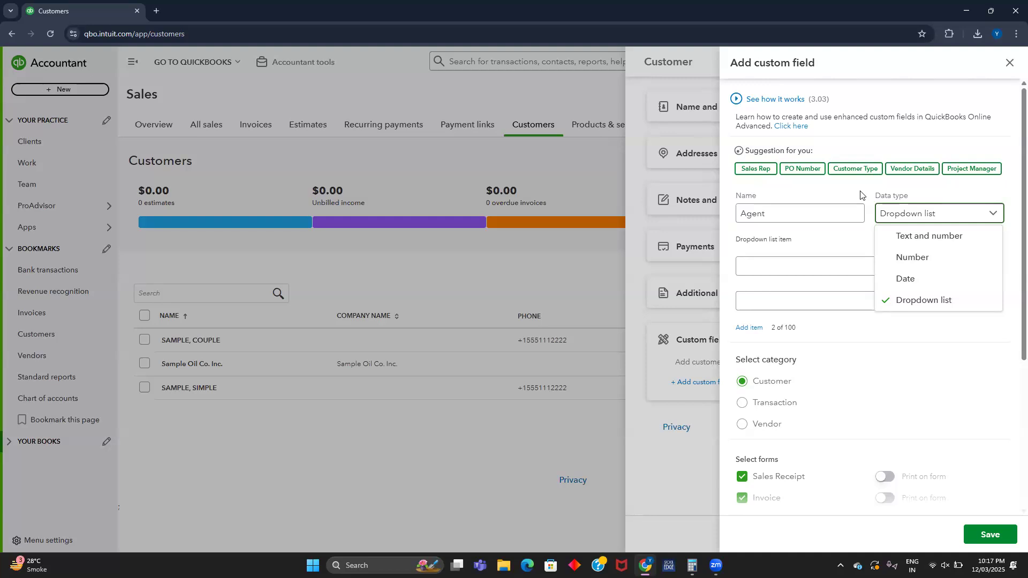
left_click(929, 236)
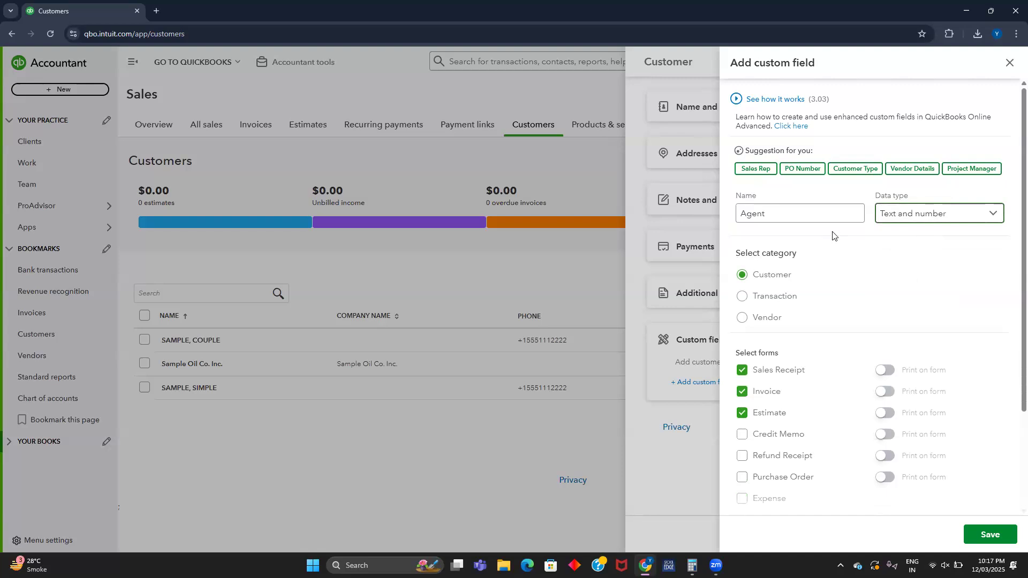
left_click(922, 213)
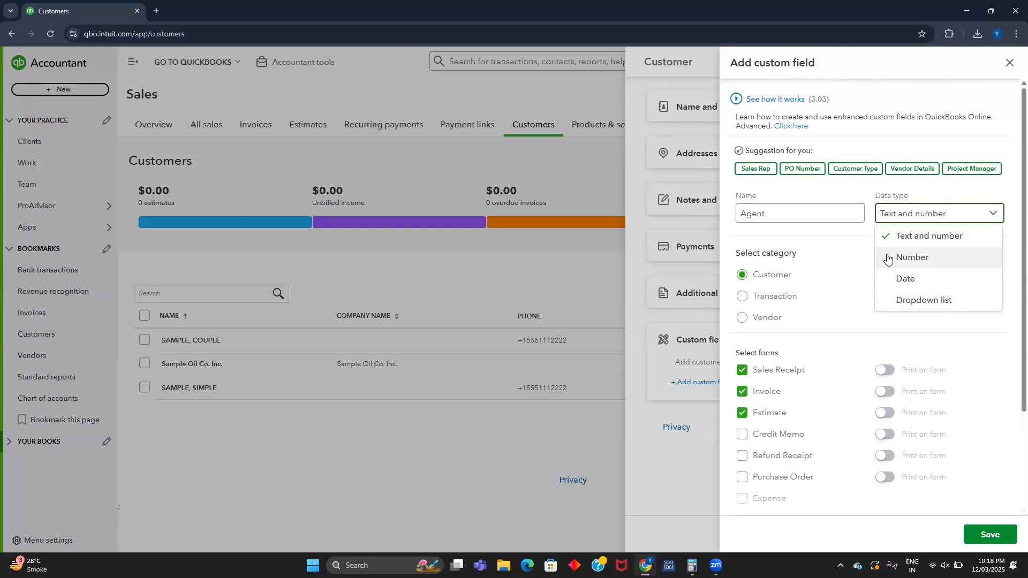
left_click(902, 300)
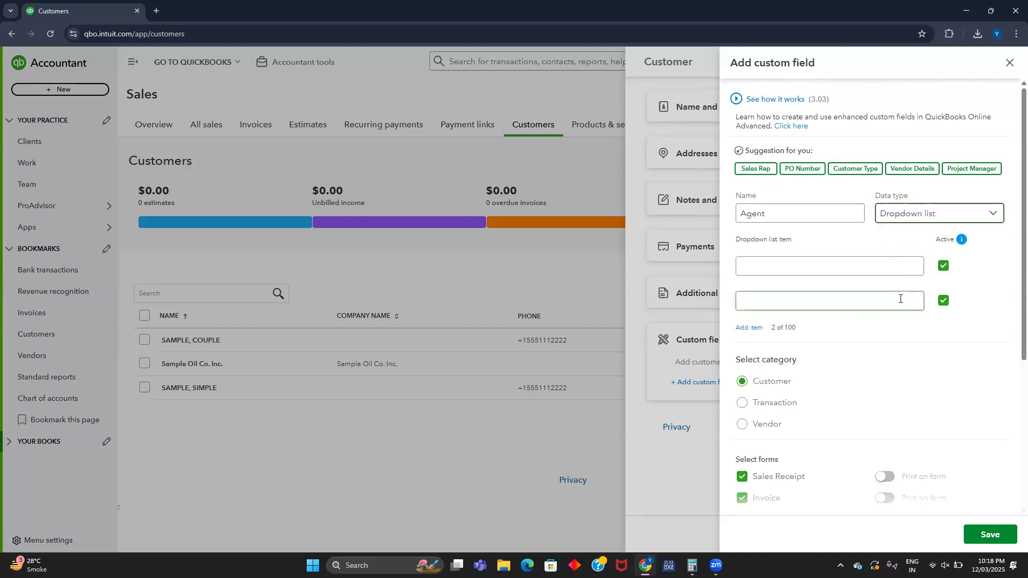
- Enter 'Agent 1' and 'Agent 2' as the Agent field's dropdown items
left_click(847, 268)
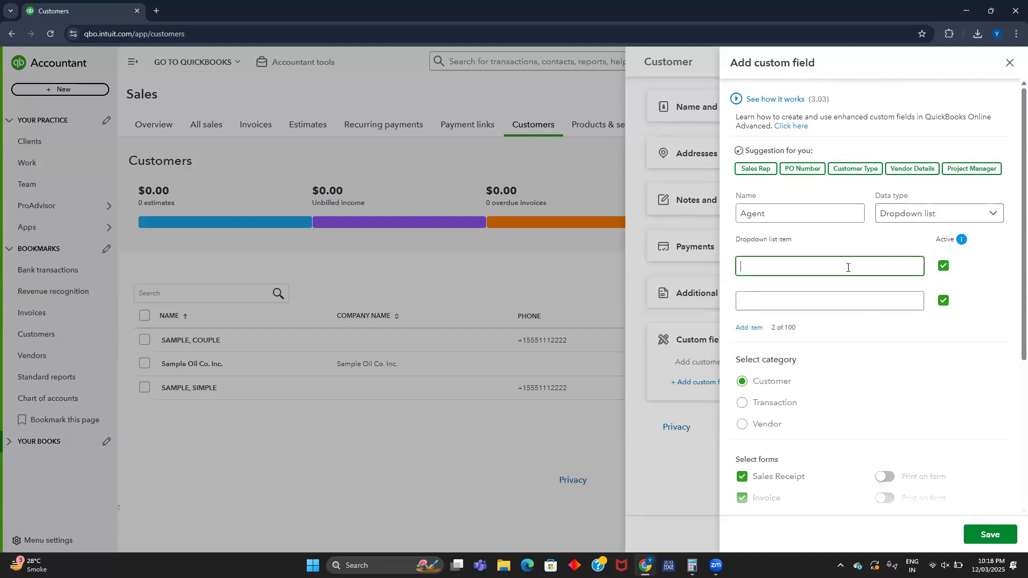
type("Agent 1")
left_click(832, 301)
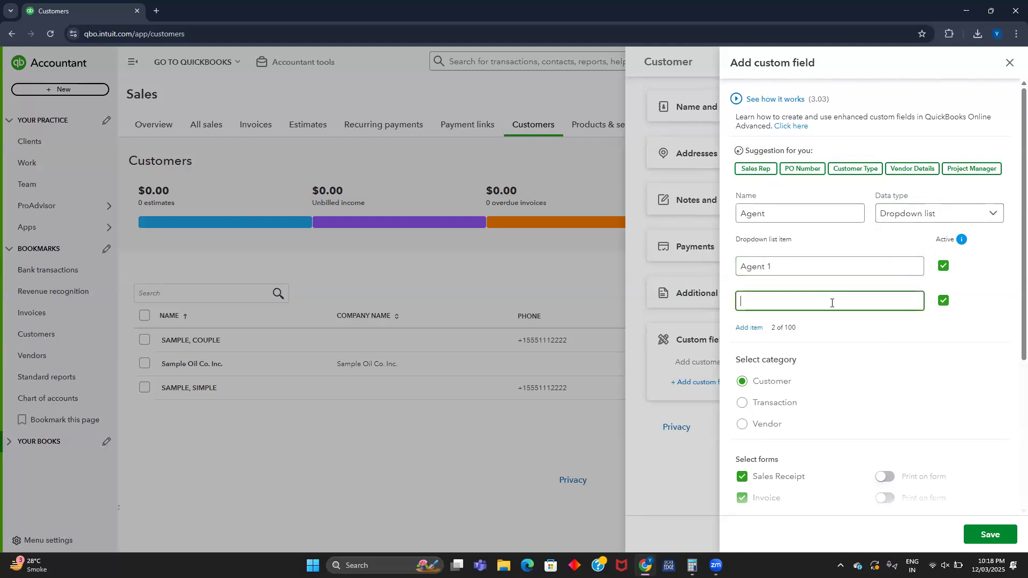
type("Agent 2")
key("Tab")
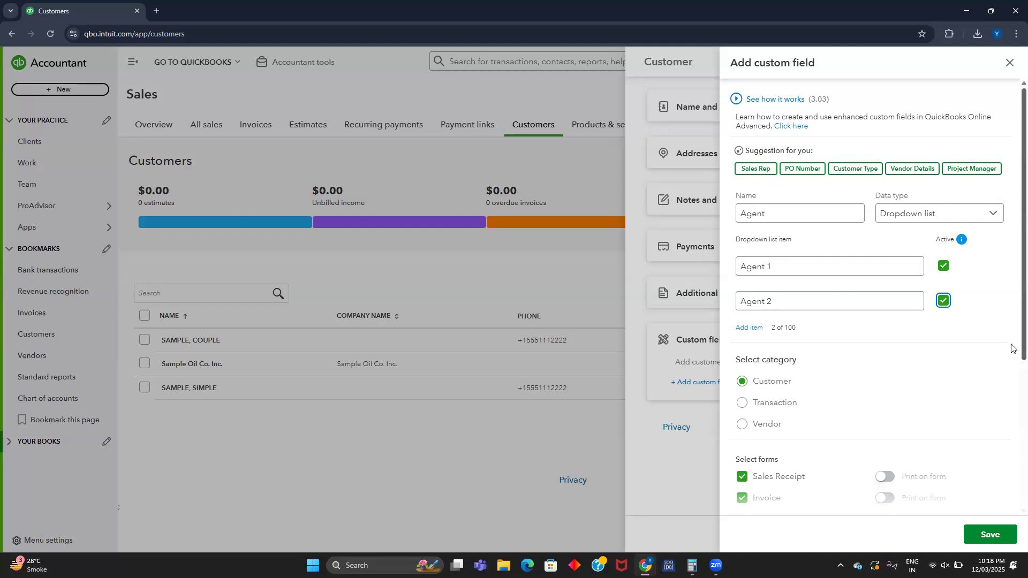
left_click(831, 297)
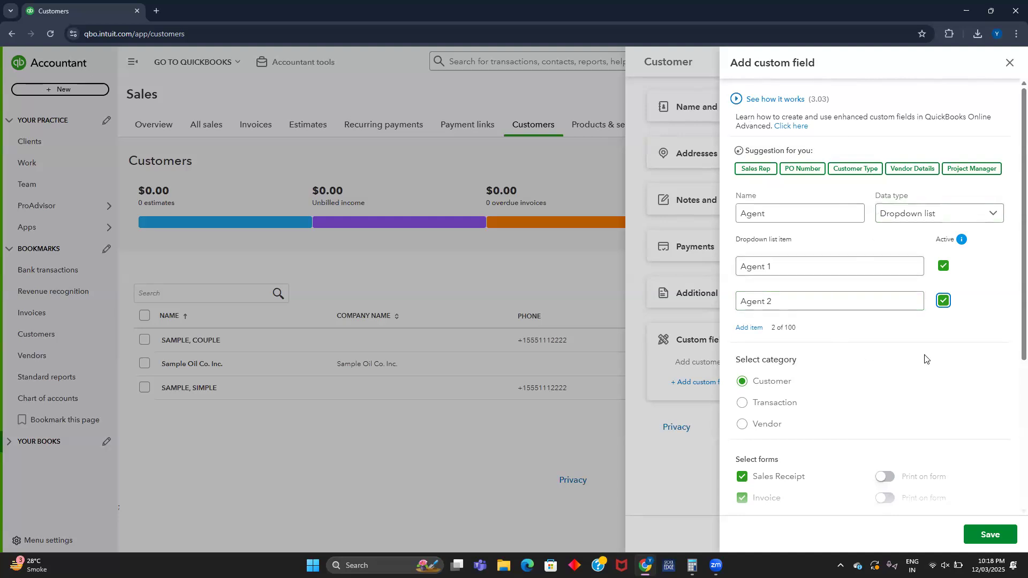
- Add Credit Memo and Refund Receipt to the Agent field's forms, print it on invoices, and save
scroll(888, 356, "down", 1)
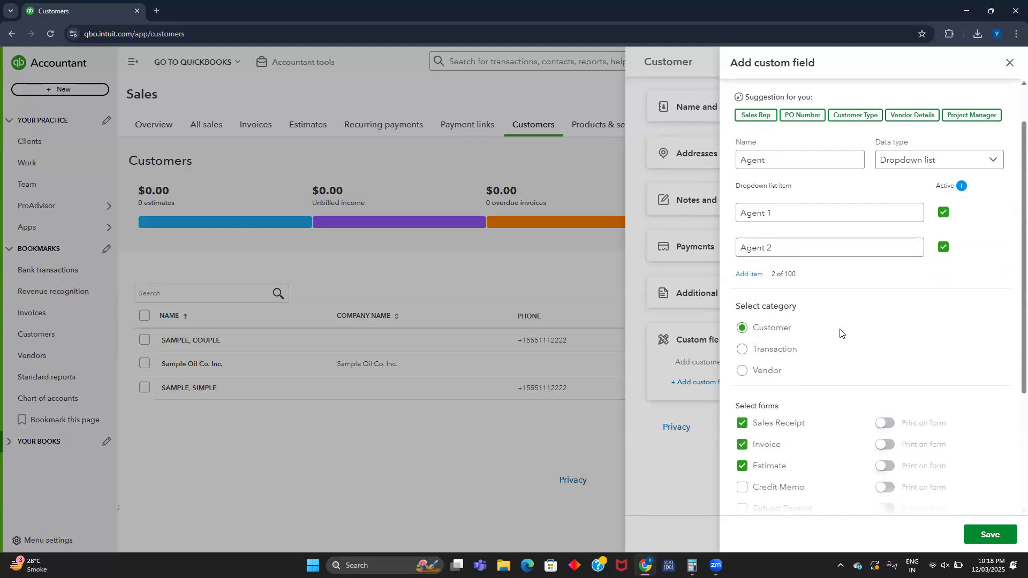
scroll(840, 333, "down", 3)
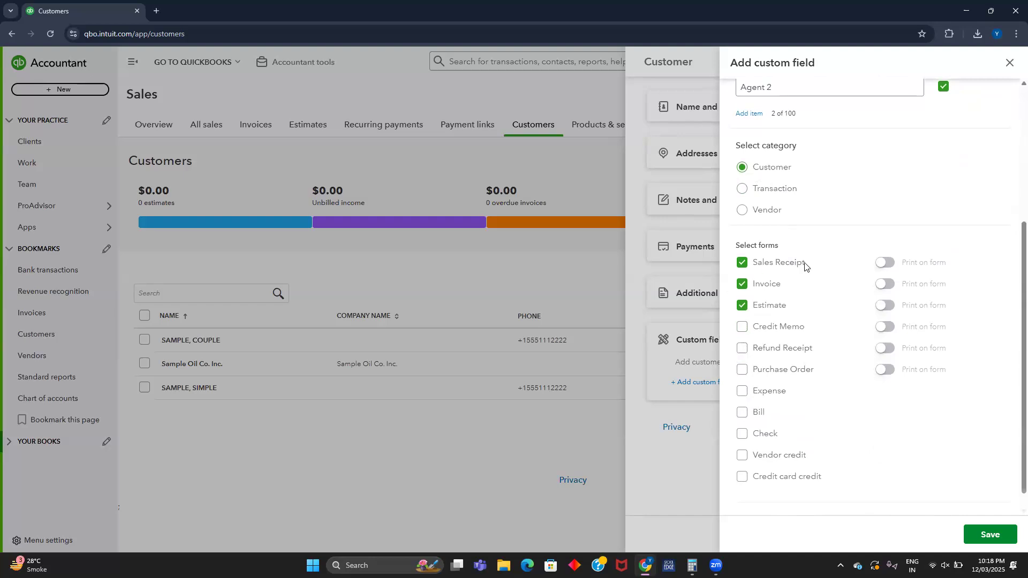
left_click(743, 328)
left_click(742, 348)
scroll(878, 439, "down", 1)
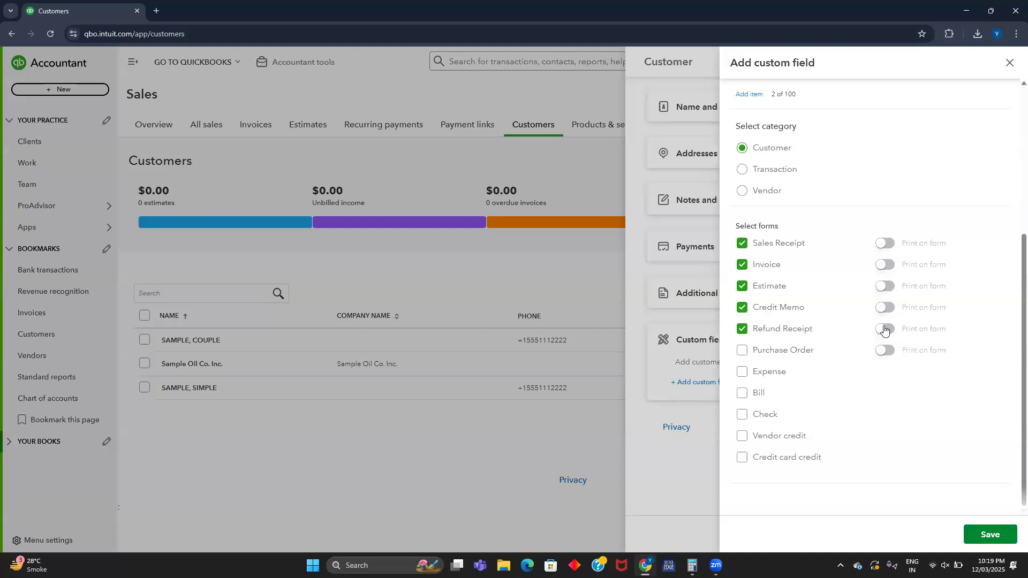
left_click(886, 265)
left_click(992, 538)
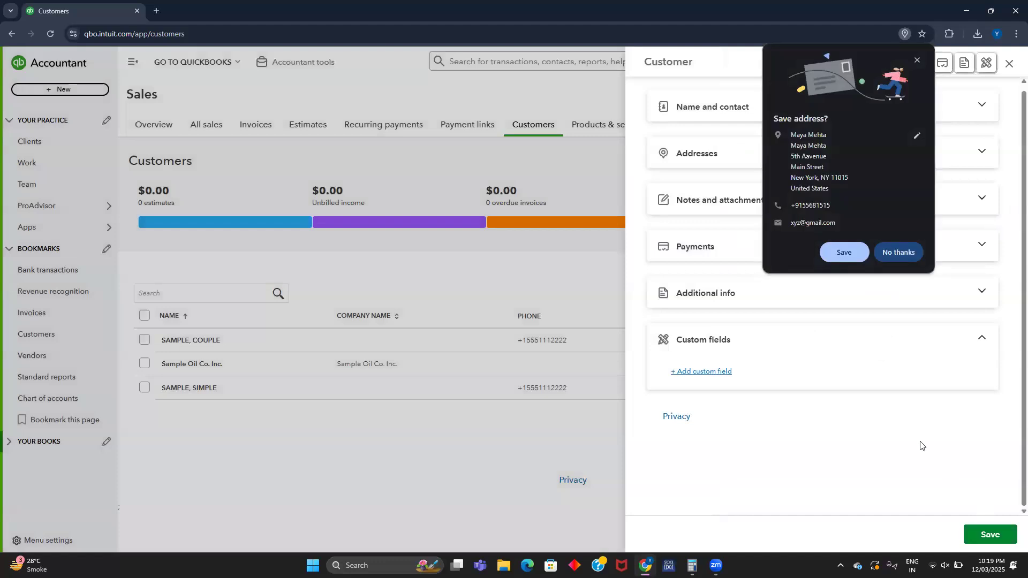
- Decline Chrome's address prompt, review the Agent options, and save the new customer to show its detail page
left_click(899, 253)
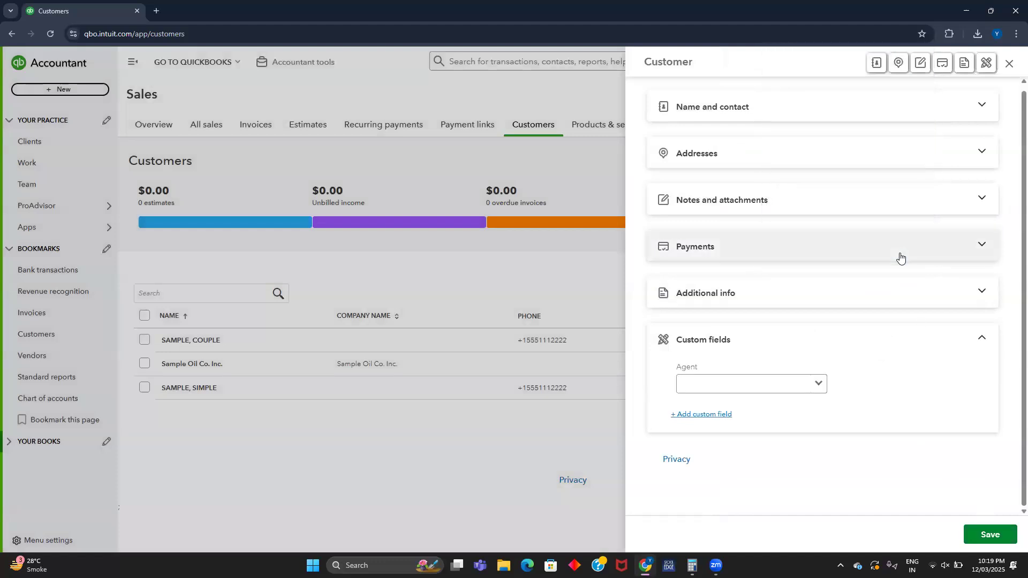
left_click(813, 381)
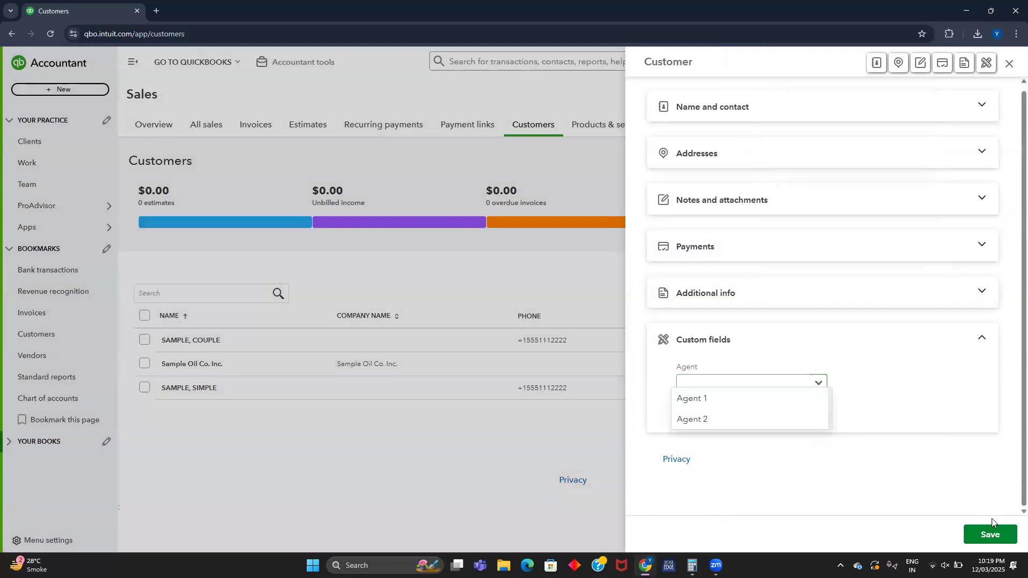
left_click(988, 534)
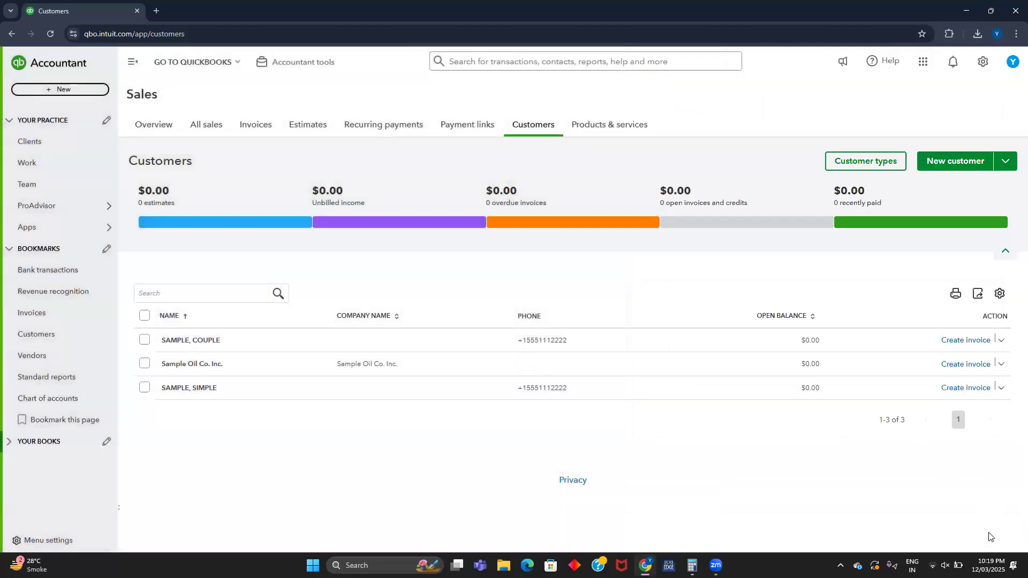
left_click(717, 335)
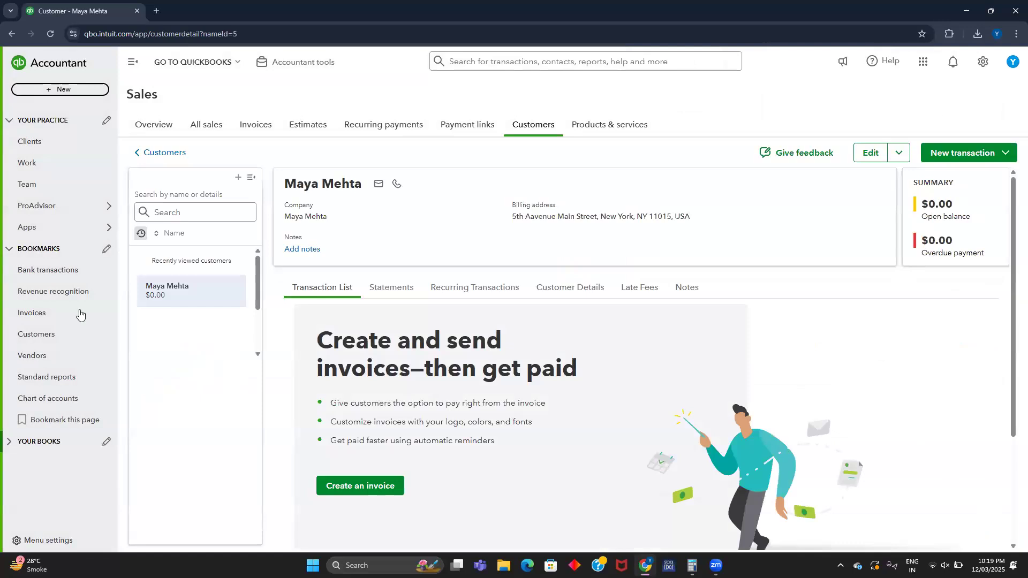
- Look through the company's chart of accounts, then move on to the Invoices page
mouse_move(44, 201)
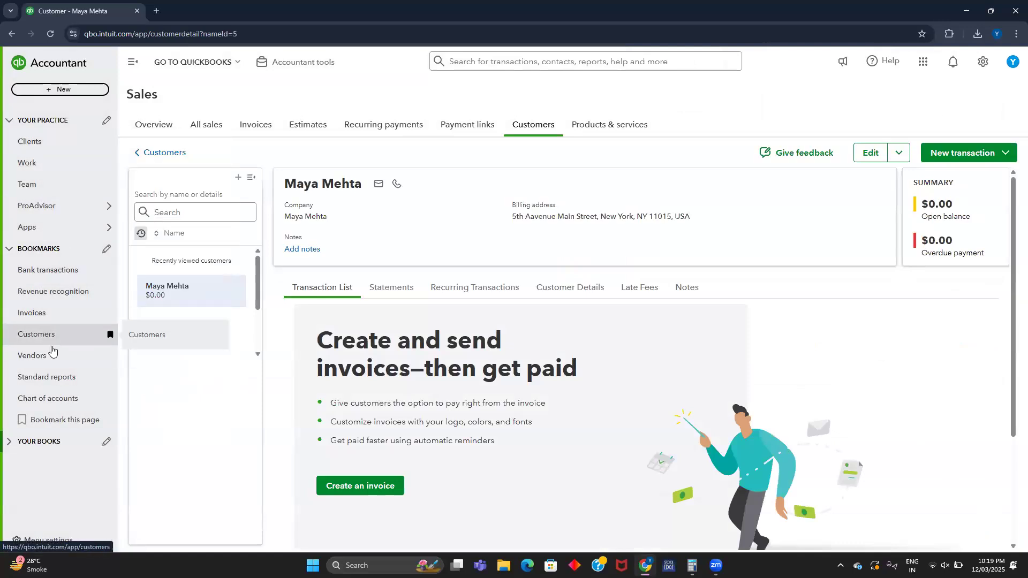
left_click(56, 402)
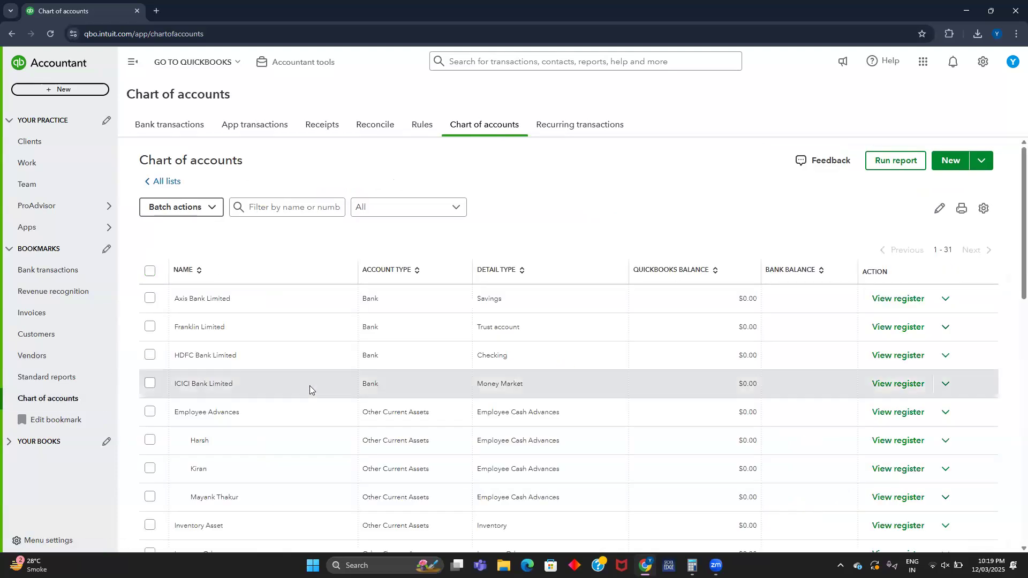
scroll(314, 398, "down", 2)
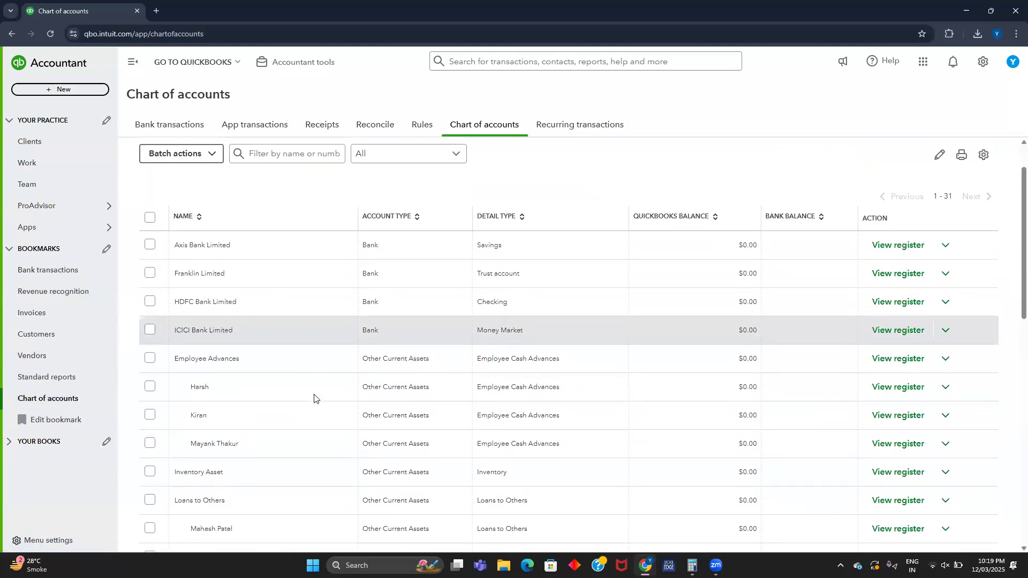
scroll(314, 398, "down", 2)
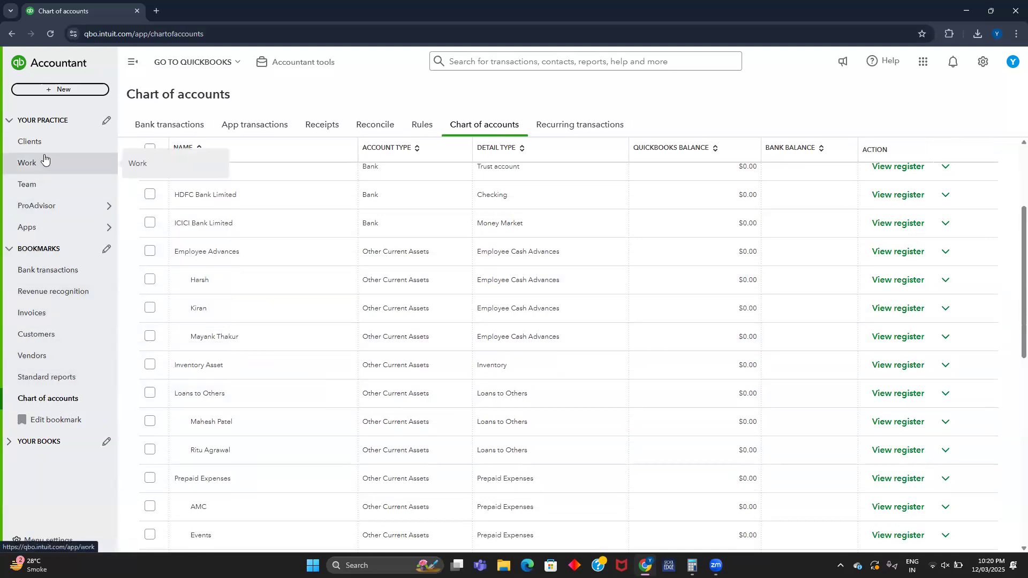
left_click(60, 313)
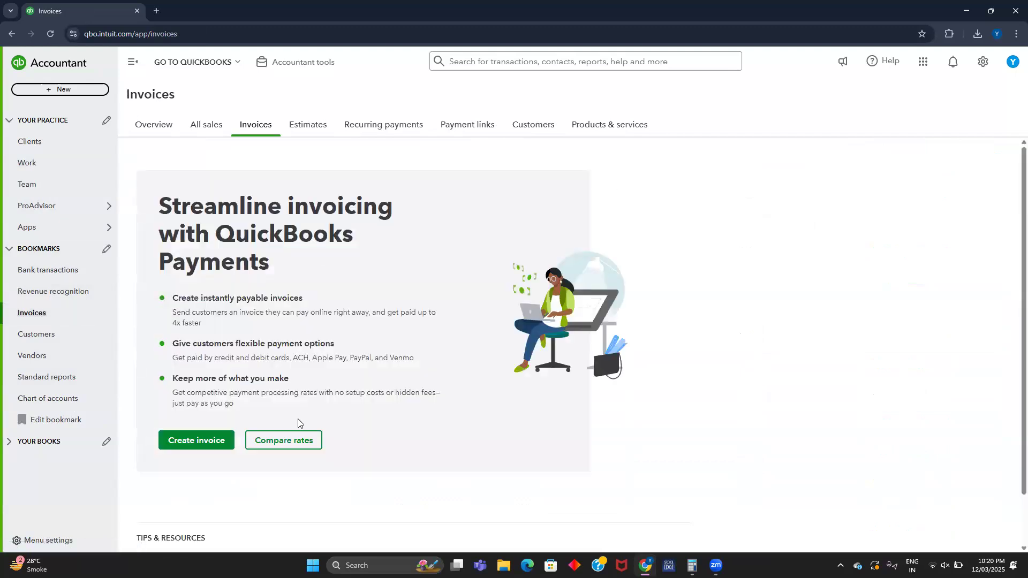
- Start invoice 1001 and bill it to the newly created customer, filling in Net 15 terms
left_click(196, 442)
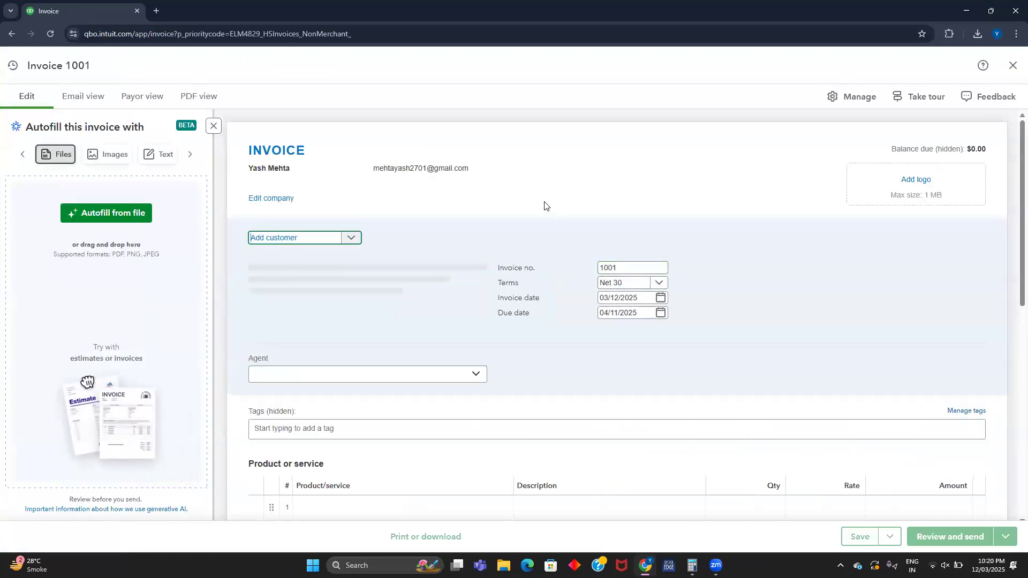
left_click(213, 126)
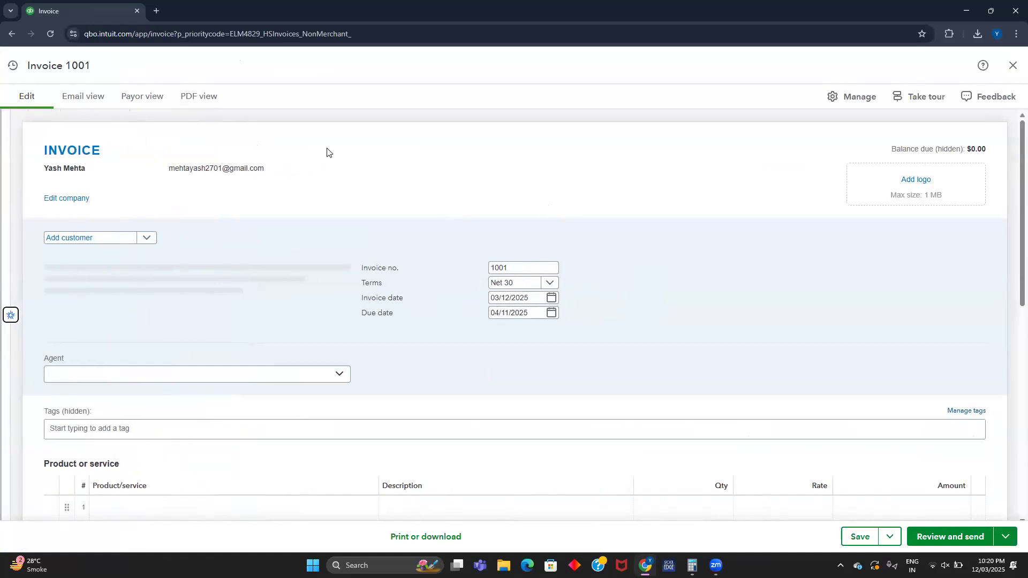
left_click(146, 238)
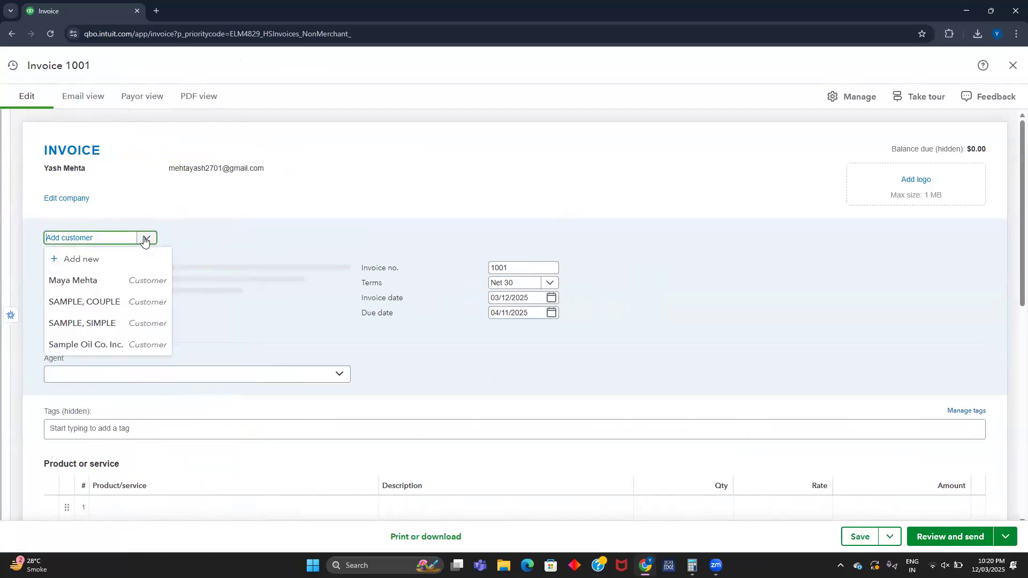
left_click(91, 282)
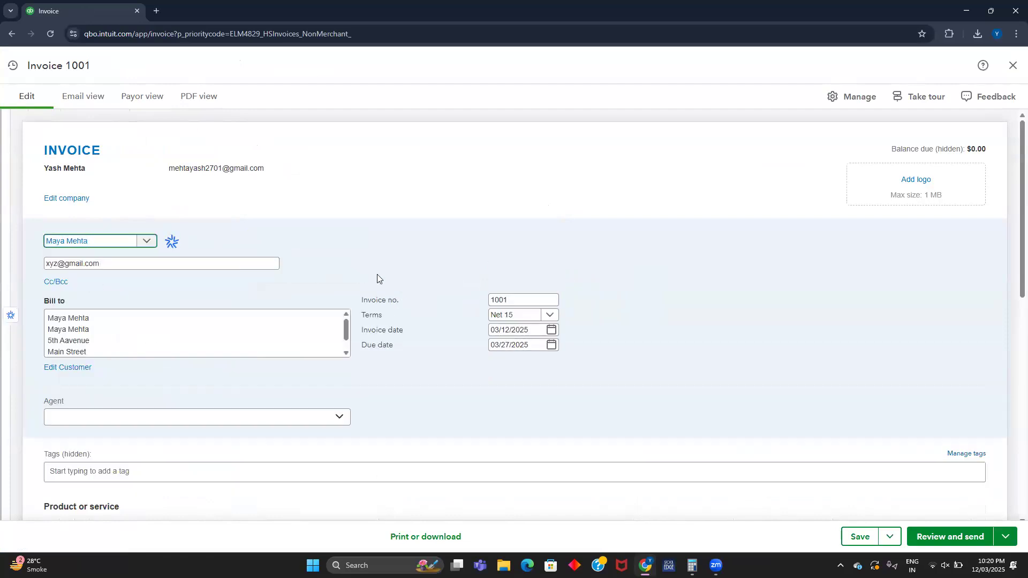
left_click(210, 328)
scroll(354, 389, "down", 2)
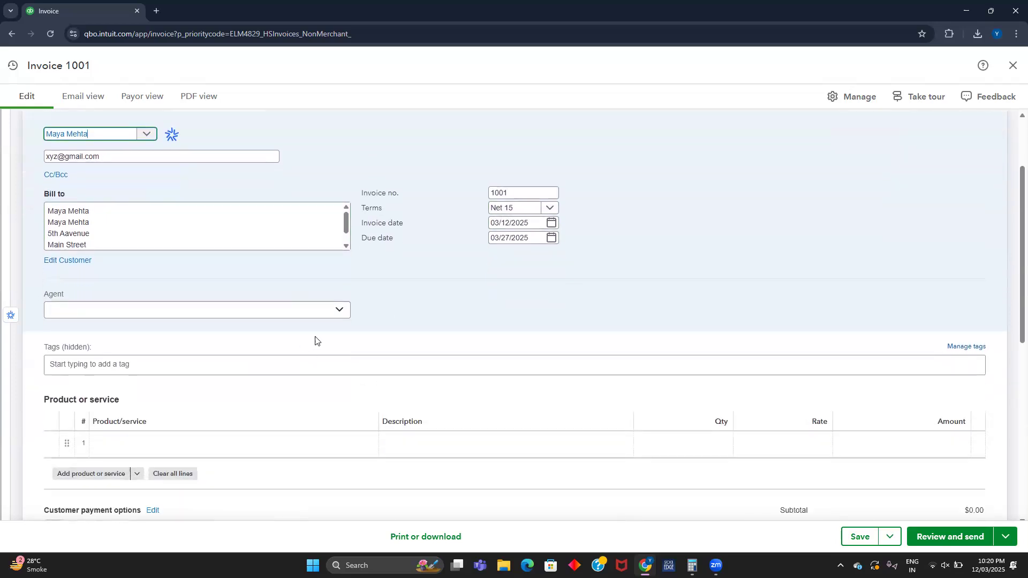
- Set the invoice Agent to Agent 1 and put Services on the first product line
left_click(277, 315)
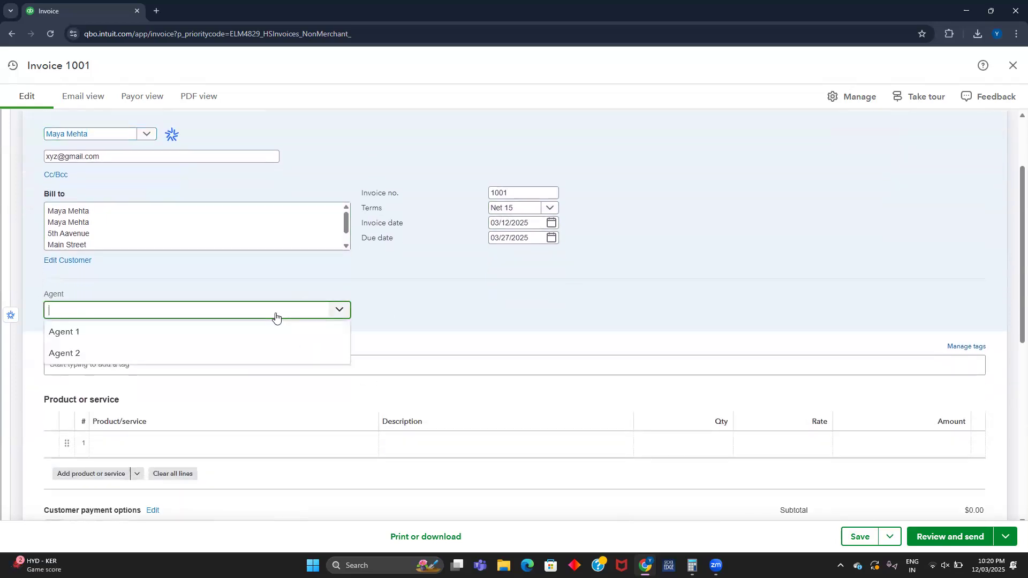
left_click(222, 333)
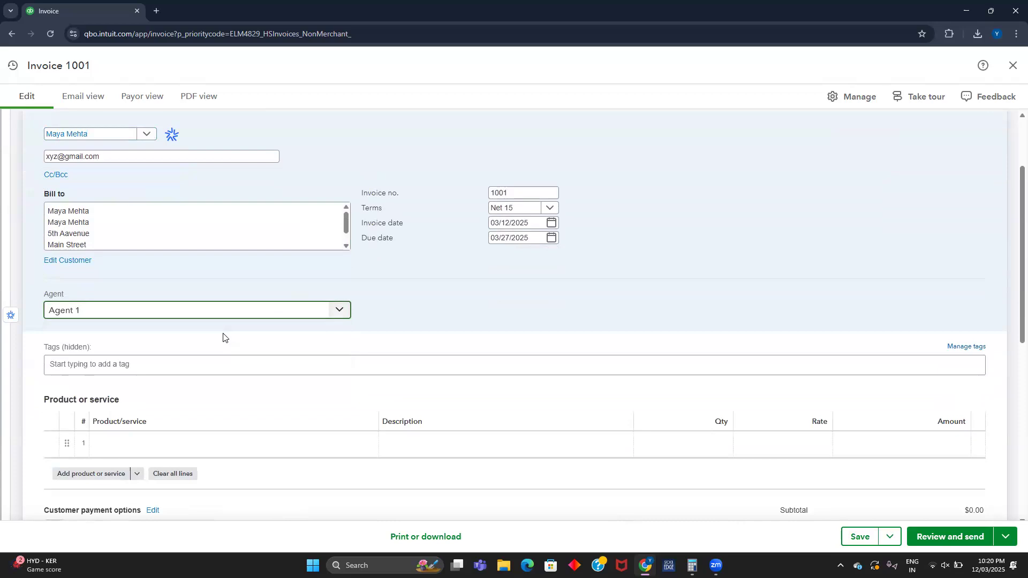
left_click(277, 443)
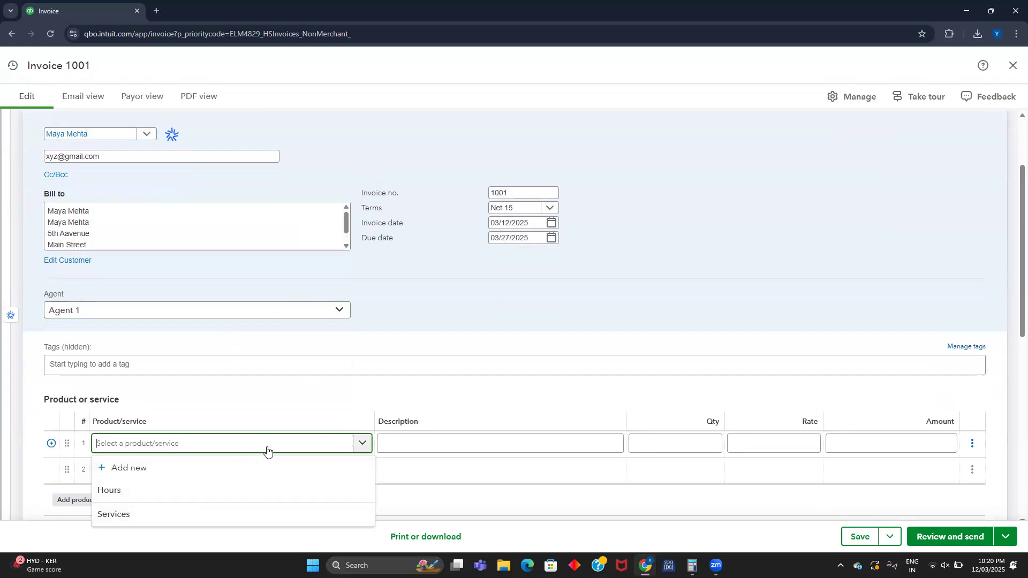
scroll(403, 383, "down", 1)
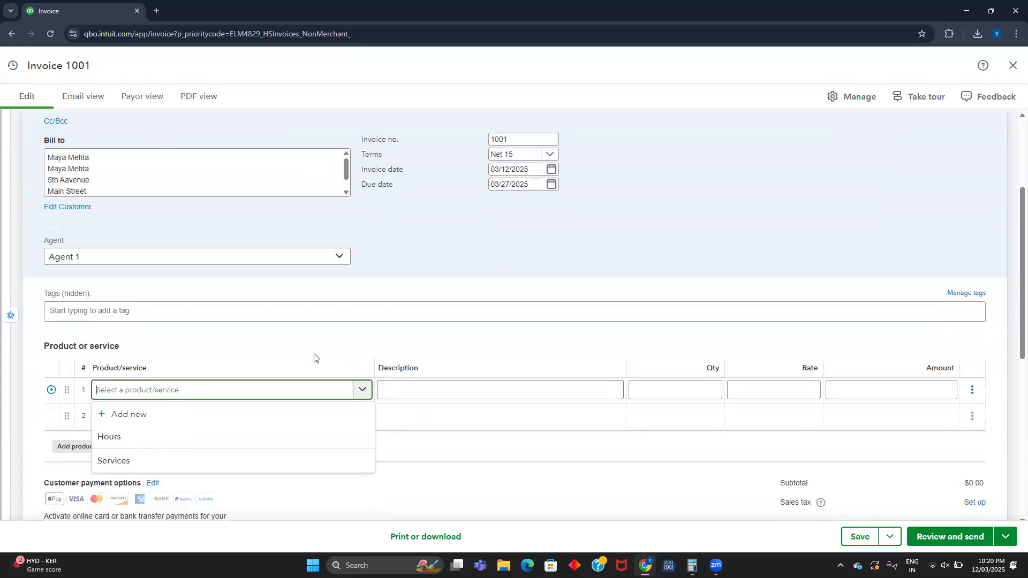
type("wate")
key("ctrl+a")
key("BackSpace")
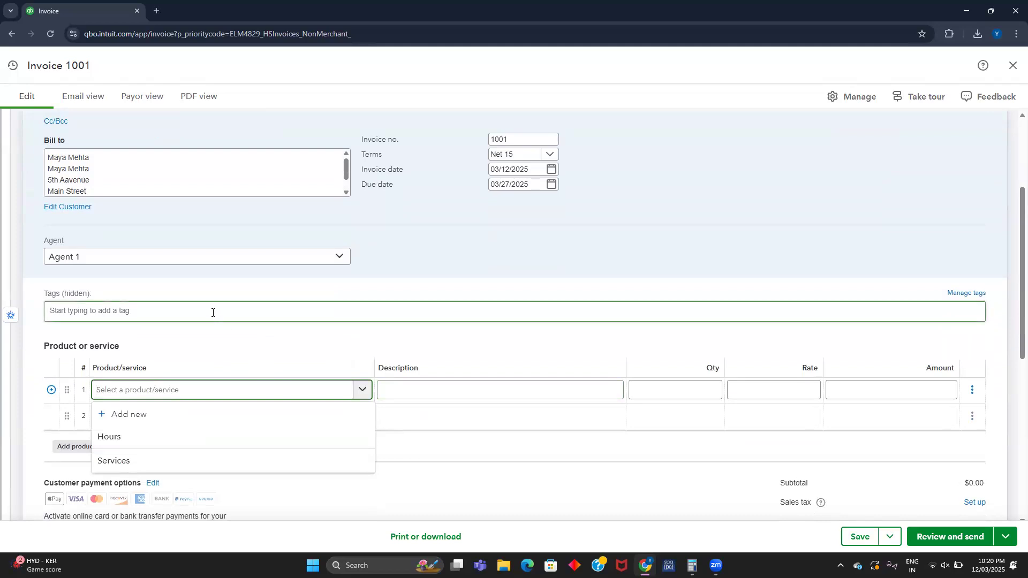
left_click(189, 462)
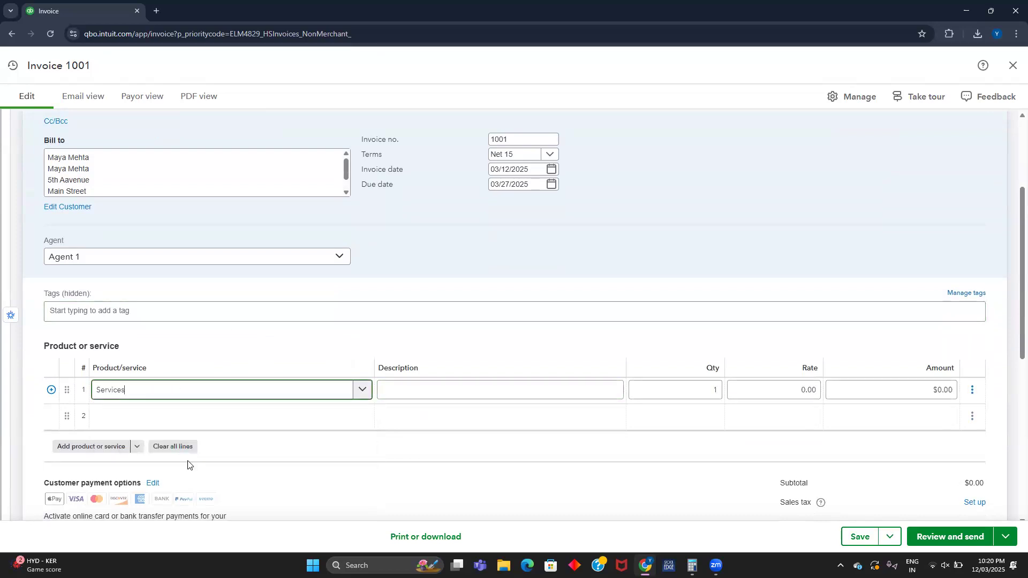
- Give the Services line a rate of 20 and save and close the $20.00 invoice
key("Tab")
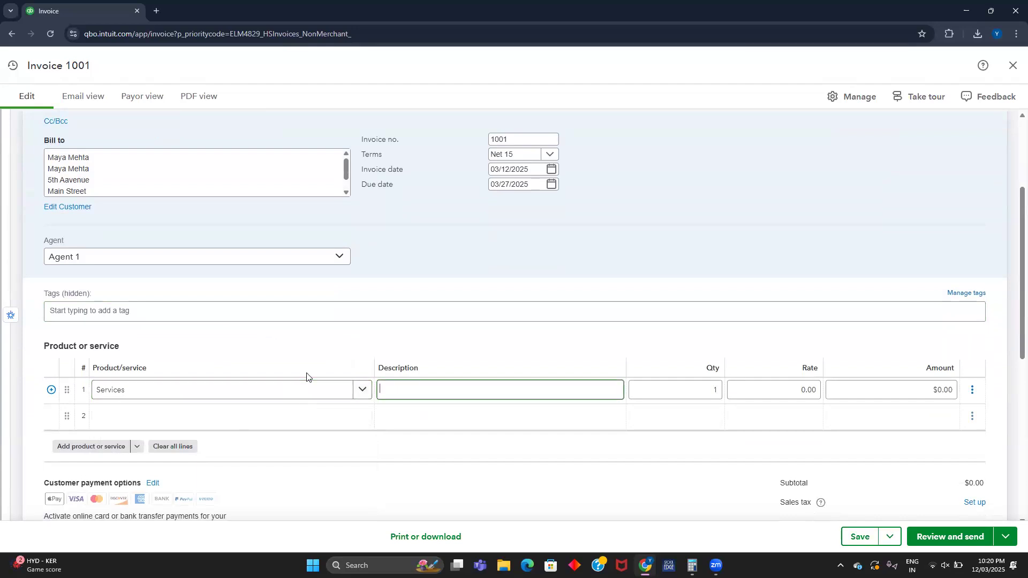
key("Tab")
key("Tab")
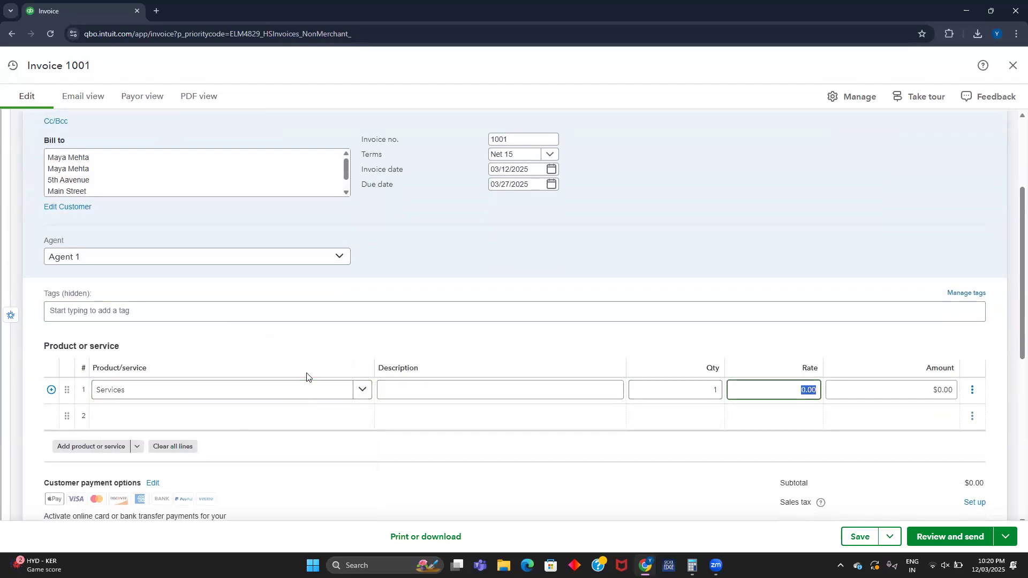
type("20")
key("Tab")
key("Tab")
left_click(1004, 537)
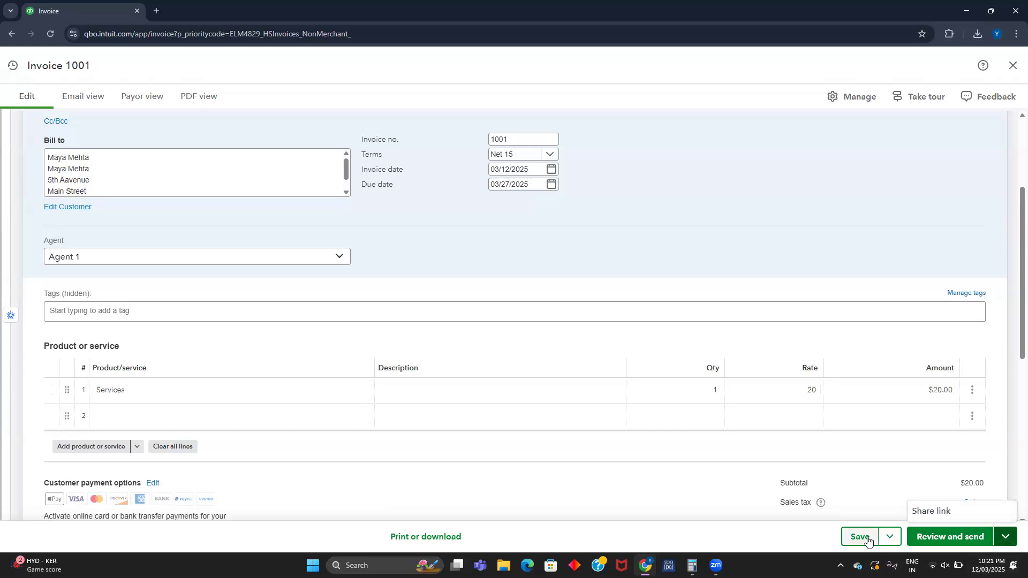
left_click(888, 537)
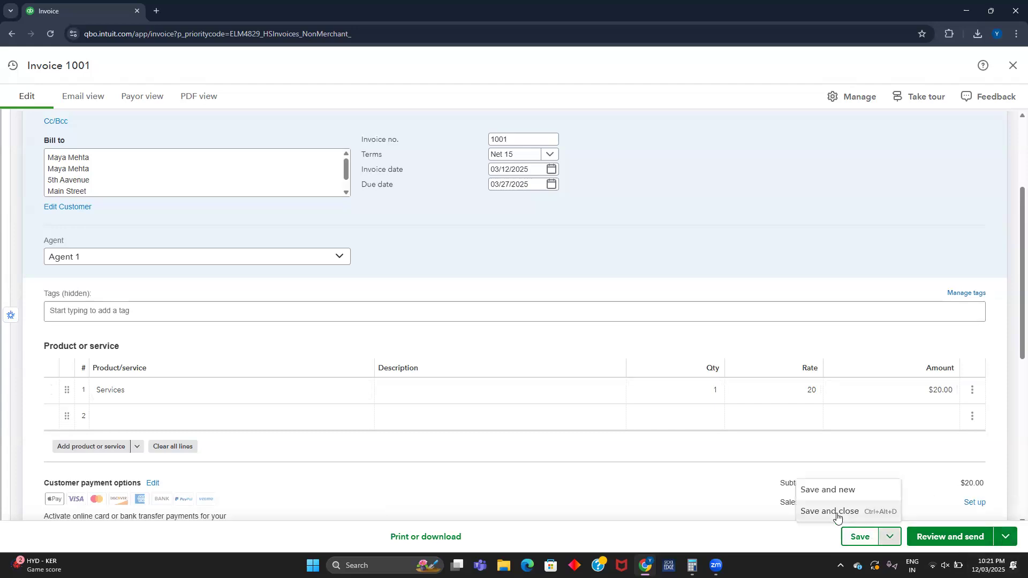
left_click(830, 511)
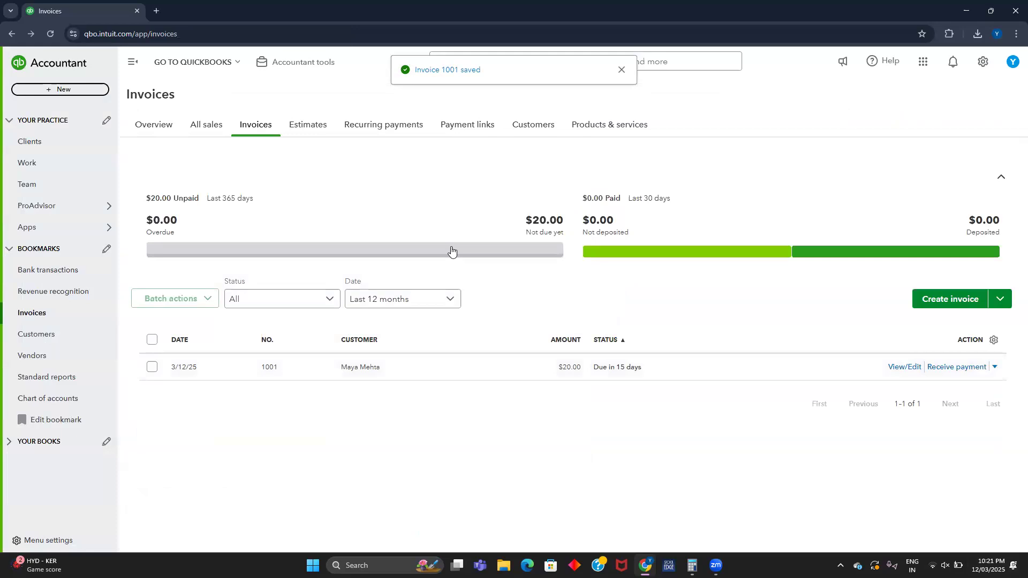
- Check the customers list for the new customer's $20.00 balance, then go to the chart of accounts
left_click(541, 125)
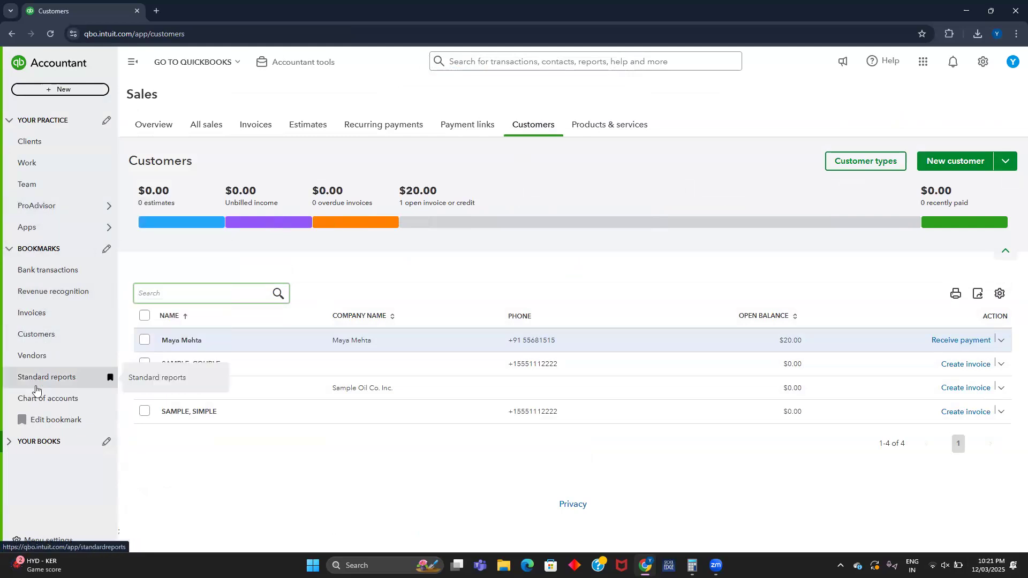
left_click(37, 397)
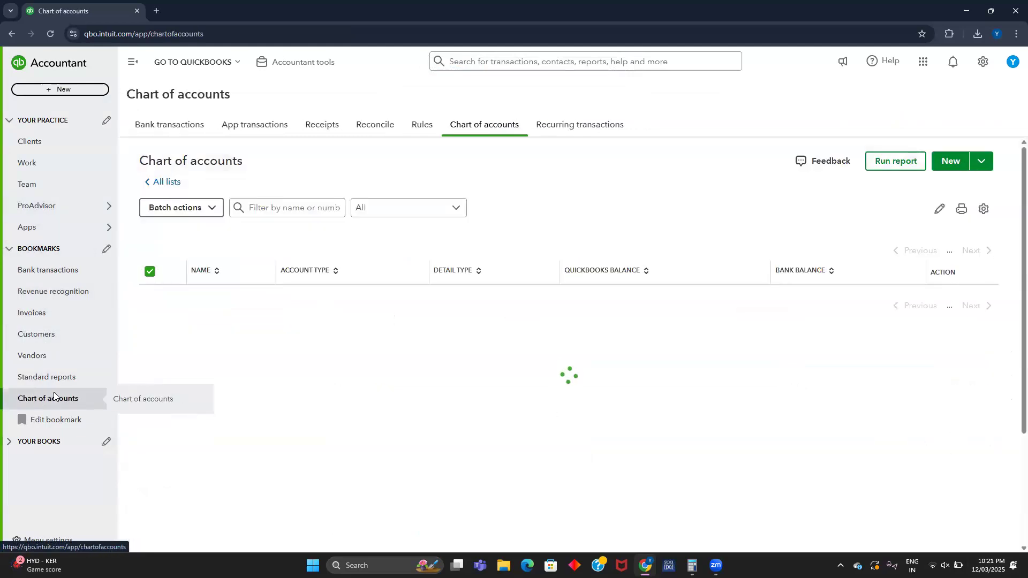
- Scroll the firm's account list to see Accounts Receivable (A/R) at $20.00
scroll(300, 399, "down", 5)
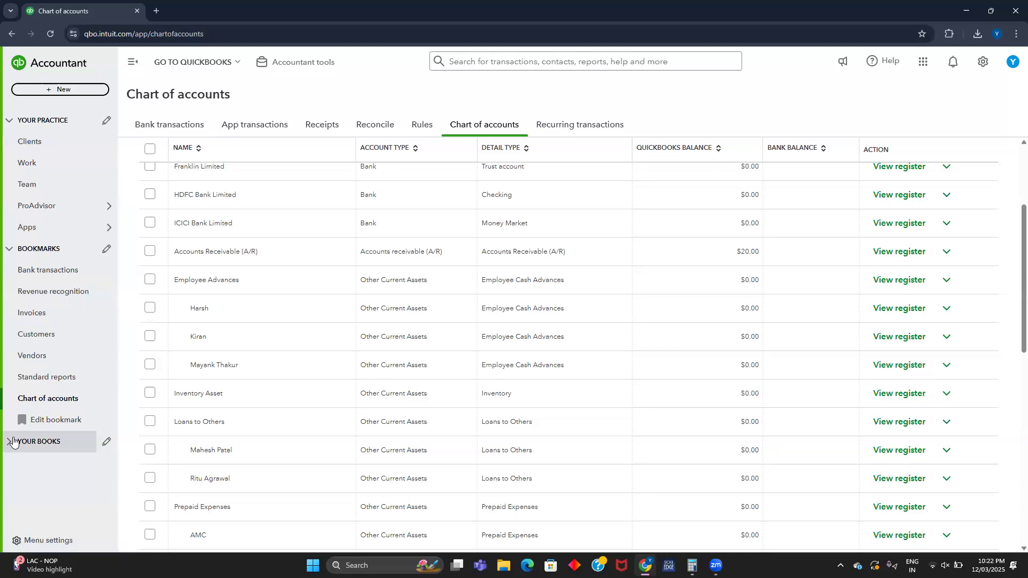
- Switch to the sample company, Craig's Design and Landscaping Services, confirming with Continue
left_click(981, 62)
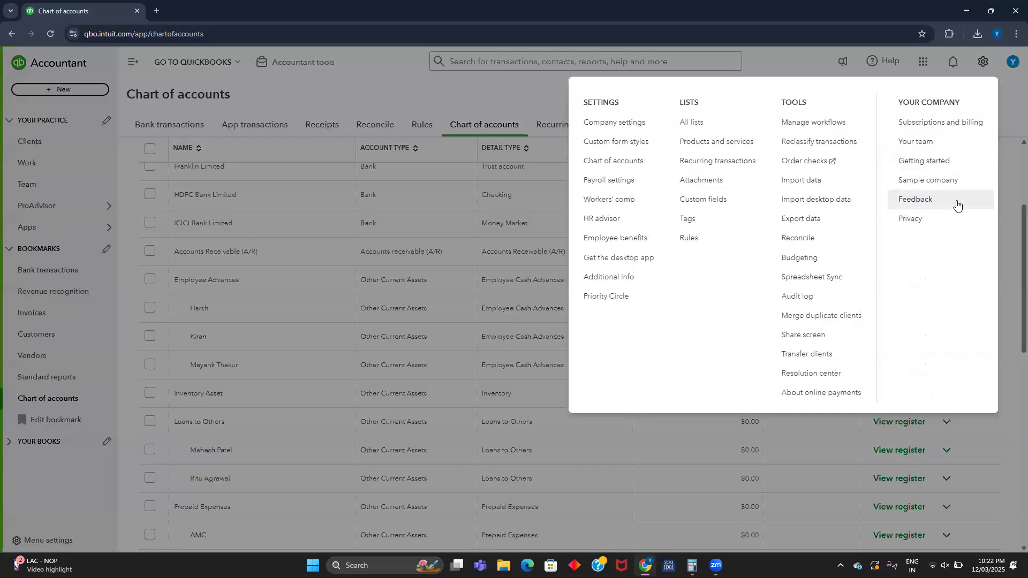
left_click(909, 180)
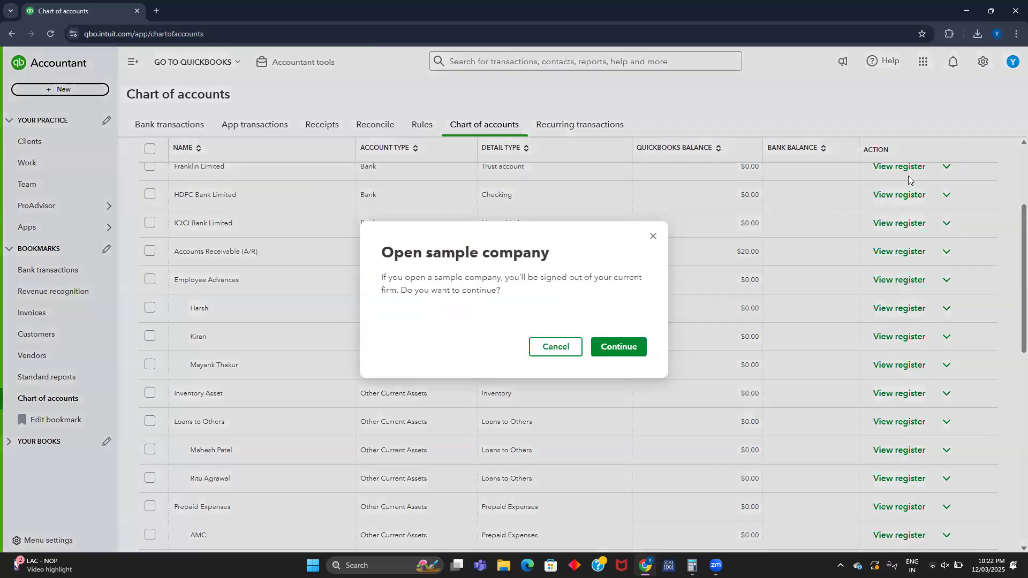
left_click(616, 349)
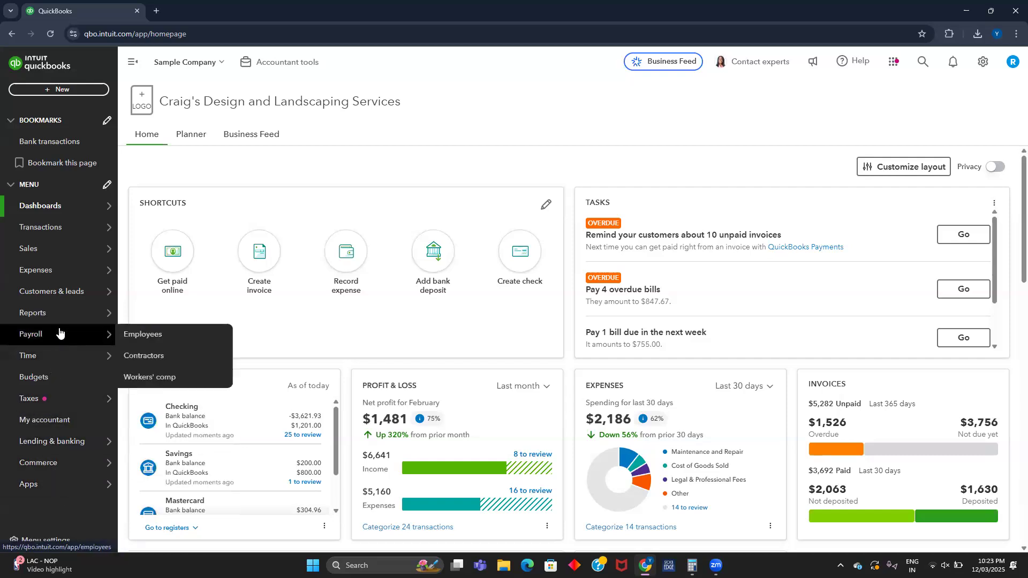
- Open the sample company's Balance Sheet from Standard reports and review it, showing total assets of $23,436.29
mouse_move(64, 311)
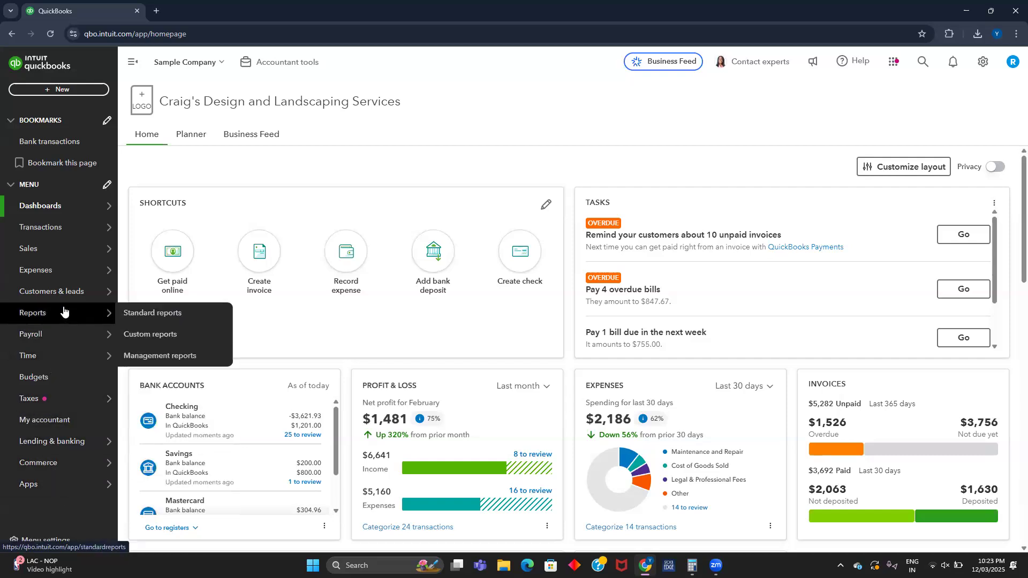
left_click(170, 314)
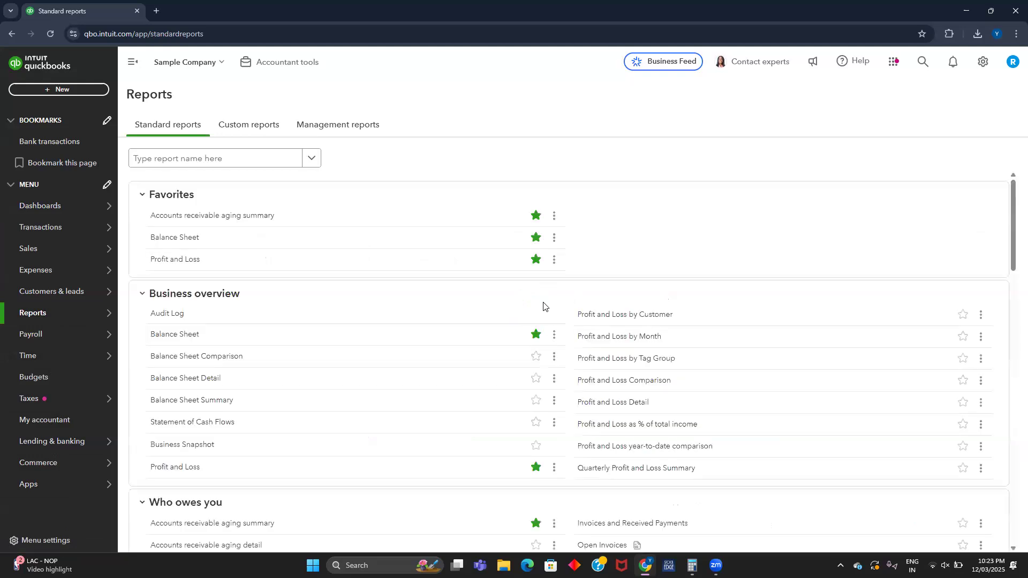
left_click(172, 237)
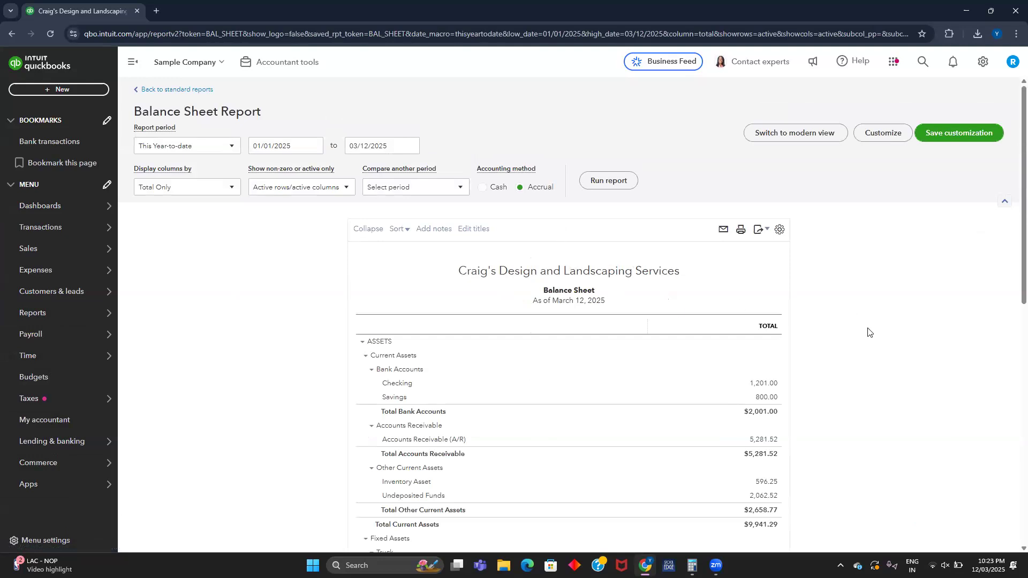
scroll(867, 332, "down", 1)
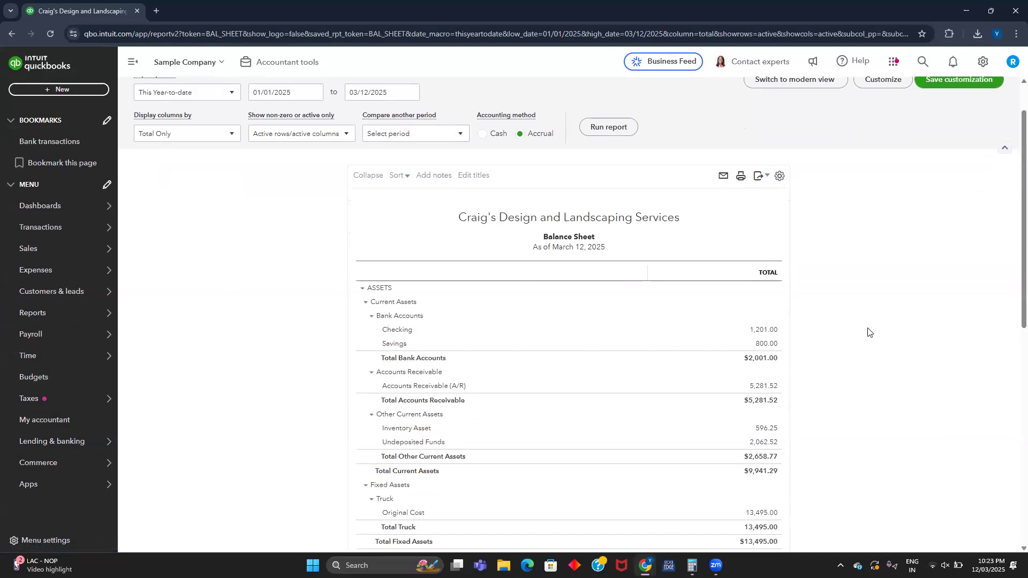
scroll(867, 332, "down", 2)
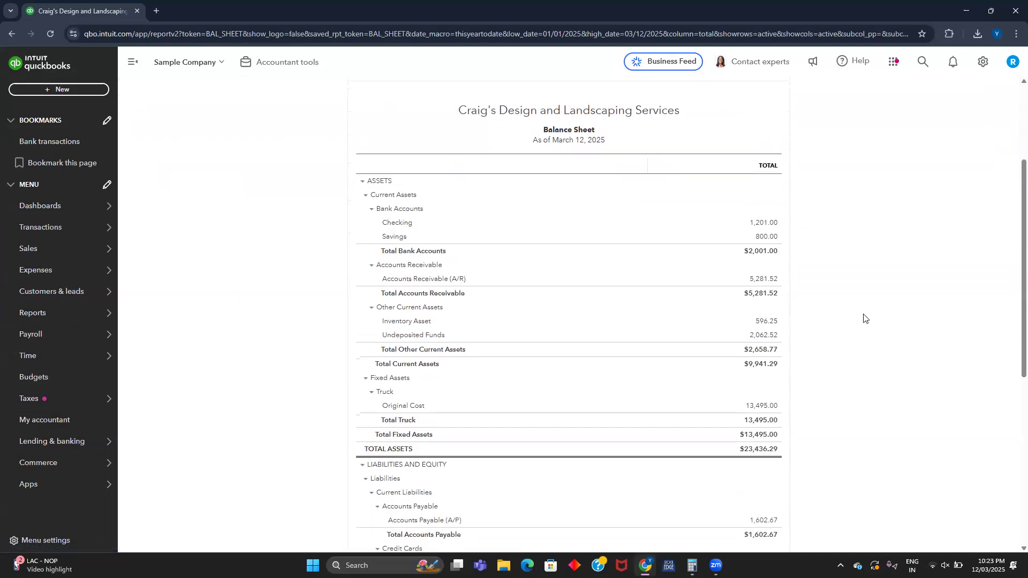
scroll(864, 319, "down", 1)
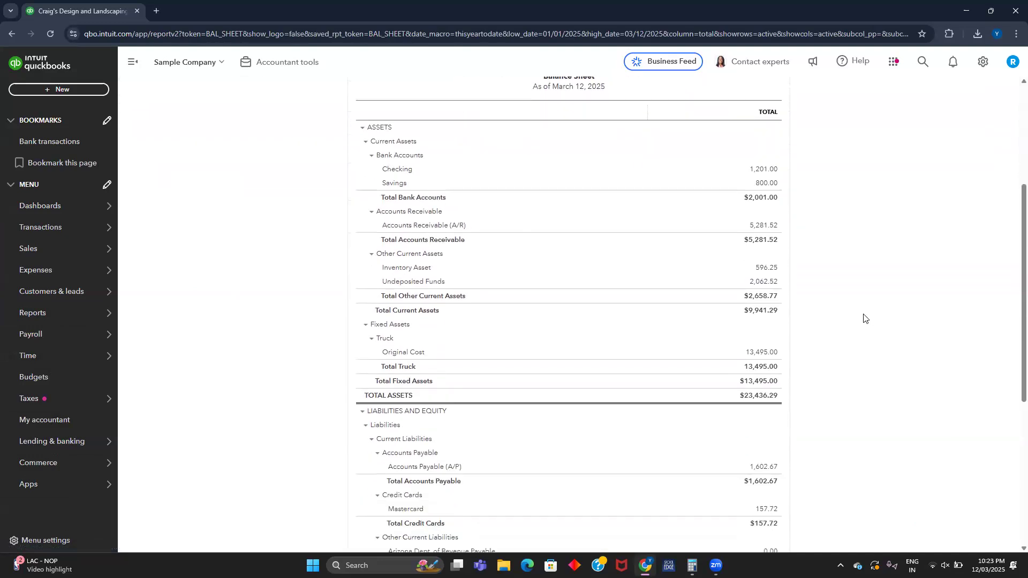
scroll(864, 319, "down", 3)
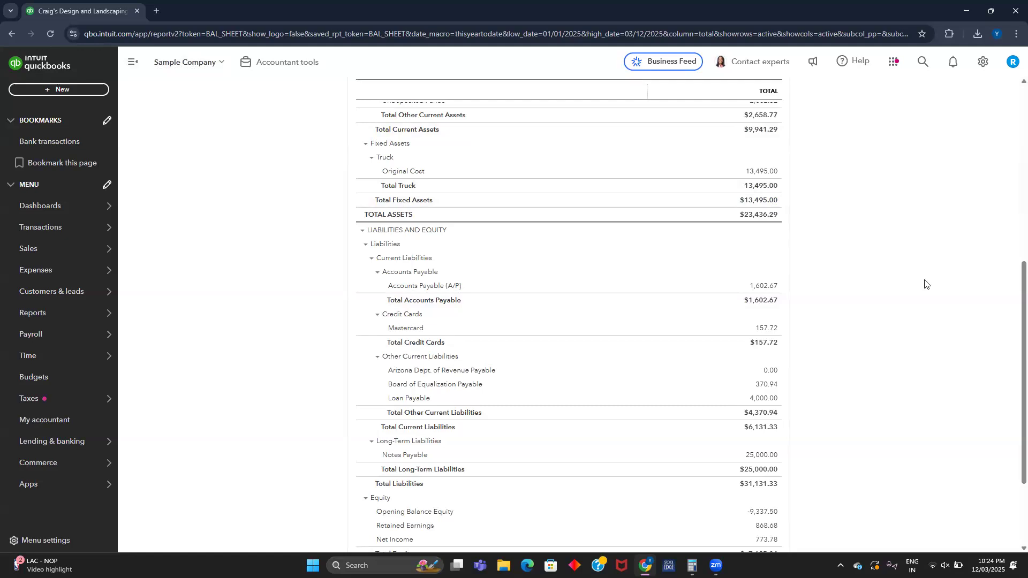
scroll(925, 284, "up", 5)
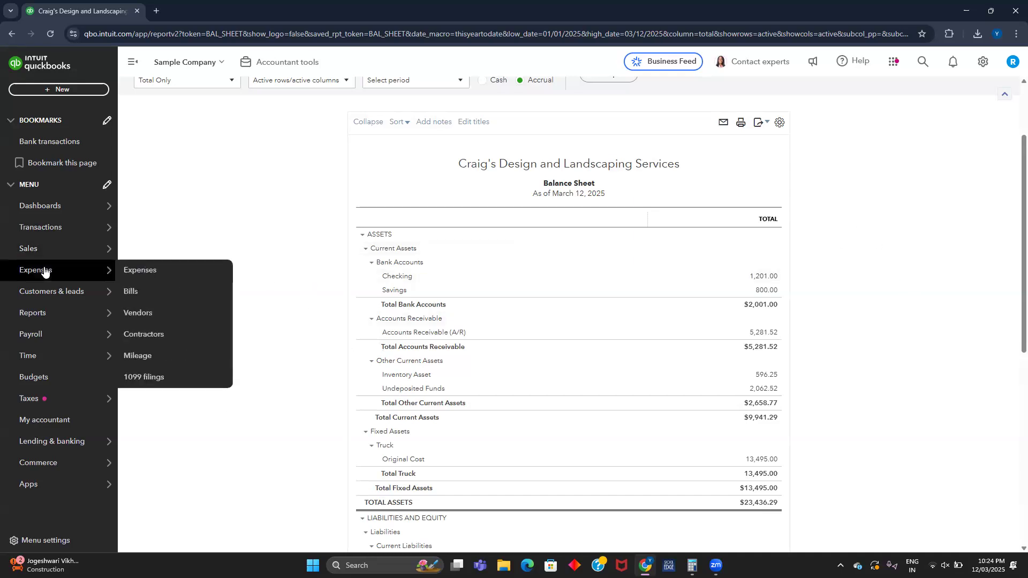
left_click(39, 316)
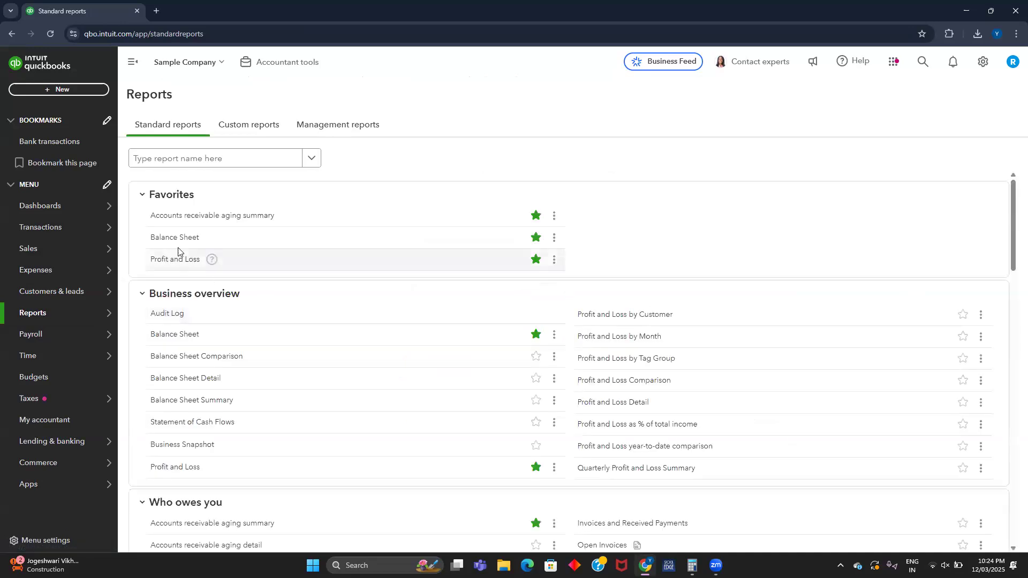
left_click(164, 260)
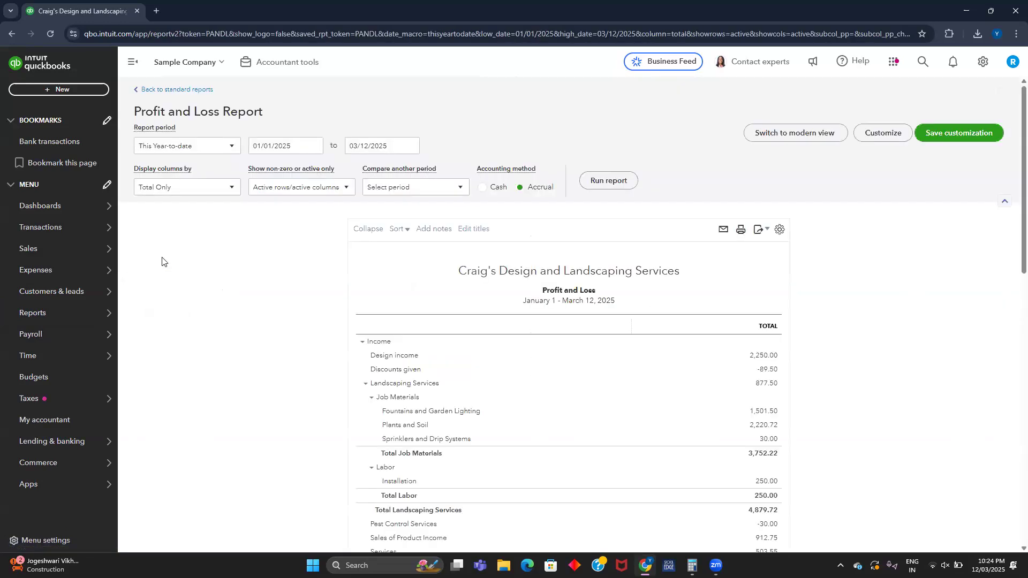
left_click(166, 188)
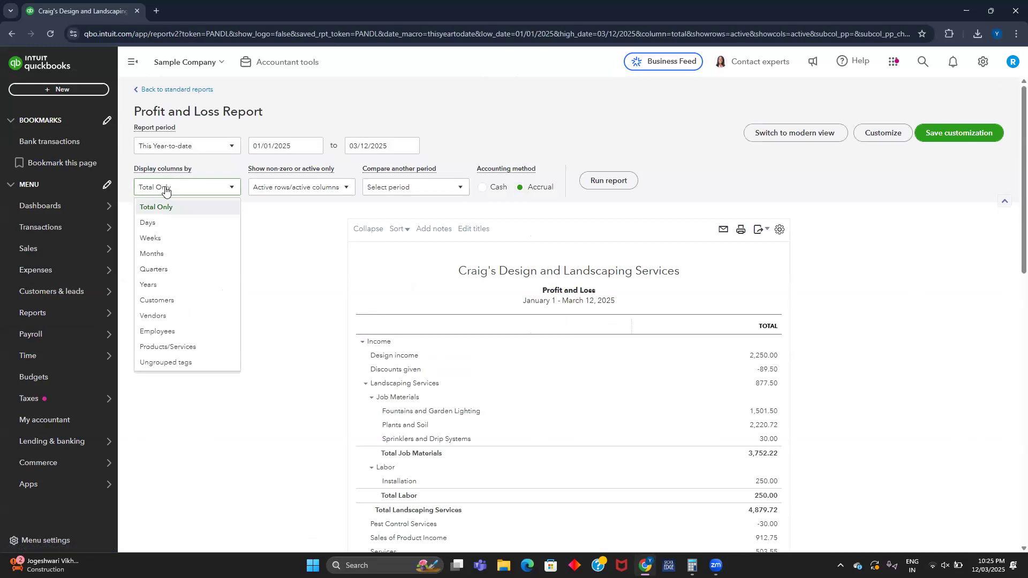
left_click(163, 255)
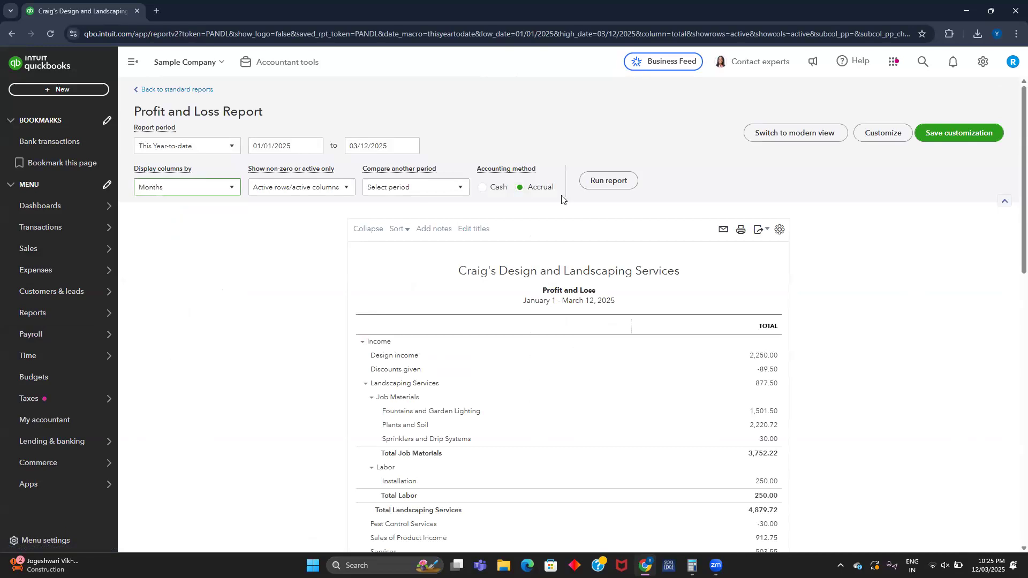
left_click(608, 181)
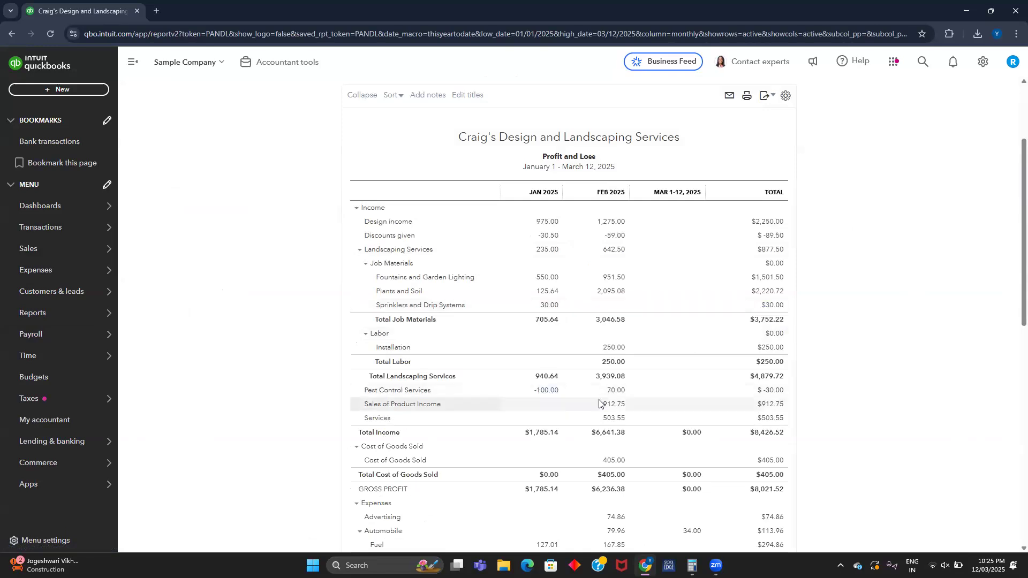
scroll(686, 398, "up", 3)
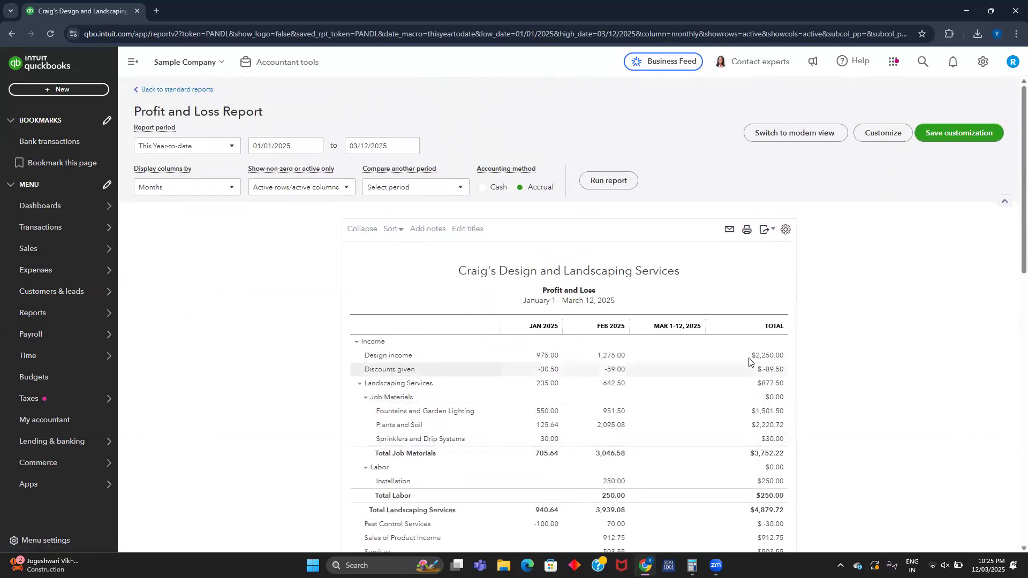
scroll(792, 348, "down", 2)
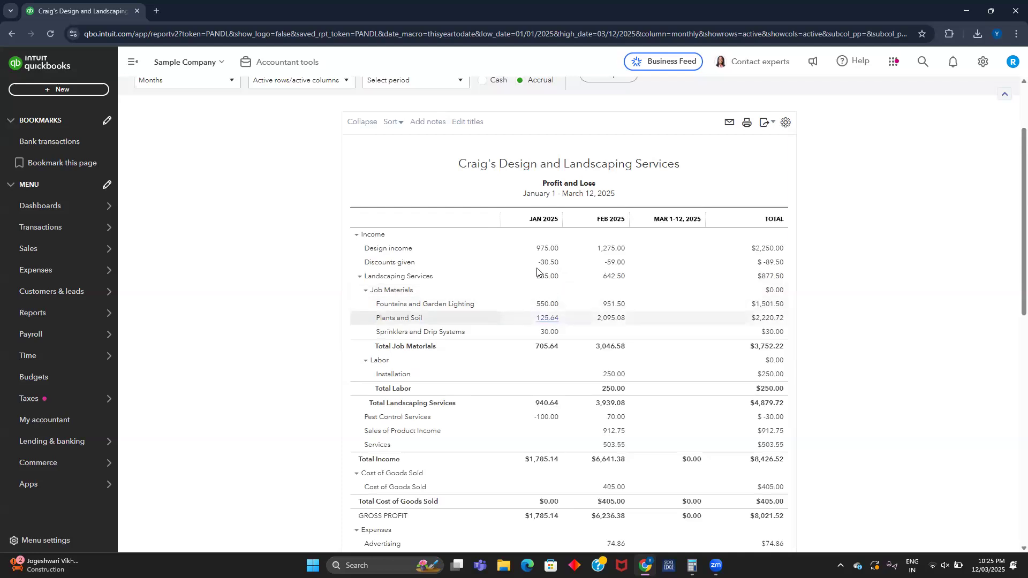
scroll(535, 259, "down", 1)
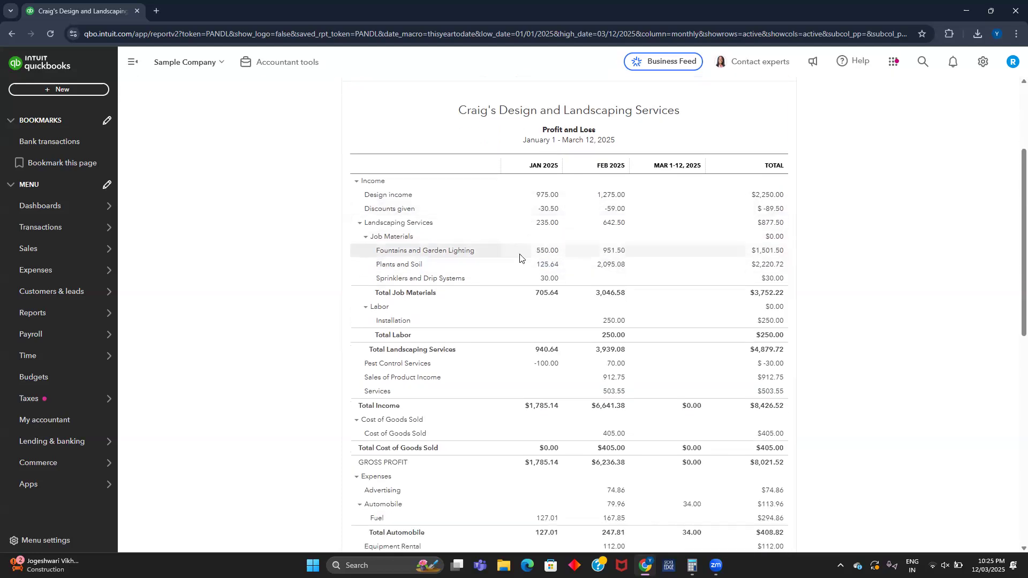
scroll(522, 279, "down", 3)
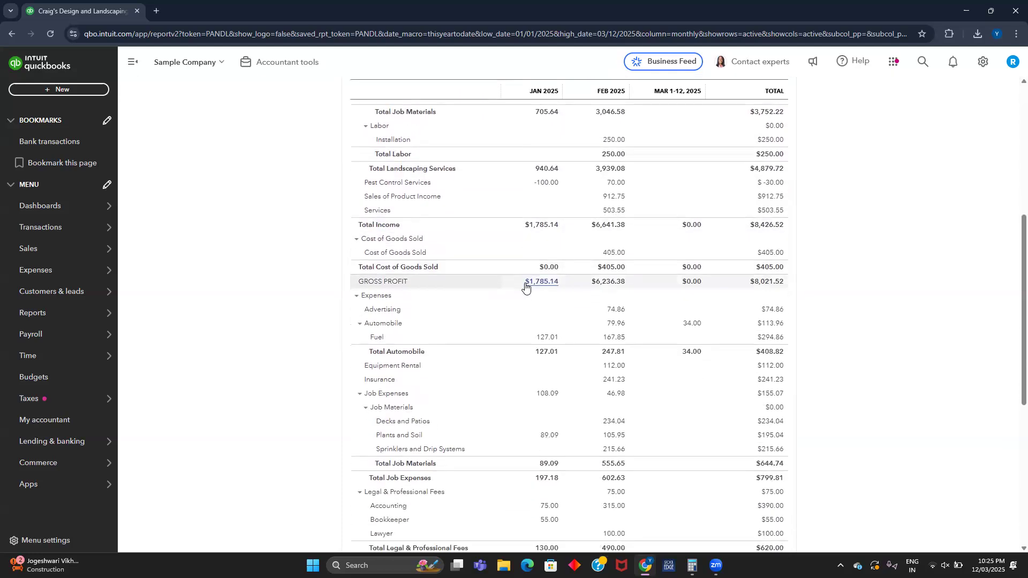
scroll(524, 289, "down", 2)
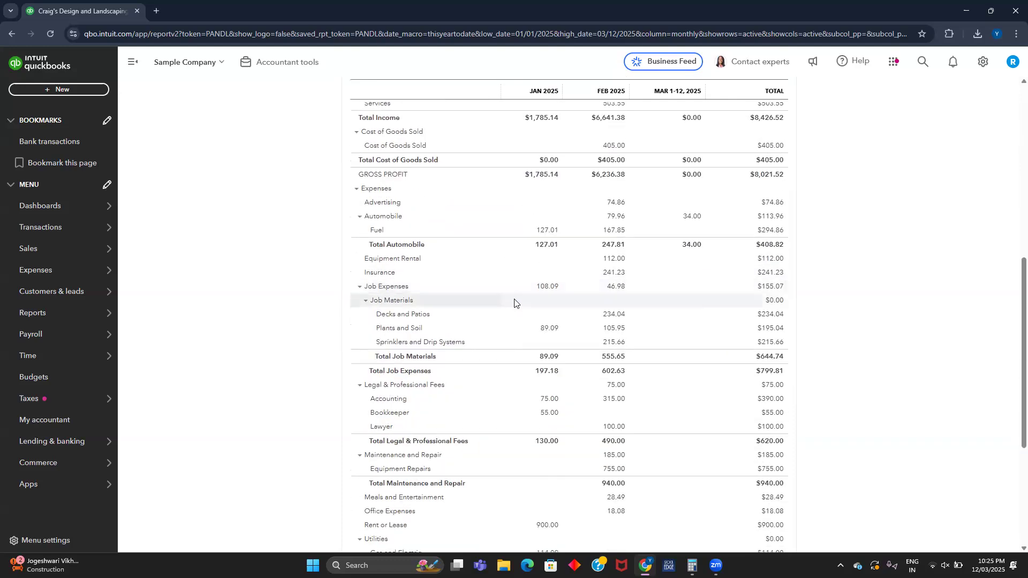
scroll(514, 304, "down", 4)
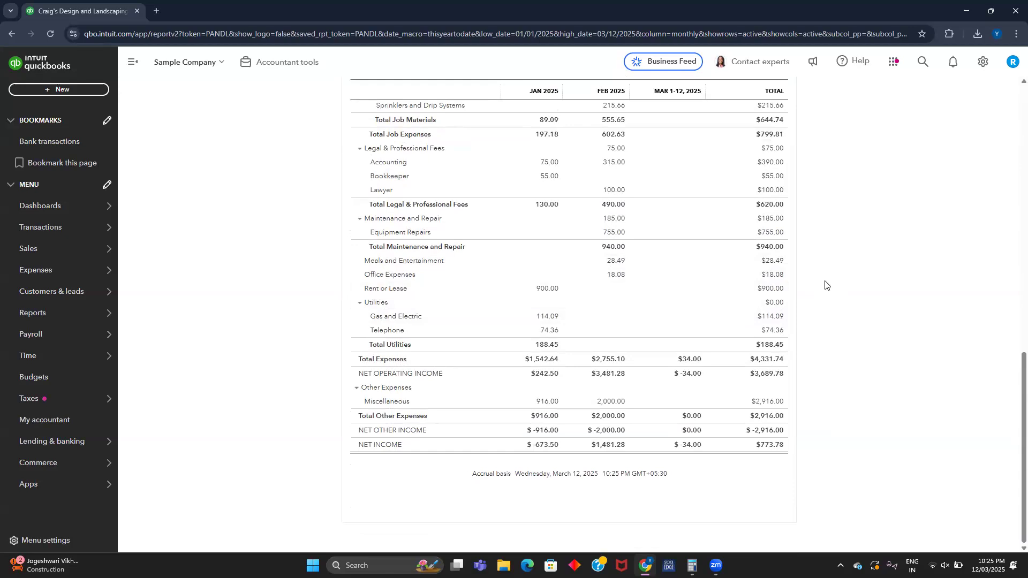
scroll(825, 285, "up", 1)
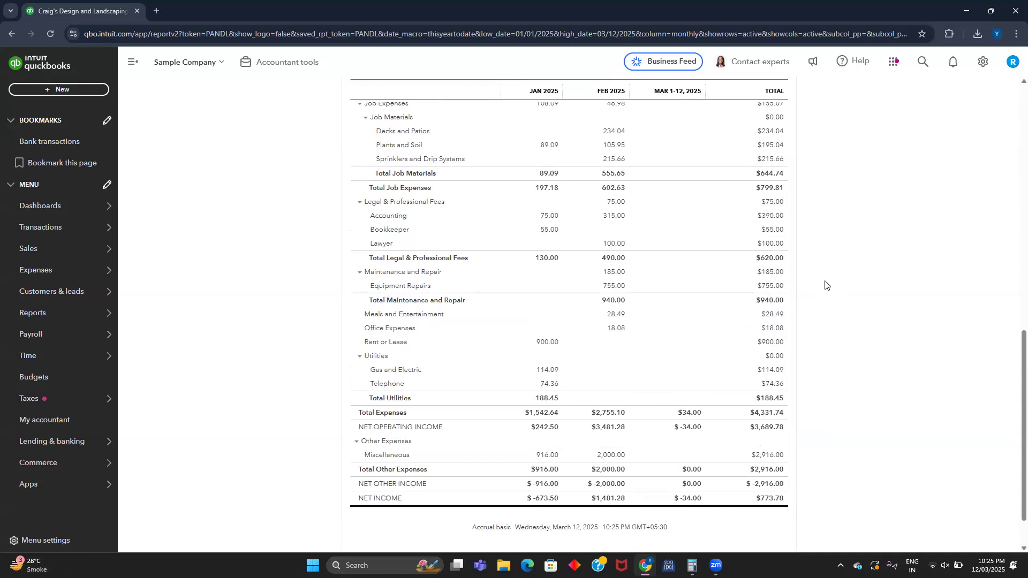
scroll(825, 285, "up", 1)
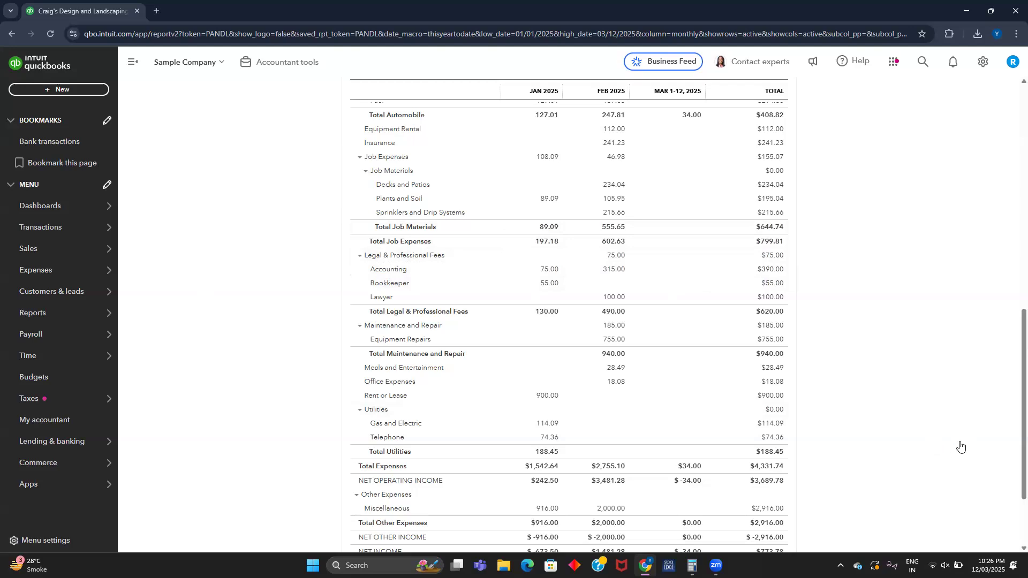
scroll(1017, 429, "up", 7)
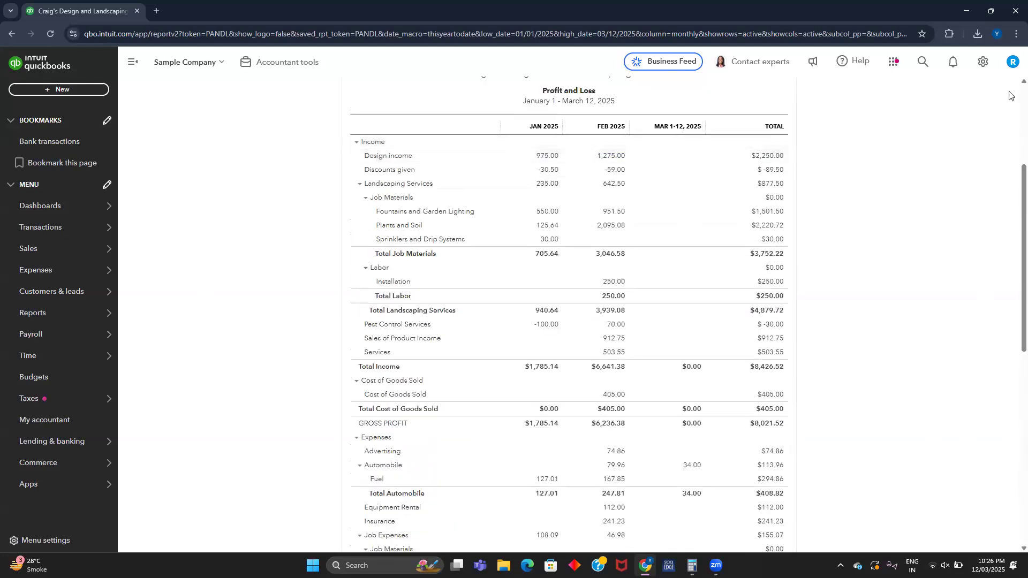
- Sign out of the sample company and sign back in with the saved account using a texted code
left_click(1012, 62)
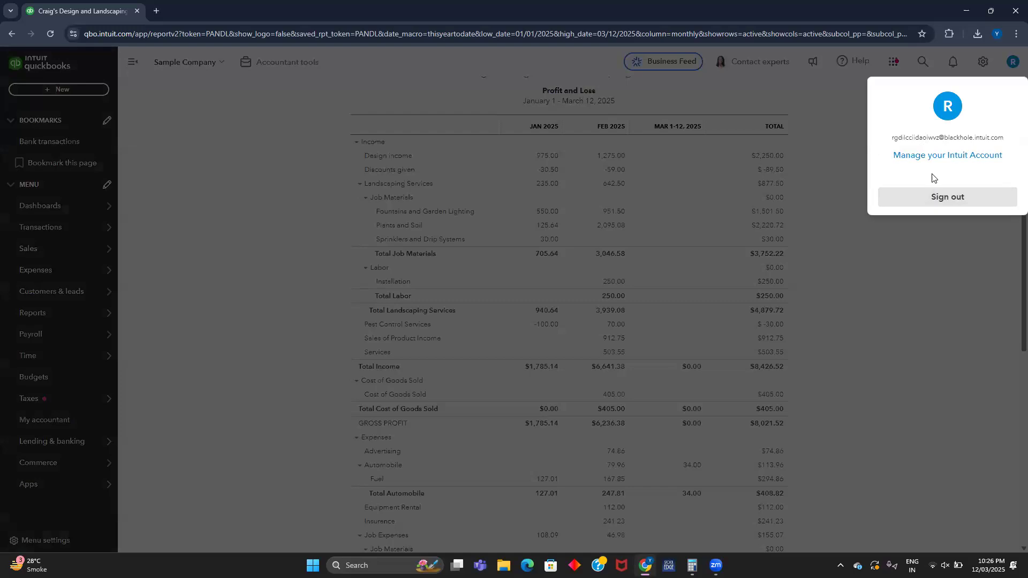
left_click(946, 200)
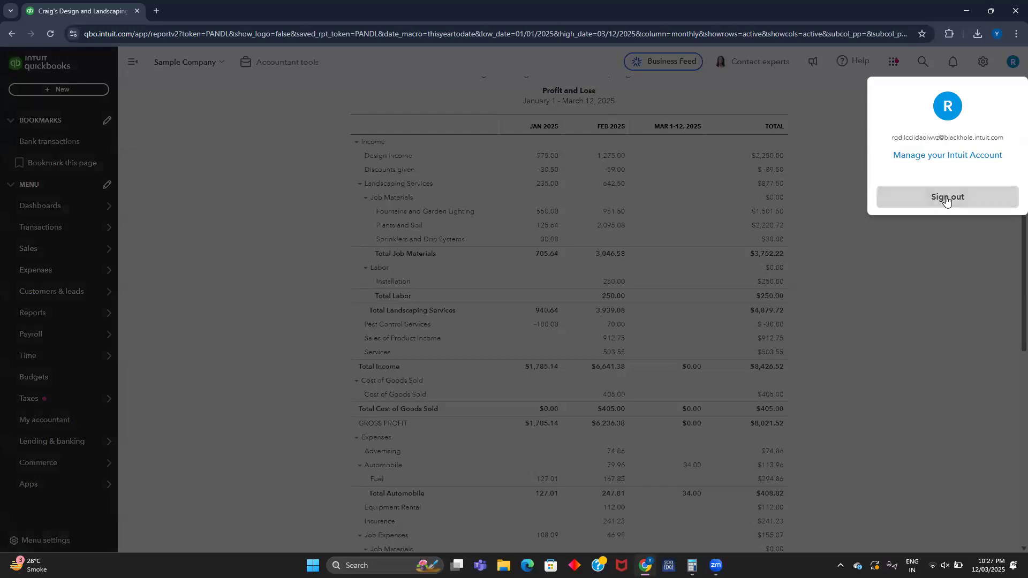
left_click(946, 200)
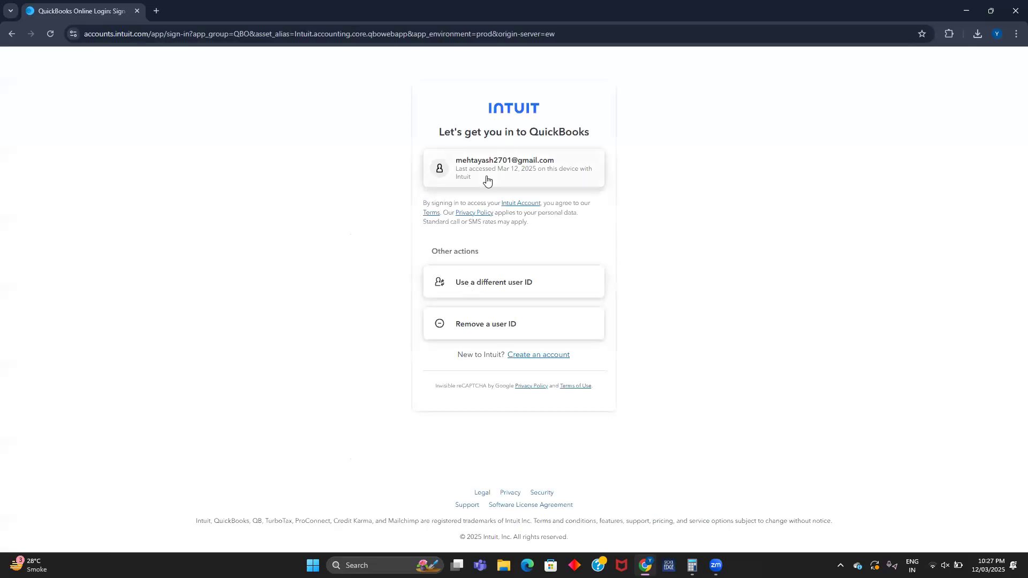
left_click(486, 179)
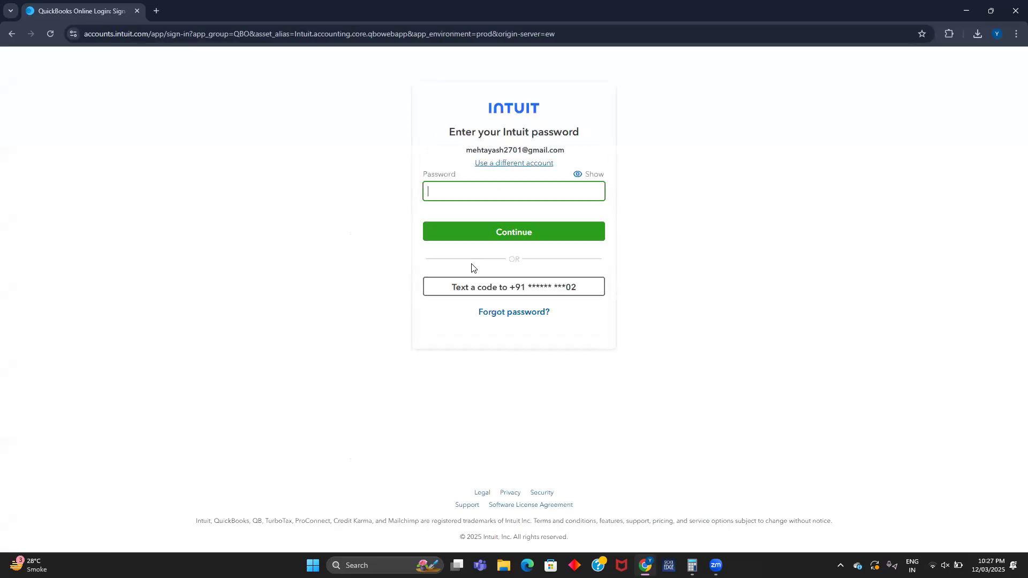
left_click(470, 293)
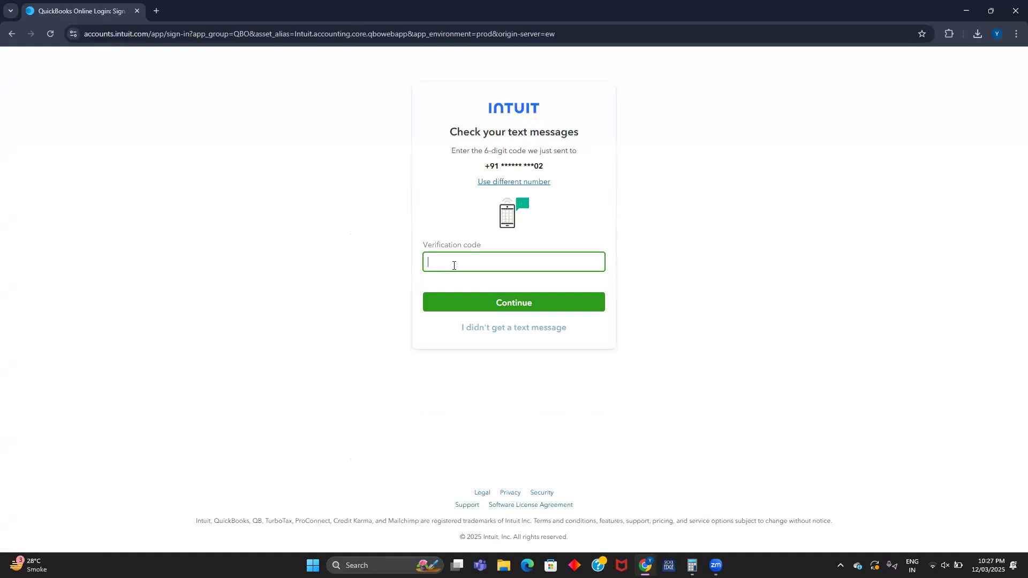
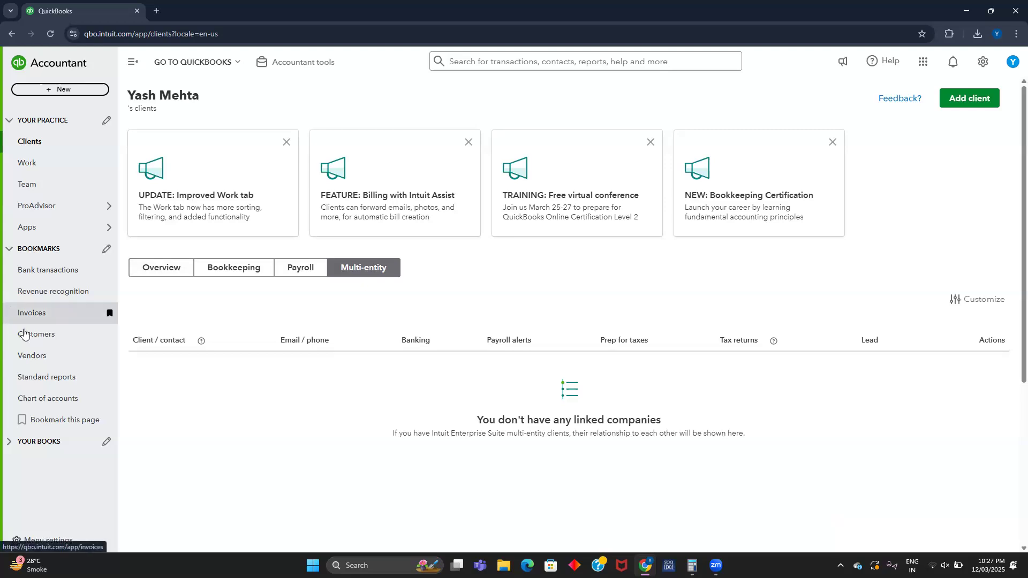
- Open the firm's chart of accounts and scroll through the account list
left_click(39, 397)
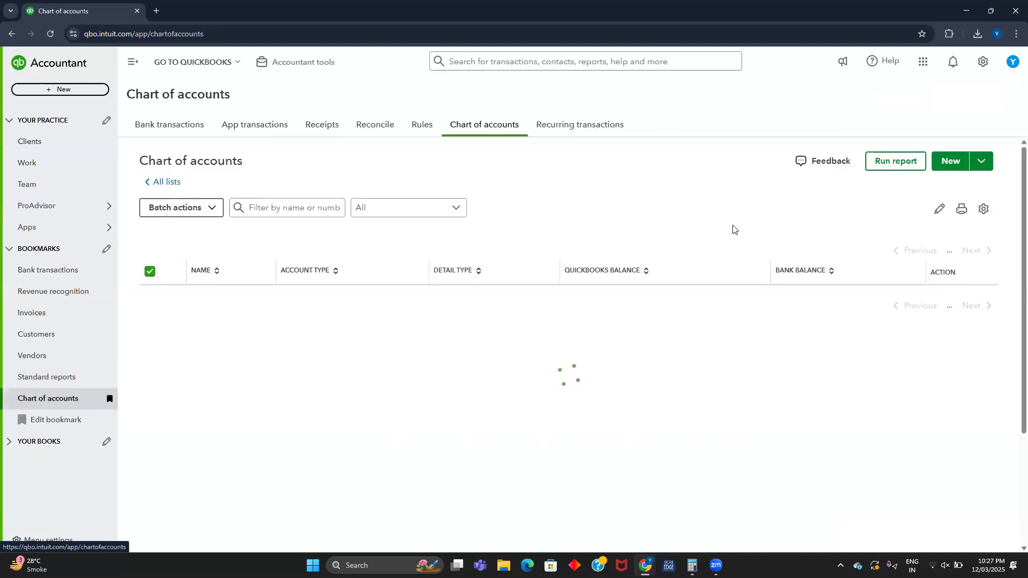
scroll(394, 275, "down", 5)
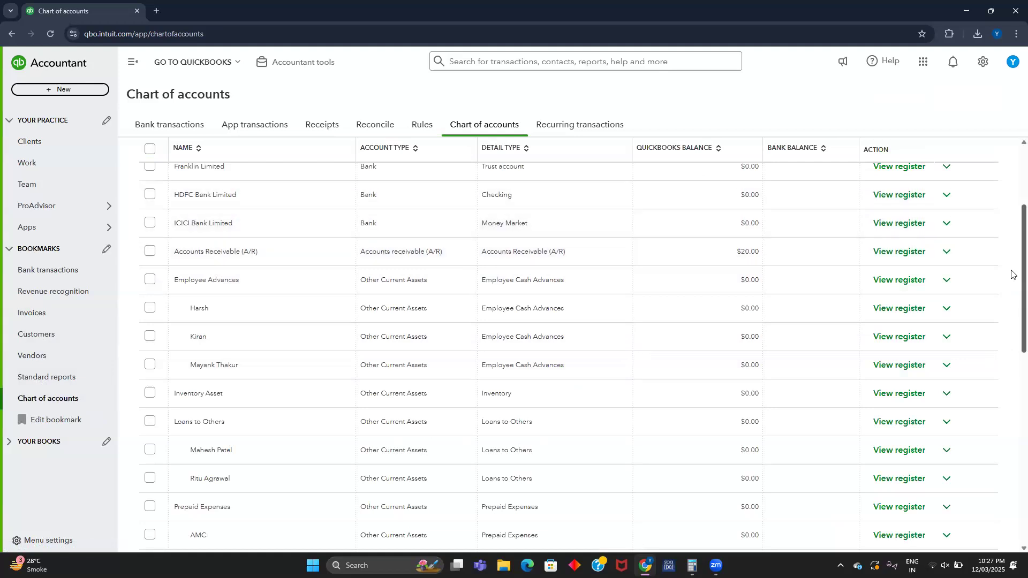
scroll(1011, 274, "up", 3)
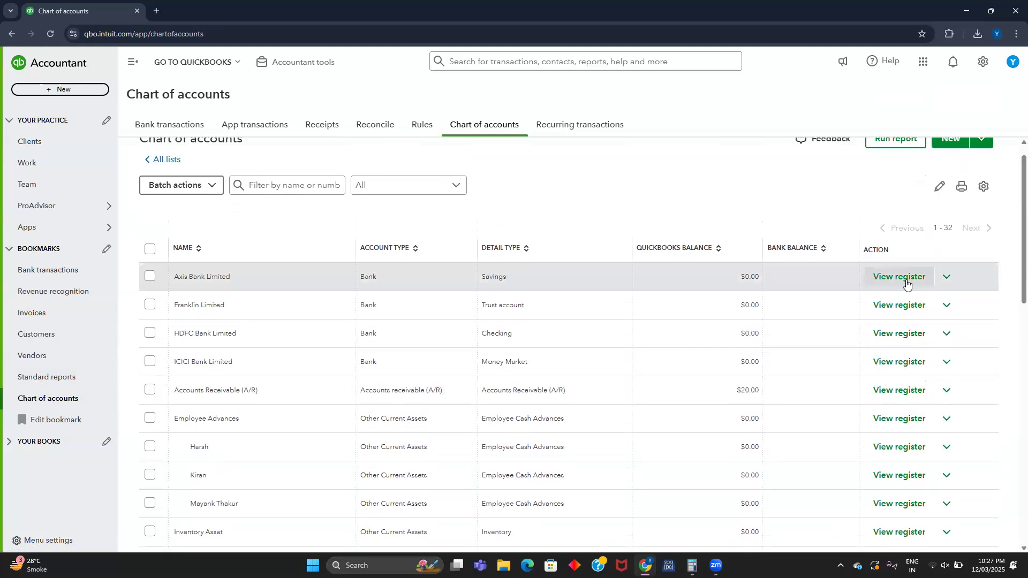
- Check the empty Axis Bank Limited register, then return to the chart of accounts and review it
left_click(907, 284)
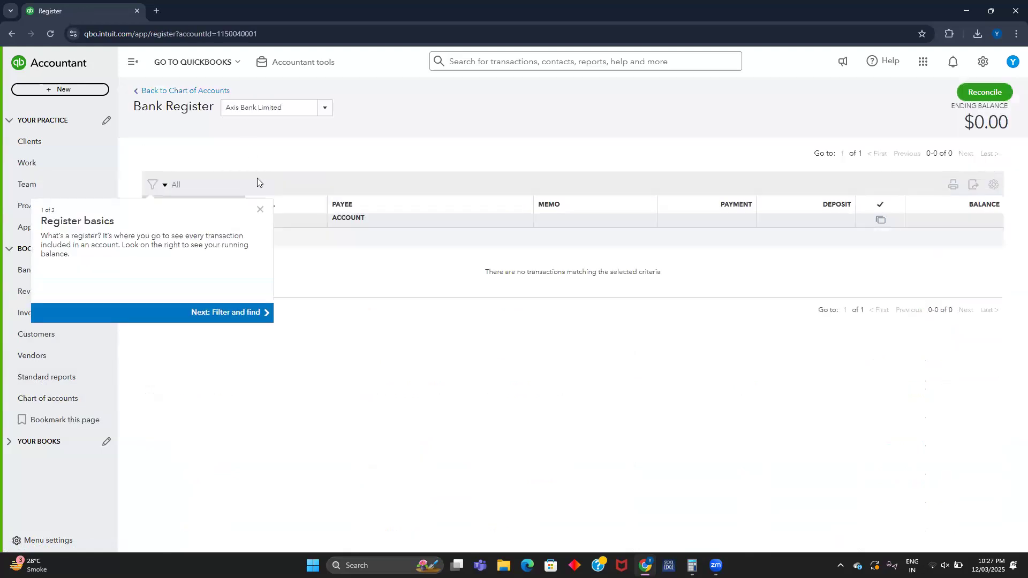
left_click(260, 209)
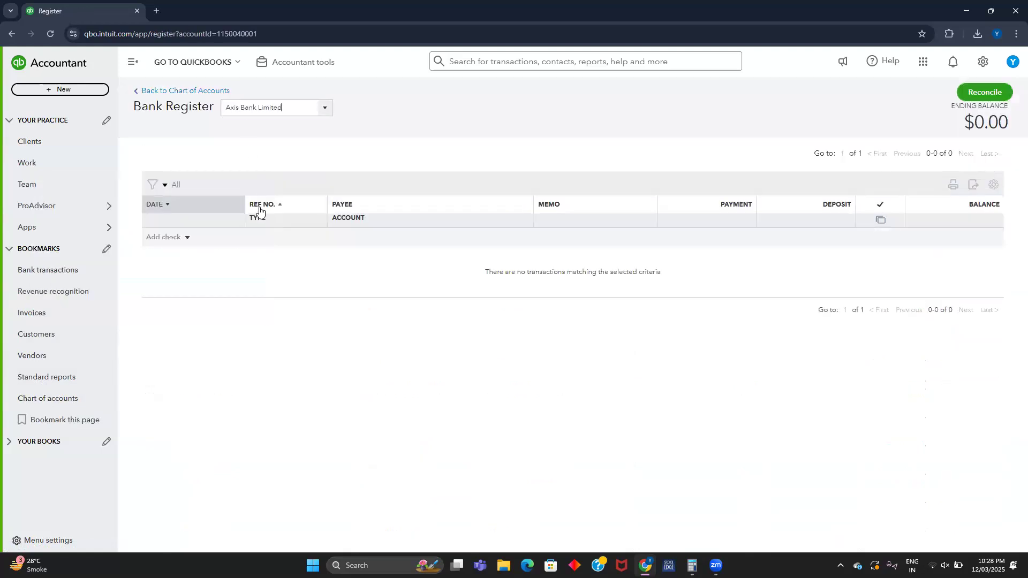
left_click(145, 92)
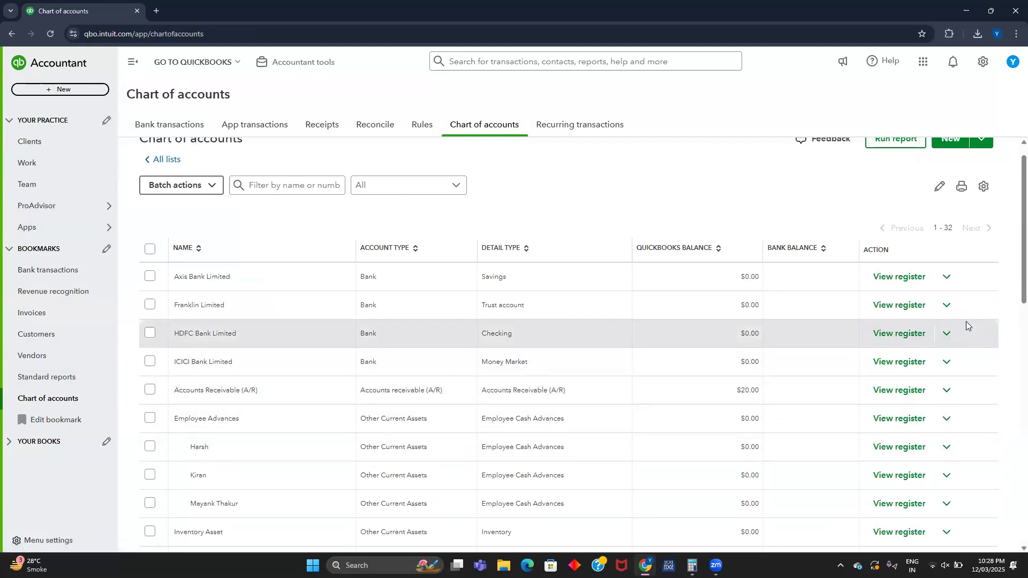
scroll(1012, 238, "down", 2)
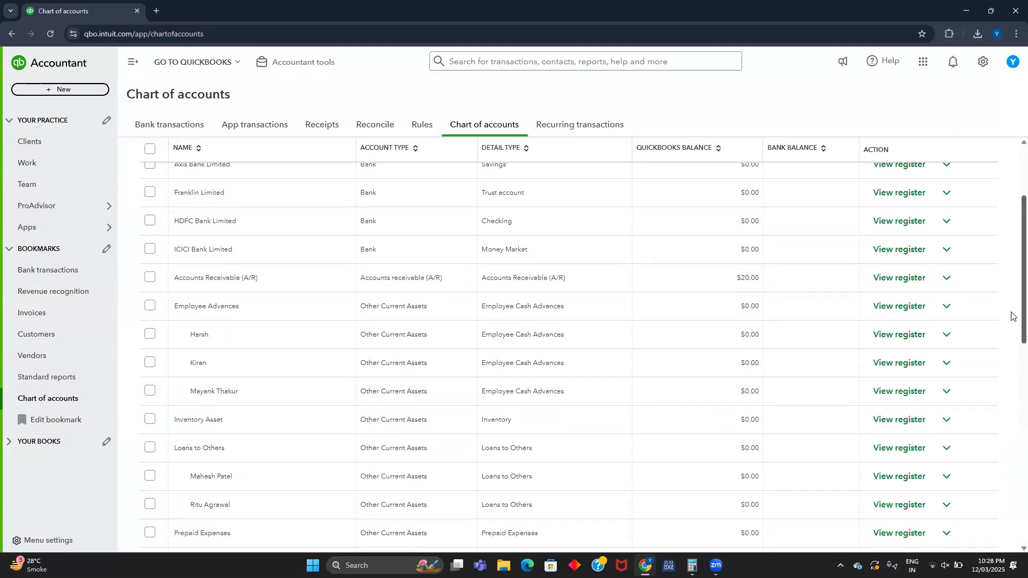
scroll(1011, 316, "down", 1)
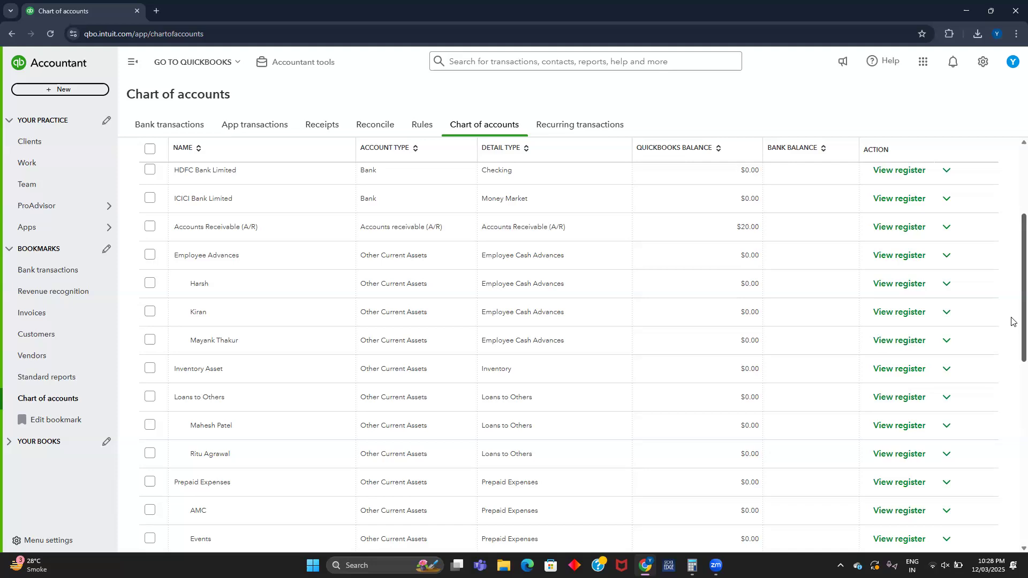
scroll(1012, 321, "up", 4)
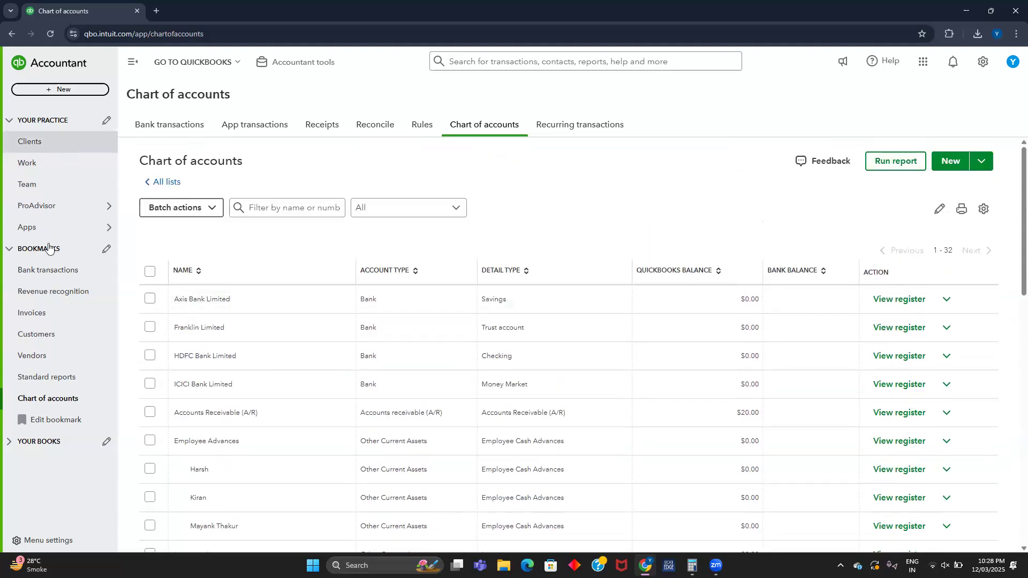
- Show the still-empty Products & services list under Customers, briefly checking the client-switching list
left_click(45, 334)
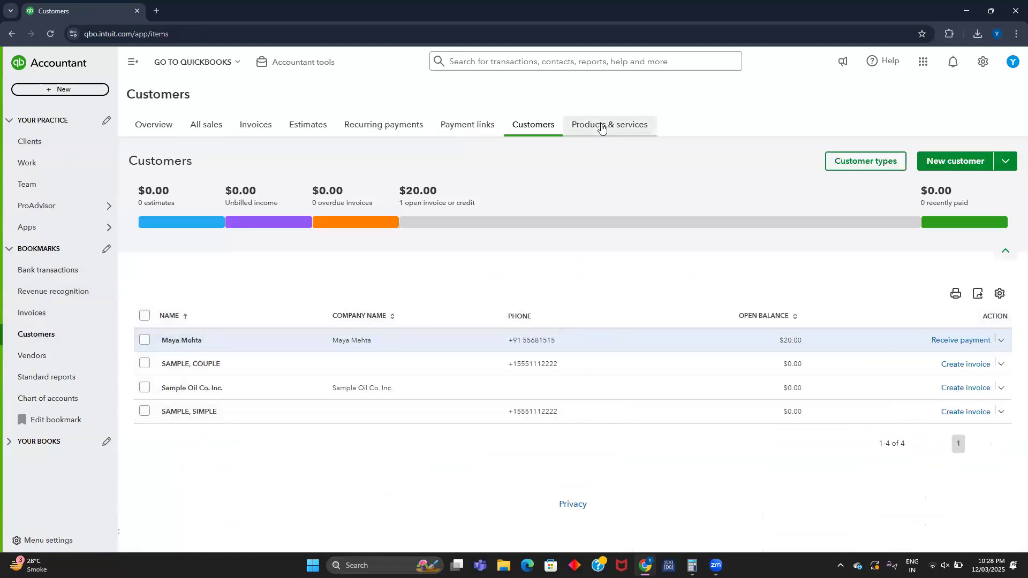
left_click(601, 127)
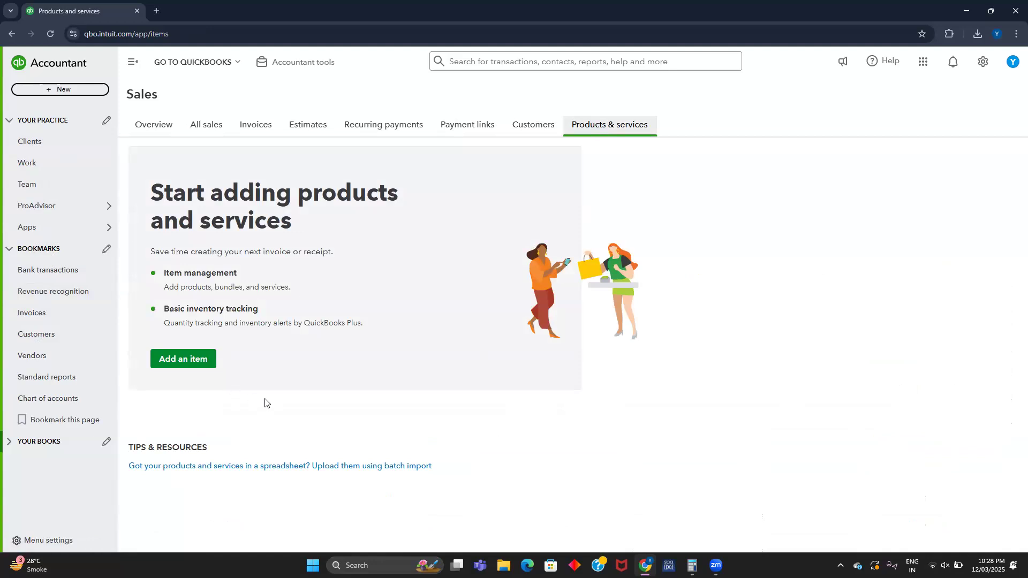
left_click(233, 62)
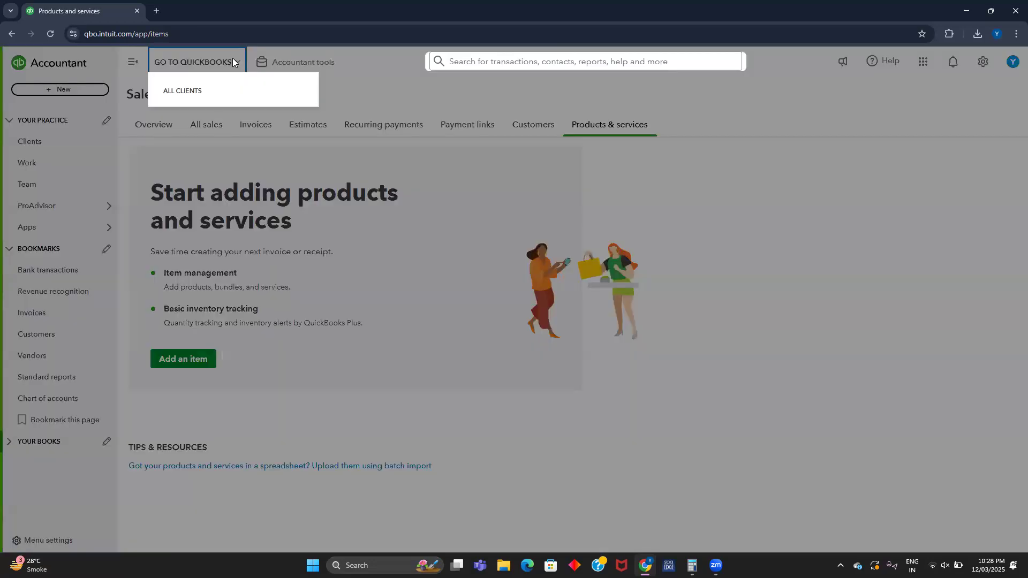
left_click(737, 227)
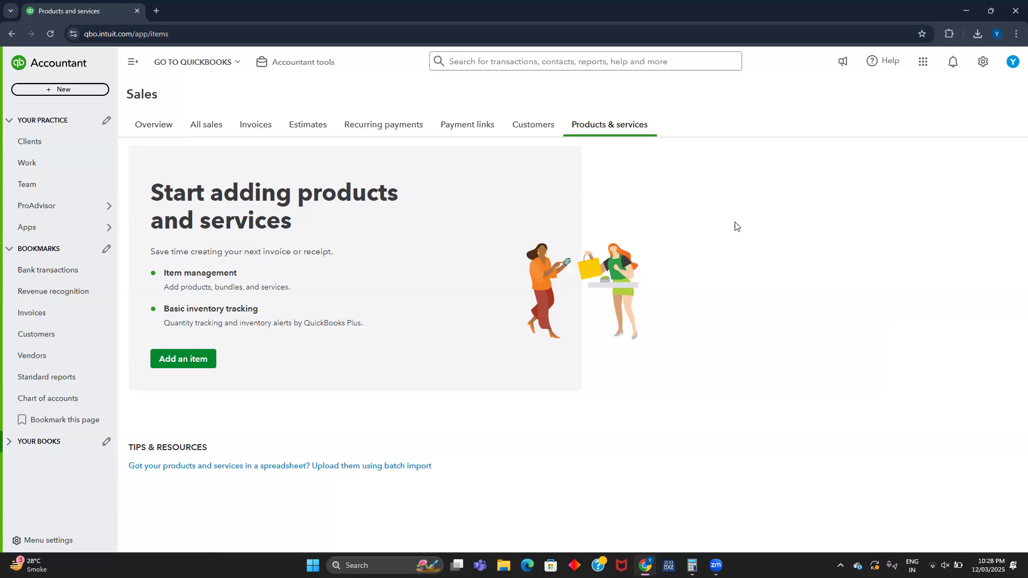
- Close the Add an item service form unsaved, then open a blank Chrome tab showing Google
left_click(187, 364)
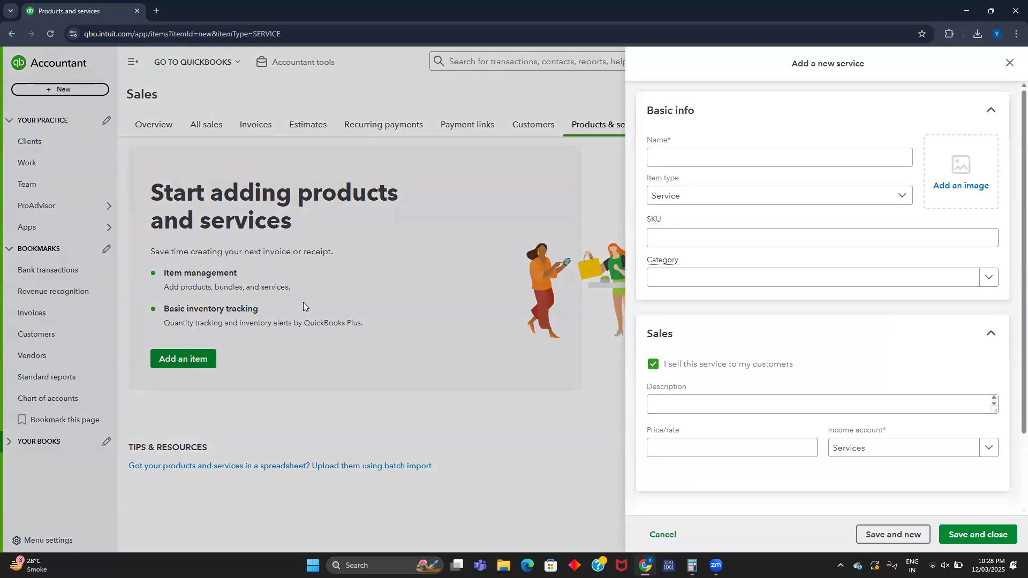
left_click(702, 156)
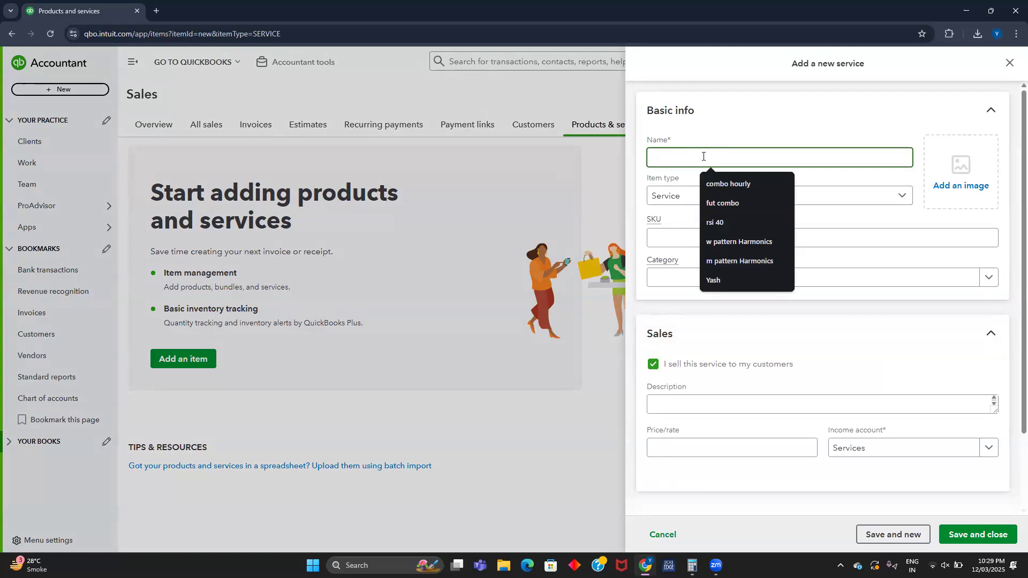
left_click(1010, 64)
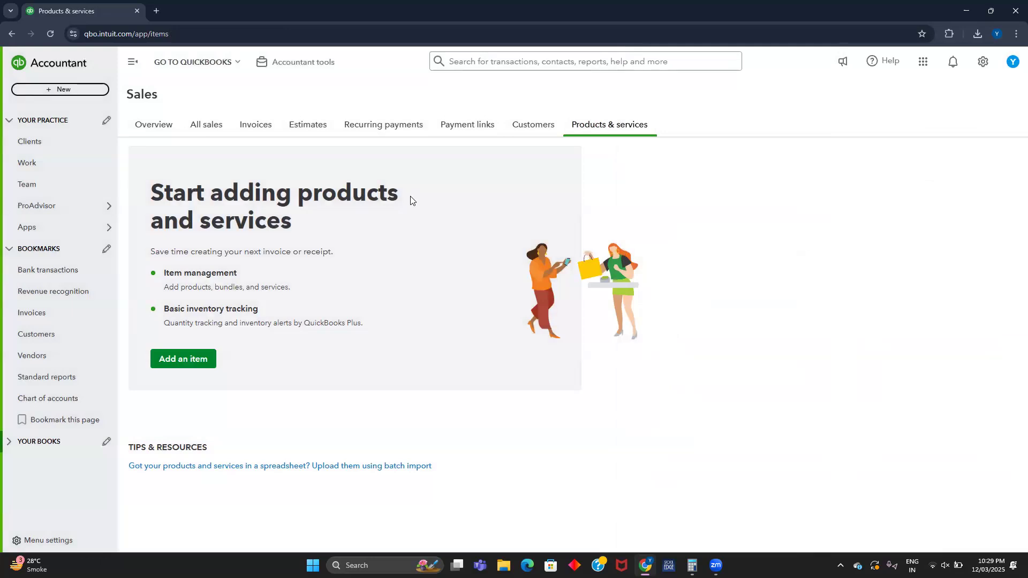
key("alt+Tab")
key("alt+Tab")
key("alt+Tab")
key("alt+Tab")
left_click(156, 10)
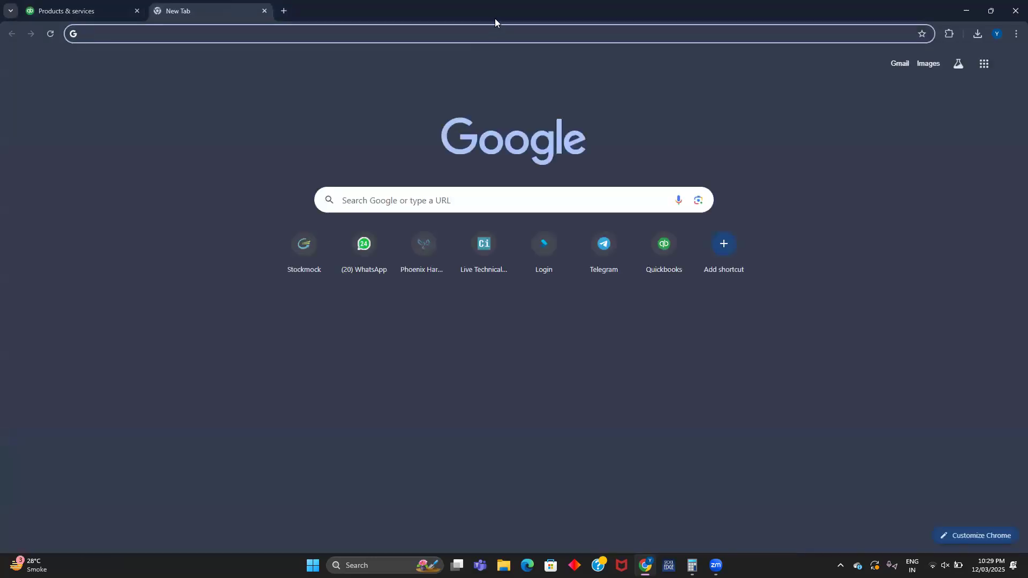
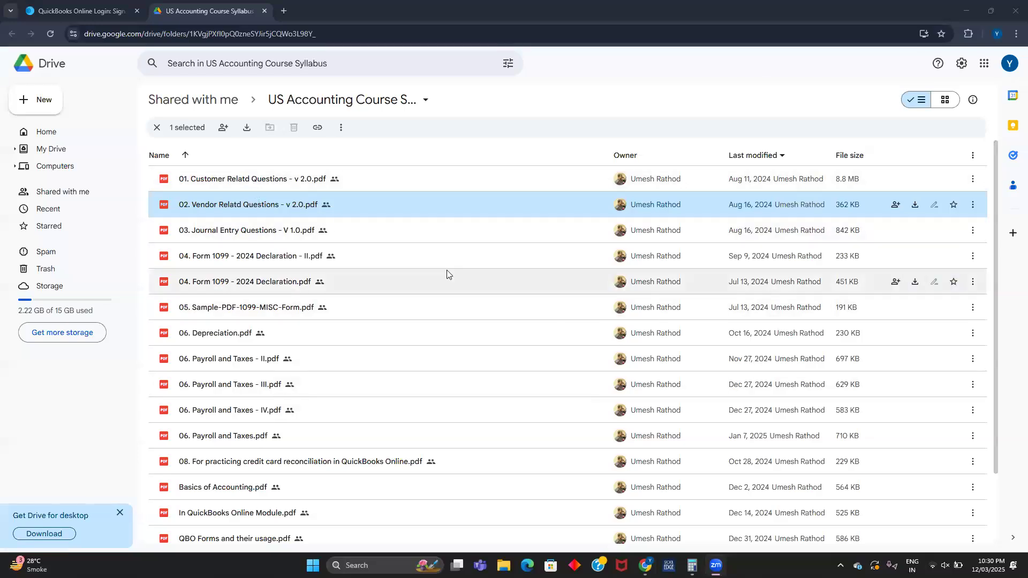
- Preview the '03. Journal Entry Questions - V 1.0.pdf' file in Drive and download it
left_click(285, 235)
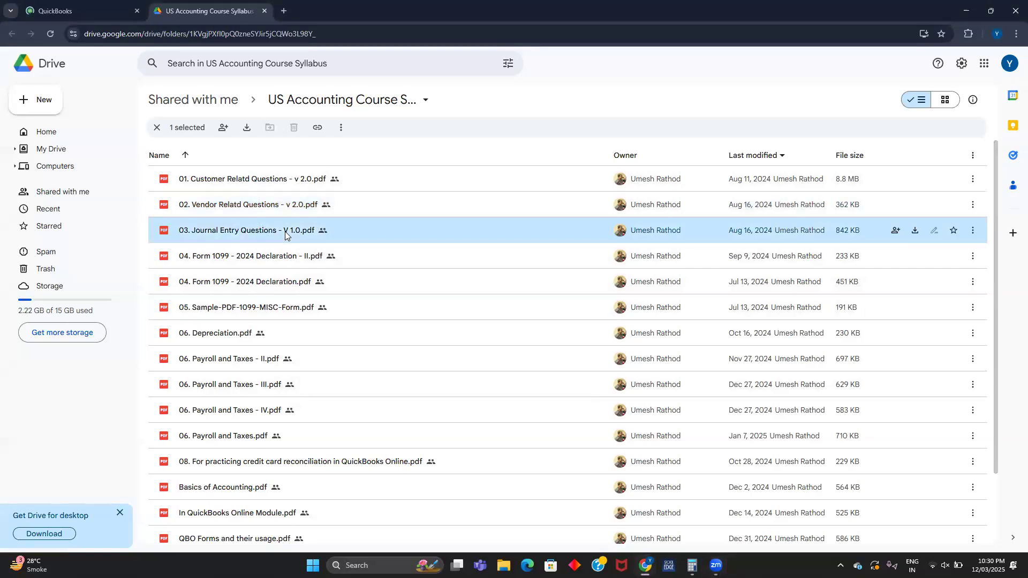
double_click(285, 235)
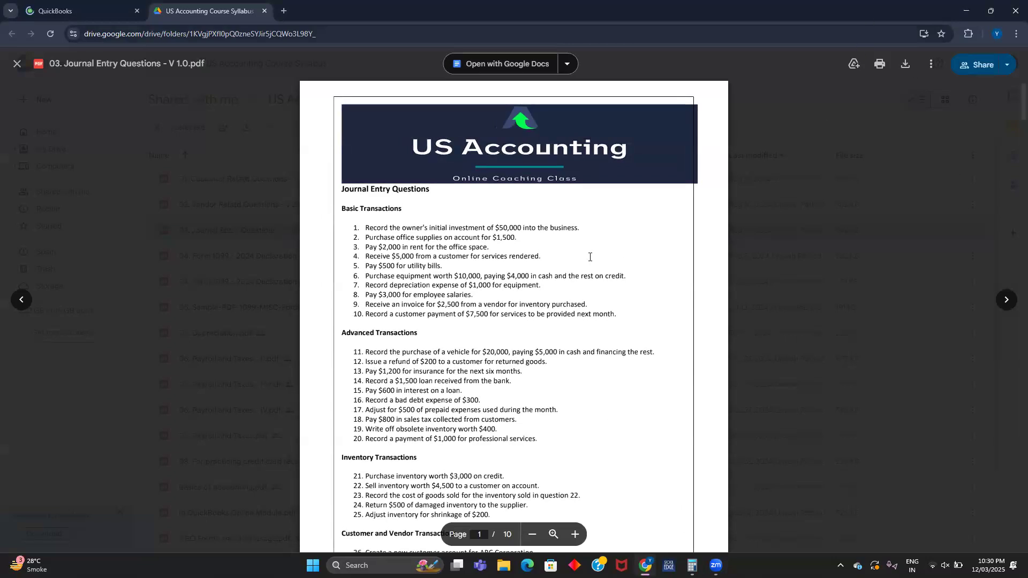
left_click(233, 229)
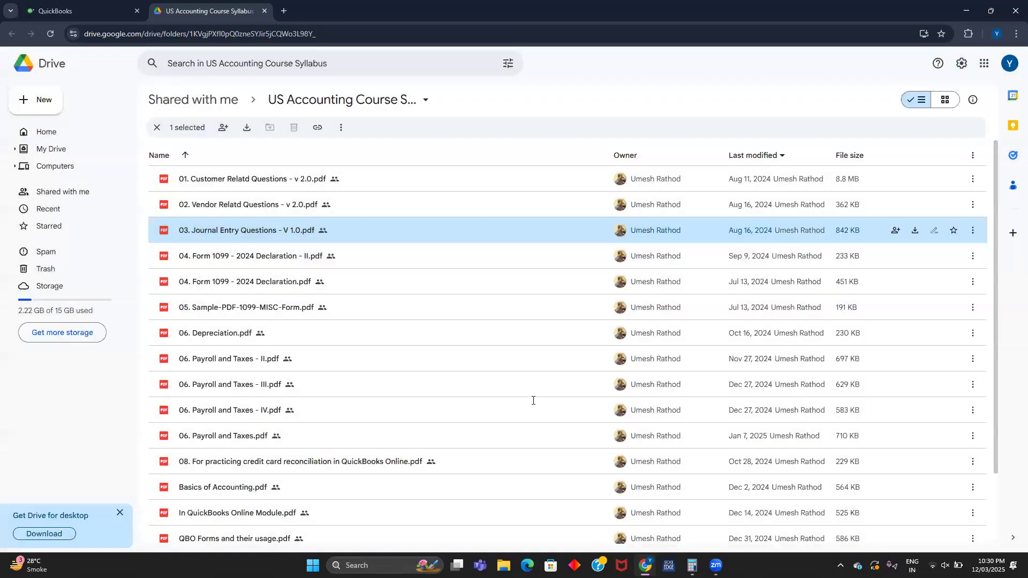
key("Return")
left_click(906, 72)
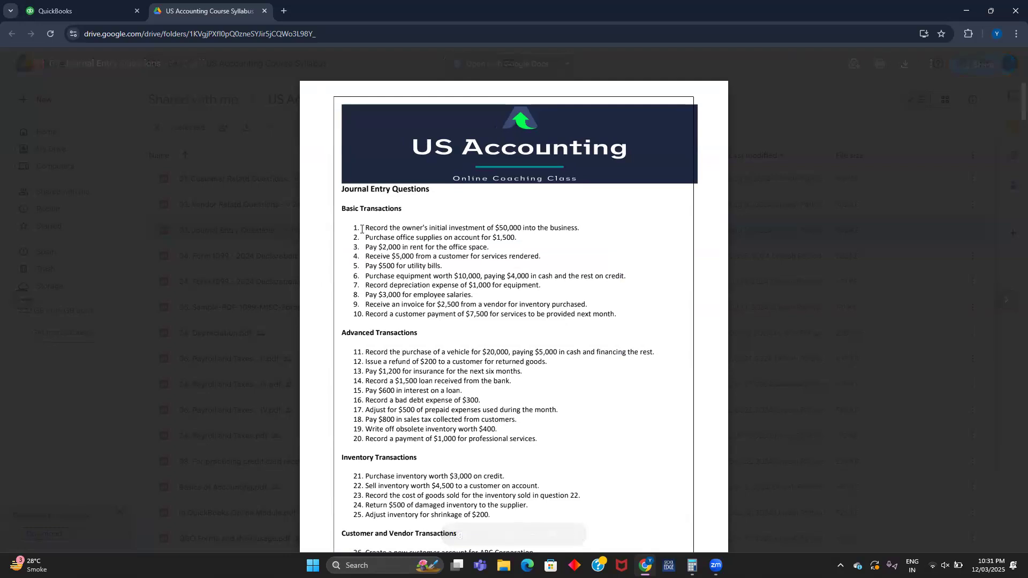
- Skim the basic transaction questions, highlighting question 1 in the PDF preview
left_click_drag(361, 229, 617, 313)
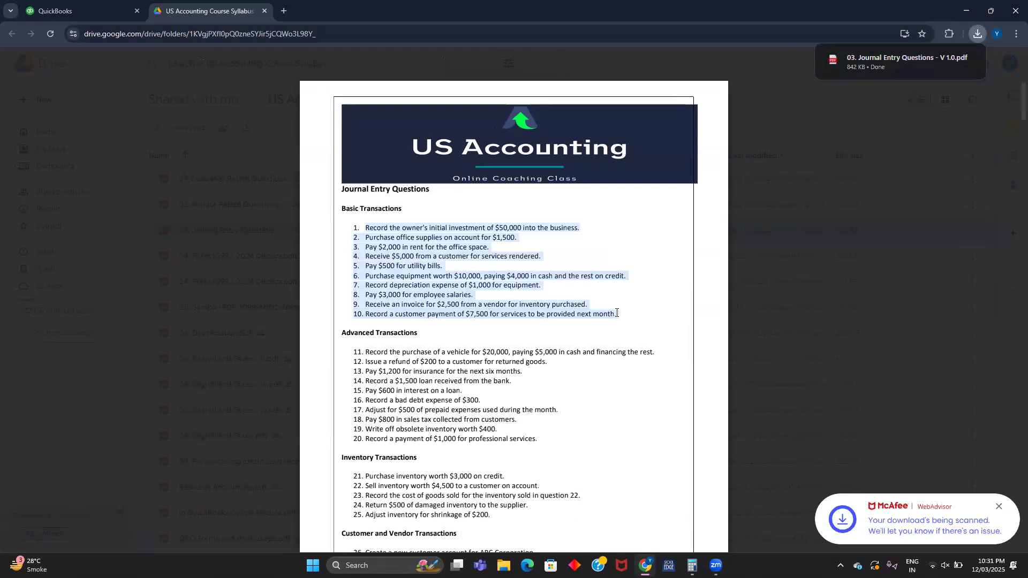
left_click(493, 325)
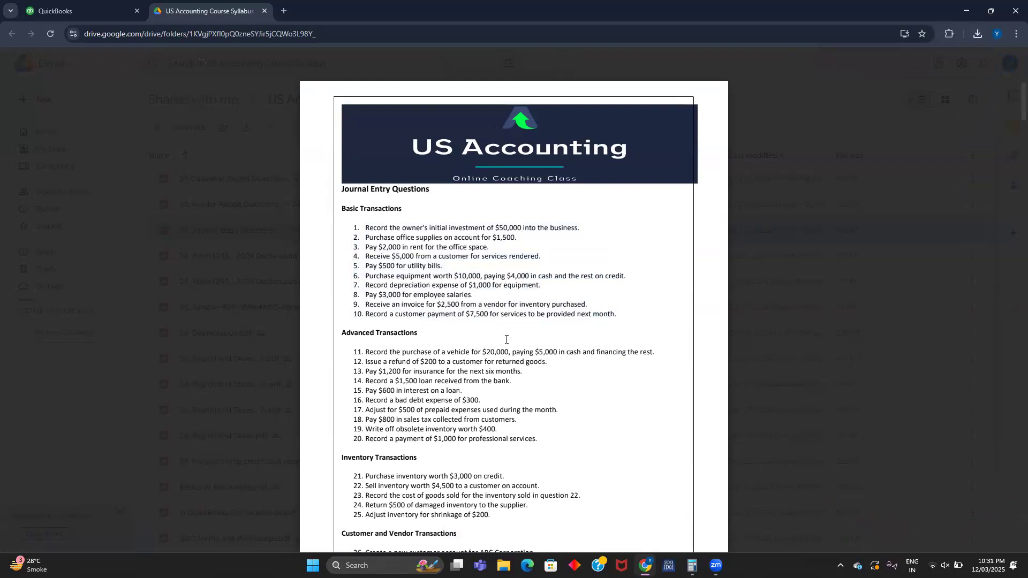
left_click_drag(365, 228, 428, 228)
left_click(440, 307)
- Back in QuickBooks, start a new bank deposit from + New, then open the downloaded questions PDF
left_click(47, 14)
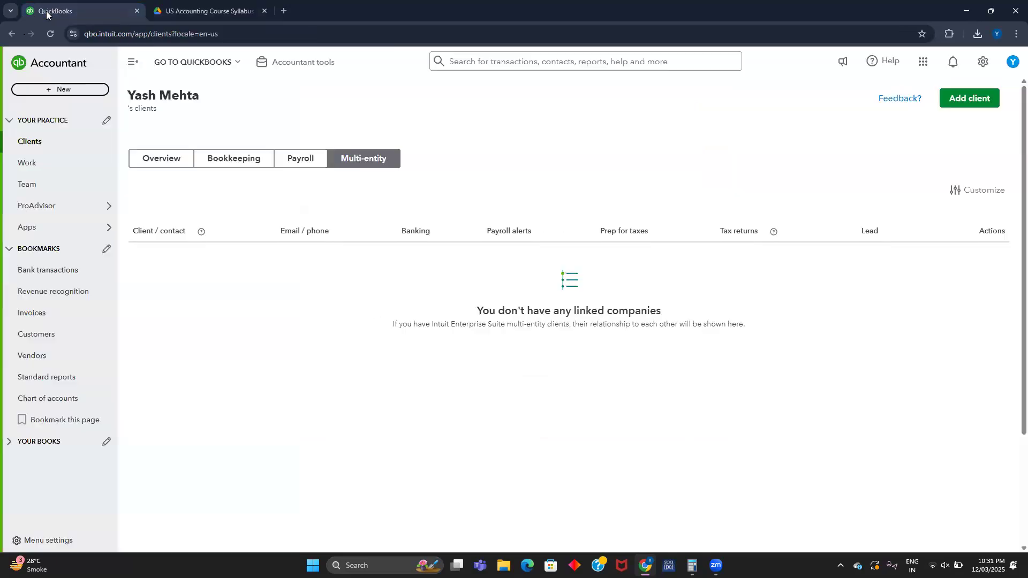
left_click(45, 94)
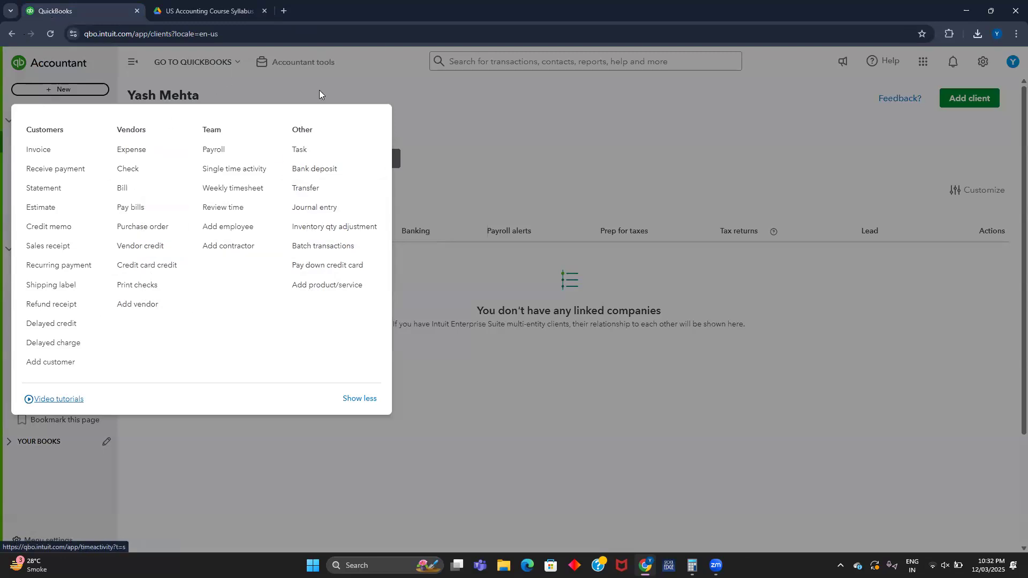
left_click(311, 177)
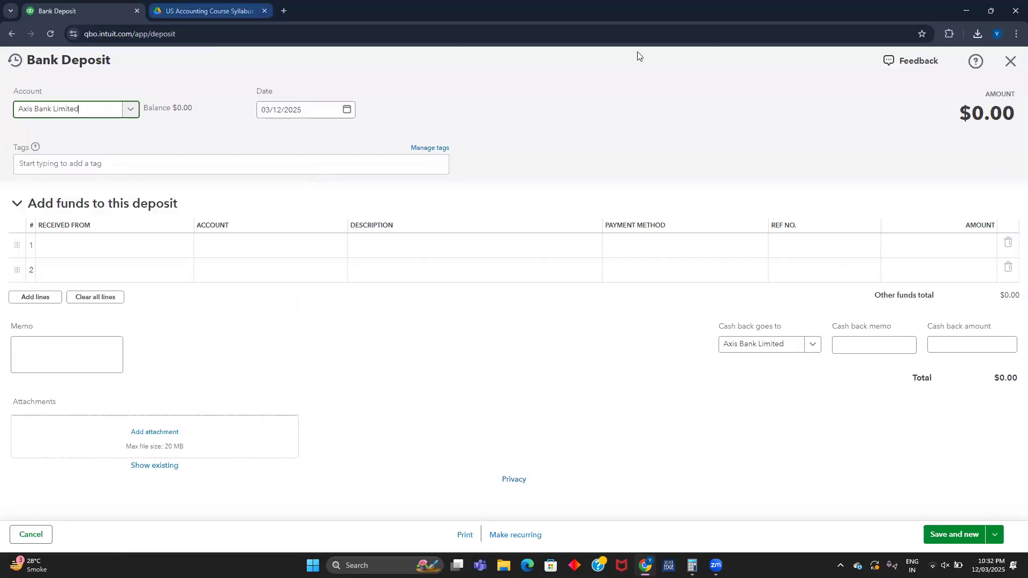
left_click(899, 85)
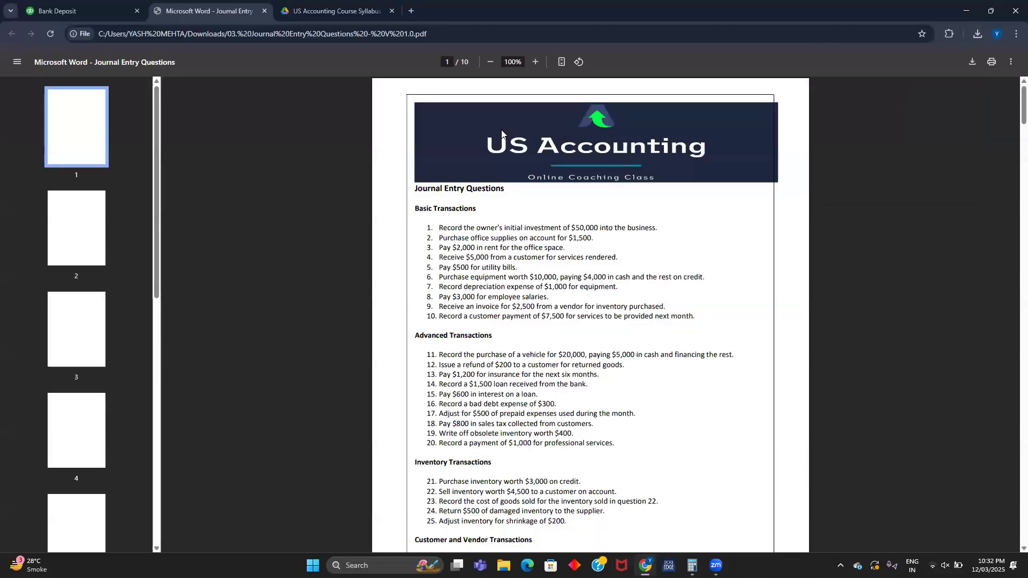
- Return from the questions PDF to the Axis Bank Limited deposit form
left_click(104, 11)
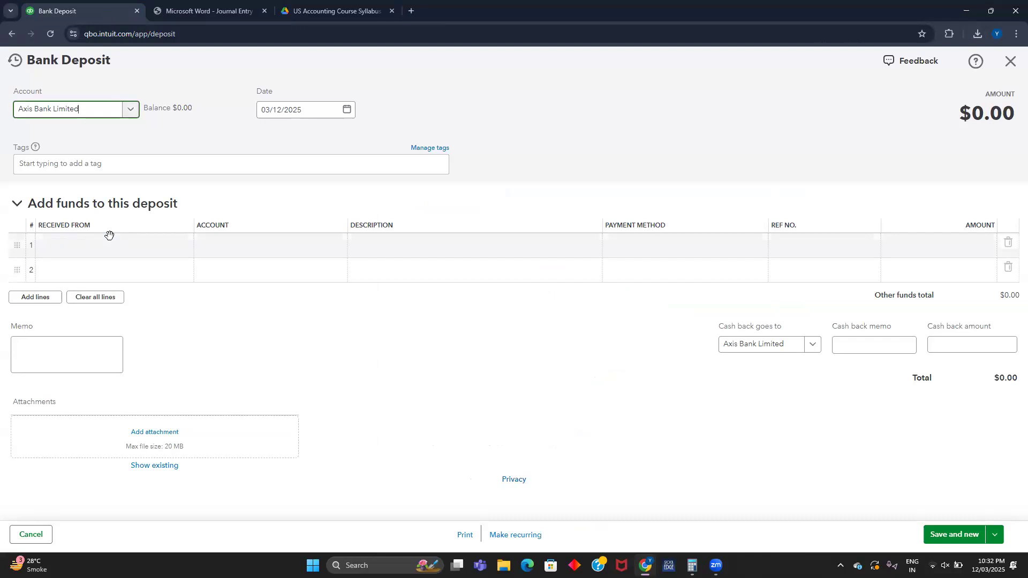
- Search line 1's account list for 'equity', find nothing, and discard the deposit
left_click(261, 244)
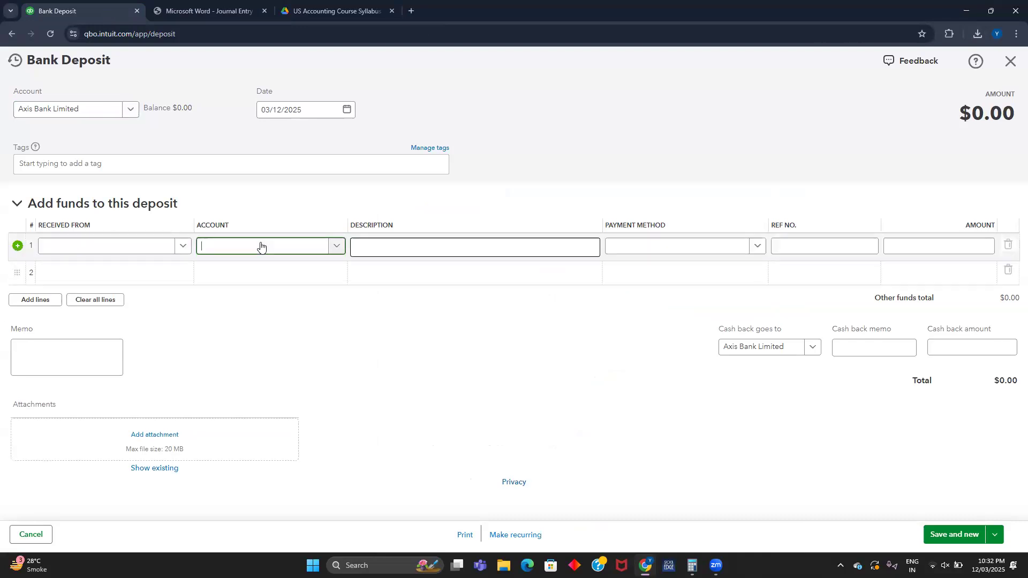
left_click(261, 246)
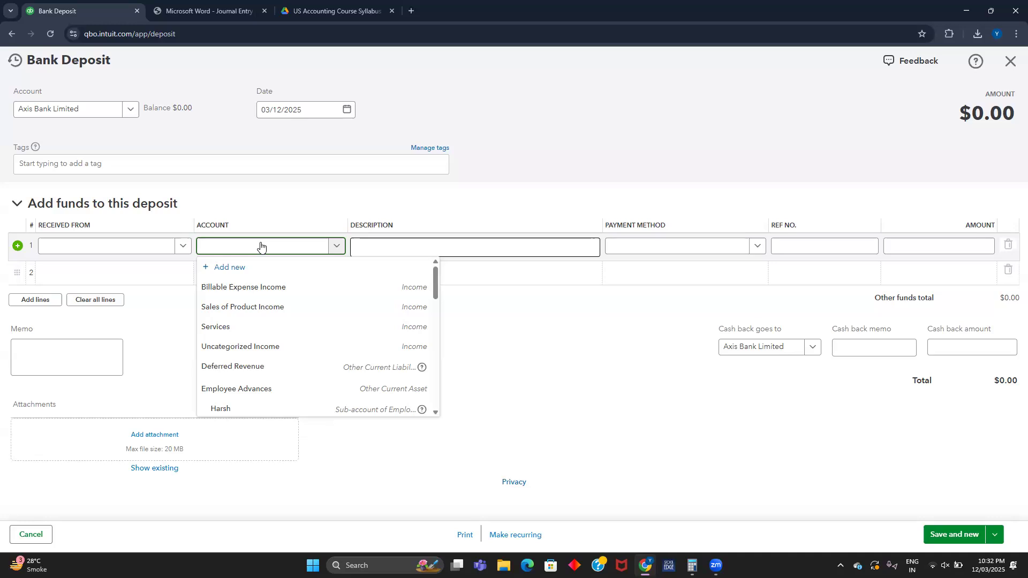
type("equty")
key("BackSpace")
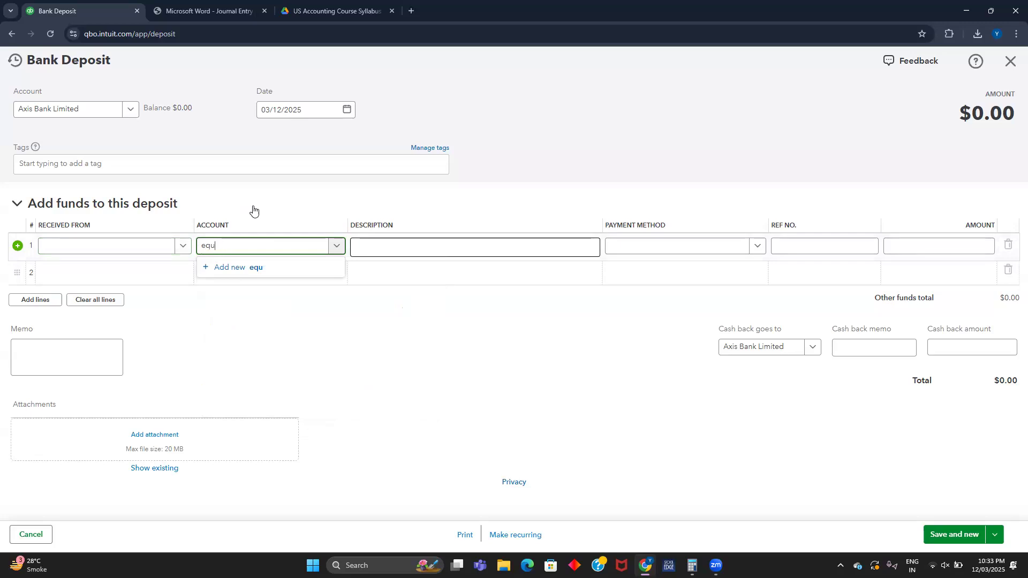
type("ity")
key("BackSpace")
key("BackSpace")
key("BackSpace")
key("BackSpace")
key("BackSpace")
key("BackSpace")
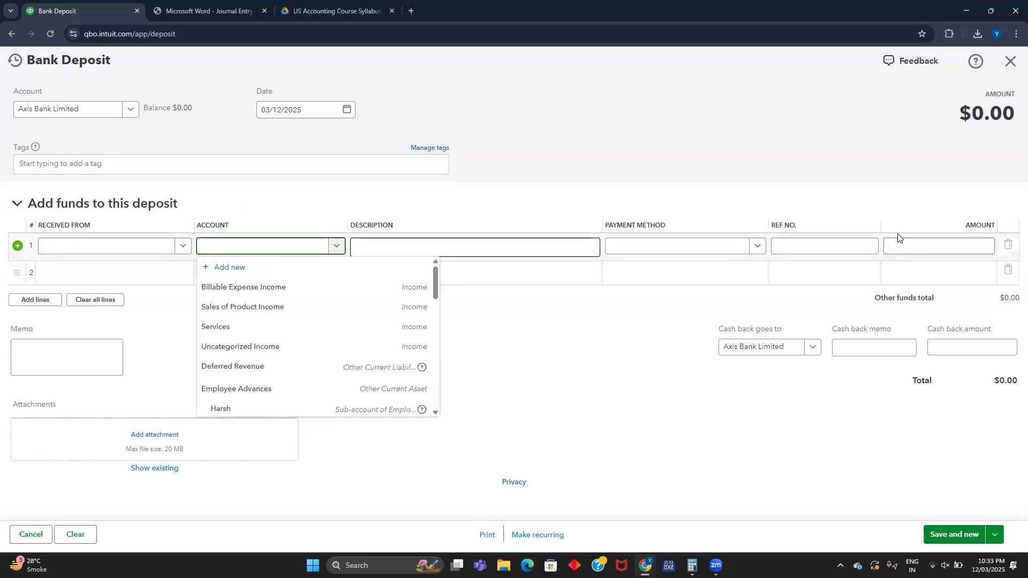
left_click(1010, 61)
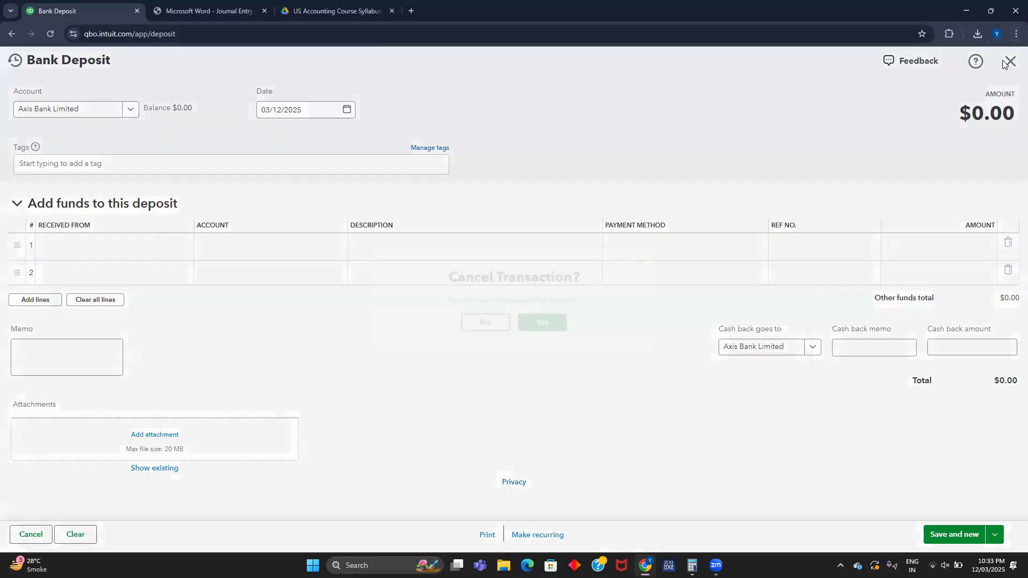
left_click(530, 329)
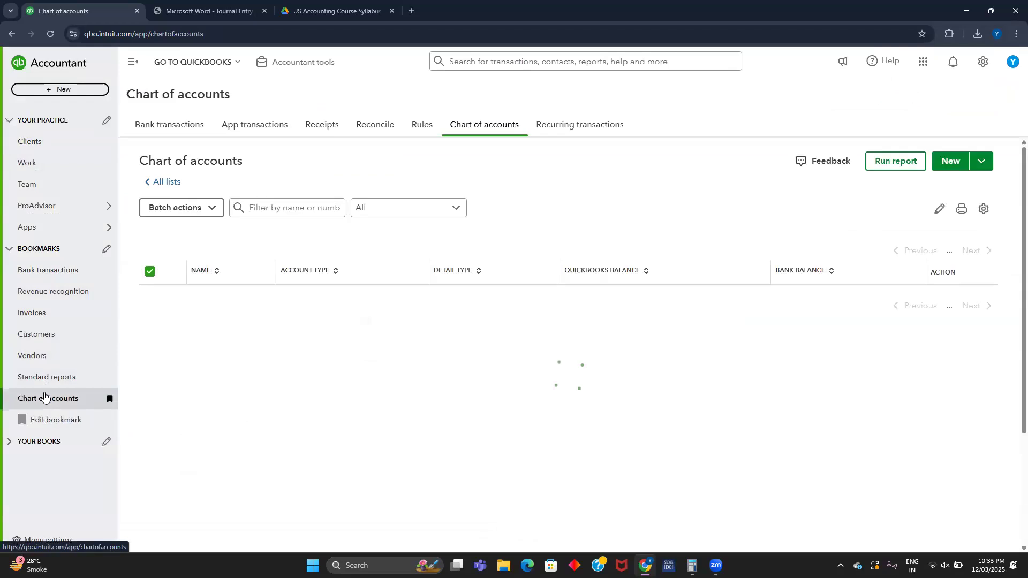
- Begin a new chart-of-accounts entry and set its account type to Equity
left_click(950, 163)
left_click(800, 104)
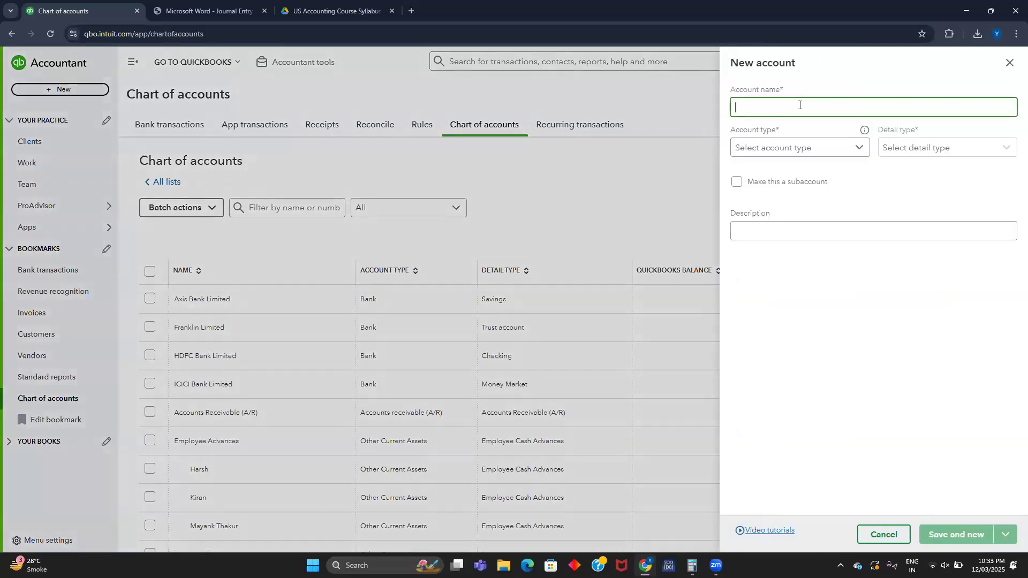
type("Equ")
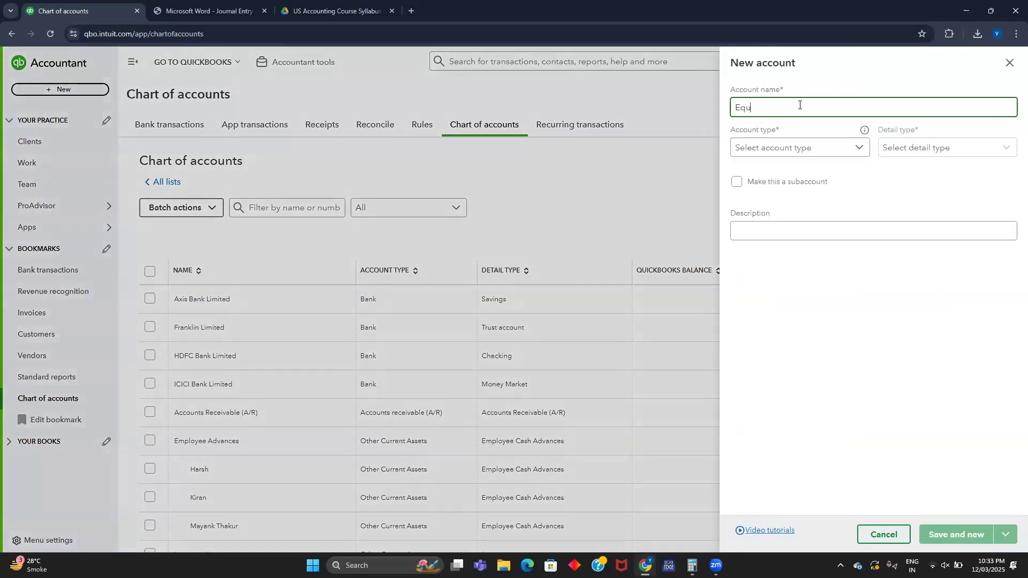
type("ity")
left_click(781, 141)
left_click(771, 150)
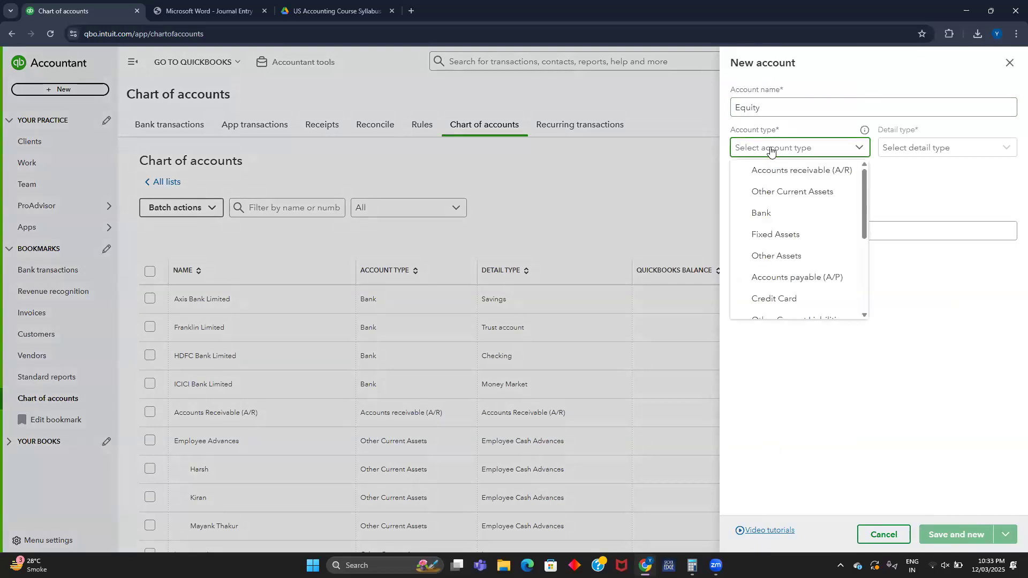
key("e")
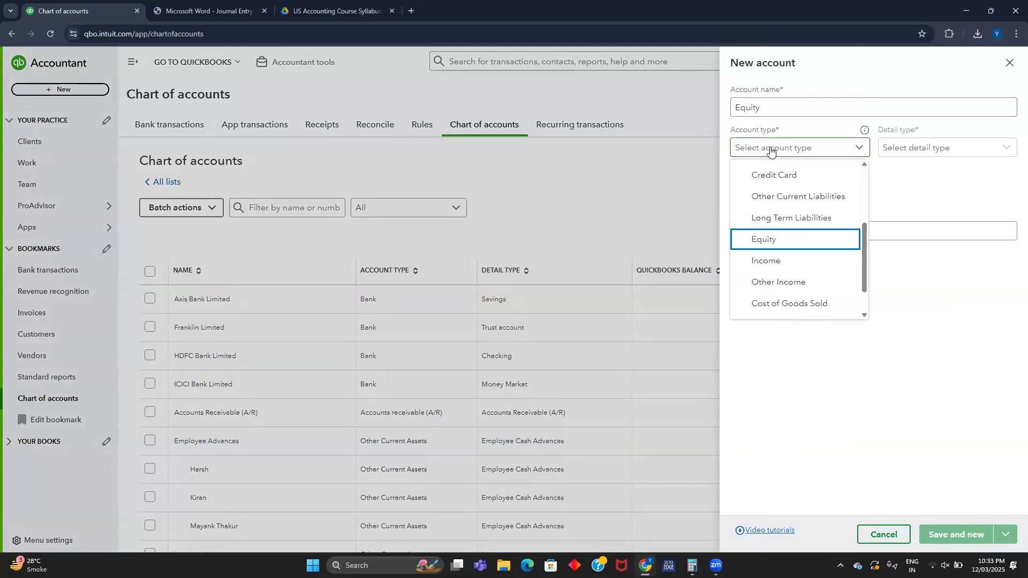
left_click(755, 235)
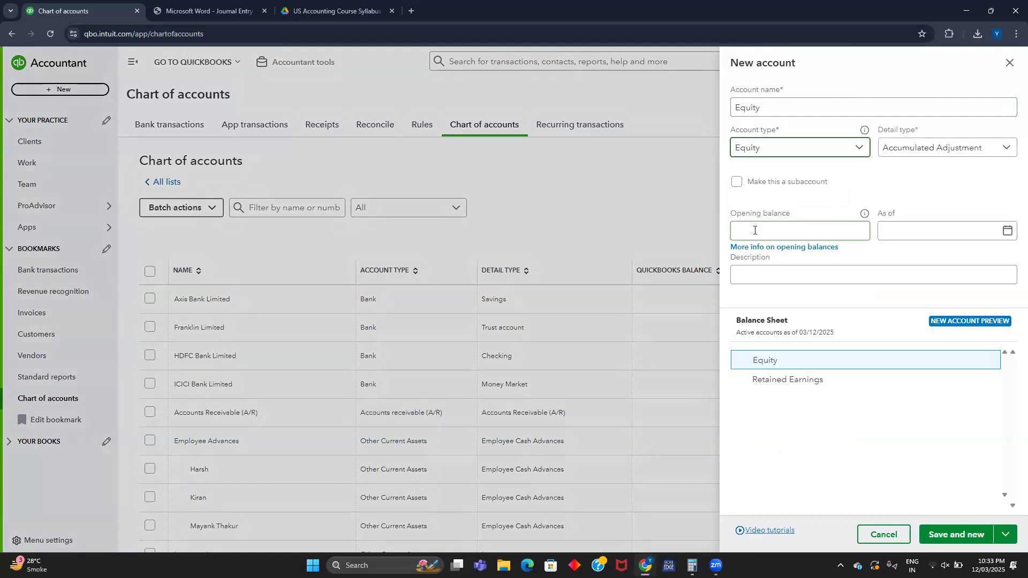
- Name the account after the owner, choose the Owner's Equity detail type, and save it
left_click_drag(779, 105, 718, 111)
key("BackSpace")
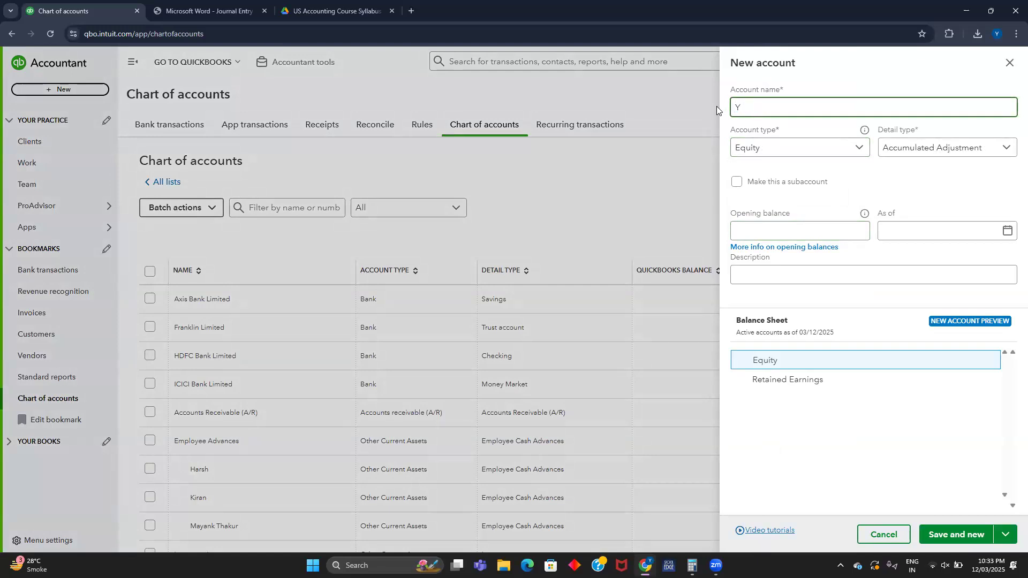
left_click(893, 148)
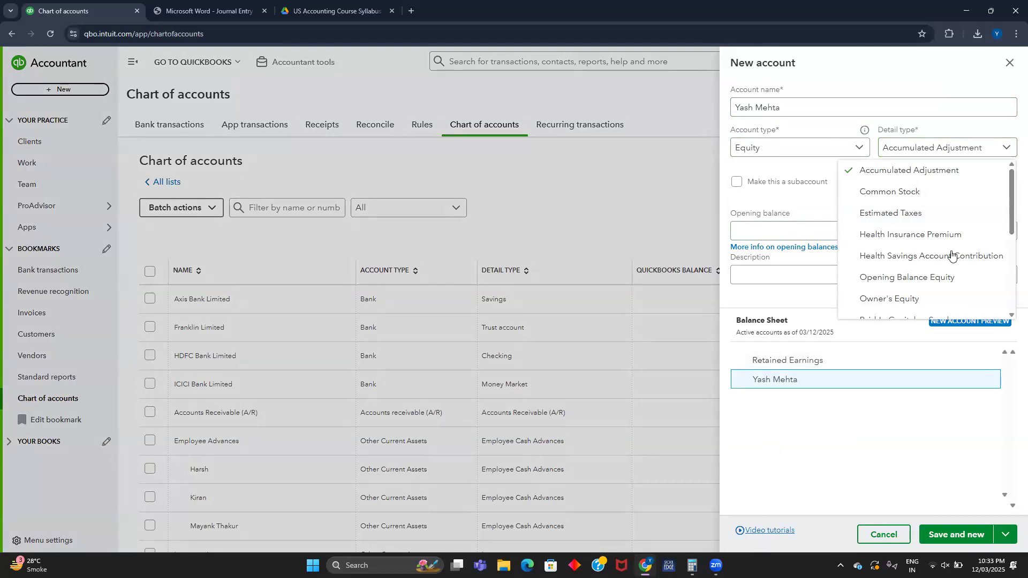
left_click(890, 299)
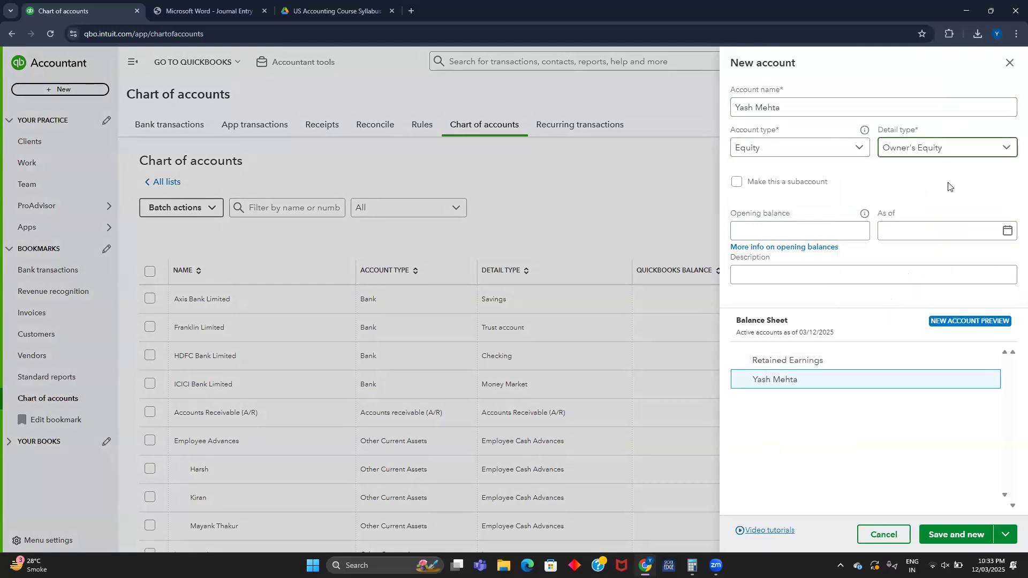
left_click(941, 535)
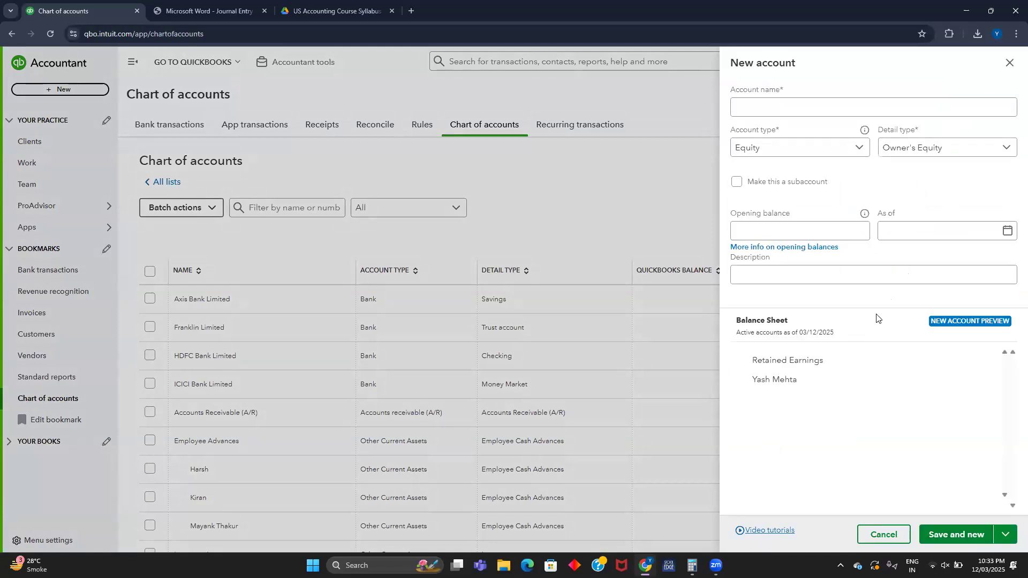
left_click(1009, 63)
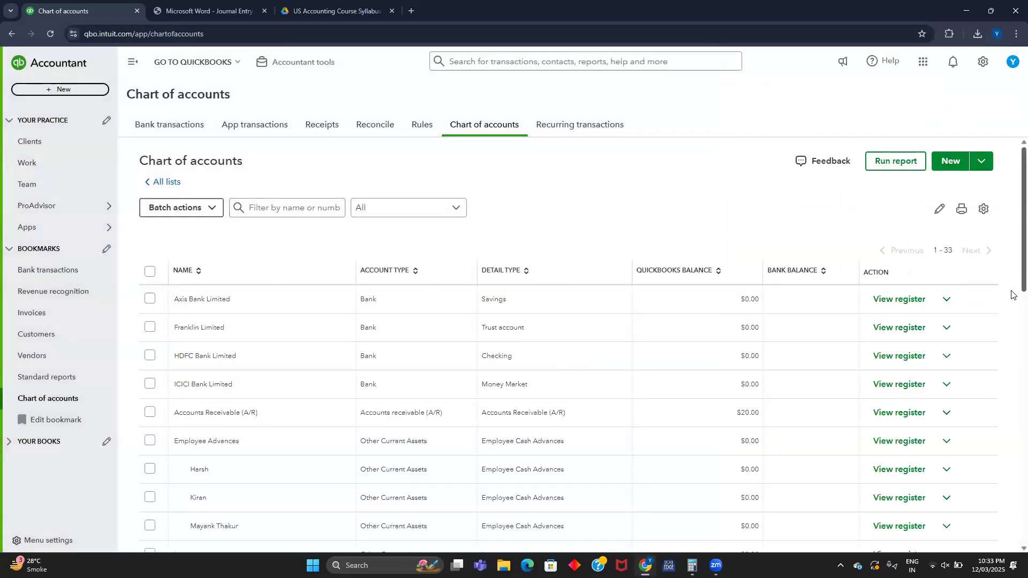
- Edit the owner's equity account to append 'Capital' to its name and save it
scroll(1012, 294, "down", 8)
scroll(1012, 442, "down", 4)
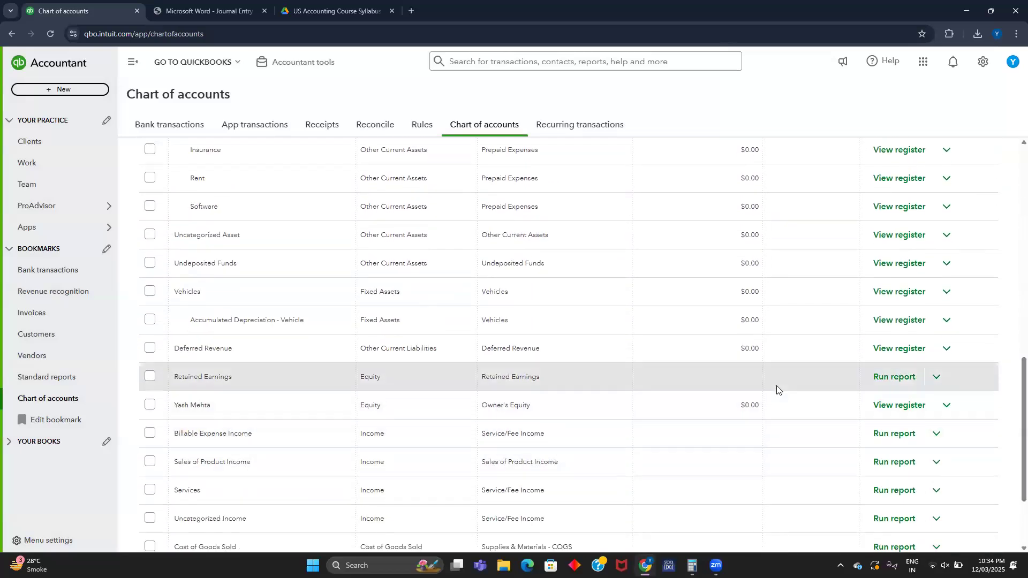
left_click(943, 408)
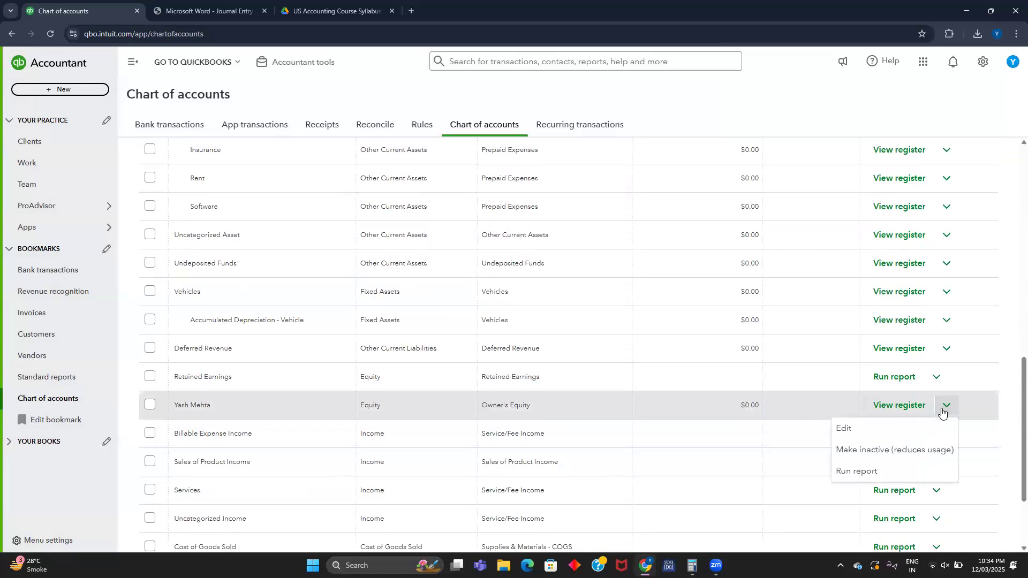
left_click(856, 427)
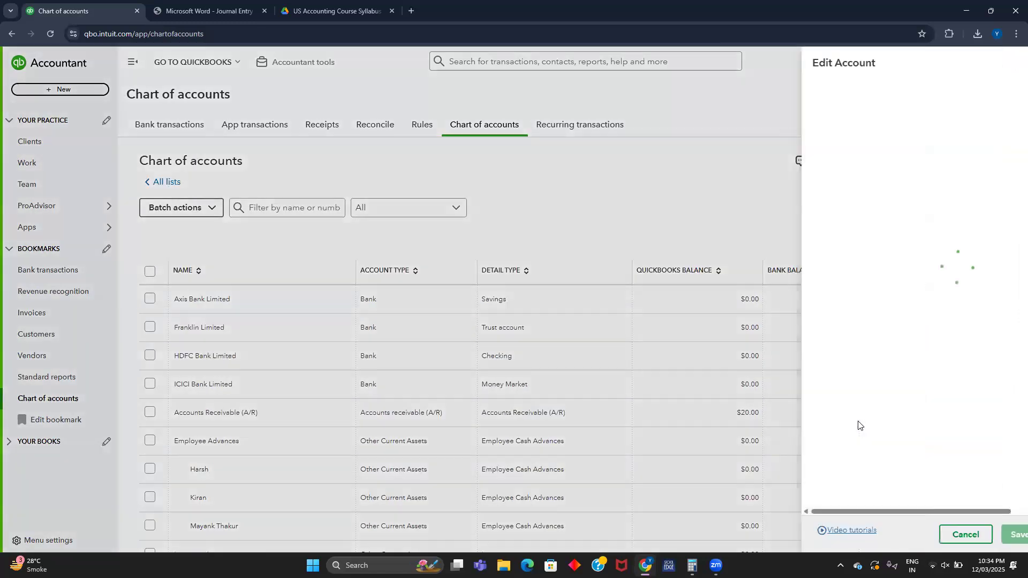
left_click(827, 107)
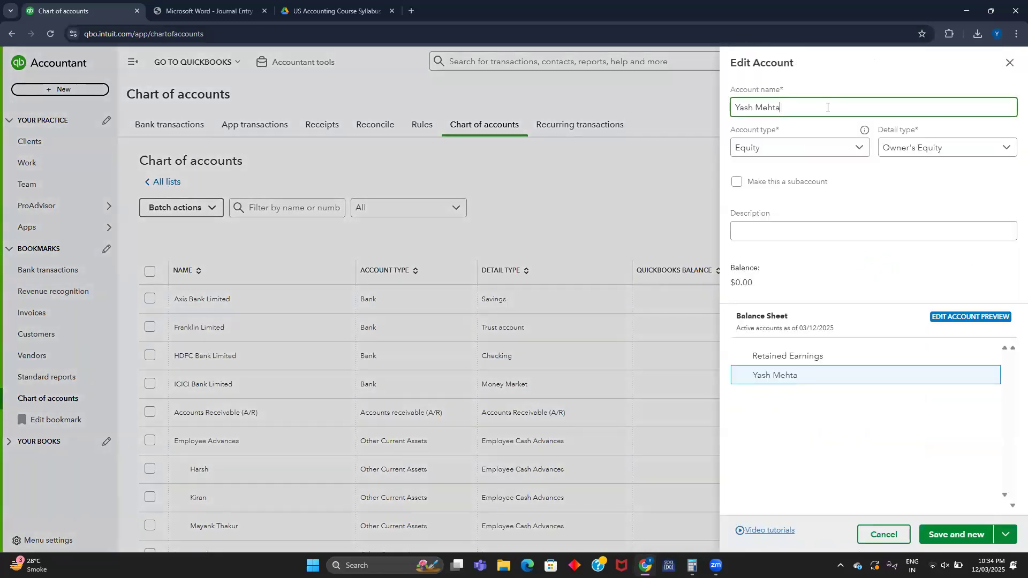
type("Cap")
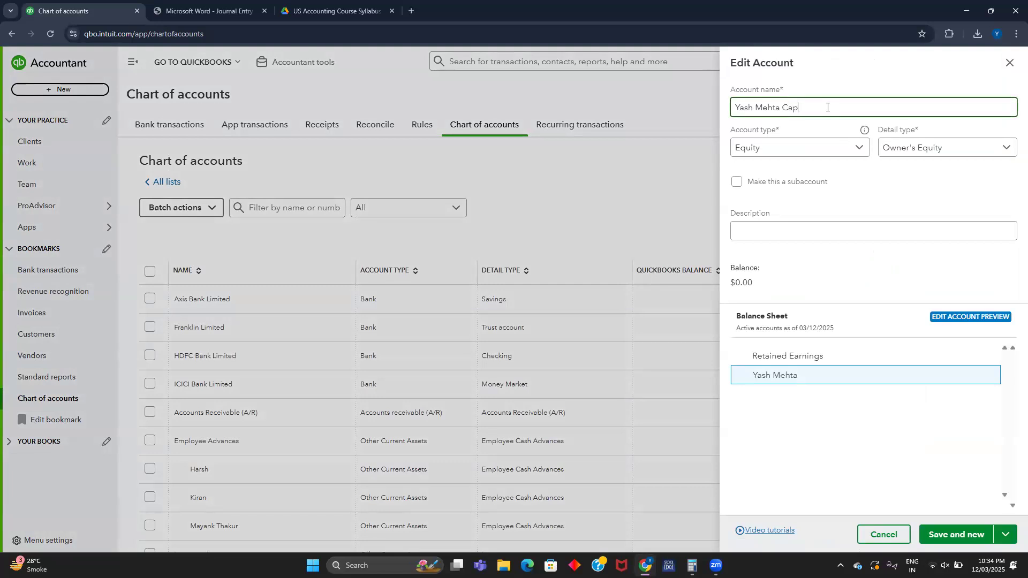
type("ital")
left_click(950, 535)
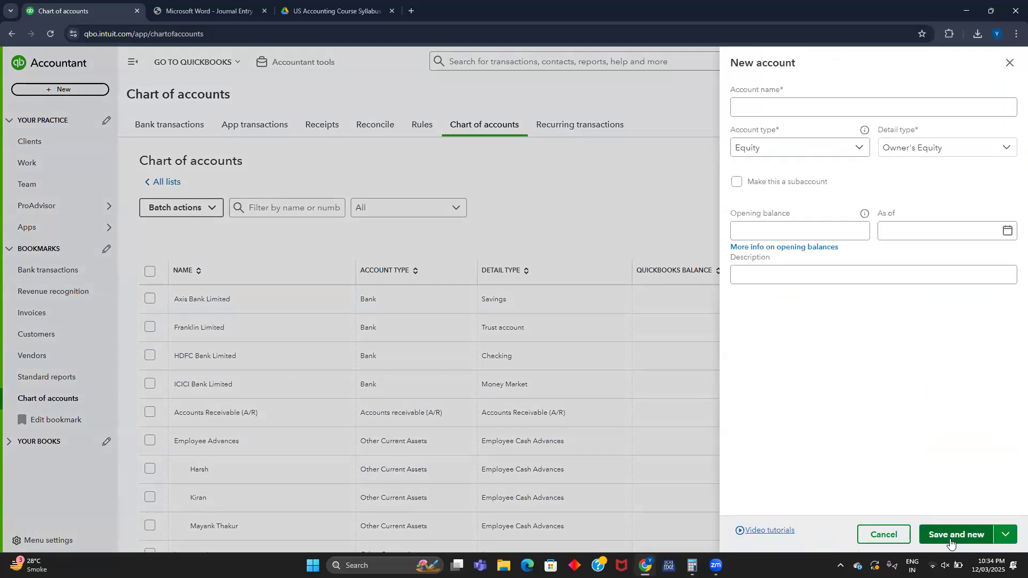
left_click(1009, 63)
scroll(1012, 242, "down", 13)
scroll(1013, 257, "up", 7)
scroll(1011, 257, "up", 8)
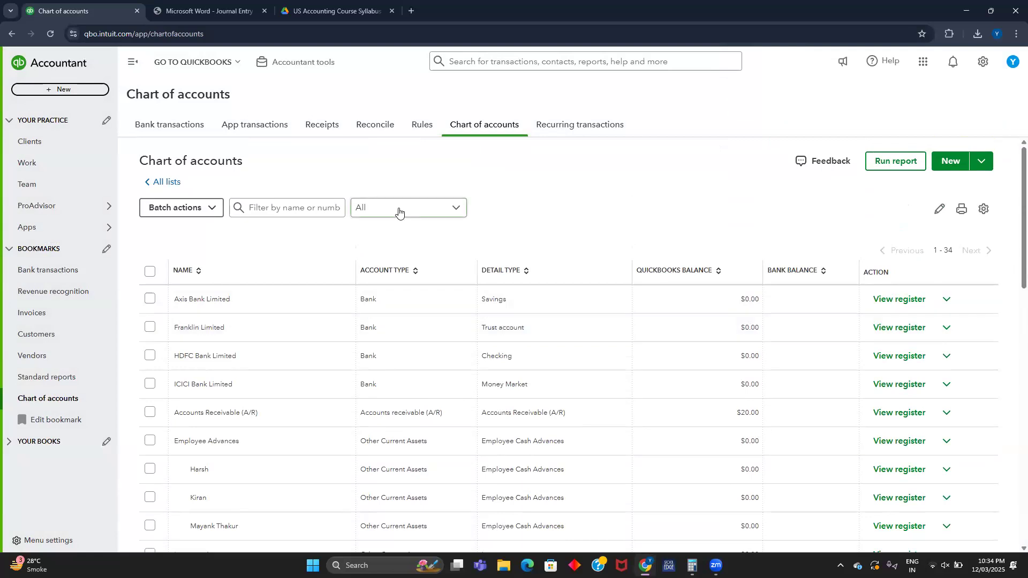
- Start a new bank deposit and assign line 1 to the owner's Capital account
left_click(52, 92)
left_click(315, 175)
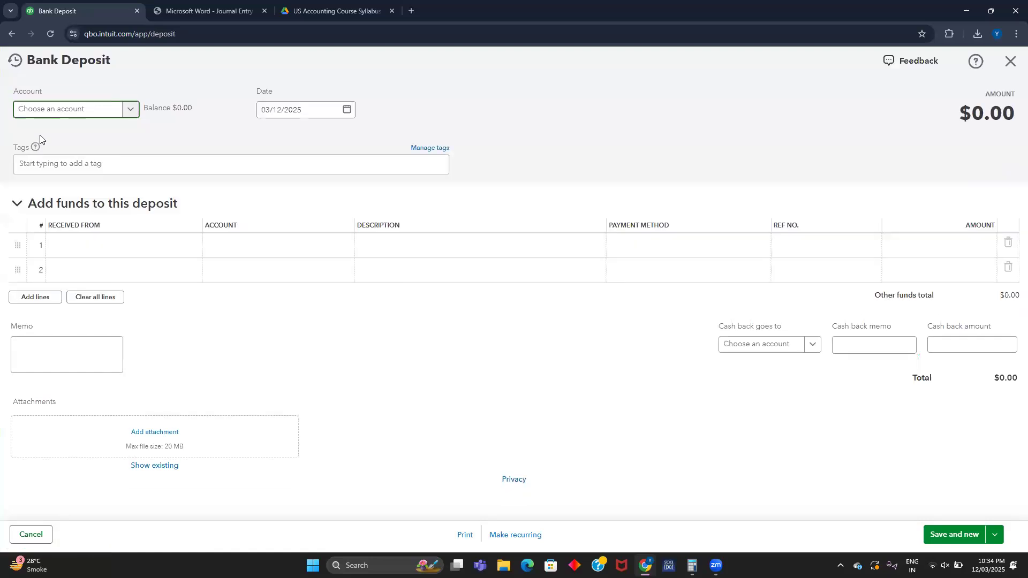
left_click(88, 247)
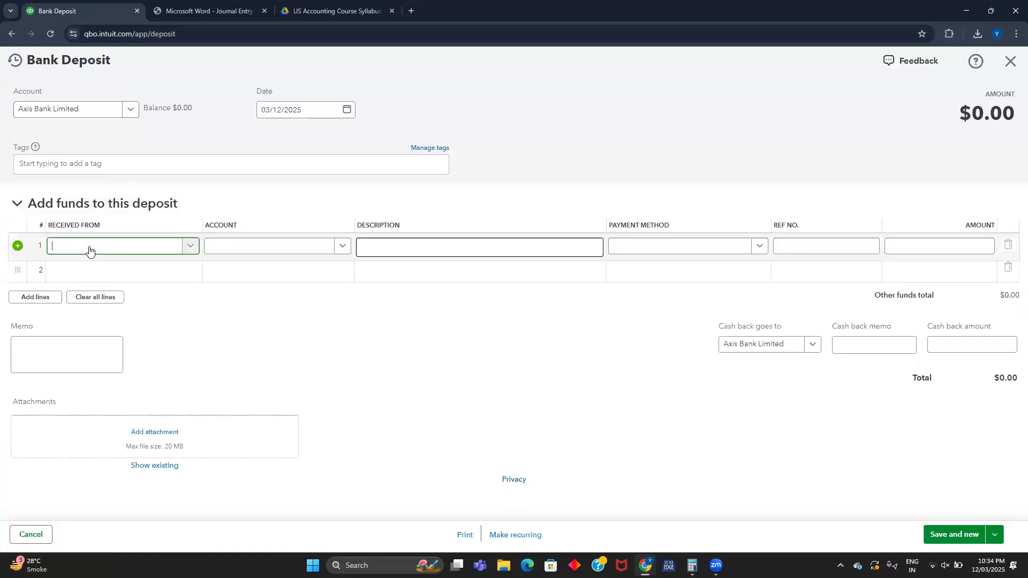
left_click(236, 249)
type("yash")
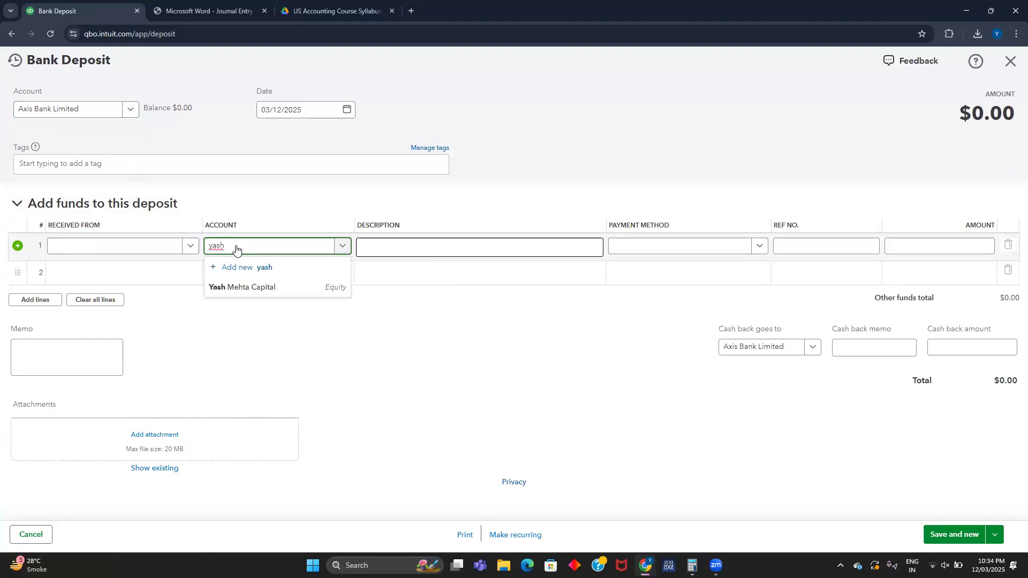
left_click(238, 288)
left_click(417, 251)
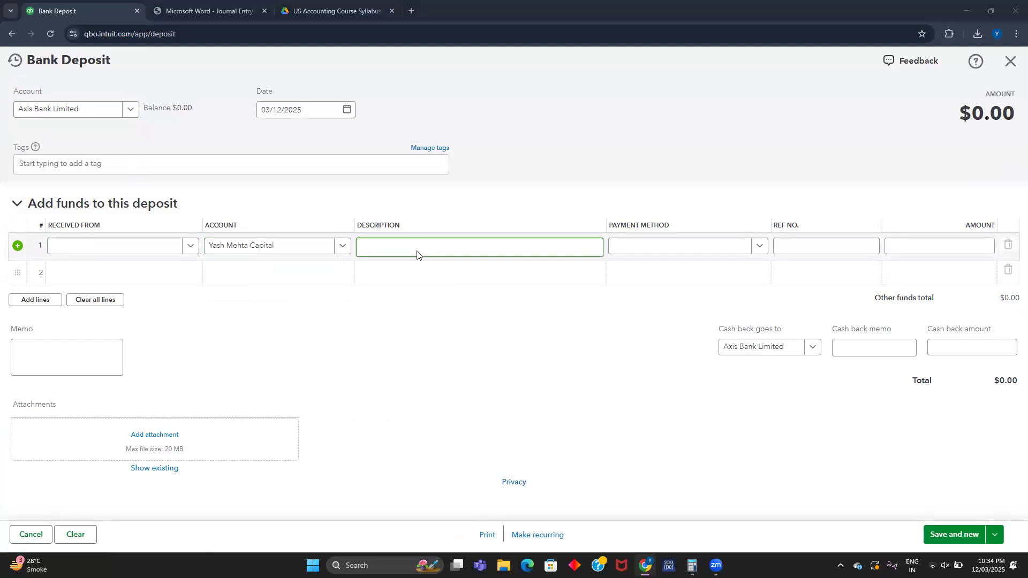
key("alt+Tab")
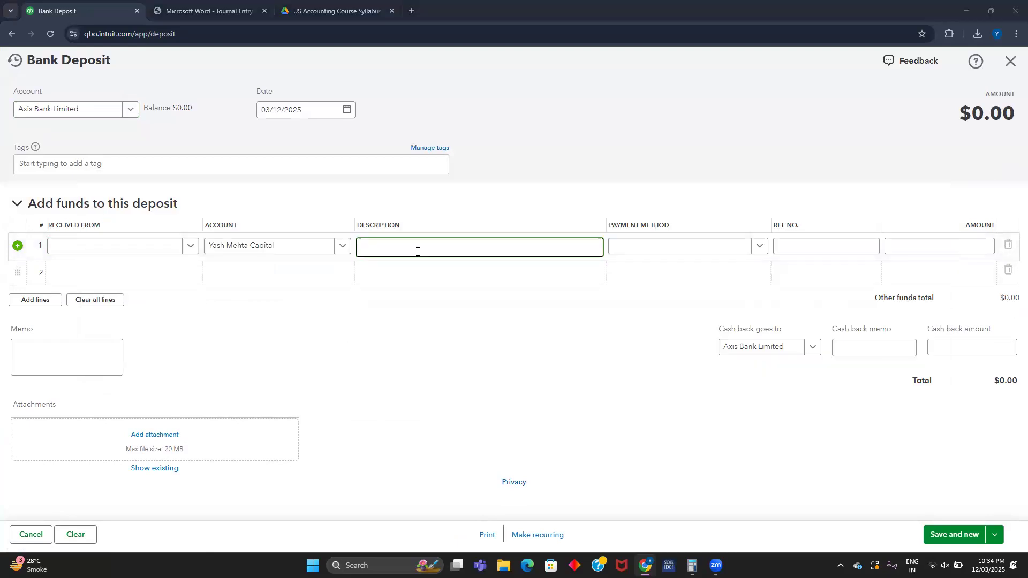
left_click(203, 9)
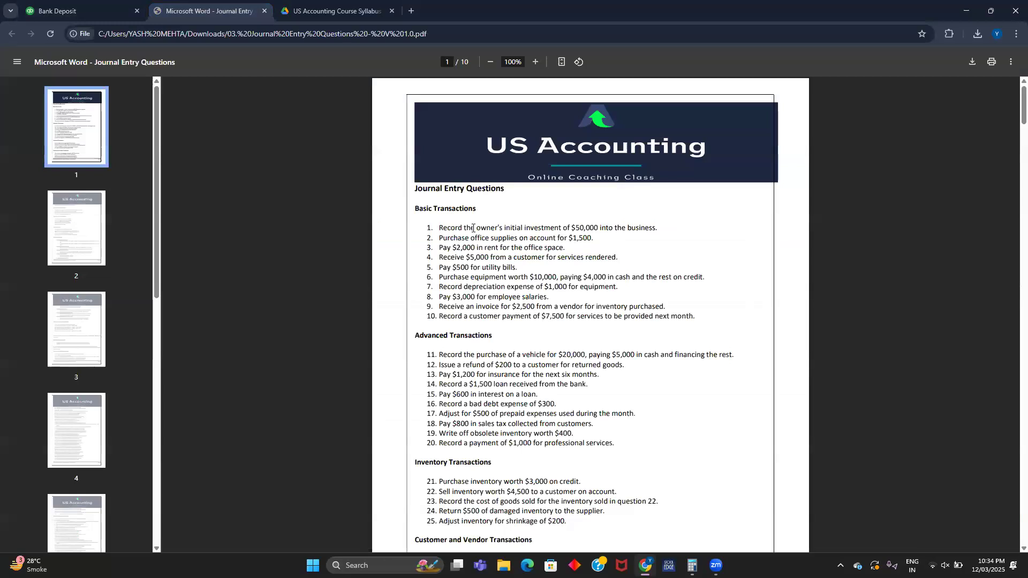
- Paste question 1's text about the owner's $50,000 investment into line 1's description
left_click_drag(471, 228, 700, 231)
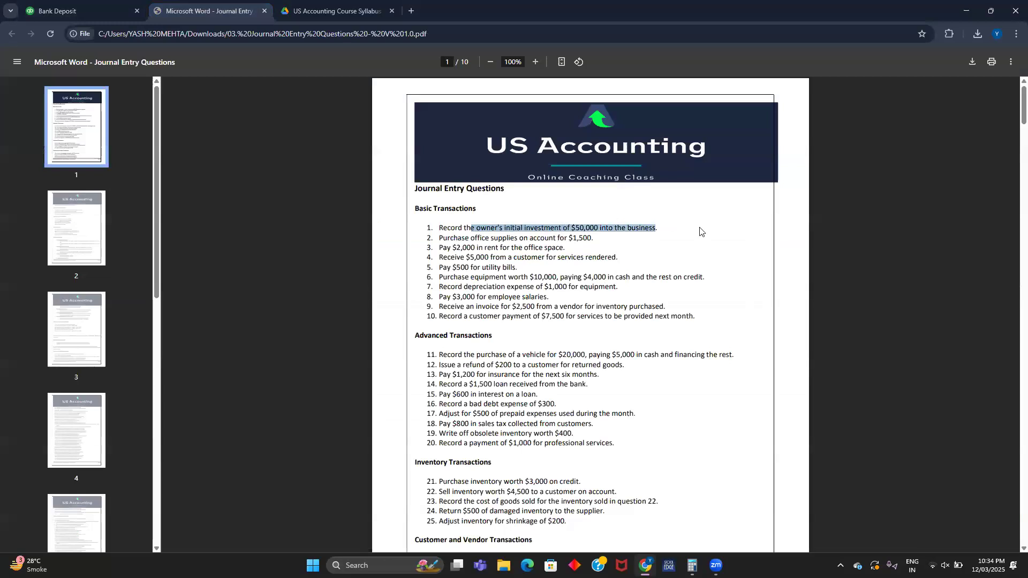
key("ctrl+c")
left_click(57, 11)
key("ctrl+v")
left_click(615, 247)
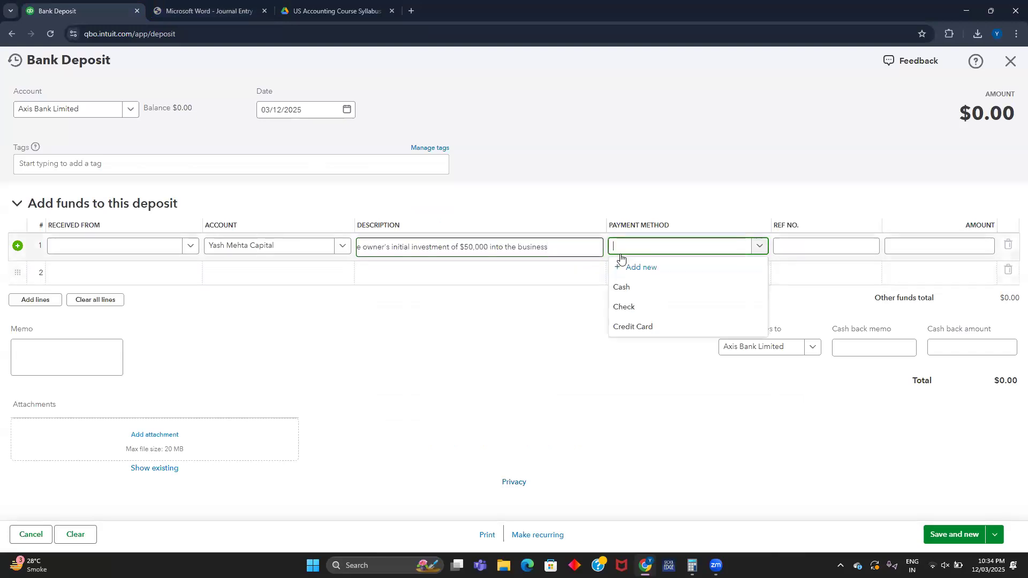
- Set line 1 to payment method Check, amount 50000, then Save and close
left_click(631, 307)
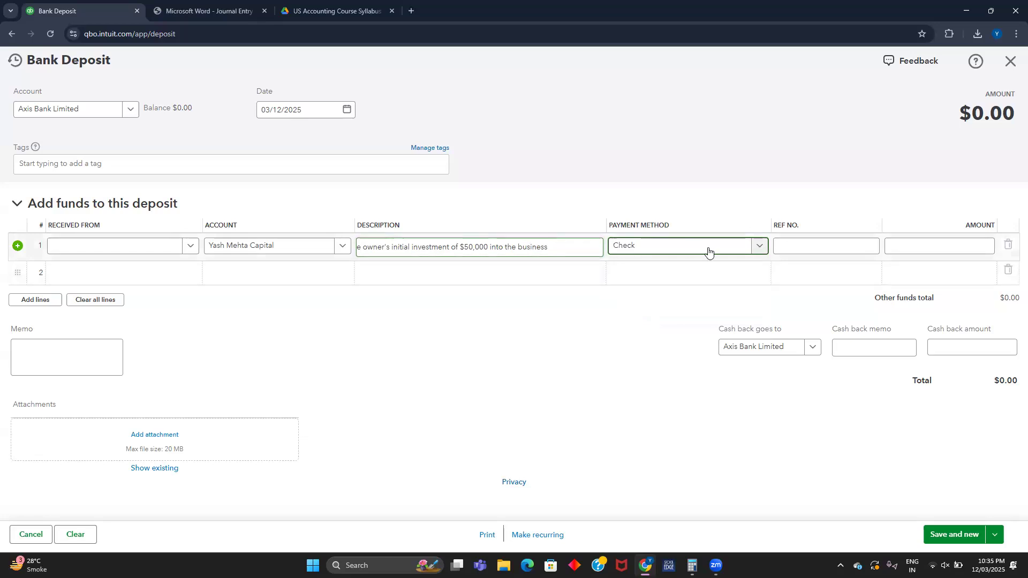
left_click(805, 243)
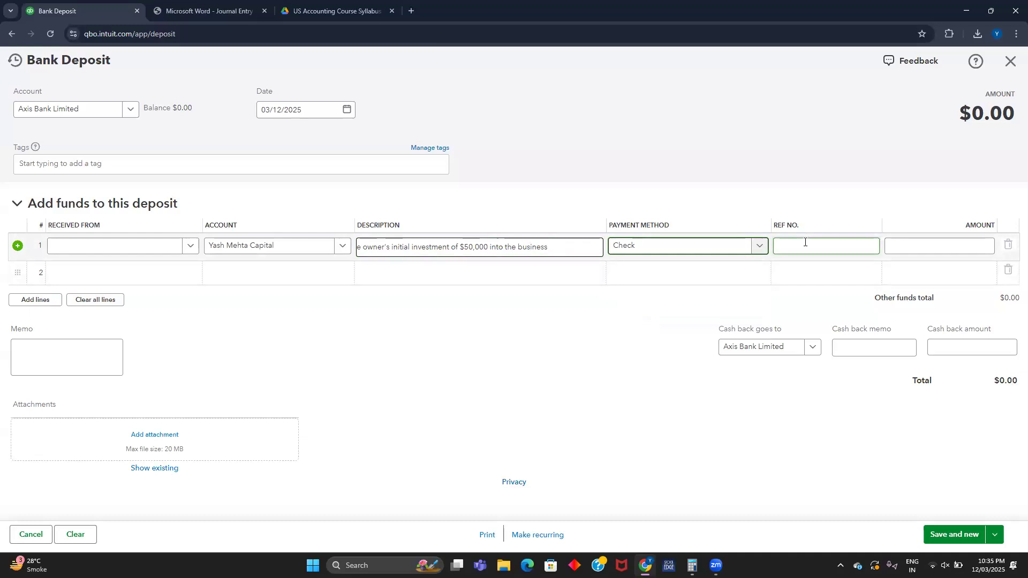
left_click(805, 242)
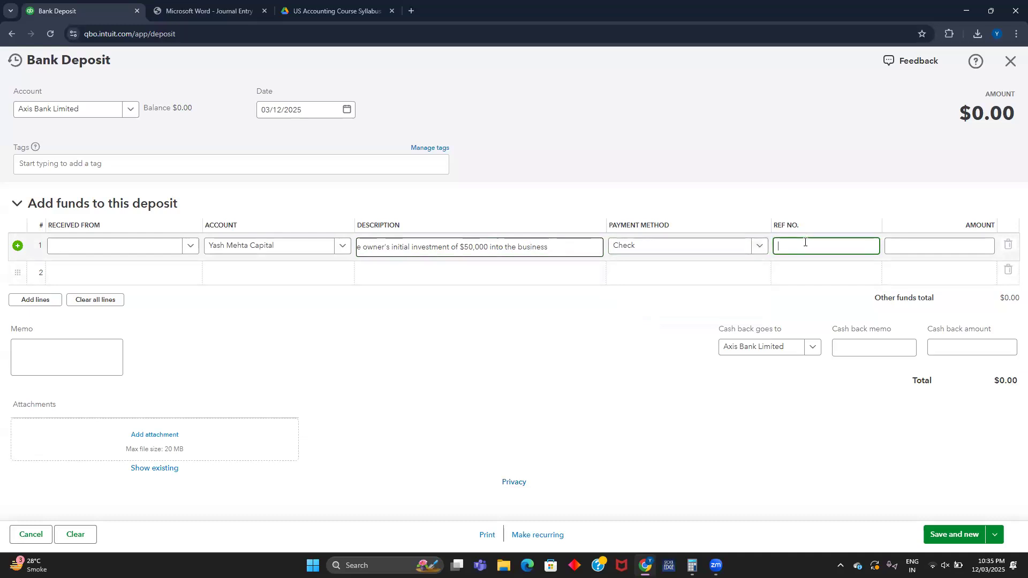
left_click(965, 247)
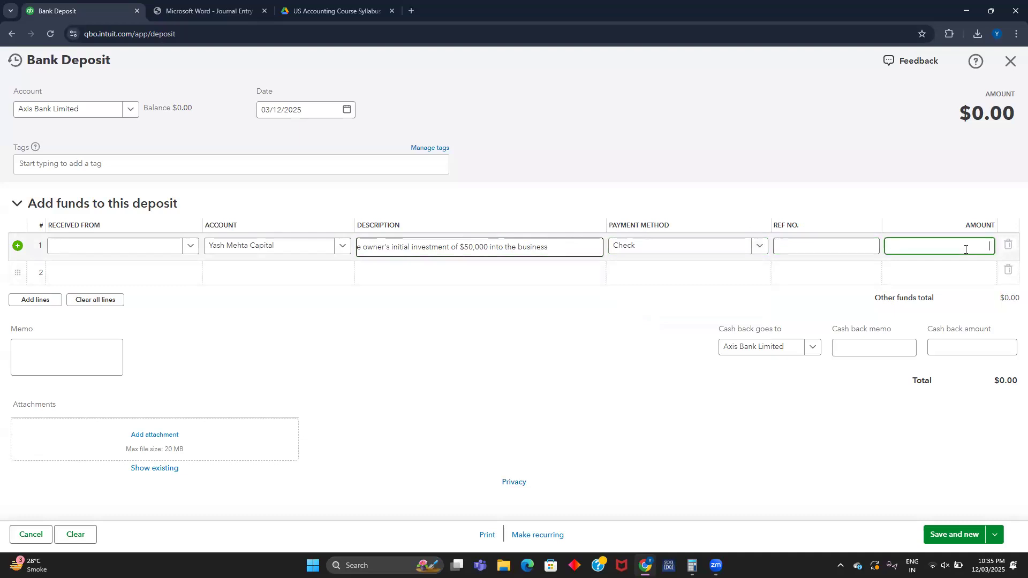
type("50000")
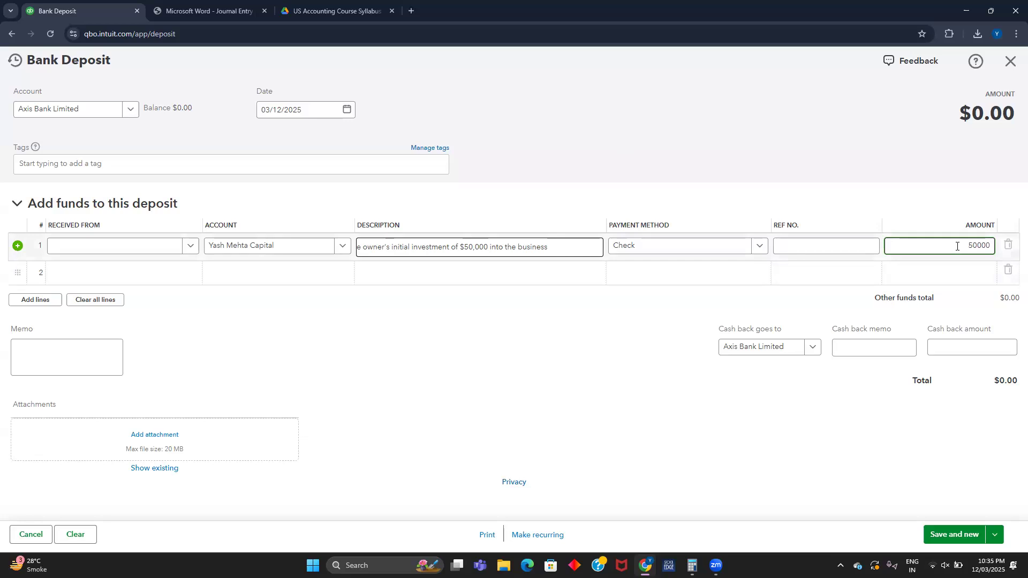
key("Tab")
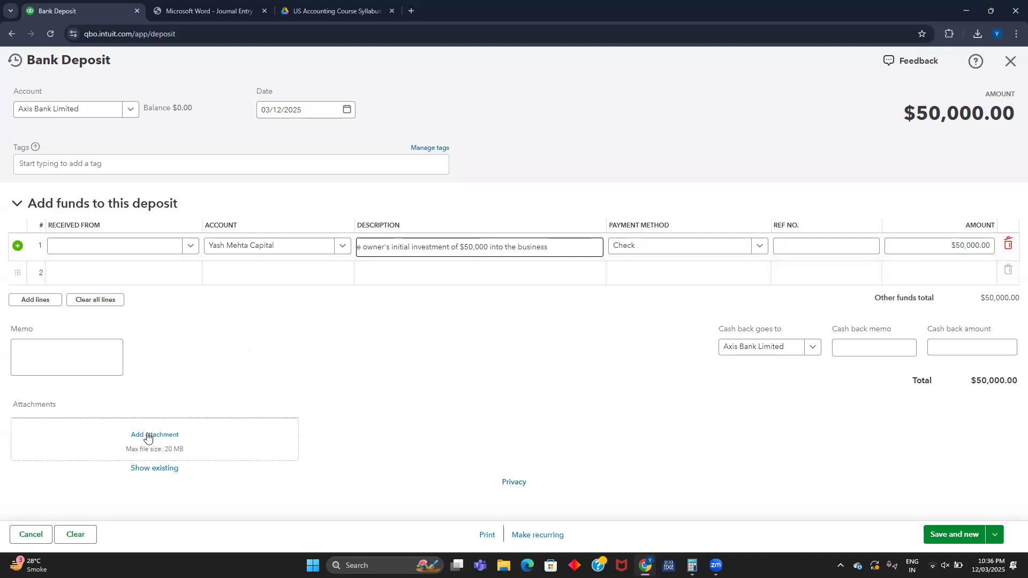
left_click(996, 535)
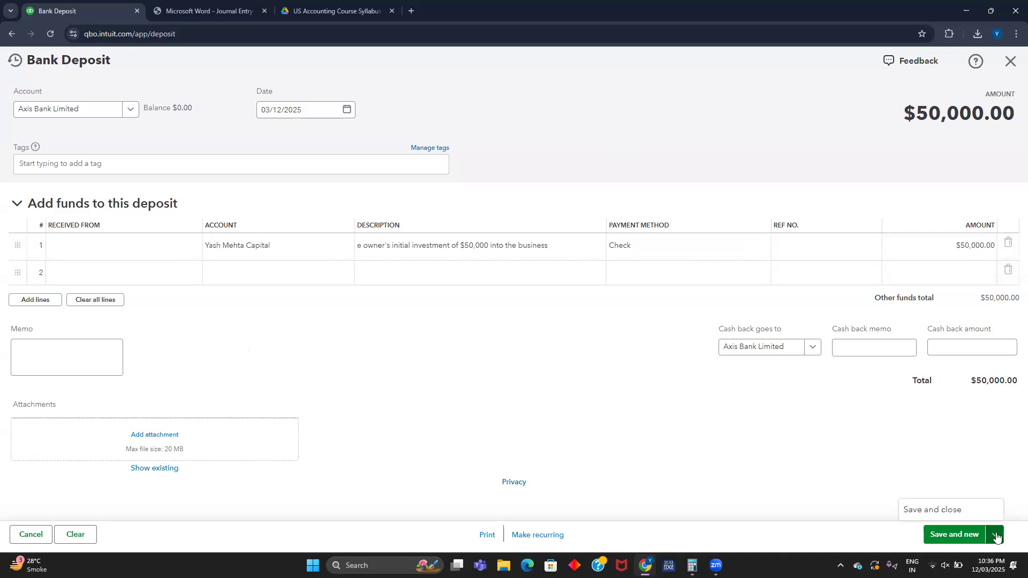
left_click(922, 508)
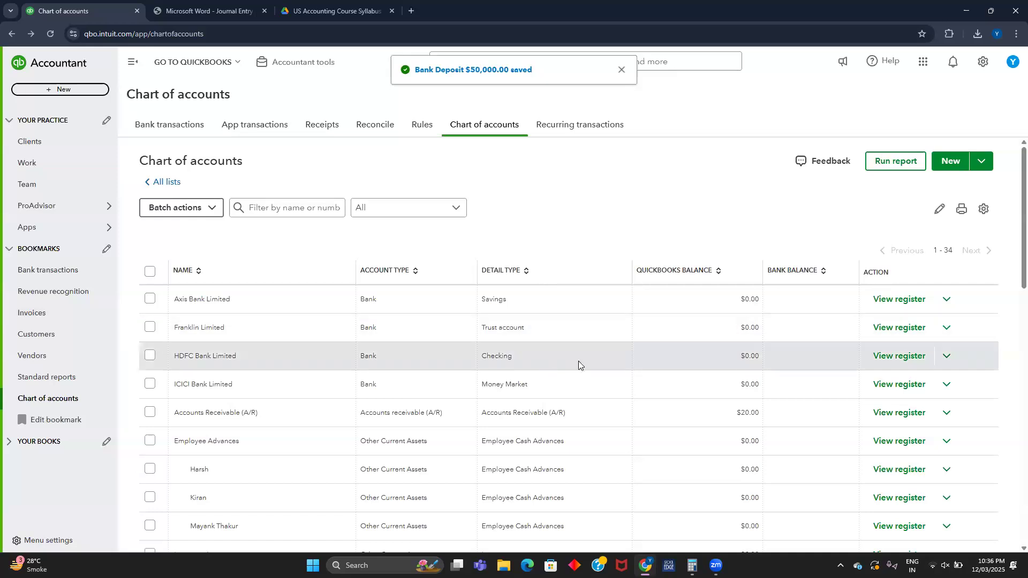
- Reload the chart of accounts to check Axis Bank Limited, then go to the Drive tab
scroll(538, 371, "down", 7)
scroll(557, 364, "down", 7)
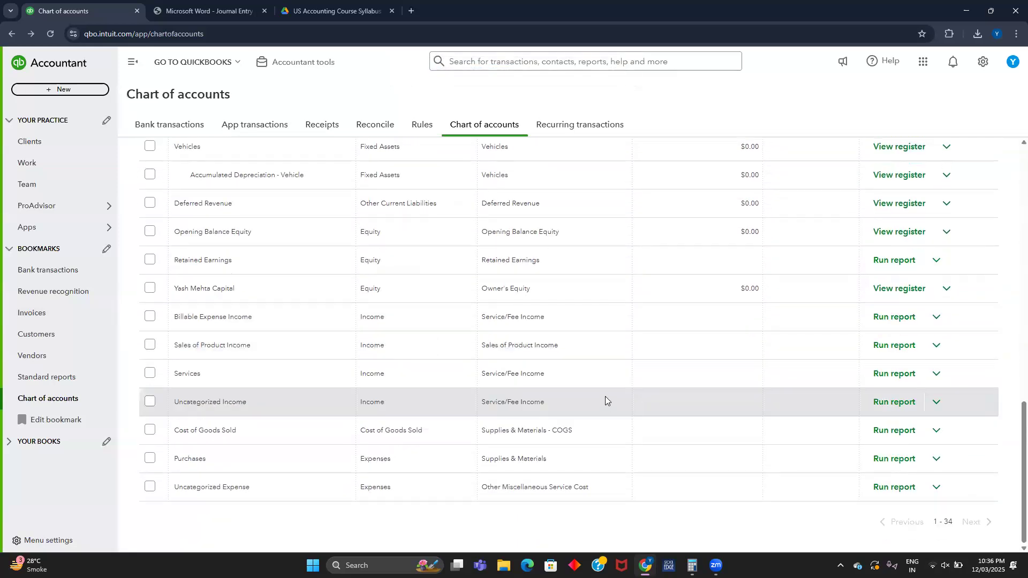
scroll(373, 320, "up", 9)
scroll(372, 320, "up", 5)
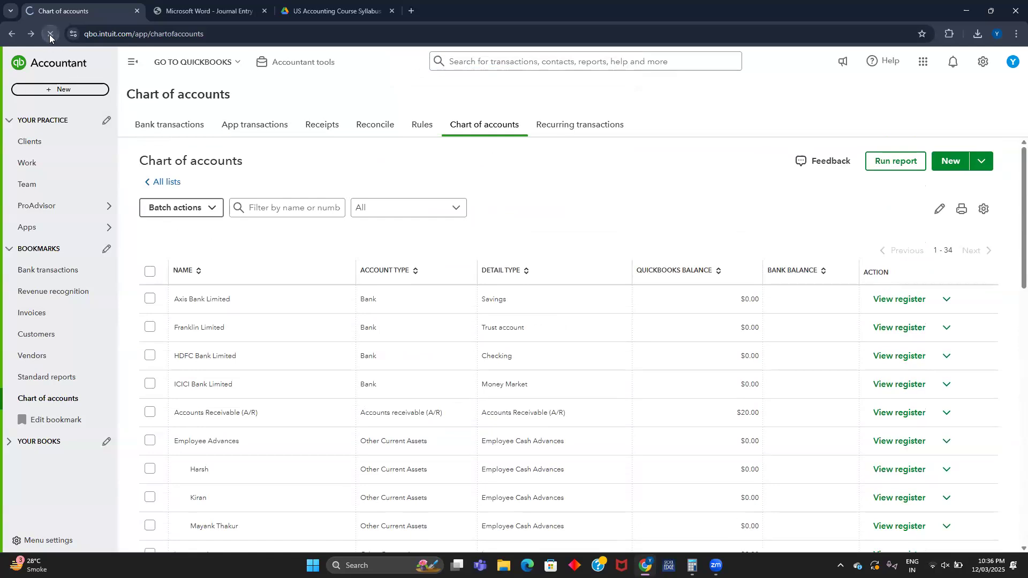
left_click(50, 36)
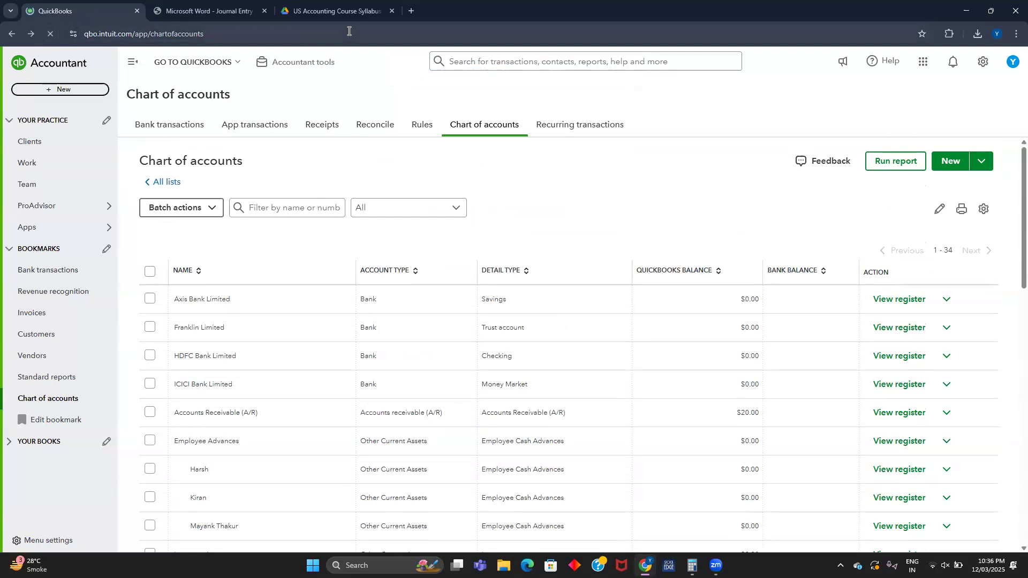
left_click(316, 9)
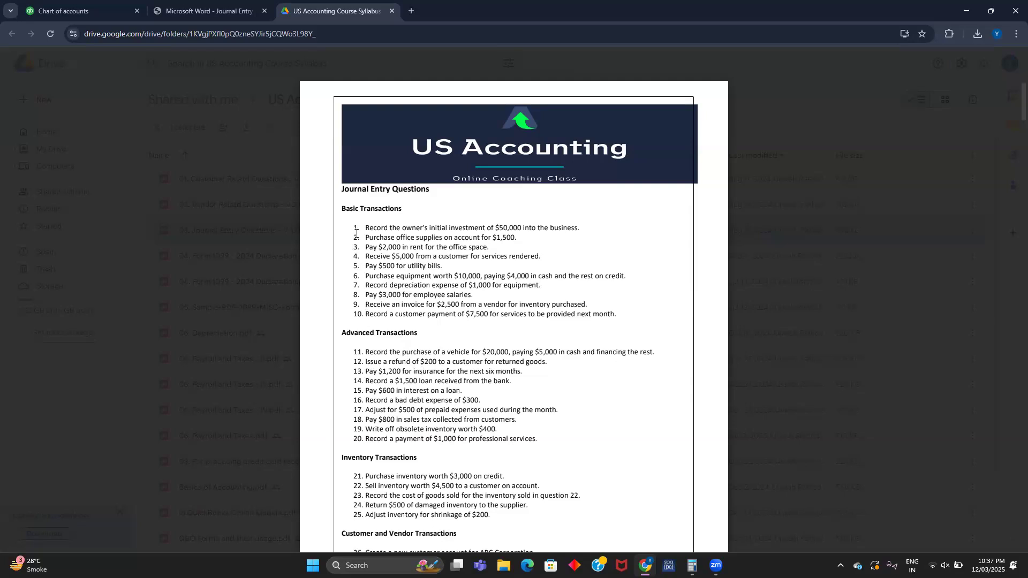
left_click_drag(355, 236, 362, 319)
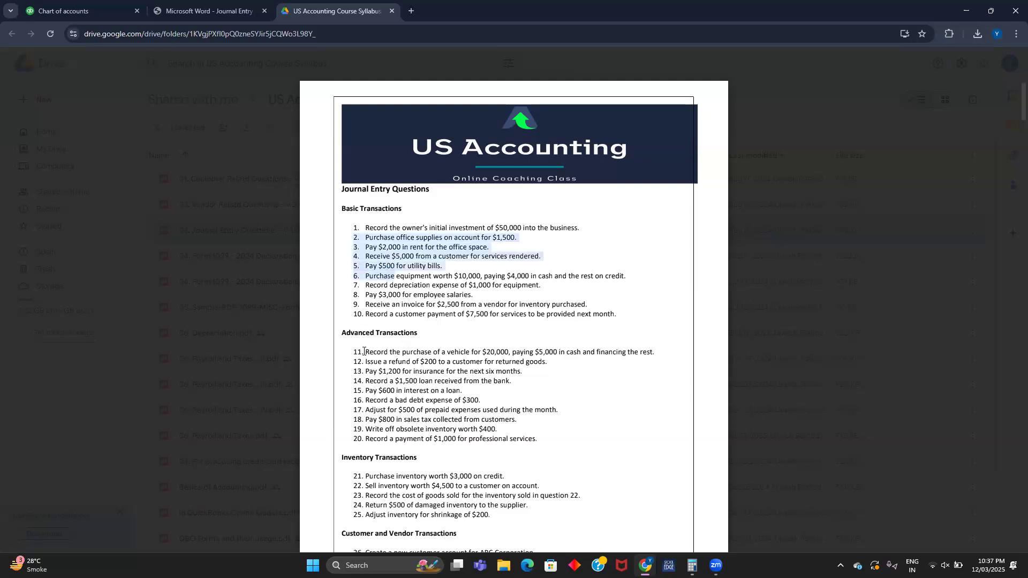
left_click(533, 382)
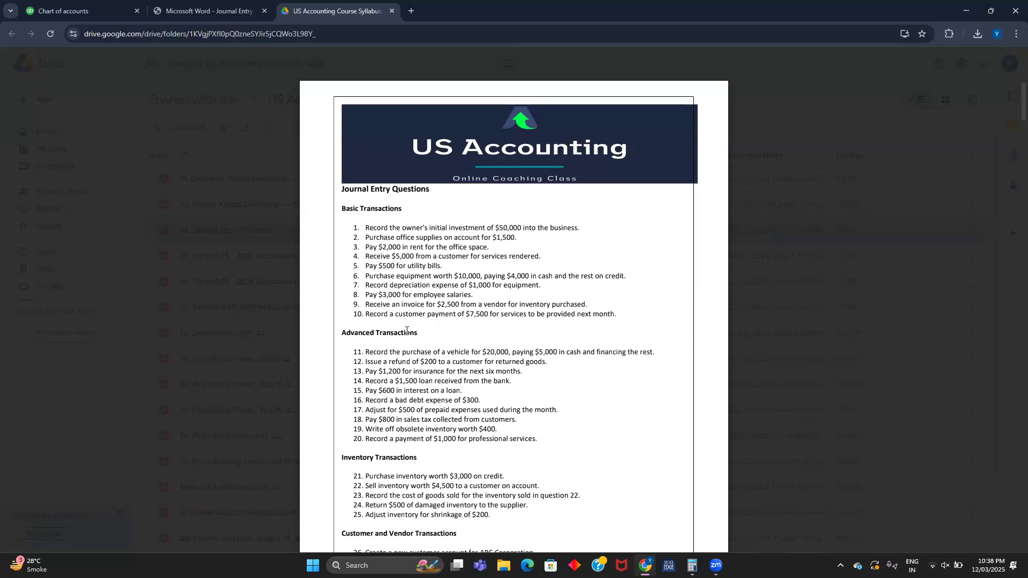
- Scroll down the journal entry PDF and highlight the eCommerce questions 67 through 74
scroll(410, 369, "down", 2)
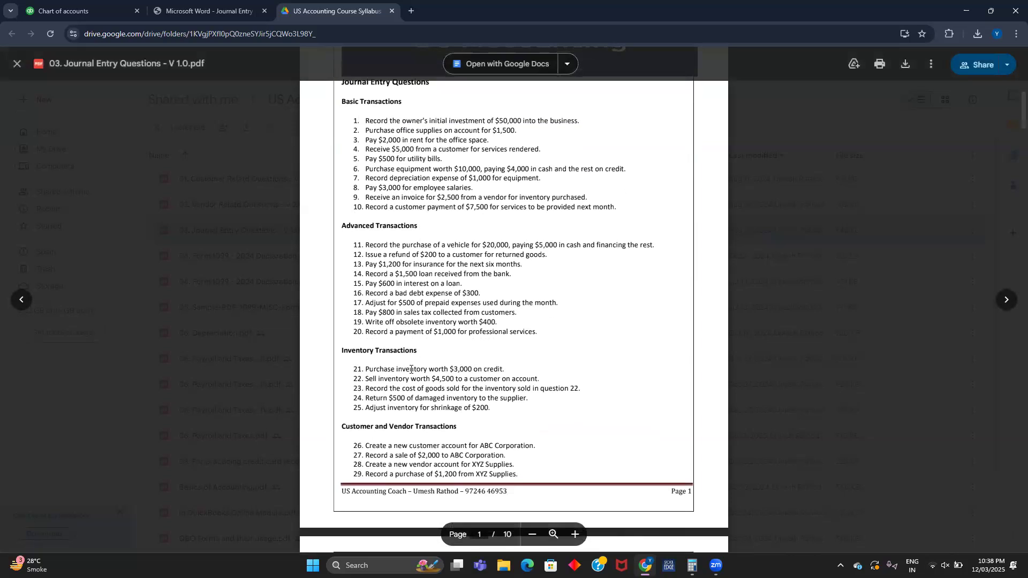
scroll(410, 369, "down", 7)
scroll(410, 362, "down", 8)
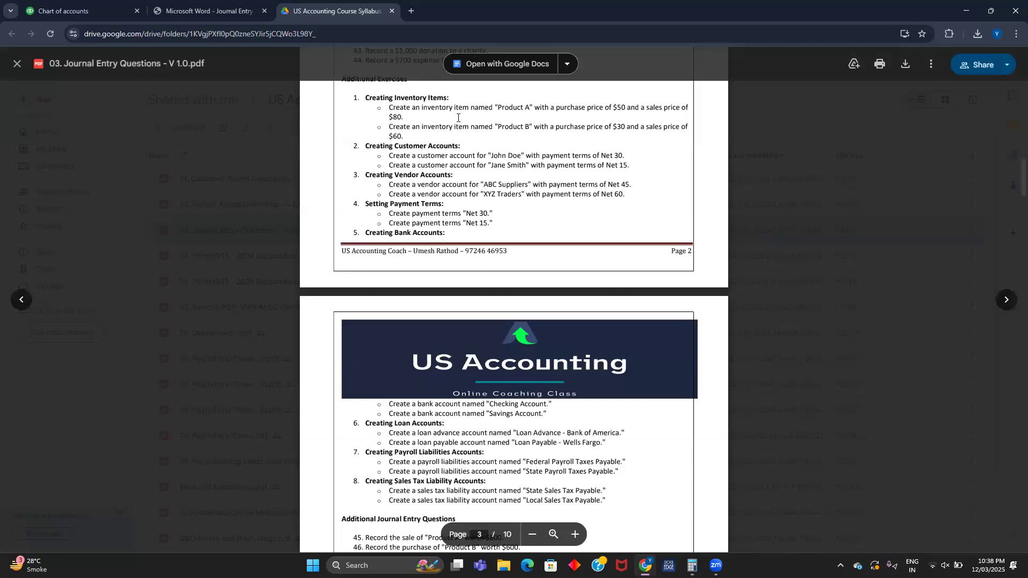
scroll(448, 250, "down", 3)
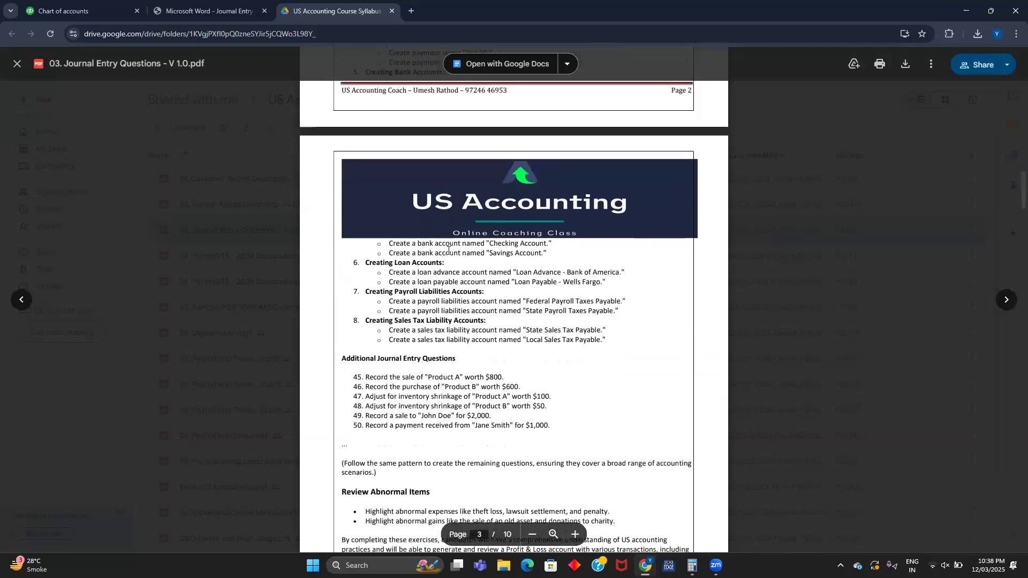
scroll(448, 251, "down", 3)
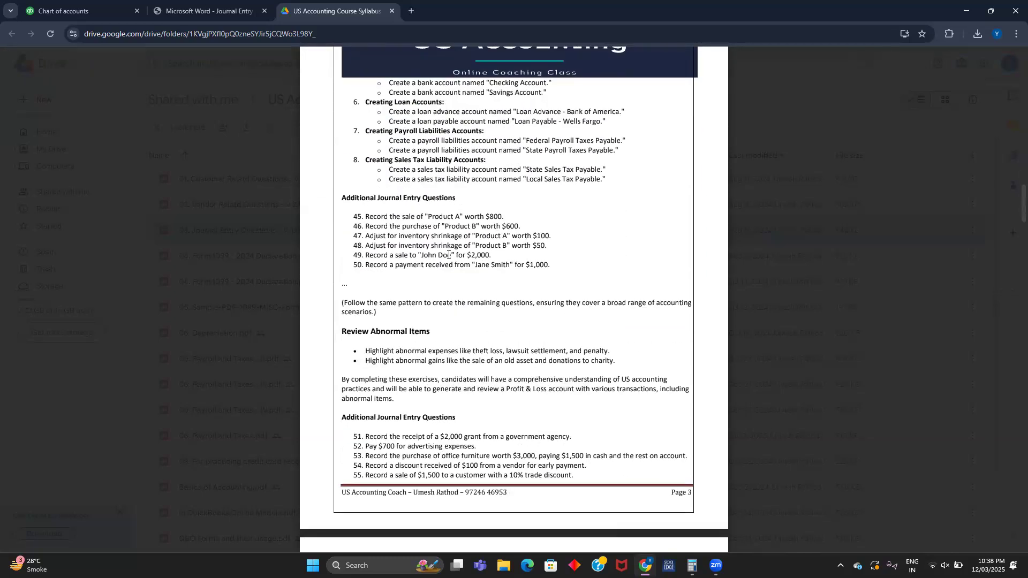
scroll(427, 274, "down", 2)
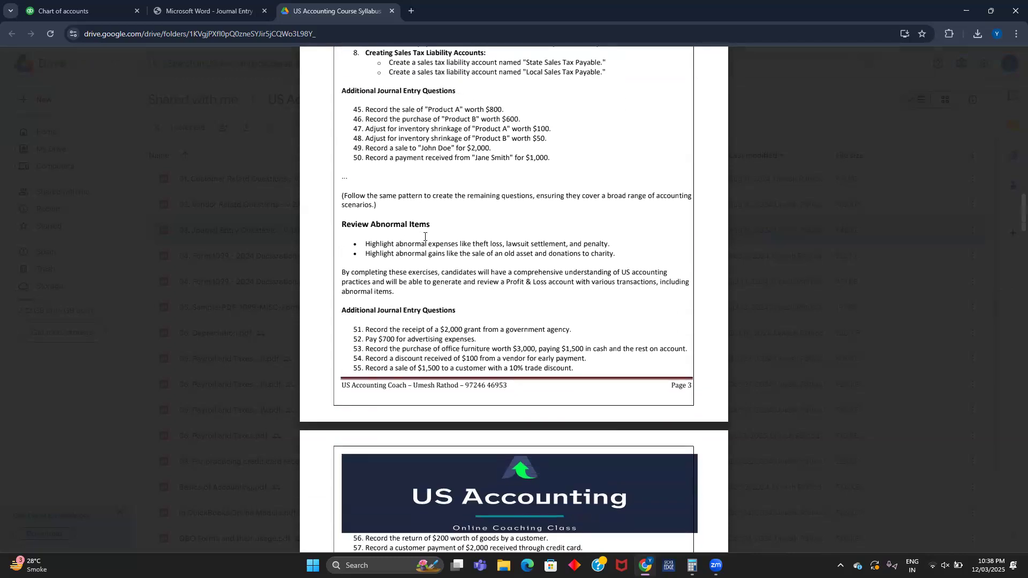
scroll(425, 236, "down", 2)
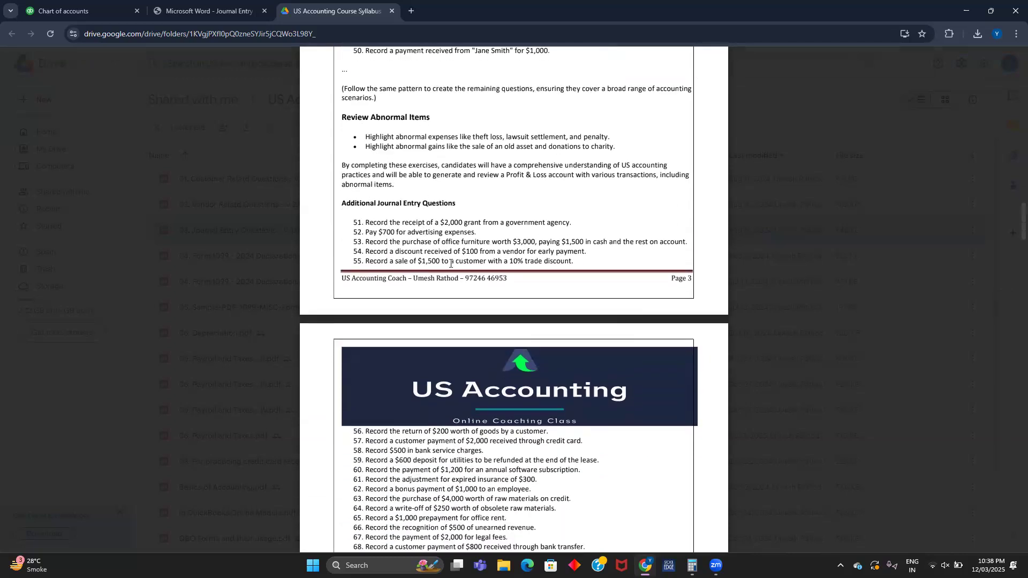
scroll(455, 289, "down", 9)
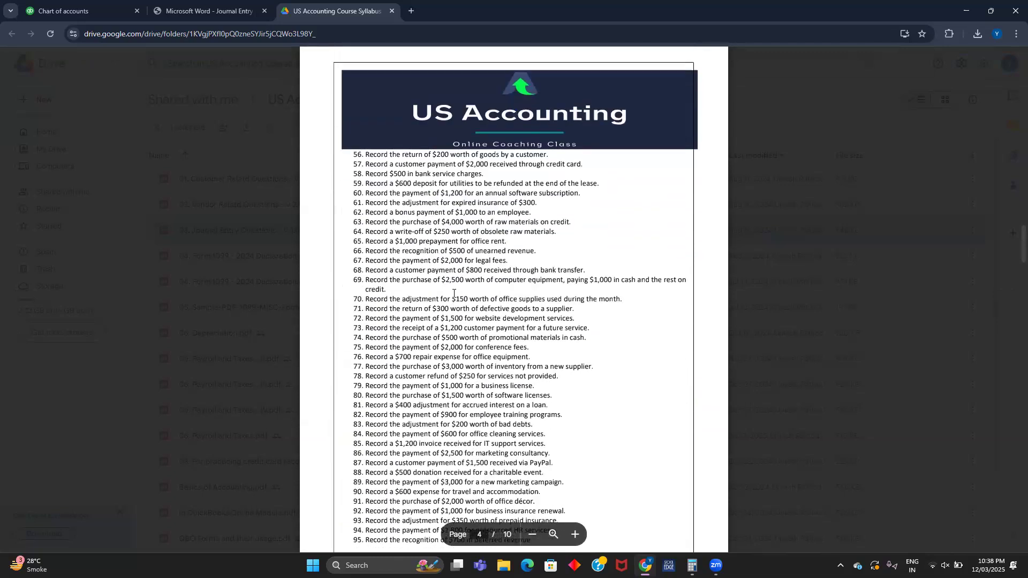
scroll(457, 290, "down", 8)
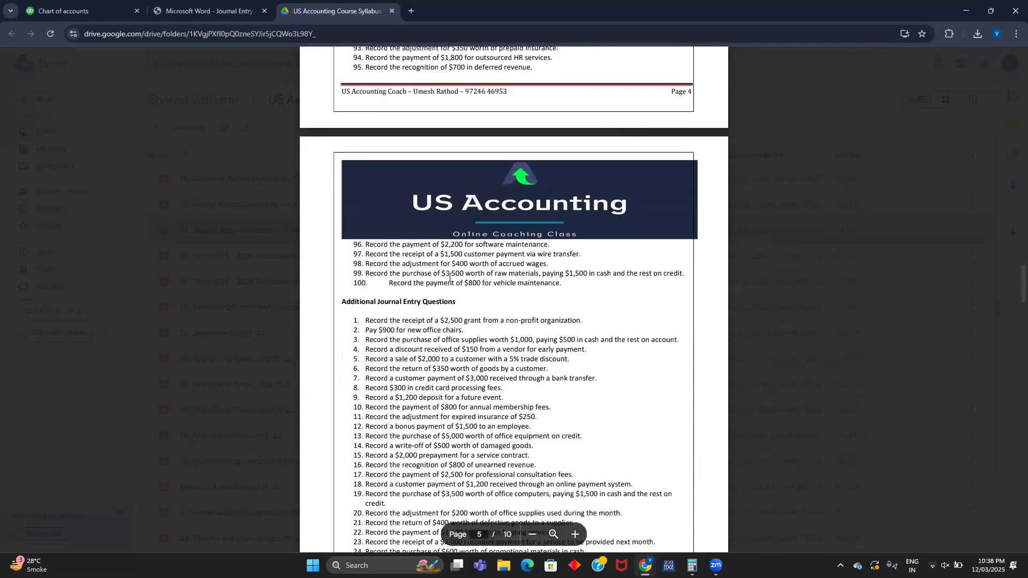
scroll(437, 274, "down", 4)
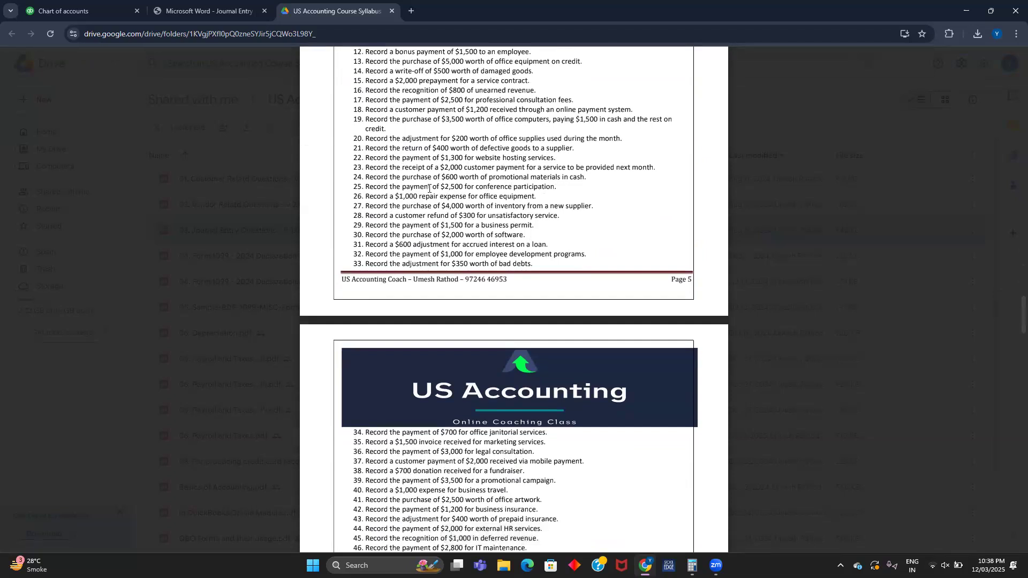
scroll(483, 230, "down", 1)
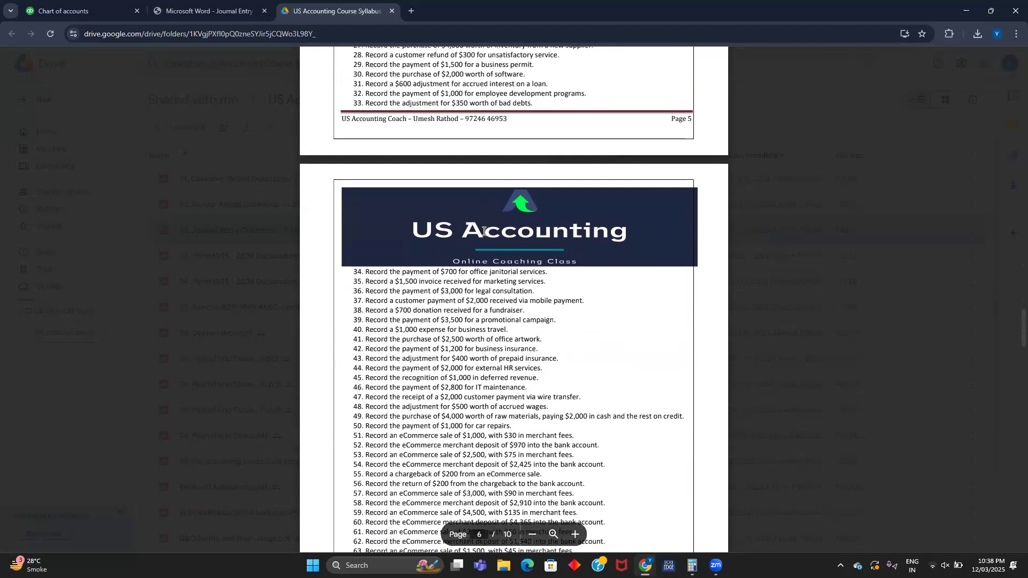
scroll(483, 230, "down", 5)
scroll(483, 231, "down", 5)
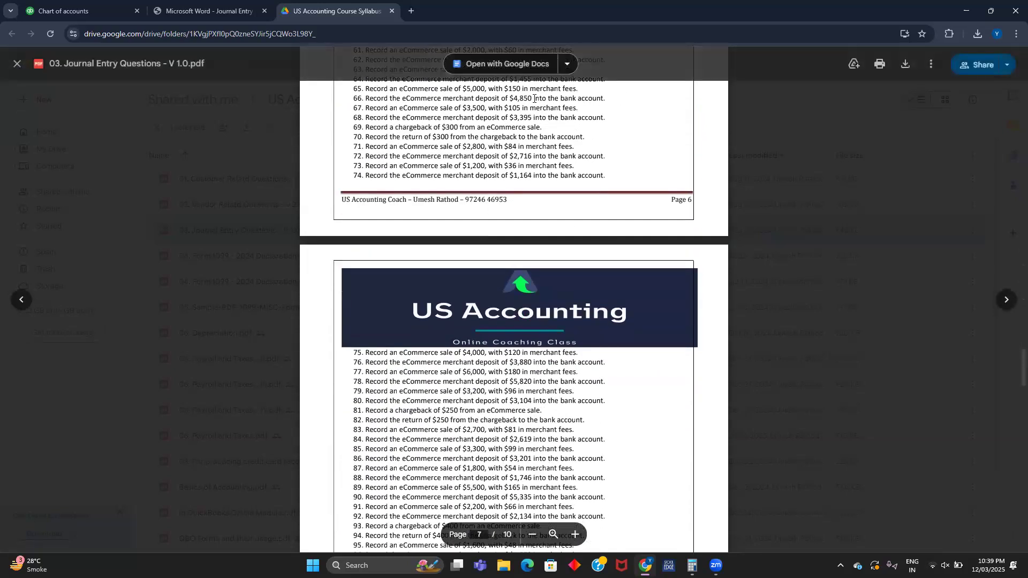
left_click_drag(365, 106, 606, 173)
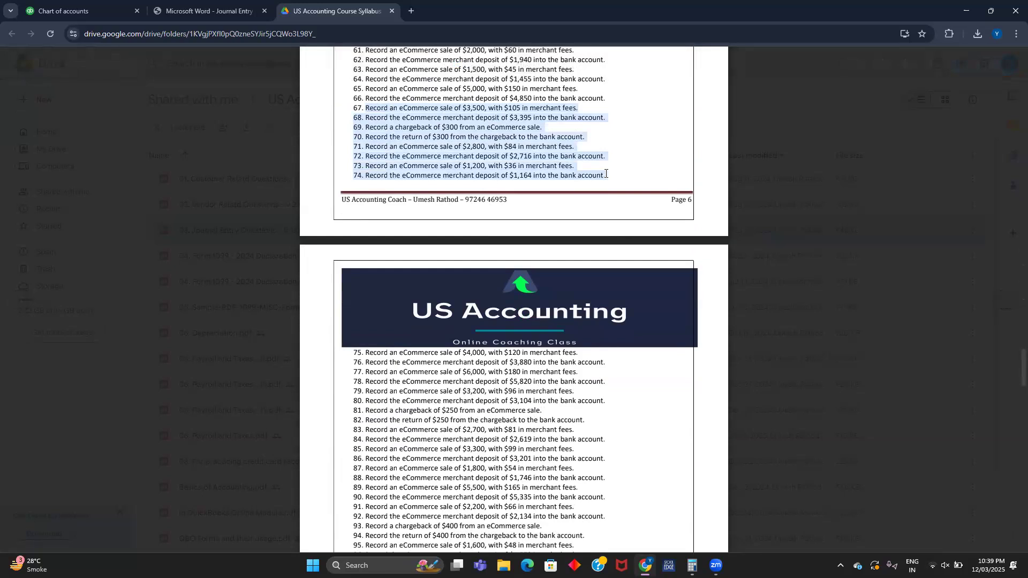
- Highlight questions 53 to 60 on page 9 of the PDF
scroll(428, 193, "down", 6)
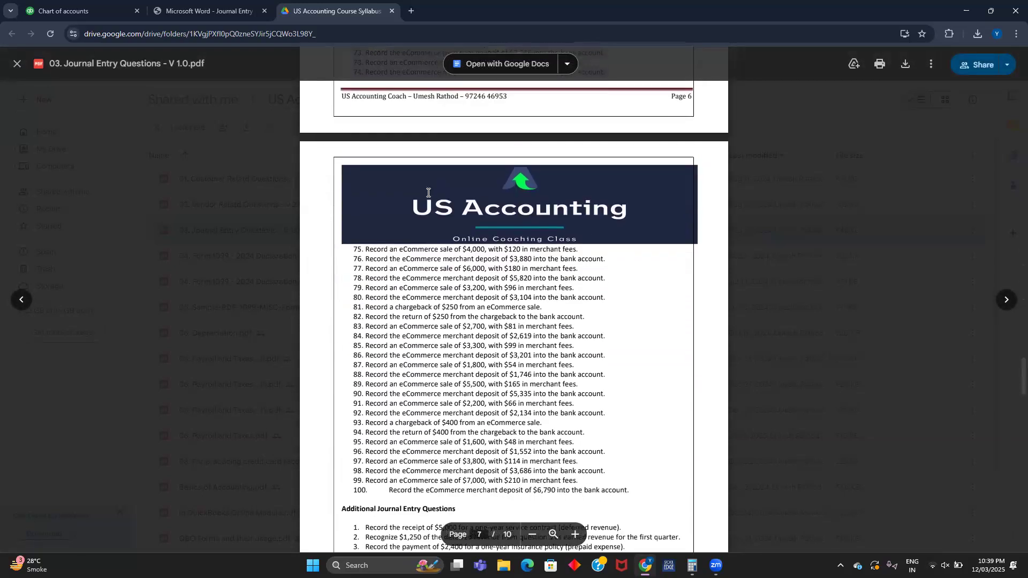
scroll(514, 279, "down", 3)
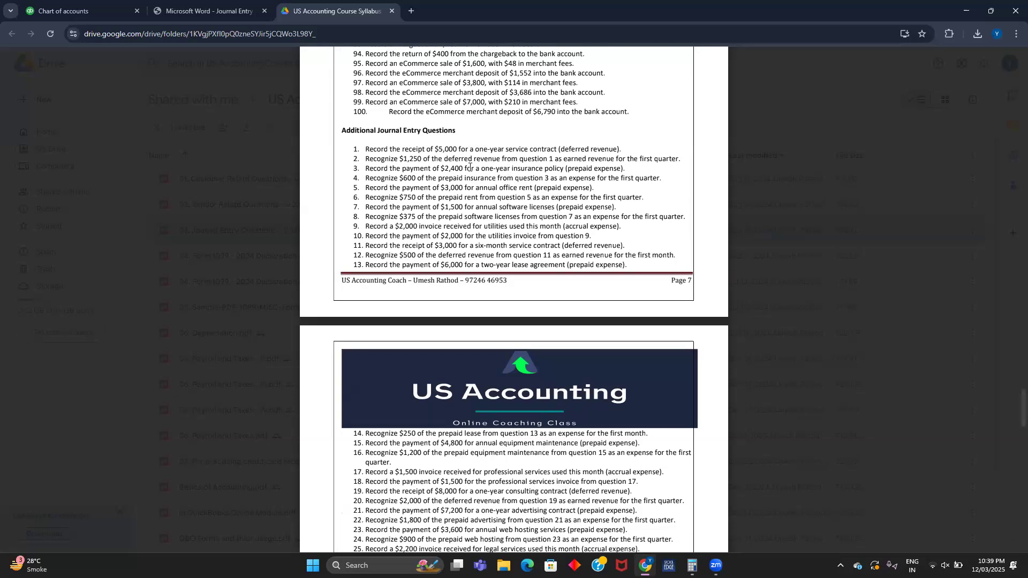
scroll(470, 167, "down", 1)
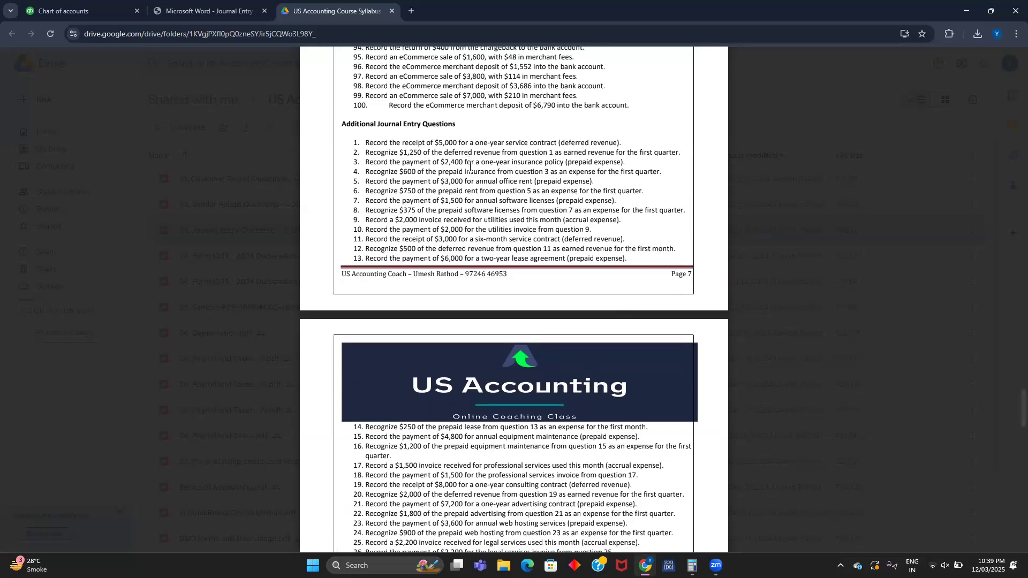
scroll(470, 167, "down", 5)
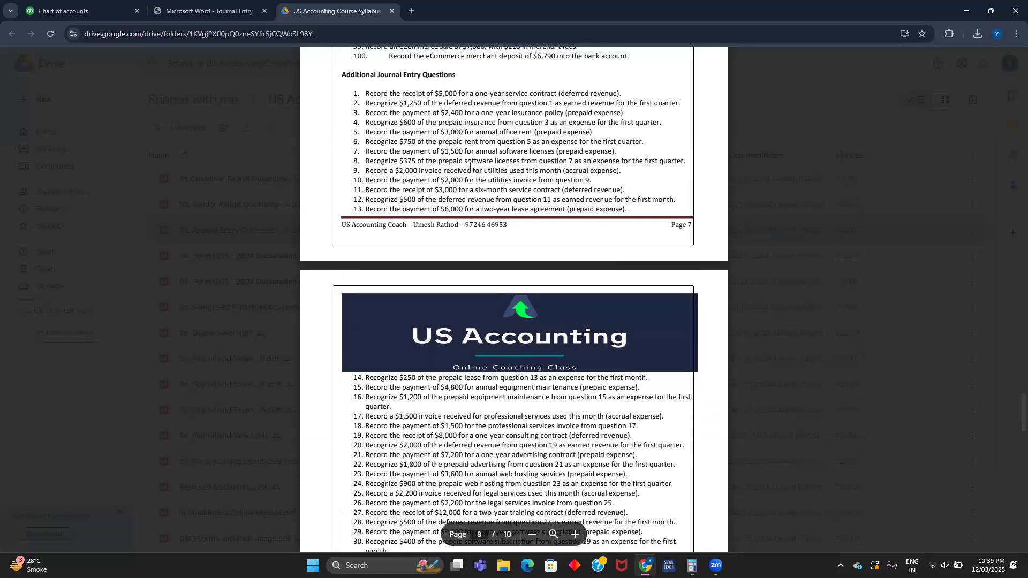
scroll(470, 167, "down", 6)
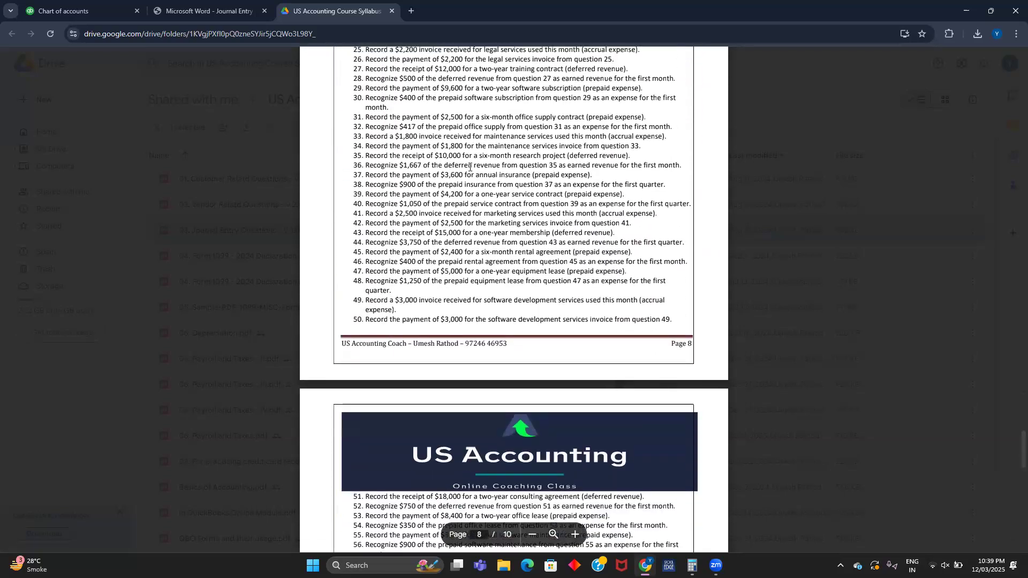
scroll(469, 167, "down", 5)
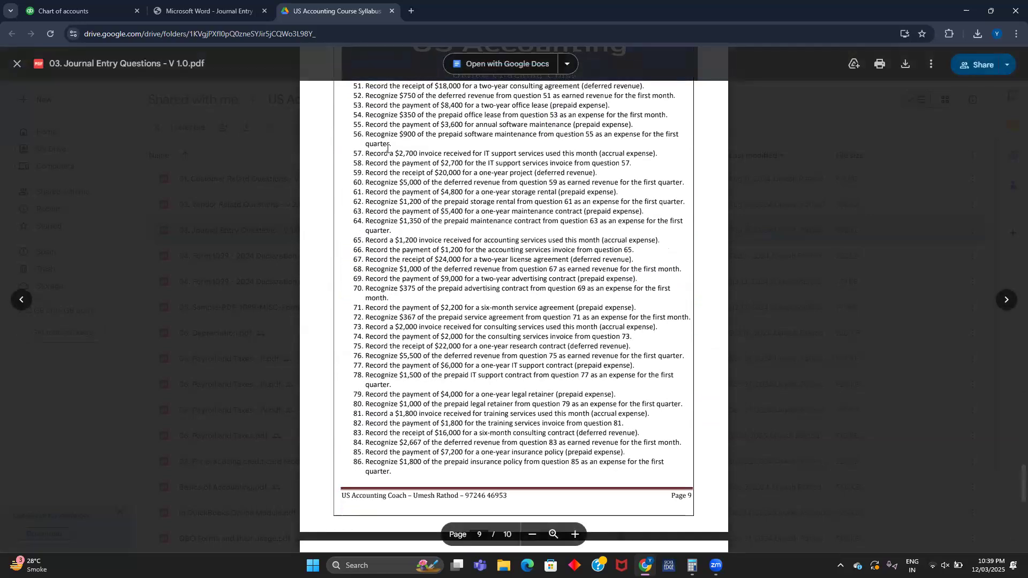
left_click_drag(353, 105, 506, 181)
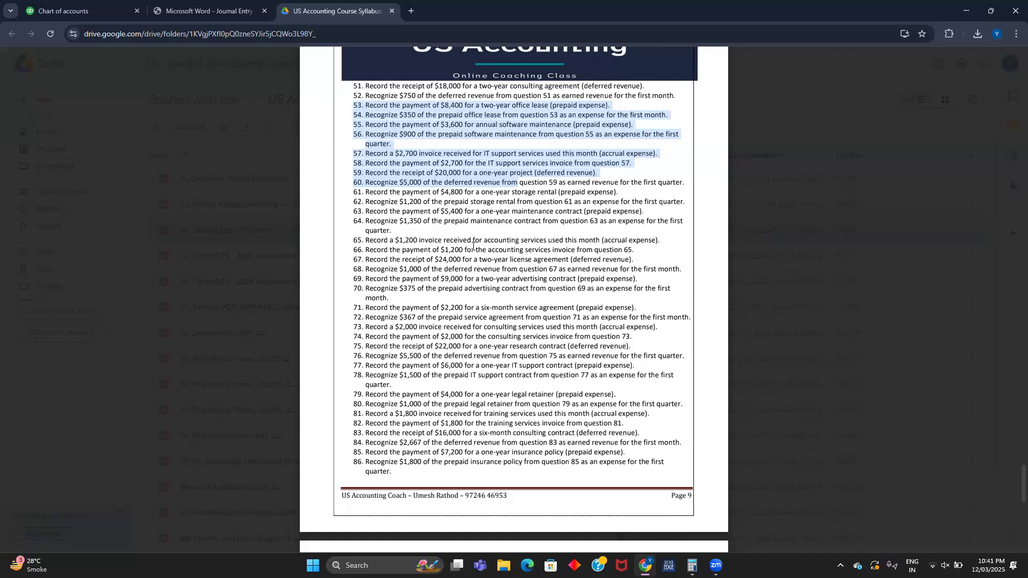
- Clear the highlighted questions and return to page 8, covering questions 24–50
left_click(475, 247)
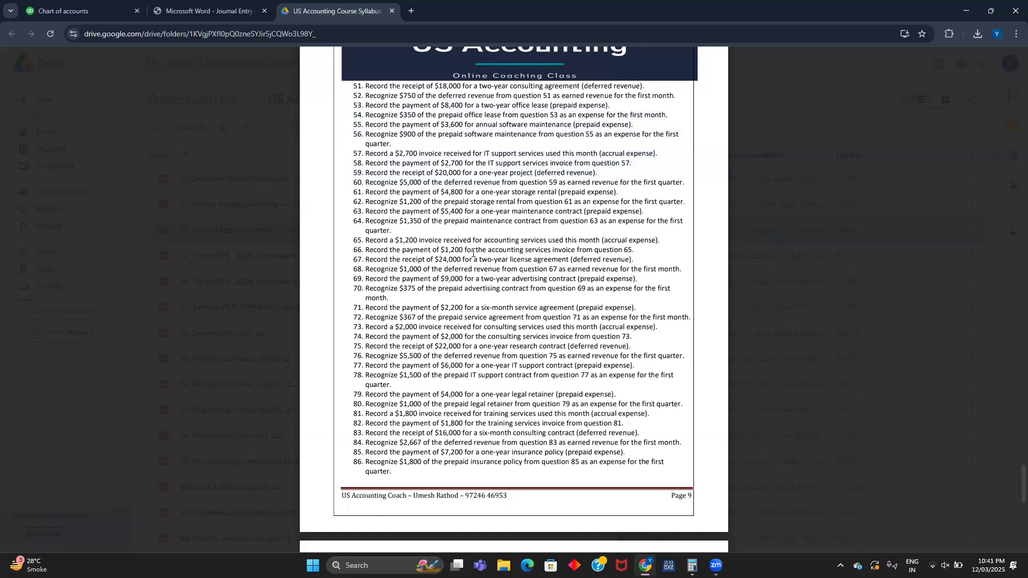
scroll(471, 252, "up", 5)
scroll(481, 264, "up", 2)
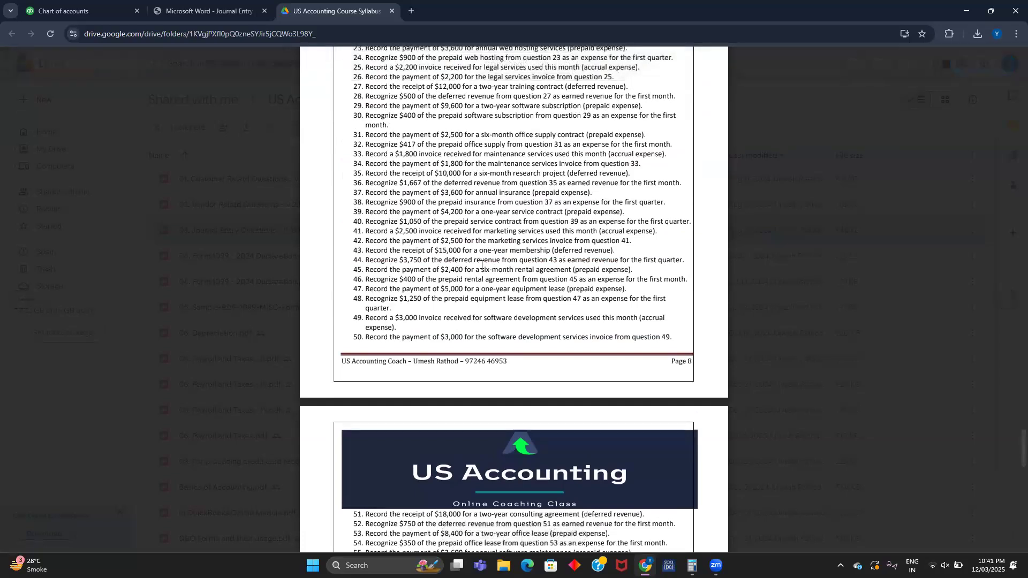
scroll(481, 265, "up", 4)
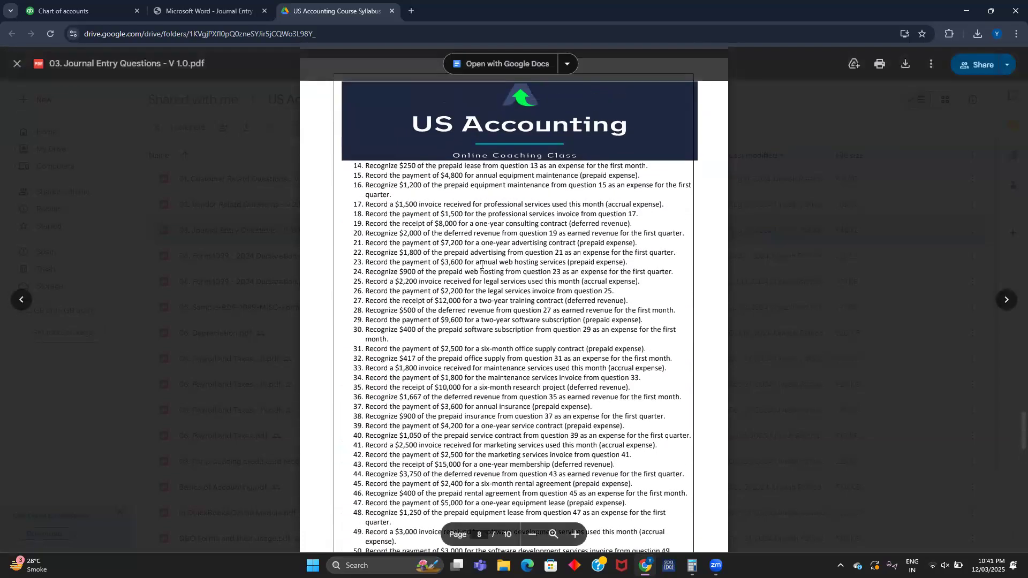